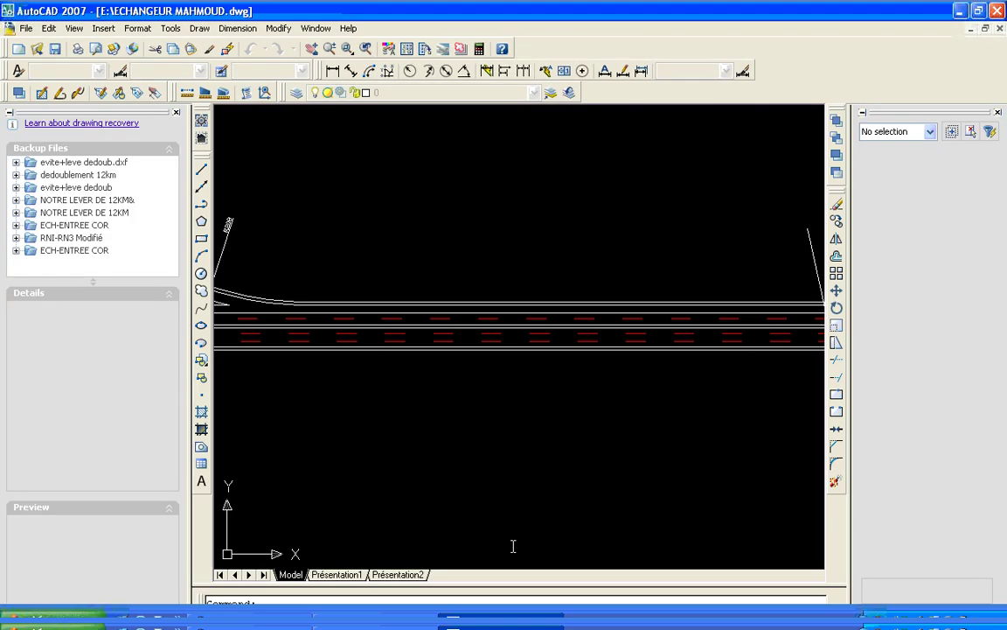
# - Zoom to extents, then window-zoom around the trumpet interchange and its loop and branch ramps
pyautogui.click(348, 50)
pyautogui.moveTo(352, 51); pyautogui.dragTo(352, 217)
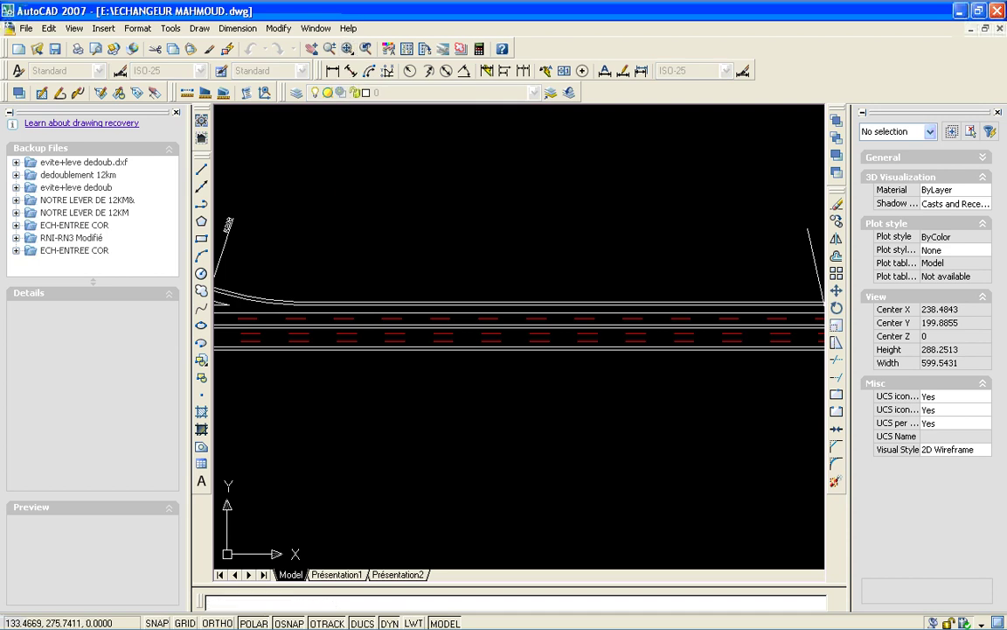
pyautogui.click(317, 198)
pyautogui.click(350, 168)
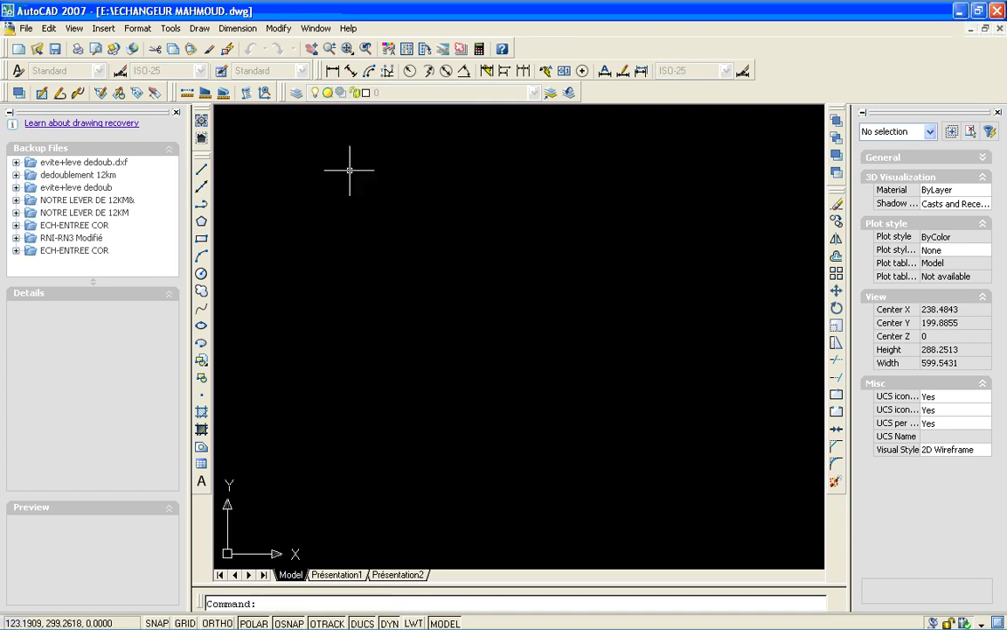
pyautogui.click(347, 49)
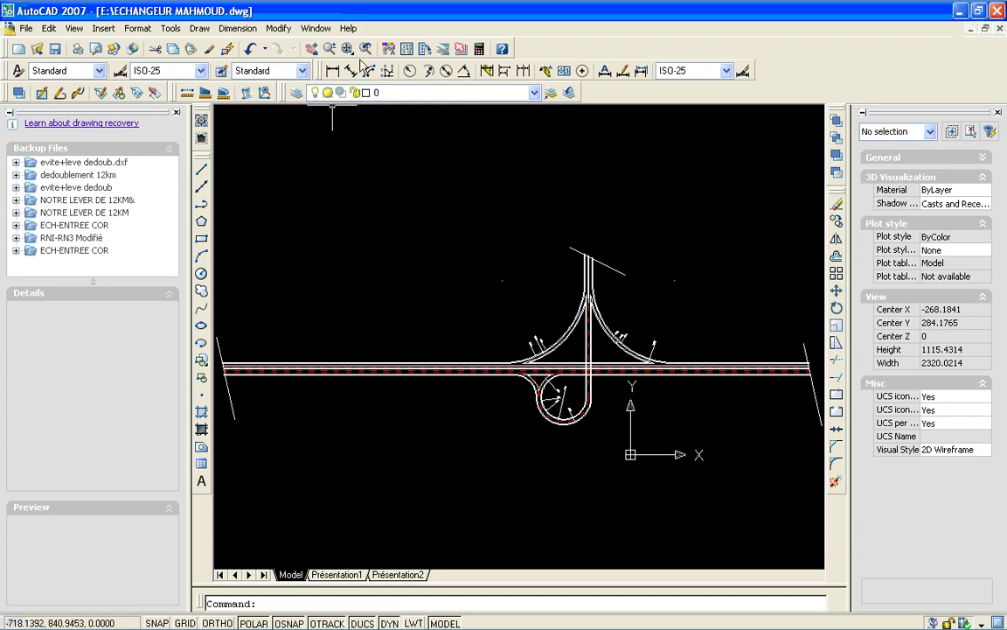
pyautogui.moveTo(347, 48); pyautogui.dragTo(352, 78)
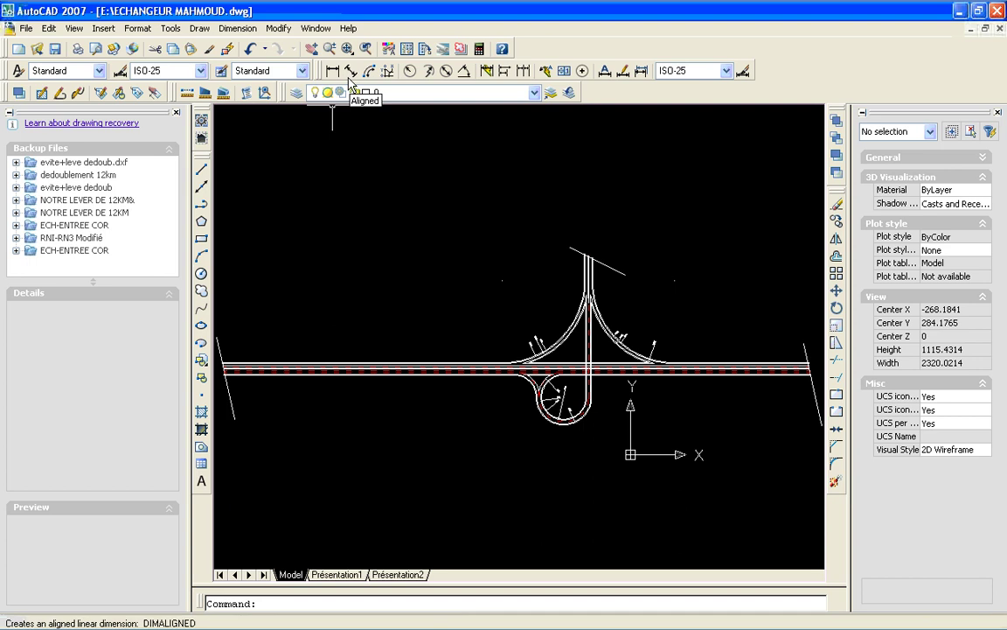
pyautogui.click(354, 53)
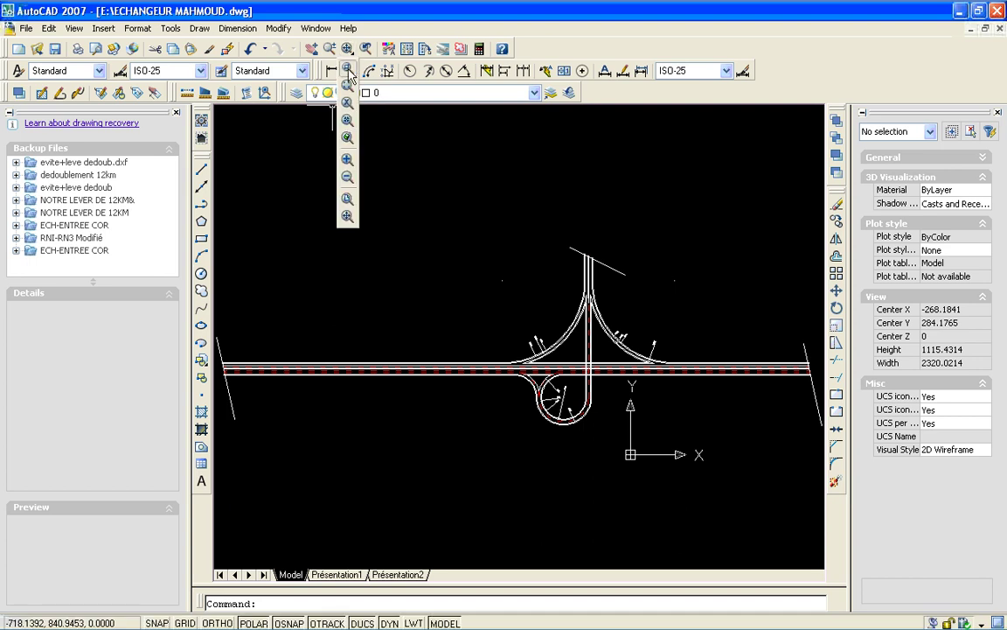
pyautogui.click(347, 67)
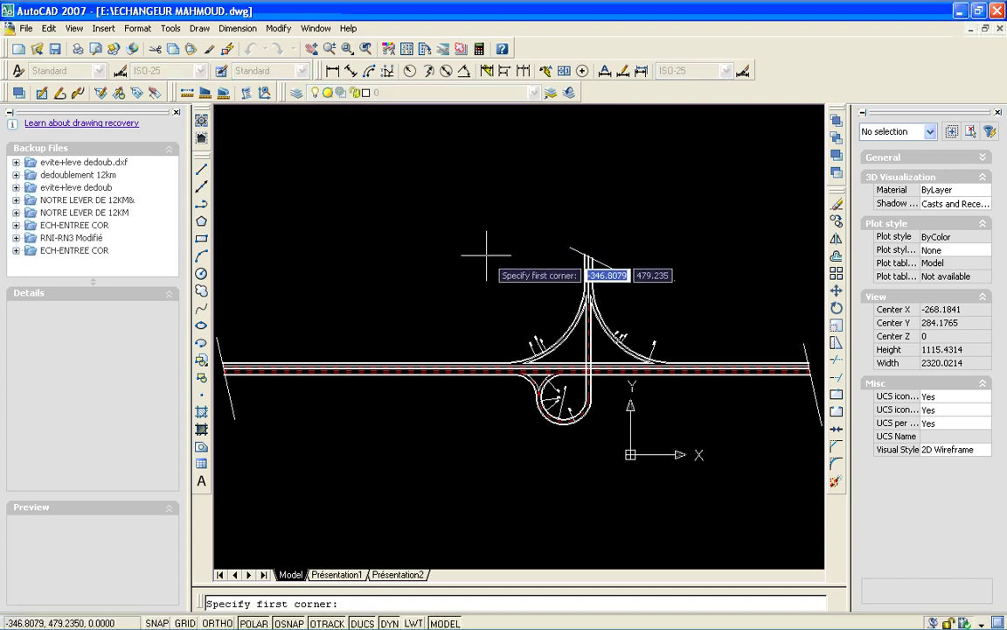
pyautogui.click(466, 255)
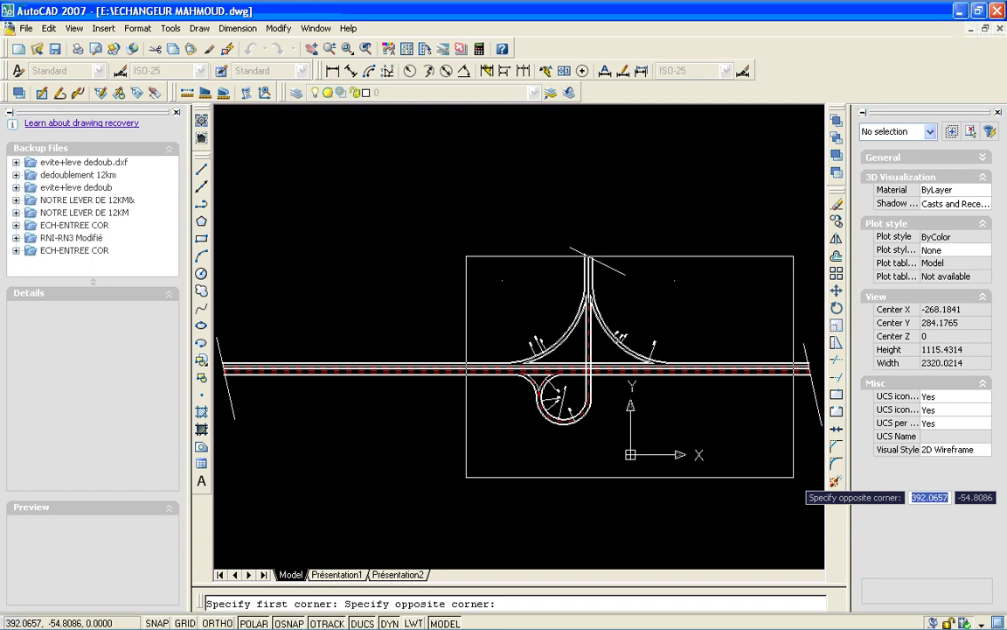
pyautogui.click(792, 476)
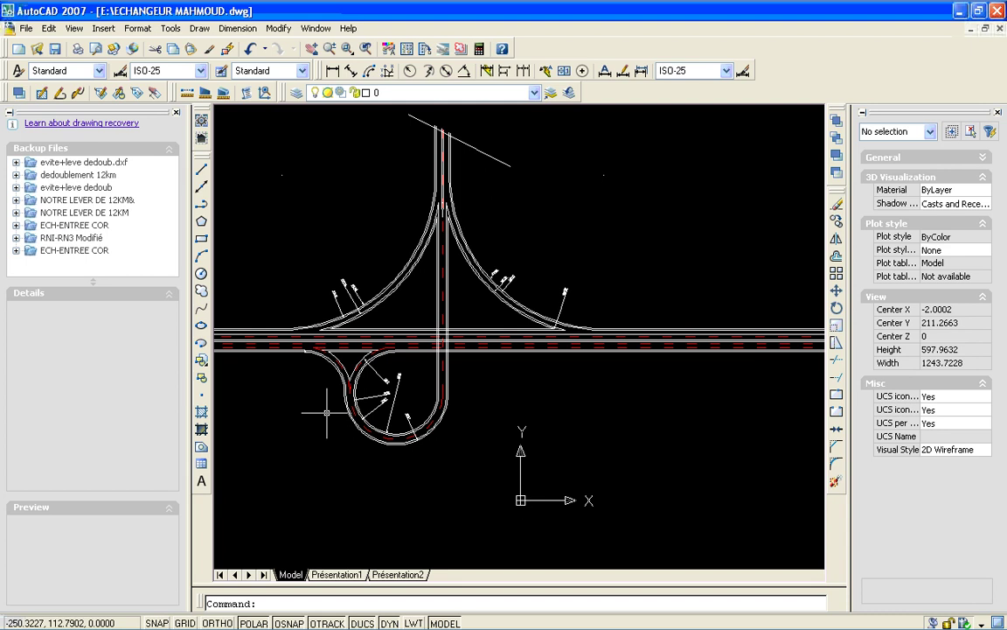
# - Window-zoom in on the left ramp junction with the highway edges, then start Pan Realtime
pyautogui.click(313, 45)
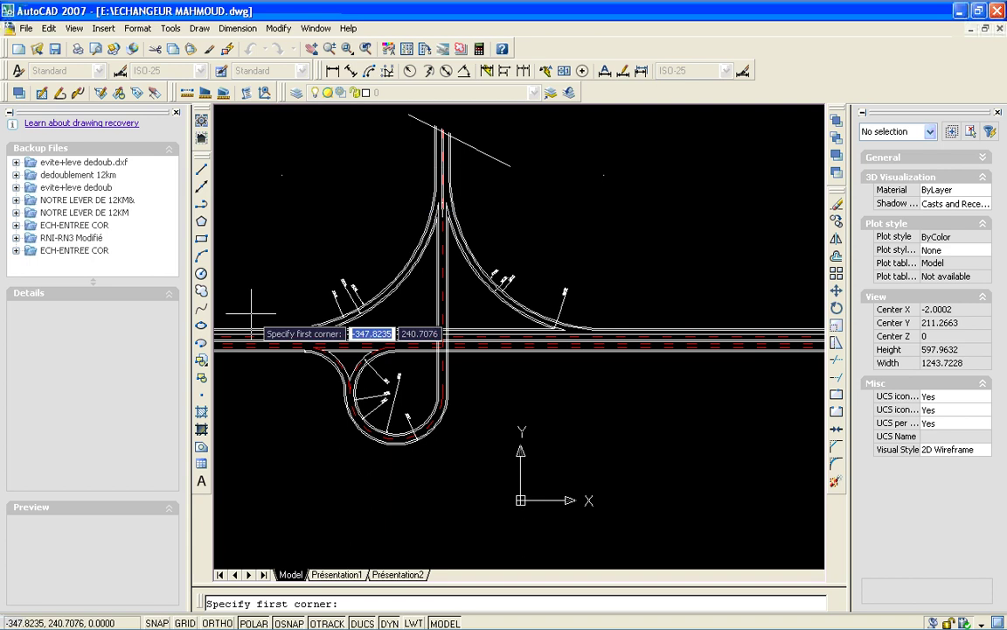
pyautogui.click(225, 282)
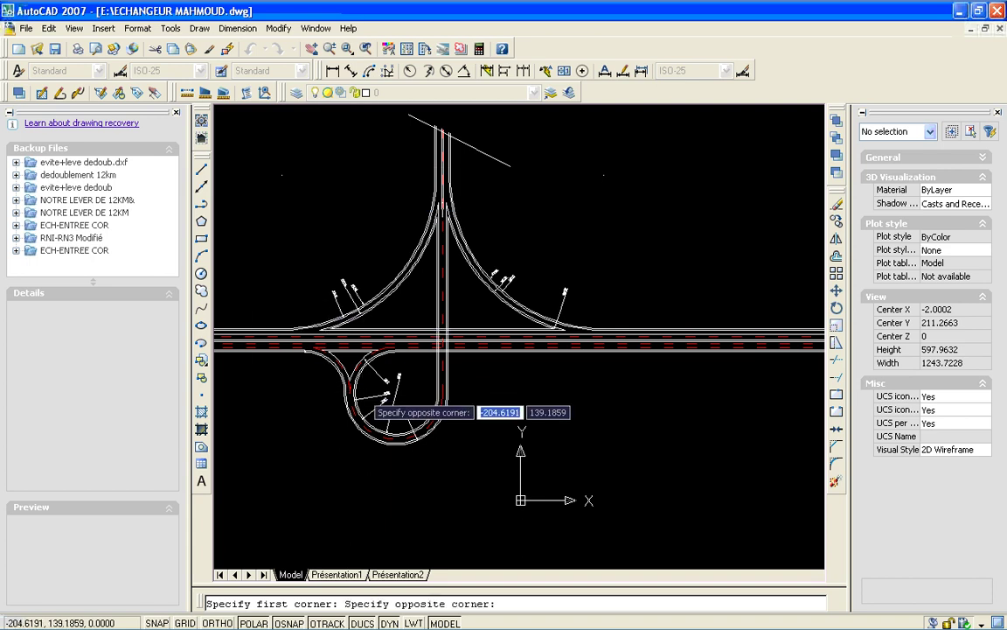
pyautogui.click(362, 392)
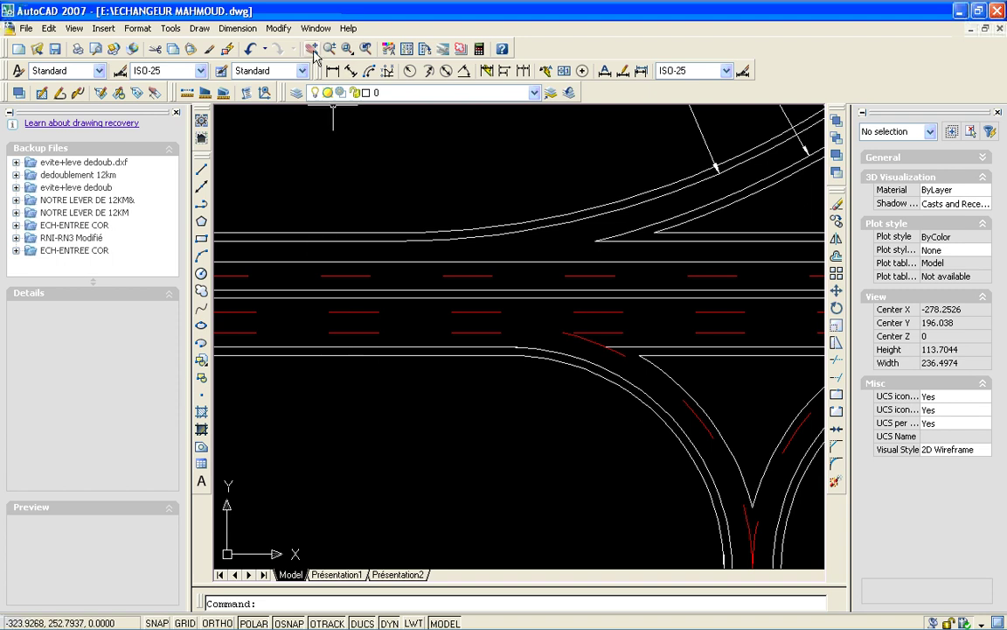
pyautogui.click(312, 50)
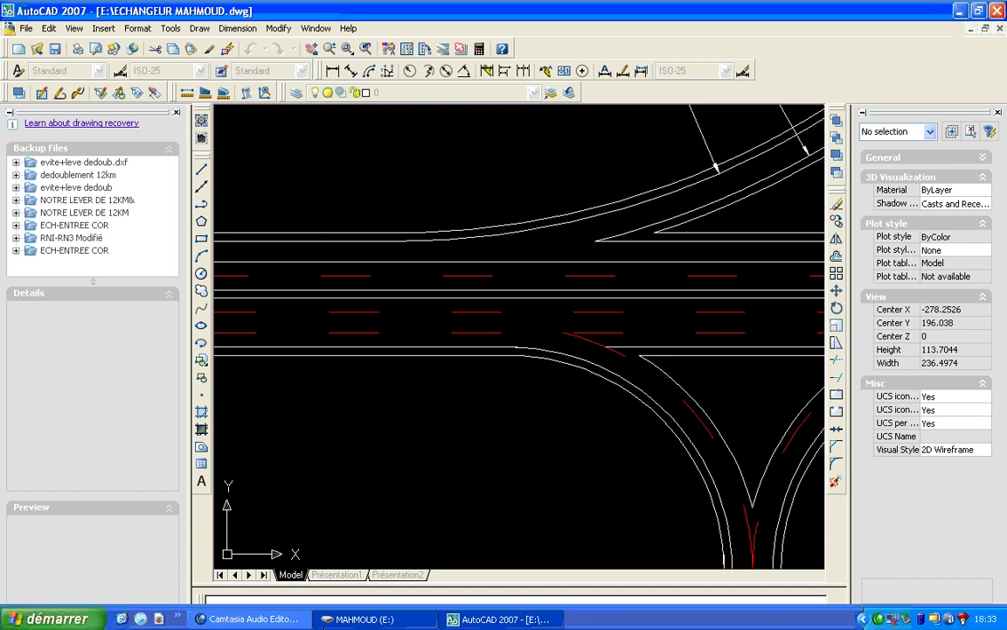
# - Restore the MAHMOUD (E:) window and open the l'echangeur document from thése mah et ami
pyautogui.click(347, 623)
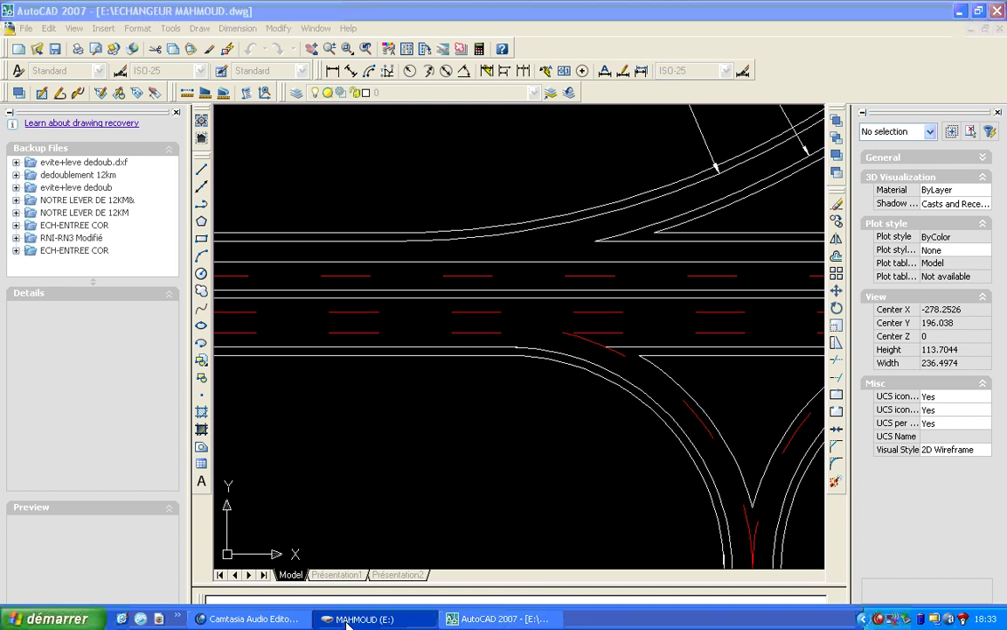
pyautogui.click(347, 622)
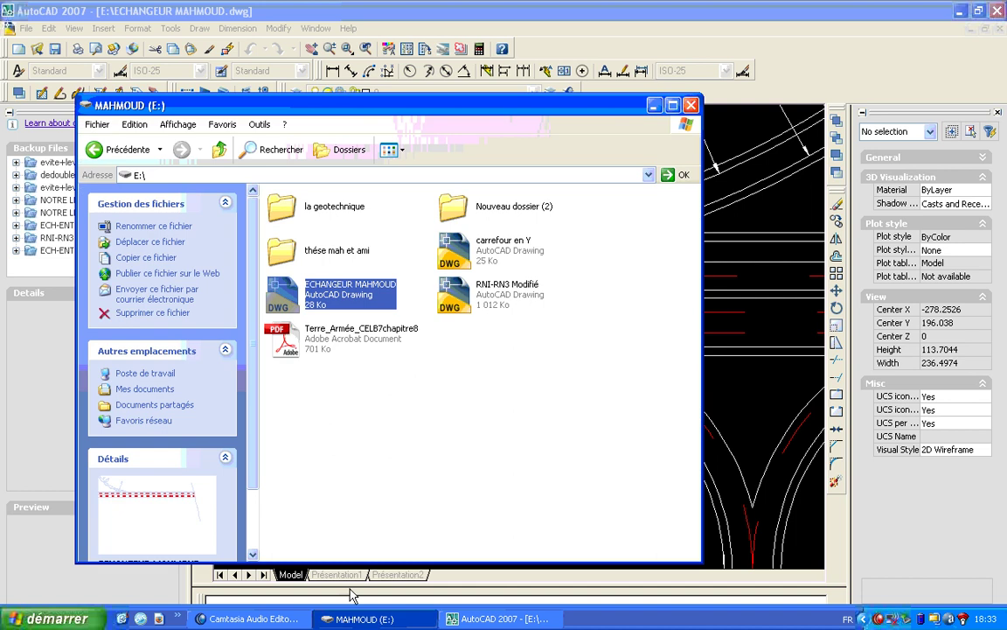
pyautogui.click(364, 424)
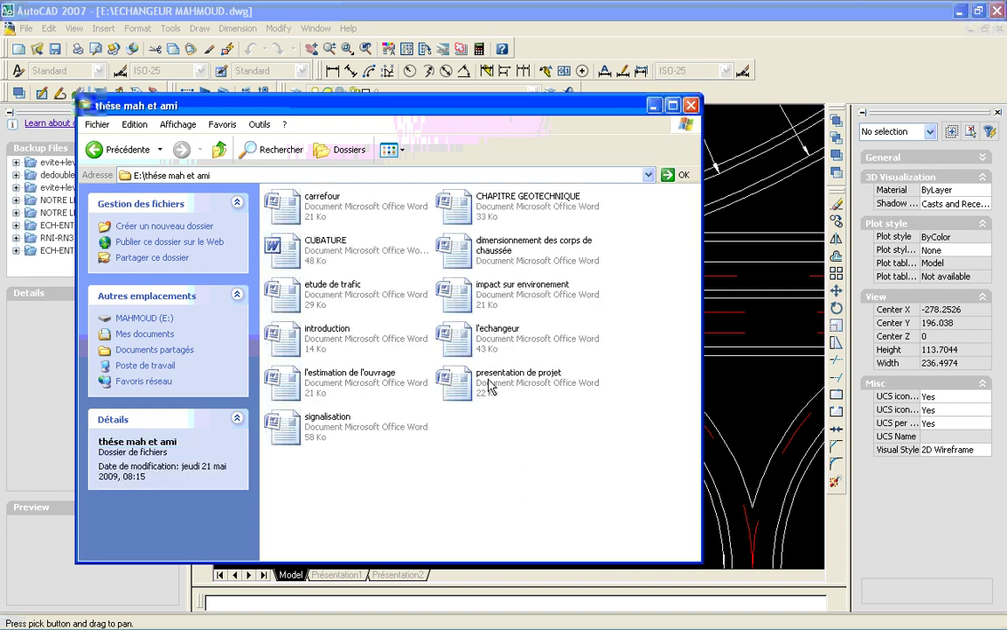
pyautogui.click(467, 347)
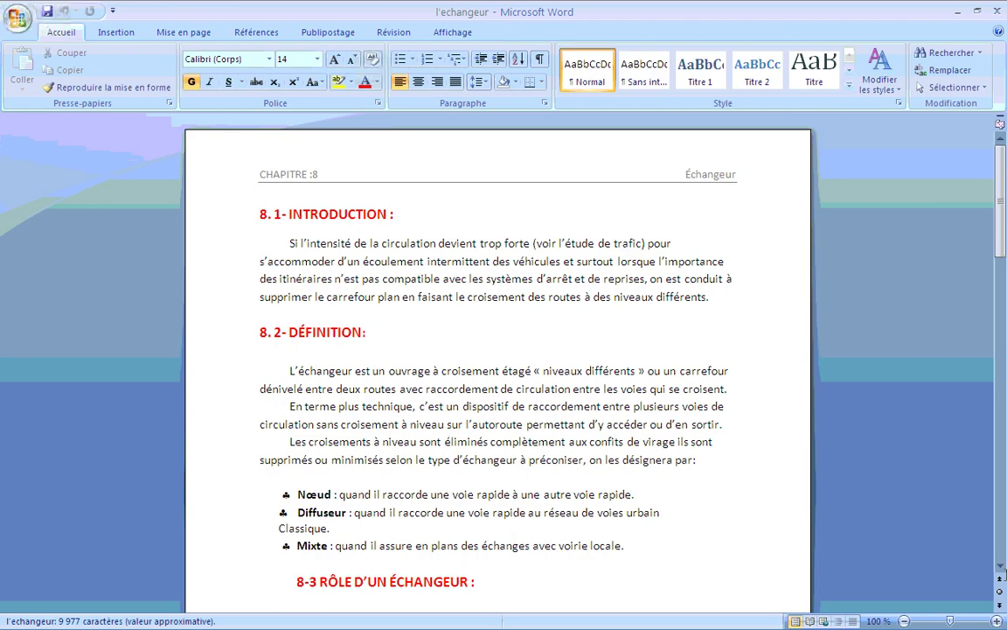
# - Scroll the l'echangeur chapter down until section 8-12 APPLICATION AU PROJET appears
pyautogui.click(1001, 566)
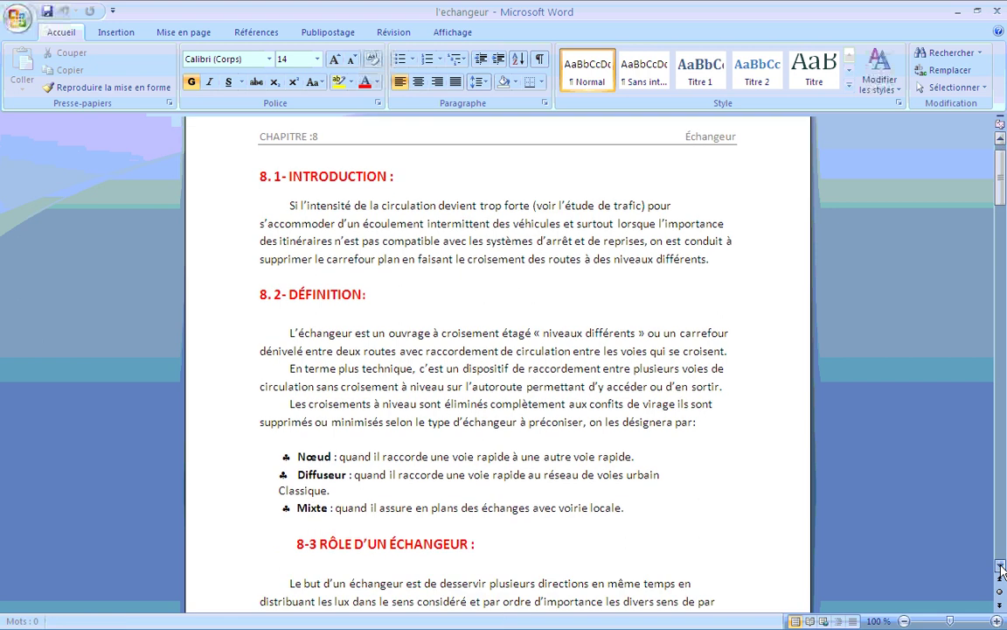
pyautogui.moveTo(1000, 565); pyautogui.dragTo(1002, 568)
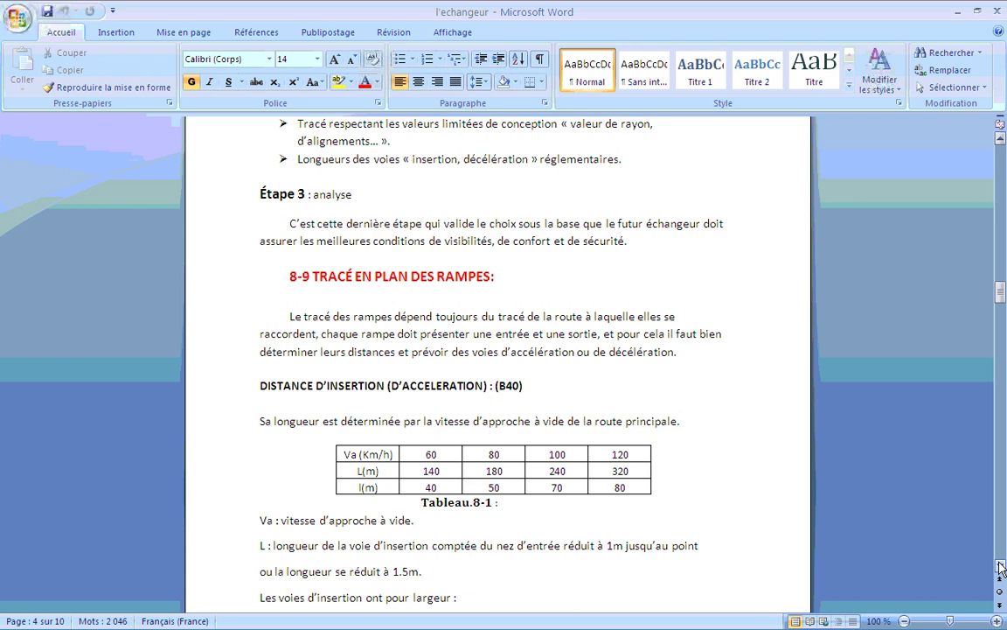
pyautogui.click(1002, 568)
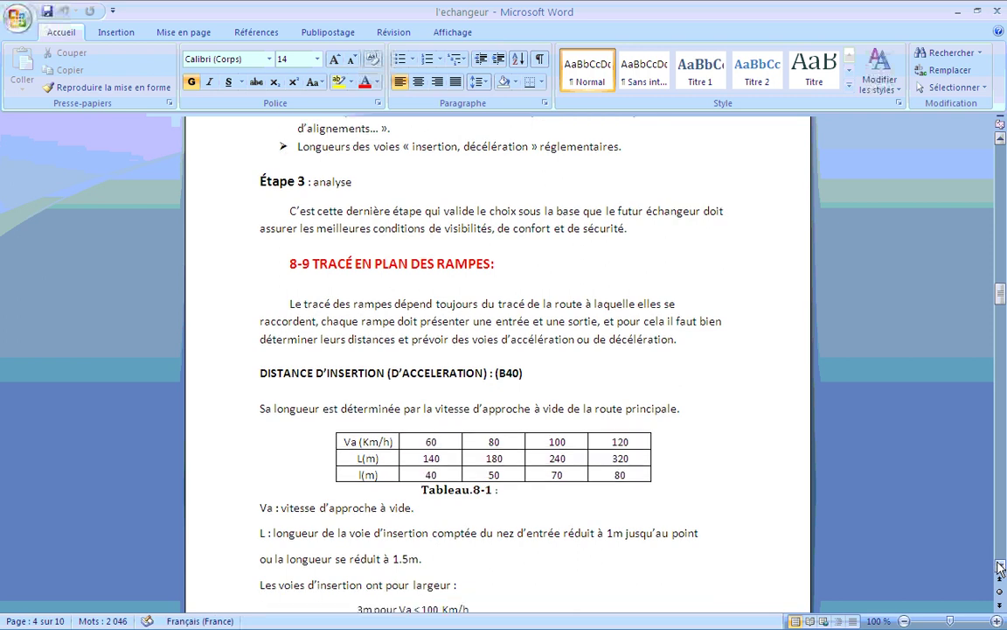
pyautogui.click(1002, 569)
pyautogui.moveTo(1002, 569); pyautogui.dragTo(1002, 569)
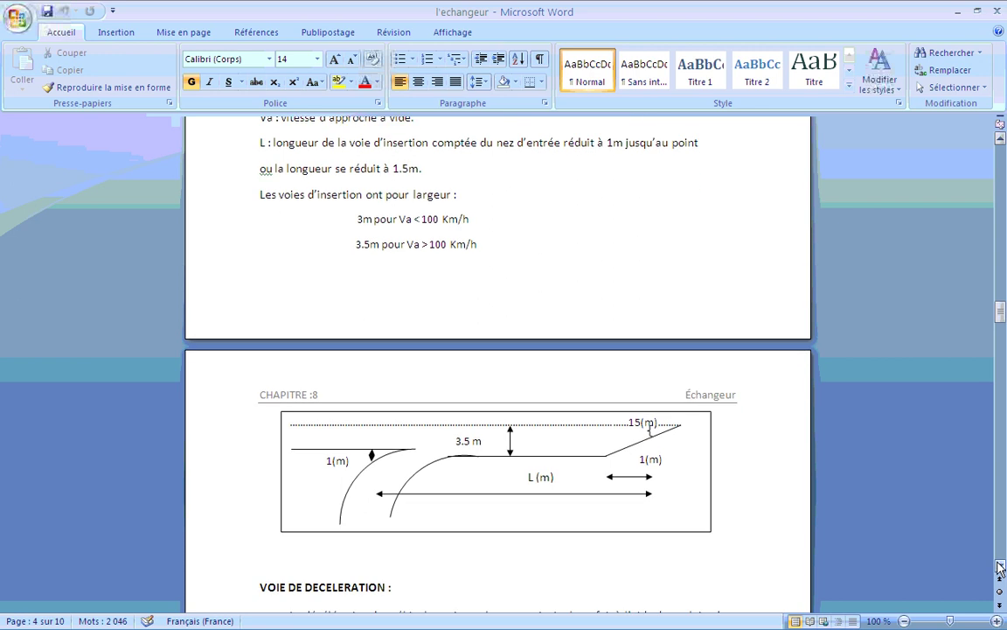
pyautogui.click(1002, 569)
pyautogui.click(1002, 569)
pyautogui.click(1002, 568)
pyautogui.click(1002, 569)
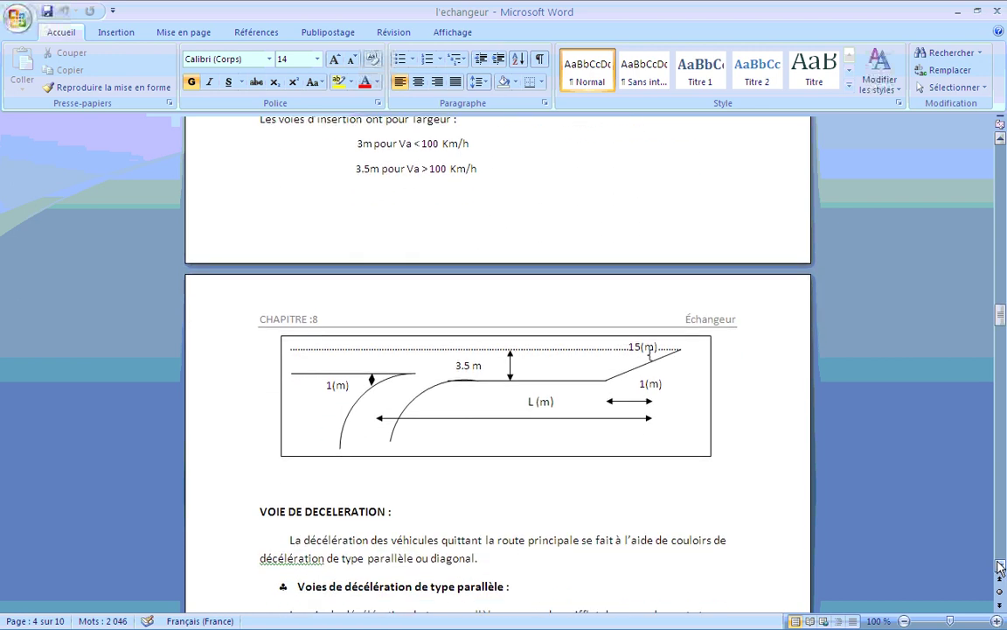
pyautogui.click(1003, 568)
pyautogui.click(1002, 569)
pyautogui.click(1002, 568)
pyautogui.click(1003, 569)
pyautogui.click(1002, 568)
pyautogui.click(1003, 569)
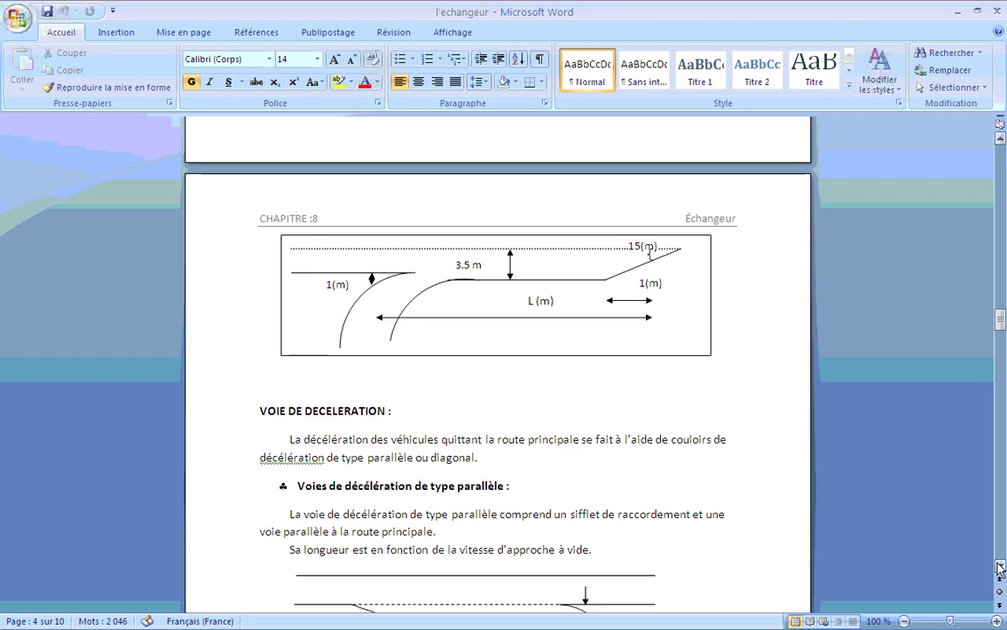
pyautogui.click(1003, 568)
pyautogui.click(1002, 568)
pyautogui.click(1003, 568)
pyautogui.click(1002, 568)
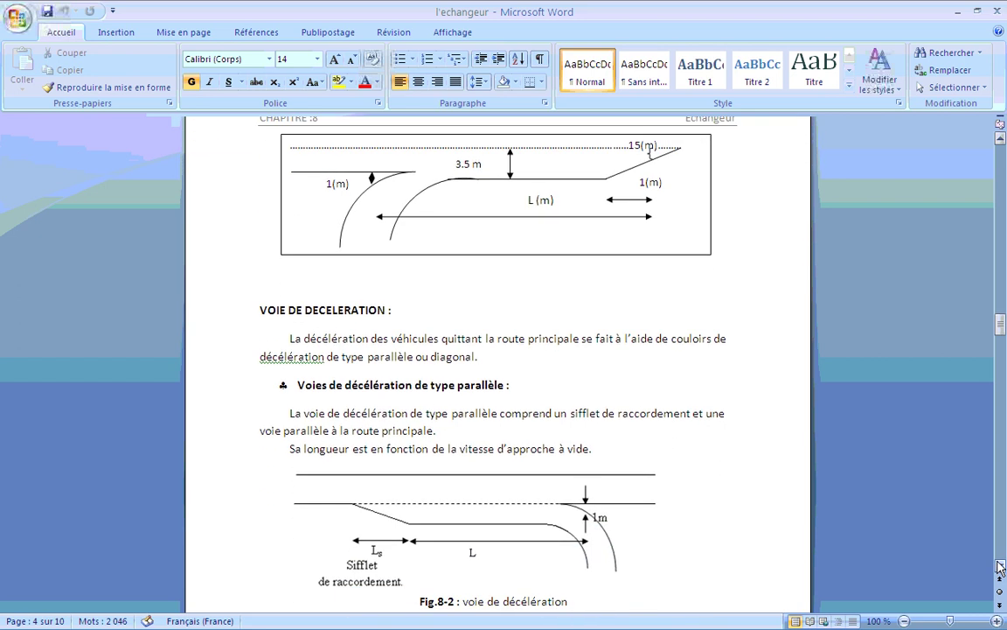
pyautogui.click(1003, 569)
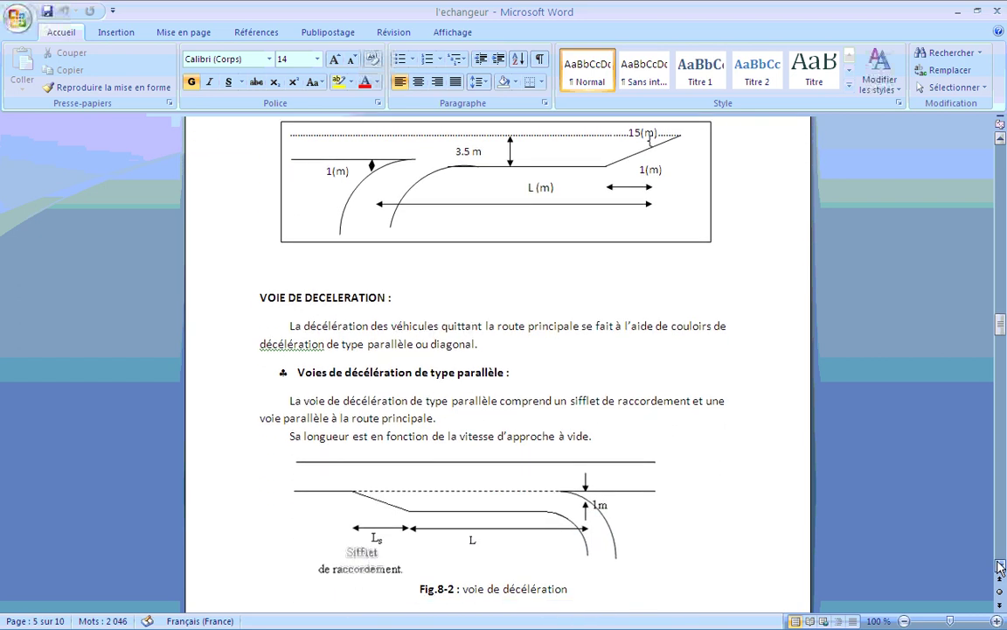
pyautogui.click(1002, 568)
pyautogui.click(1002, 568)
pyautogui.click(1002, 568)
pyautogui.click(1002, 568)
pyautogui.click(1002, 568)
pyautogui.click(1003, 569)
pyautogui.click(1002, 569)
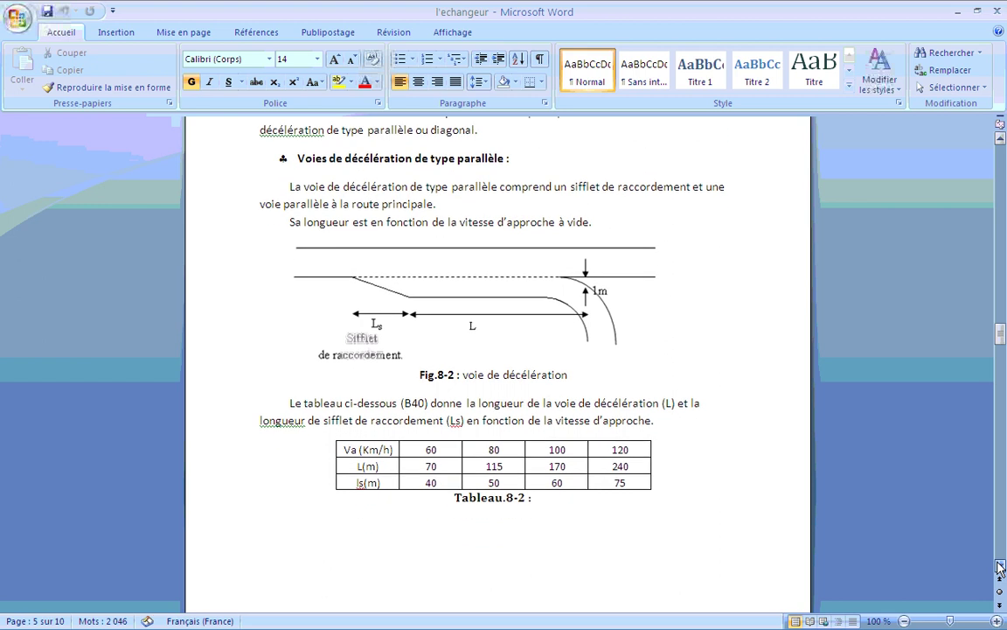
pyautogui.click(1002, 568)
pyautogui.click(1002, 568)
pyautogui.click(1002, 569)
pyautogui.click(1002, 568)
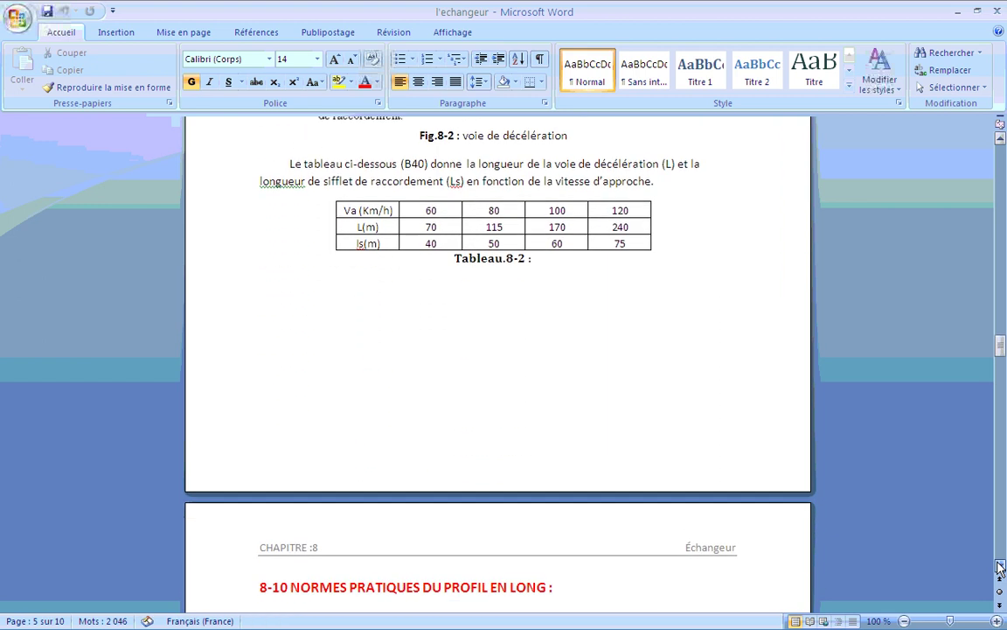
pyautogui.click(1002, 569)
pyautogui.click(1002, 569)
pyautogui.click(1002, 569)
pyautogui.click(1002, 568)
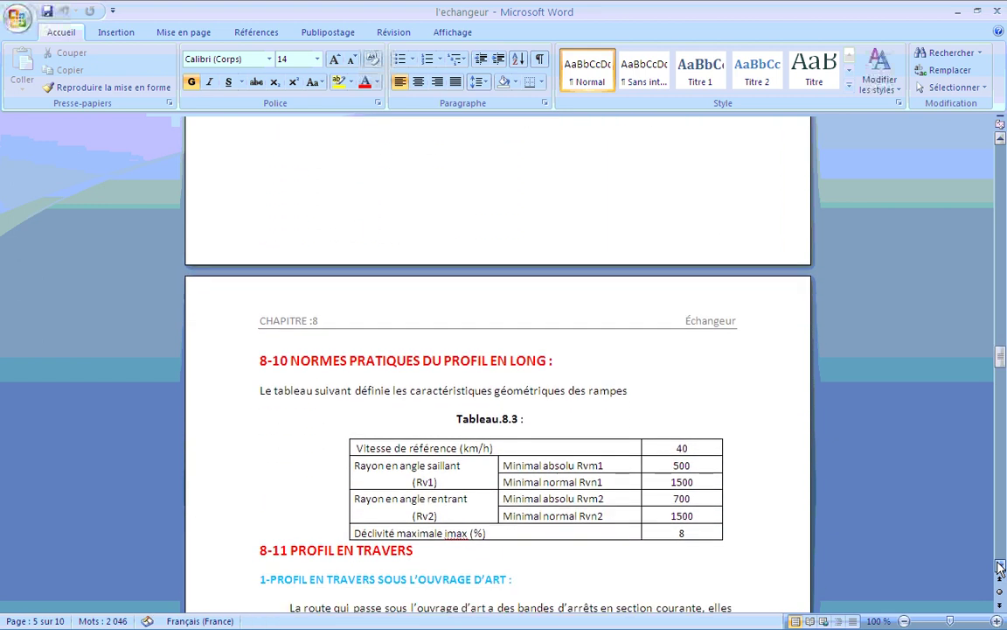
pyautogui.click(1002, 569)
pyautogui.click(1002, 569)
pyautogui.click(1002, 569)
pyautogui.click(1002, 568)
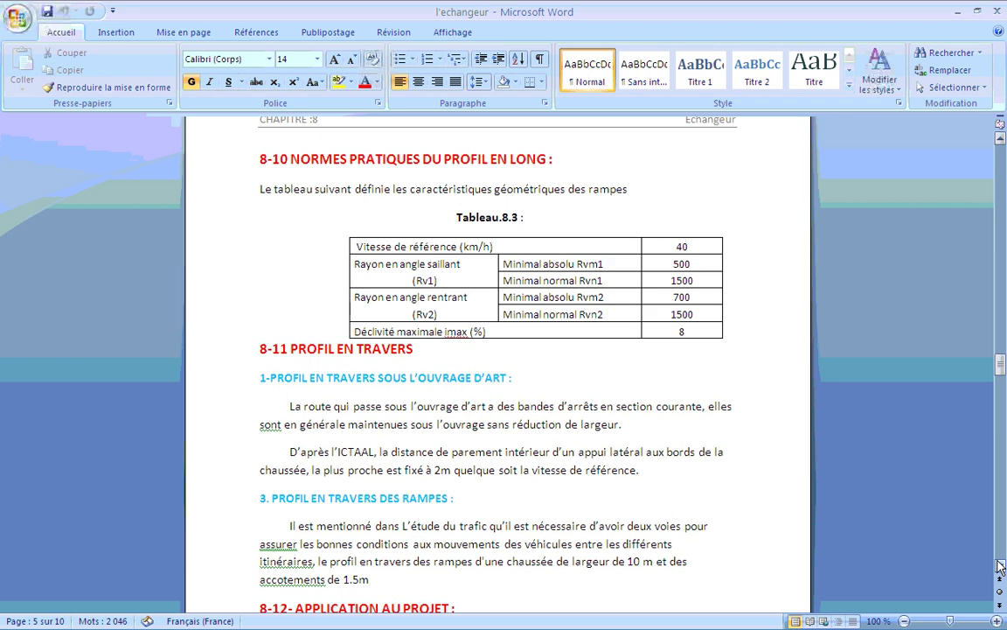
pyautogui.click(1002, 568)
pyautogui.click(1002, 568)
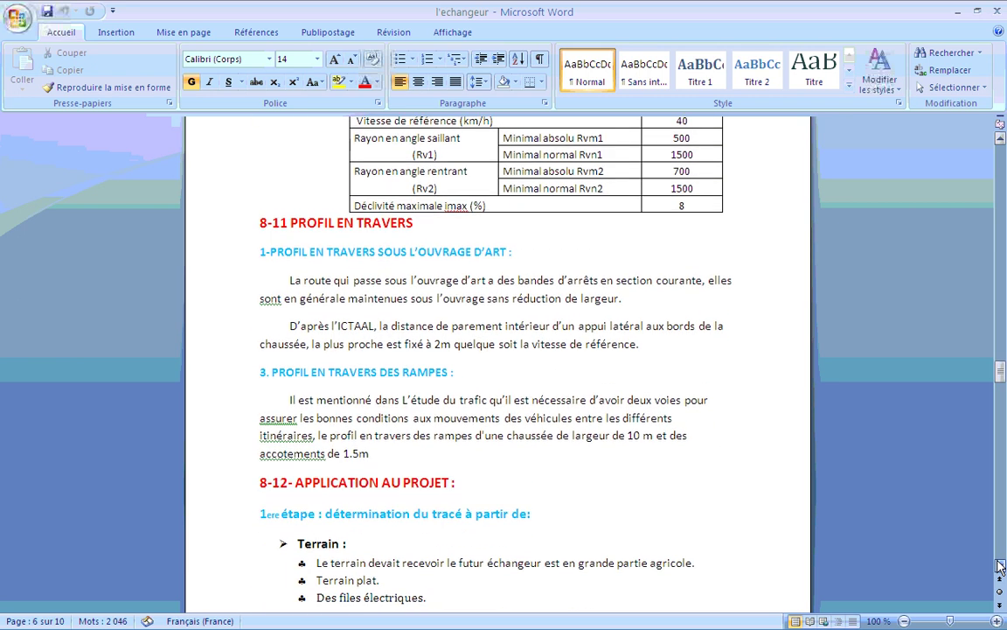
pyautogui.click(1002, 569)
pyautogui.click(1002, 567)
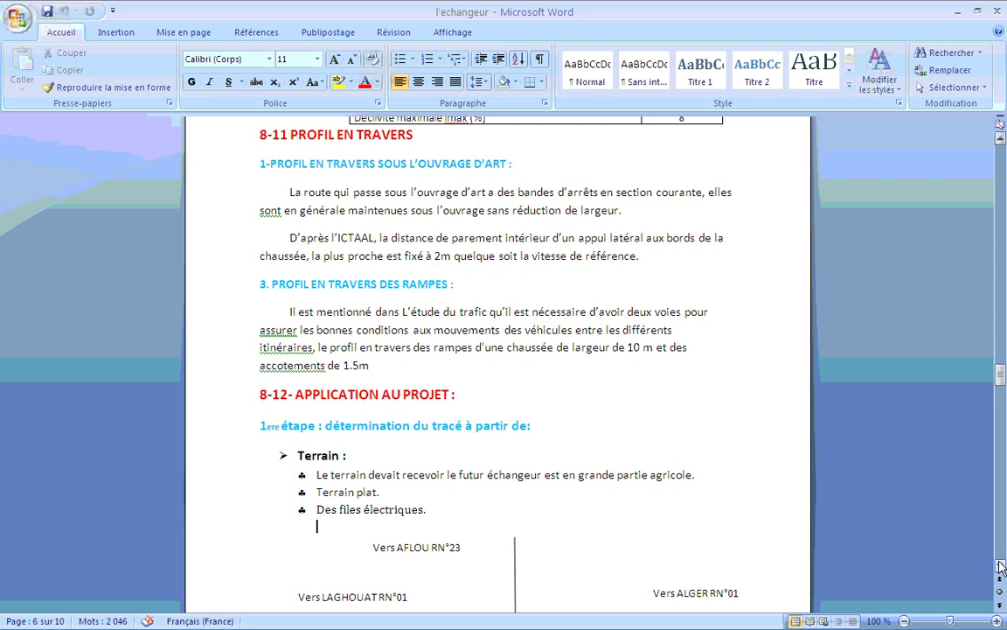
# - Scroll down to the 3ème étape : Analyse section and place the cursor after its heading
pyautogui.click(1002, 565)
pyautogui.moveTo(1003, 567); pyautogui.dragTo(1002, 567)
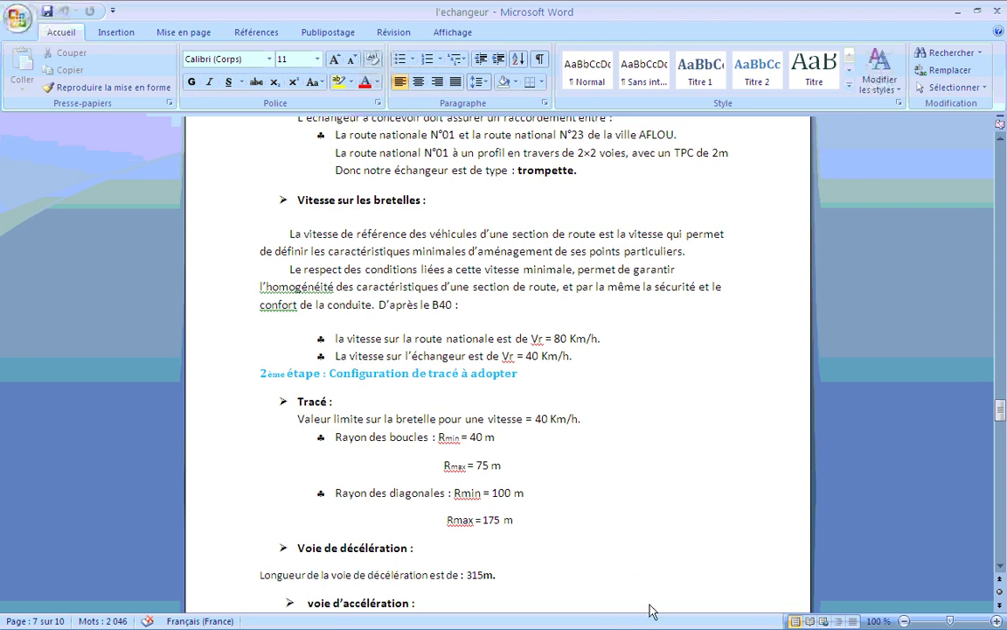
pyautogui.click(1001, 566)
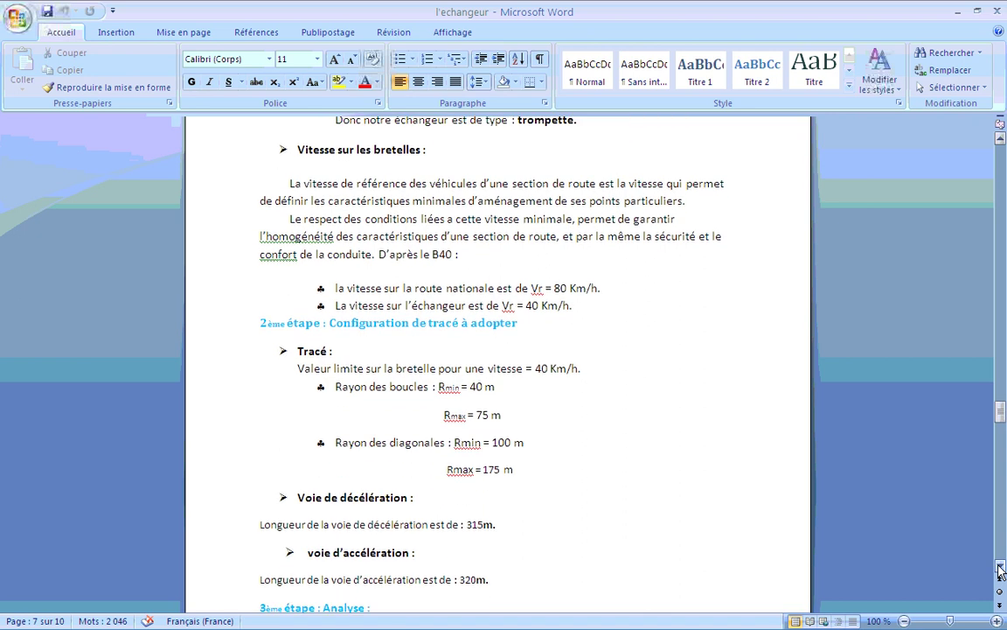
pyautogui.click(1001, 569)
pyautogui.click(1001, 569)
pyautogui.click(1001, 569)
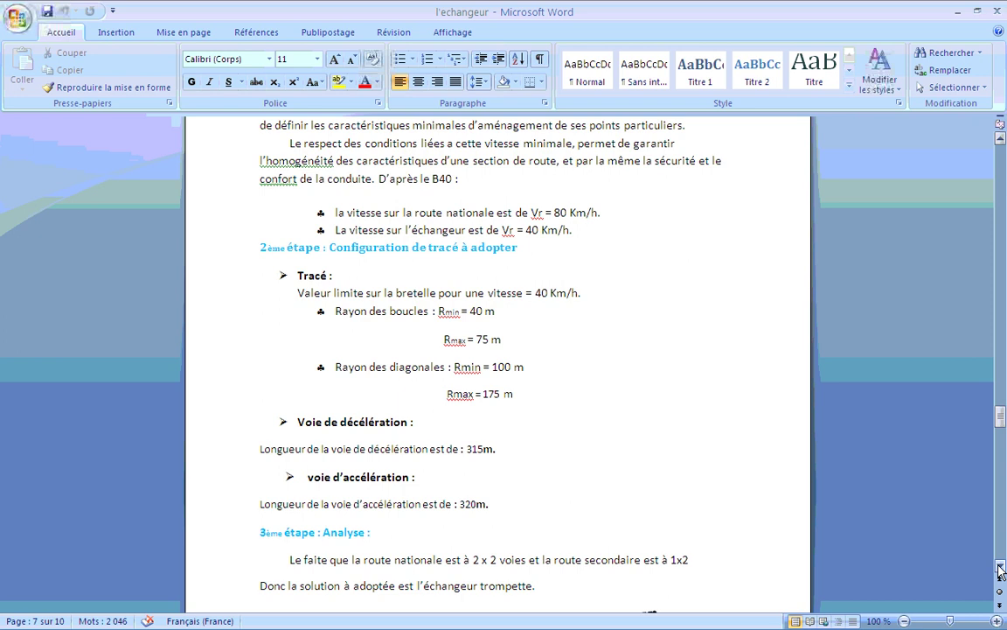
pyautogui.click(1001, 569)
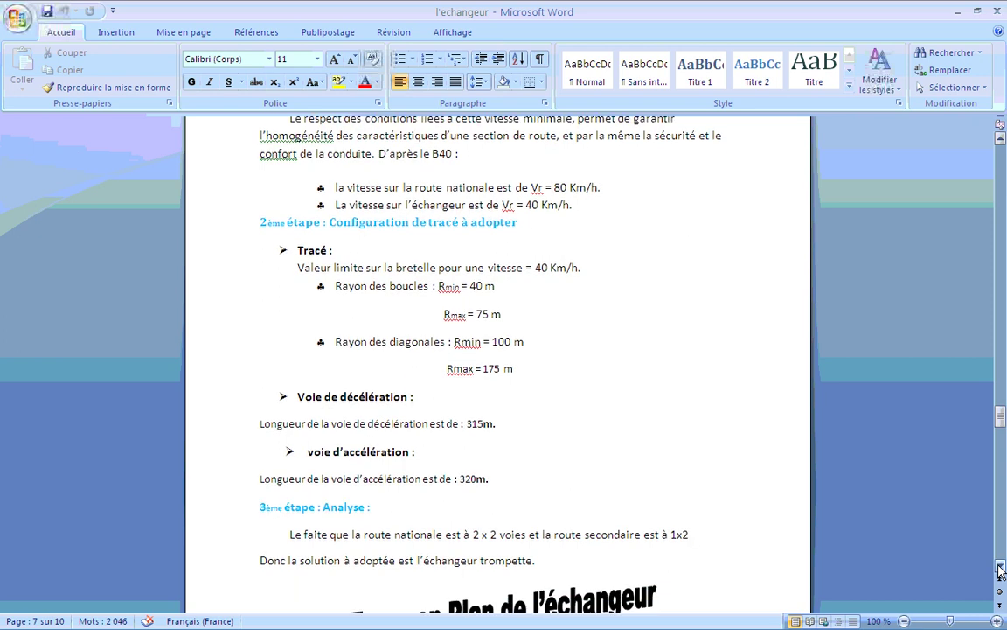
pyautogui.click(649, 499)
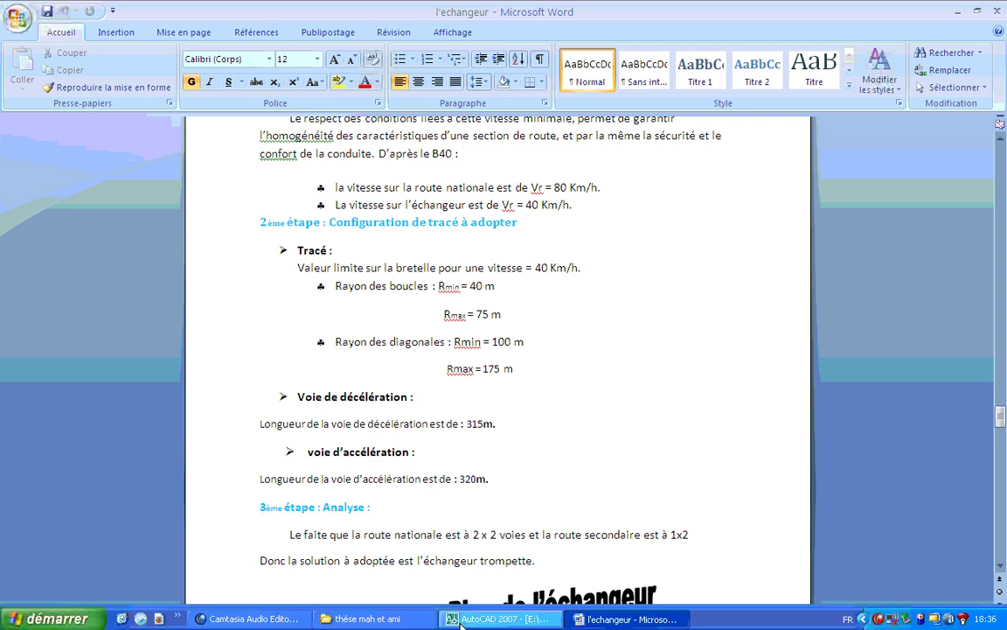
pyautogui.moveTo(461, 623)
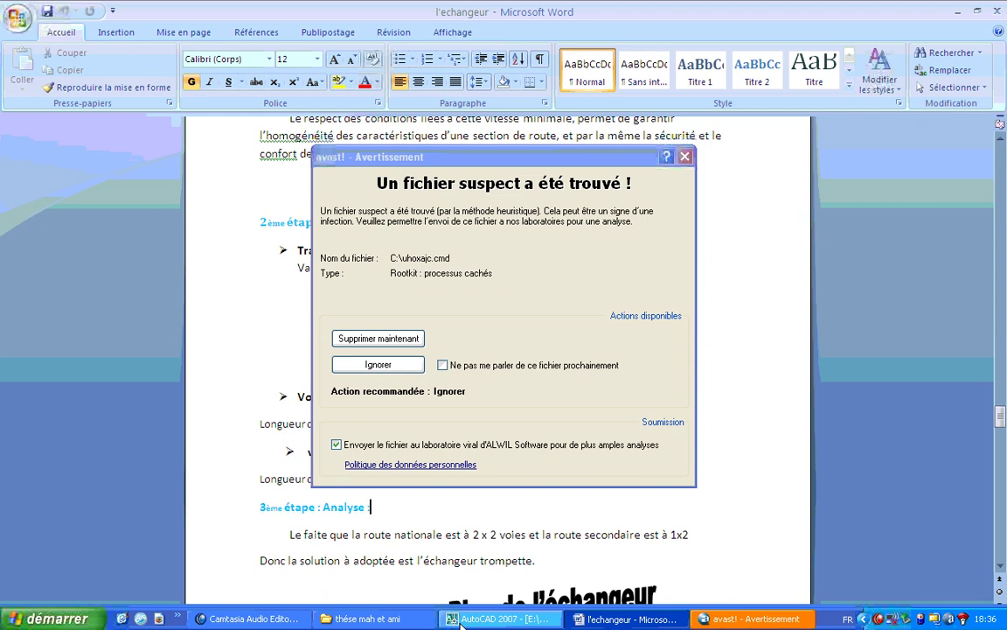
# - Switch to AutoCAD, ignore the avast! suspicious-file warning and decline the boot-time scan
pyautogui.click(461, 618)
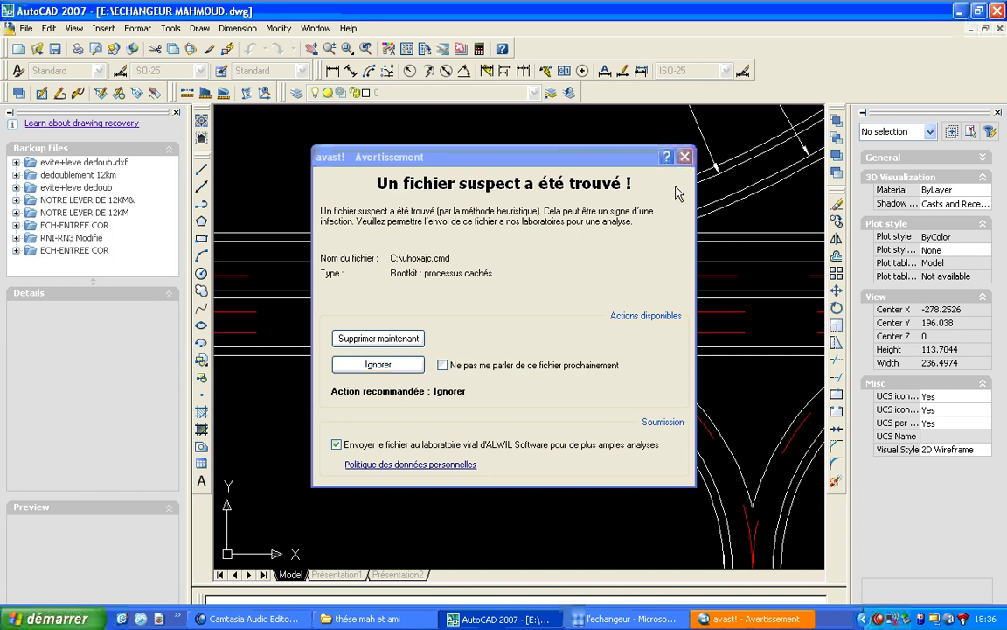
pyautogui.click(685, 157)
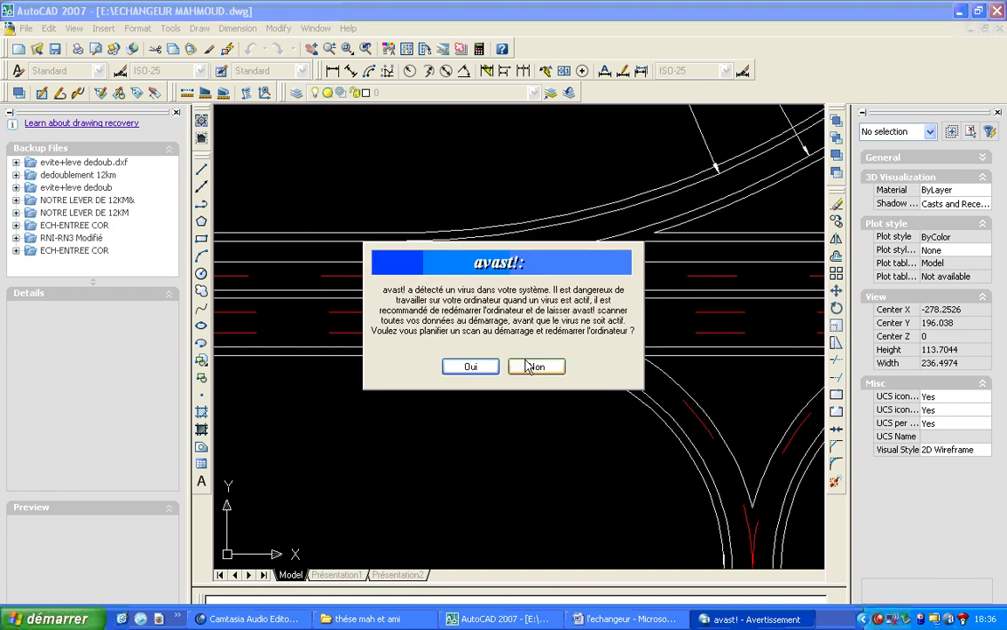
pyautogui.click(526, 362)
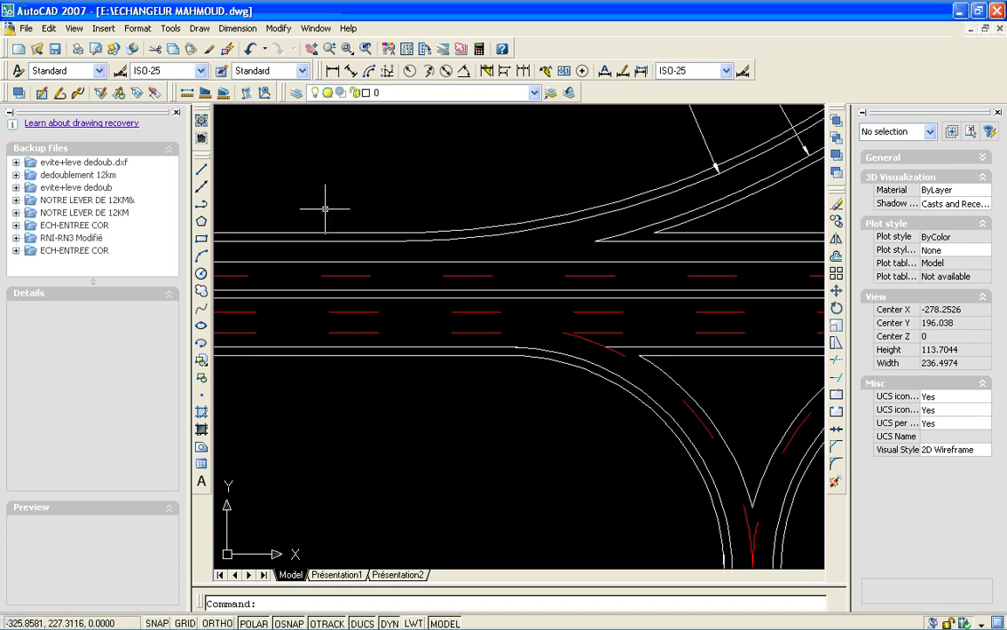
# - Zoom out in real time to show the whole loop ramp and crossing road
pyautogui.click(199, 206)
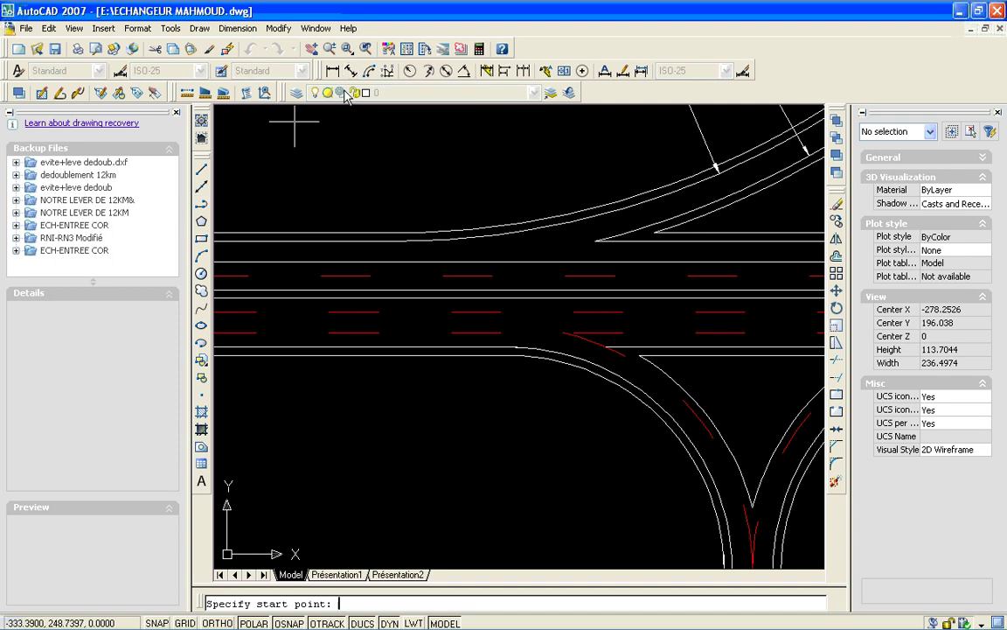
pyautogui.press('Escape')
pyautogui.click(329, 49)
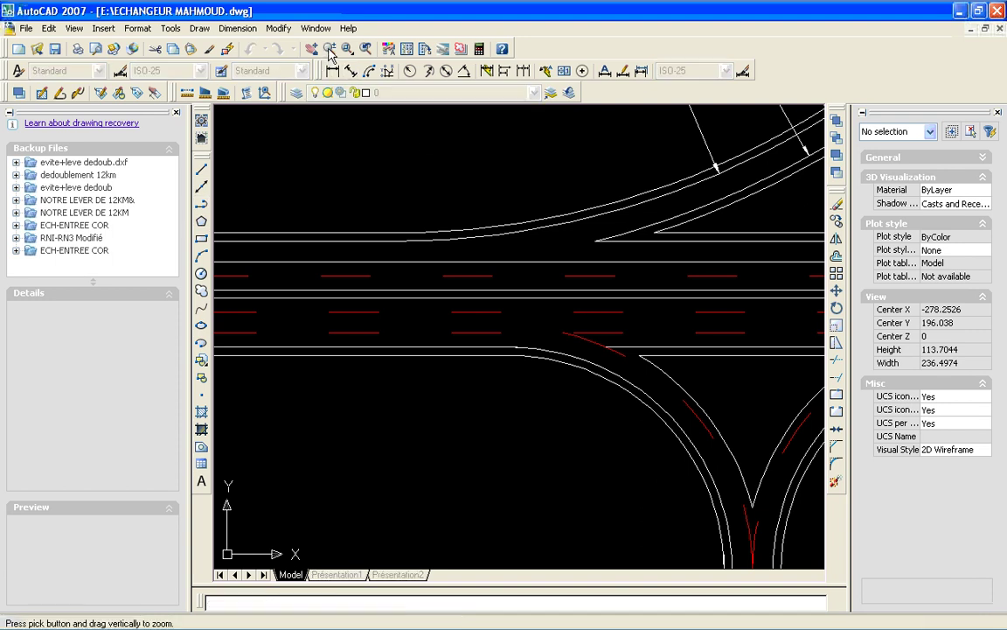
pyautogui.moveTo(572, 162)
pyautogui.mouseDown()
pyautogui.moveTo(563, 237)
pyautogui.moveTo(384, 341)
pyautogui.mouseUp()
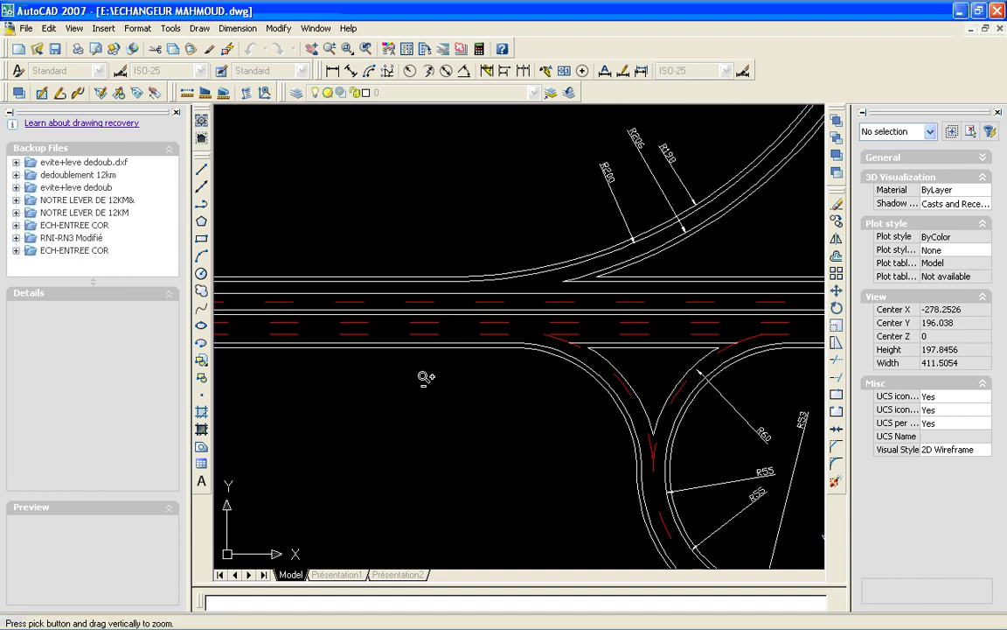
pyautogui.moveTo(634, 213)
pyautogui.mouseDown()
pyautogui.moveTo(615, 303)
pyautogui.moveTo(571, 342)
pyautogui.mouseUp()
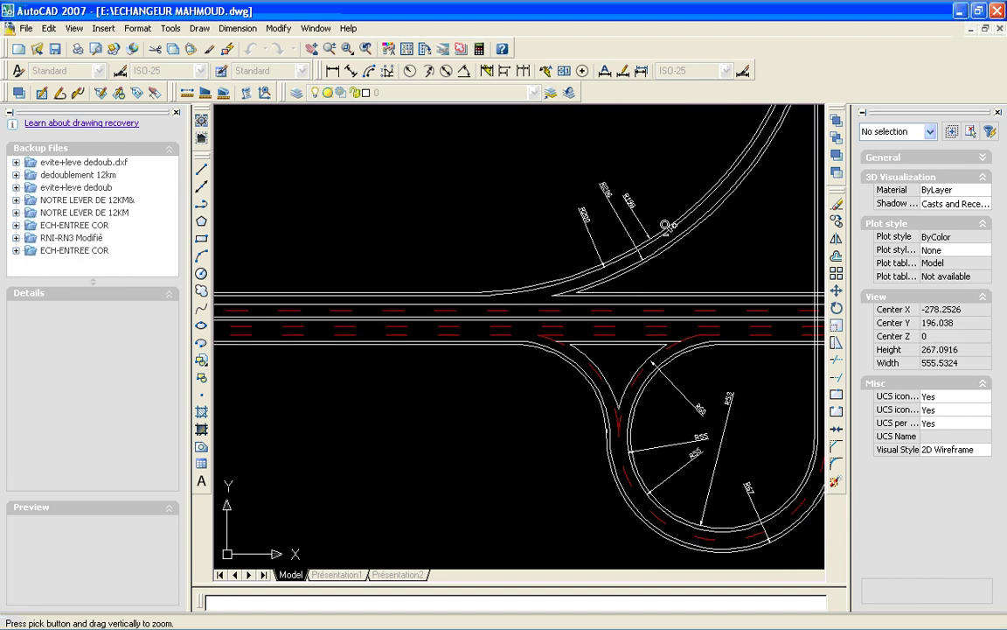
pyautogui.moveTo(603, 207); pyautogui.dragTo(599, 280)
pyautogui.press('Escape')
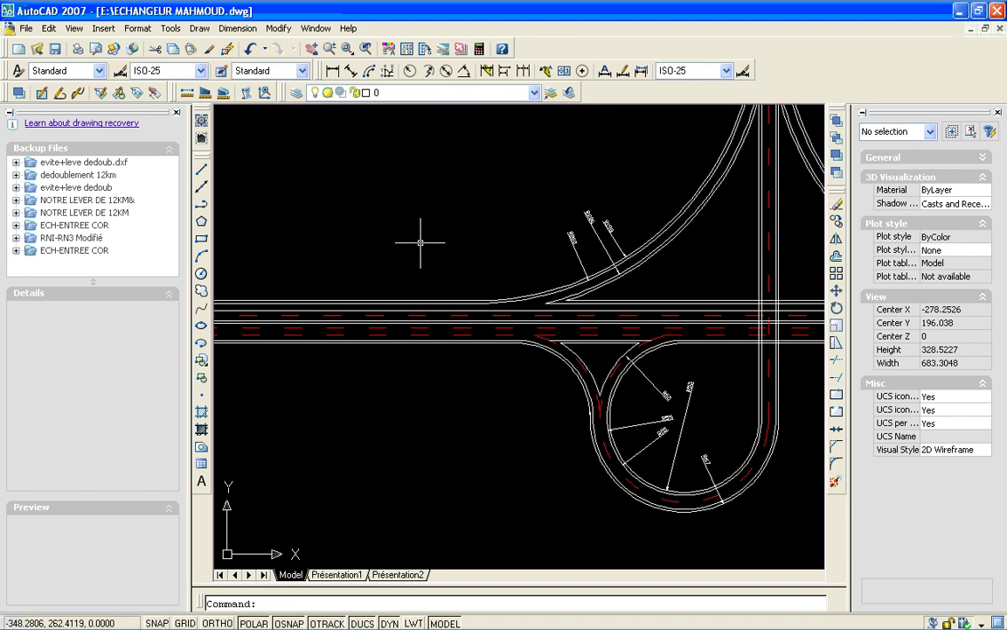
# - Try starting polylines near the lower highway edge, cancelling each unwanted attempt
pyautogui.click(203, 205)
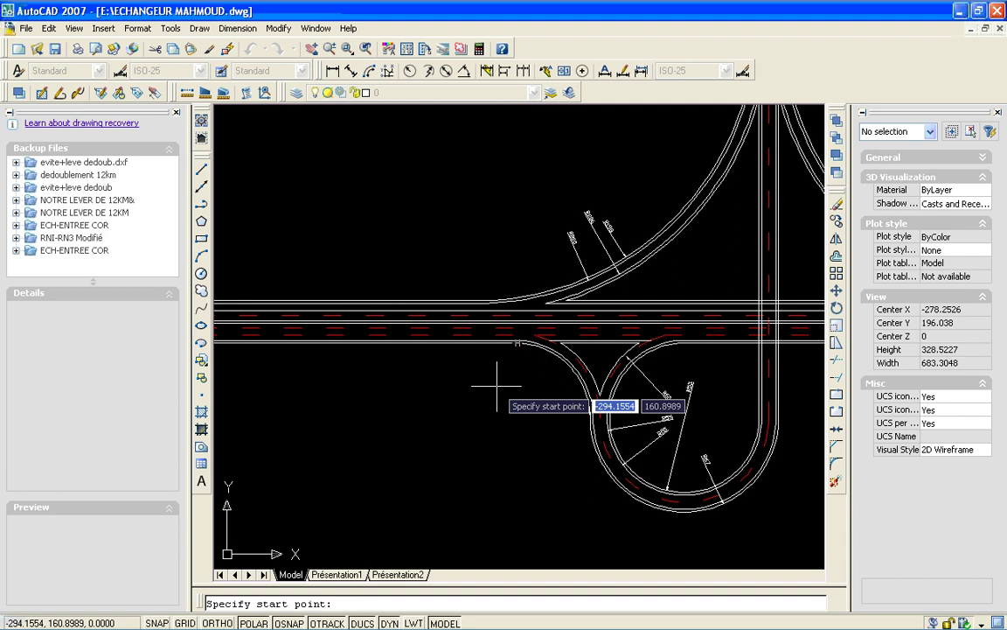
pyautogui.click(497, 385)
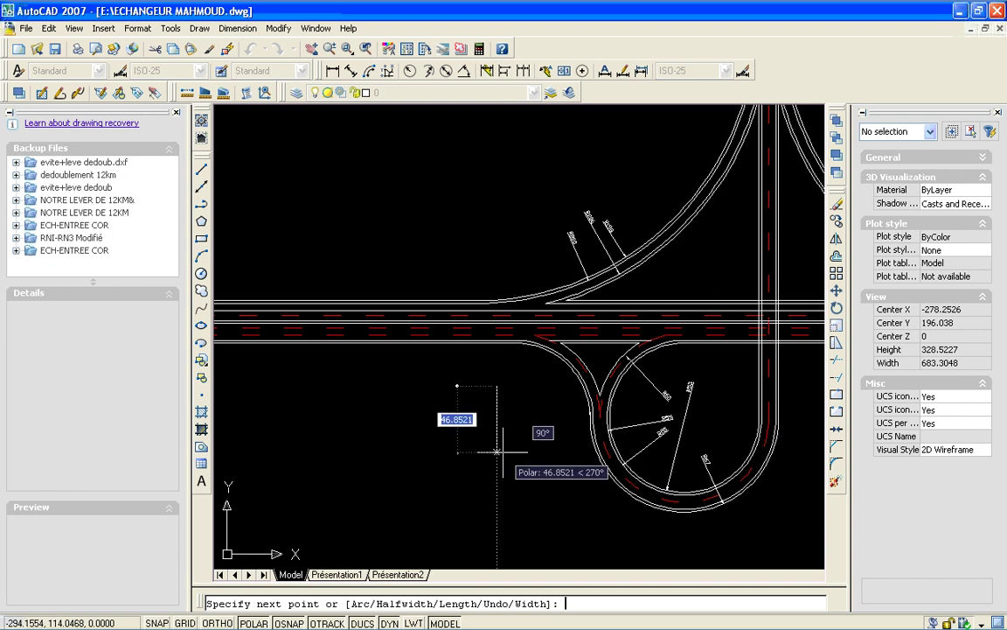
pyautogui.press('Escape')
pyautogui.click(504, 452)
pyautogui.click(503, 453)
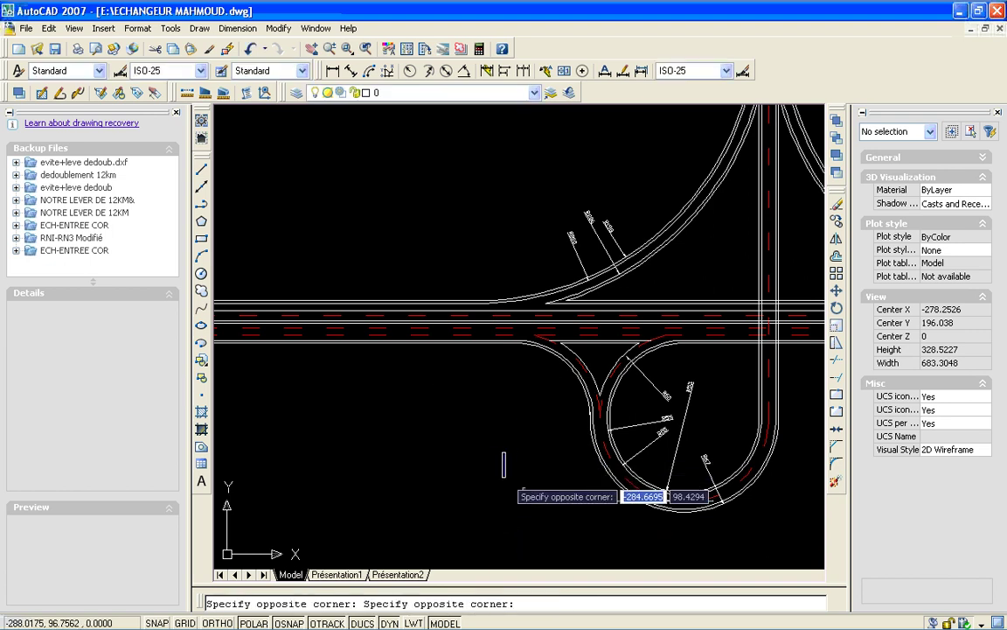
pyautogui.click(501, 465)
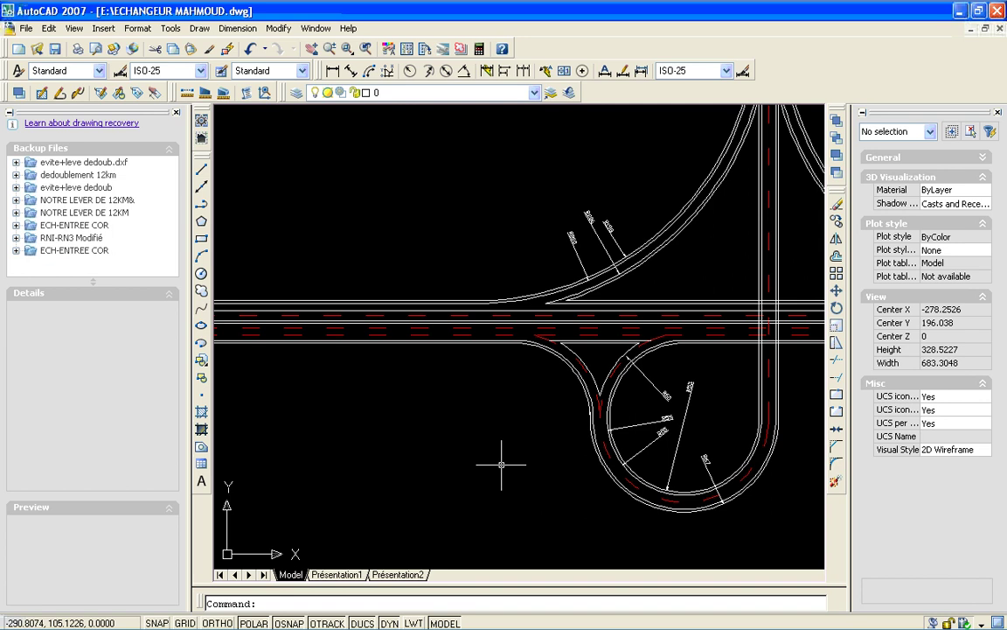
pyautogui.press('Return')
pyautogui.click(501, 465)
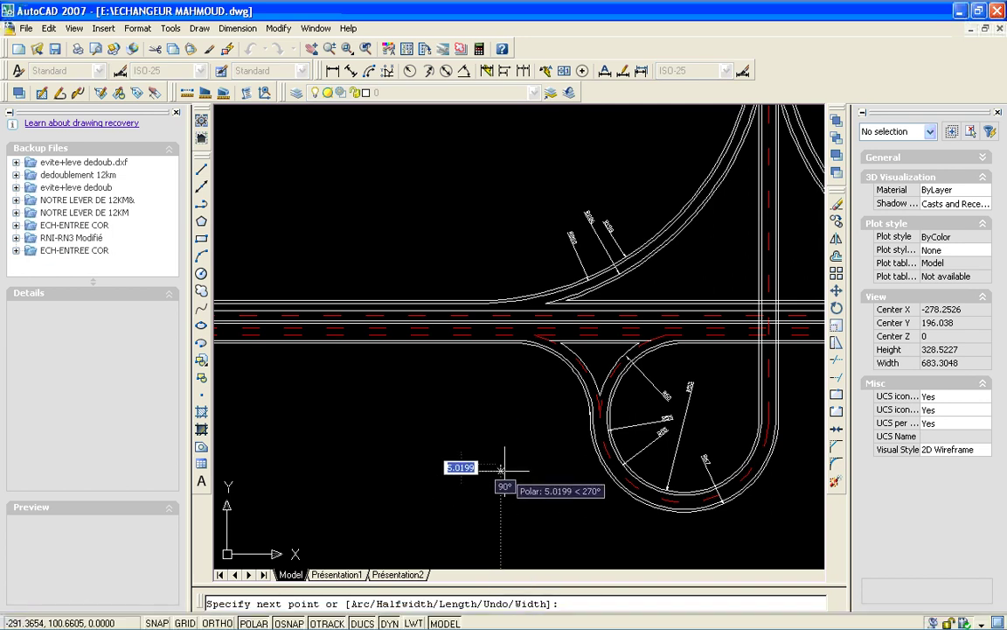
pyautogui.press('Escape')
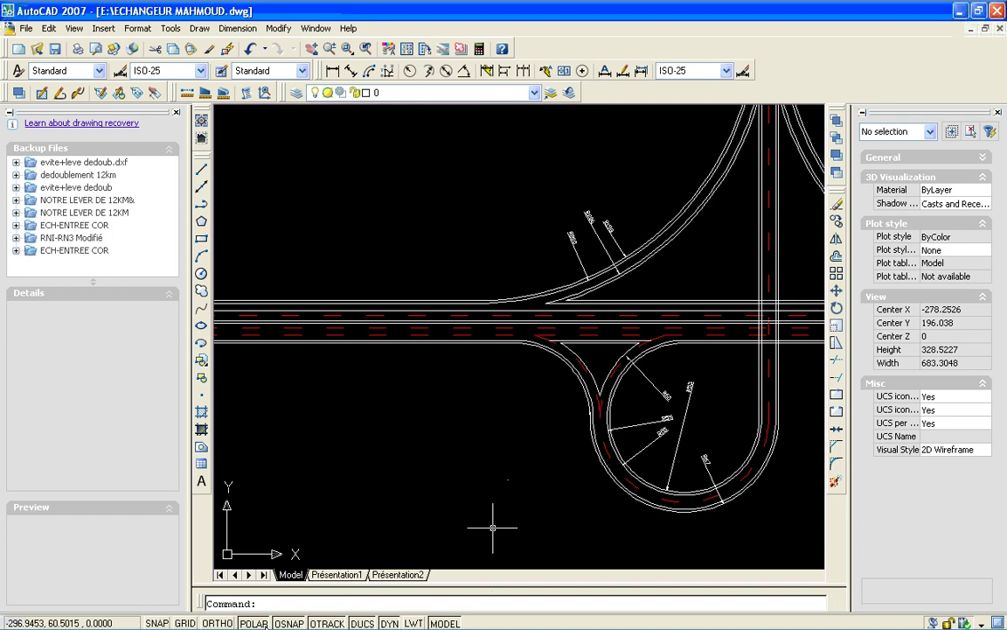
# - With ORTHO on, draw a vertical polyline straight down from the ramp/highway junction
pyautogui.click(209, 622)
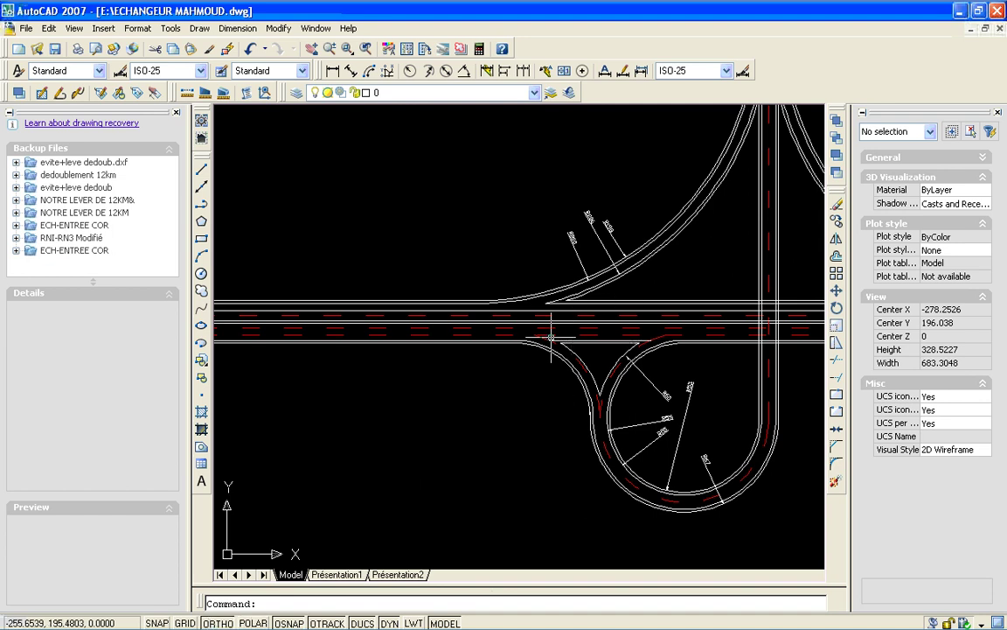
pyautogui.press('Return')
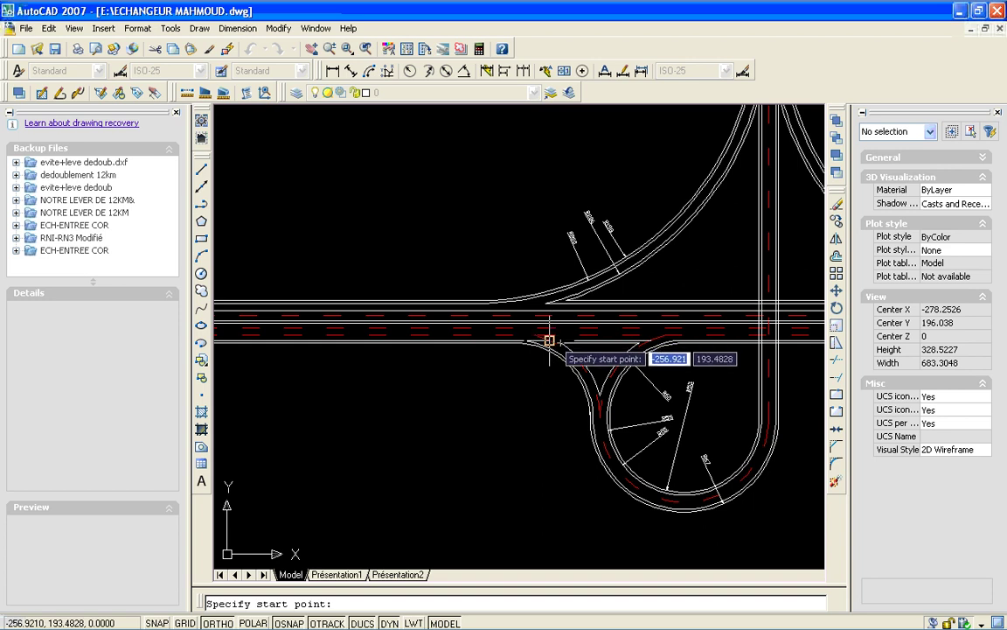
pyautogui.click(549, 342)
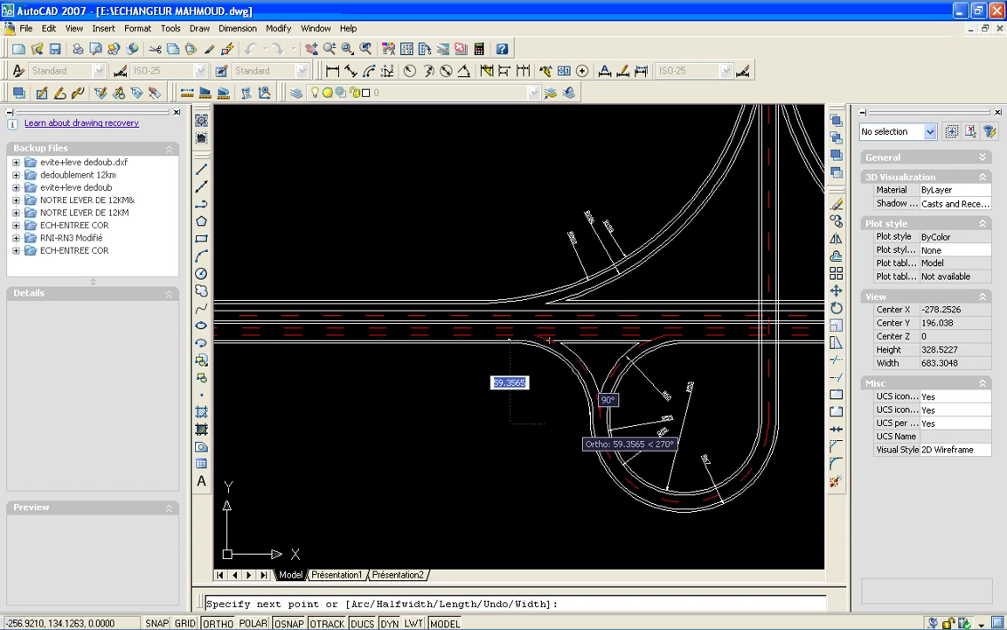
pyautogui.click(569, 422)
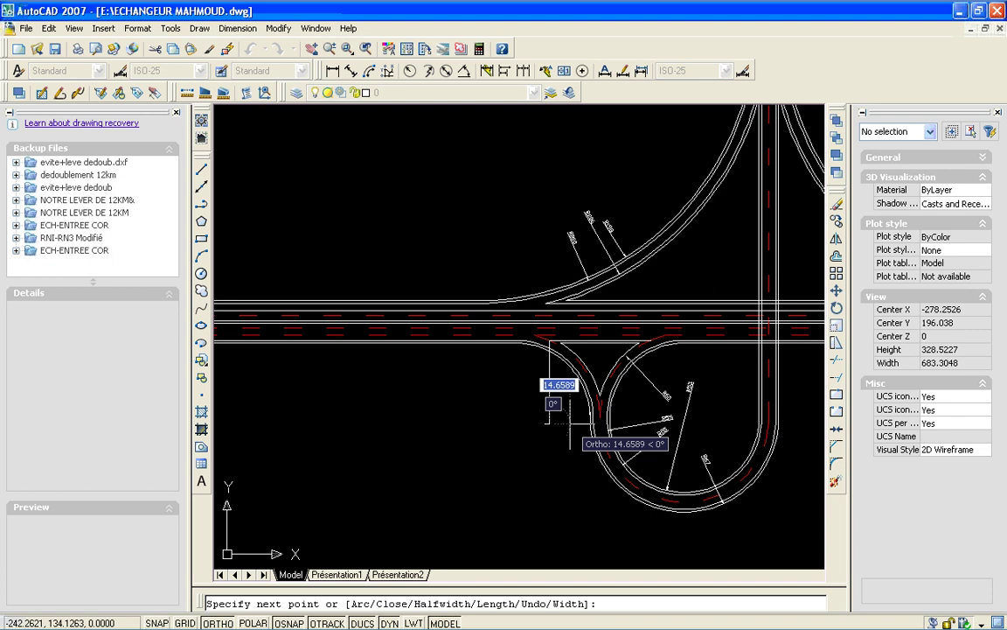
pyautogui.press('Return')
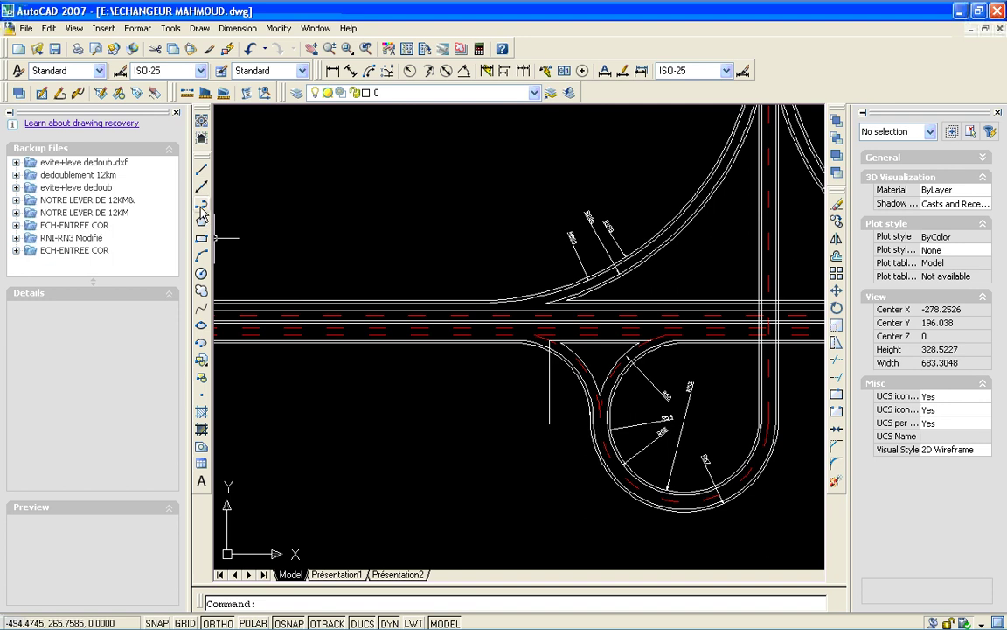
pyautogui.click(201, 208)
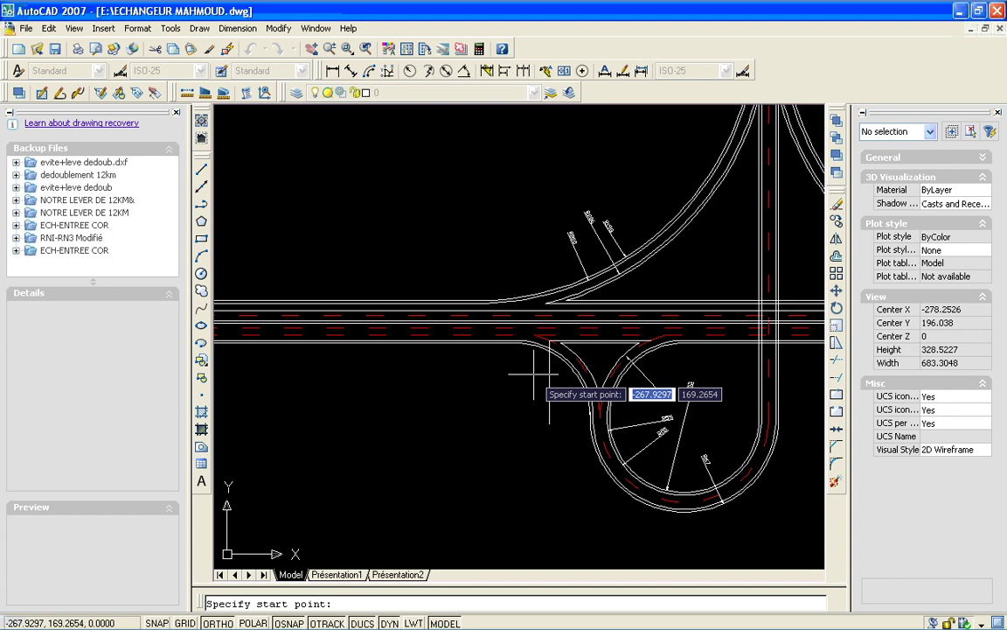
pyautogui.press('Escape')
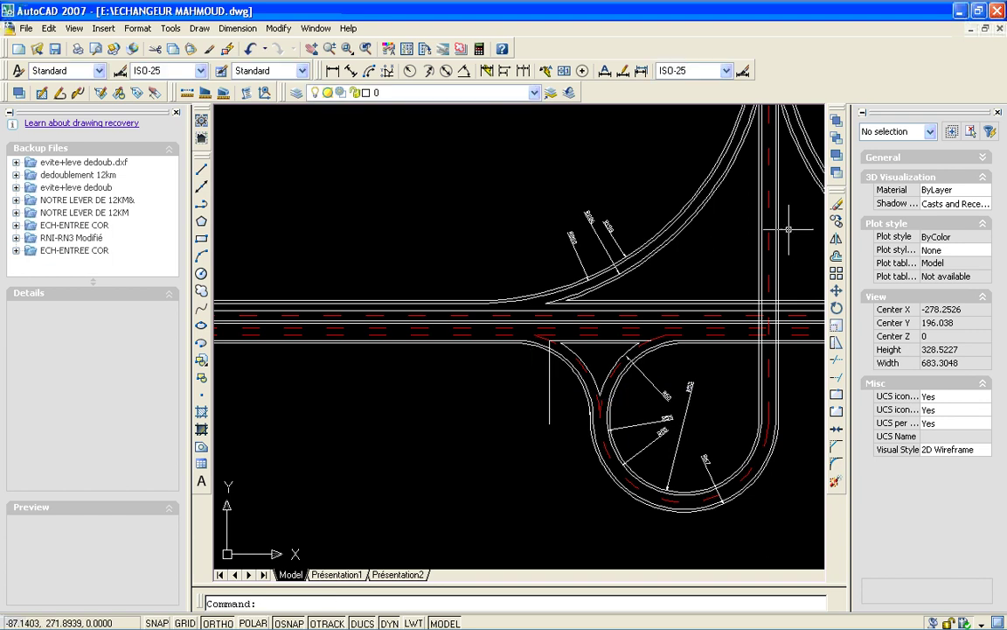
pyautogui.click(836, 257)
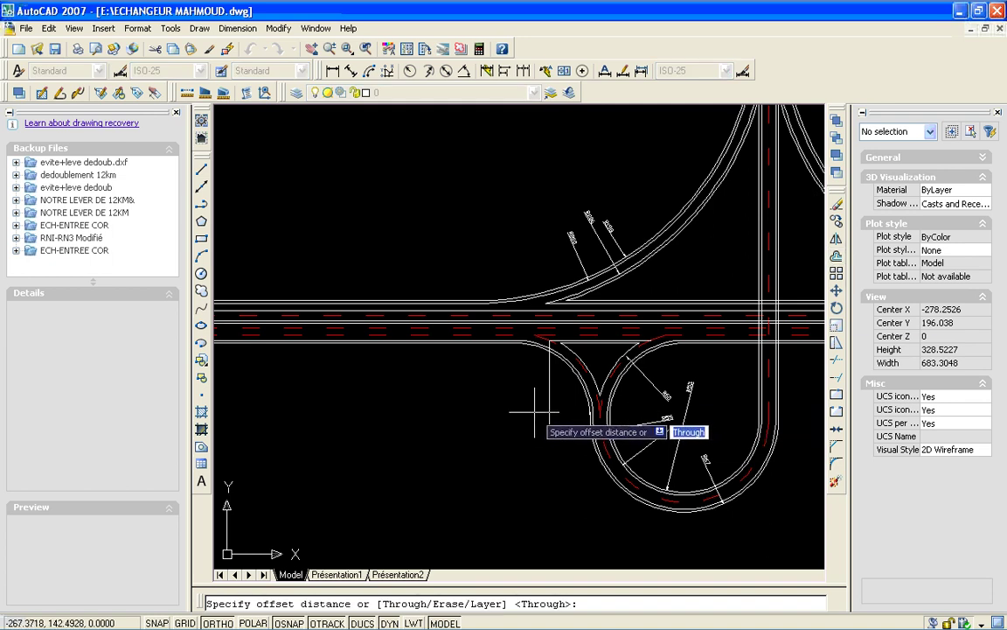
pyautogui.write('"')
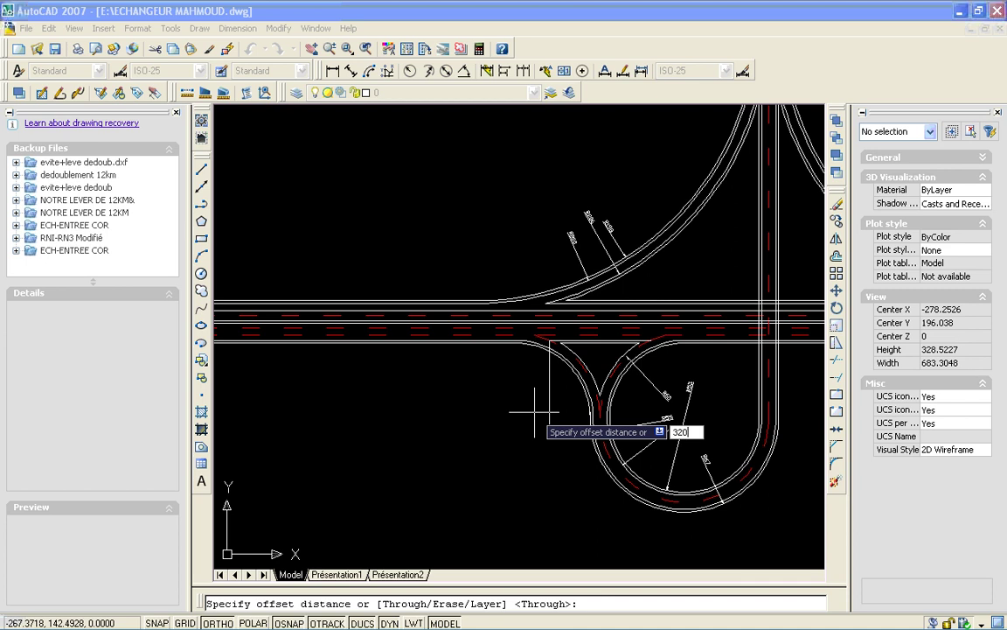
pyautogui.press('Return')
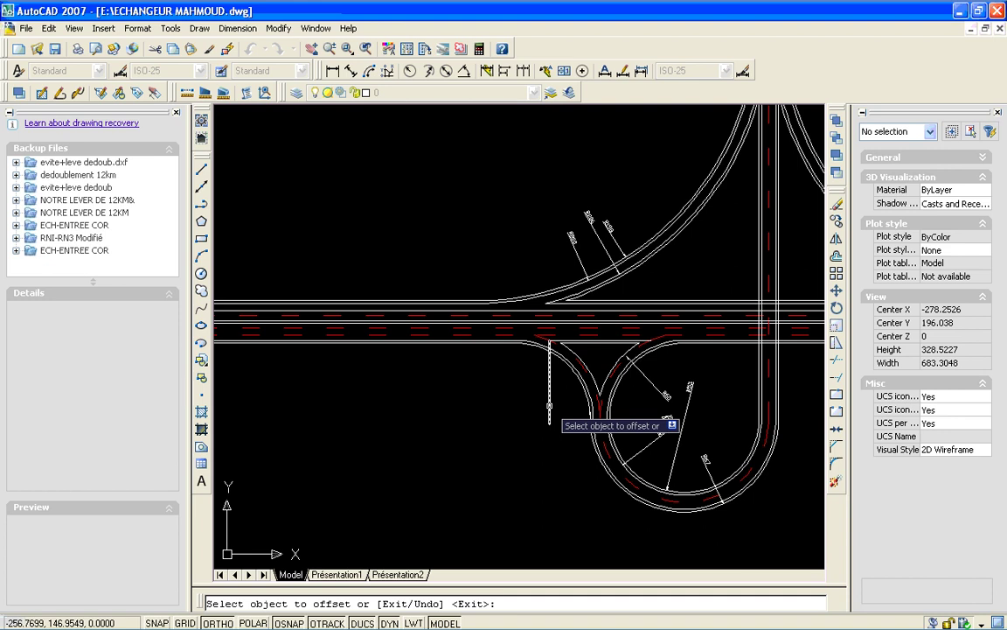
pyautogui.click(549, 407)
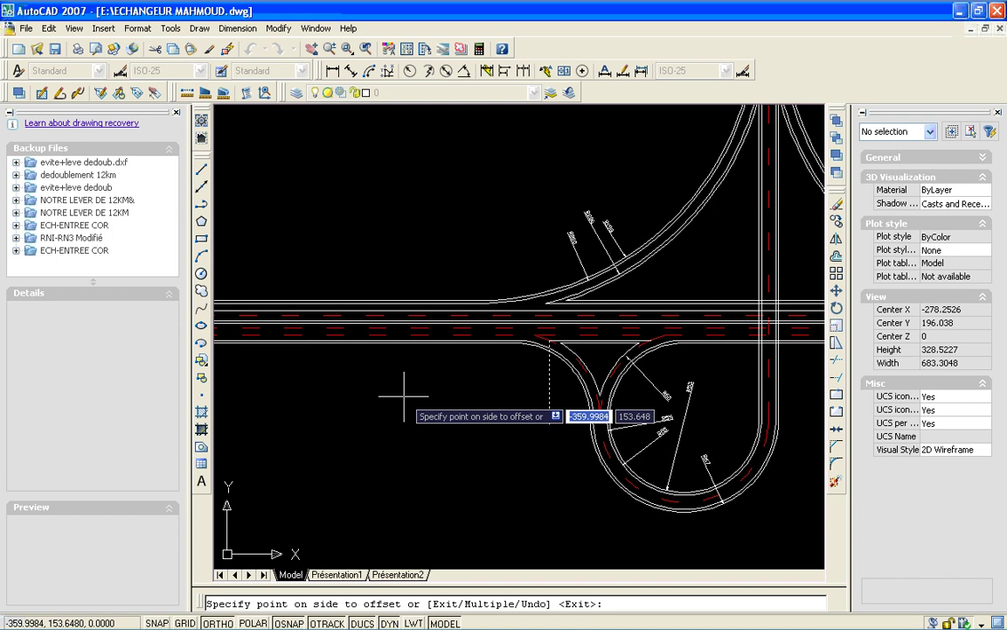
pyautogui.press('Escape')
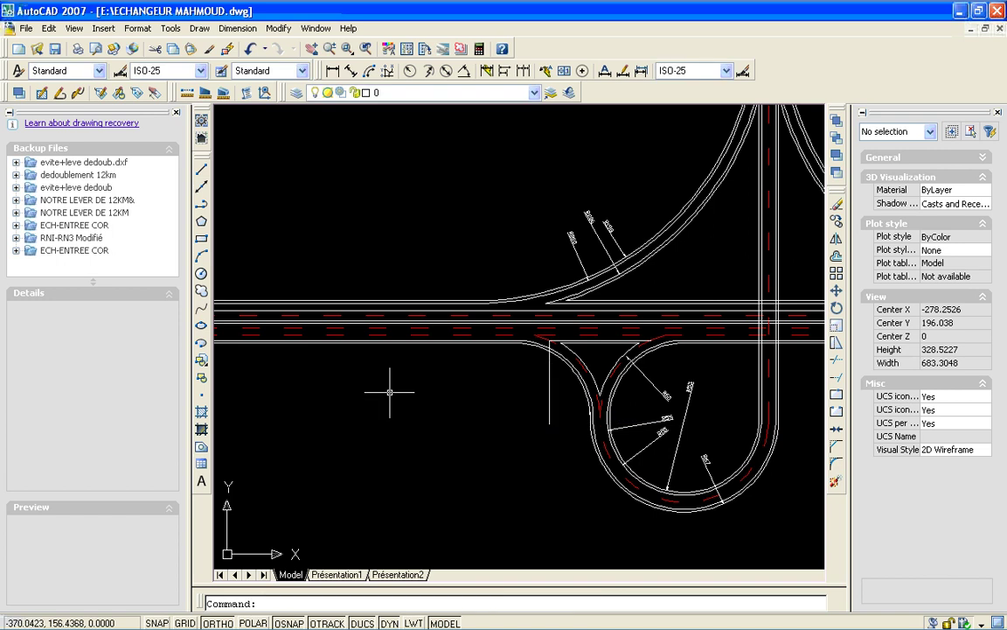
pyautogui.click(310, 50)
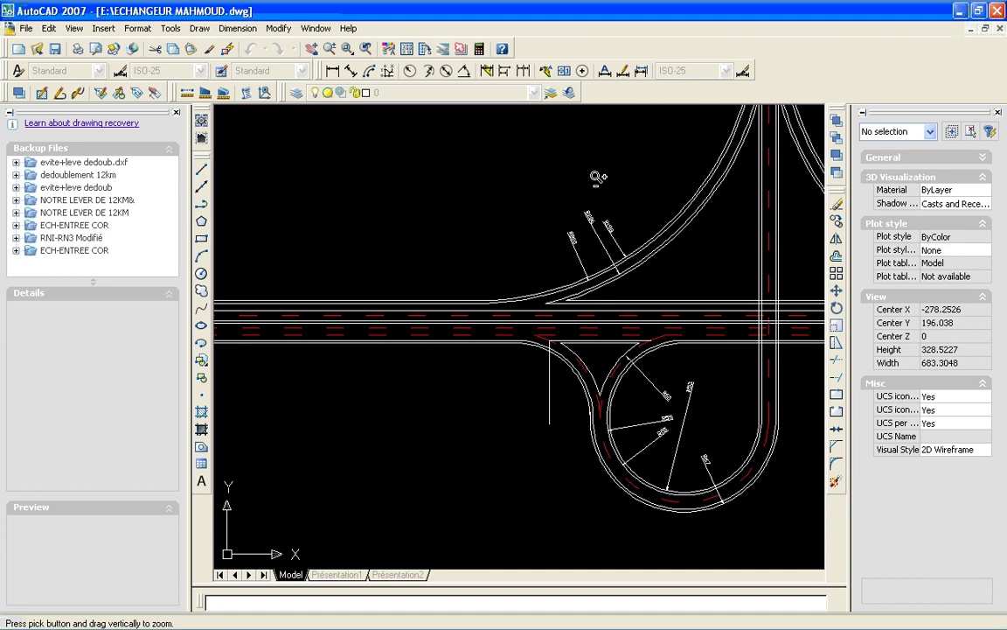
pyautogui.moveTo(598, 178)
pyautogui.mouseDown()
pyautogui.moveTo(592, 285)
pyautogui.moveTo(542, 285)
pyautogui.mouseUp()
pyautogui.moveTo(576, 252)
pyautogui.mouseDown()
pyautogui.moveTo(610, 306)
pyautogui.moveTo(494, 345)
pyautogui.mouseUp()
pyautogui.moveTo(605, 215)
pyautogui.mouseDown()
pyautogui.moveTo(532, 468)
pyautogui.moveTo(480, 369)
pyautogui.mouseUp()
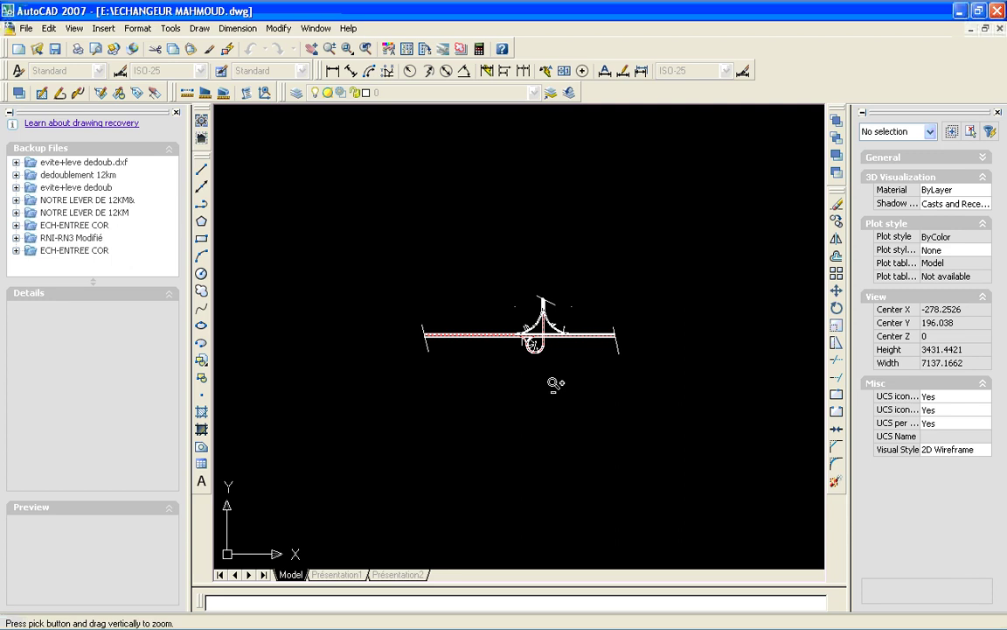
pyautogui.moveTo(450, 434); pyautogui.dragTo(598, 270)
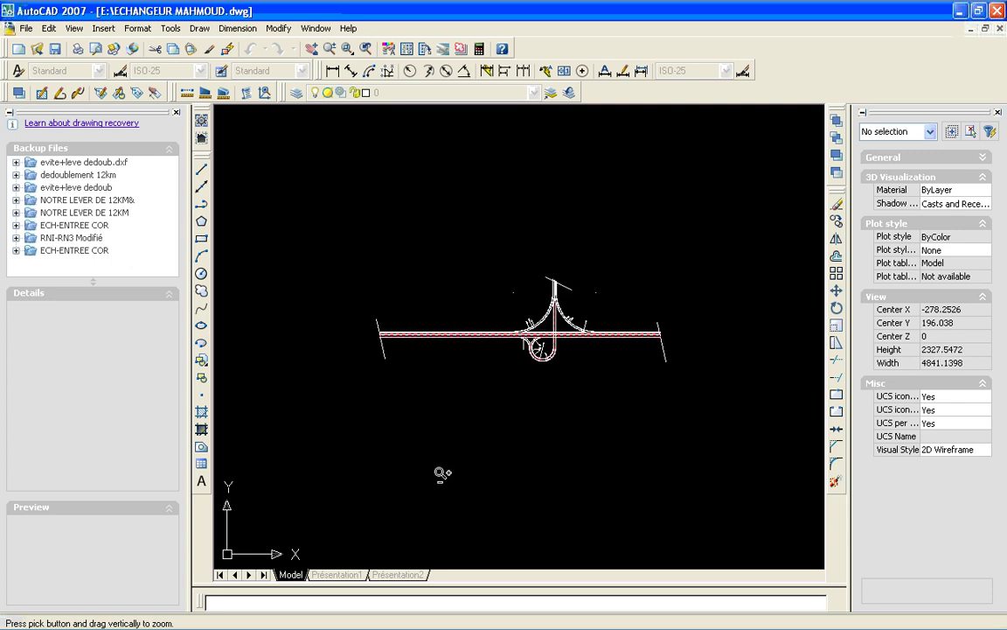
pyautogui.moveTo(443, 473); pyautogui.dragTo(439, 371)
pyautogui.moveTo(382, 540)
pyautogui.mouseDown()
pyautogui.moveTo(461, 358)
pyautogui.moveTo(523, 388)
pyautogui.moveTo(515, 382)
pyautogui.mouseUp()
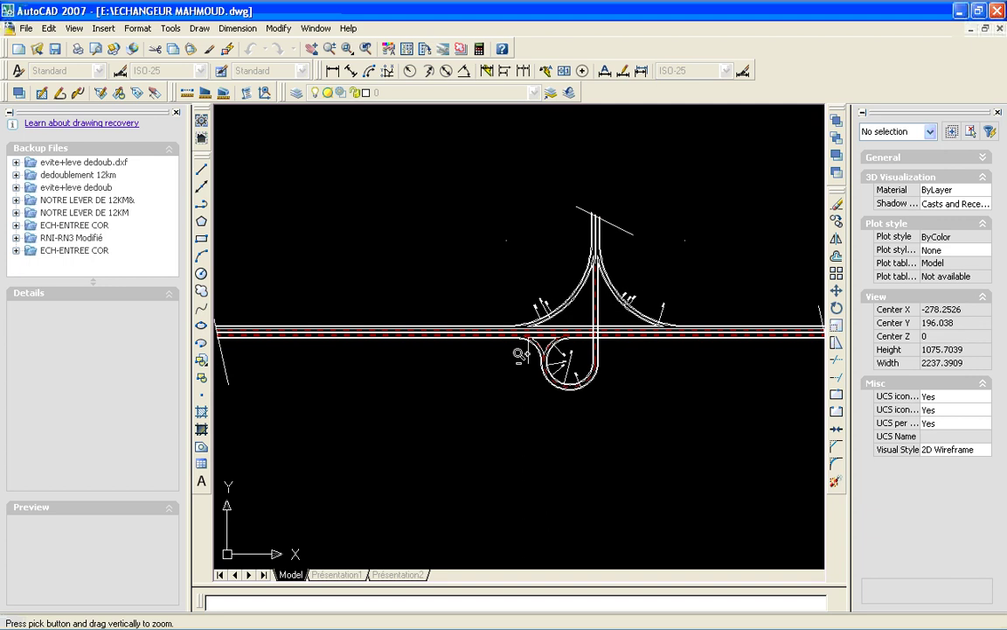
pyautogui.press('Escape')
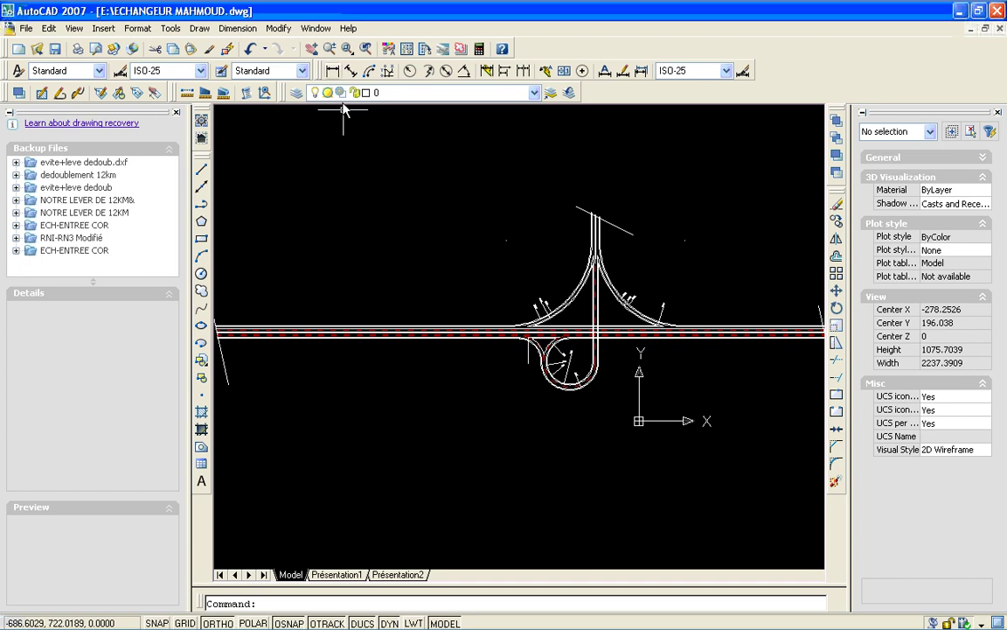
pyautogui.click(330, 50)
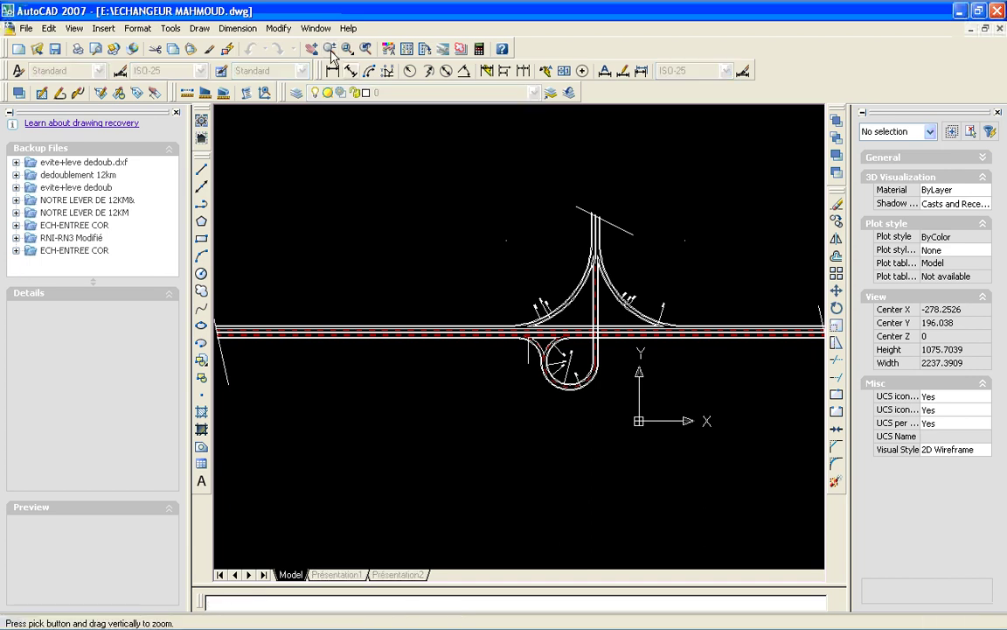
pyautogui.moveTo(330, 344)
pyautogui.mouseDown()
pyautogui.moveTo(487, 277)
pyautogui.moveTo(356, 515)
pyautogui.moveTo(612, 437)
pyautogui.moveTo(421, 470)
pyautogui.moveTo(523, 353)
pyautogui.mouseUp()
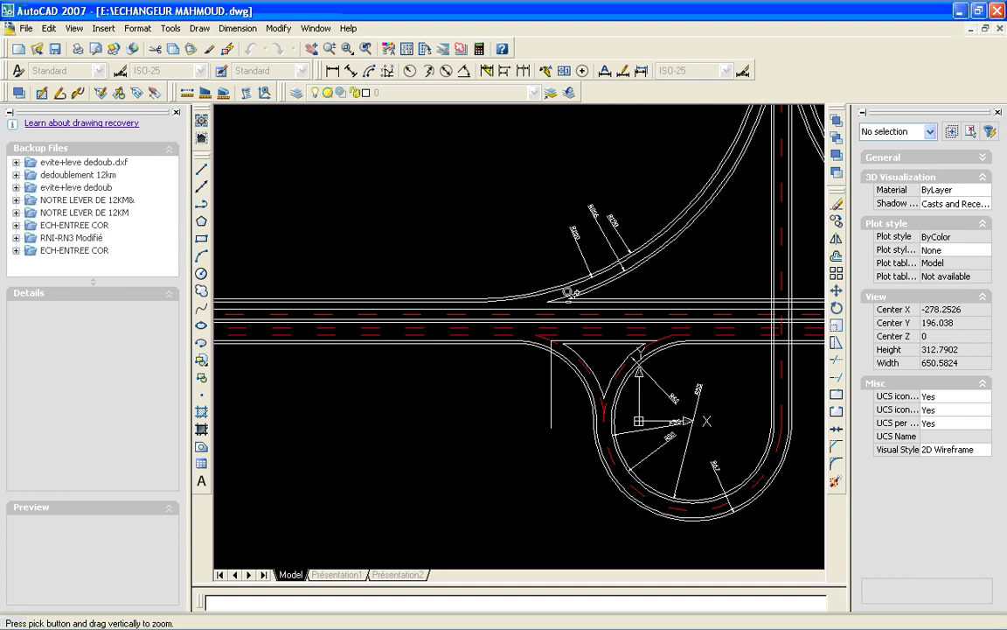
pyautogui.press('Escape')
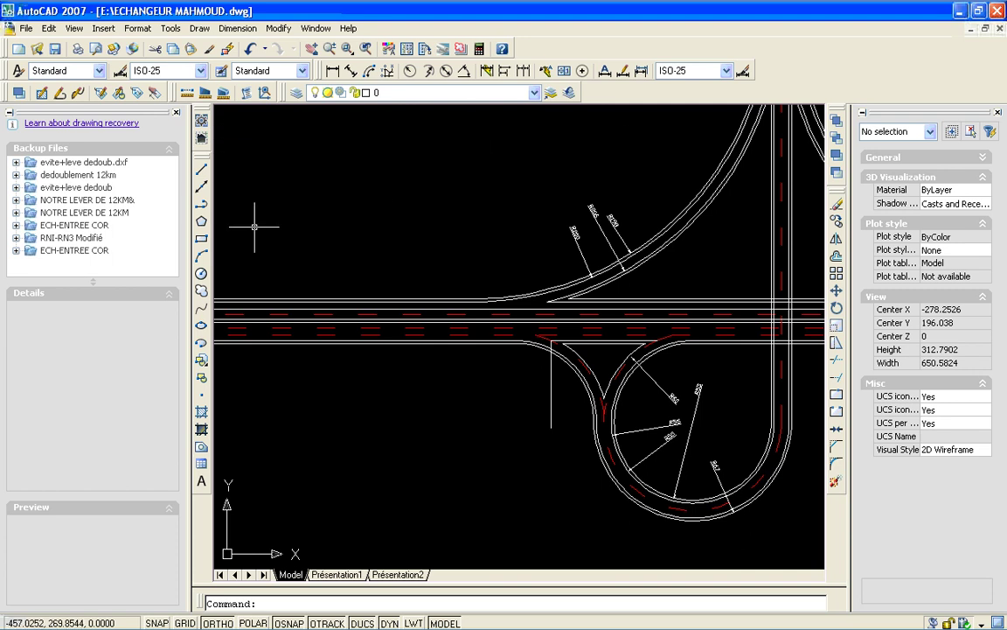
# - Draw a polyline from the lower road-edge corner 320 units west, then straight down below the road
pyautogui.click(202, 206)
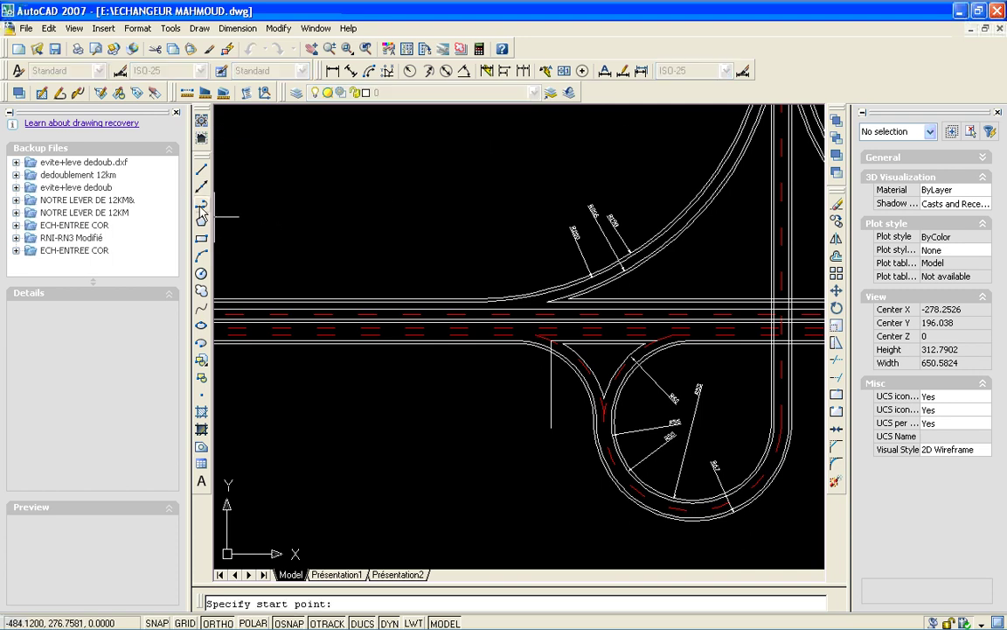
pyautogui.click(551, 351)
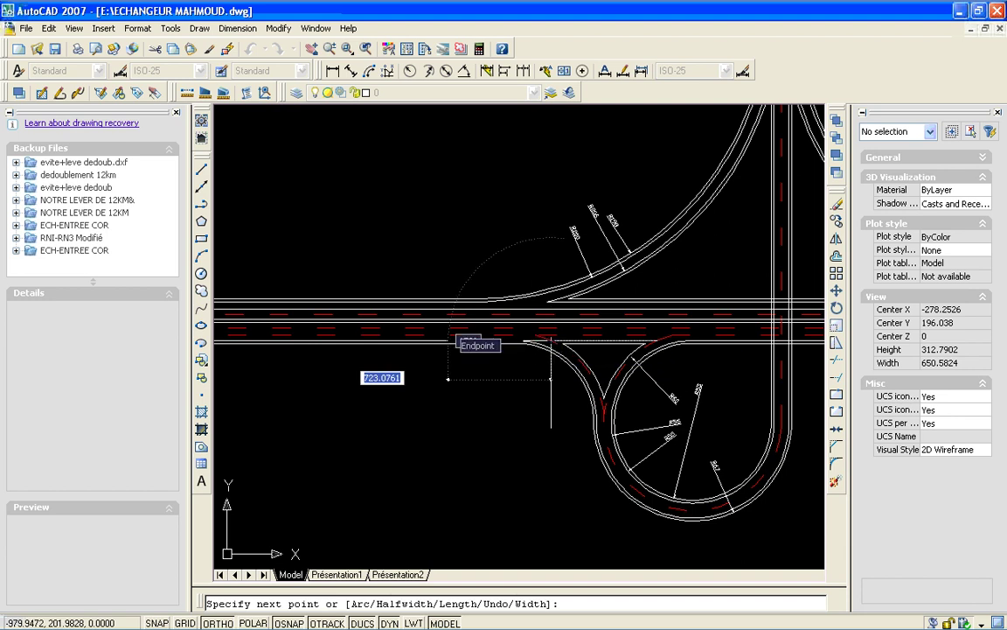
pyautogui.write('320')
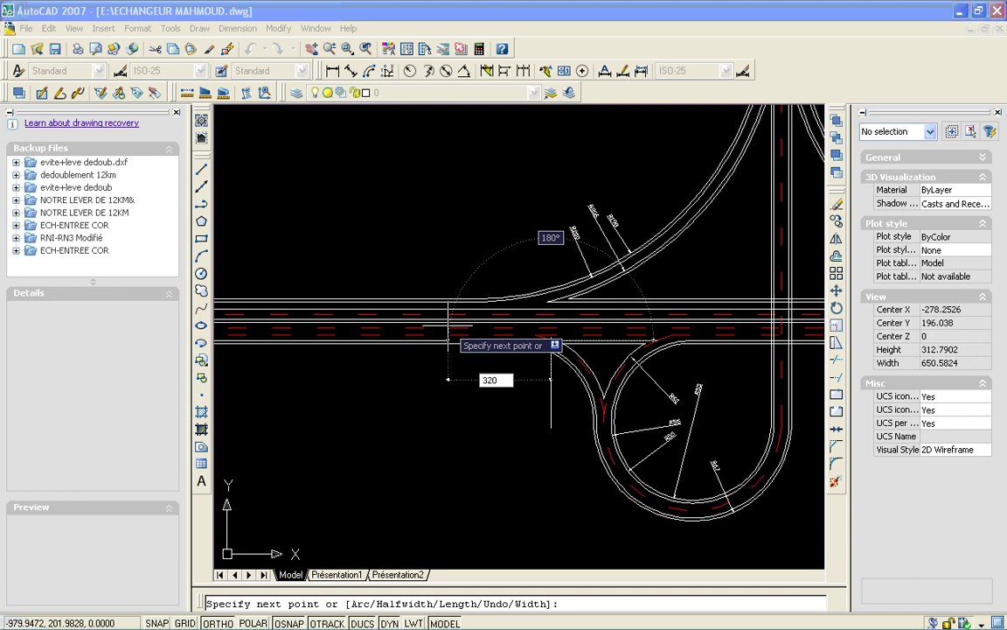
pyautogui.press('Return')
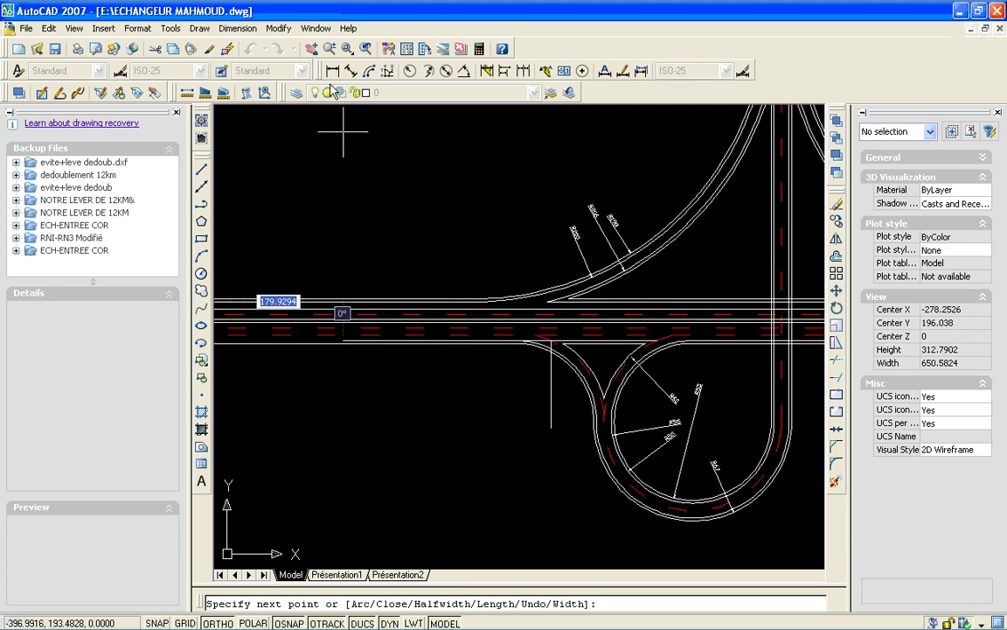
pyautogui.click(328, 50)
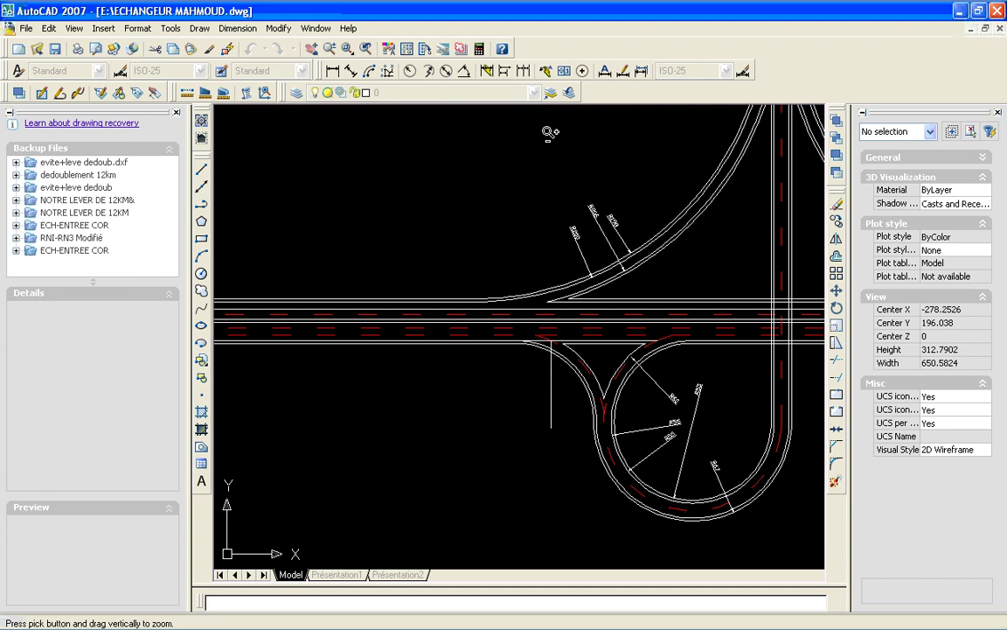
pyautogui.moveTo(675, 190); pyautogui.dragTo(563, 399)
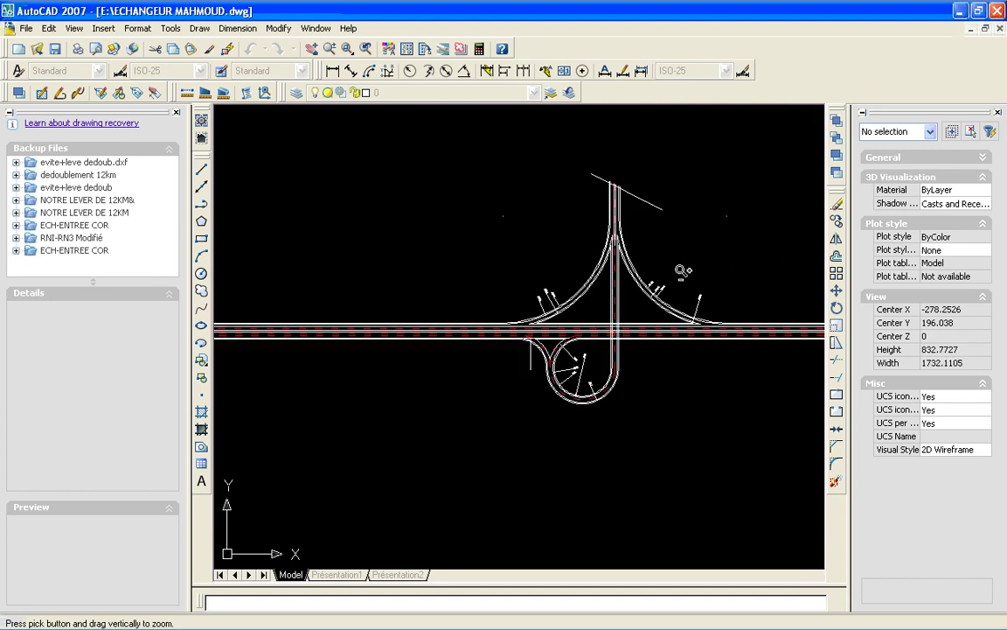
pyautogui.press('Escape')
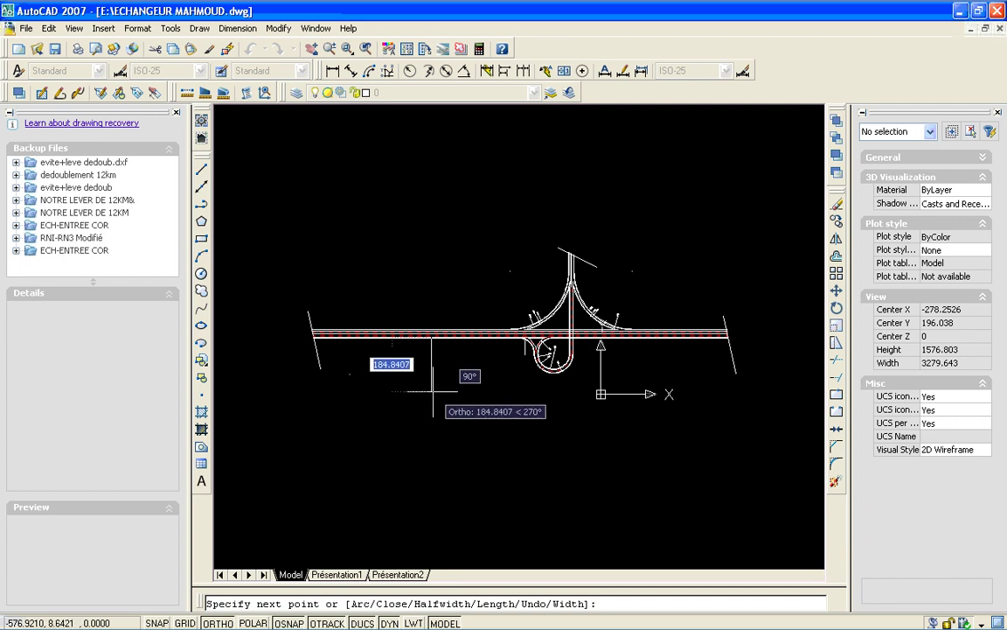
pyautogui.click(429, 393)
pyautogui.press('Return')
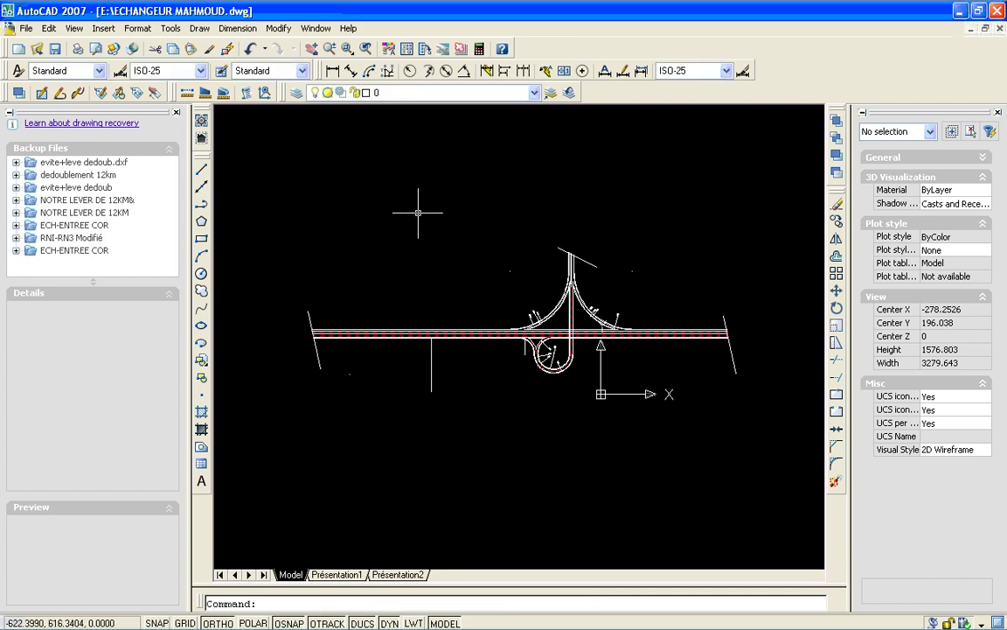
# - Zoom in and window-zoom around where the new vertical line meets the road's lower edge
pyautogui.click(330, 50)
pyautogui.moveTo(274, 360)
pyautogui.mouseDown()
pyautogui.moveTo(448, 278)
pyautogui.moveTo(406, 246)
pyautogui.mouseUp()
pyautogui.moveTo(318, 389); pyautogui.dragTo(411, 273)
pyautogui.moveTo(278, 431); pyautogui.dragTo(396, 275)
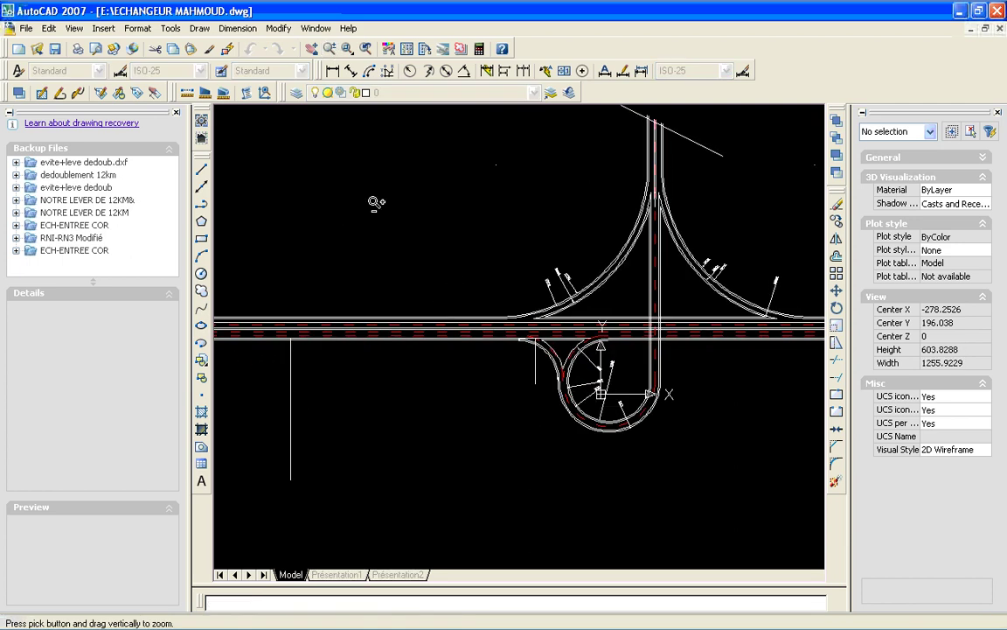
pyautogui.press('Escape')
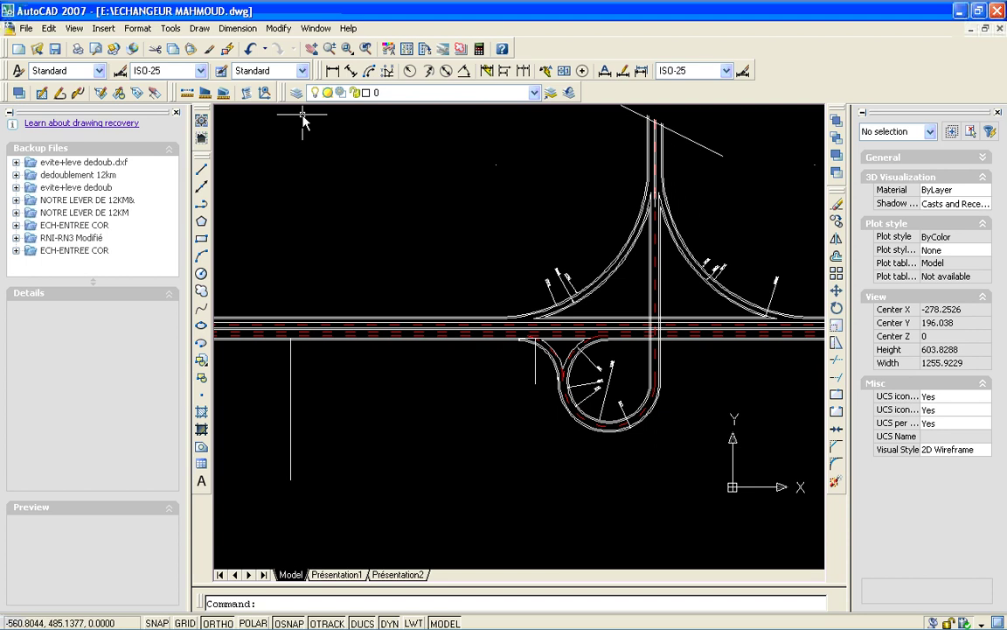
pyautogui.click(312, 48)
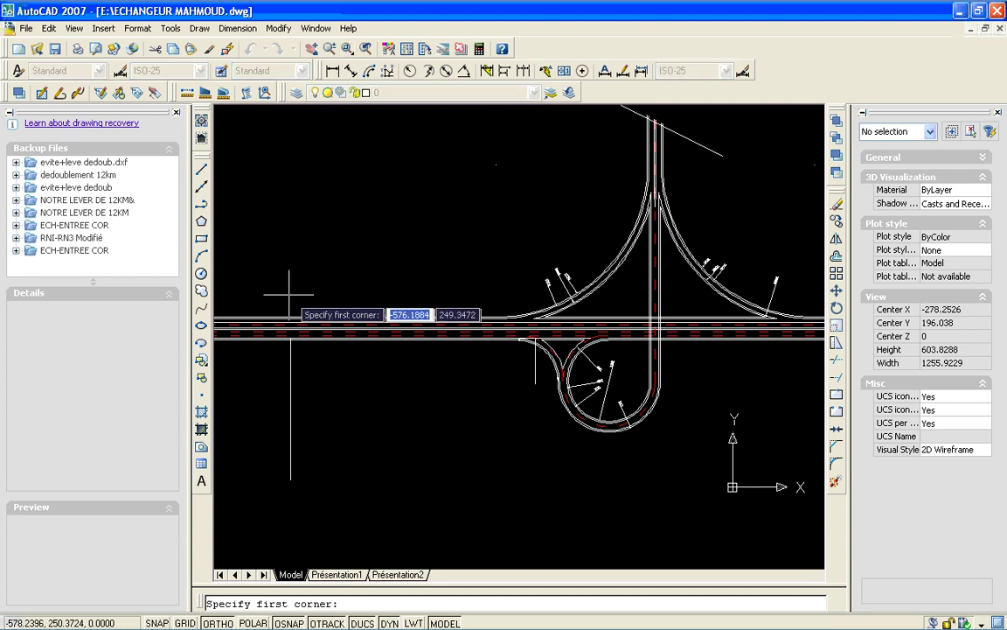
pyautogui.click(254, 218)
pyautogui.click(350, 376)
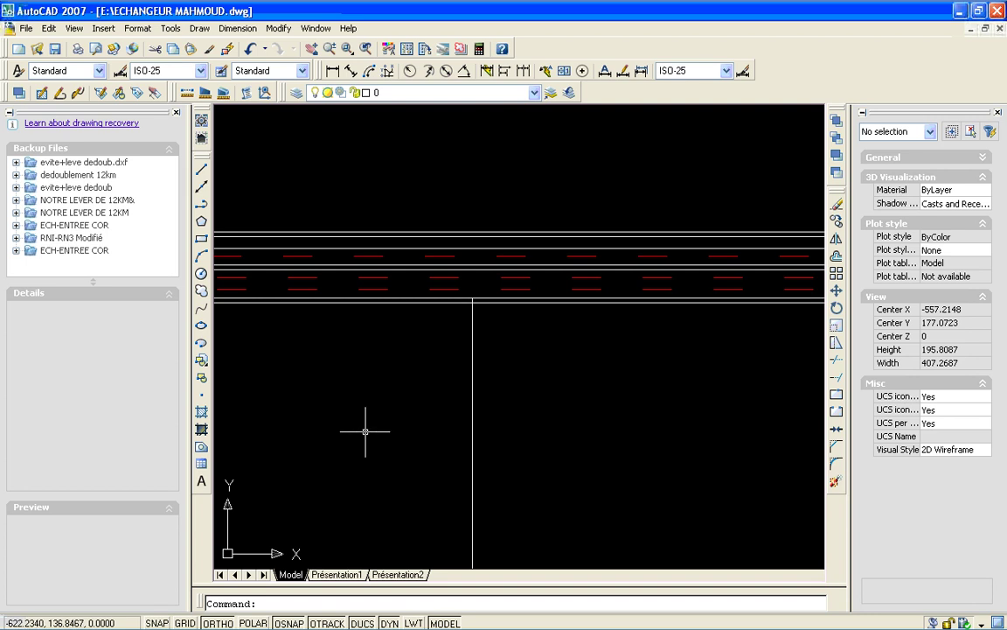
pyautogui.click(366, 430)
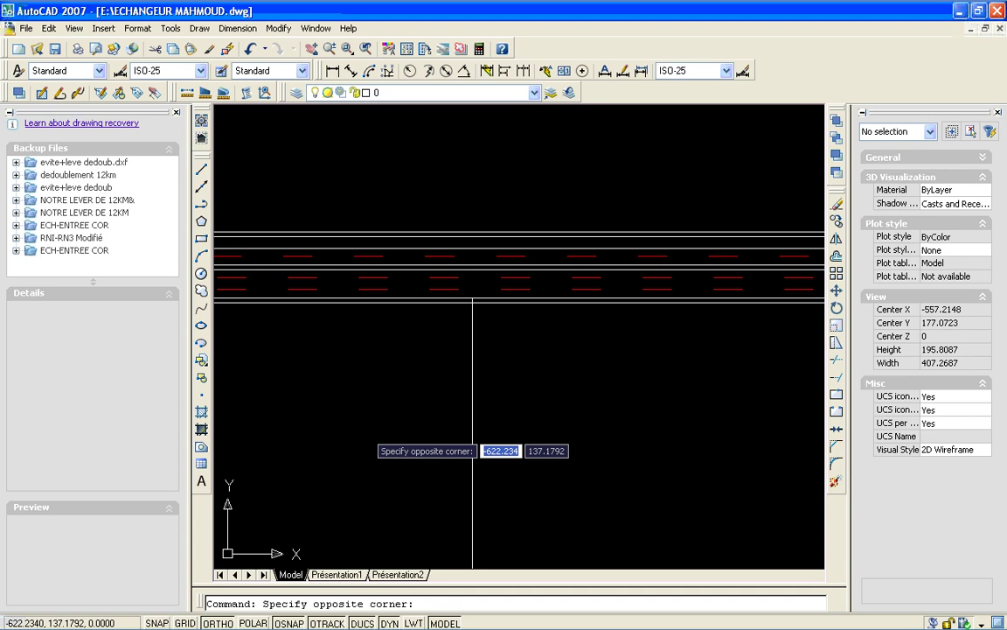
pyautogui.click(381, 422)
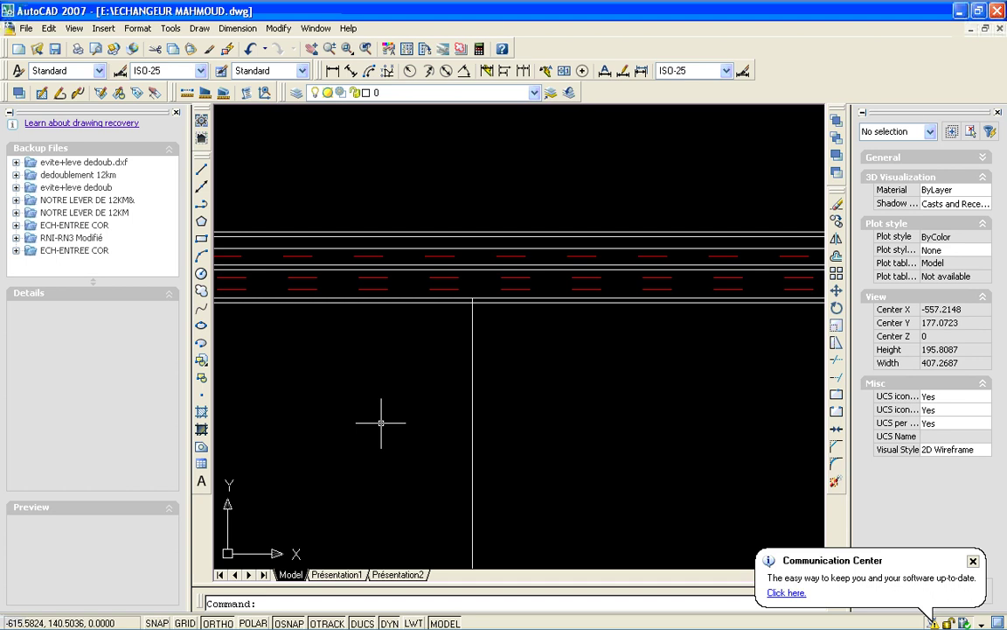
# - Offset the L-shaped corner polyline inside the road edge and vertical line by a picked distance
pyautogui.click(836, 255)
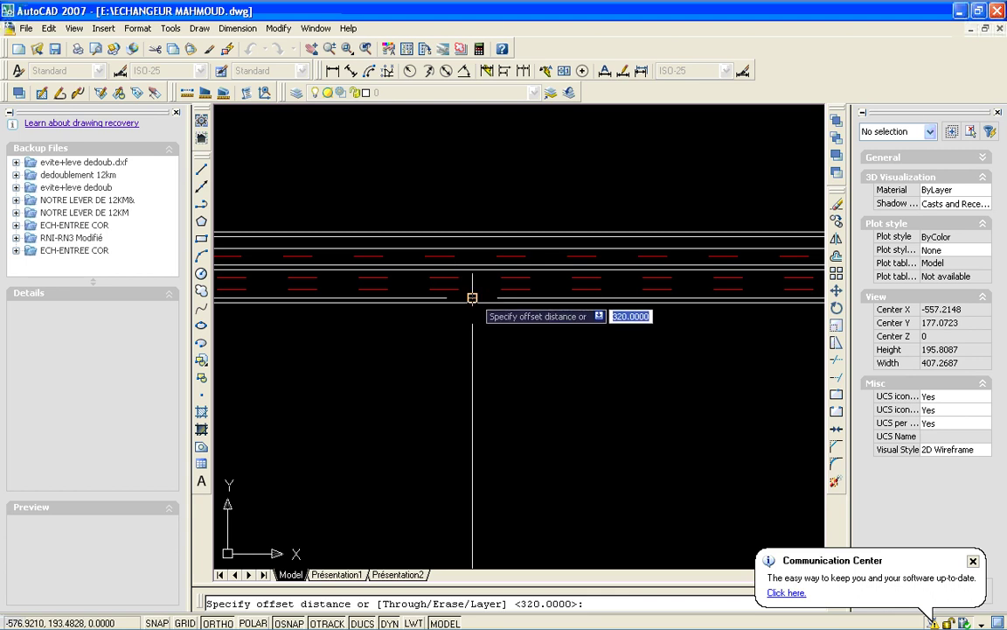
pyautogui.click(472, 301)
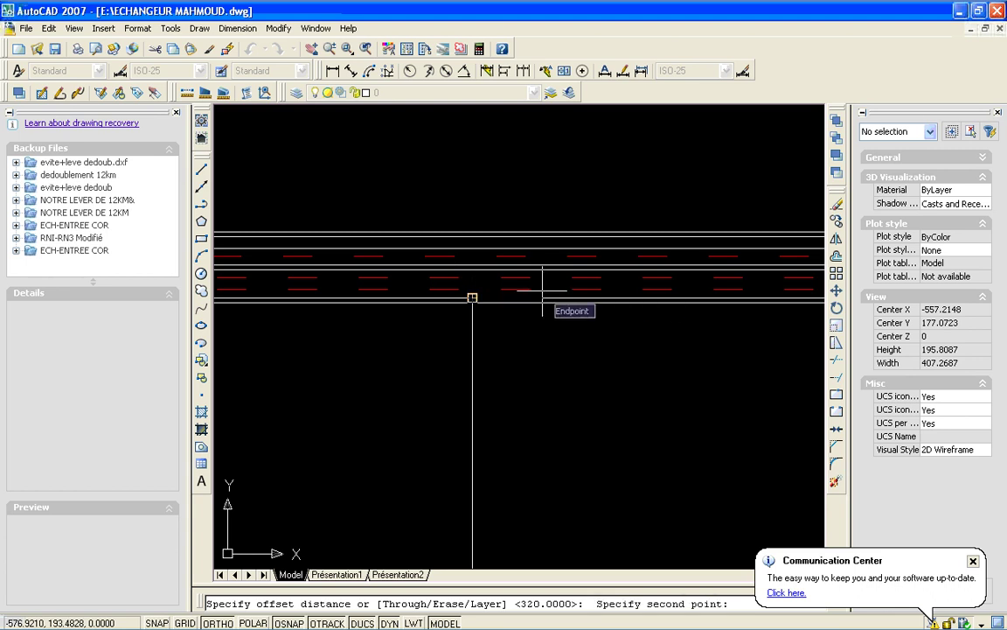
pyautogui.write('25')
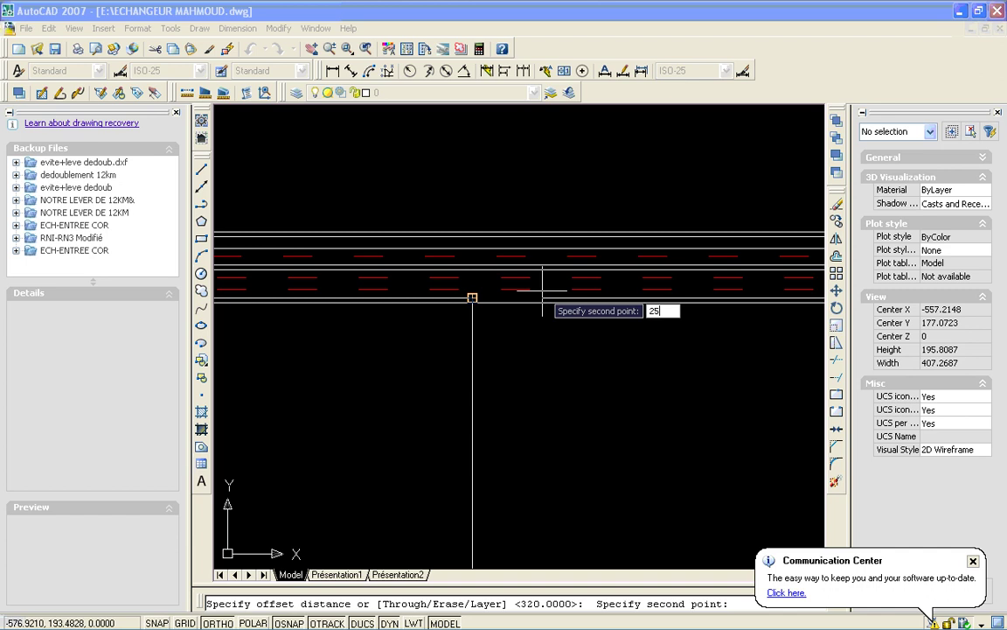
pyautogui.press('Return')
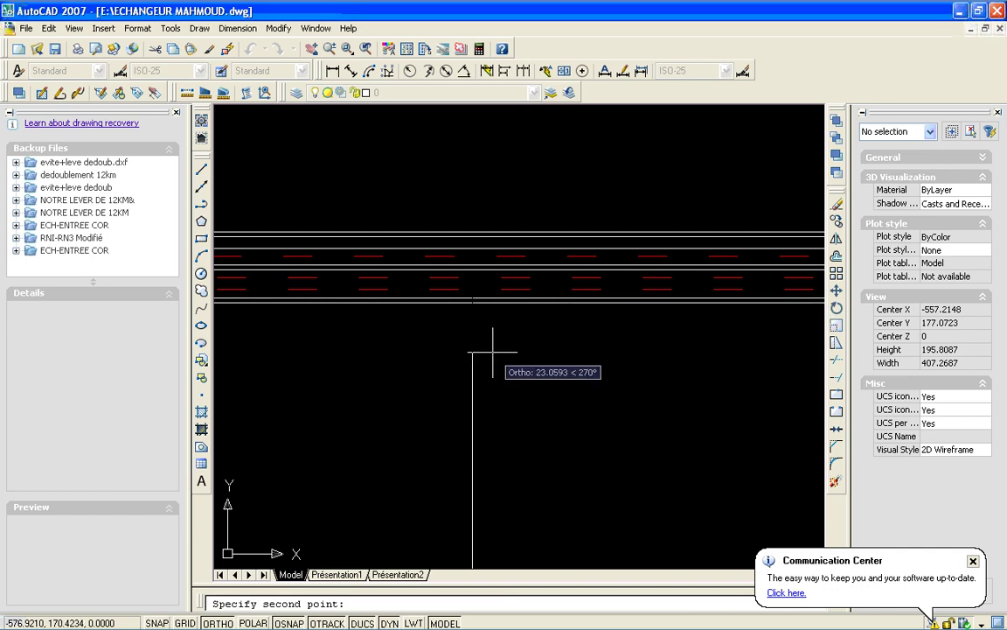
pyautogui.click(472, 299)
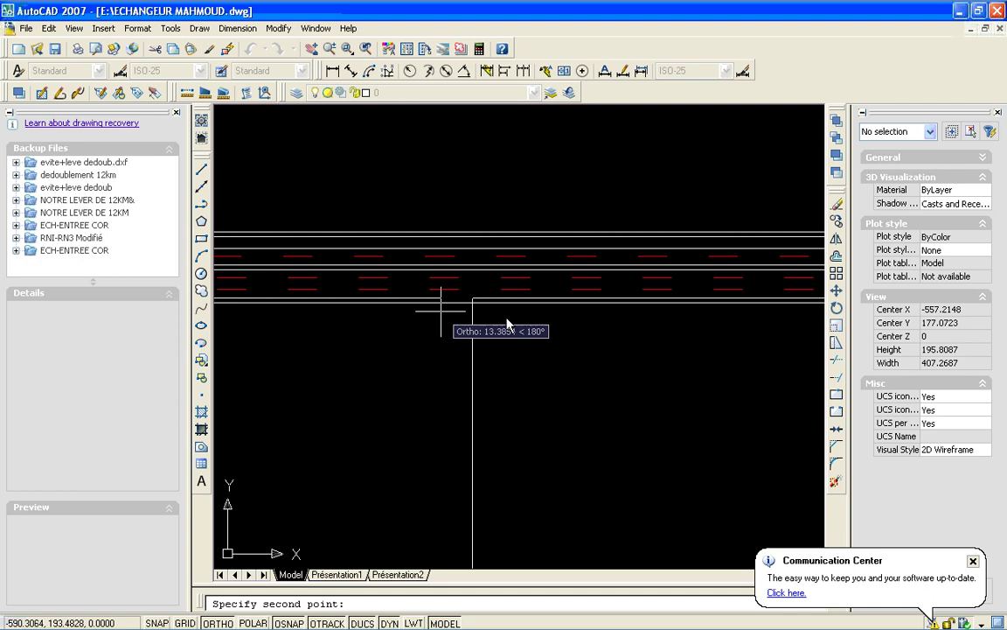
pyautogui.press('Return')
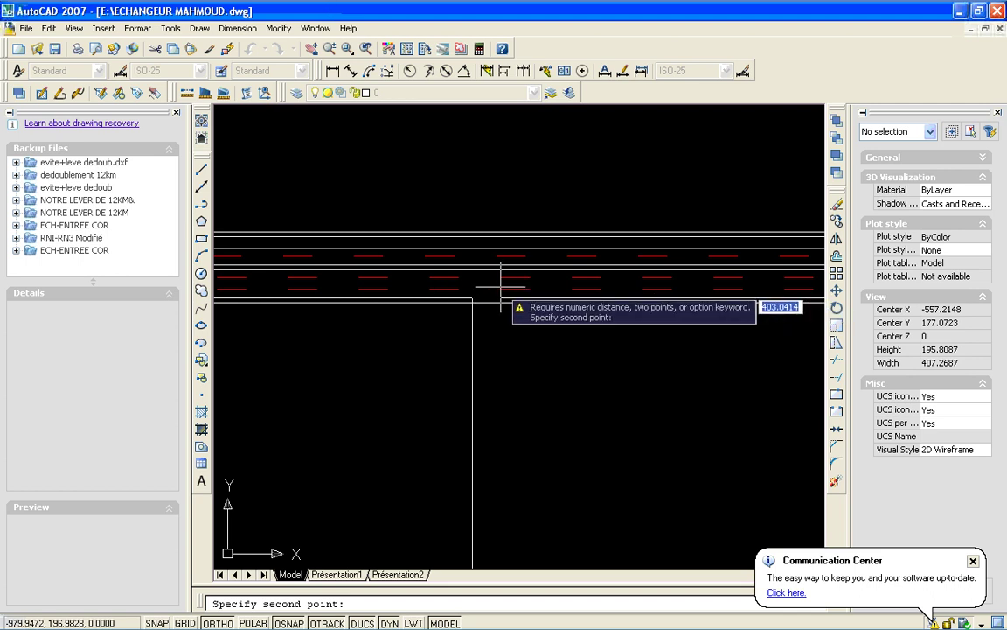
pyautogui.press('Return')
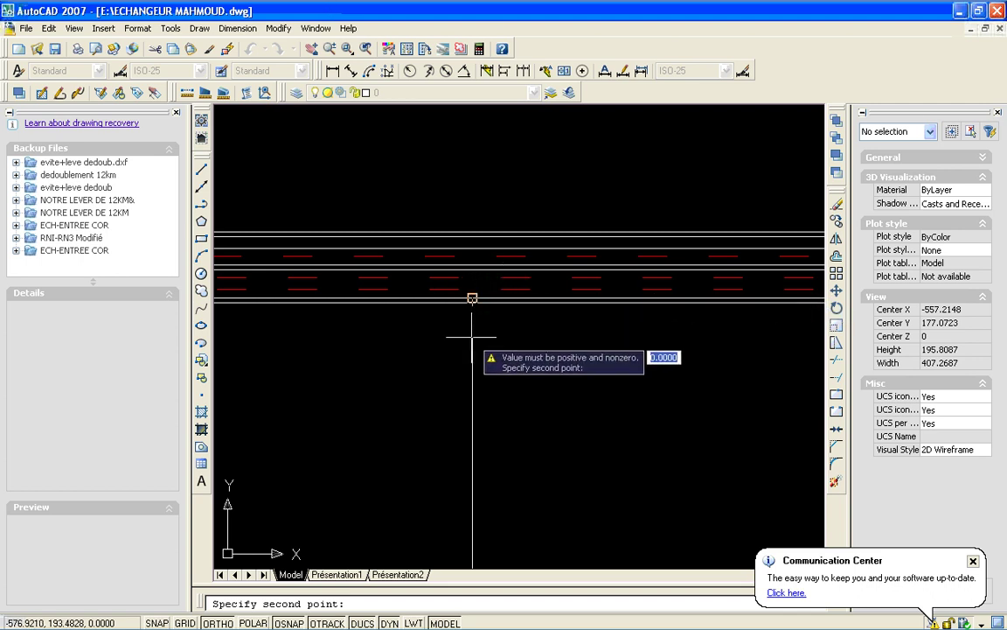
pyautogui.click(504, 341)
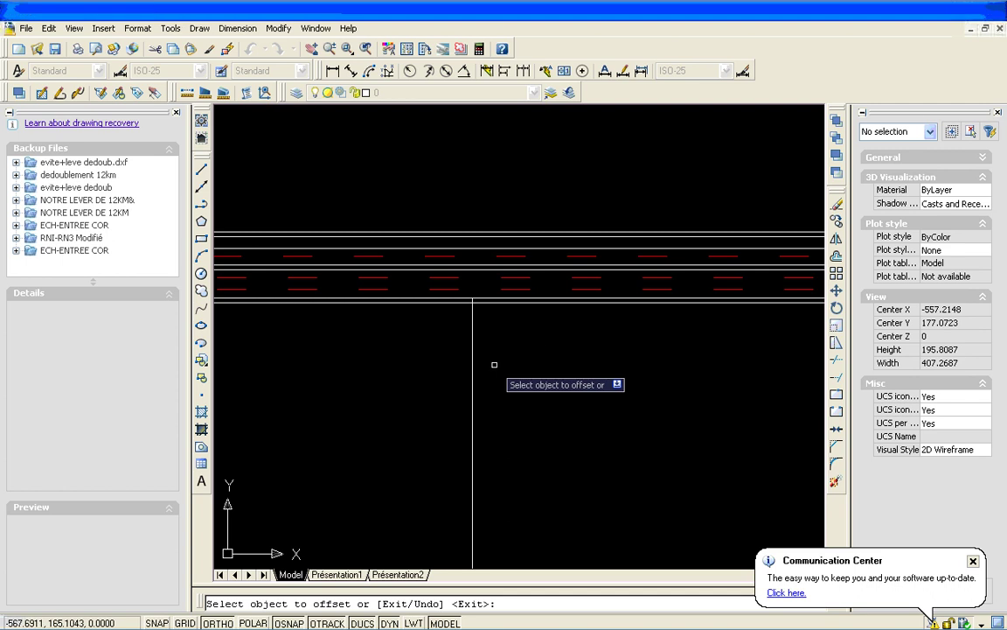
pyautogui.click(475, 367)
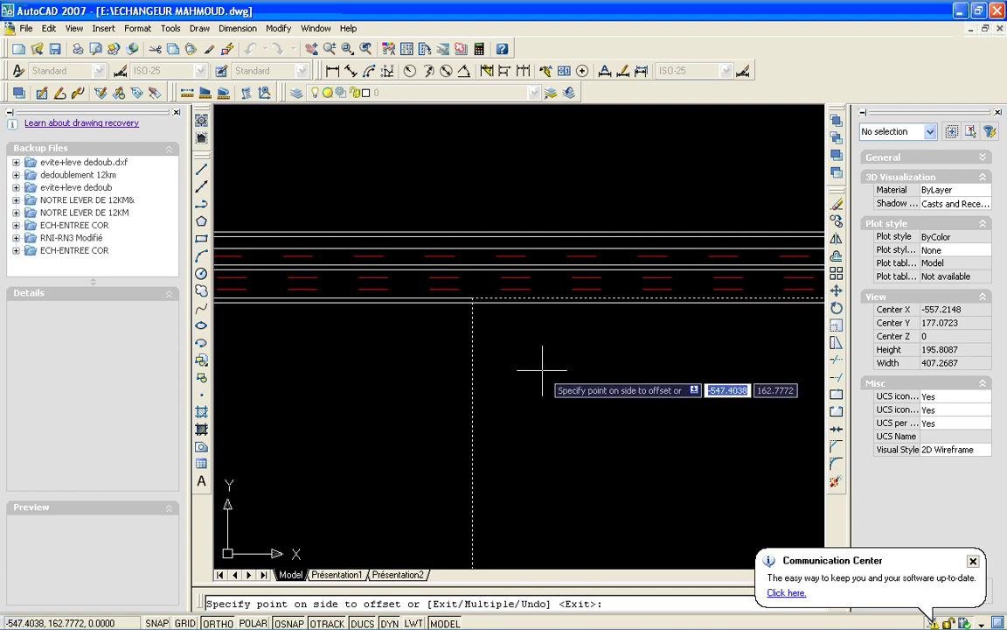
pyautogui.click(542, 389)
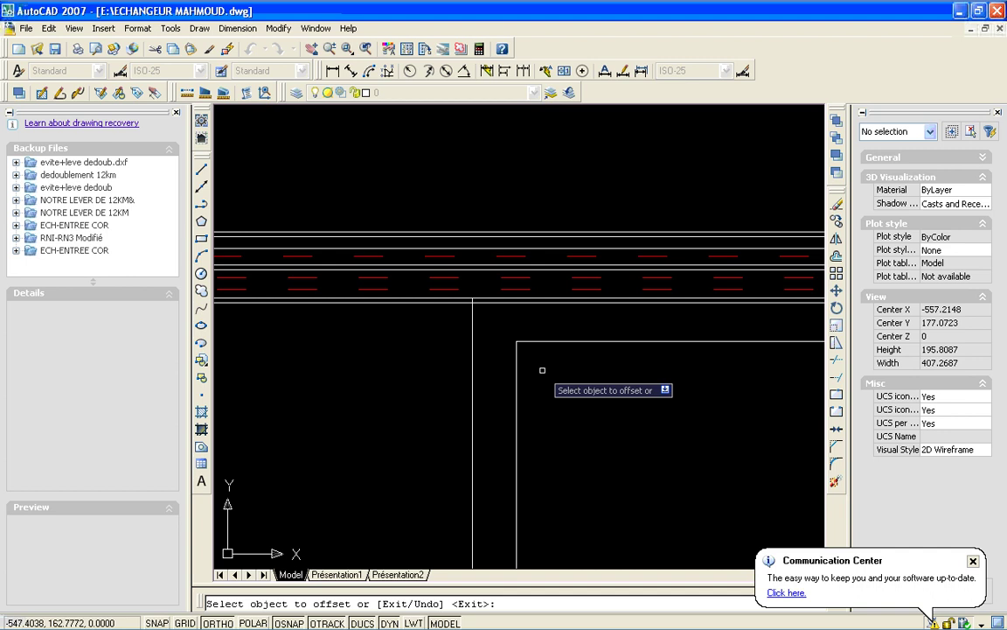
pyautogui.press('Escape')
pyautogui.click(528, 338)
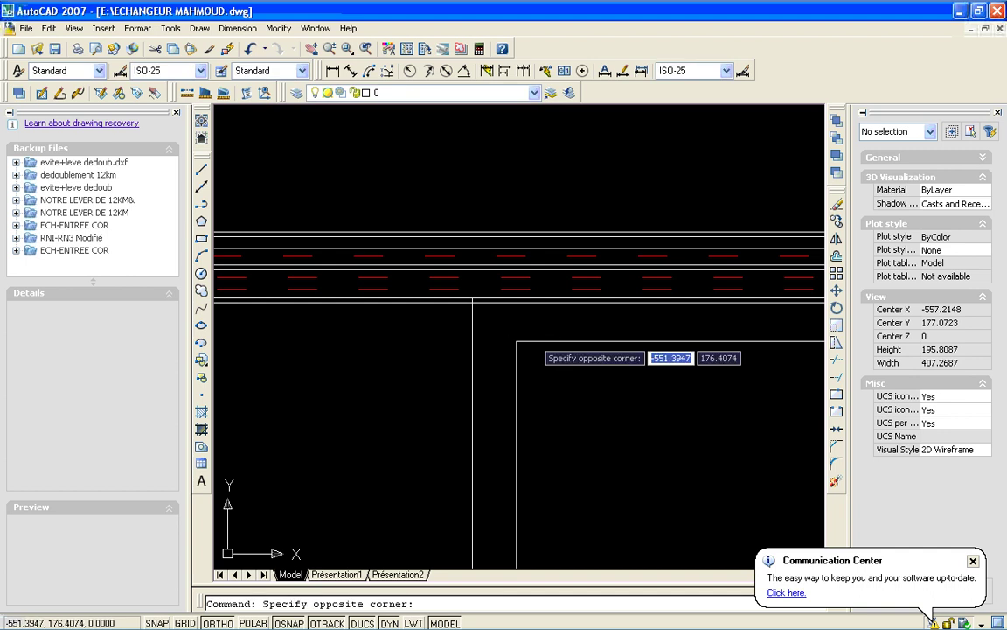
# - Select the L-shaped corner polyline and remove it
pyautogui.click(530, 339)
pyautogui.click(527, 347)
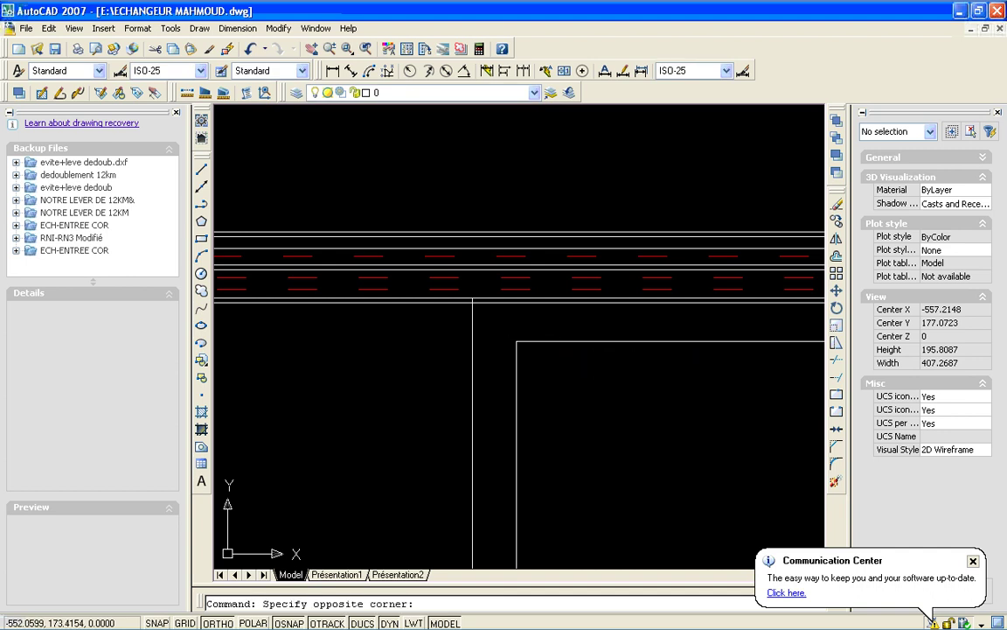
pyautogui.click(531, 338)
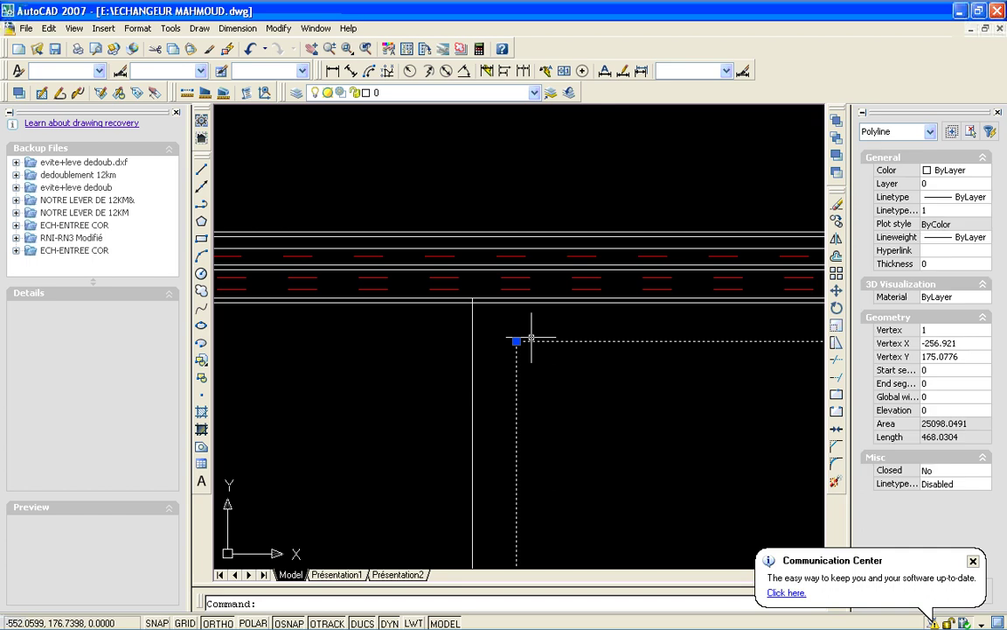
pyautogui.press('Escape')
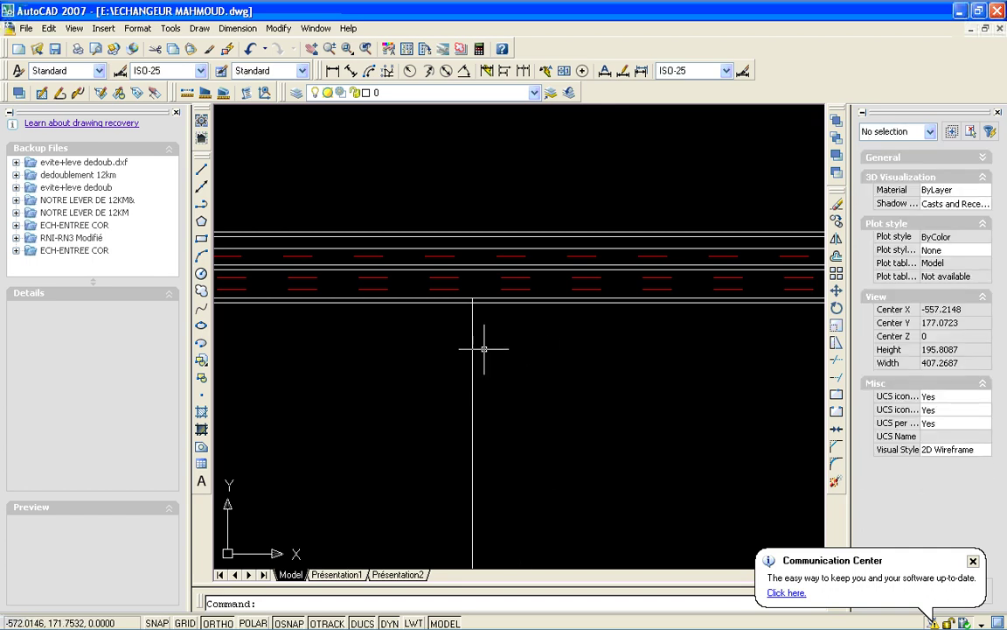
# - Explode the left vertical ramp polyline into separate lines
pyautogui.click(468, 353)
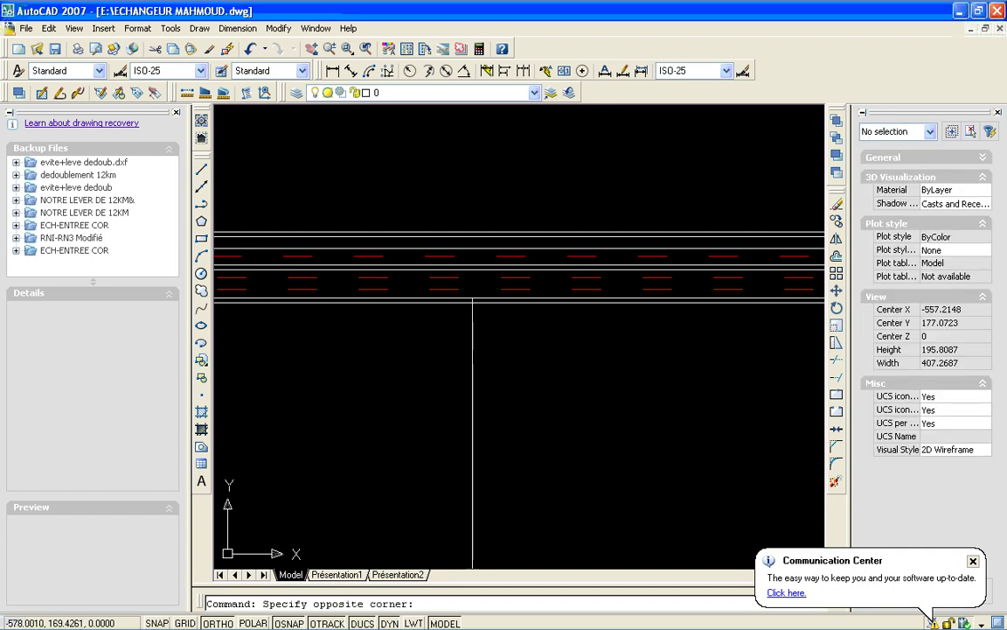
pyautogui.click(457, 473)
pyautogui.click(470, 467)
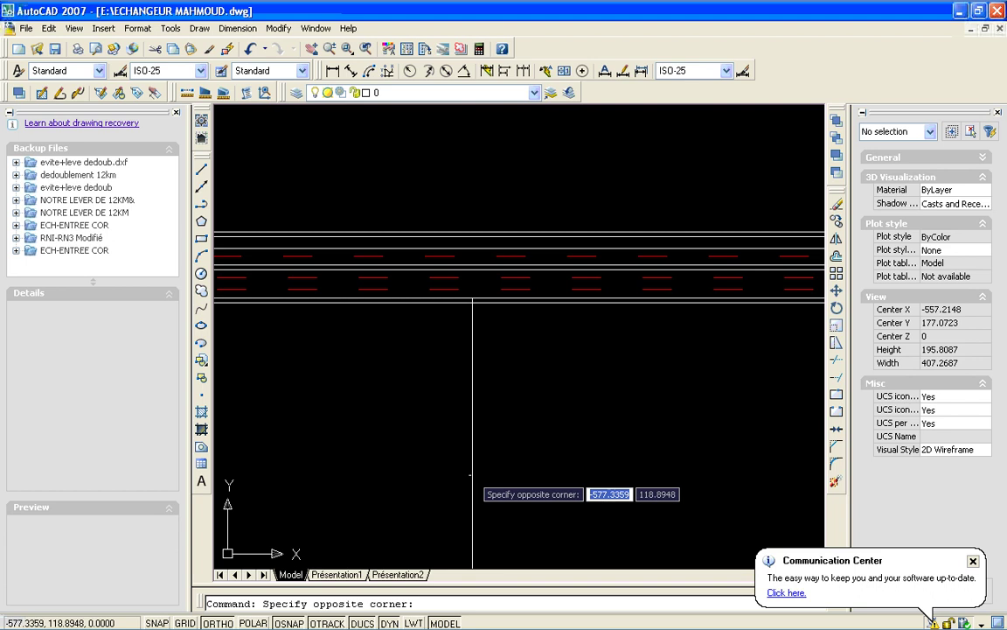
pyautogui.click(473, 473)
pyautogui.click(473, 473)
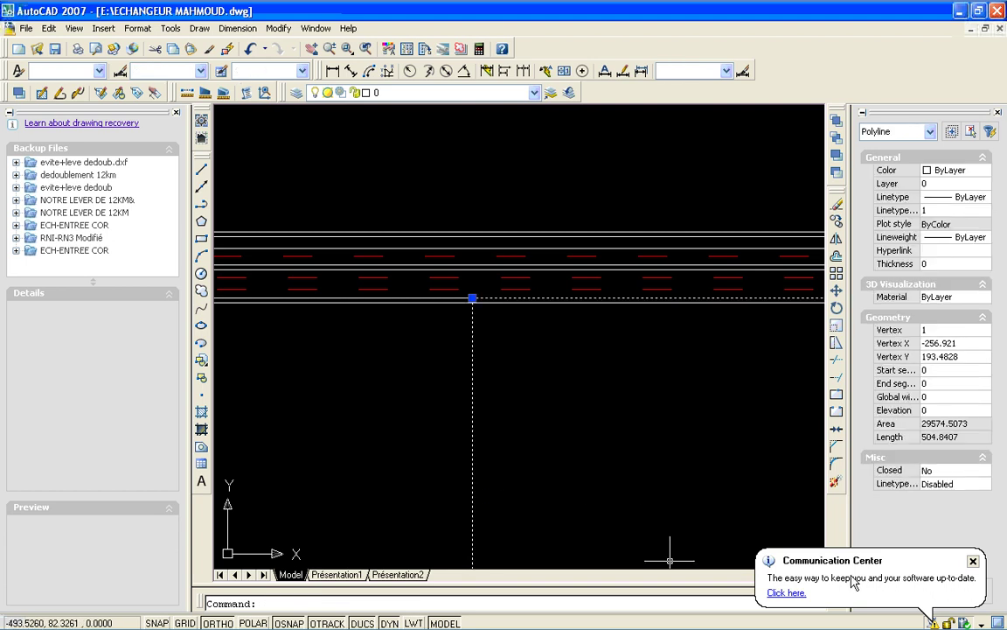
pyautogui.click(837, 484)
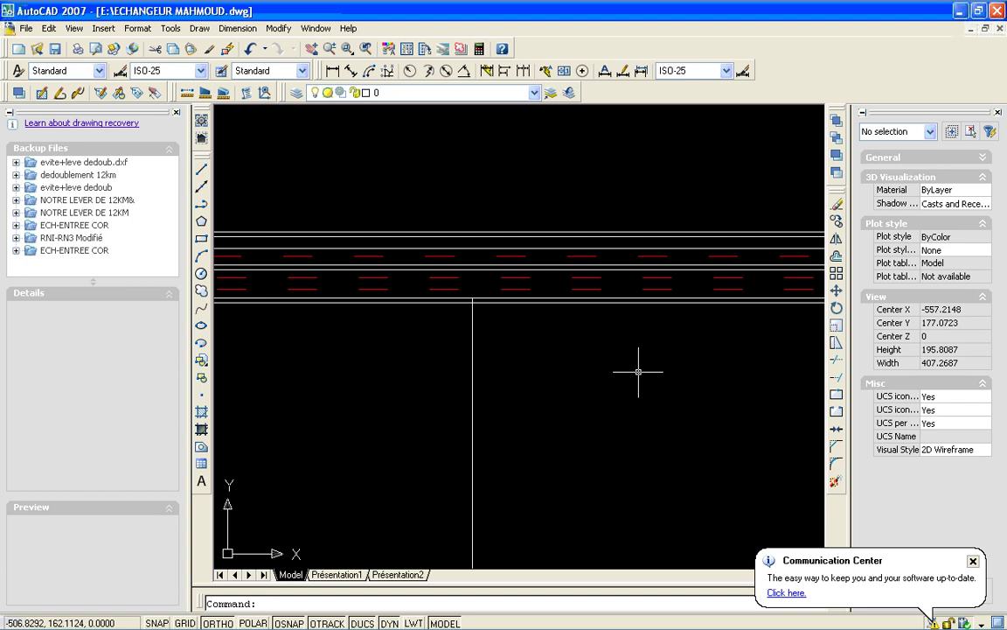
# - Offset the vertical ramp line about 18.4 units right, creating a 184.8407-long parallel line
pyautogui.write('o')
pyautogui.press('Return')
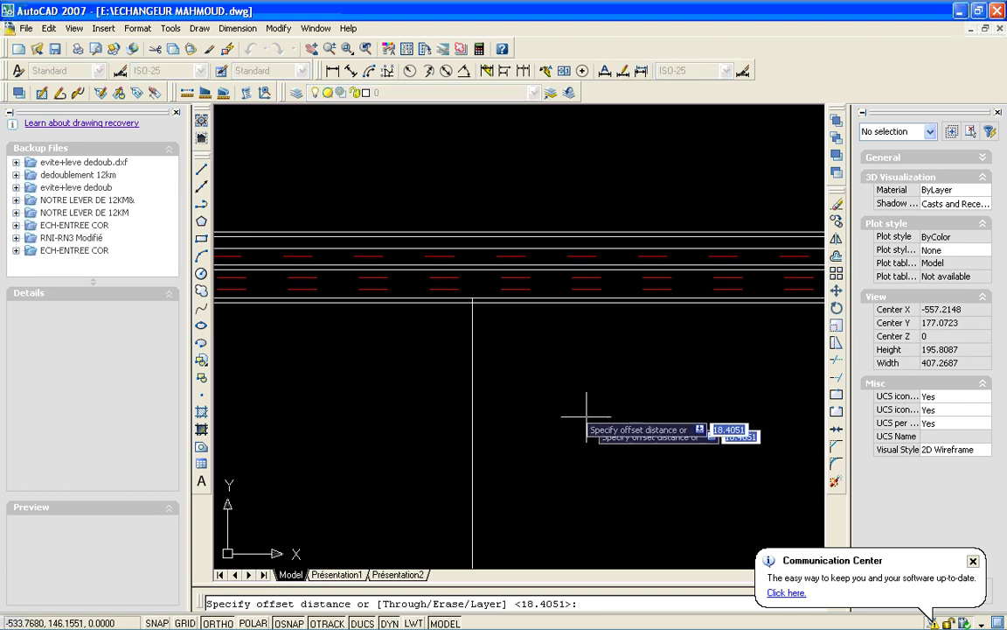
pyautogui.click(472, 298)
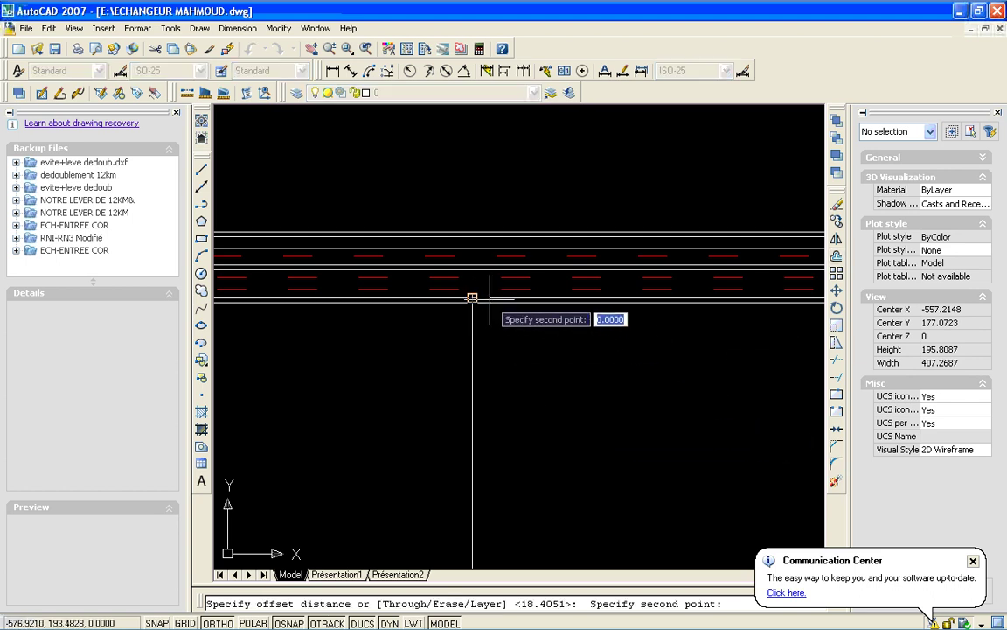
pyautogui.write('25')
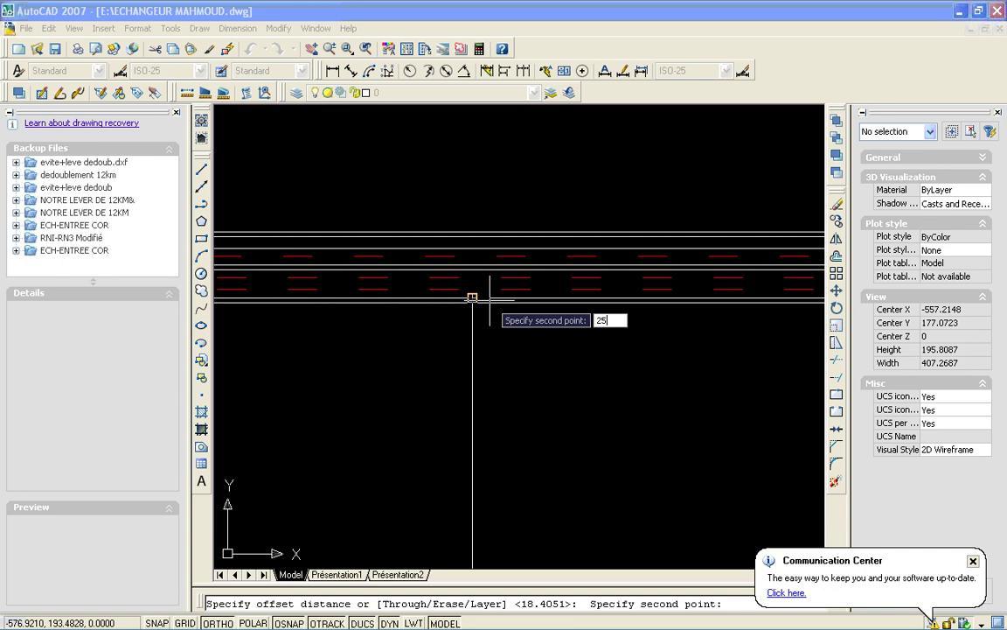
pyautogui.press('Return')
pyautogui.click(490, 300)
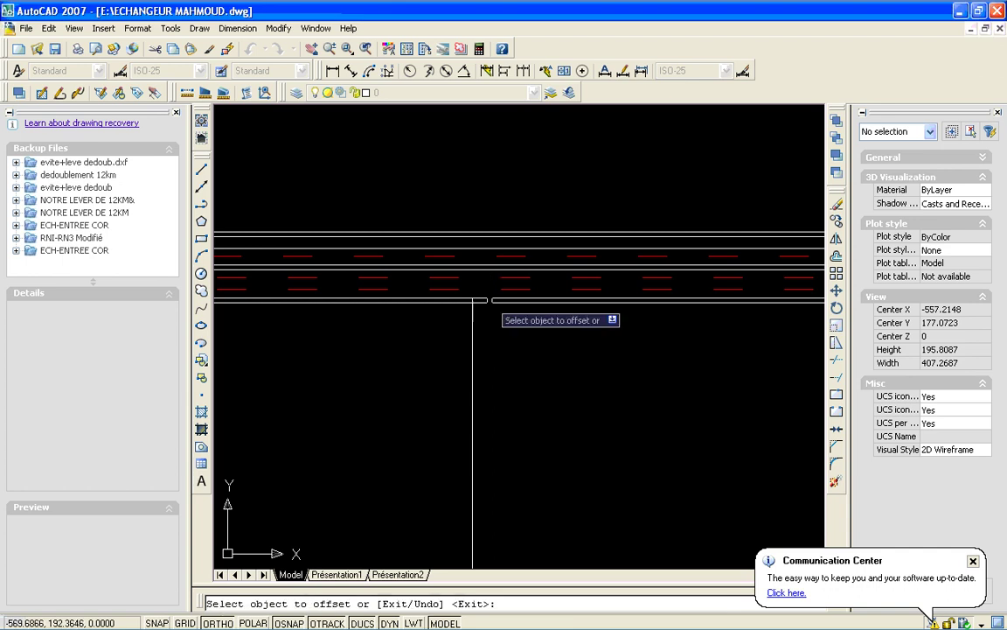
pyautogui.click(472, 351)
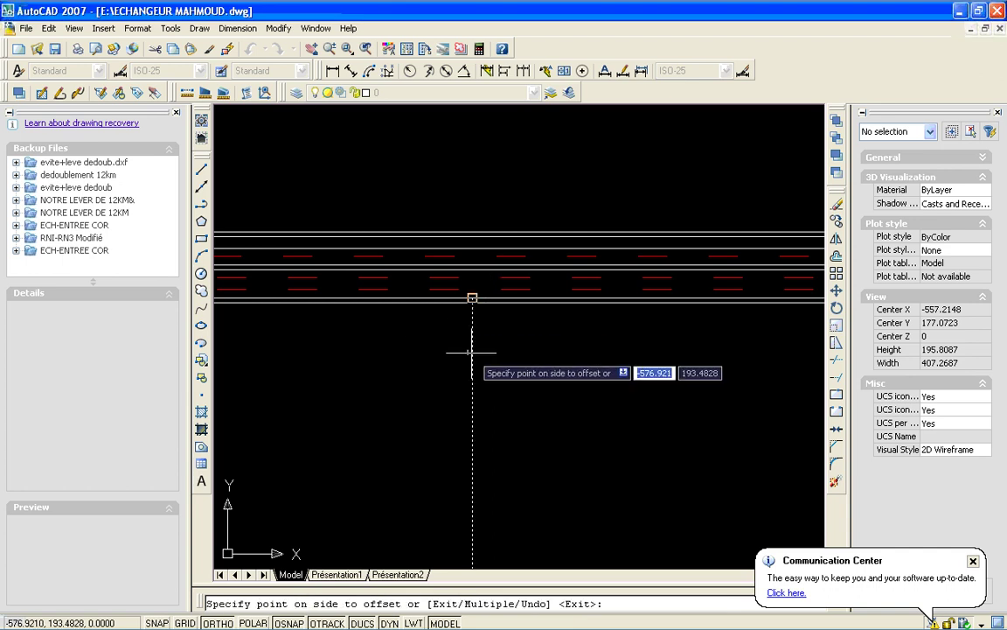
pyautogui.click(526, 350)
pyautogui.press('Return')
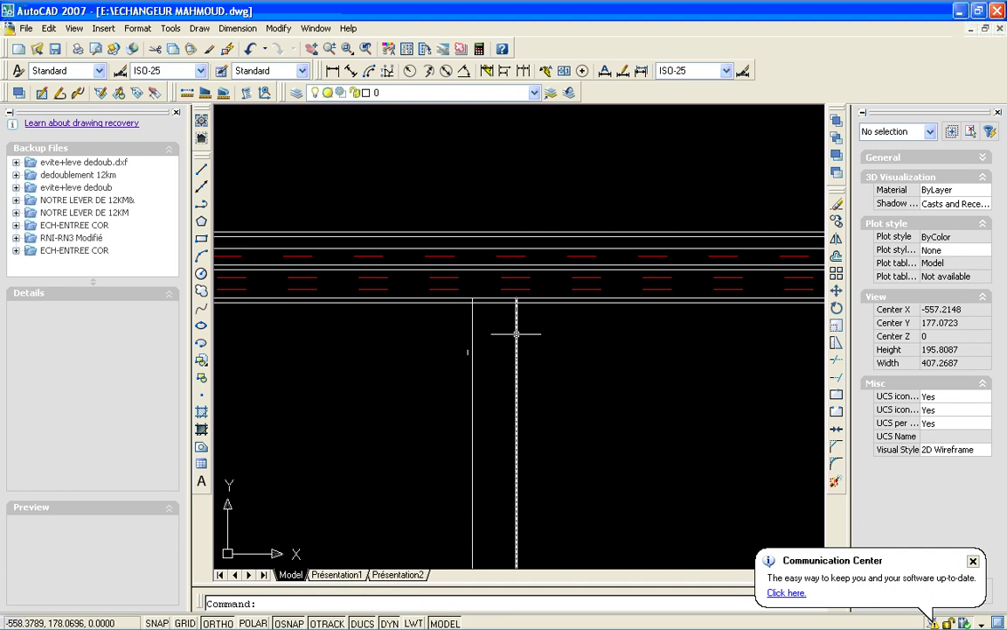
pyautogui.click(516, 333)
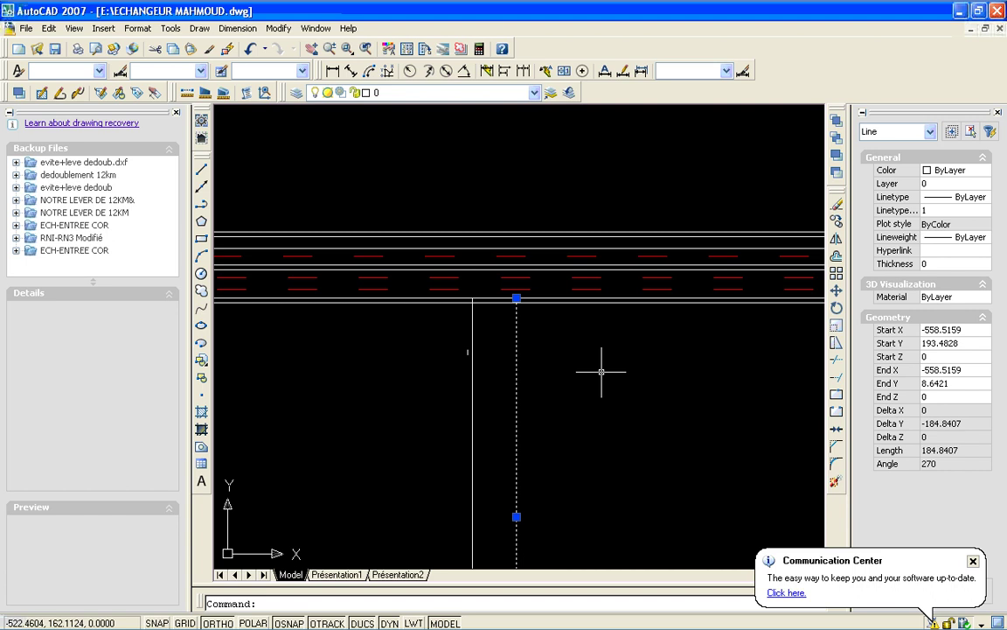
pyautogui.click(601, 371)
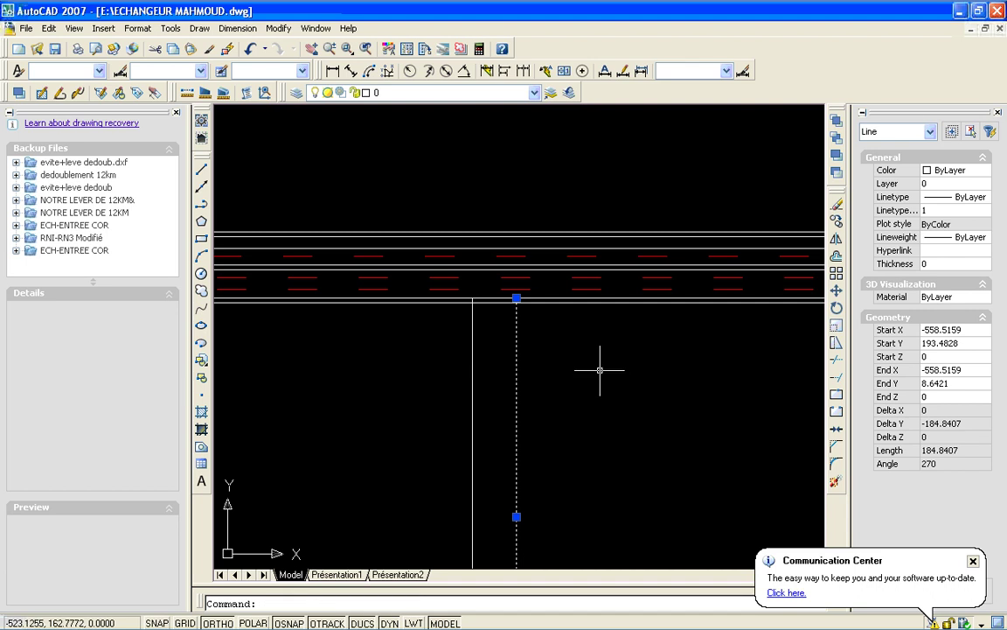
pyautogui.press('Escape')
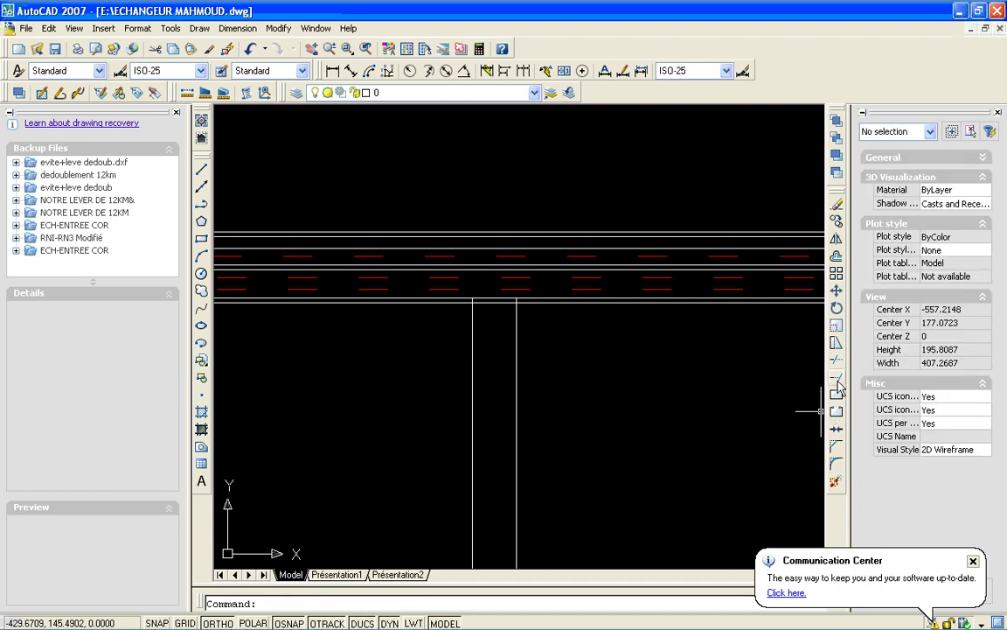
# - Extend the right vertical line up to the lower red dashed lane line
pyautogui.click(836, 380)
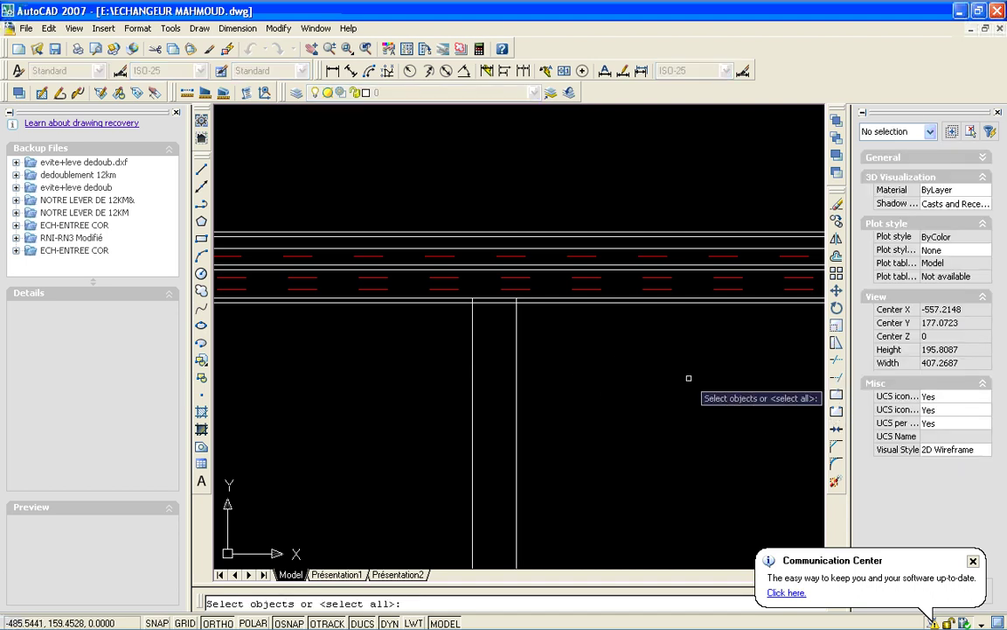
pyautogui.click(520, 286)
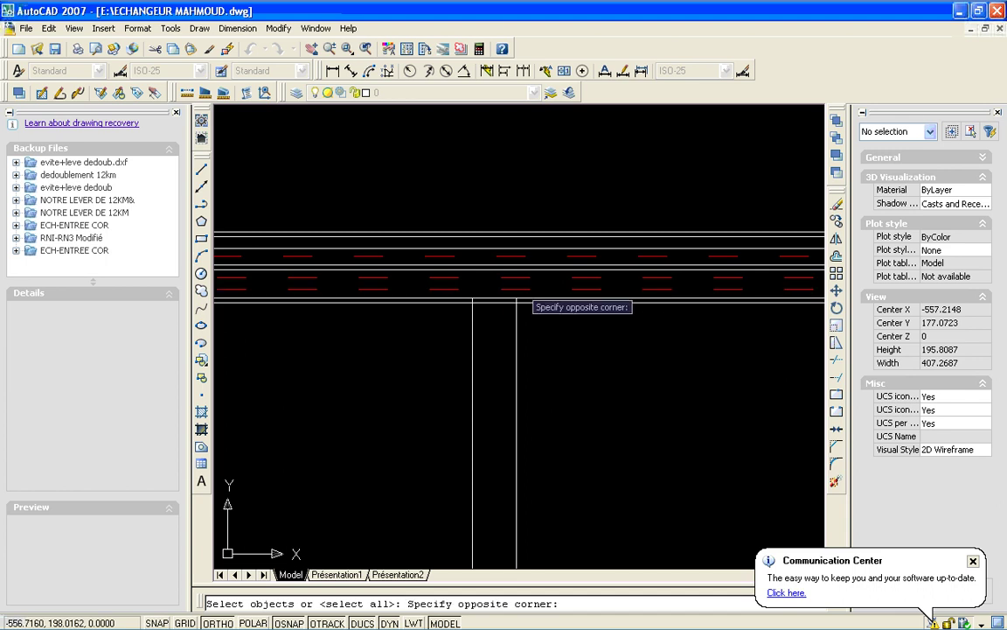
pyautogui.click(523, 288)
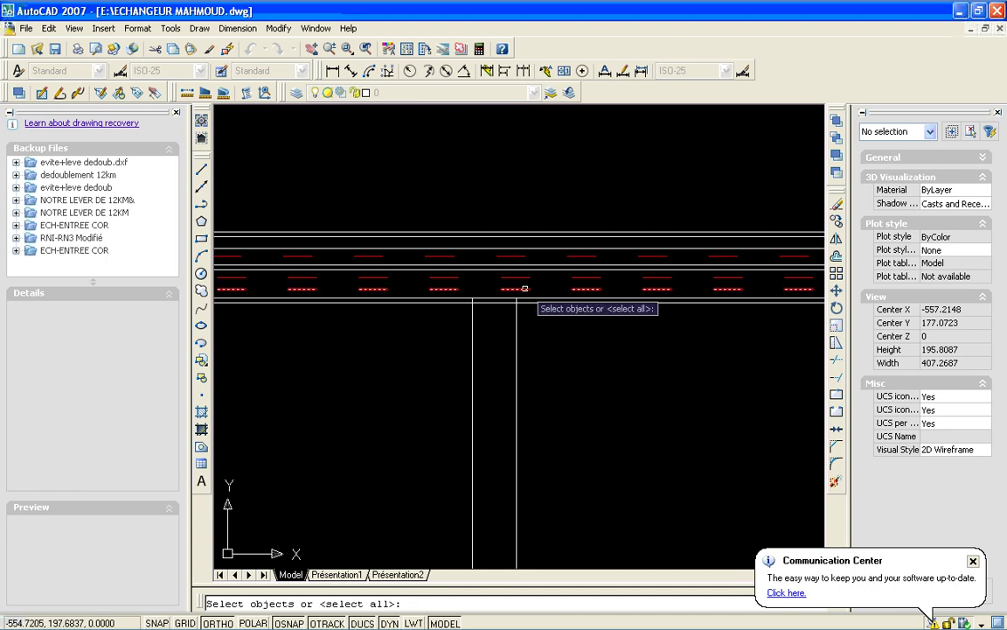
pyautogui.press('Return')
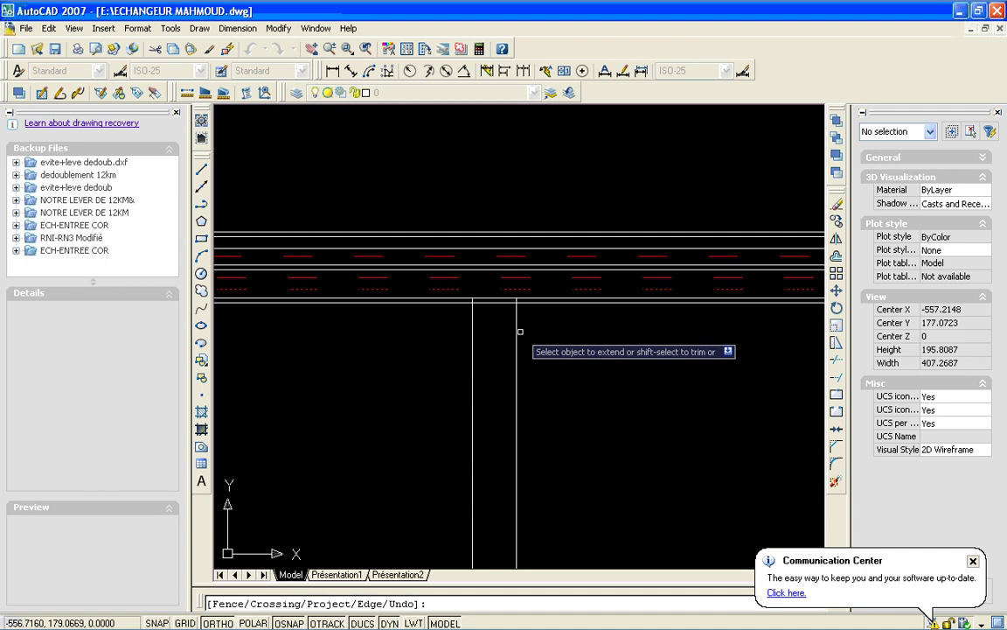
pyautogui.click(520, 331)
pyautogui.press('Return')
pyautogui.click(517, 330)
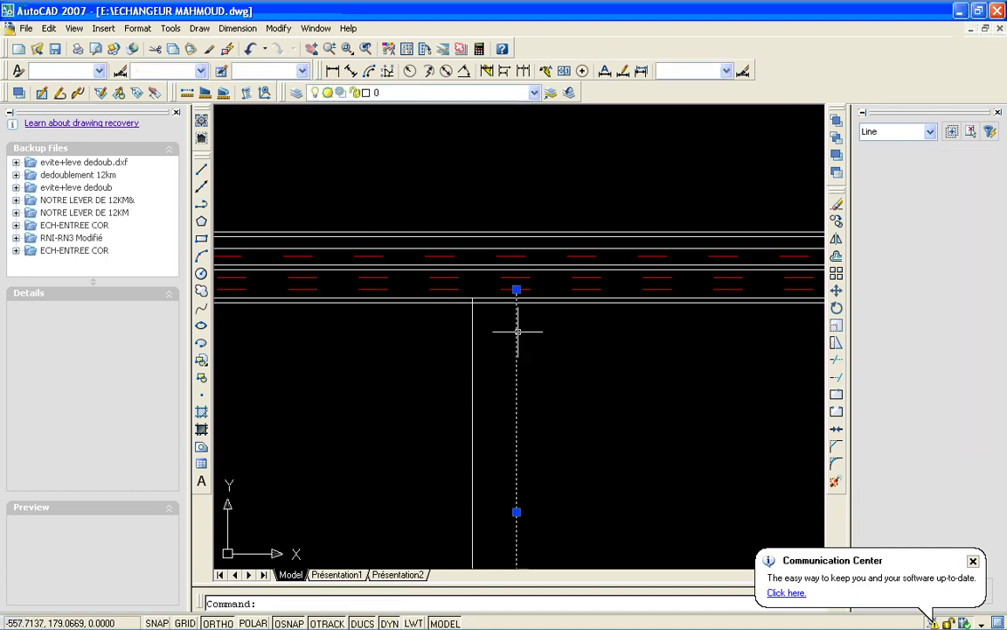
pyautogui.press('Escape')
# - Repeat Extend against the red dashed line, picking the left vertical line, without changes
pyautogui.press('Return')
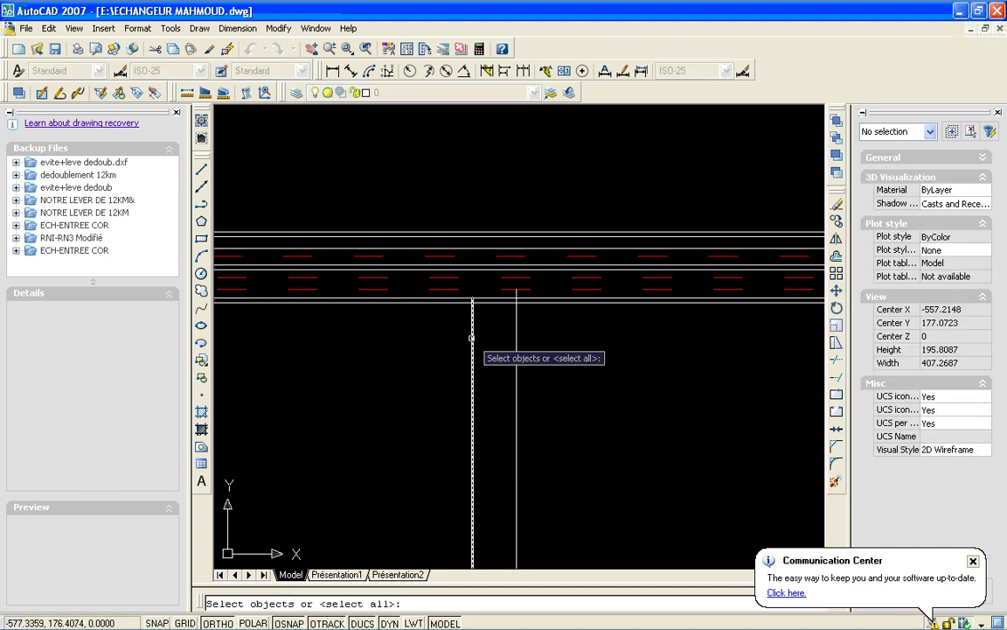
pyautogui.click(451, 288)
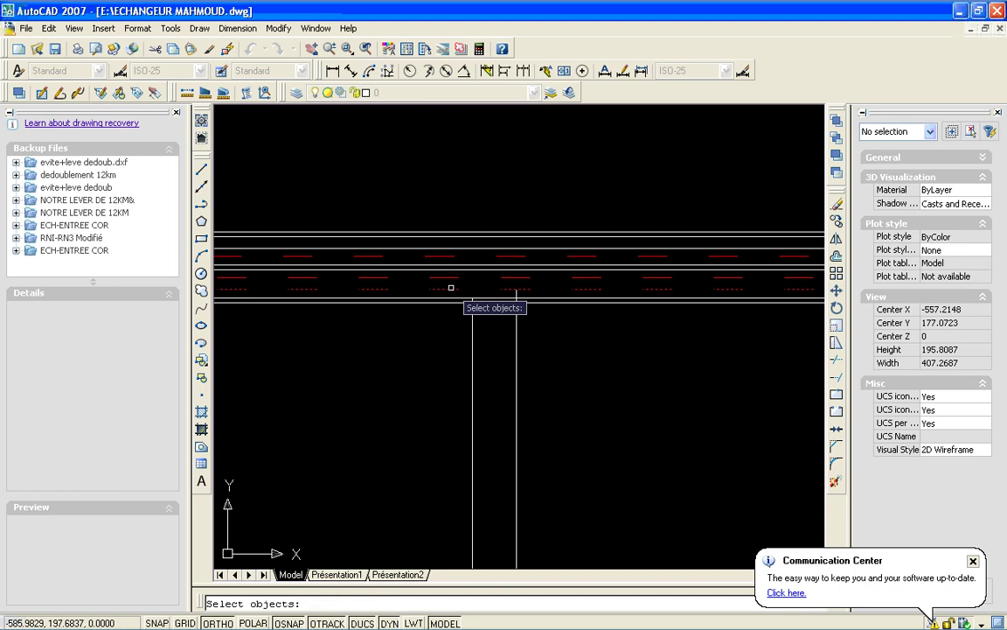
pyautogui.click(471, 321)
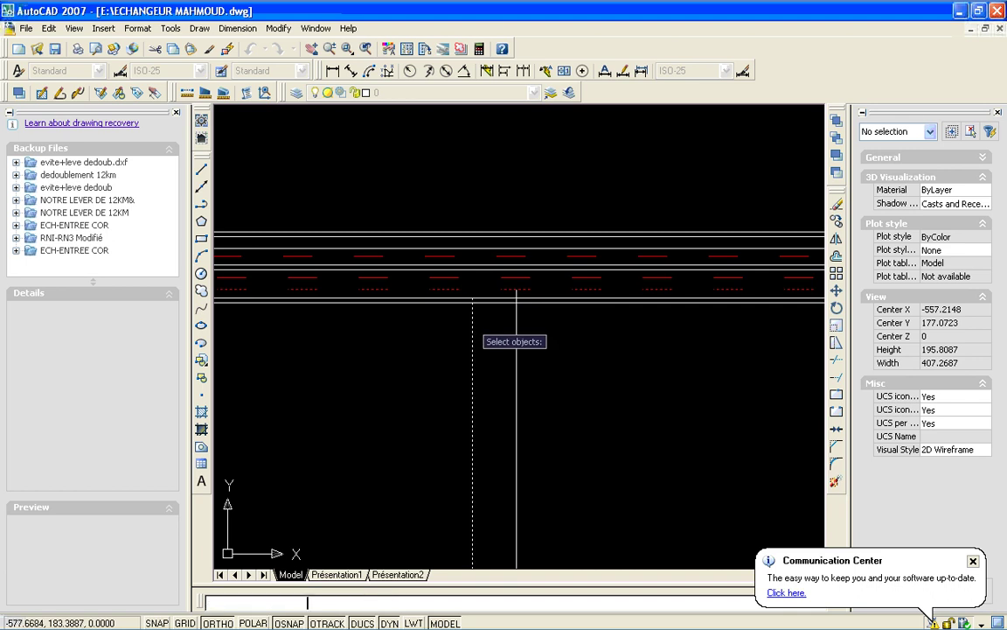
pyautogui.press('Return')
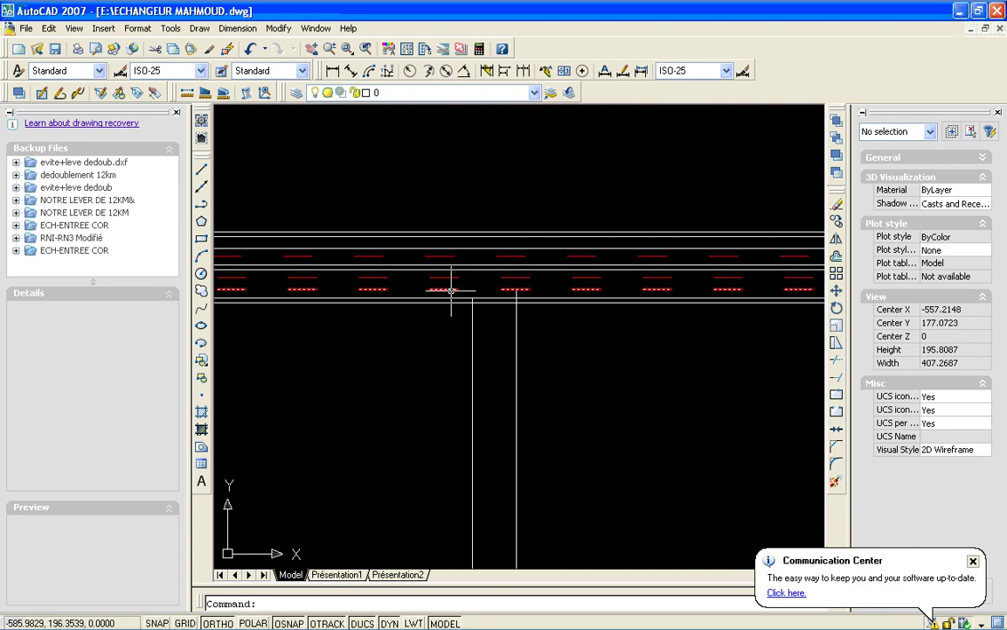
# - Inspect the red dashed line's object type and the dimension style list
pyautogui.click(450, 288)
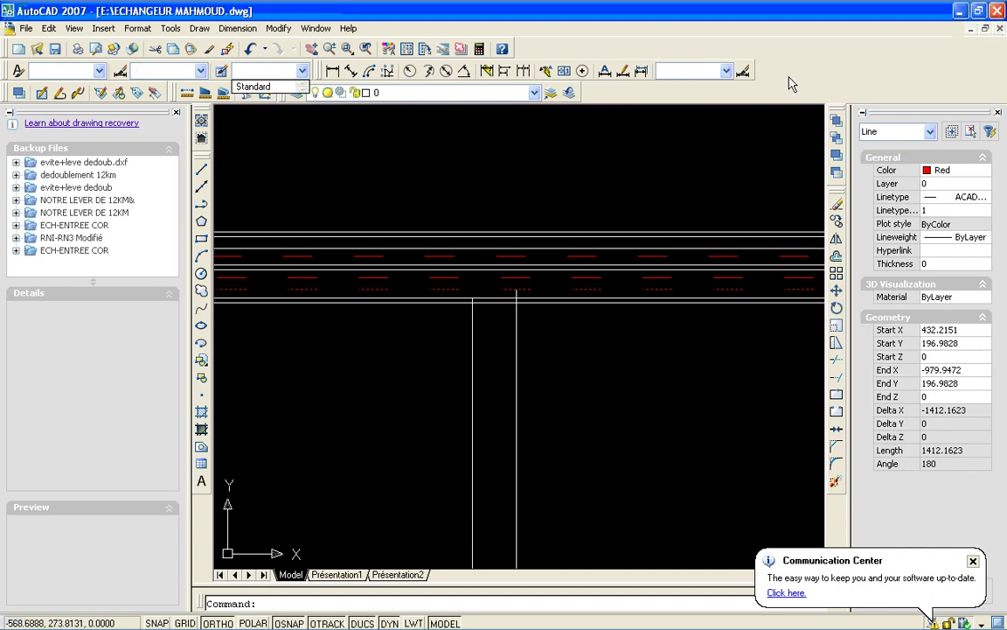
pyautogui.click(932, 131)
pyautogui.click(887, 145)
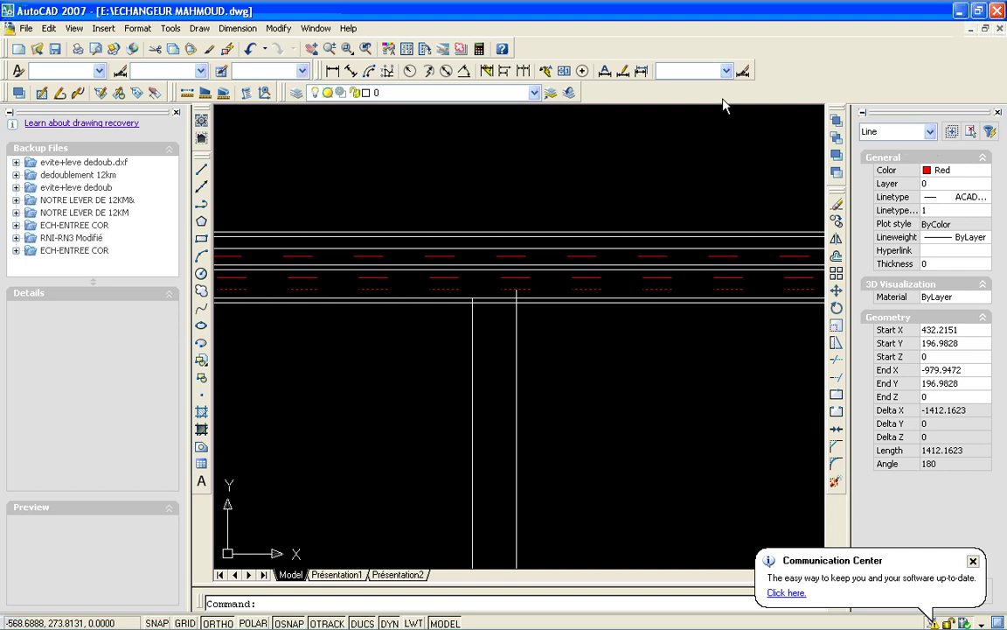
pyautogui.click(726, 75)
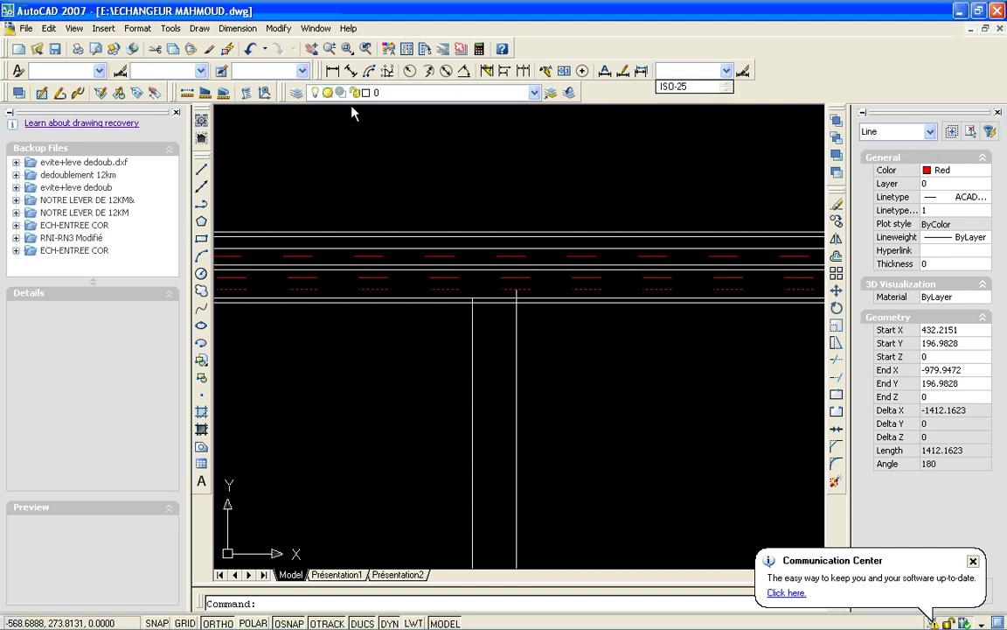
pyautogui.click(298, 84)
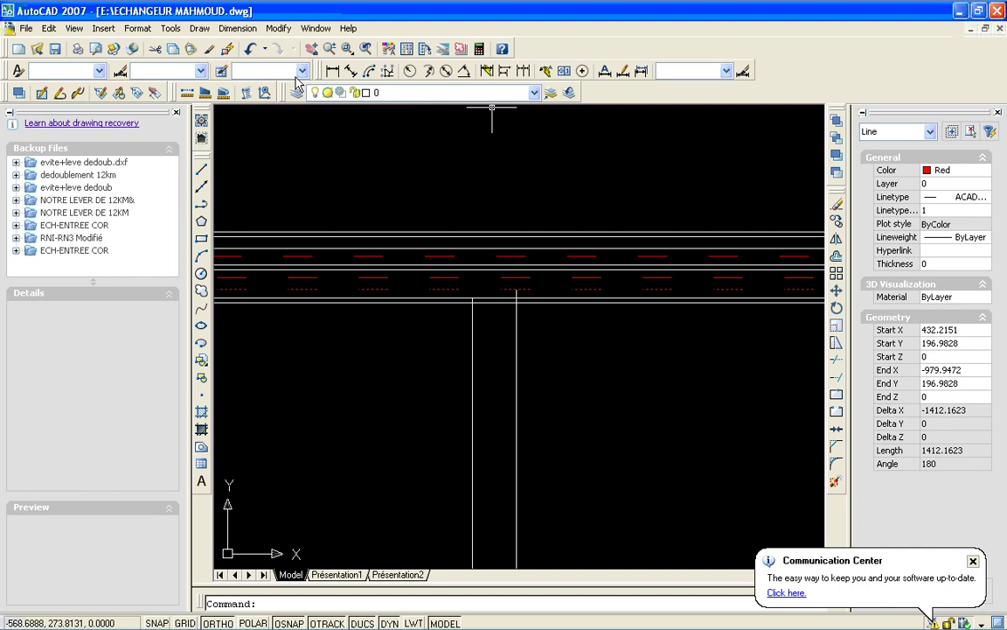
pyautogui.press('Escape')
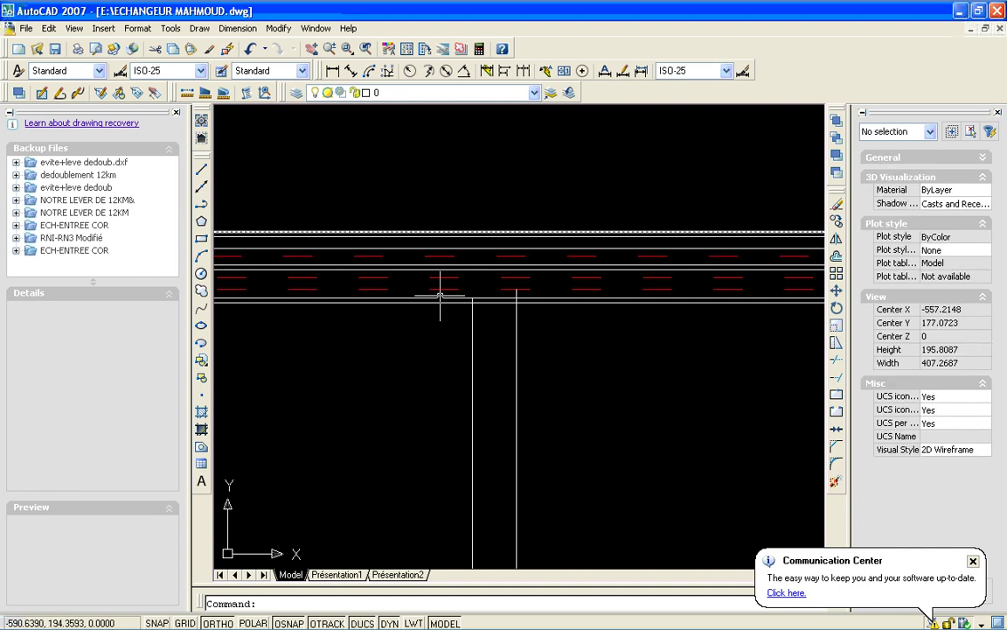
# - Extend the left vertical ramp line up to the red lane line boundary
pyautogui.click(837, 383)
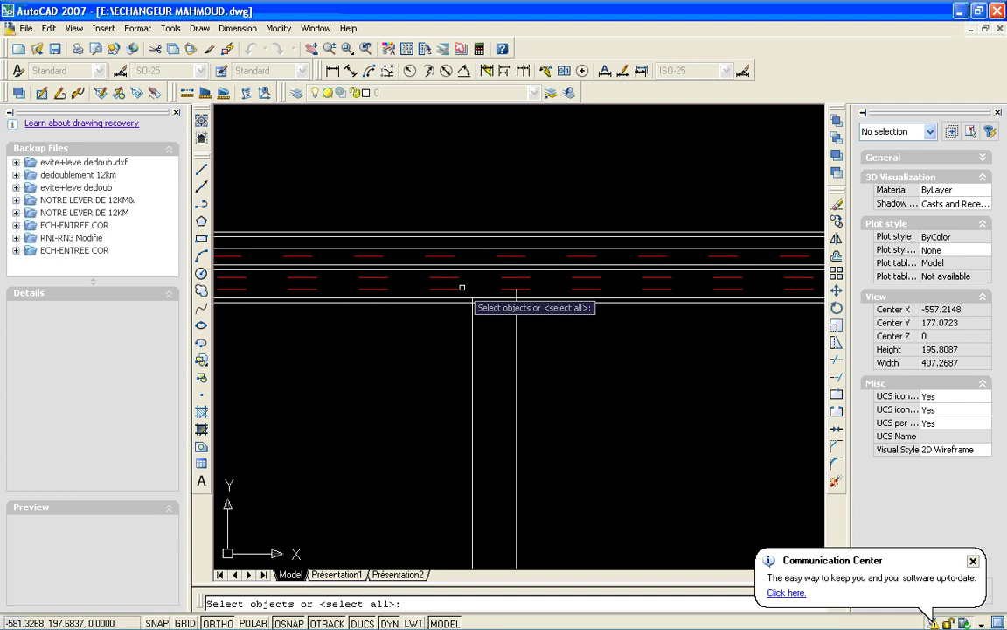
pyautogui.click(452, 286)
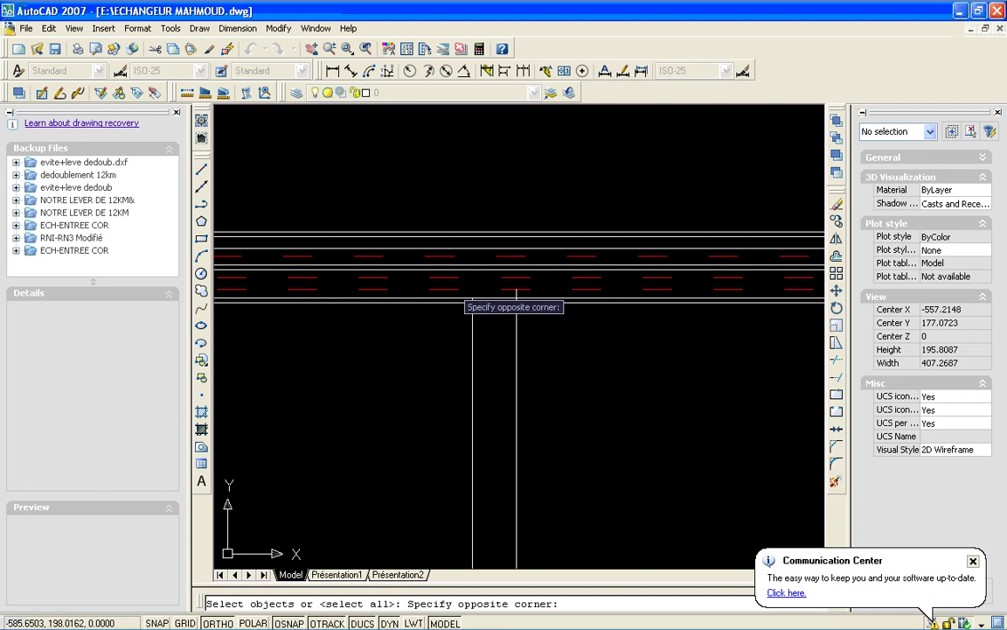
pyautogui.click(449, 288)
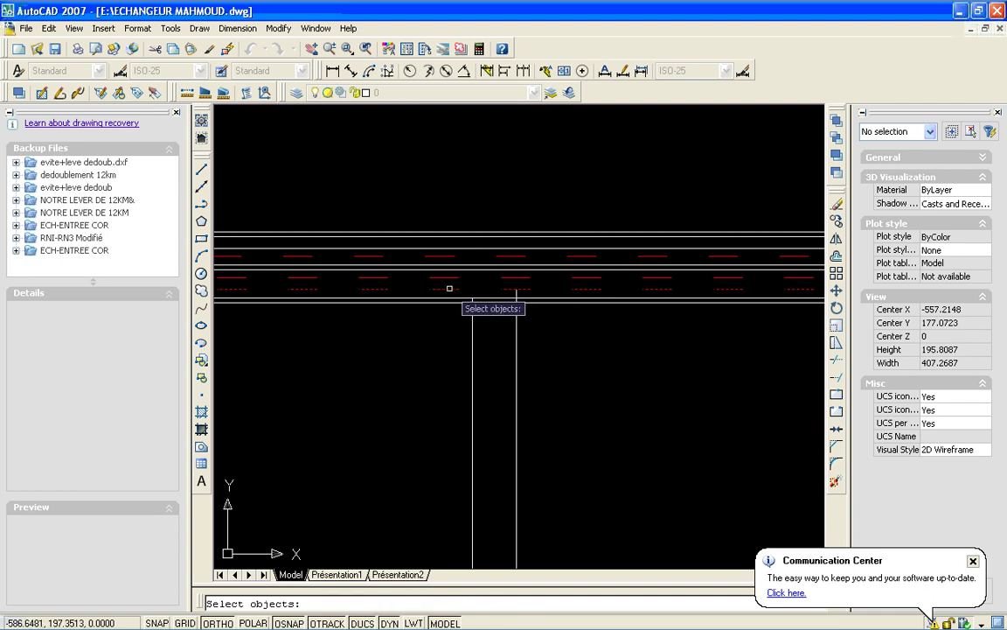
pyautogui.press('Return')
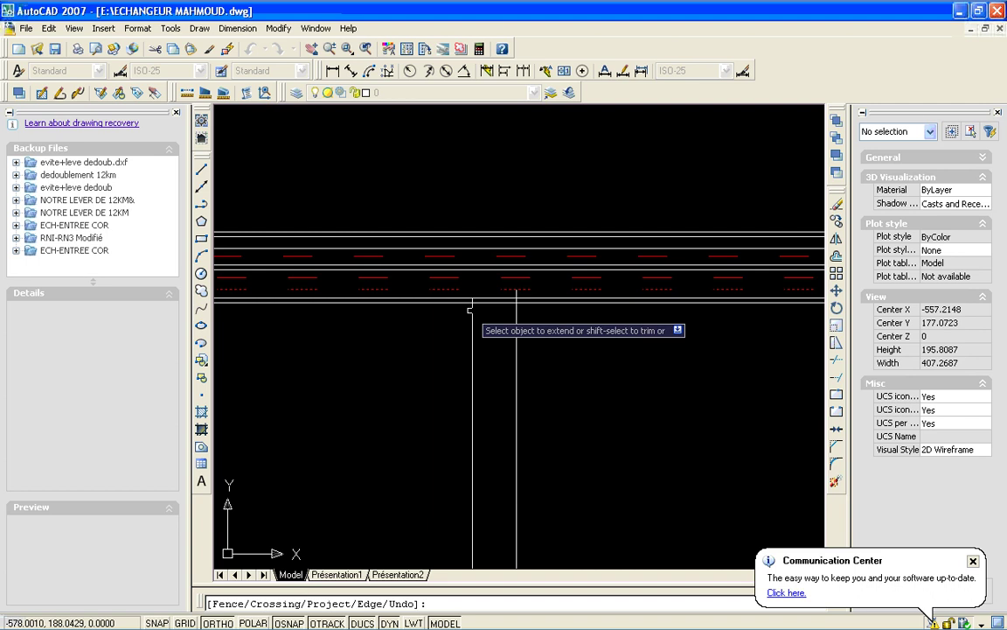
pyautogui.click(476, 313)
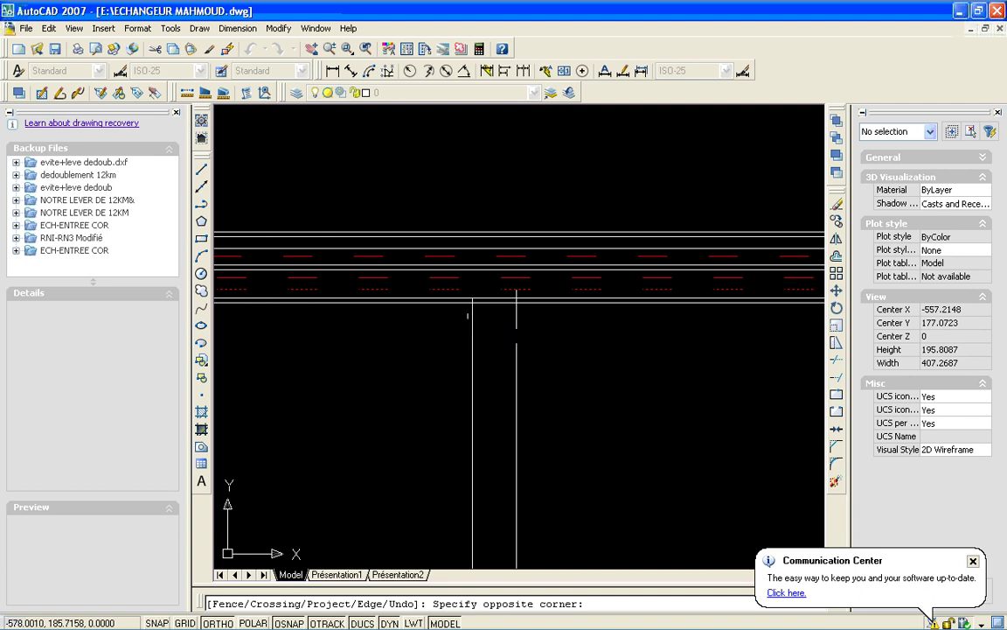
pyautogui.click(477, 315)
pyautogui.click(474, 315)
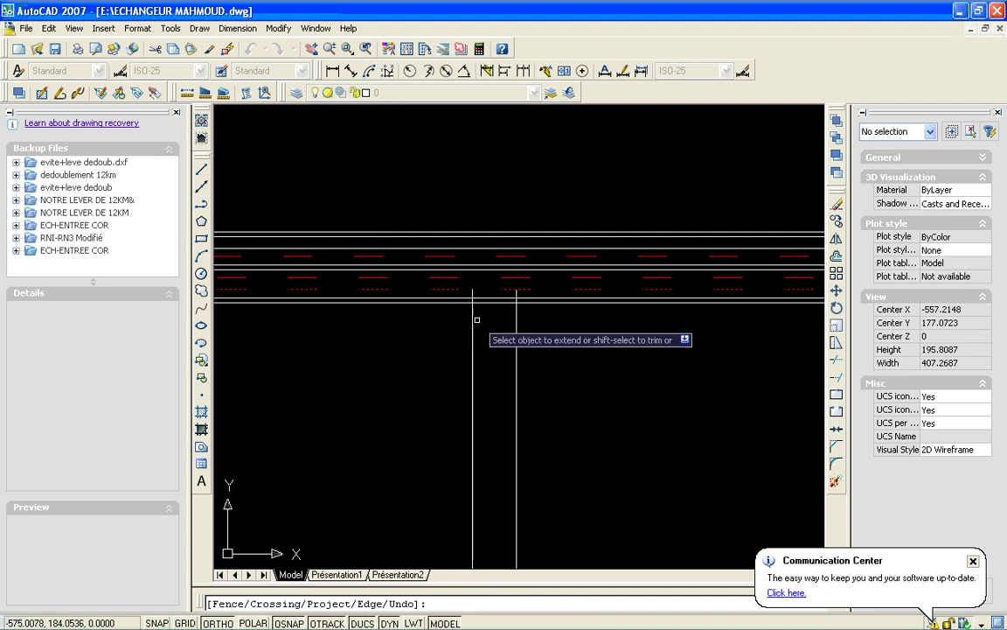
pyautogui.press('Return')
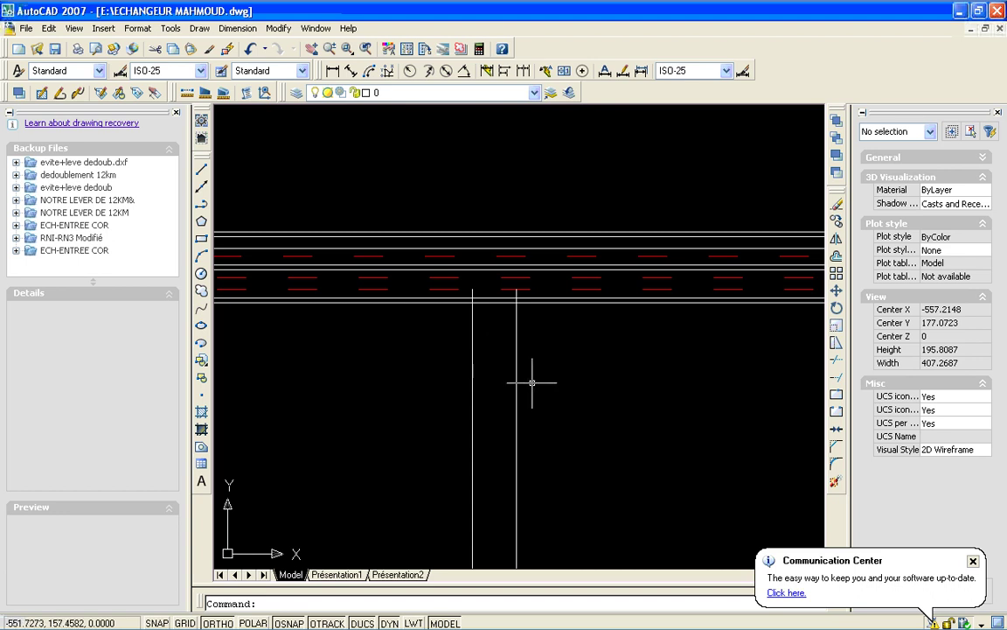
pyautogui.click(837, 361)
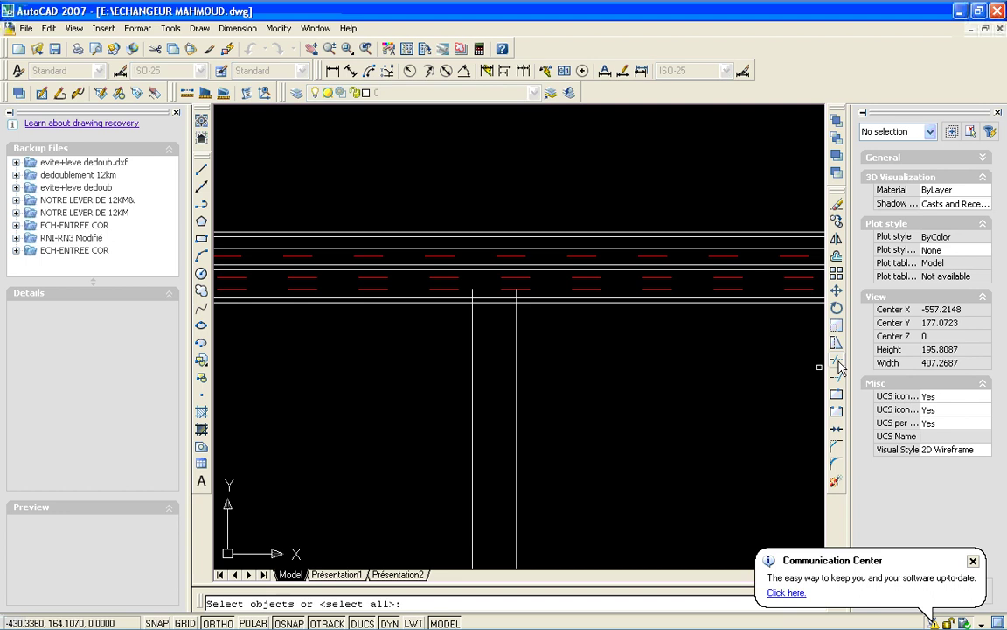
pyautogui.click(517, 364)
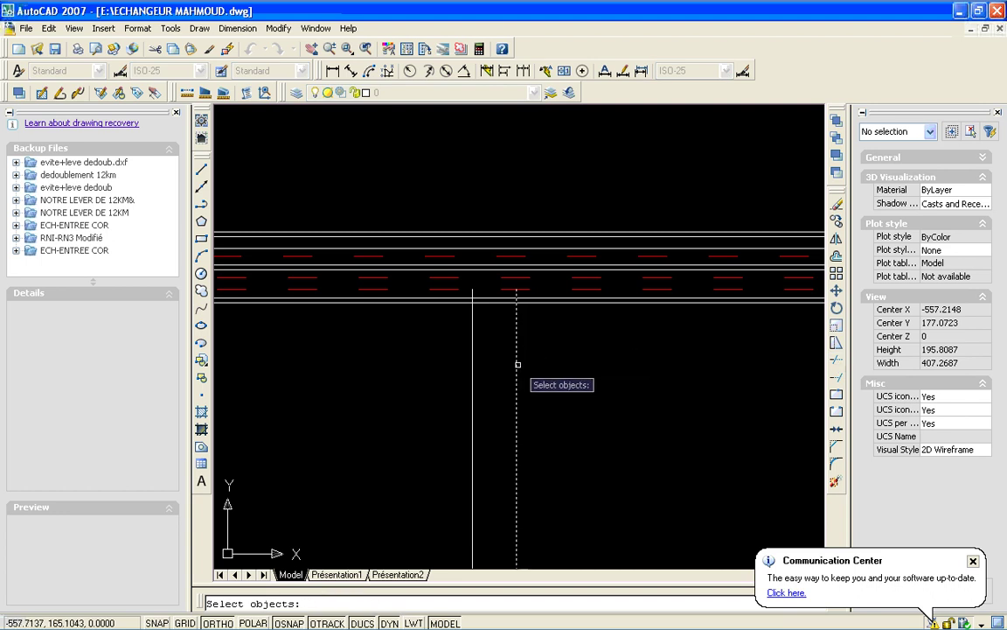
pyautogui.press('Return')
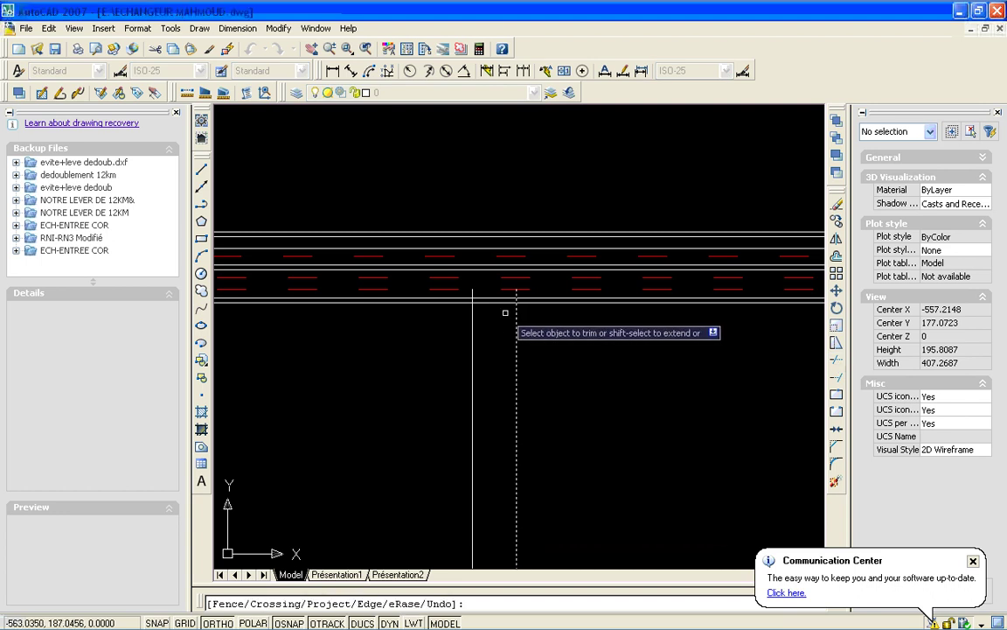
pyautogui.click(510, 302)
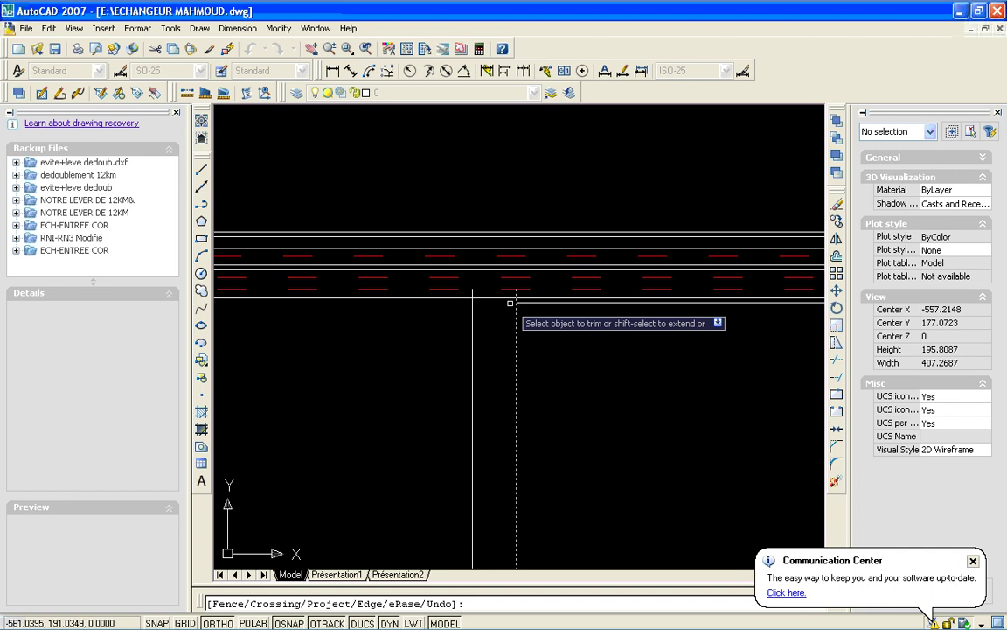
pyautogui.press('Return')
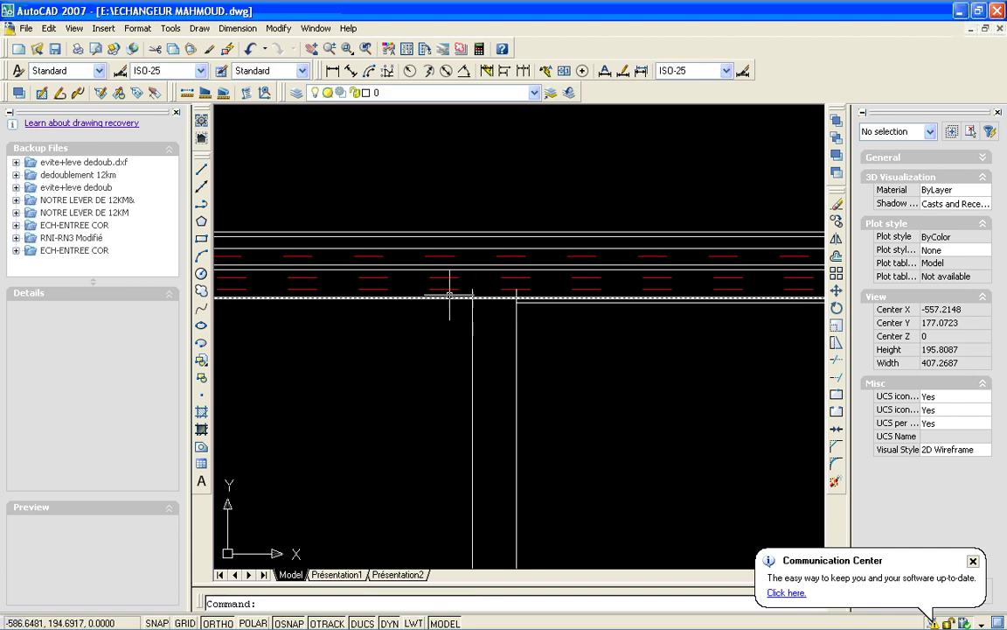
pyautogui.click(250, 49)
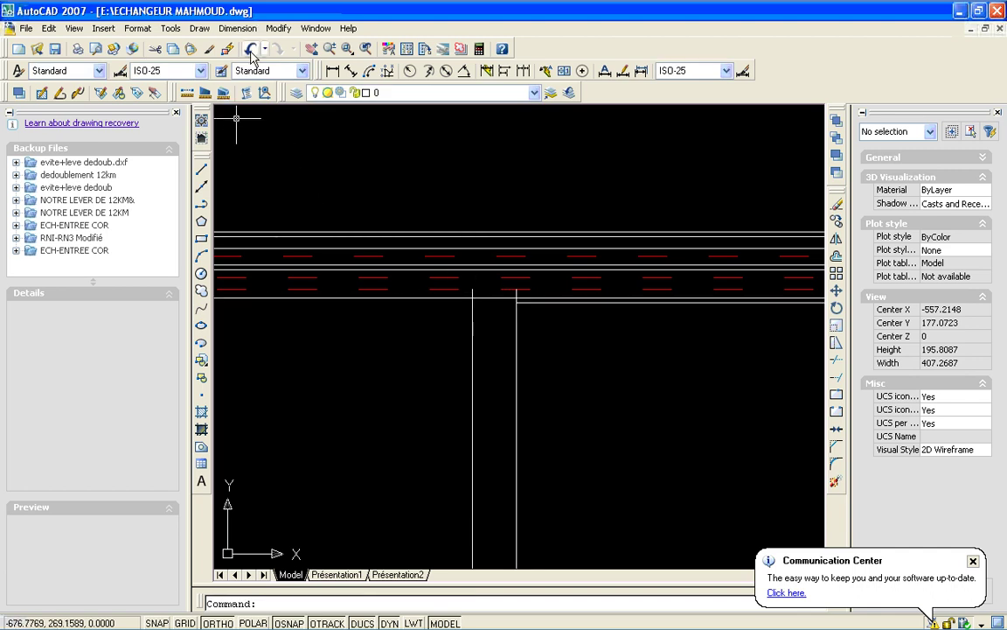
pyautogui.click(500, 302)
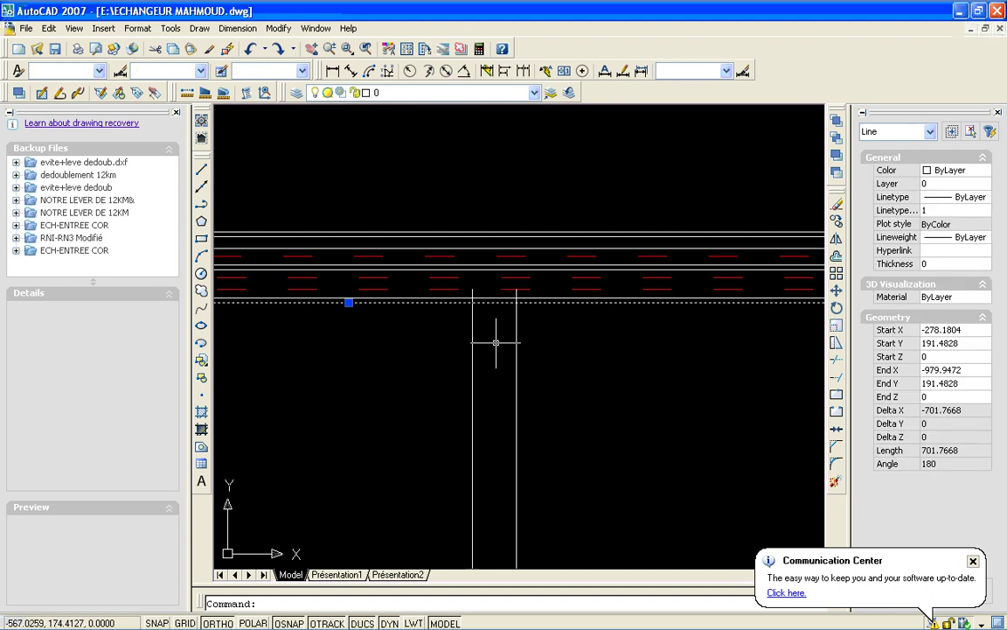
pyautogui.press('Escape')
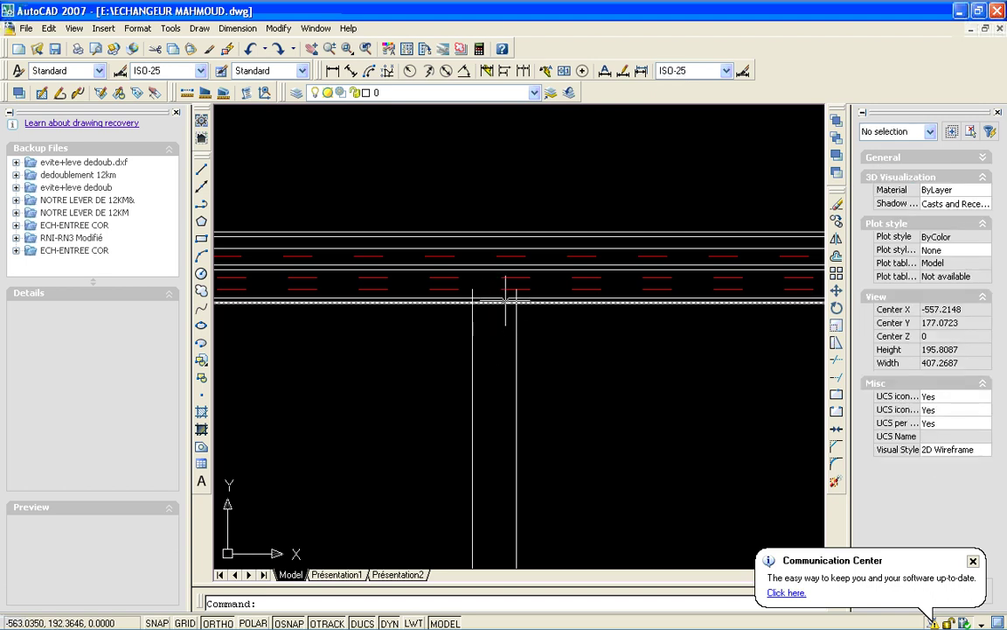
pyautogui.click(511, 288)
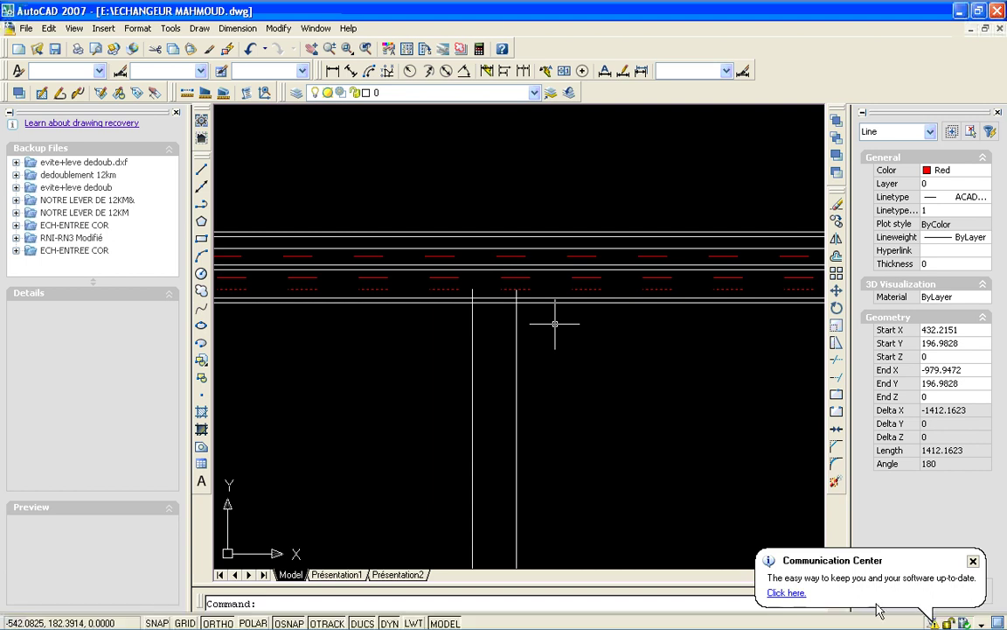
pyautogui.click(834, 482)
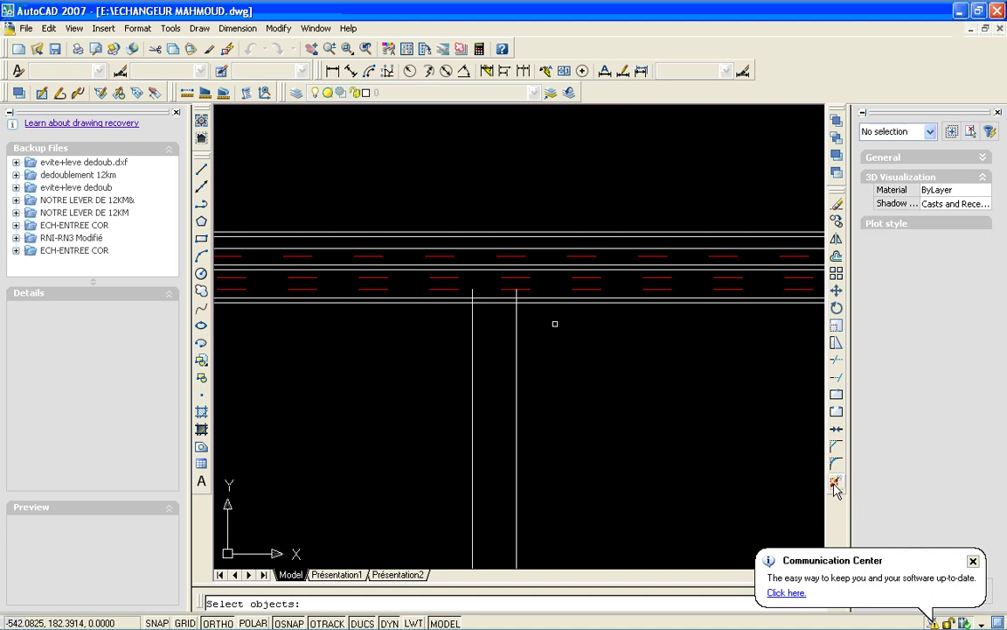
pyautogui.press('Return')
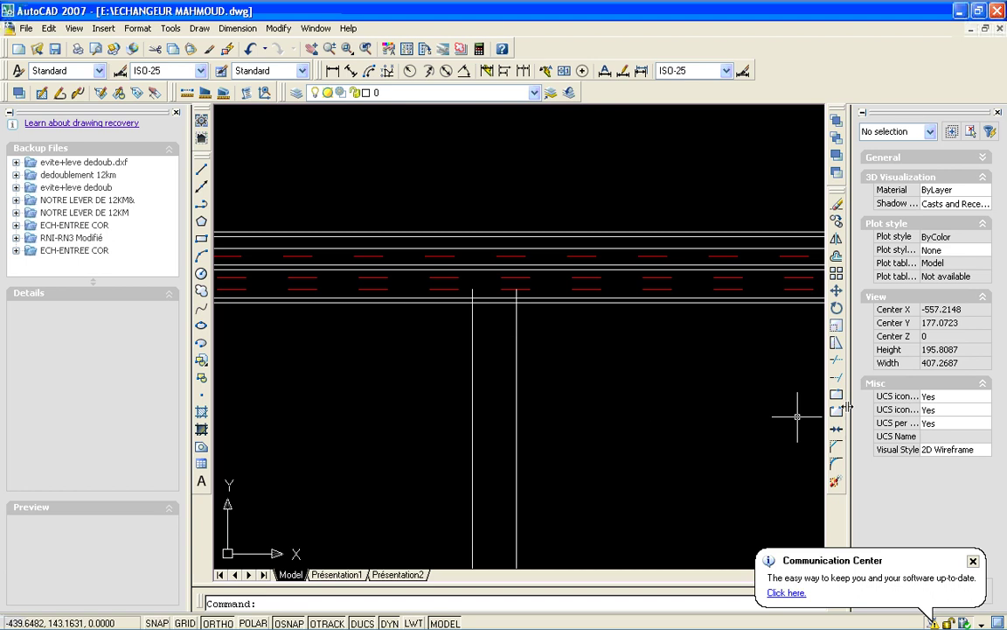
# - Start Trim with the right ramp line as edge, then exit without trimming
pyautogui.write('tr')
pyautogui.press('Return')
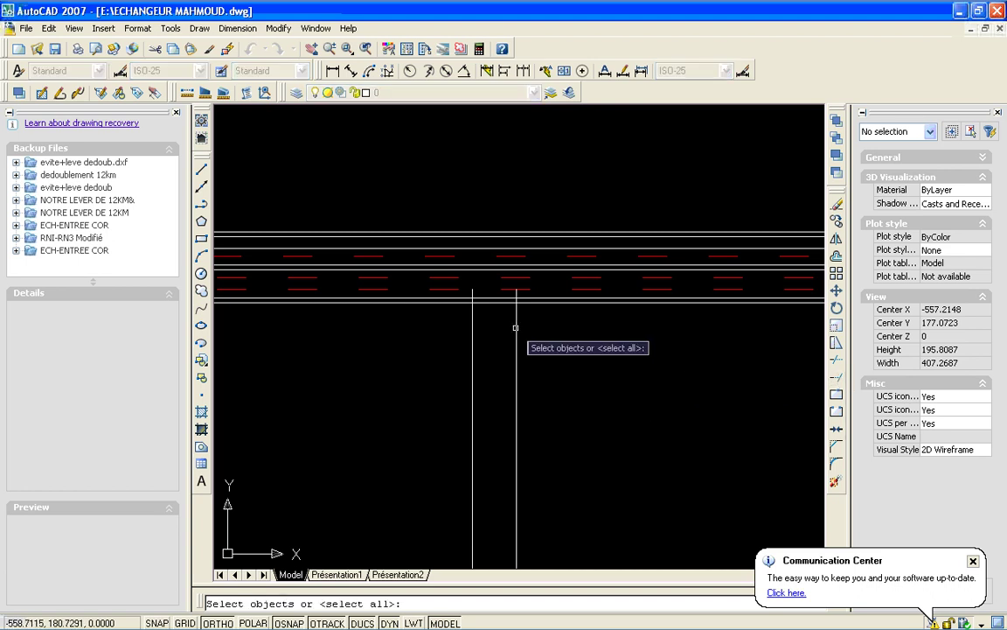
pyautogui.click(516, 325)
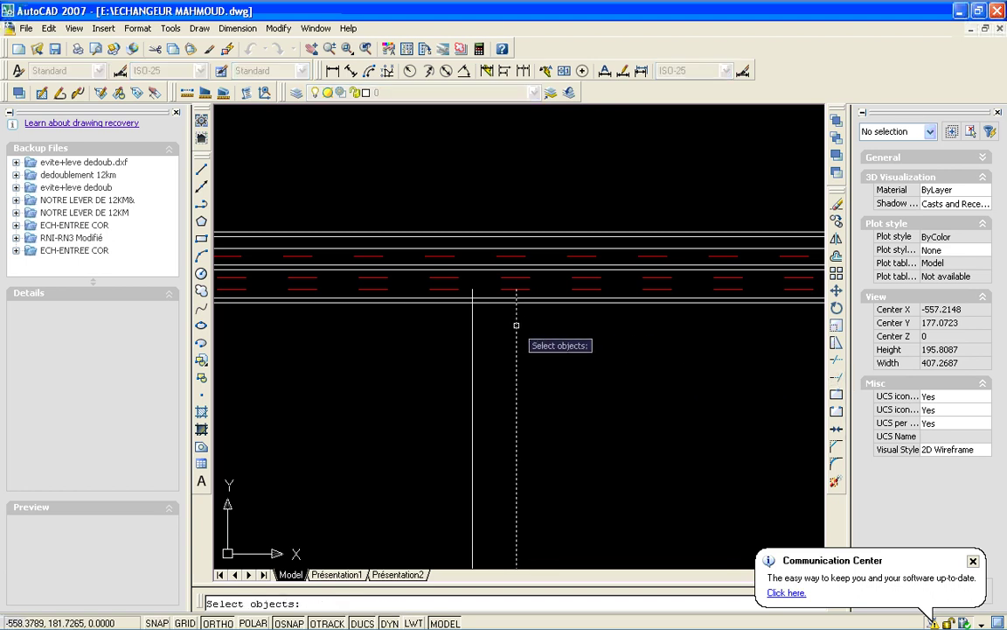
pyautogui.press('Return')
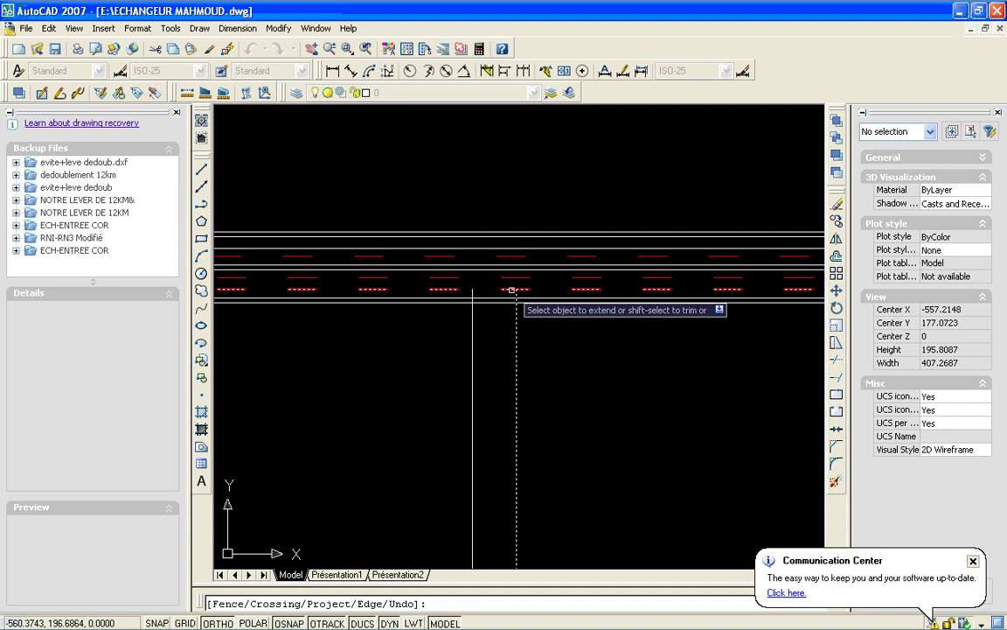
pyautogui.press('Return')
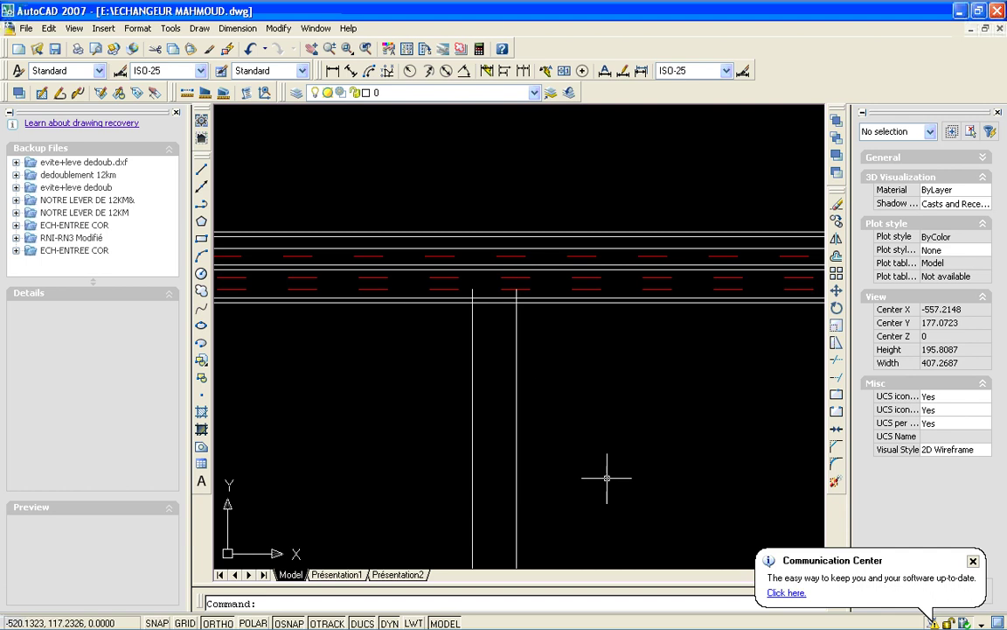
# - Trim the red lane line between the left and right ramp lines
pyautogui.click(836, 364)
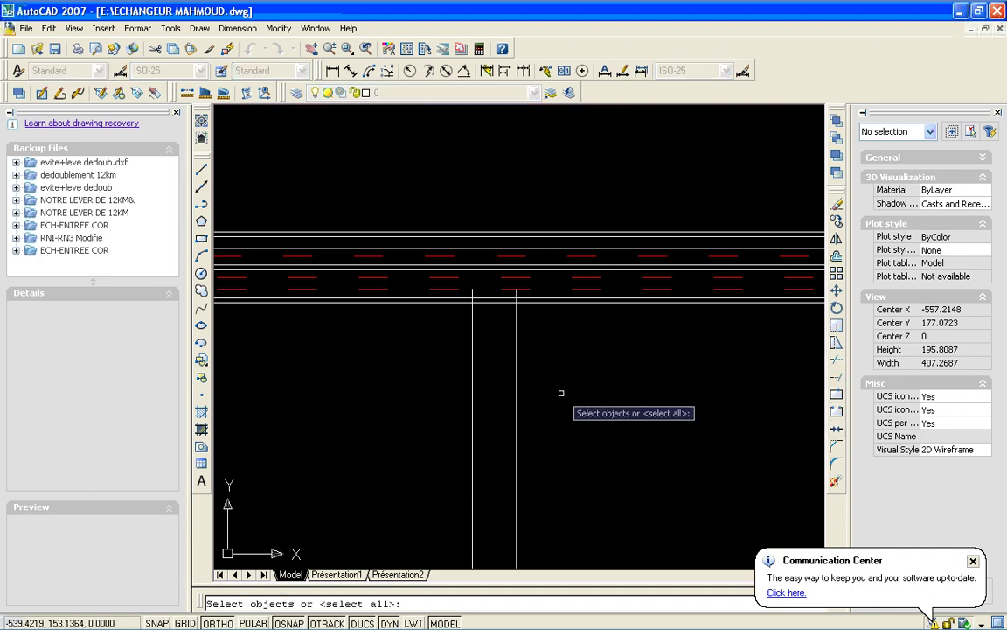
pyautogui.click(517, 395)
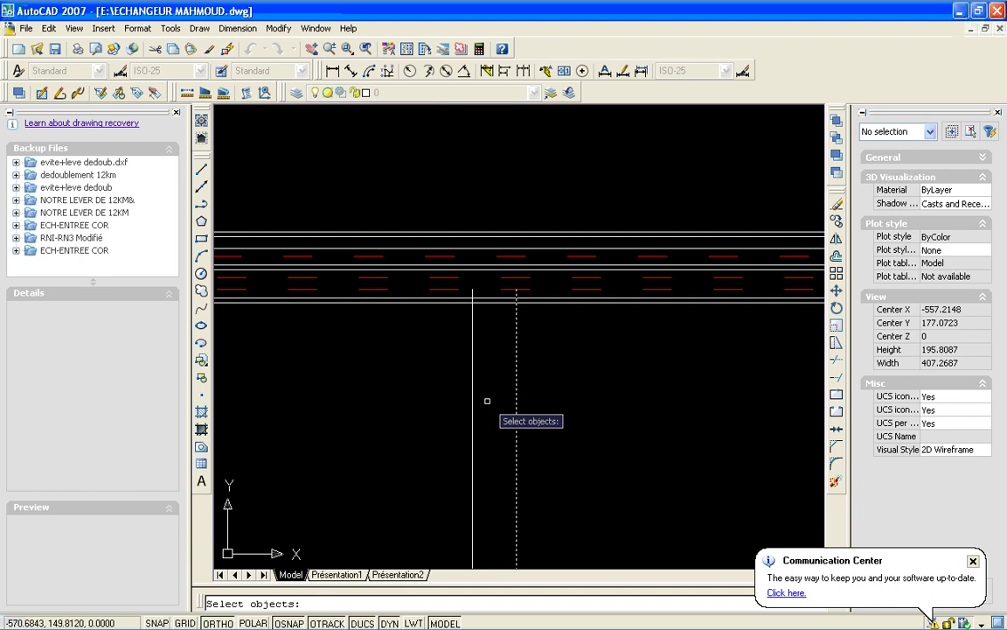
pyautogui.click(471, 404)
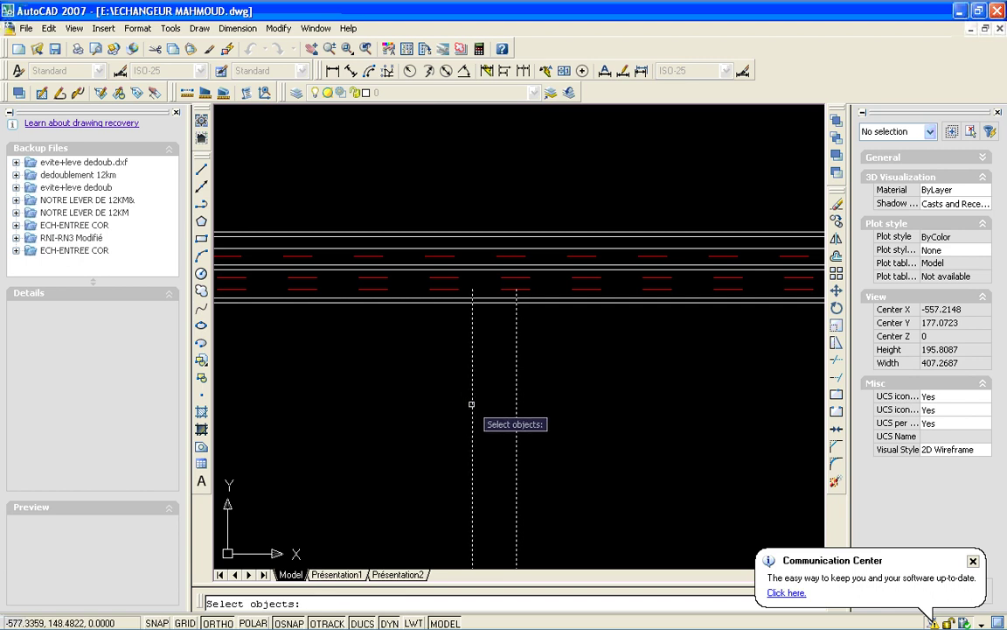
pyautogui.press('Return')
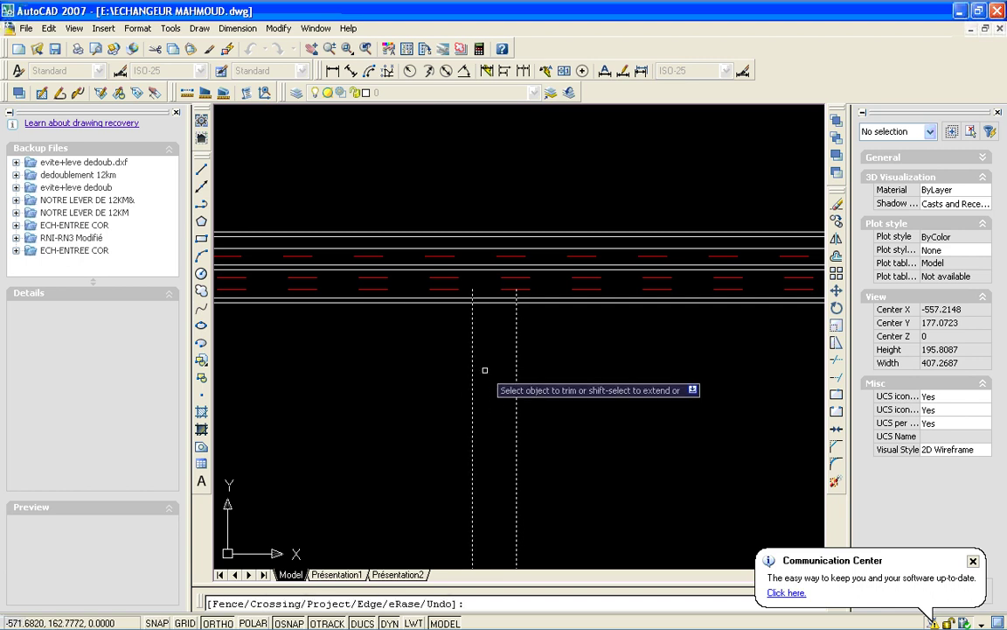
pyautogui.click(502, 288)
pyautogui.press('Return')
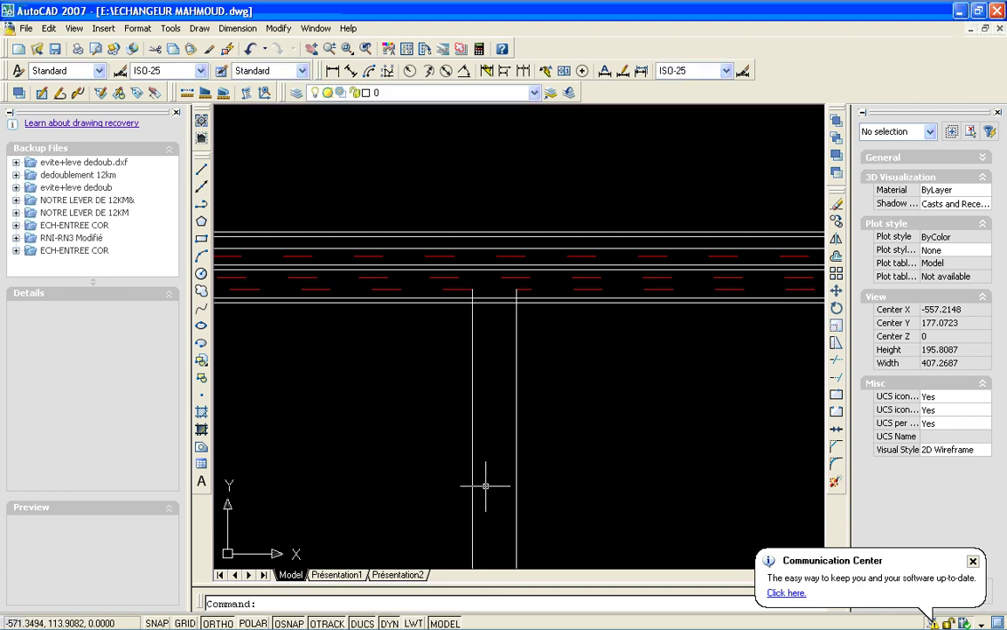
pyautogui.click(461, 300)
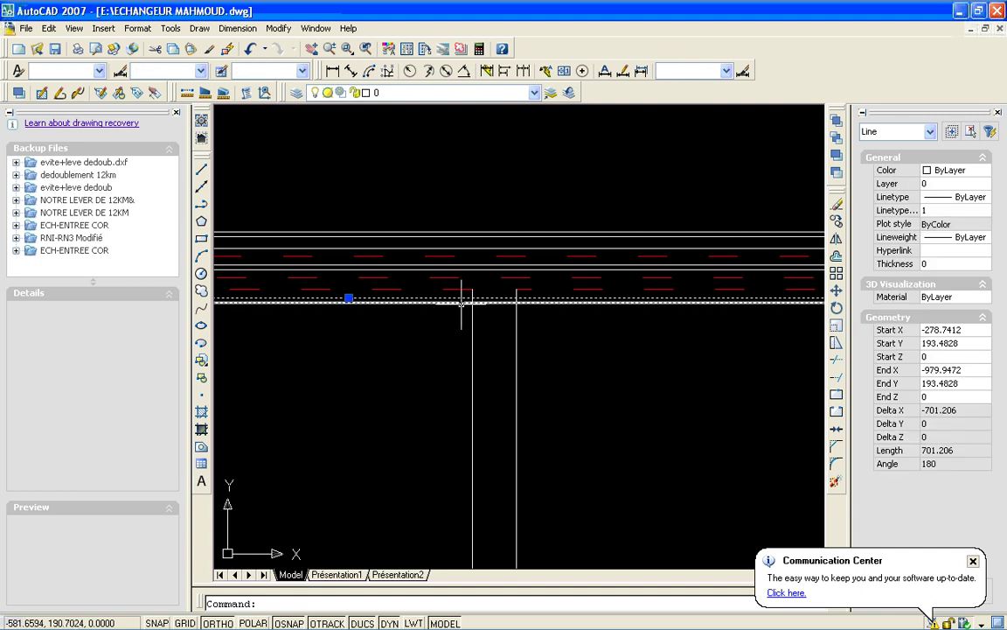
pyautogui.press('Escape')
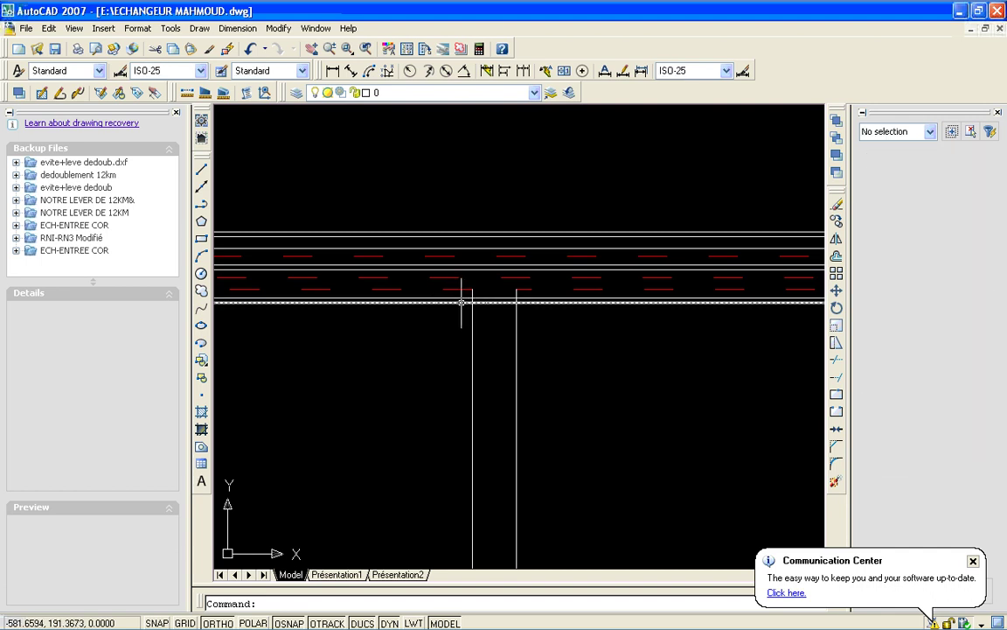
pyautogui.click(464, 289)
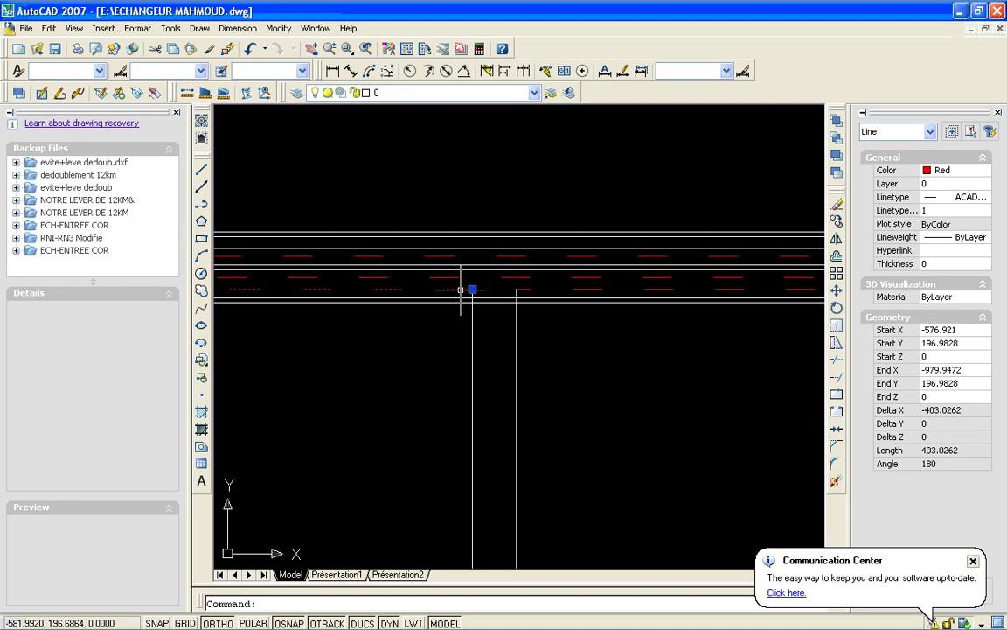
pyautogui.press('Escape')
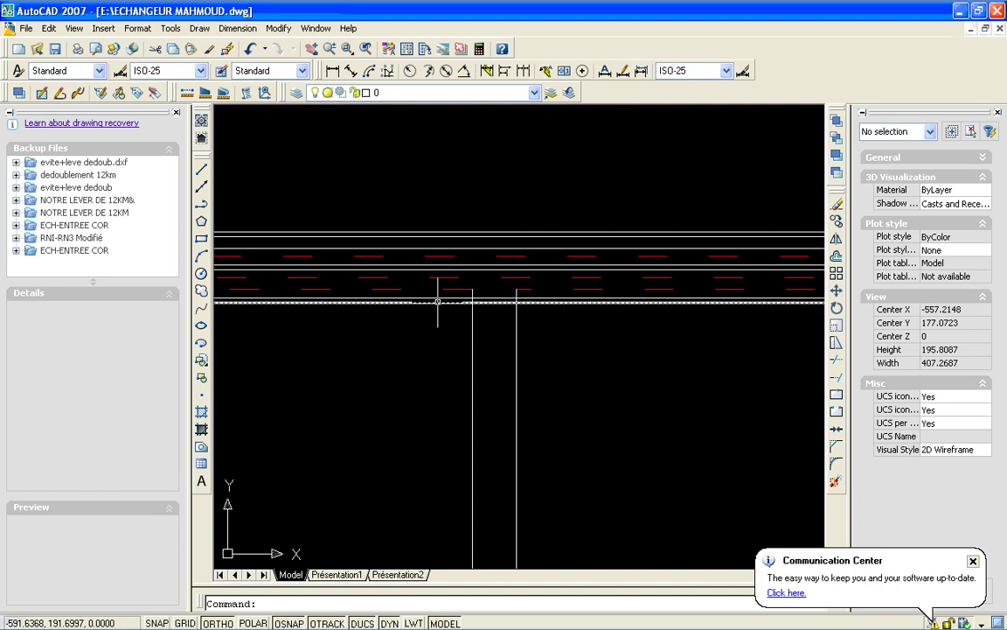
# - Match the red dashed line left of the ramp to the continuous white edge line
pyautogui.click(437, 302)
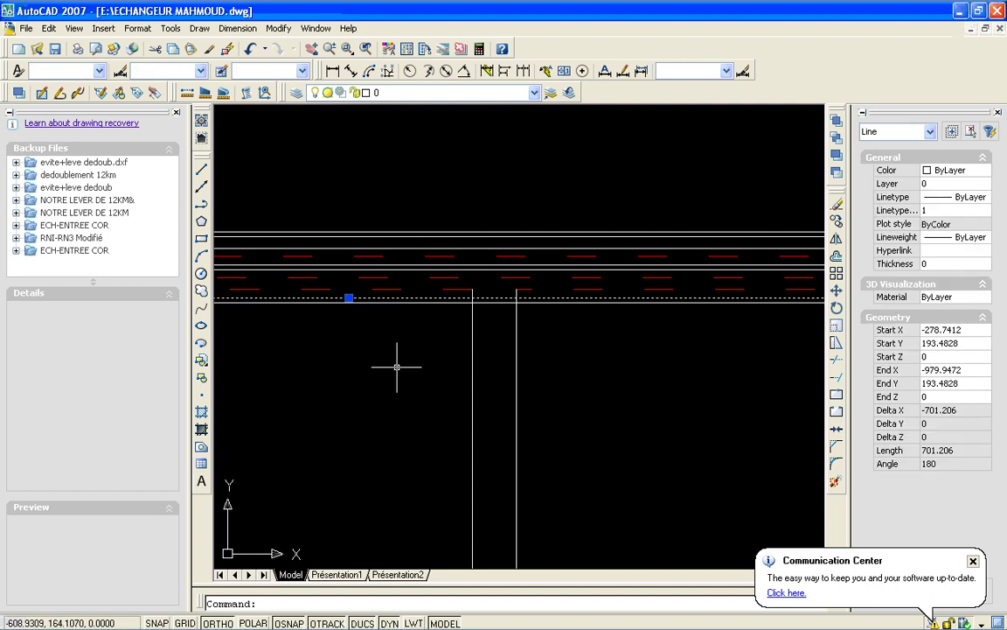
pyautogui.press('Escape')
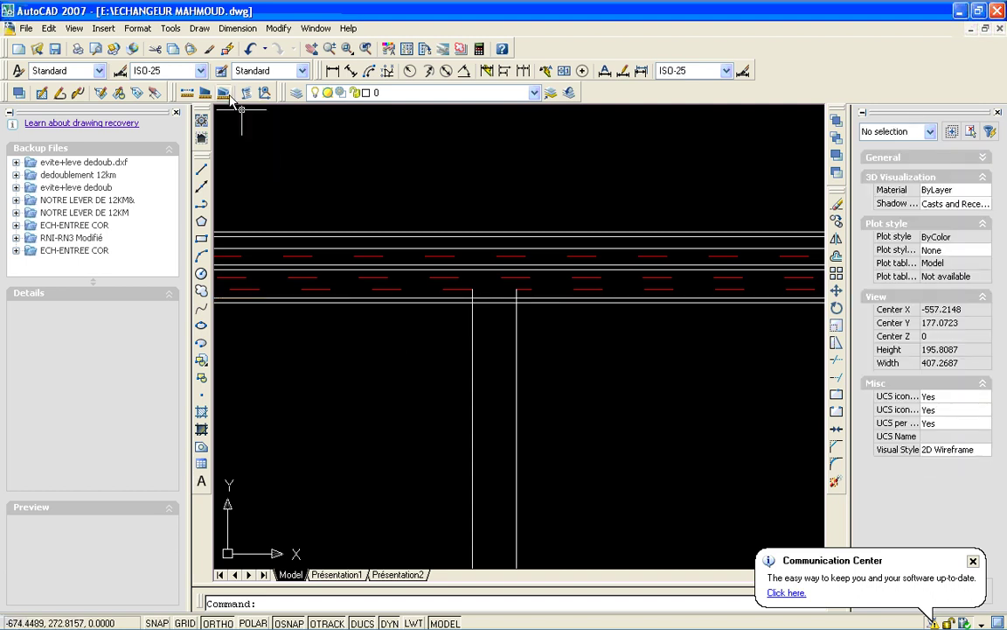
pyautogui.click(211, 51)
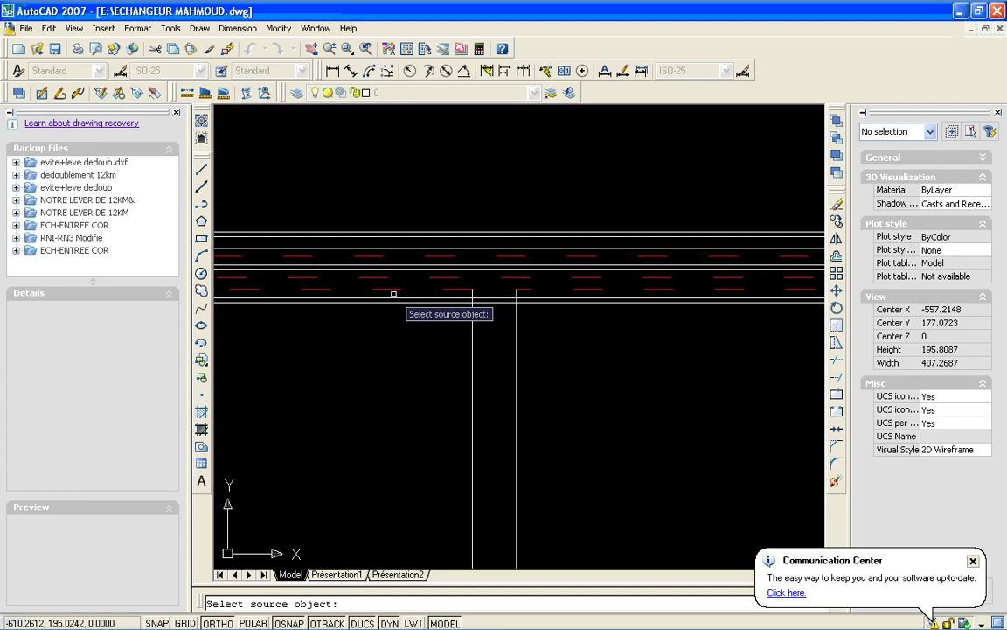
pyautogui.click(394, 297)
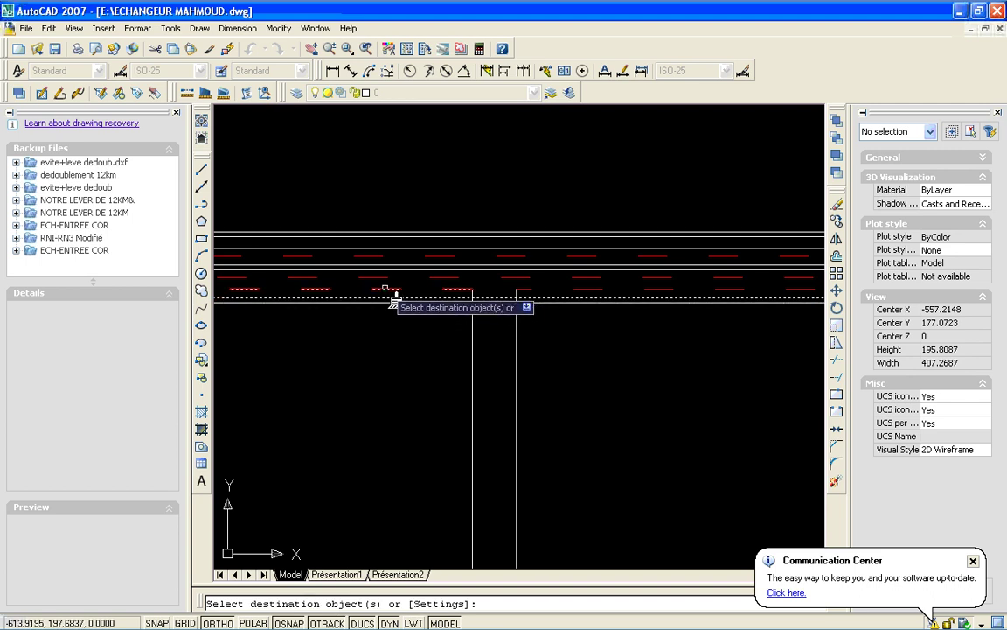
pyautogui.click(385, 290)
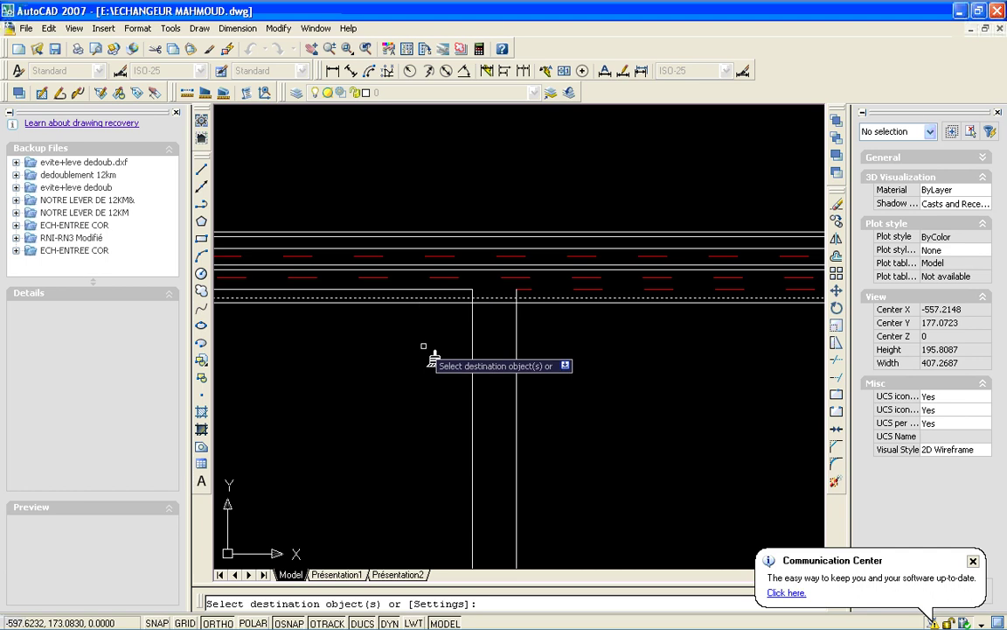
pyautogui.press('Return')
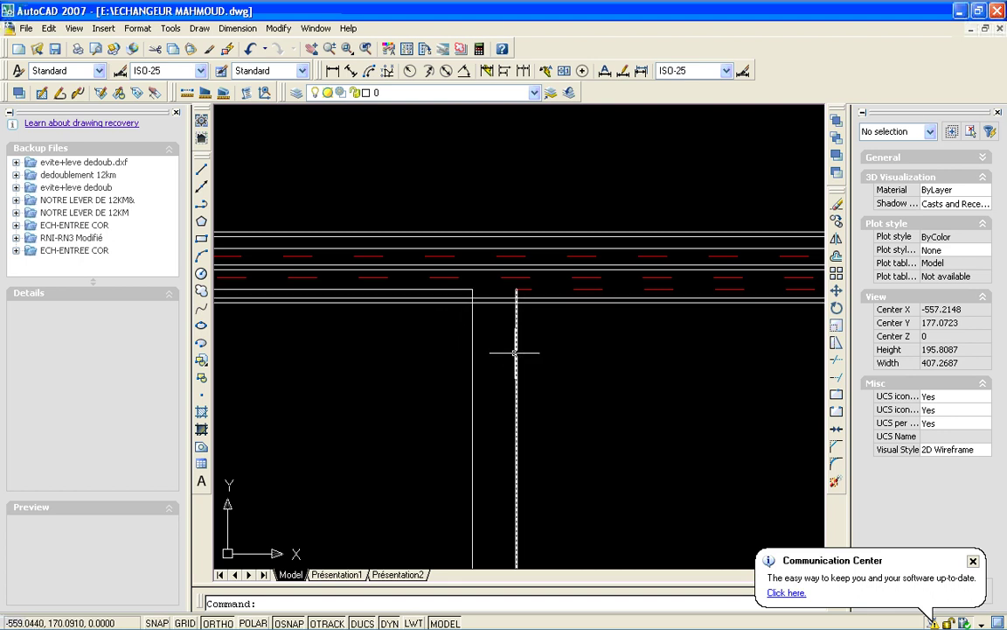
# - Trim the road-edge segment between the ramp lines, using the right ramp line as cutting edge
pyautogui.click(837, 361)
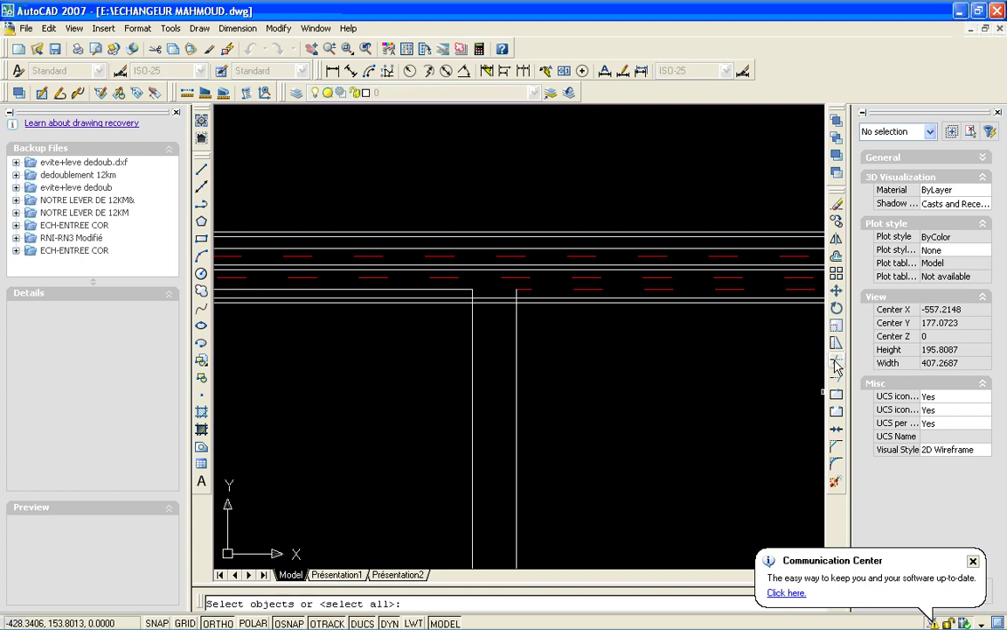
pyautogui.click(515, 411)
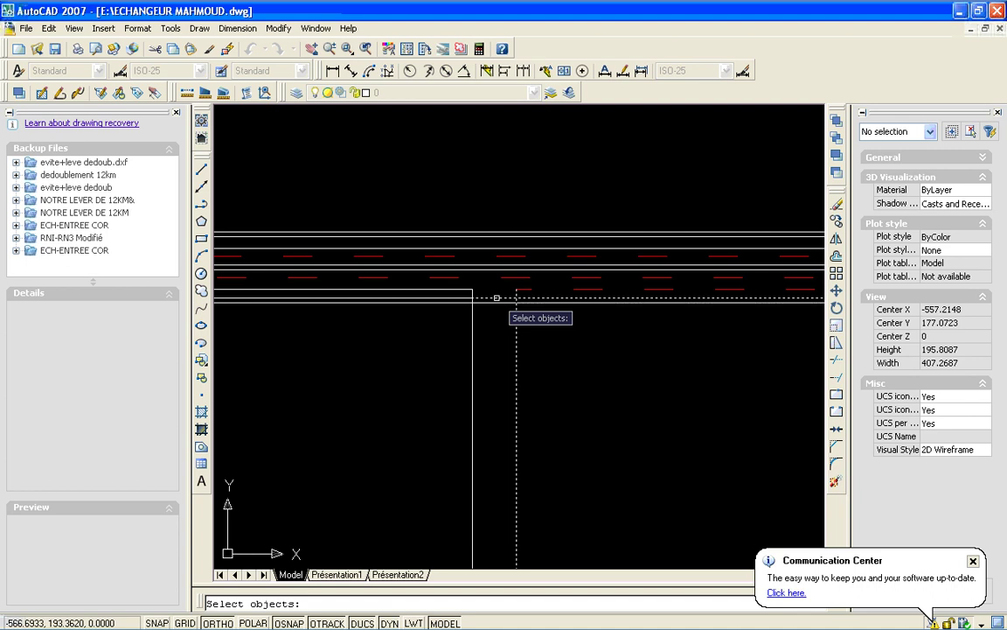
pyautogui.press('Escape')
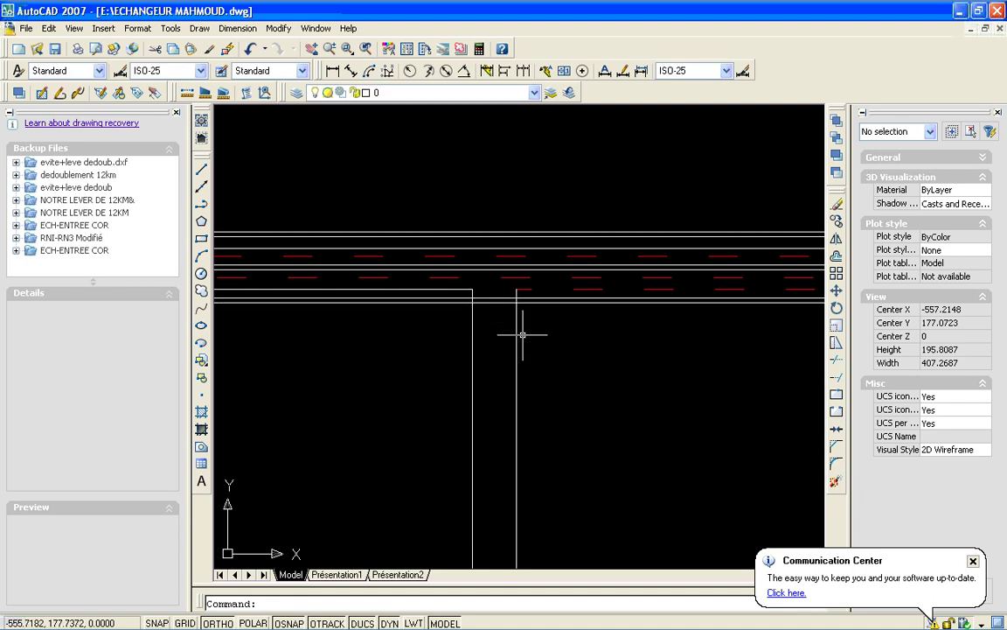
pyautogui.press('Return')
pyautogui.click(516, 333)
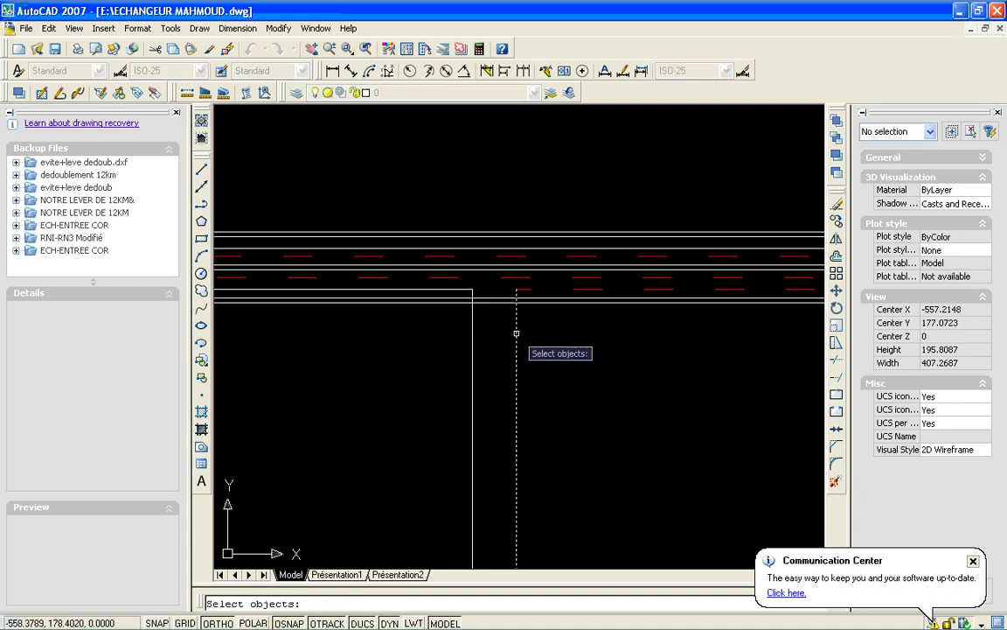
pyautogui.press('Return')
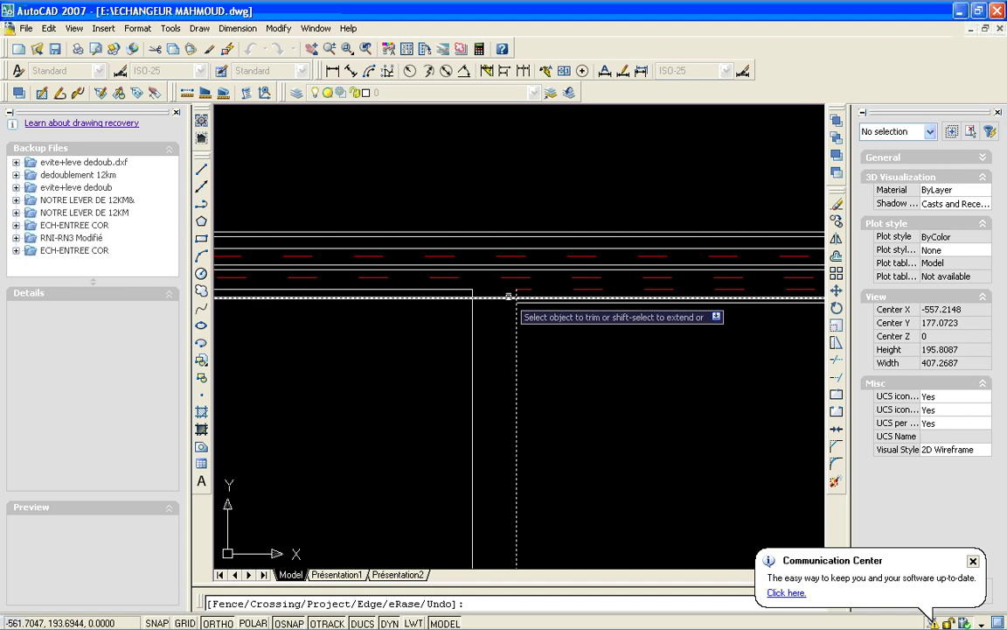
pyautogui.click(508, 297)
pyautogui.press('Return')
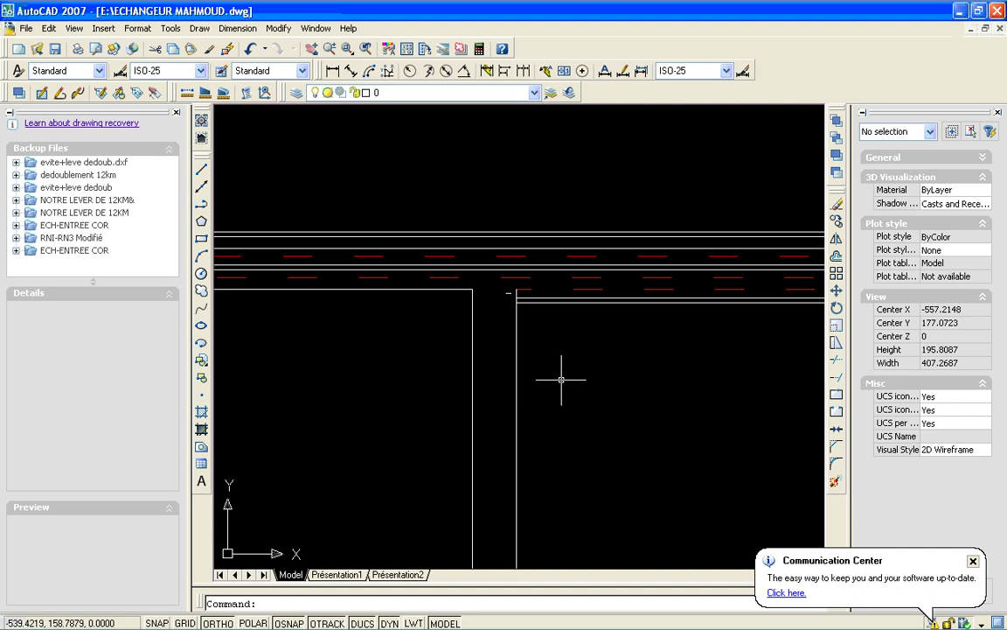
# - Start a polyline and zoom out in realtime until the loop curves appear
pyautogui.click(561, 378)
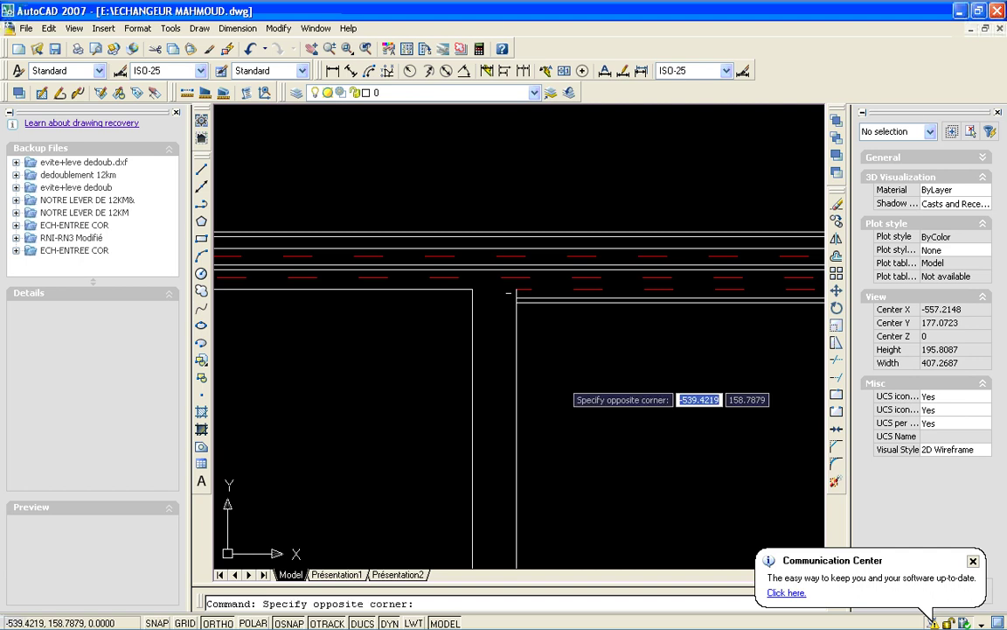
pyautogui.click(561, 379)
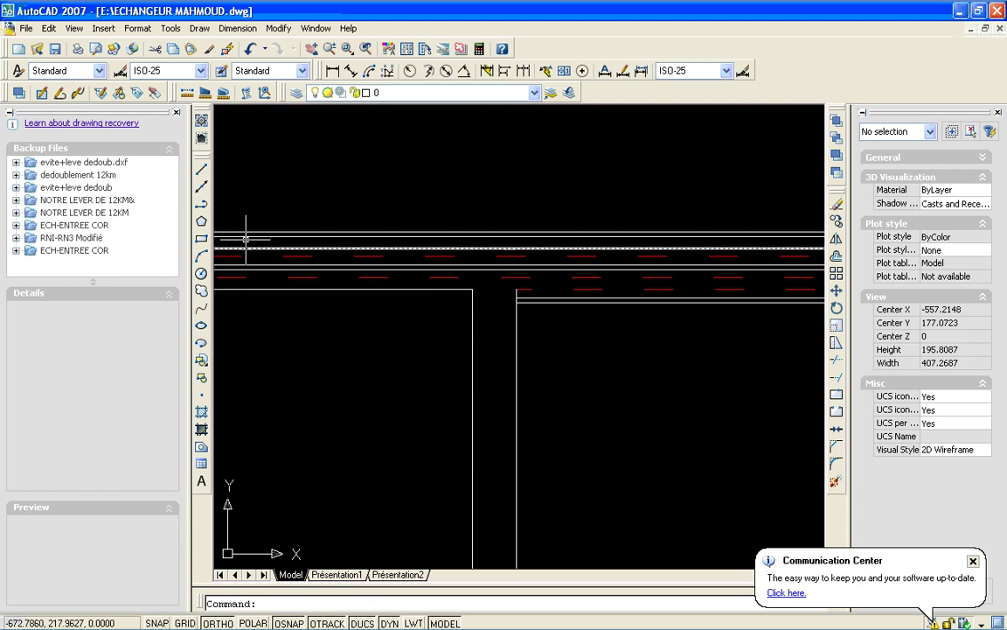
pyautogui.click(201, 206)
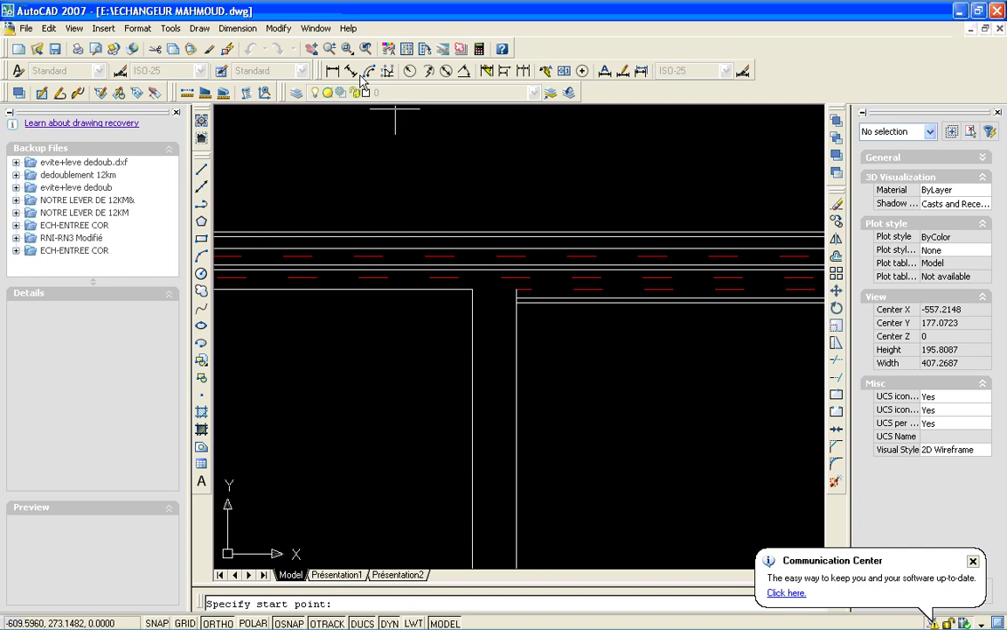
pyautogui.click(331, 51)
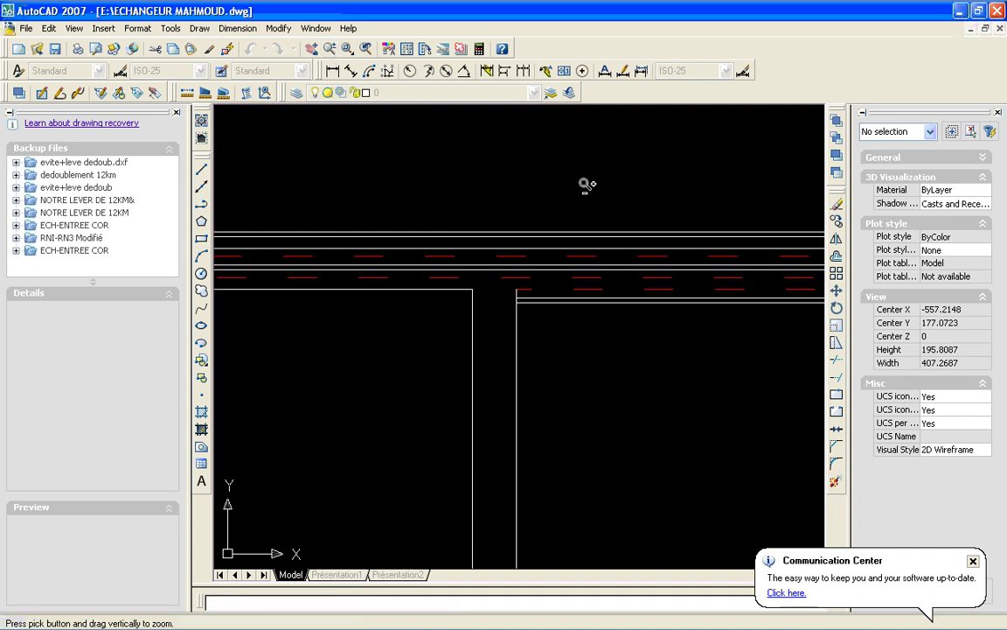
pyautogui.moveTo(578, 193)
pyautogui.mouseDown()
pyautogui.moveTo(577, 232)
pyautogui.moveTo(548, 279)
pyautogui.mouseUp()
pyautogui.moveTo(549, 227)
pyautogui.mouseDown()
pyautogui.moveTo(690, 185)
pyautogui.moveTo(731, 160)
pyautogui.mouseUp()
pyautogui.moveTo(662, 156); pyautogui.dragTo(630, 267)
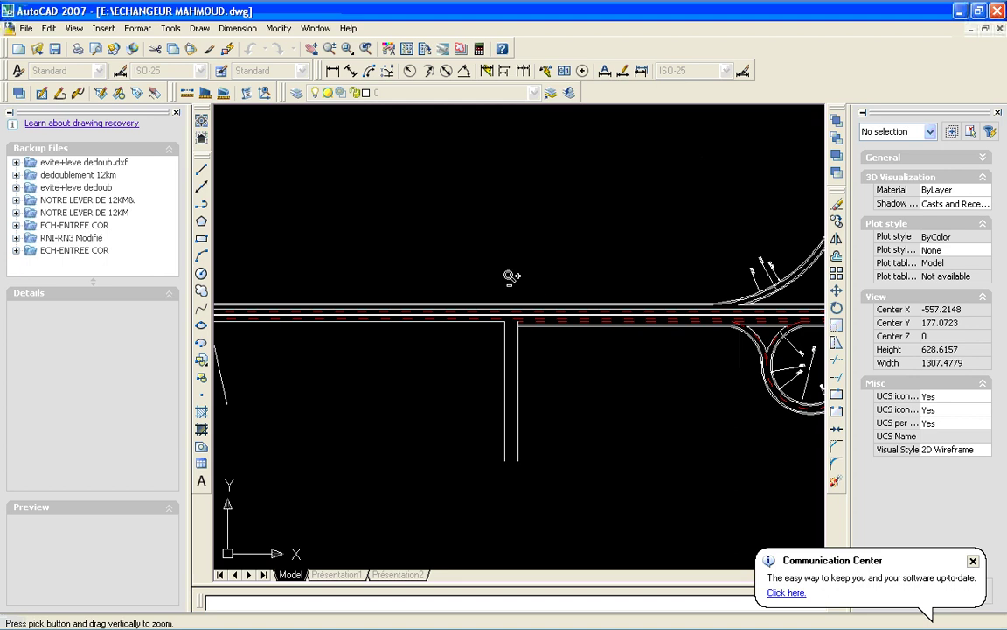
pyautogui.press('Escape')
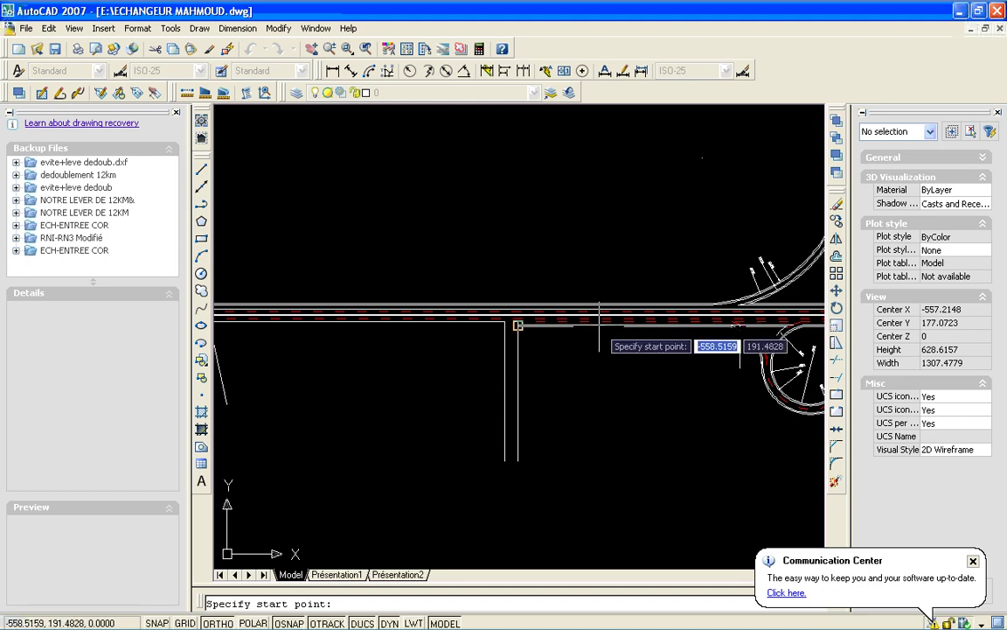
# - Offset the short vertical line beside the loop 150 units to its left
pyautogui.click(837, 257)
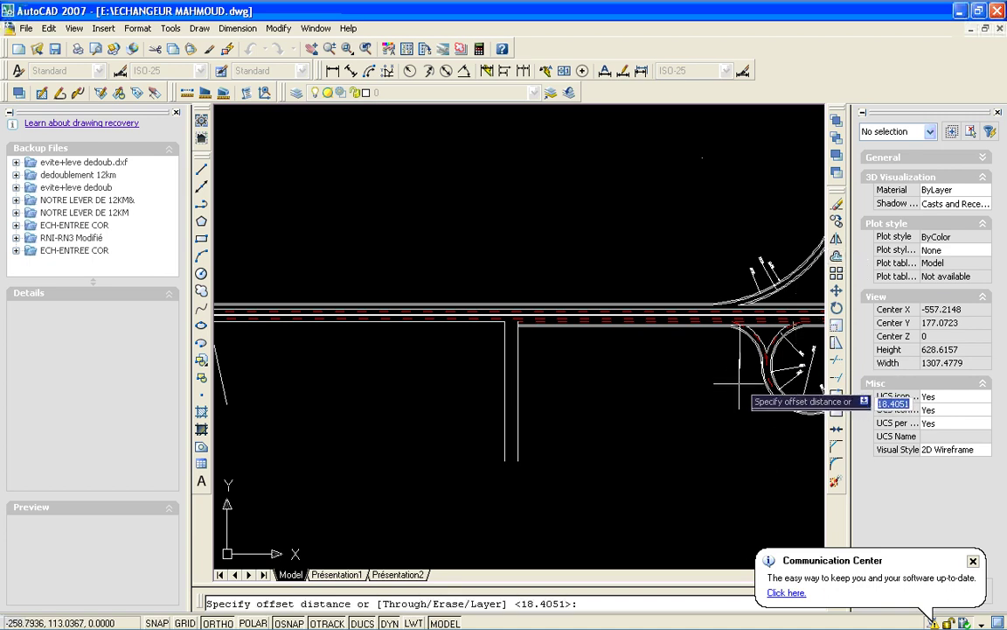
pyautogui.click(739, 330)
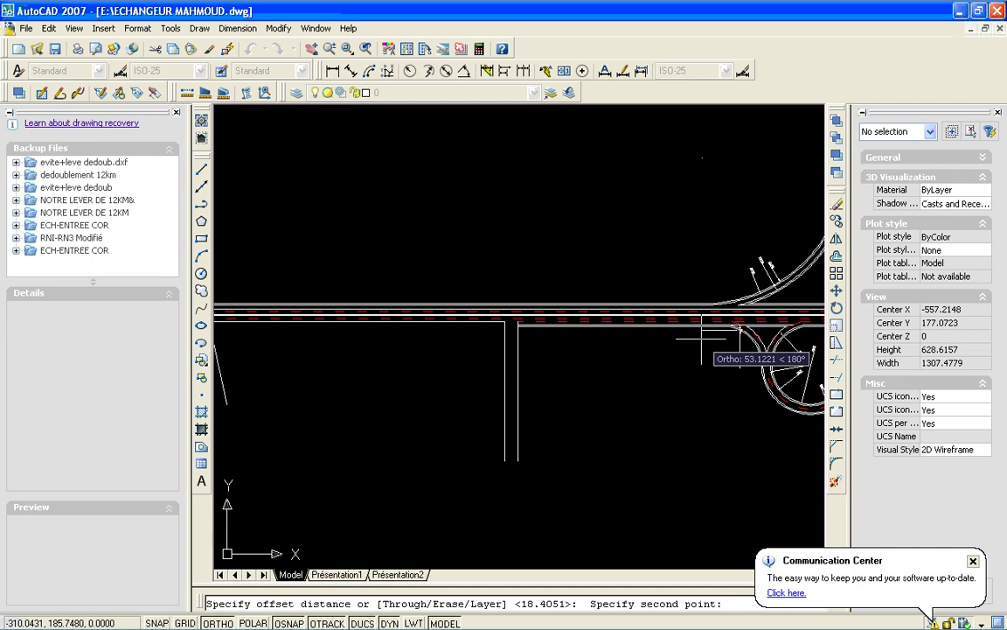
pyautogui.write('150')
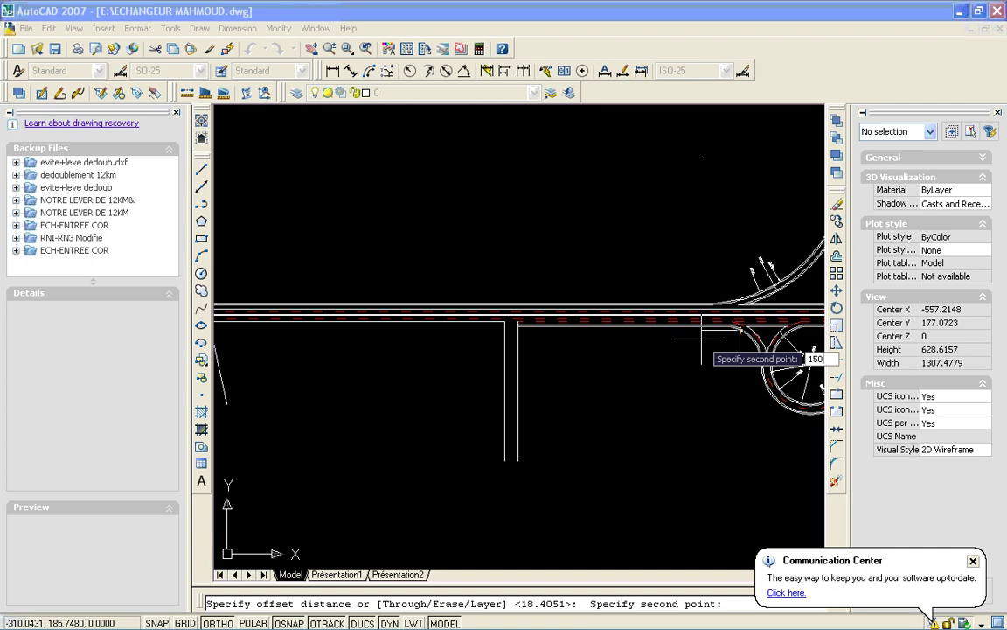
pyautogui.press('Return')
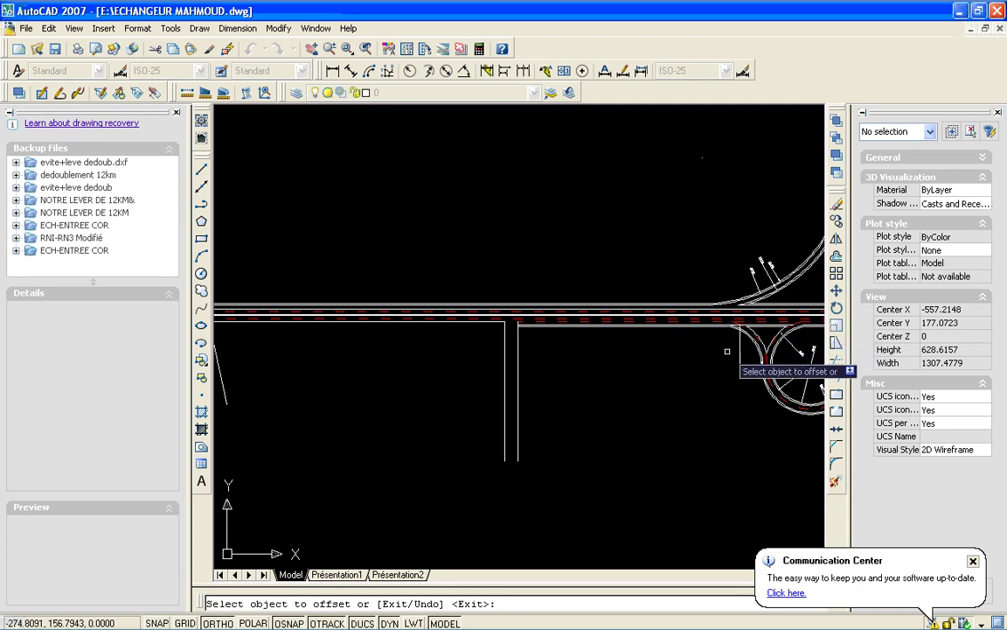
pyautogui.click(739, 354)
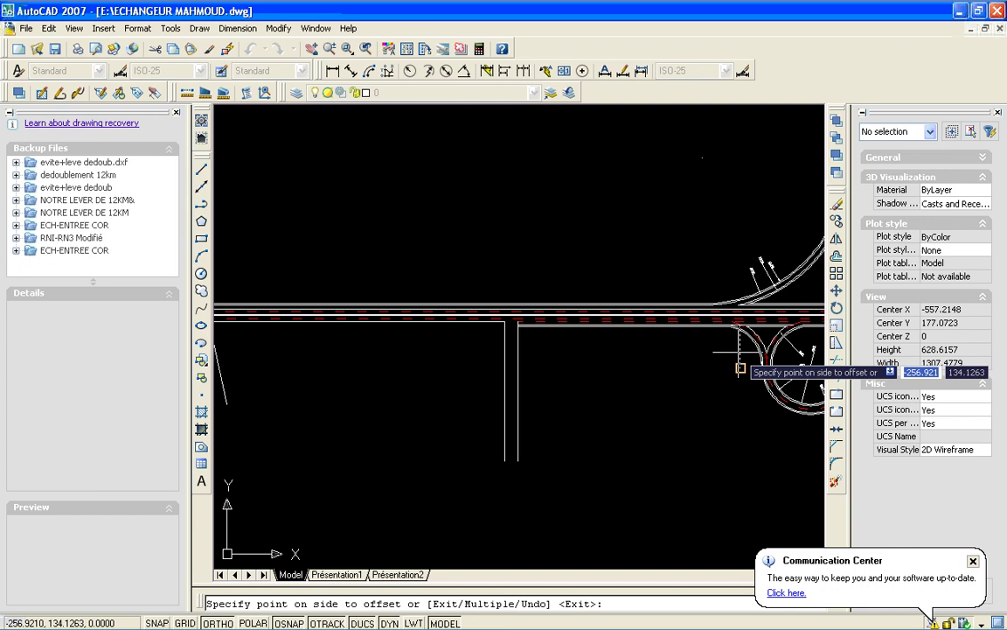
pyautogui.click(711, 352)
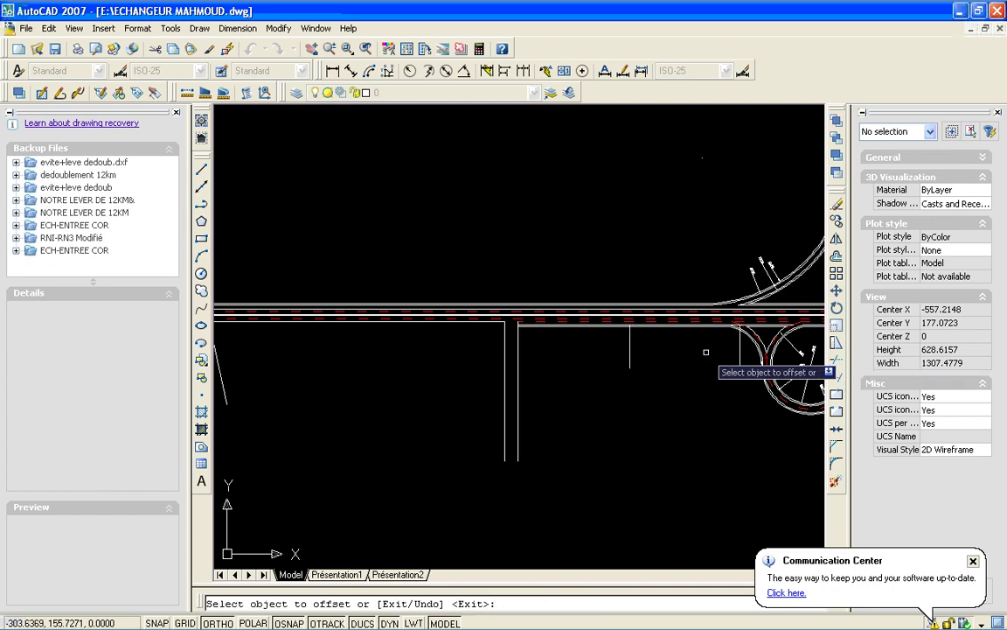
pyautogui.press('Return')
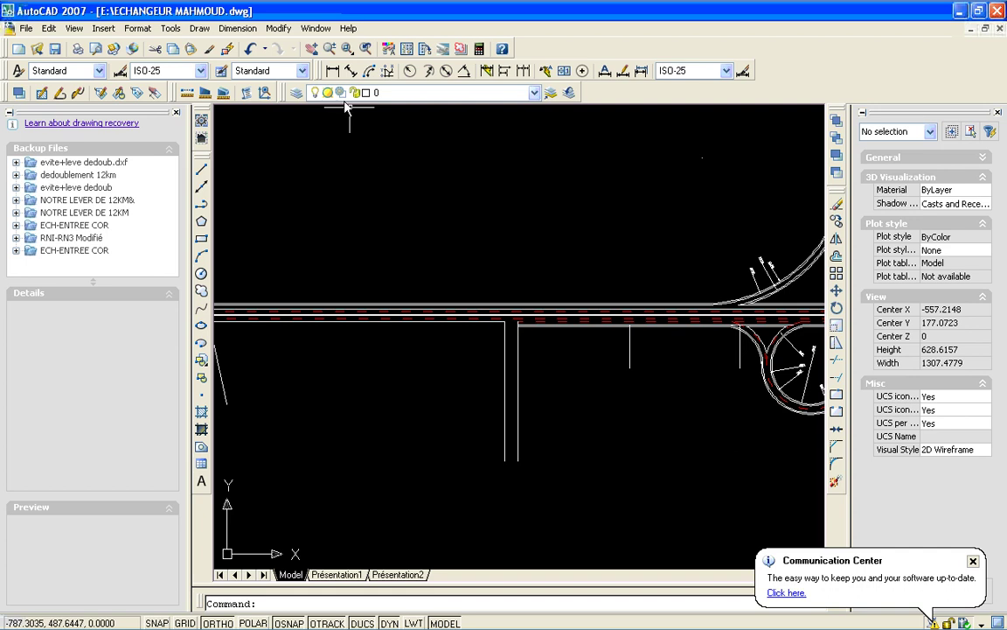
# - Zoom to a window around the ramp junction and the new vertical line
pyautogui.click(313, 48)
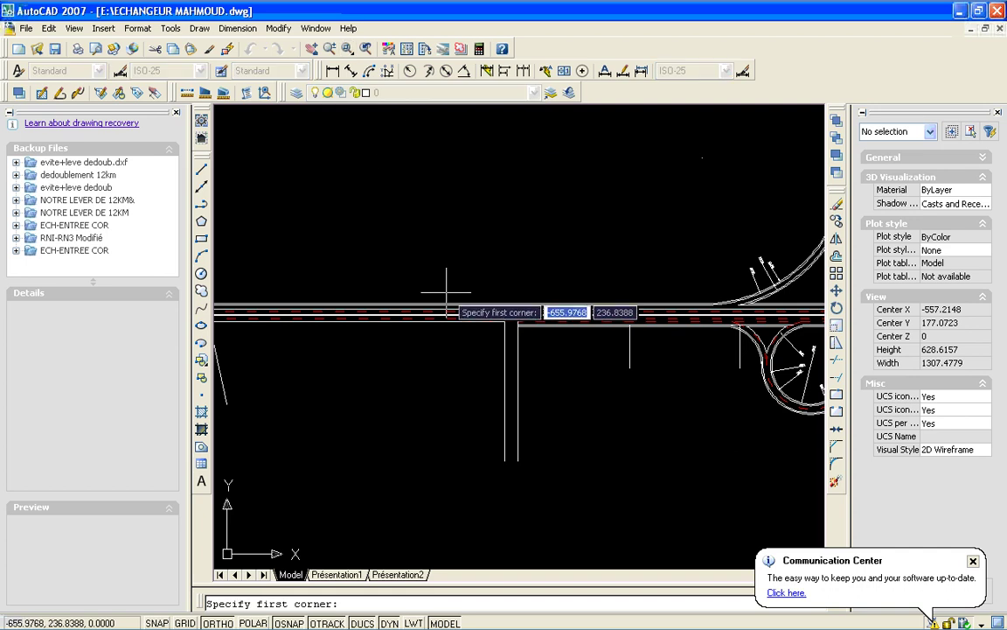
pyautogui.click(430, 232)
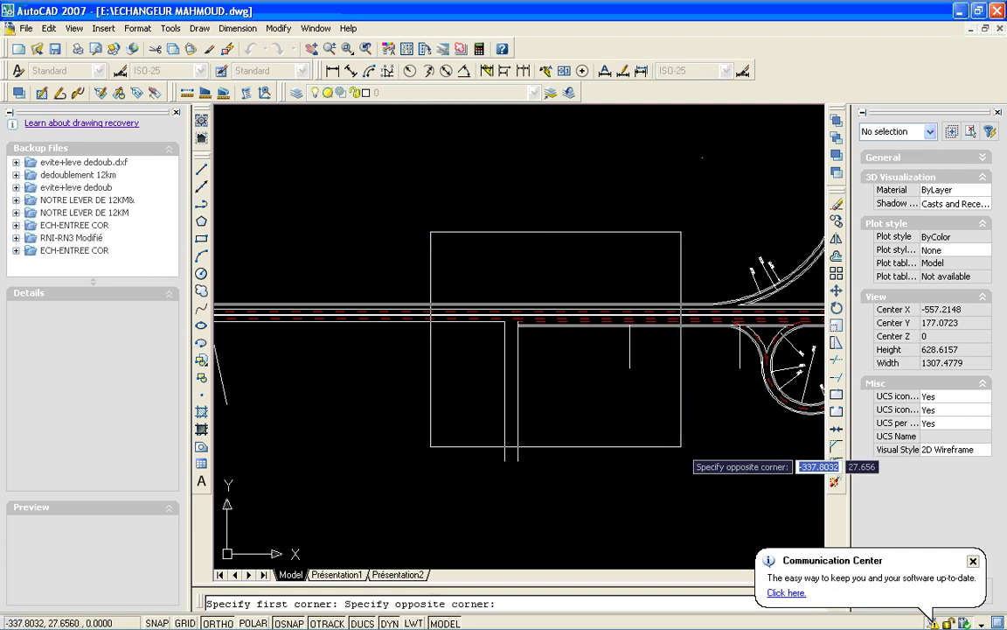
pyautogui.click(700, 447)
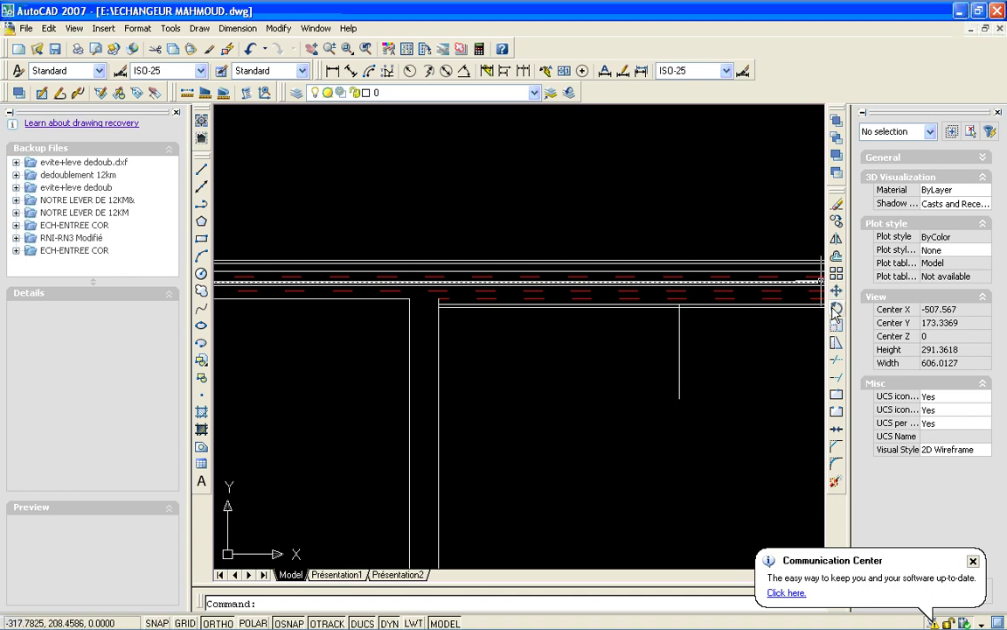
# - Extend the vertical 150-offset line to the road-edge line chosen as boundary
pyautogui.click(836, 380)
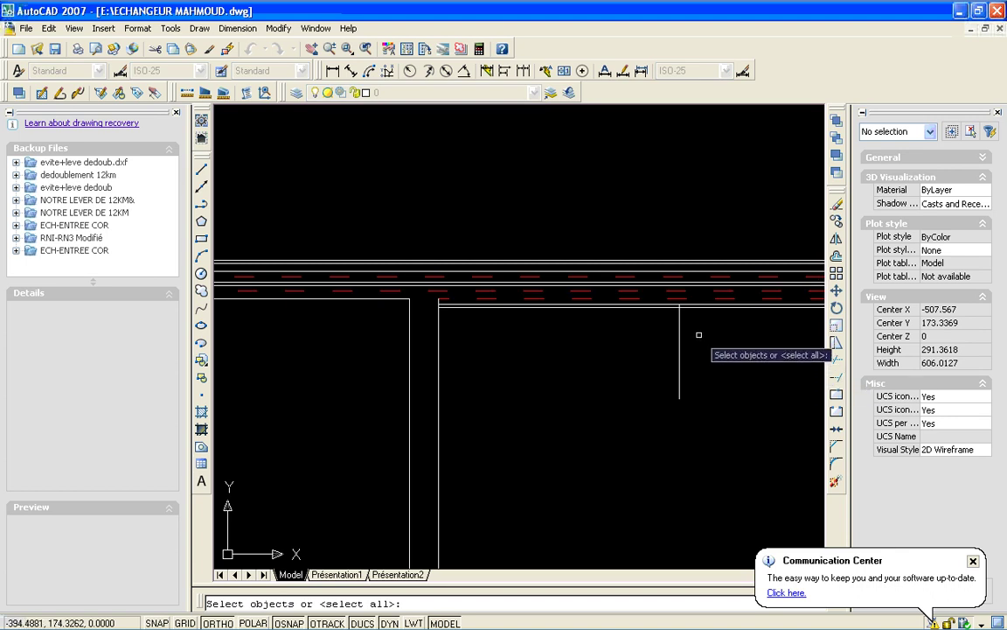
pyautogui.click(682, 298)
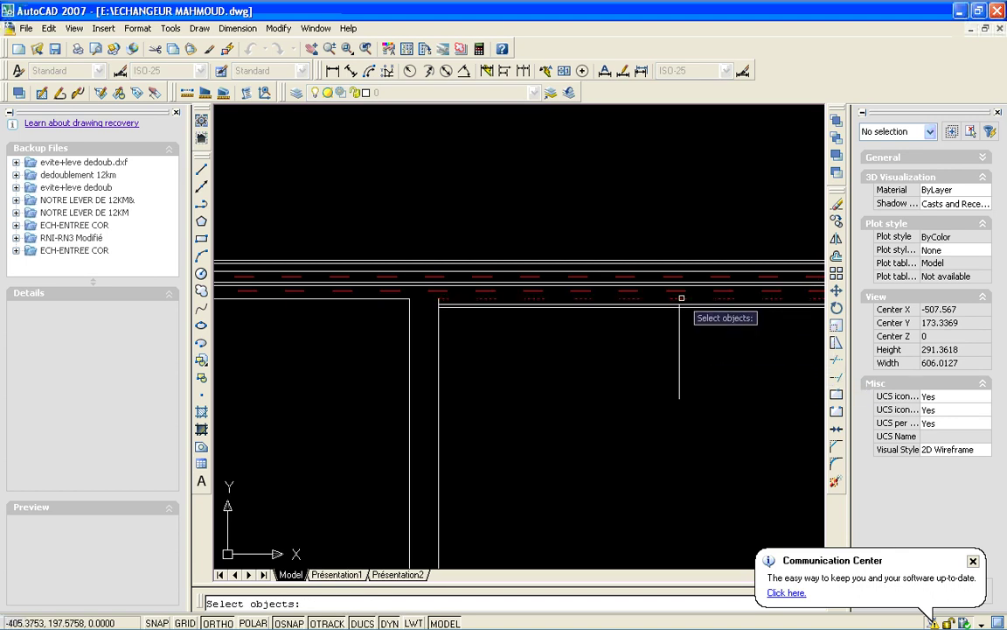
pyautogui.press('Return')
pyautogui.click(681, 320)
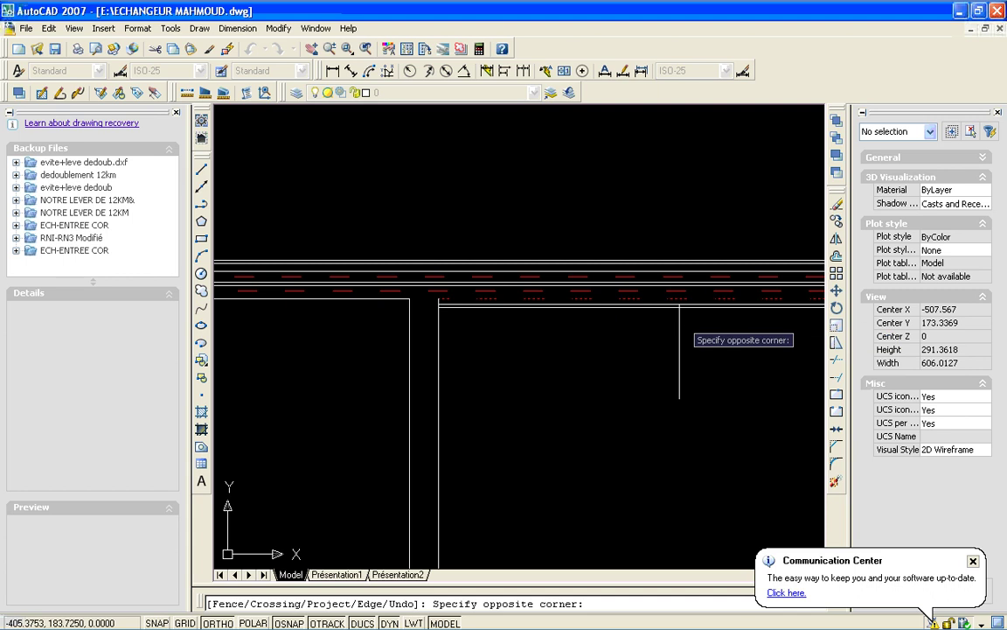
pyautogui.click(676, 317)
pyautogui.click(673, 322)
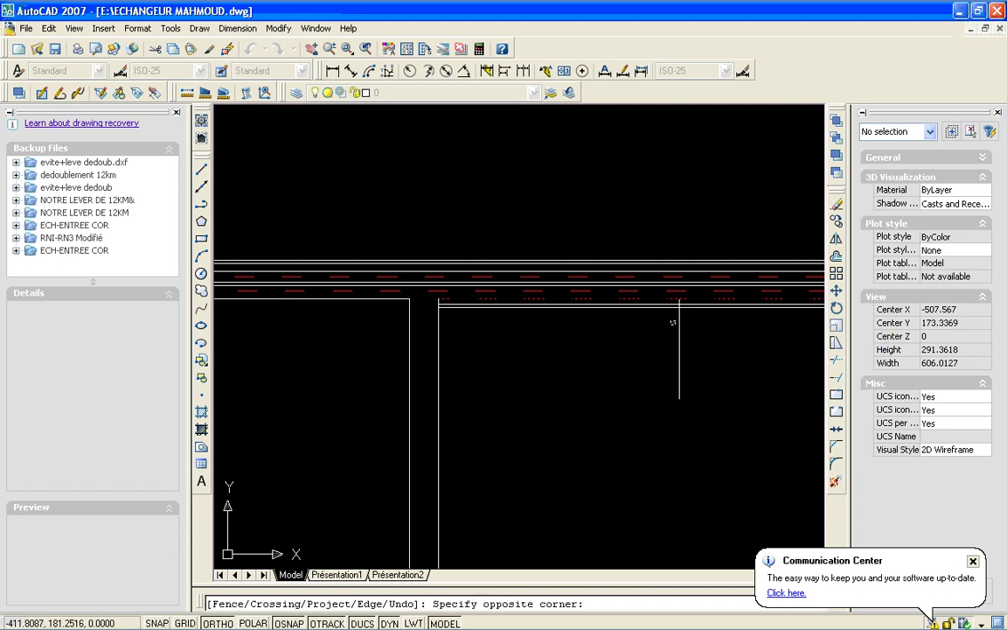
pyautogui.press('Escape')
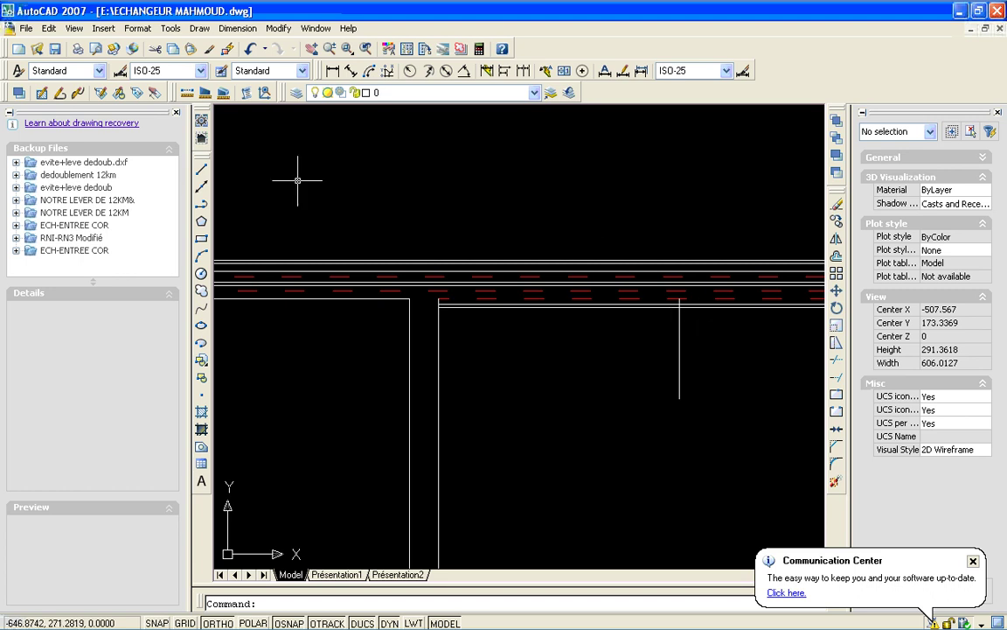
pyautogui.click(207, 204)
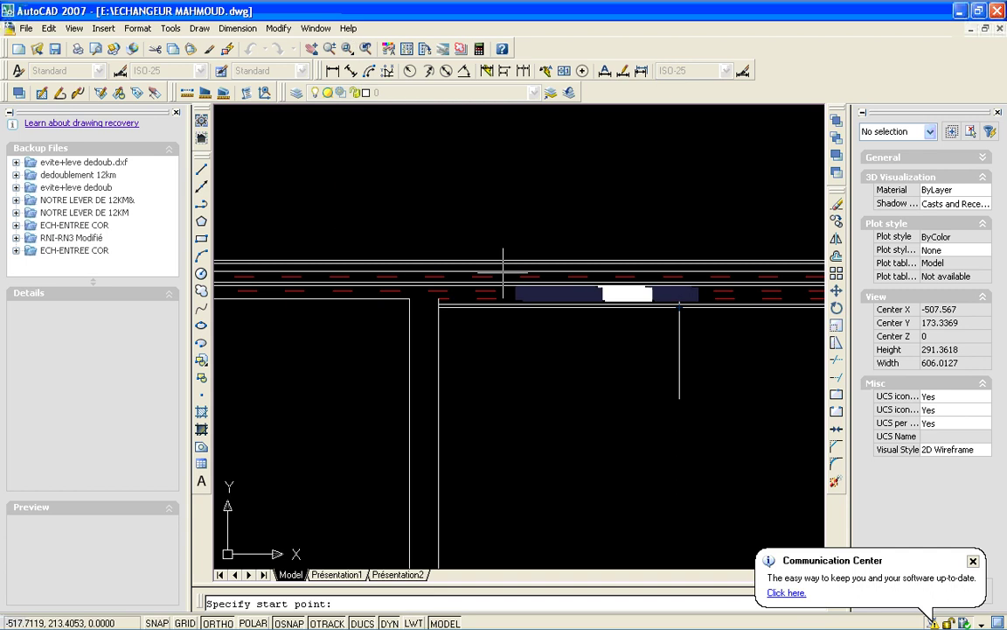
# - Zoom in on the junction of the ramp and the highway
pyautogui.click(589, 184)
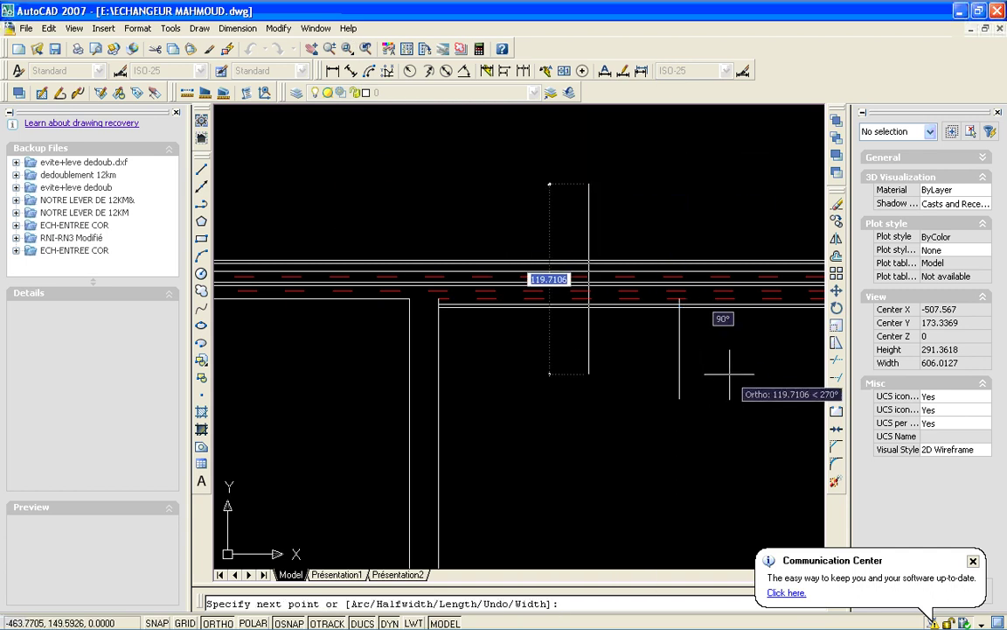
pyautogui.press('Escape')
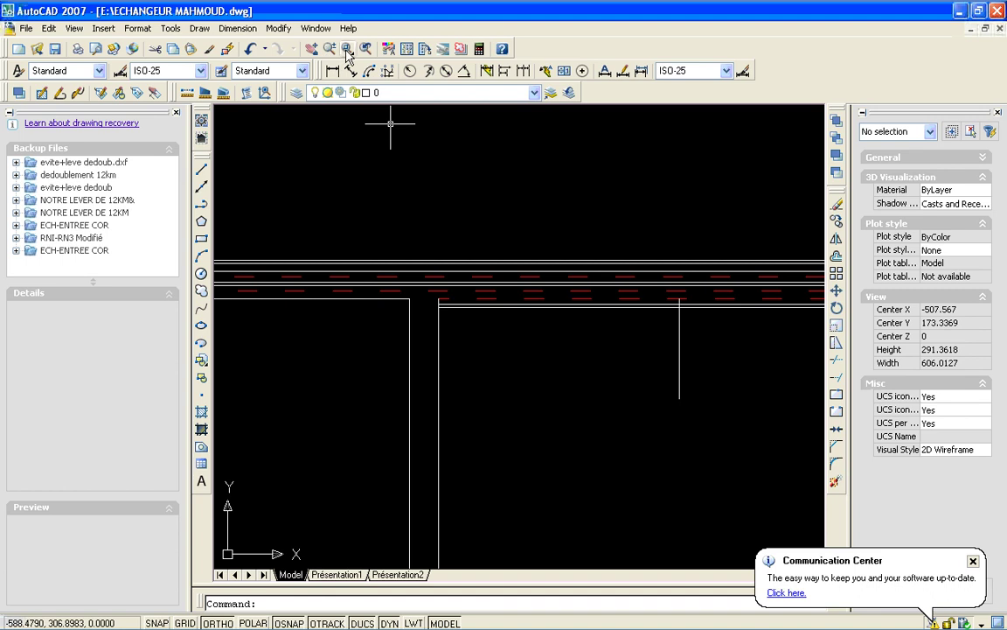
pyautogui.click(347, 51)
pyautogui.click(589, 251)
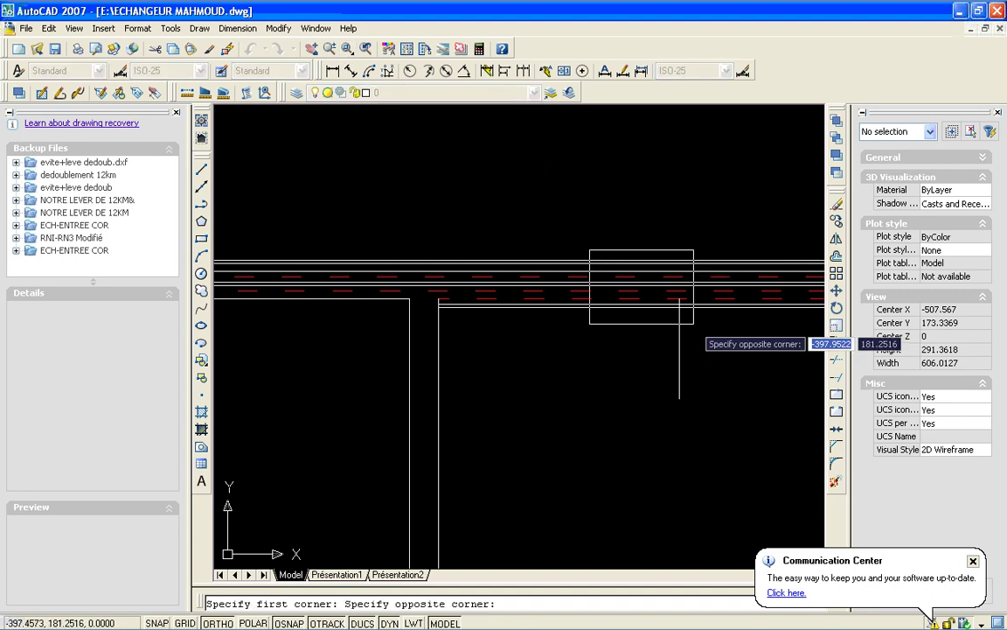
pyautogui.click(713, 322)
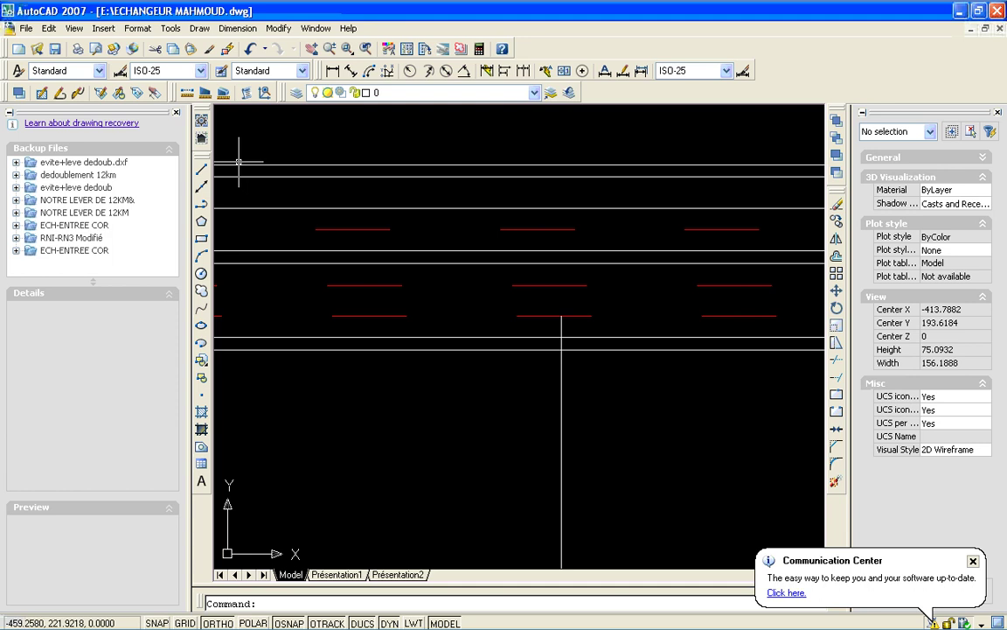
# - Draw the sloping polyline from the ramp junction along the highway edge to the vertical line
pyautogui.click(203, 204)
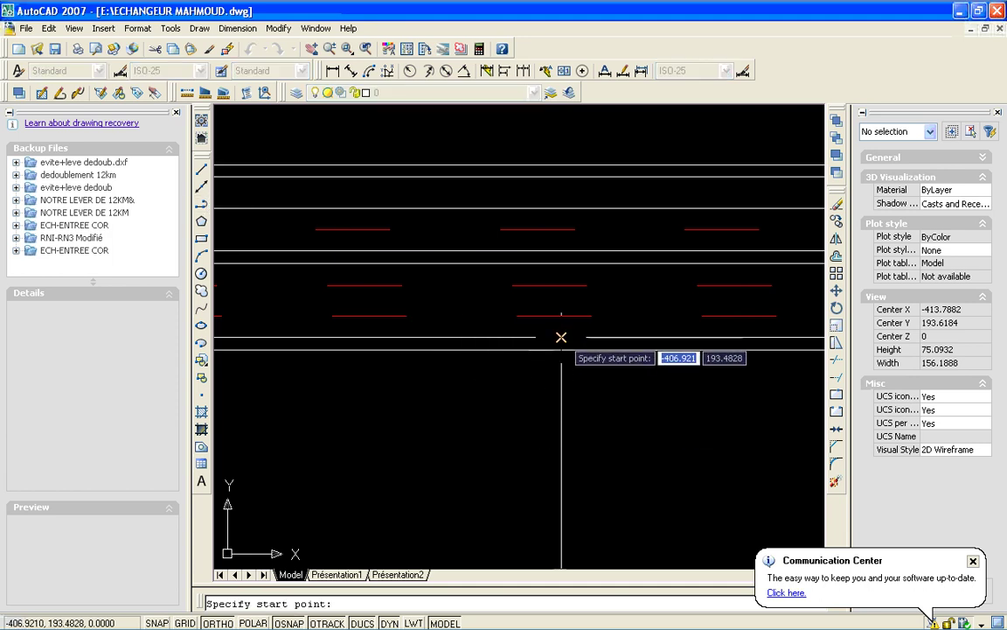
pyautogui.click(561, 338)
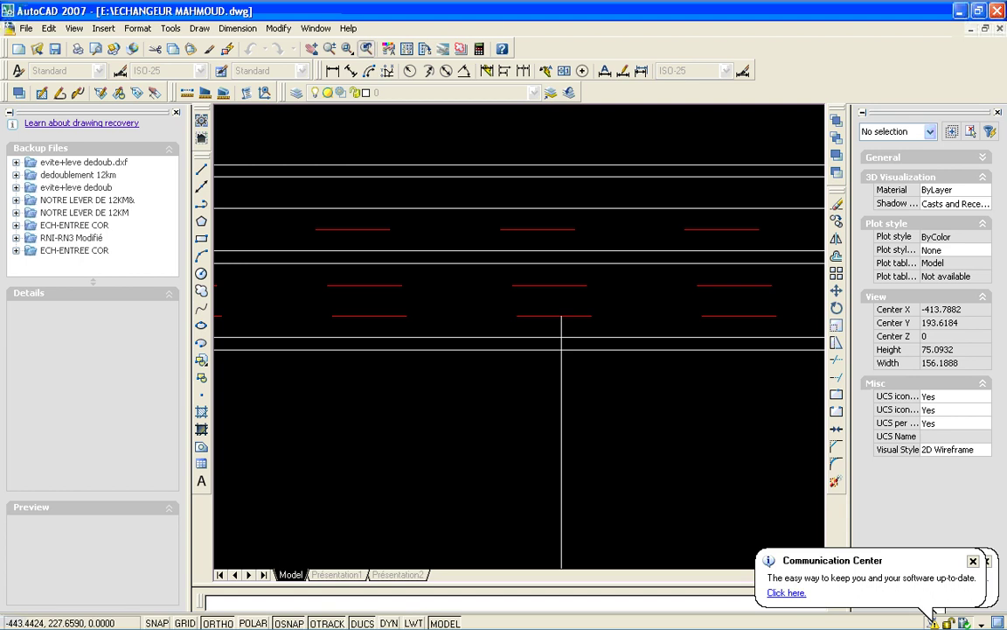
pyautogui.click(201, 203)
pyautogui.click(561, 315)
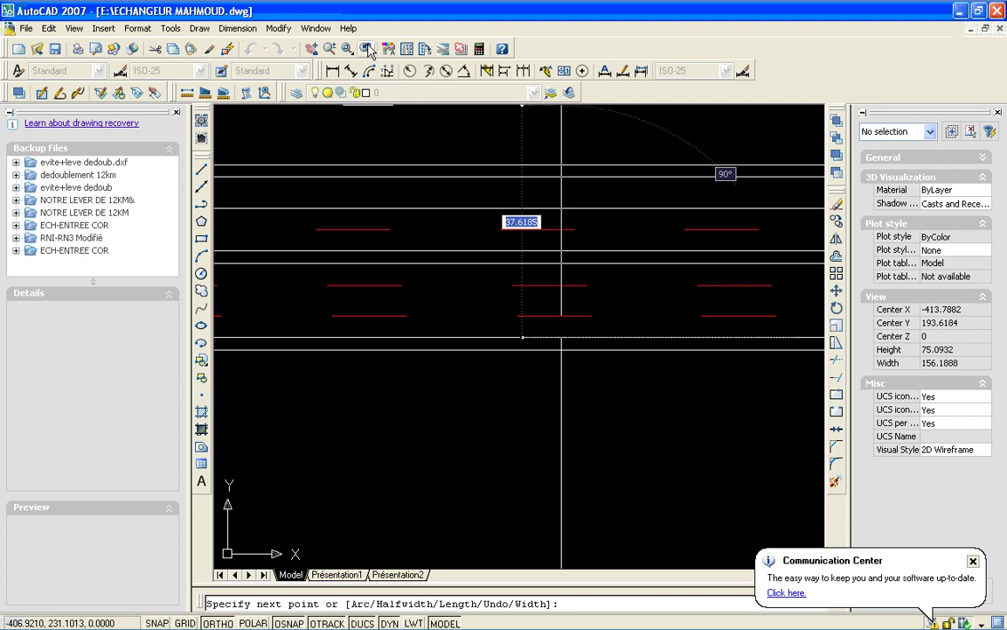
pyautogui.click(368, 49)
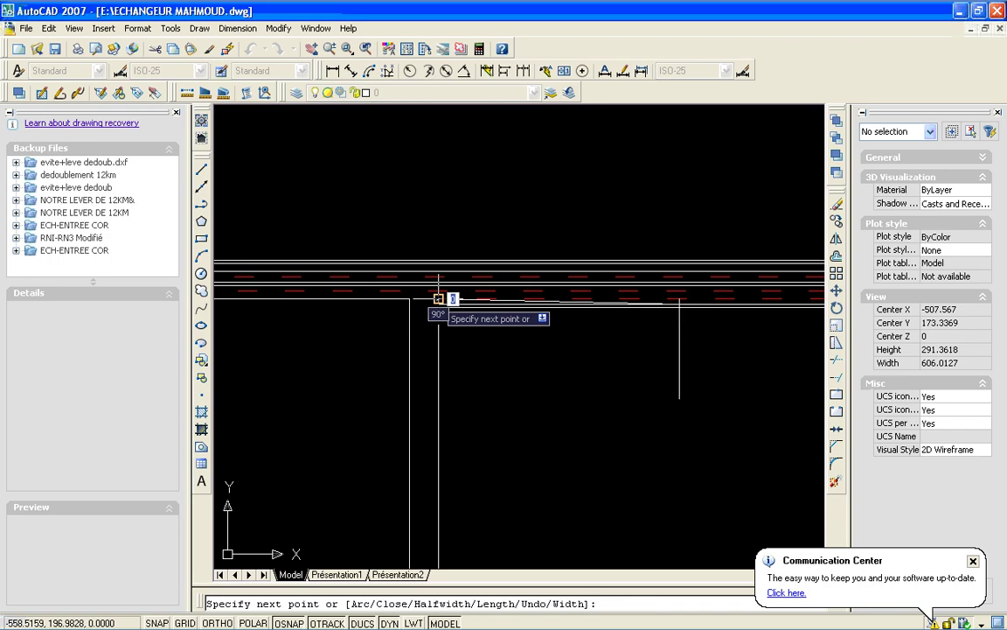
pyautogui.press('Return')
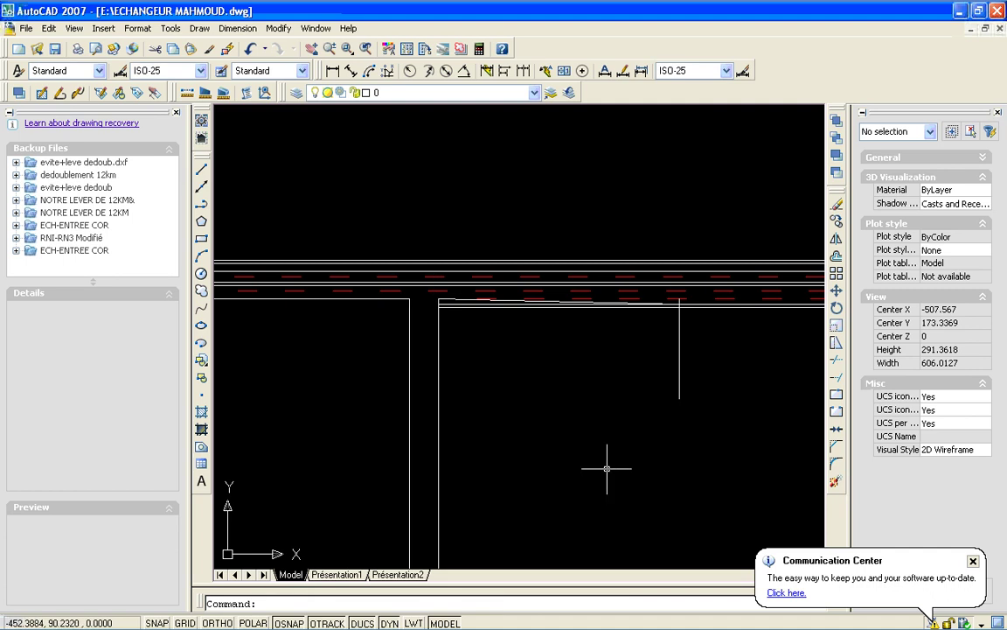
# - Zoom in where the sloping line meets the highway edge
pyautogui.click(836, 464)
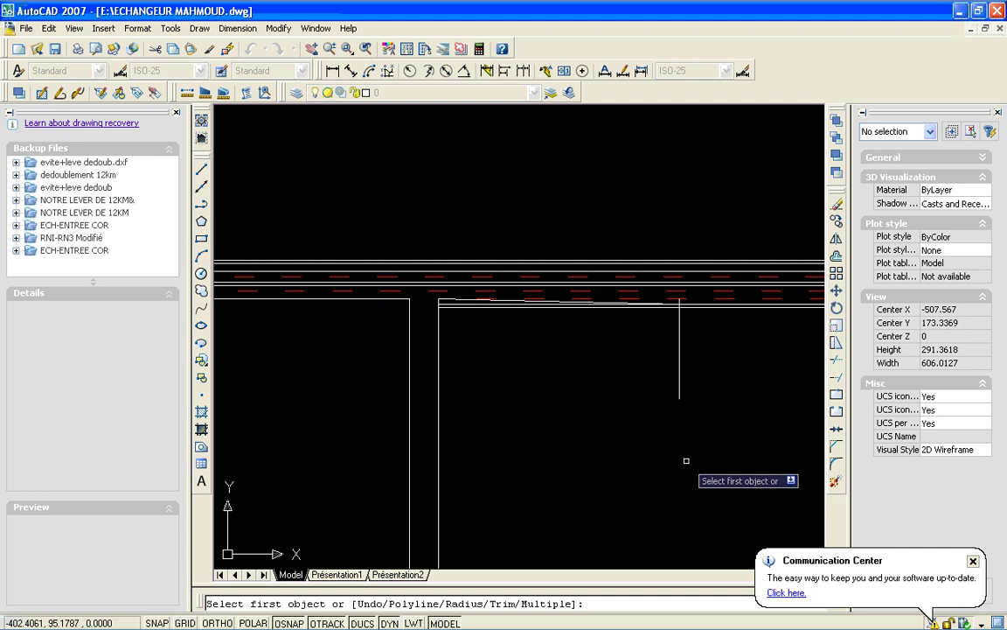
pyautogui.press('Escape')
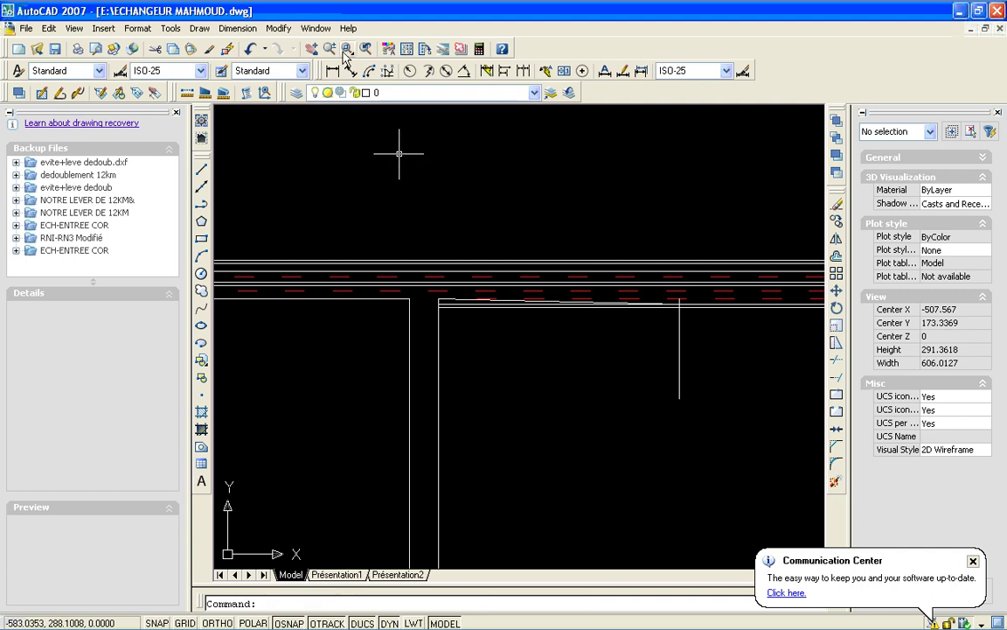
pyautogui.click(346, 49)
pyautogui.click(582, 207)
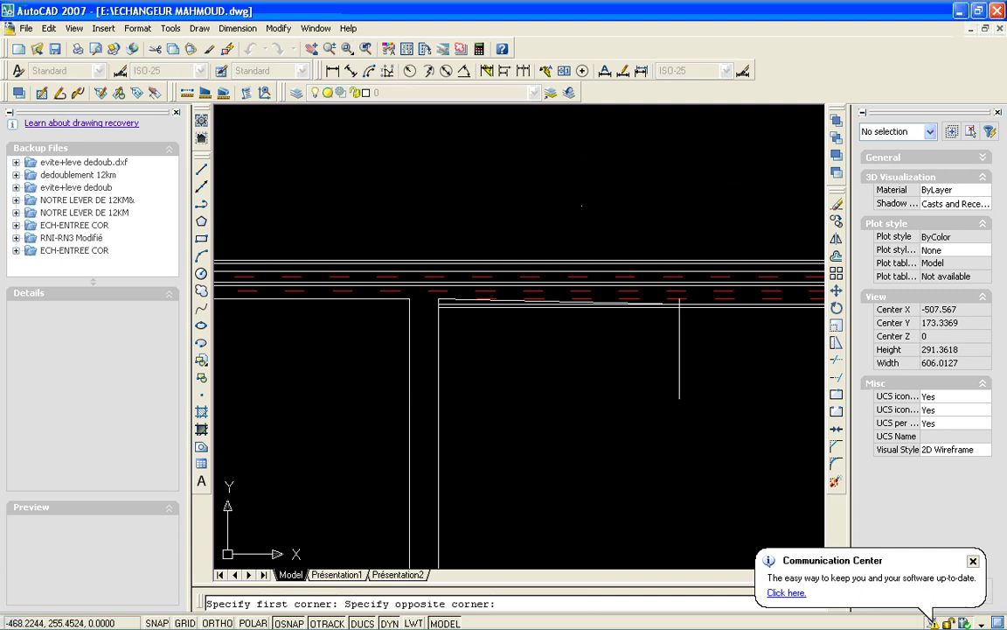
pyautogui.click(687, 336)
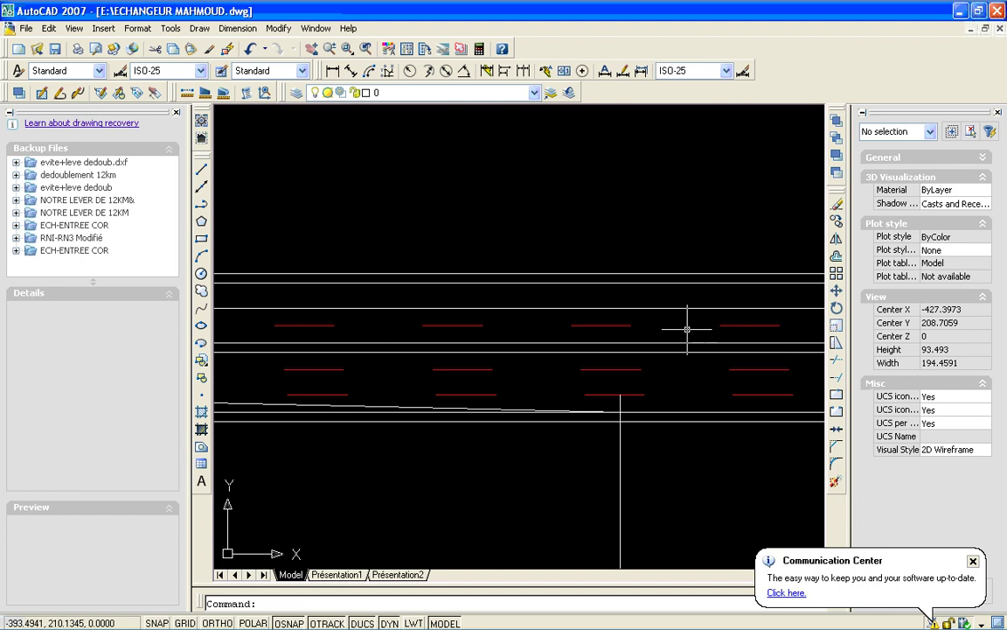
# - Fillet the highway edge and sloping ramp line with radius 250, then select both
pyautogui.click(836, 465)
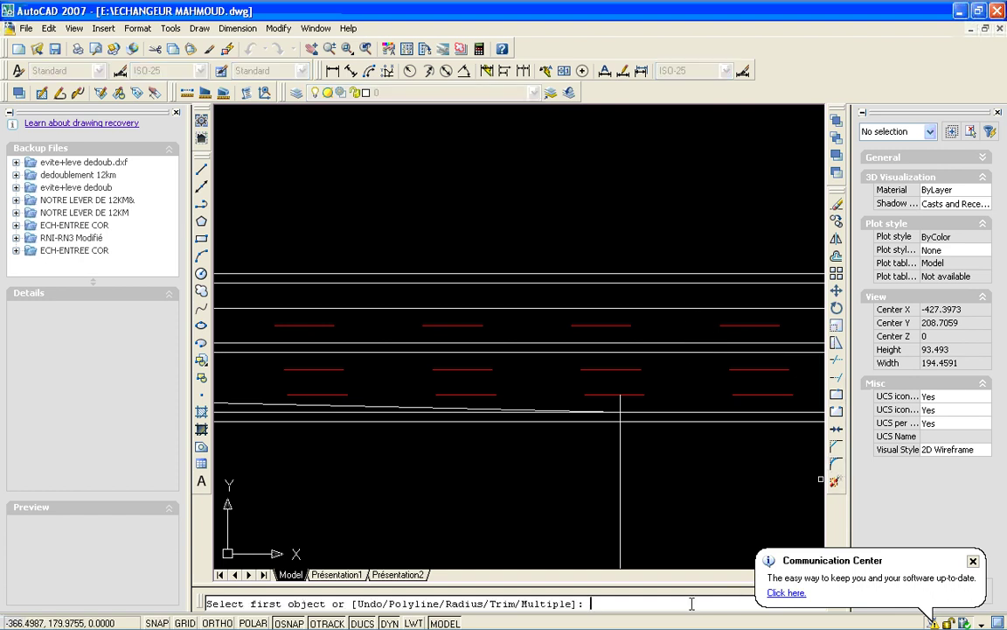
pyautogui.write('r')
pyautogui.press('Return')
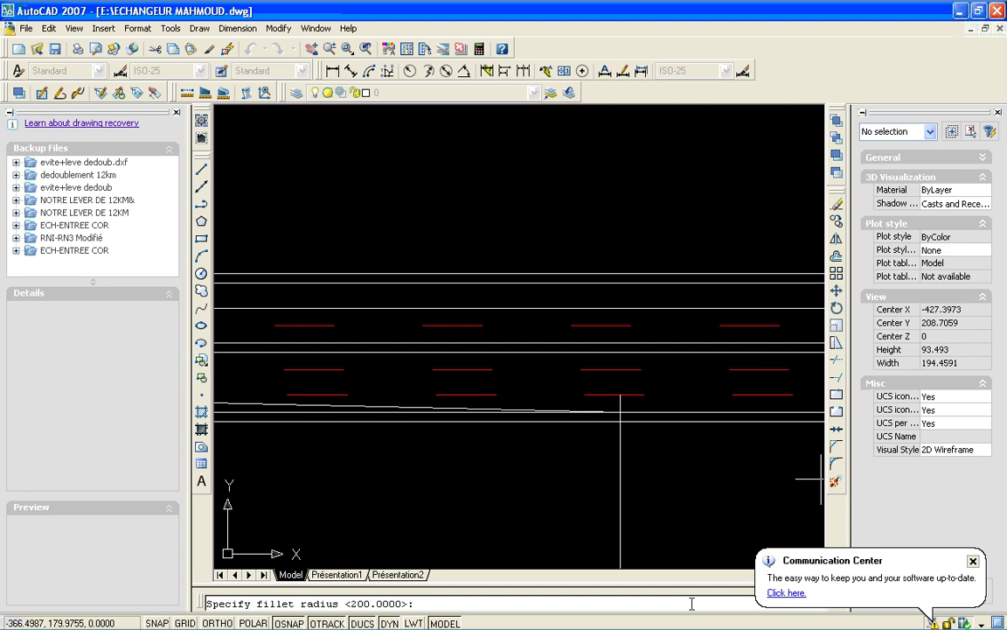
pyautogui.write('259')
pyautogui.press('BackSpace')
pyautogui.write('0')
pyautogui.press('Return')
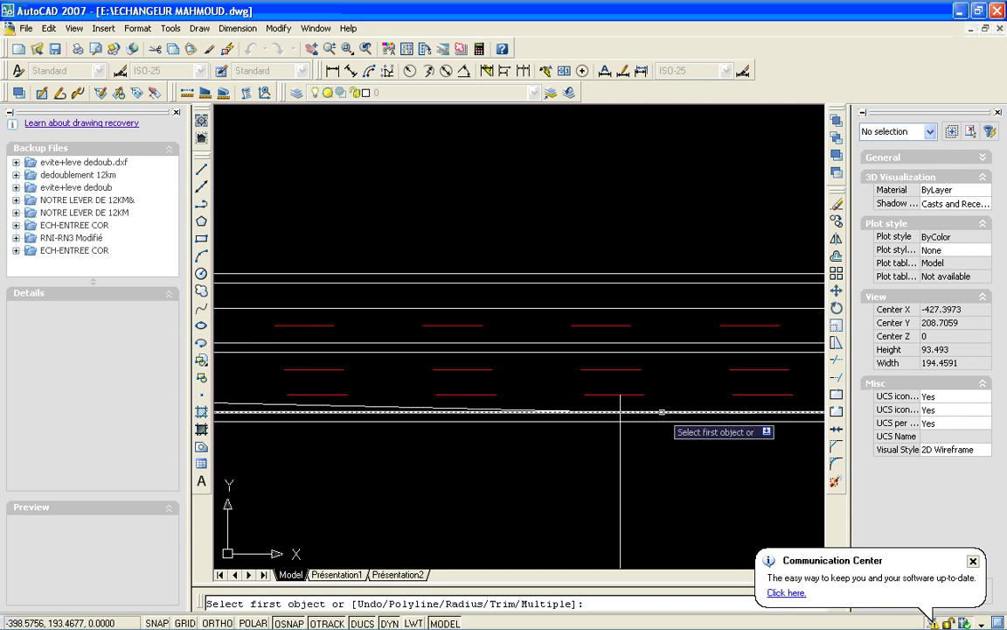
pyautogui.click(662, 411)
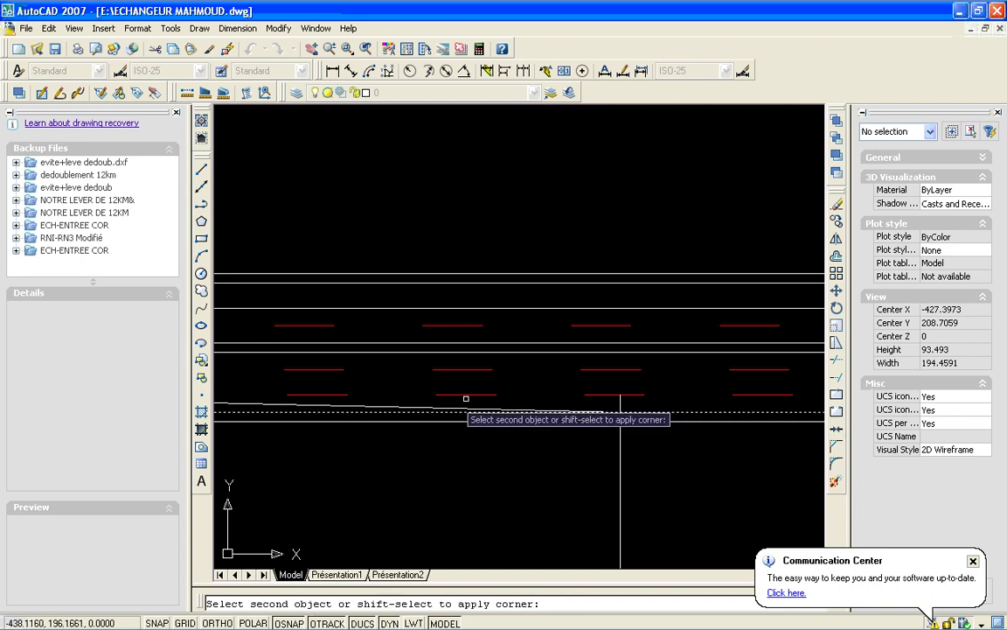
pyautogui.click(404, 406)
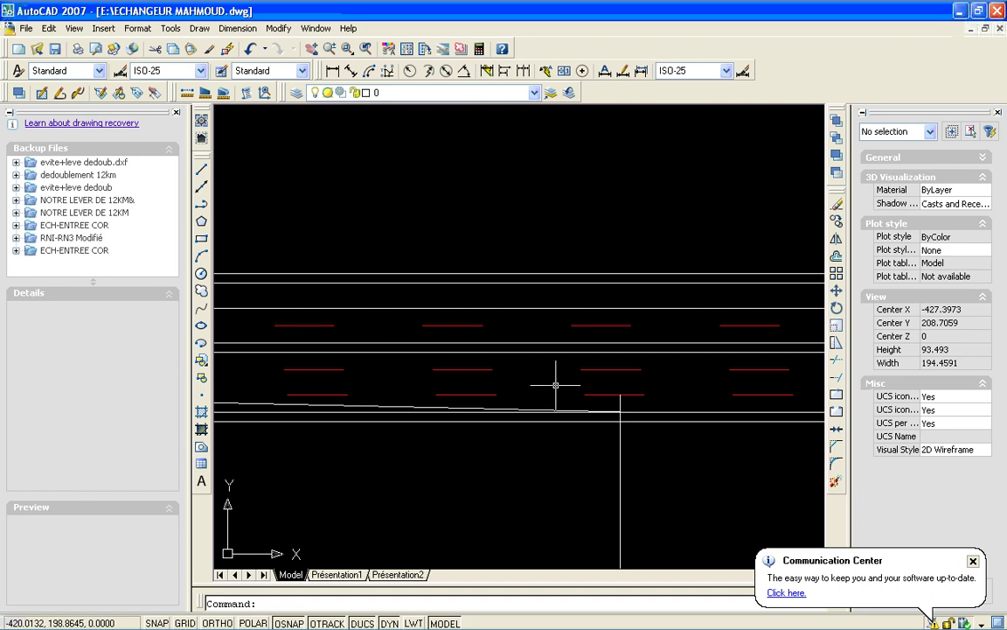
pyautogui.click(666, 413)
pyautogui.click(613, 404)
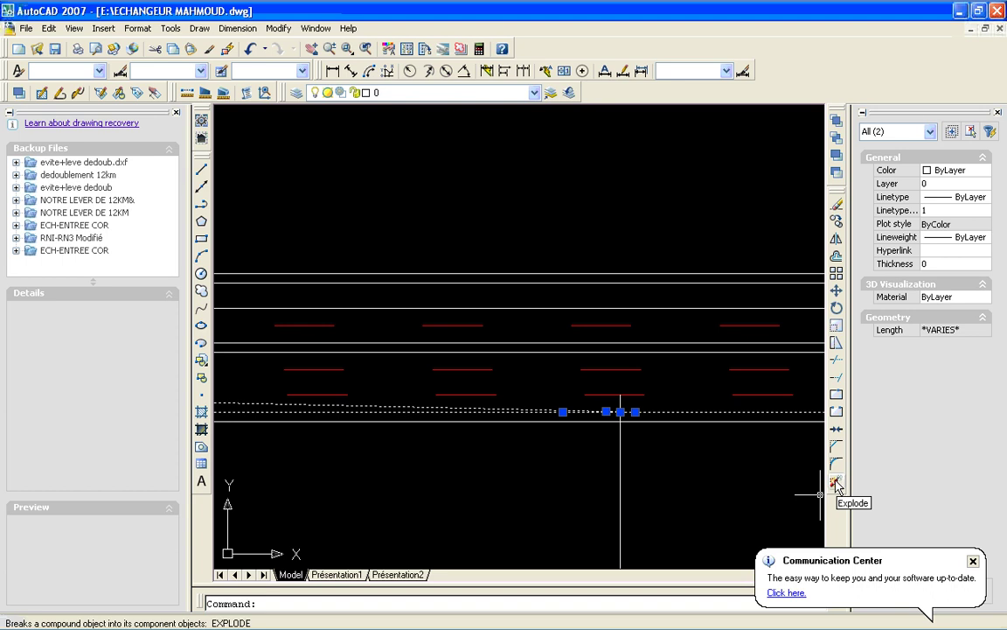
# - Explode the filleted selection and delete the extra highway-edge polyline piece
pyautogui.click(836, 484)
pyautogui.click(726, 411)
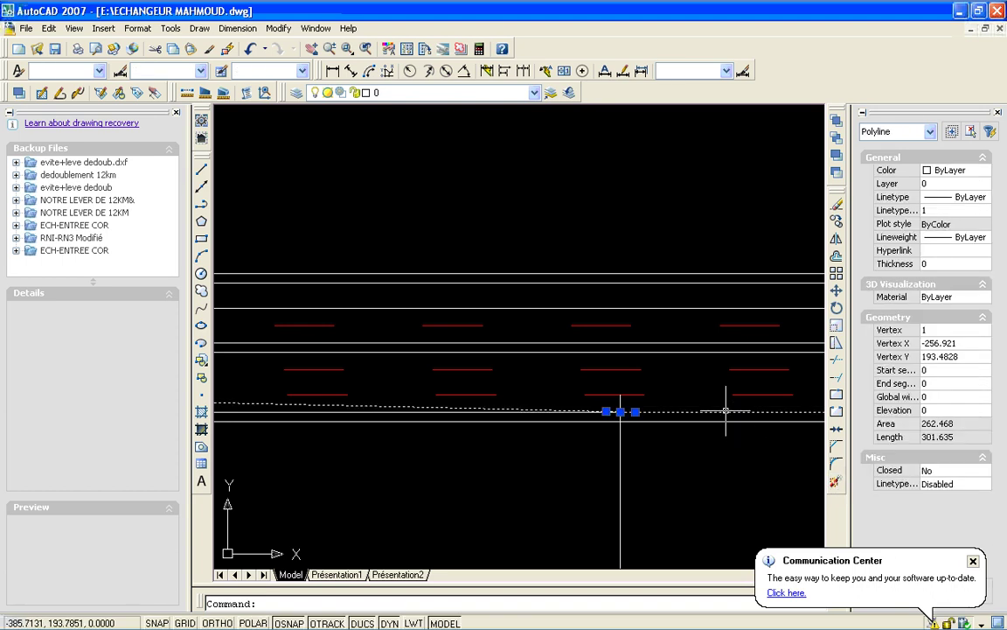
pyautogui.press('Delete')
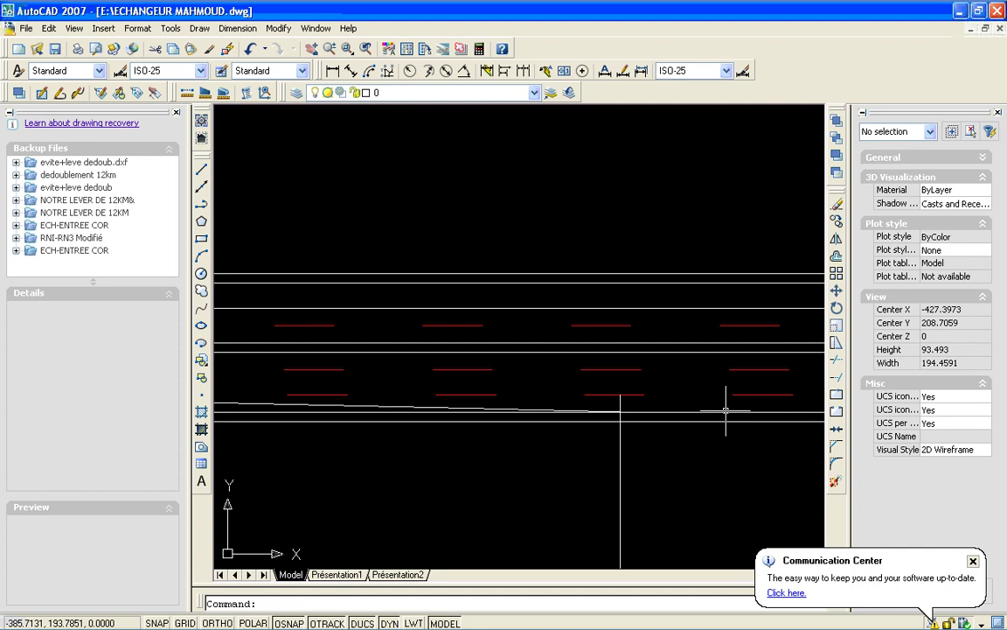
# - Zoom in on the fillet junction and explode the horizontal polyline into pieces
pyautogui.click(348, 48)
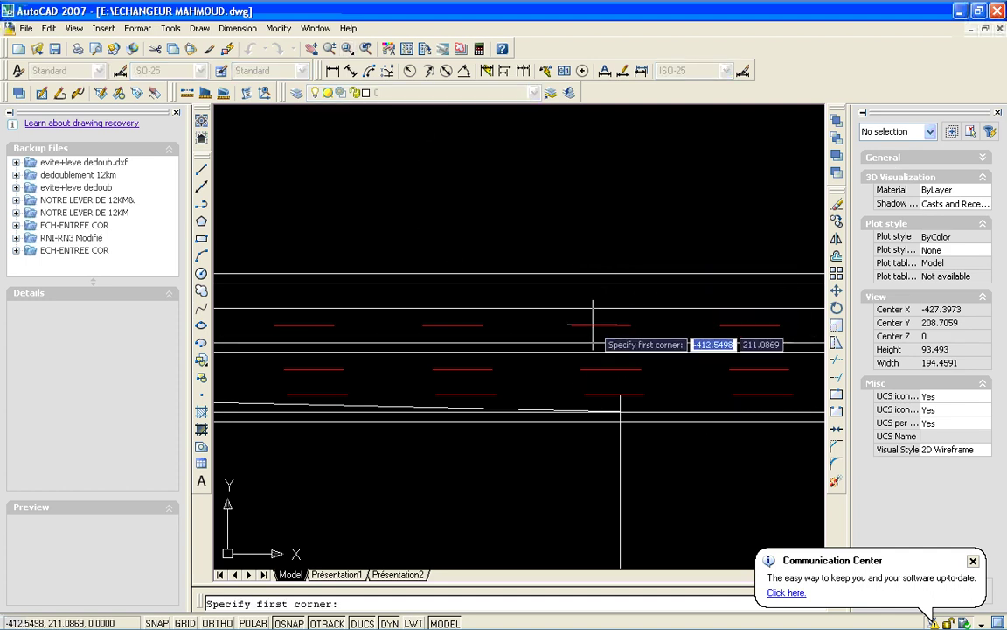
pyautogui.click(556, 335)
pyautogui.click(694, 462)
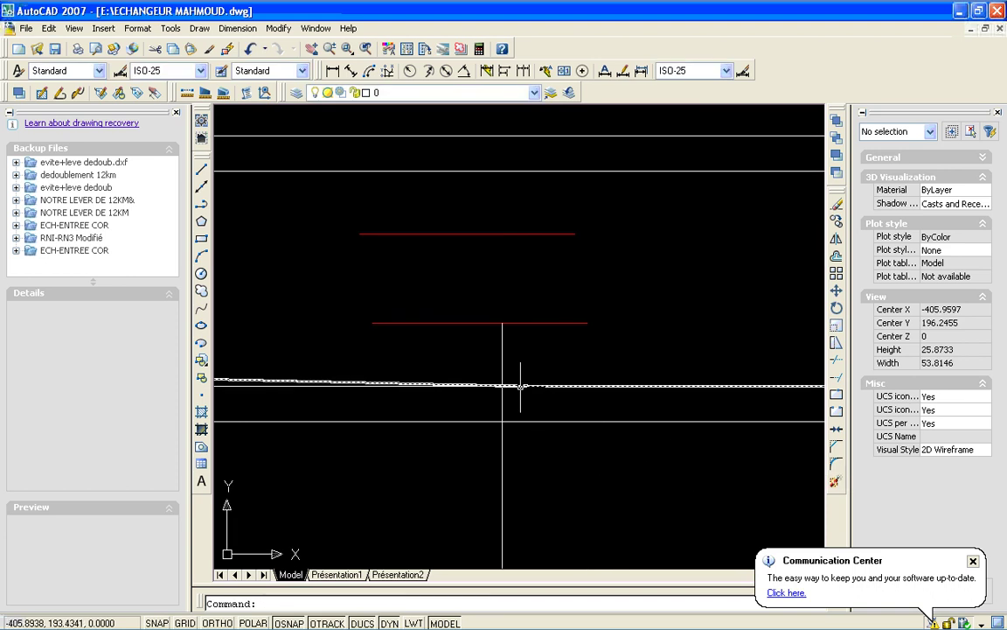
pyautogui.click(521, 385)
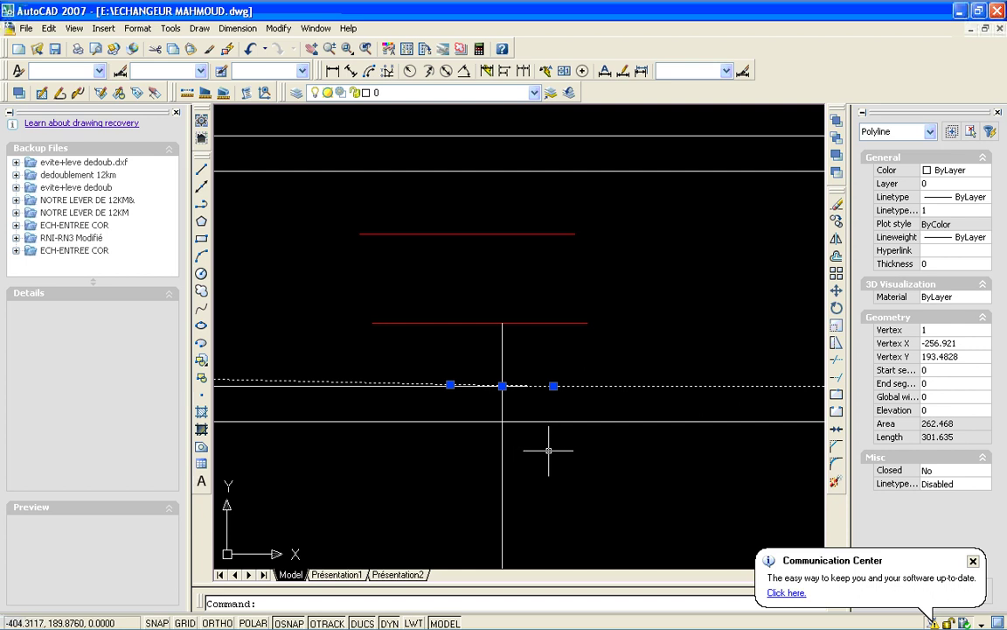
pyautogui.click(835, 483)
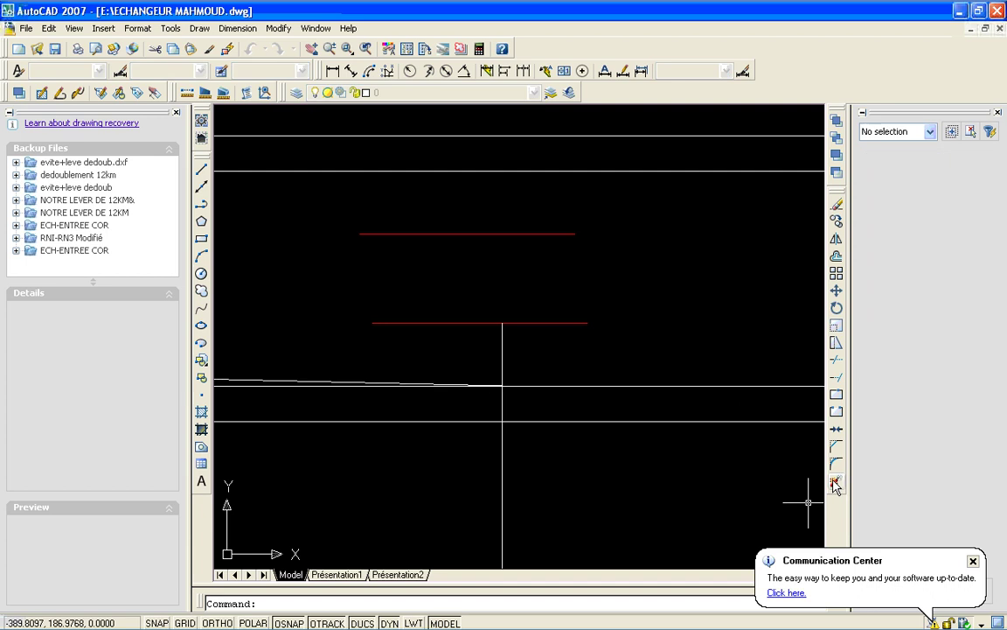
pyautogui.click(502, 383)
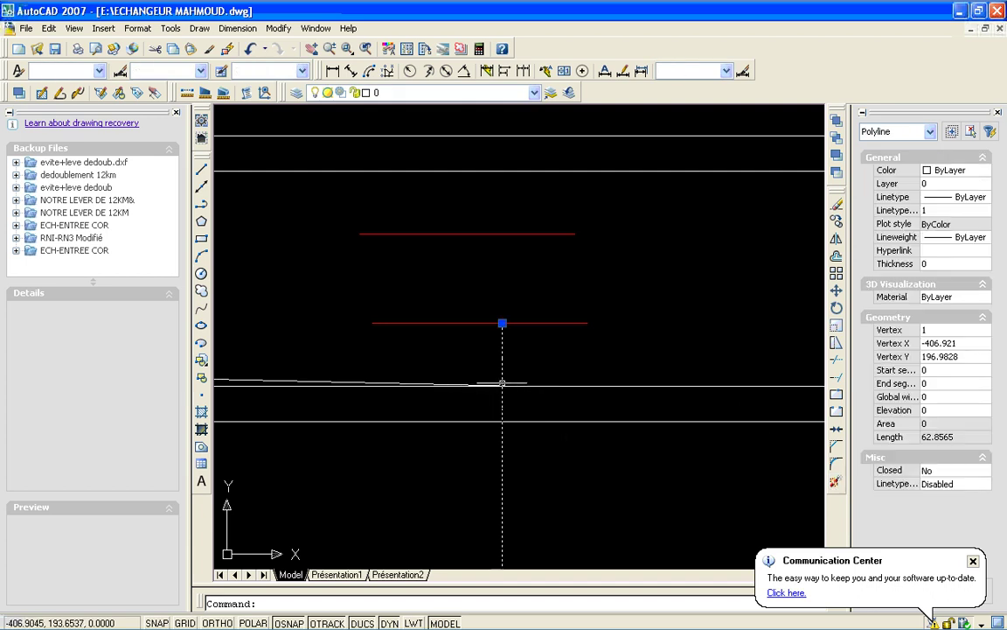
pyautogui.click(493, 385)
# - Select the fillet arc alone and set its radius to 400 in Properties
pyautogui.press('Escape')
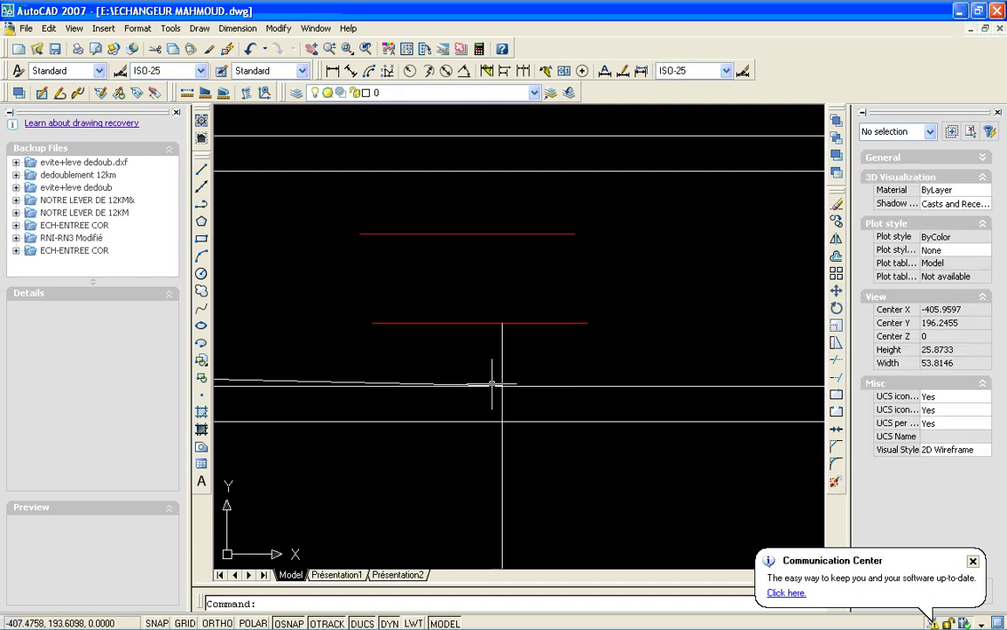
pyautogui.click(493, 385)
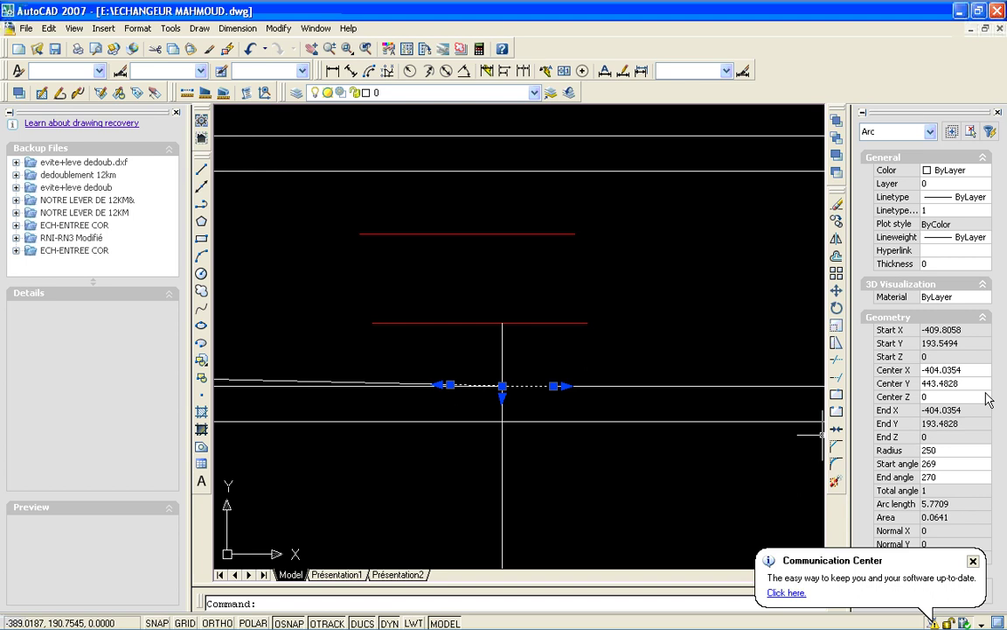
pyautogui.click(940, 450)
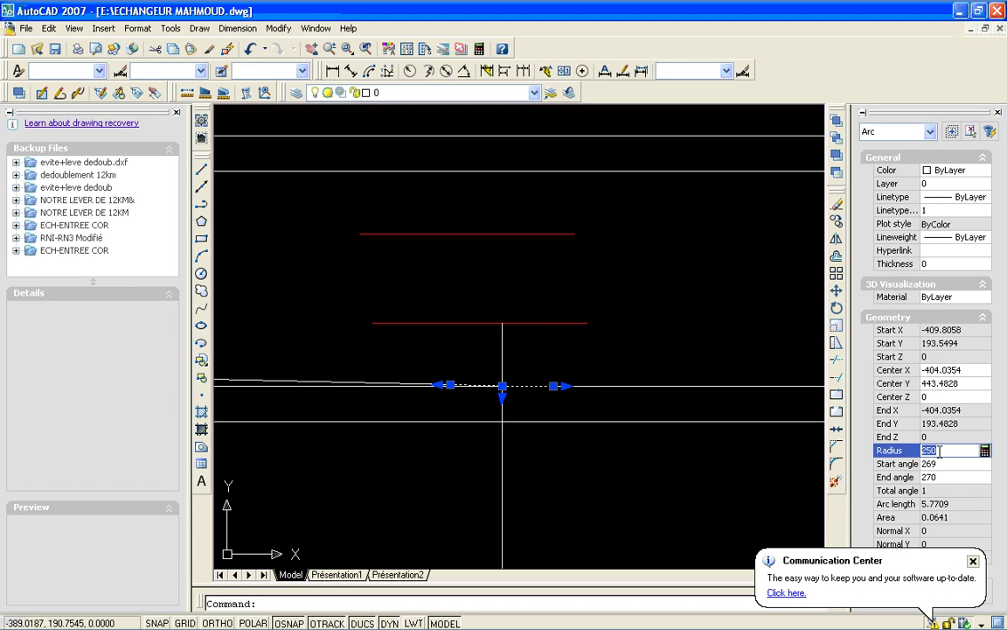
pyautogui.write('40')
pyautogui.write('0')
pyautogui.click(941, 458)
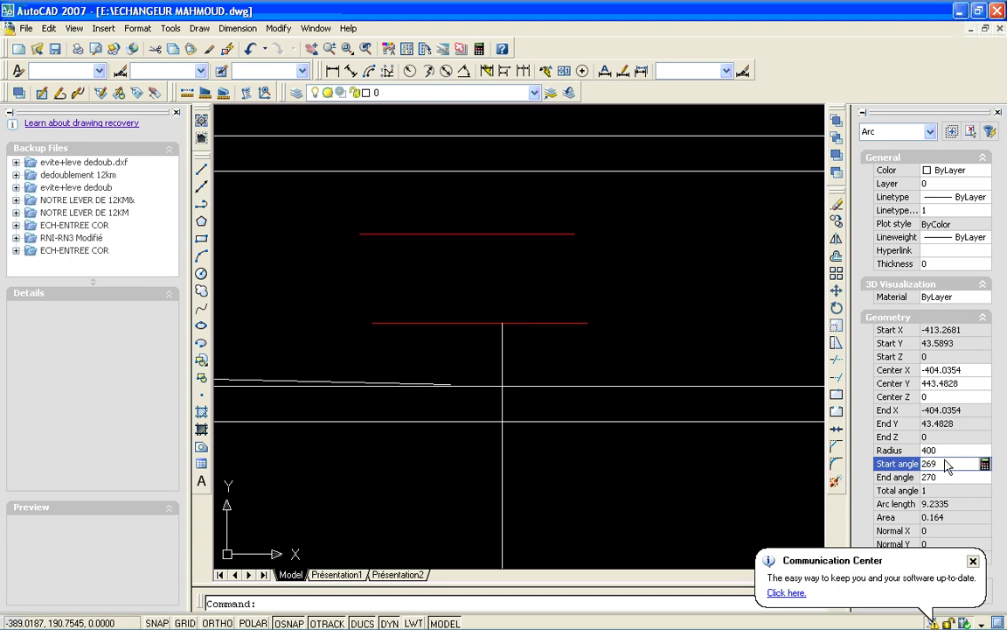
pyautogui.click(938, 455)
pyautogui.click(938, 451)
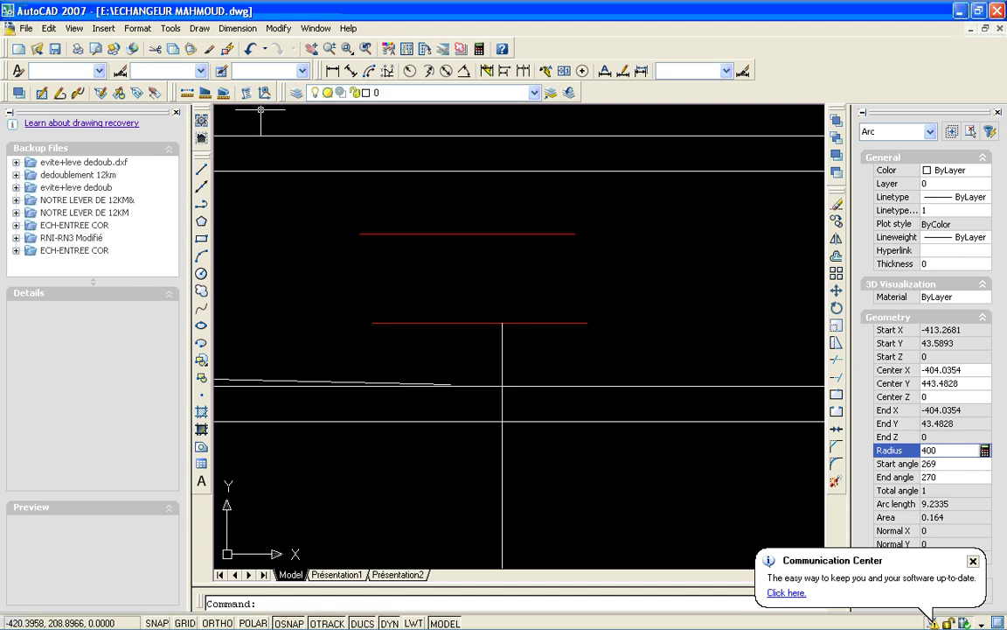
# - Undo the 400 radius change and restore the closer view of the ramp
pyautogui.click(251, 49)
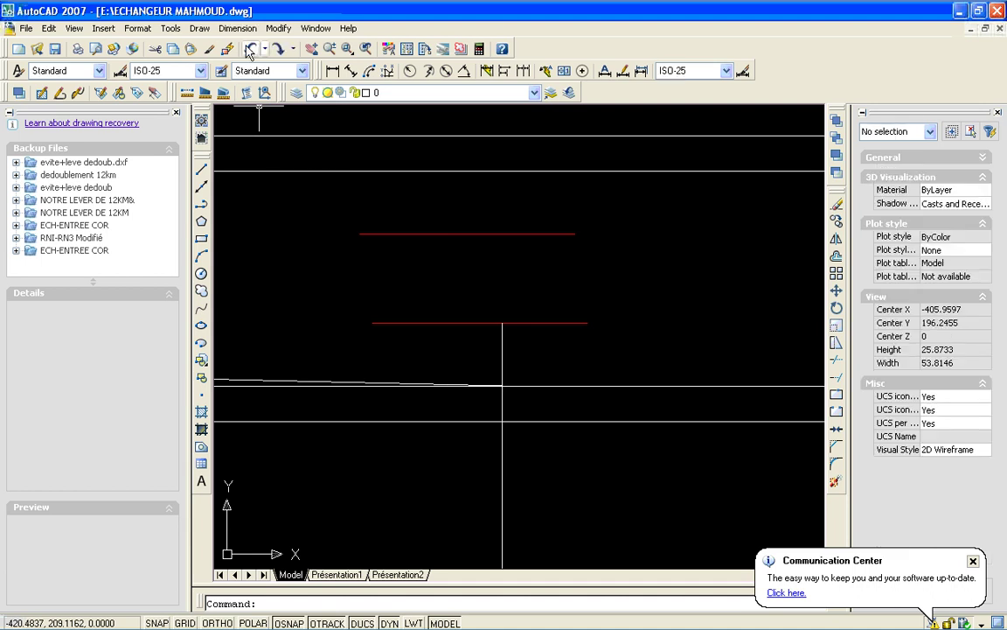
pyautogui.click(251, 49)
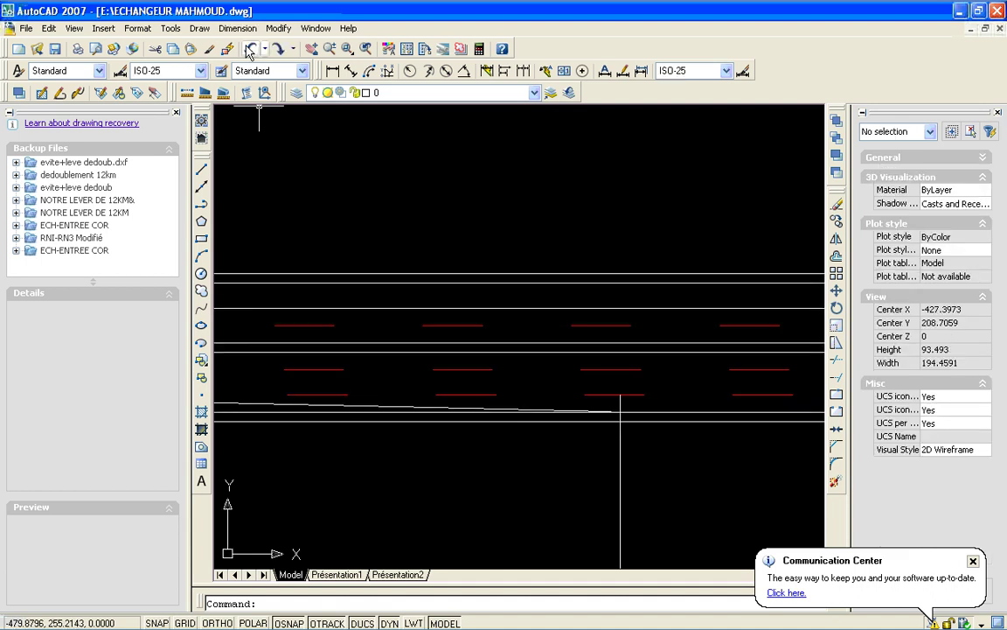
pyautogui.click(251, 49)
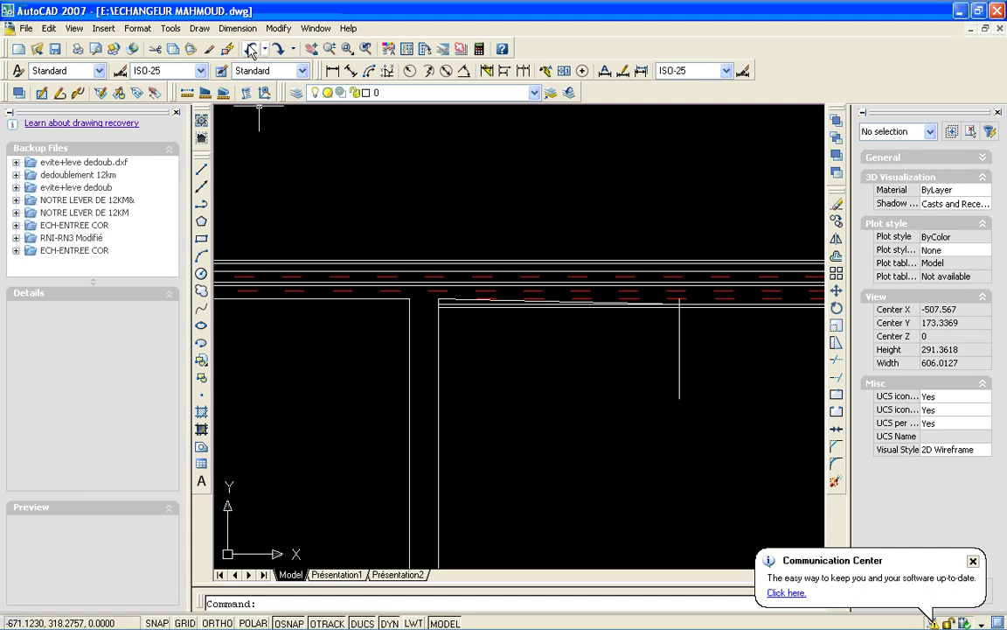
pyautogui.click(278, 49)
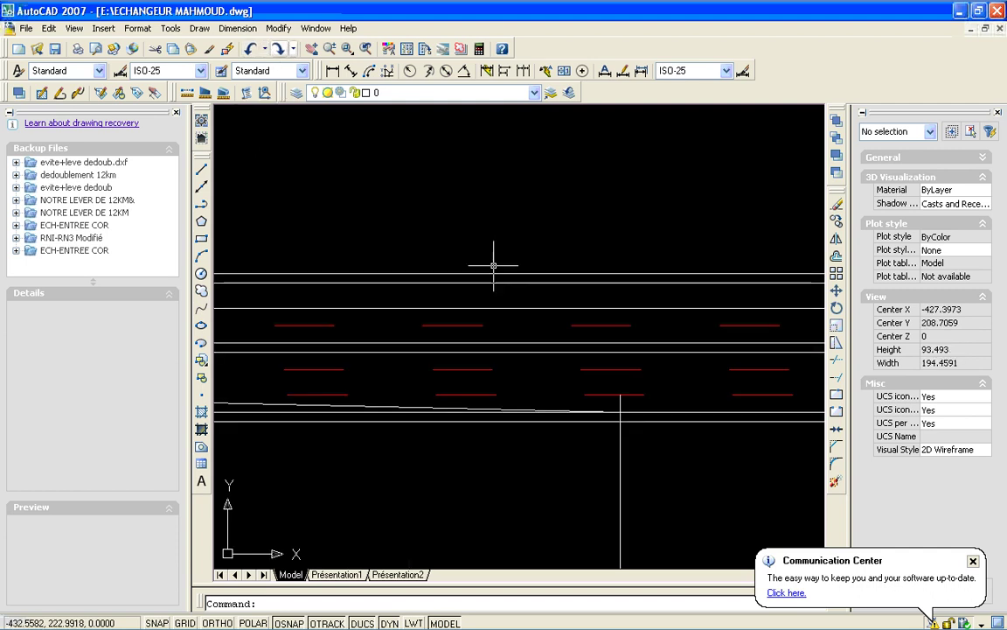
# - Inspect the sloped ramp polyline and the horizontal highway edge line by selecting them
pyautogui.click(587, 412)
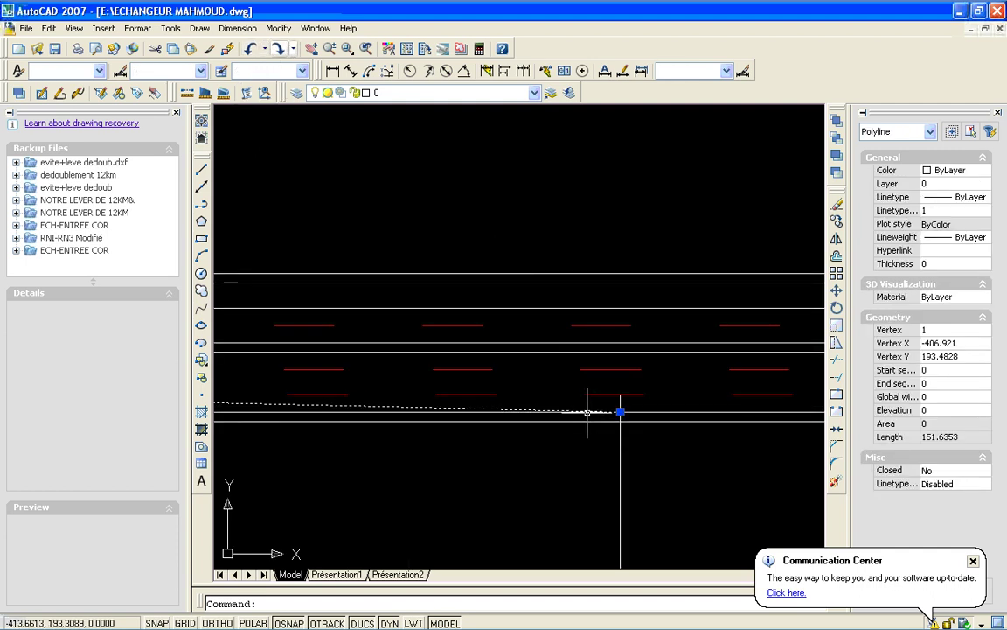
pyautogui.click(573, 464)
pyautogui.click(572, 463)
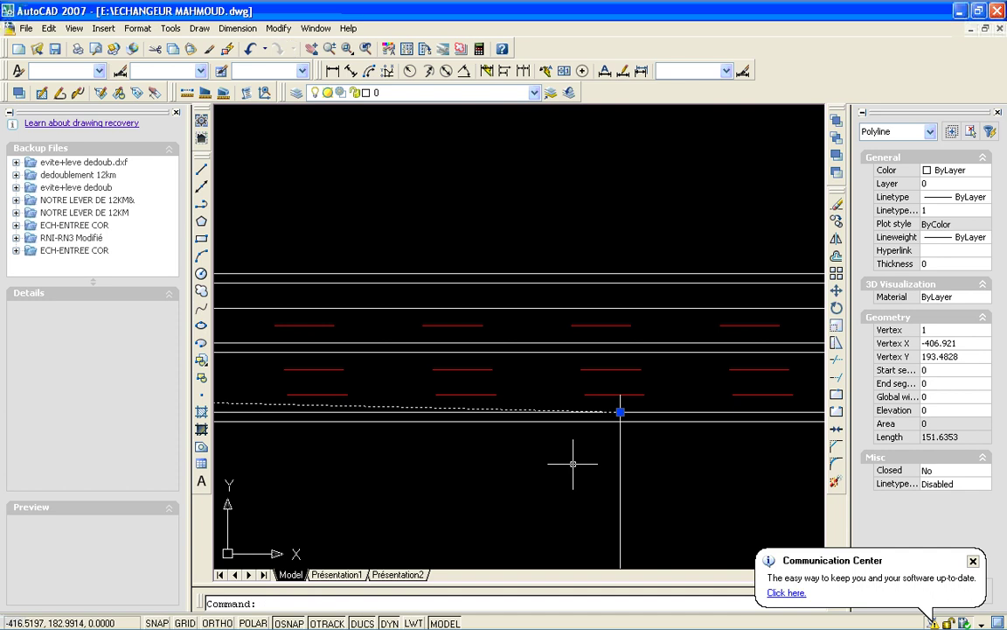
pyautogui.press('Escape')
pyautogui.click(644, 411)
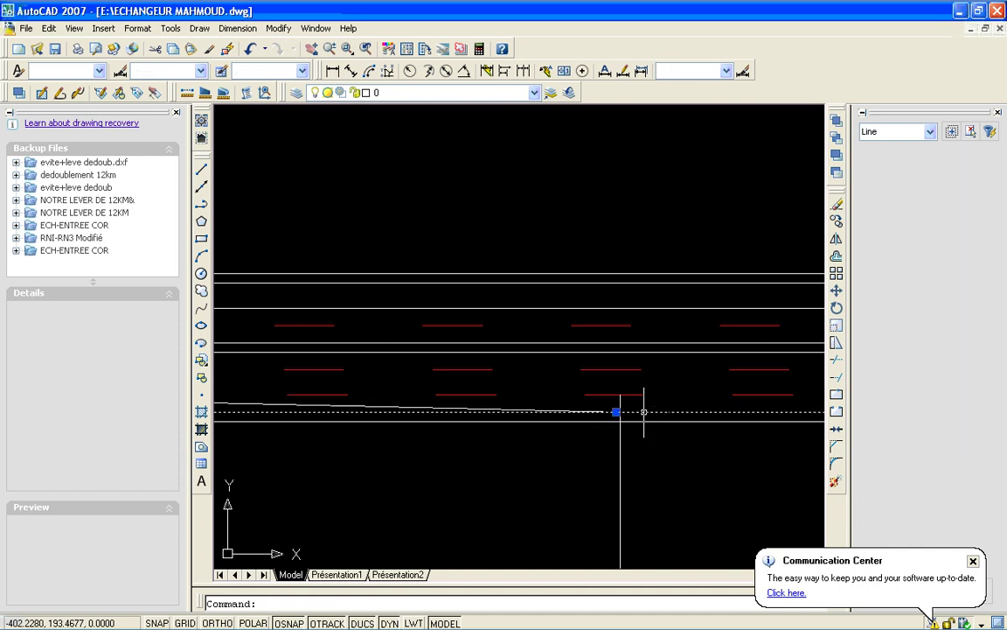
pyautogui.press('Escape')
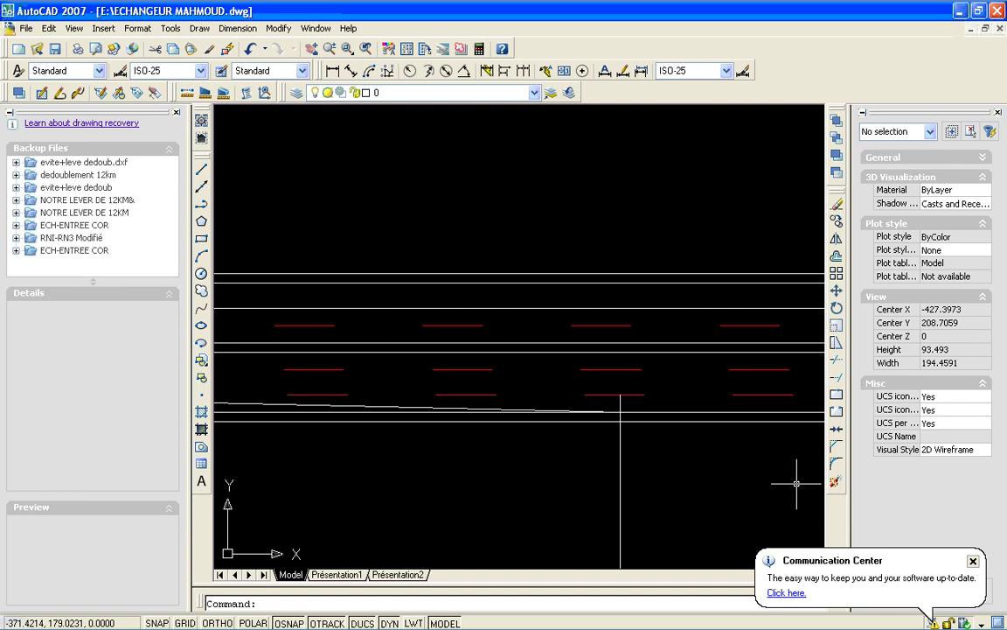
# - Fillet the sloped ramp line to the vertical line with radius 850
pyautogui.click(836, 464)
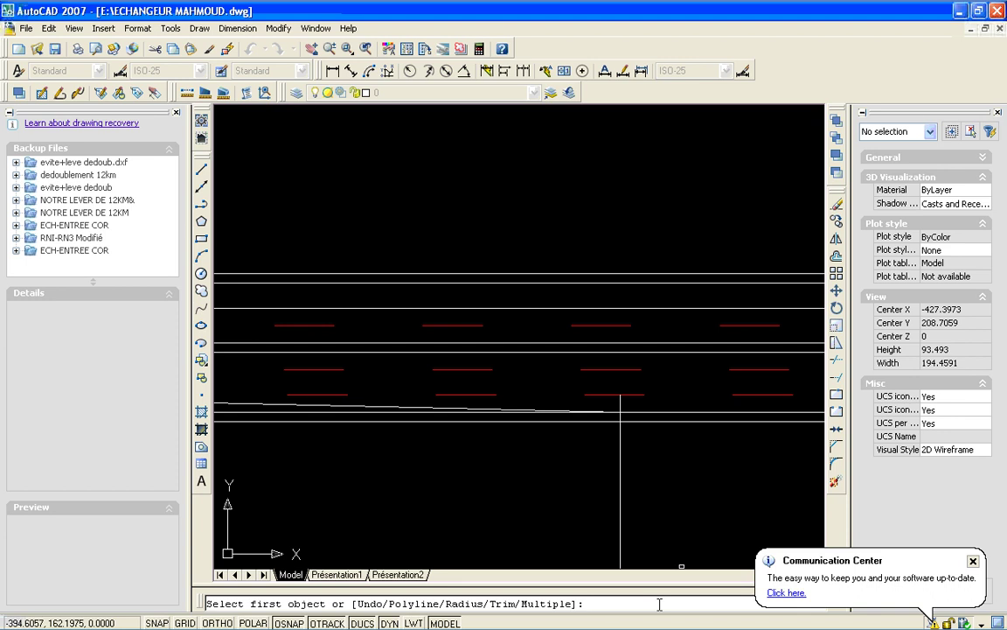
pyautogui.write('85')
pyautogui.write('0')
pyautogui.press('BackSpace')
pyautogui.press('BackSpace')
pyautogui.press('BackSpace')
pyautogui.click(655, 418)
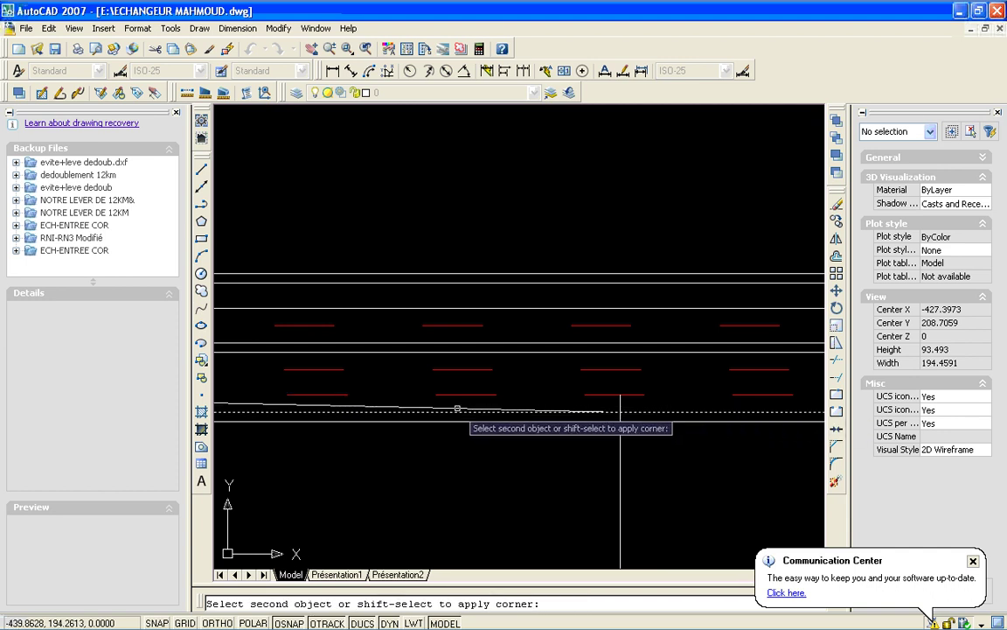
pyautogui.click(405, 406)
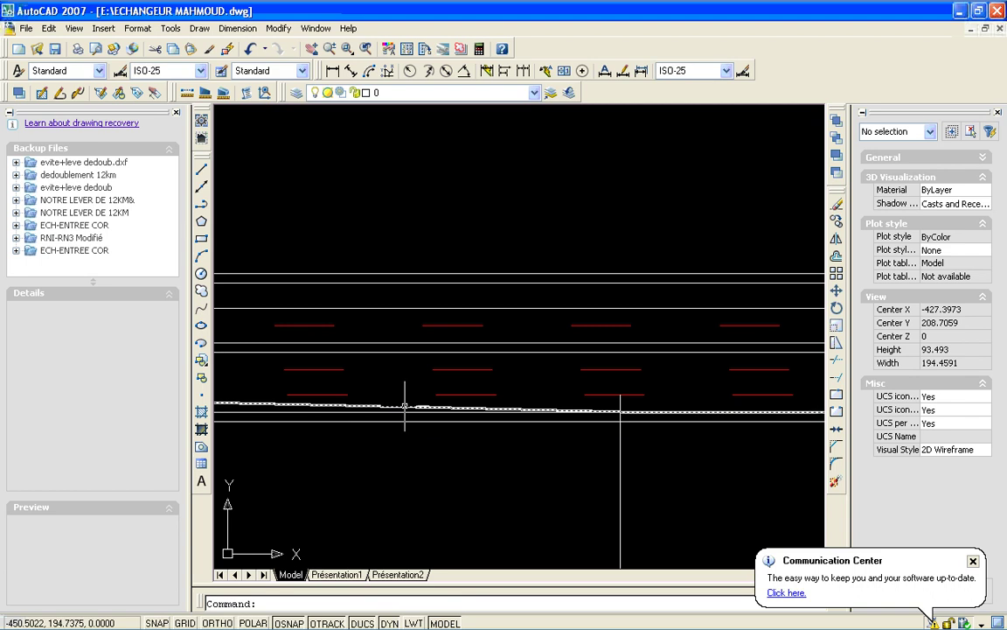
# - Check the ramp polyline, then zoom out to see more of the interchange
pyautogui.click(607, 409)
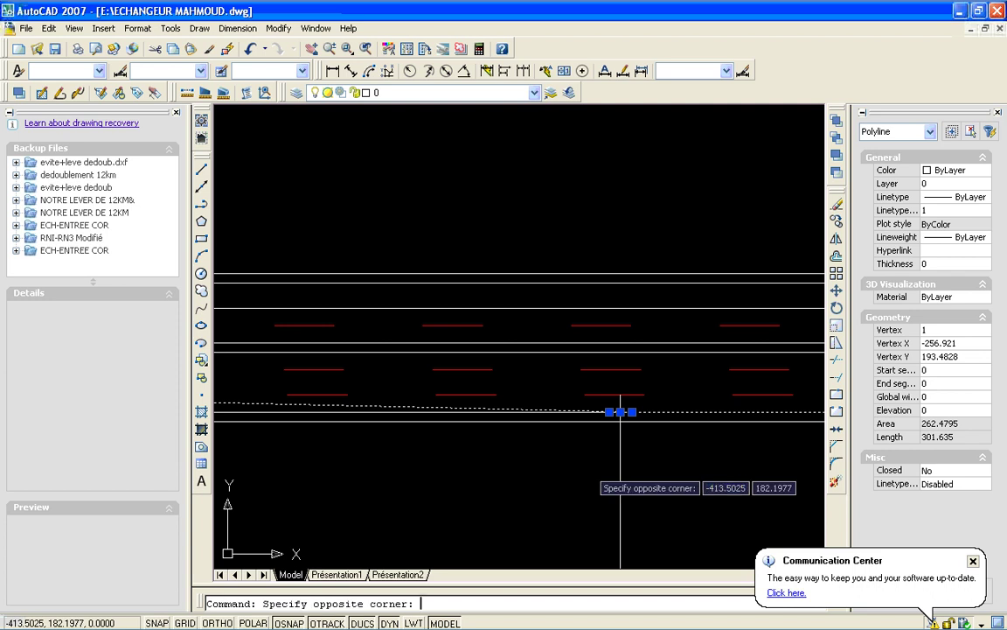
pyautogui.press('Escape')
pyautogui.press('Escape')
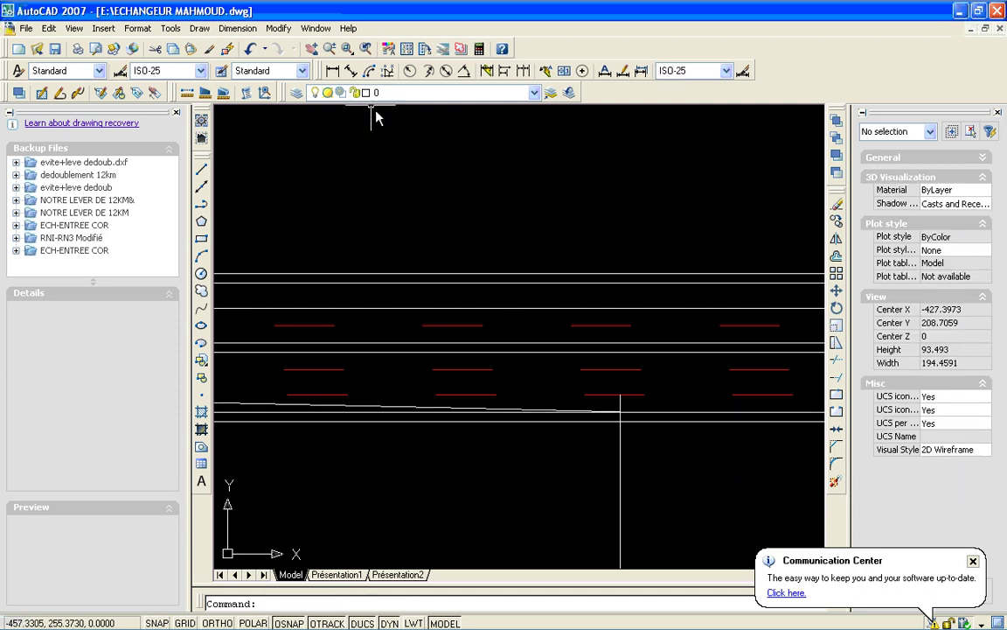
pyautogui.click(330, 48)
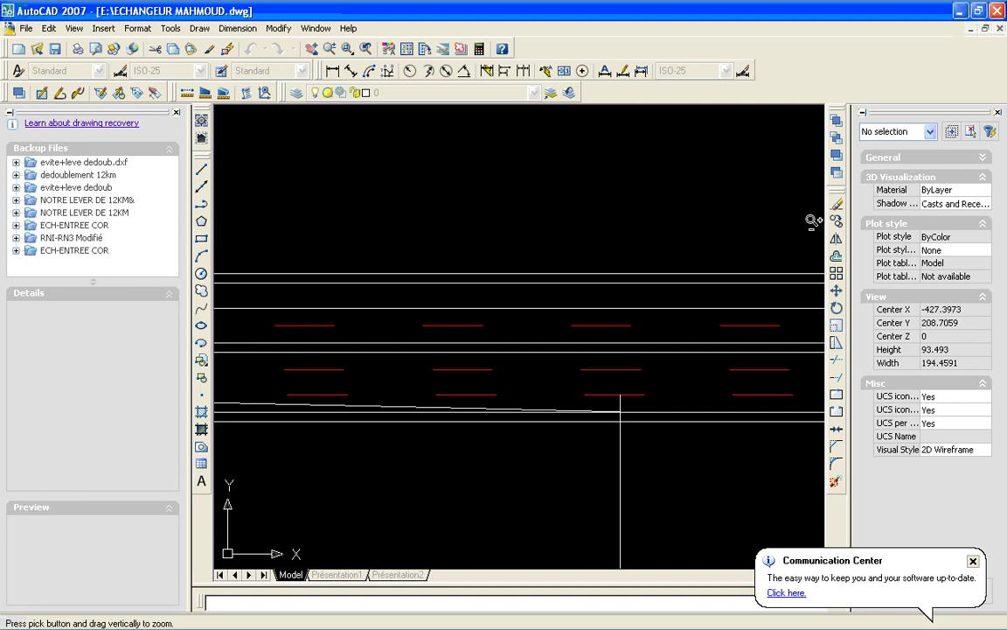
pyautogui.moveTo(816, 218)
pyautogui.mouseDown()
pyautogui.moveTo(680, 314)
pyautogui.moveTo(513, 479)
pyautogui.mouseUp()
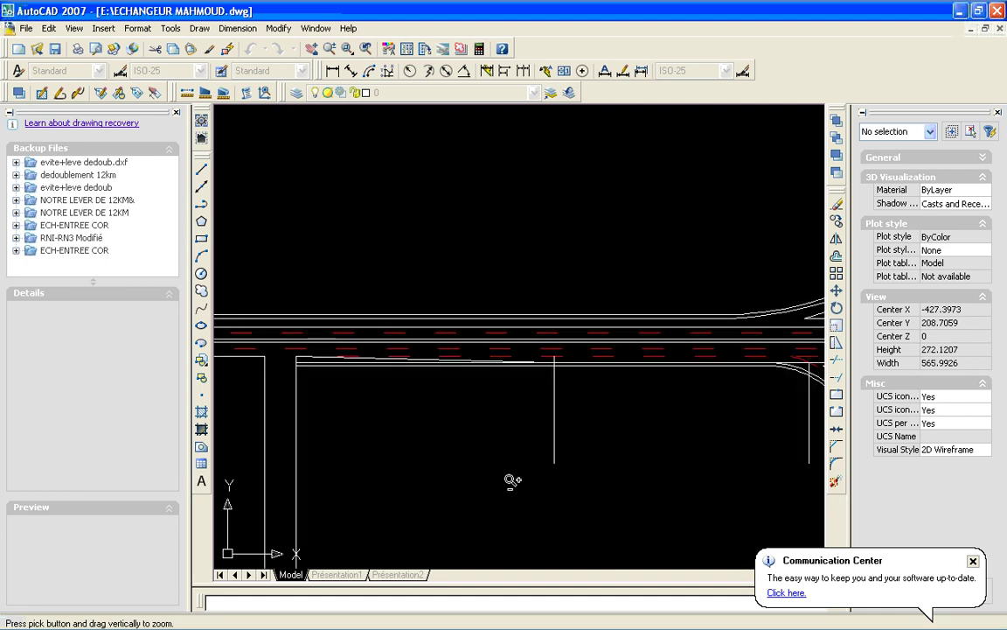
# - Zoom back in closely on the ramp junction
pyautogui.moveTo(381, 521); pyautogui.dragTo(596, 344)
pyautogui.moveTo(463, 398); pyautogui.dragTo(573, 385)
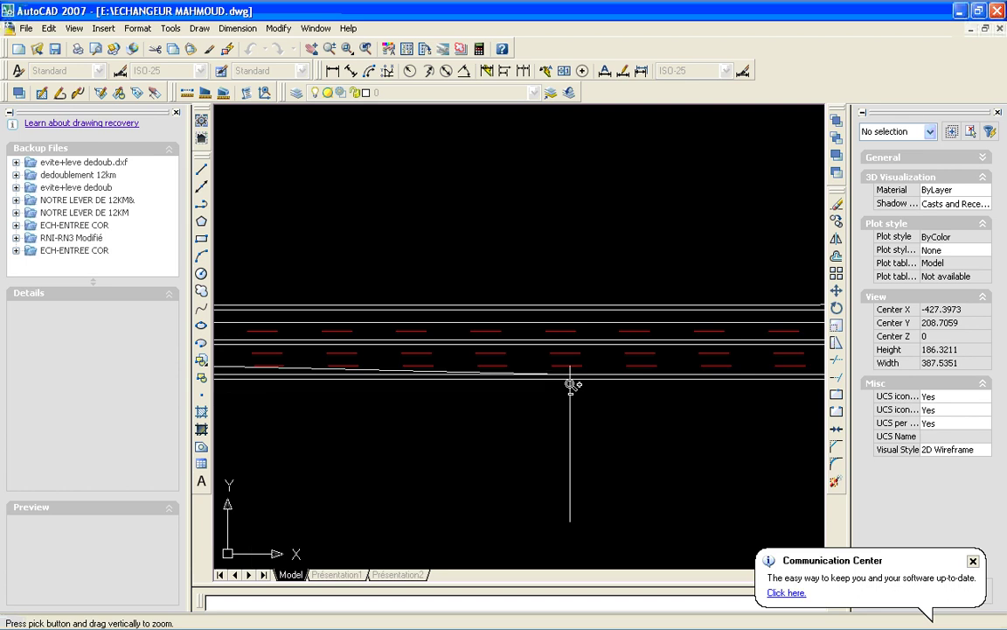
pyautogui.moveTo(511, 467)
pyautogui.mouseDown()
pyautogui.moveTo(652, 307)
pyautogui.moveTo(659, 319)
pyautogui.mouseUp()
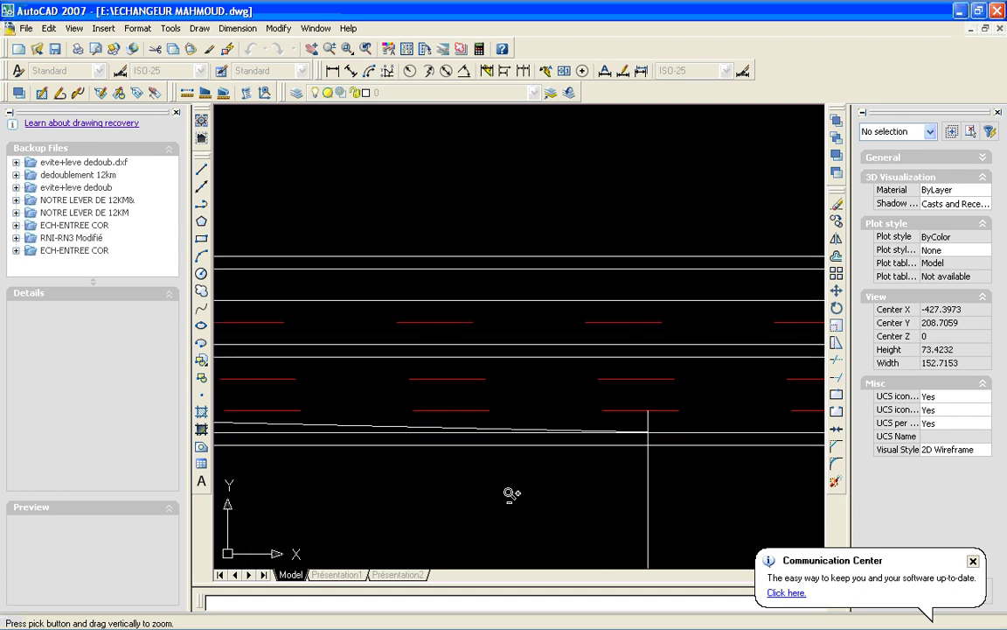
pyautogui.moveTo(512, 494); pyautogui.dragTo(612, 374)
pyautogui.press('Escape')
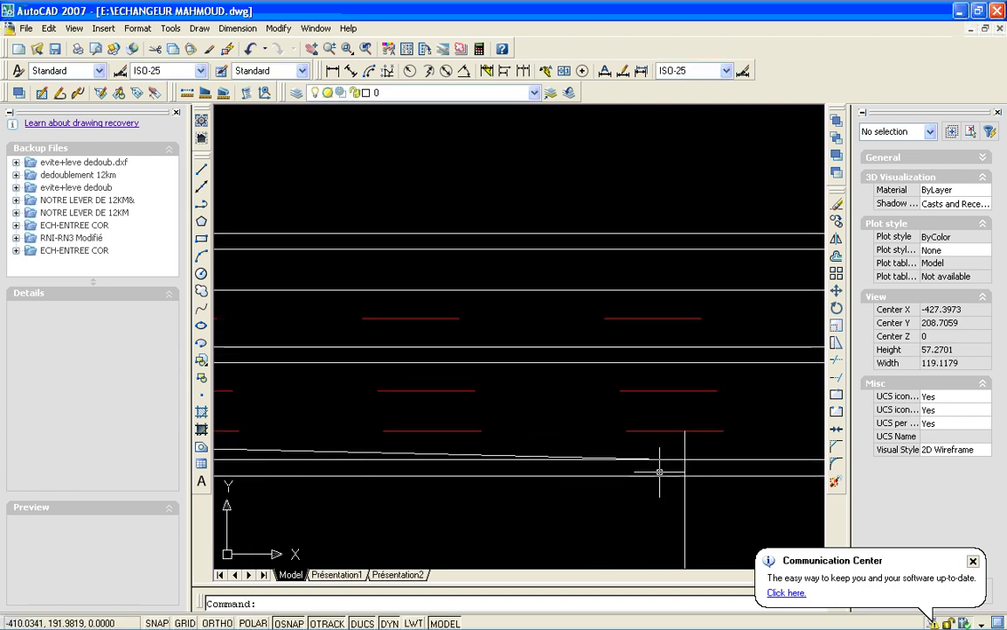
# - Remove the long ramp polyline and move the highway-edge line's endpoint
pyautogui.click(666, 460)
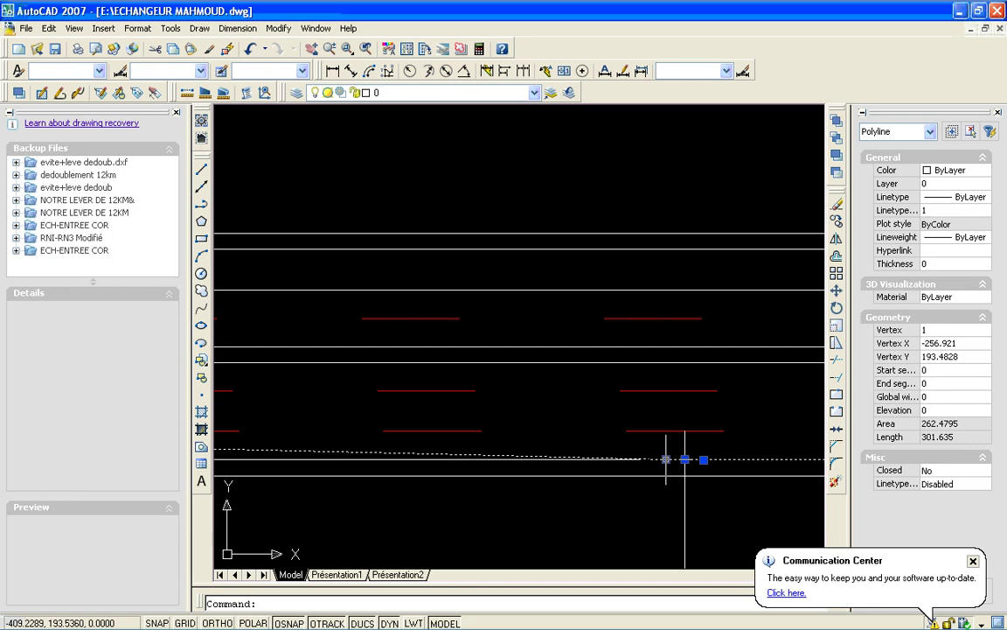
pyautogui.click(835, 482)
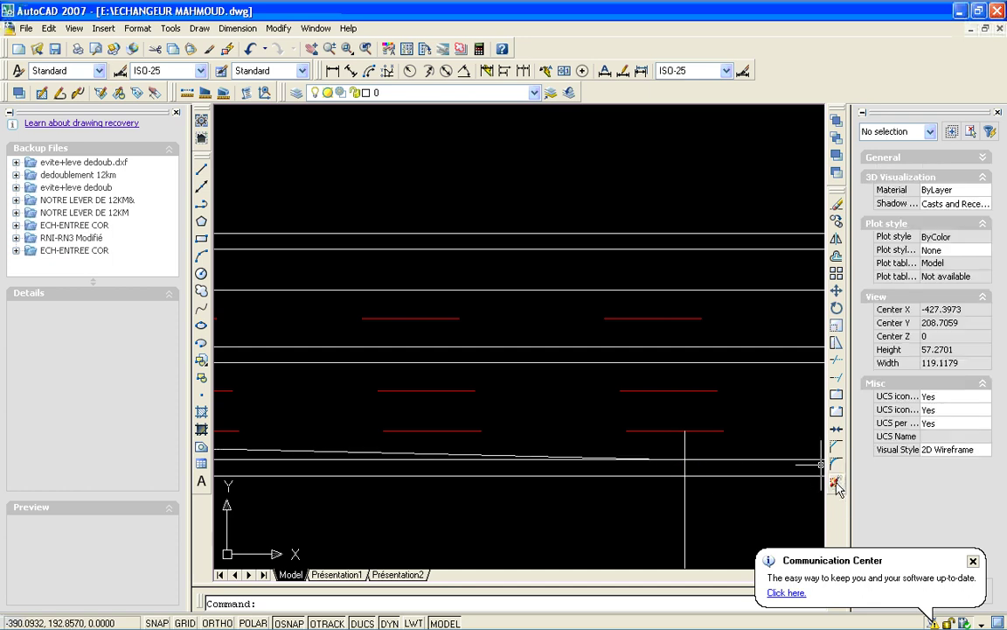
pyautogui.click(681, 461)
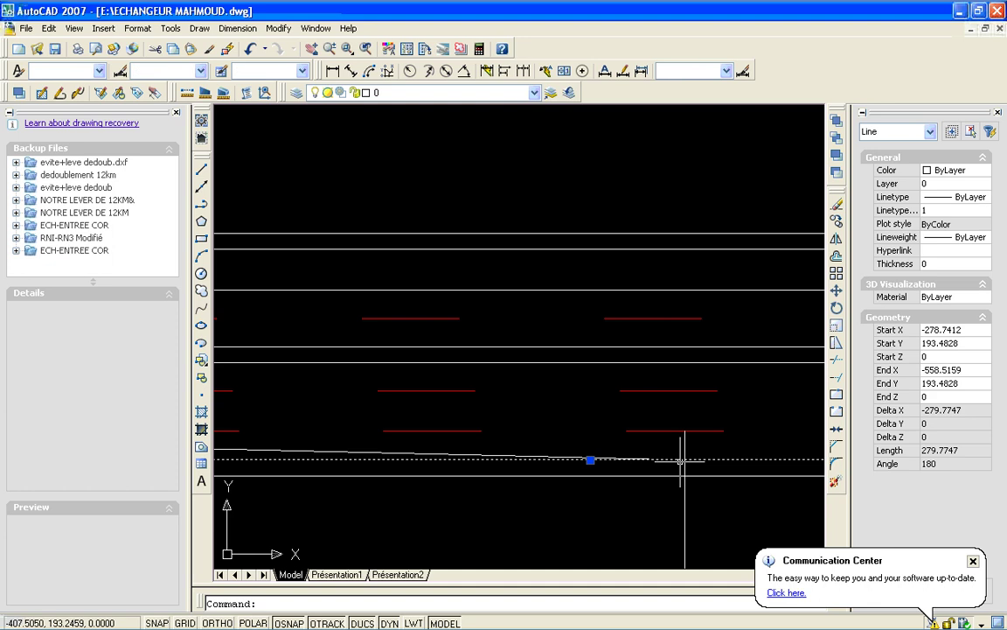
pyautogui.press('Escape')
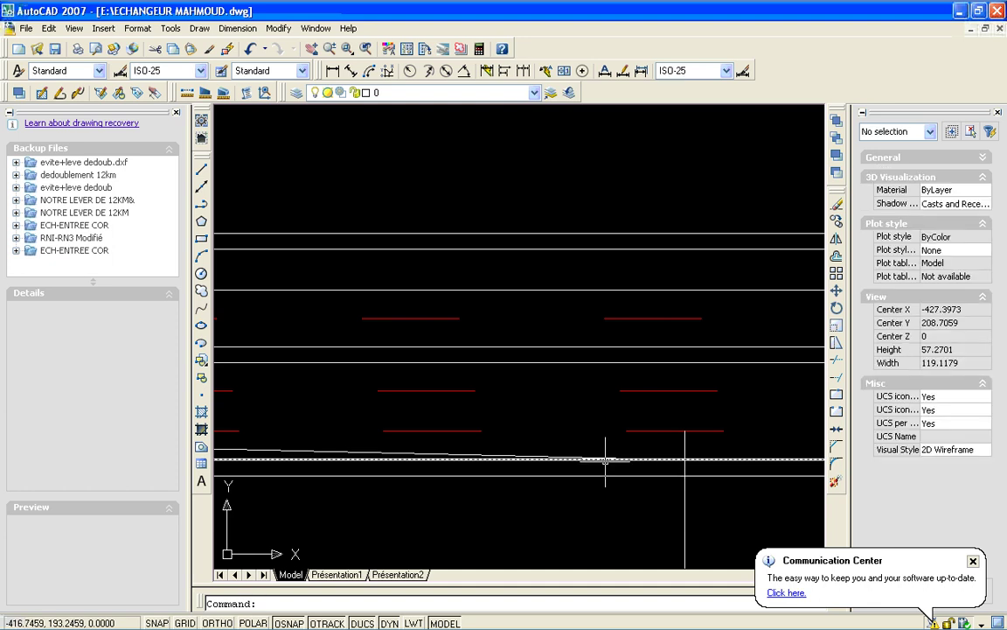
pyautogui.click(586, 461)
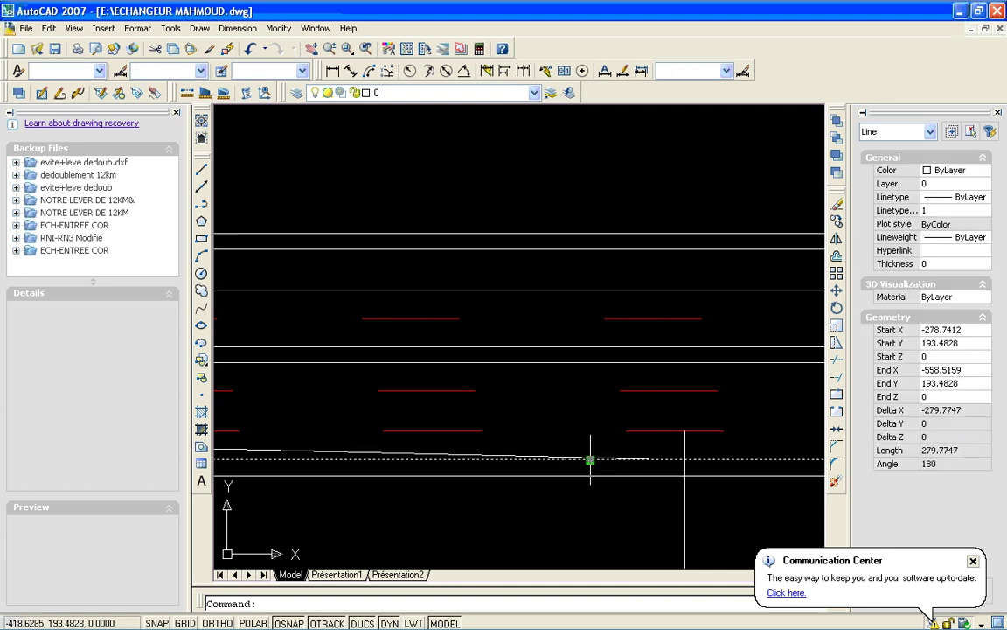
pyautogui.click(666, 459)
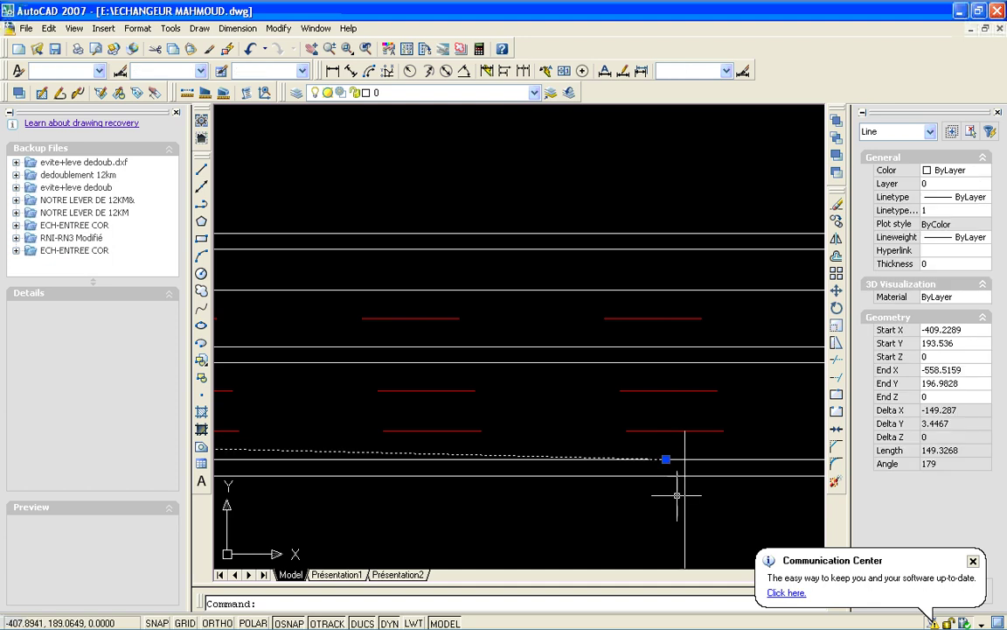
pyautogui.press('Escape')
# - Try window selections below the junction, then clear the selection
pyautogui.click(676, 494)
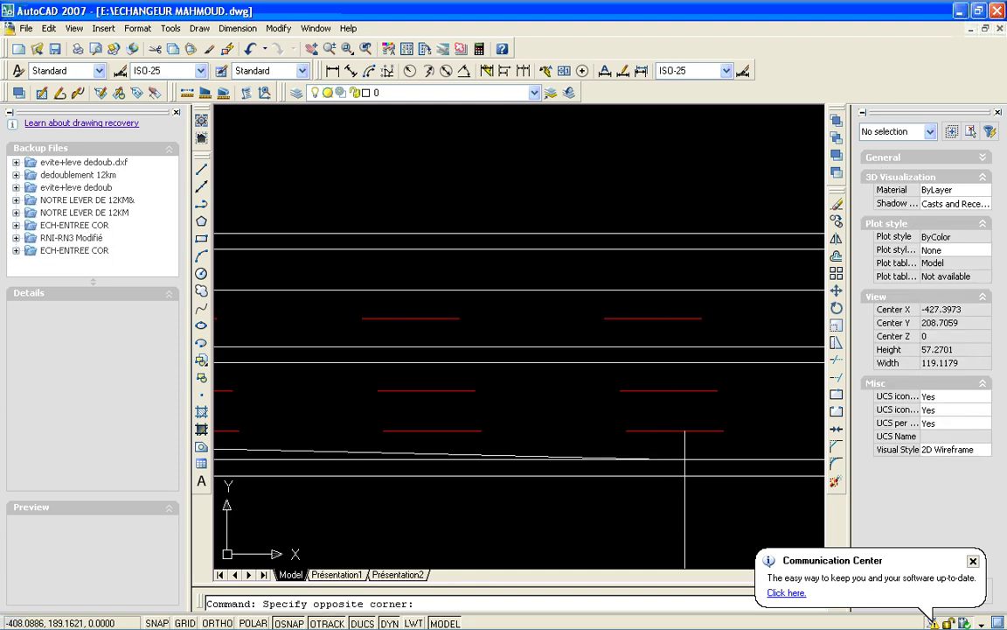
pyautogui.click(674, 495)
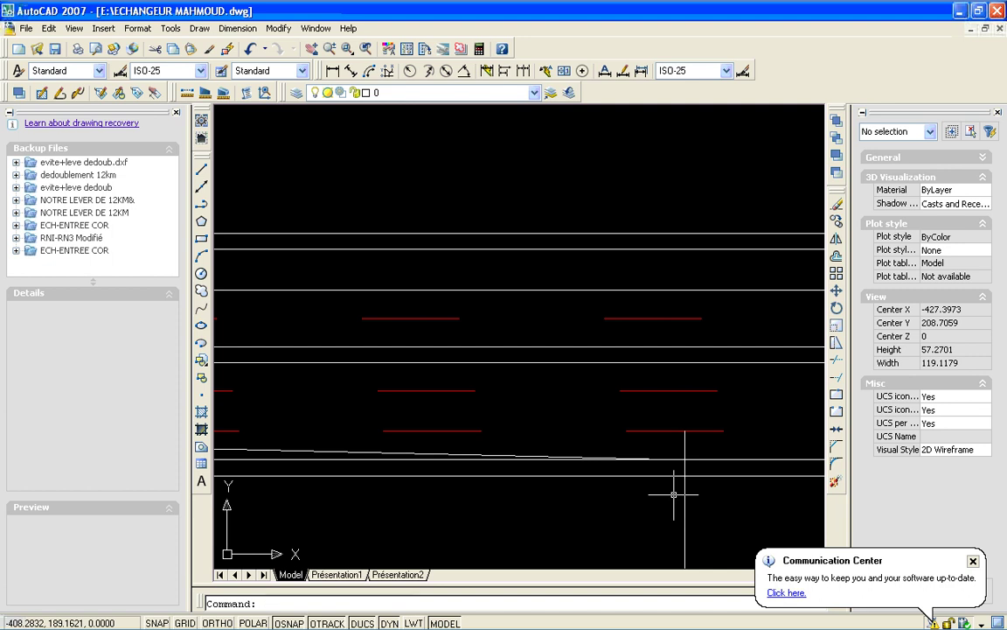
pyautogui.click(685, 495)
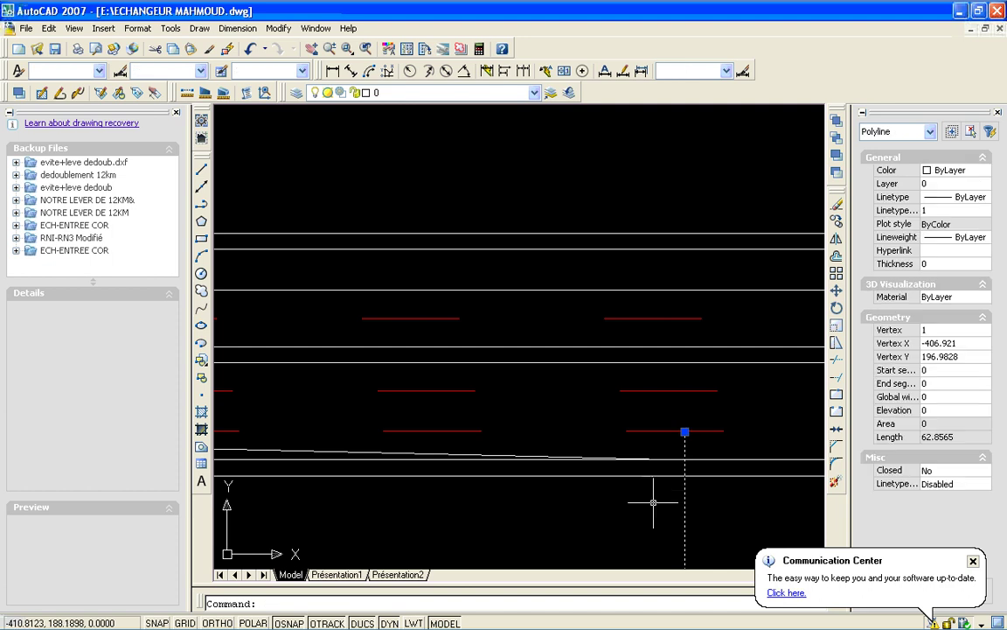
pyautogui.press('Escape')
pyautogui.click(628, 506)
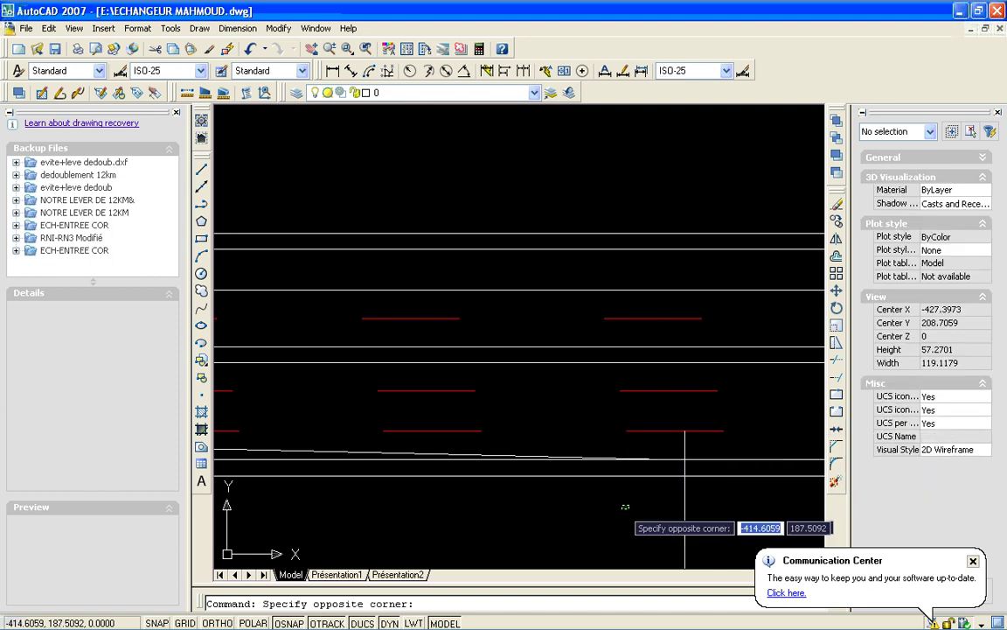
pyautogui.click(610, 512)
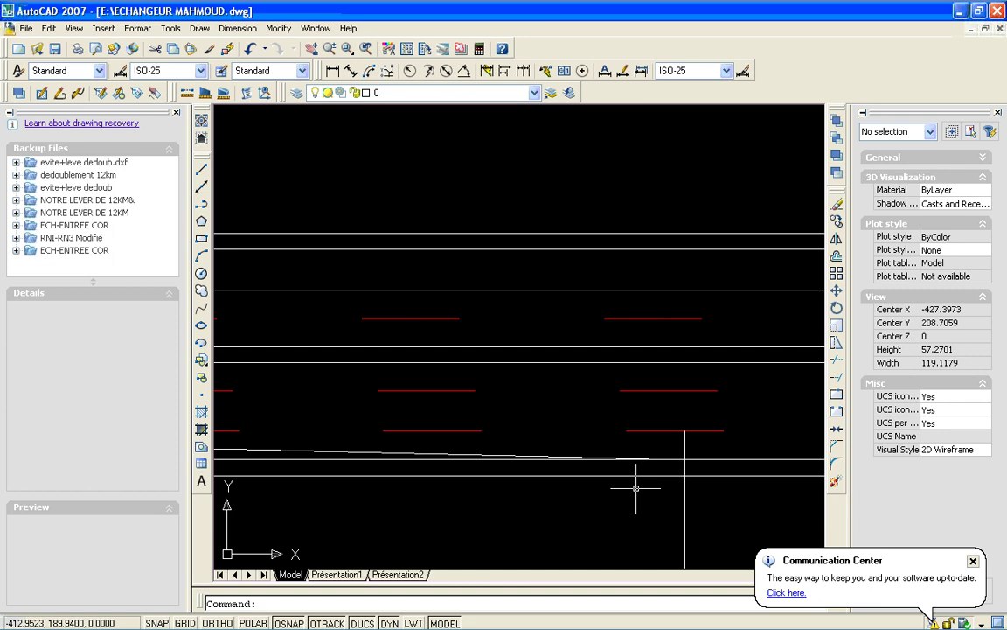
# - Trim the highway edge left of the vertical line, using that line as cutting edge
pyautogui.click(836, 359)
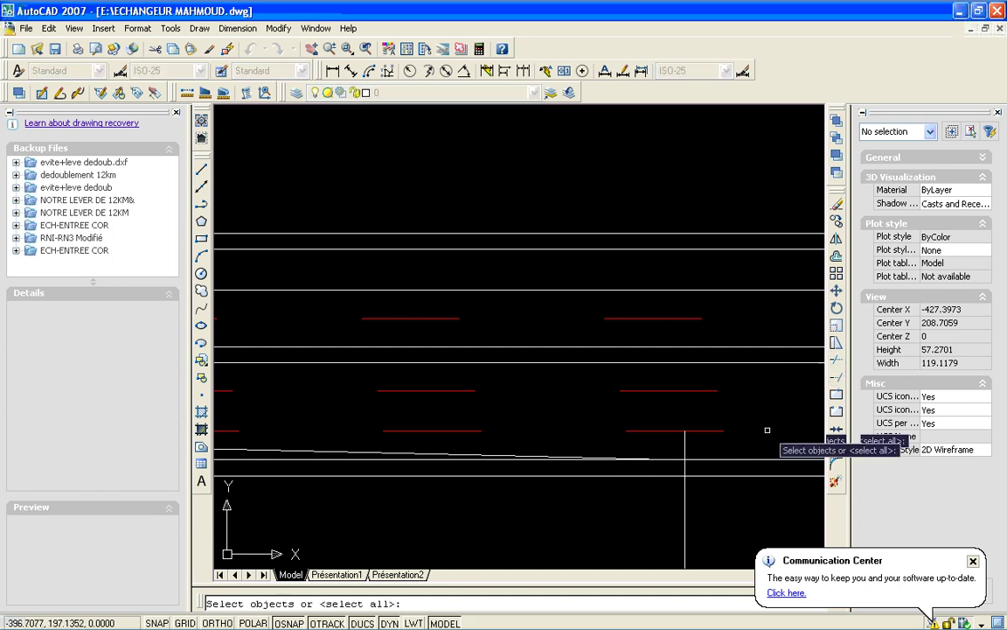
pyautogui.click(685, 526)
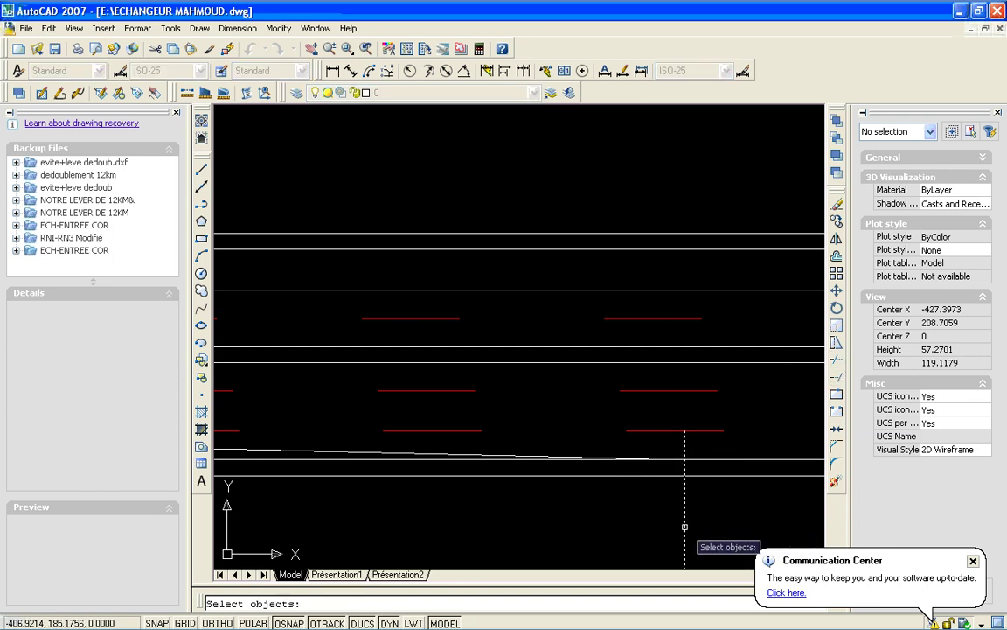
pyautogui.press('Return')
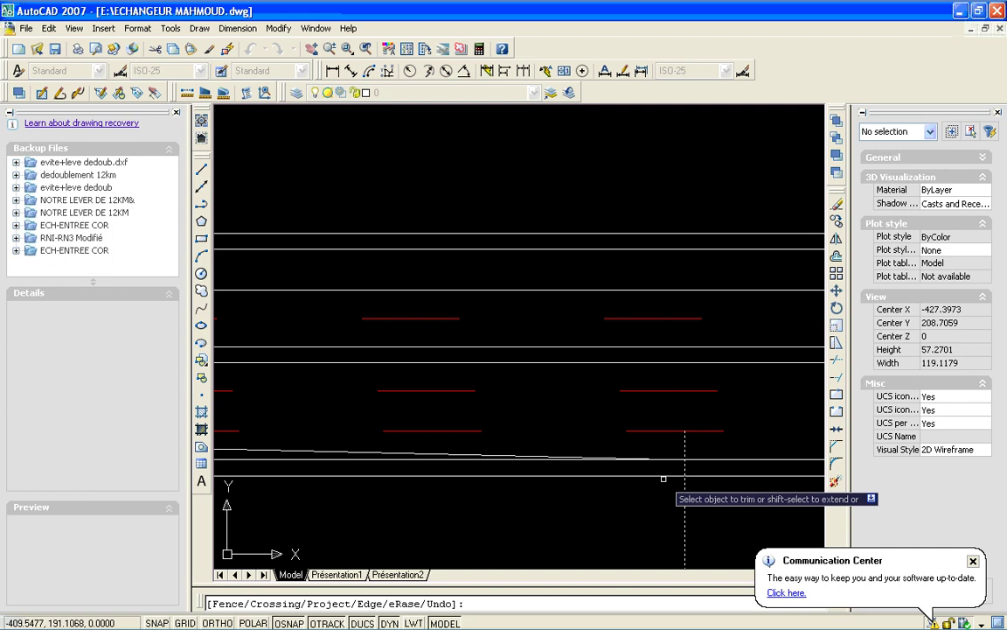
pyautogui.click(664, 476)
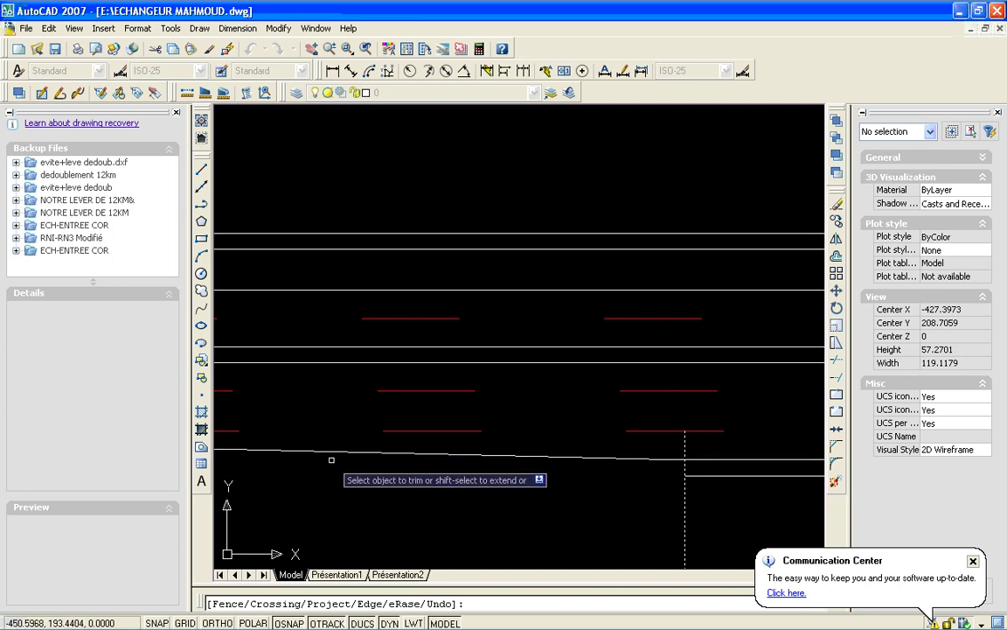
pyautogui.press('Return')
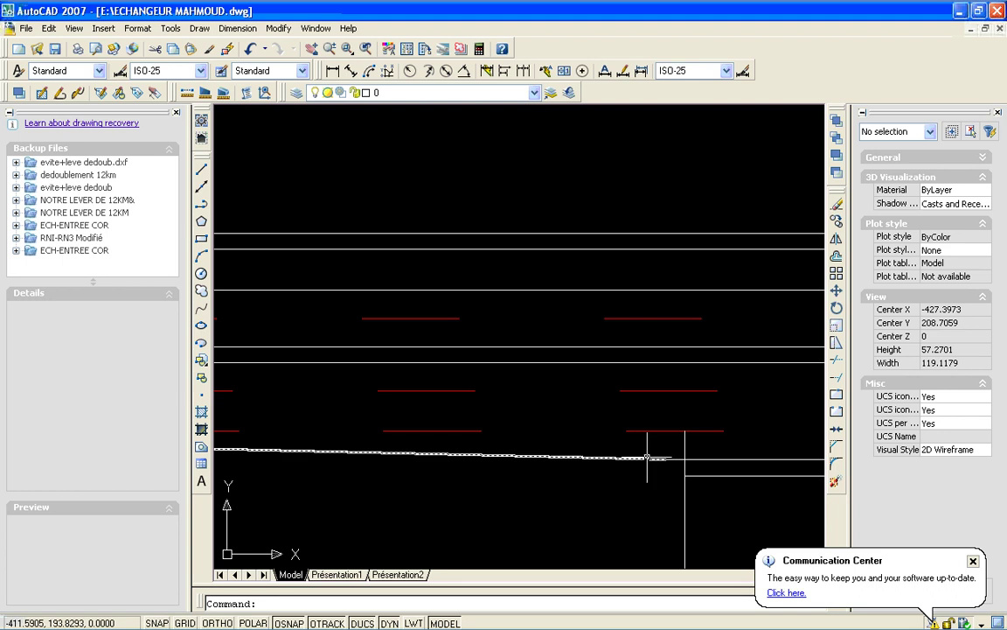
pyautogui.click(647, 456)
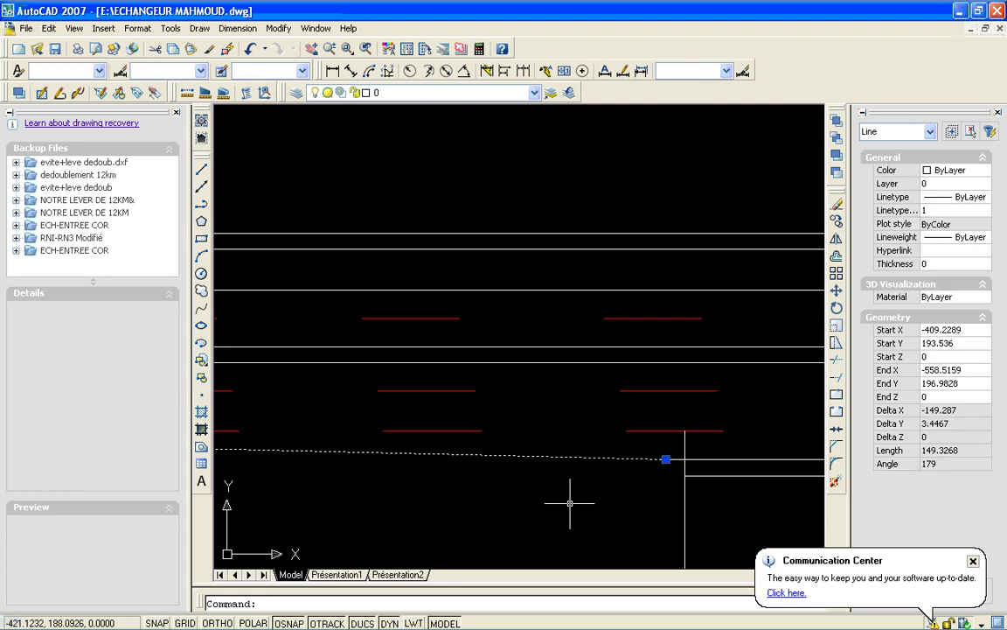
pyautogui.press('Escape')
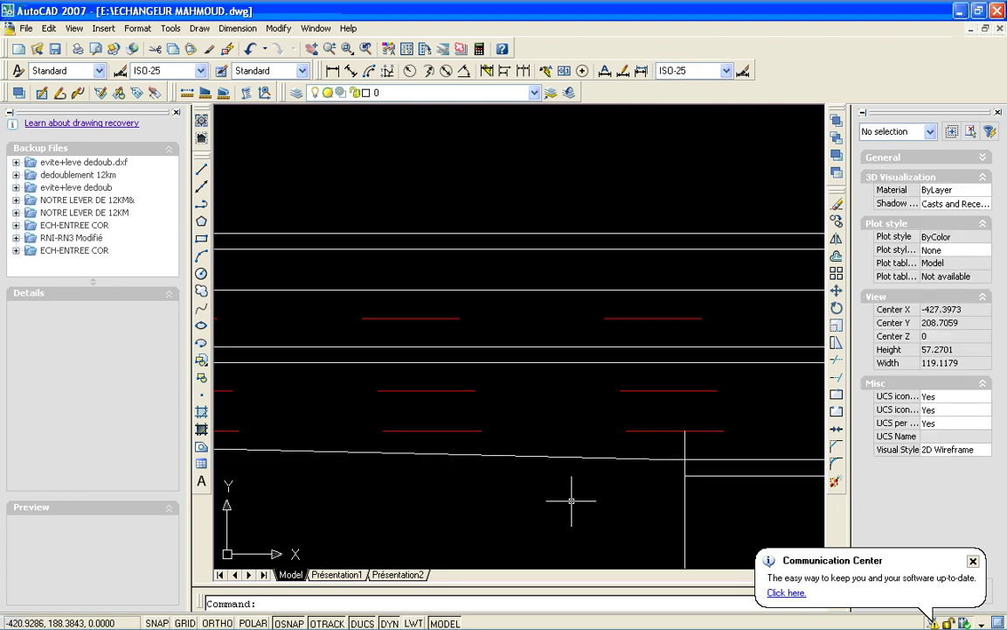
# - Fillet the sloped ramp line to the right highway edge with radius 800
pyautogui.click(835, 464)
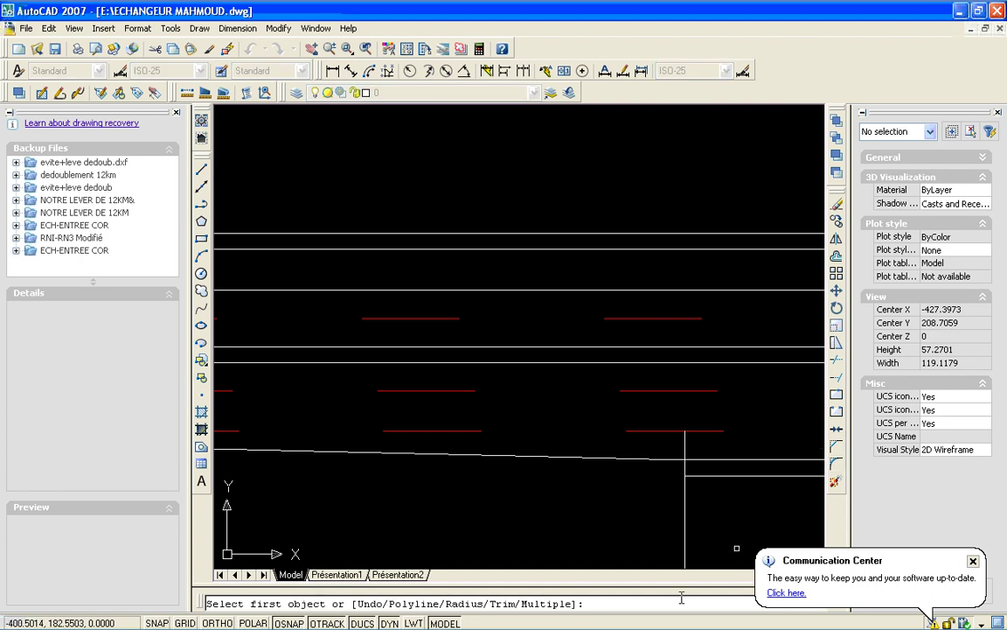
pyautogui.write('r')
pyautogui.press('Return')
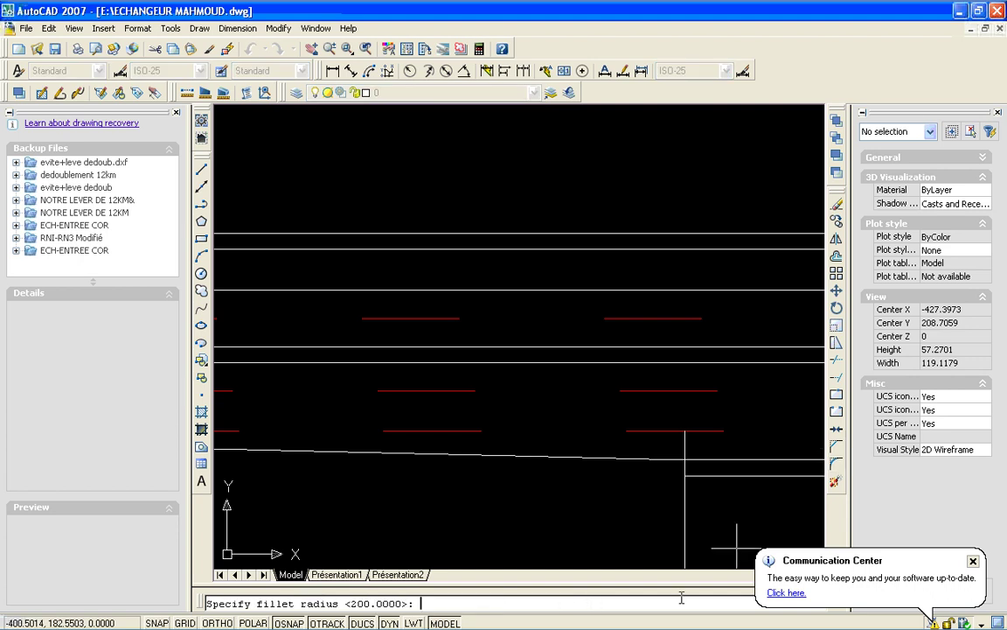
pyautogui.write('8')
pyautogui.write('00')
pyautogui.press('Return')
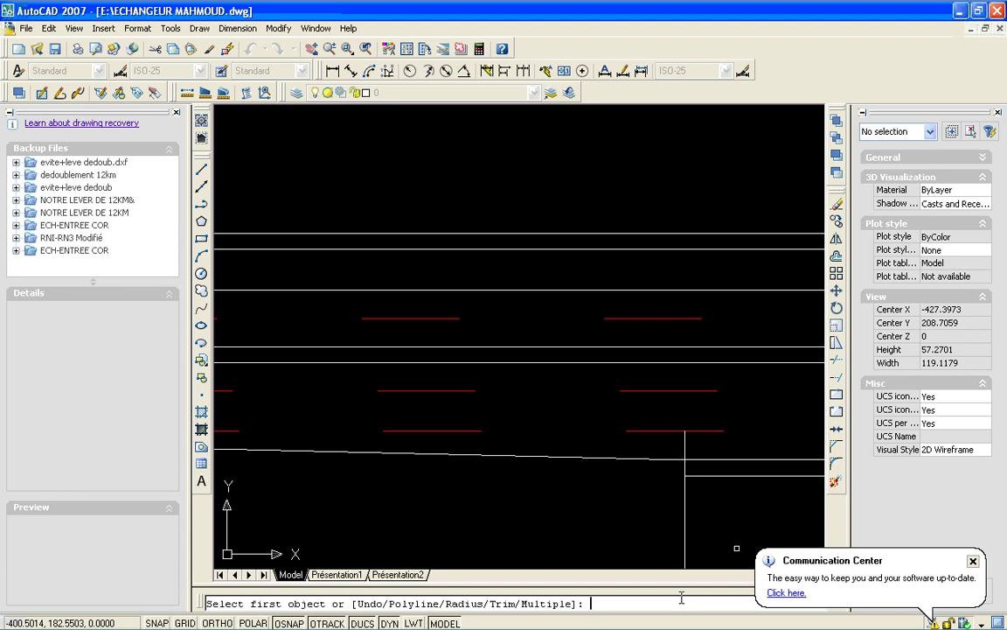
pyautogui.click(708, 457)
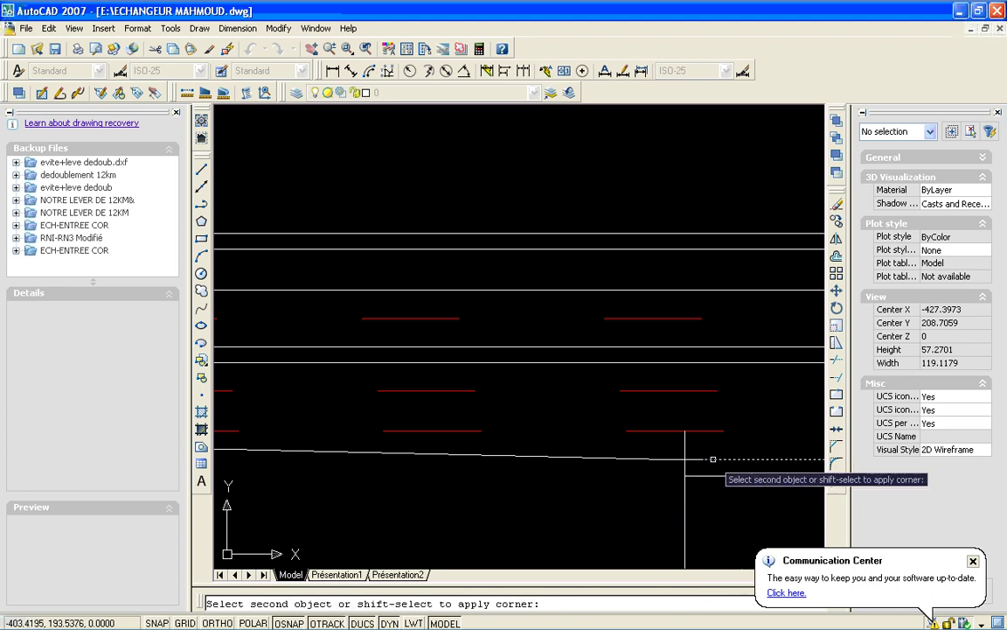
pyautogui.click(552, 459)
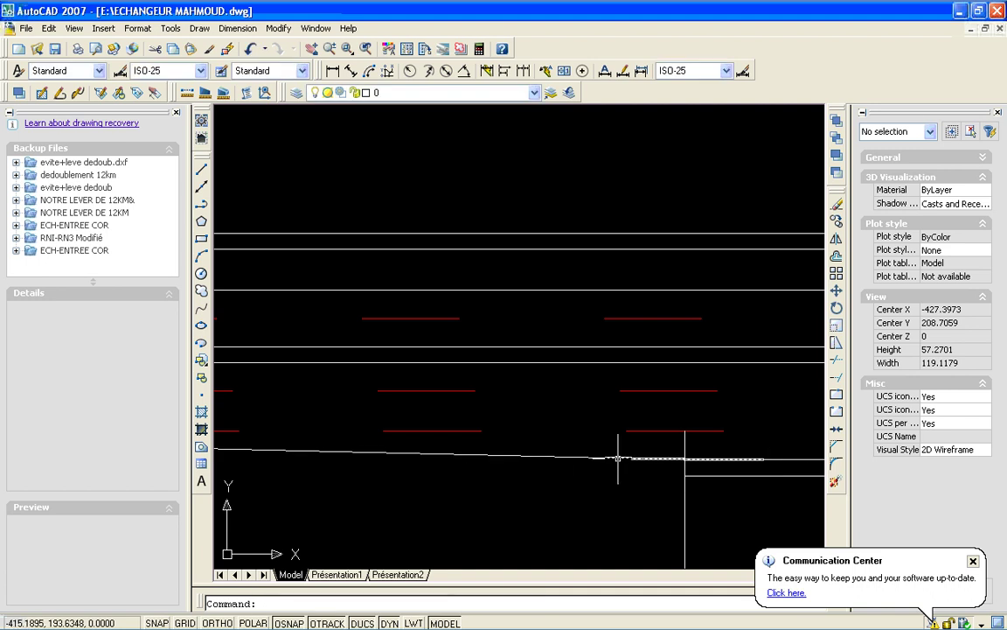
# - Select the new arc twice to inspect its radius
pyautogui.click(667, 458)
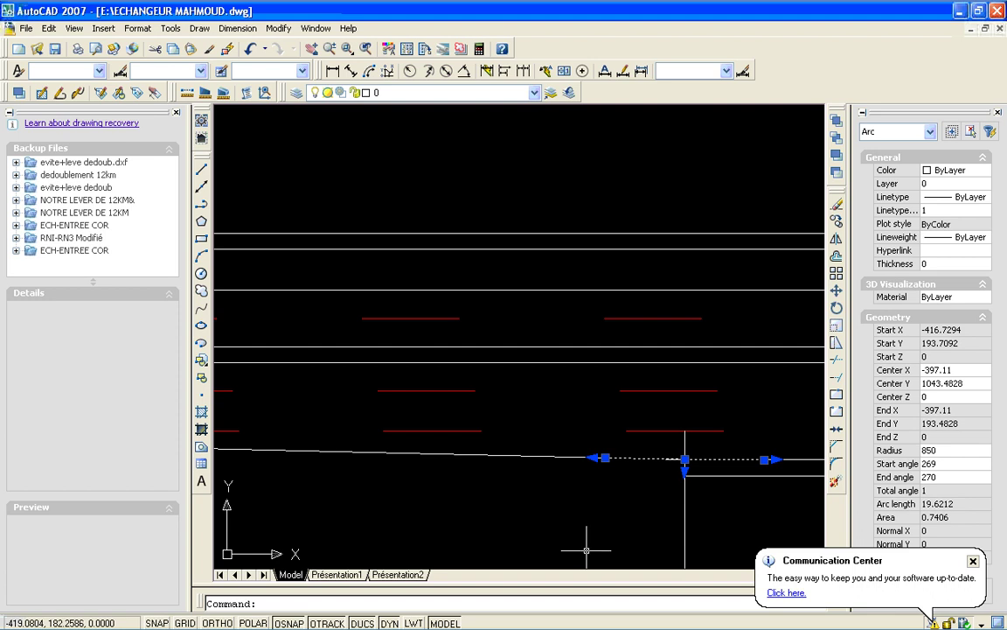
pyautogui.press('Escape')
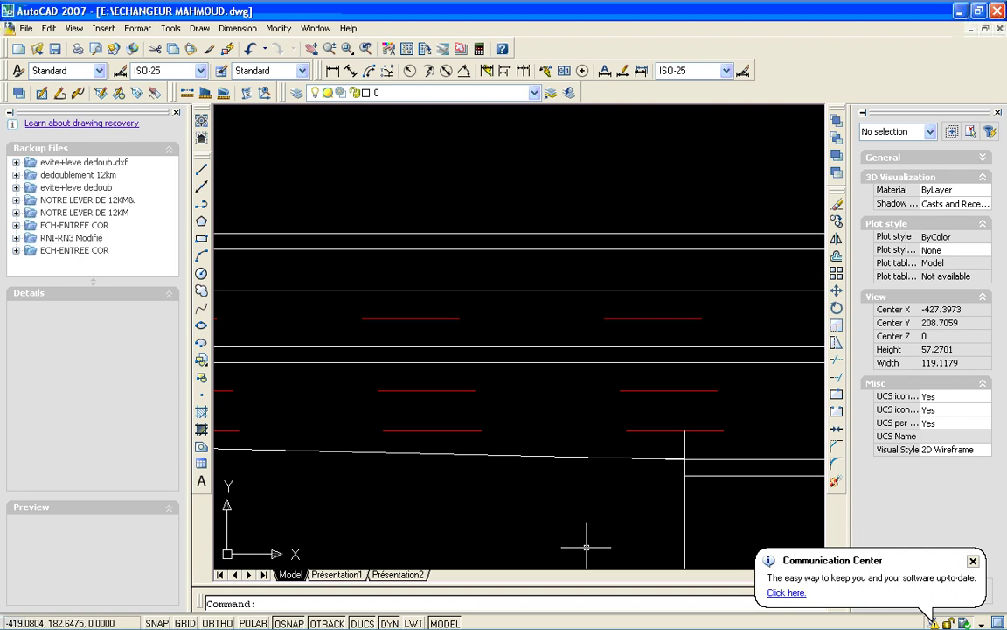
pyautogui.click(676, 458)
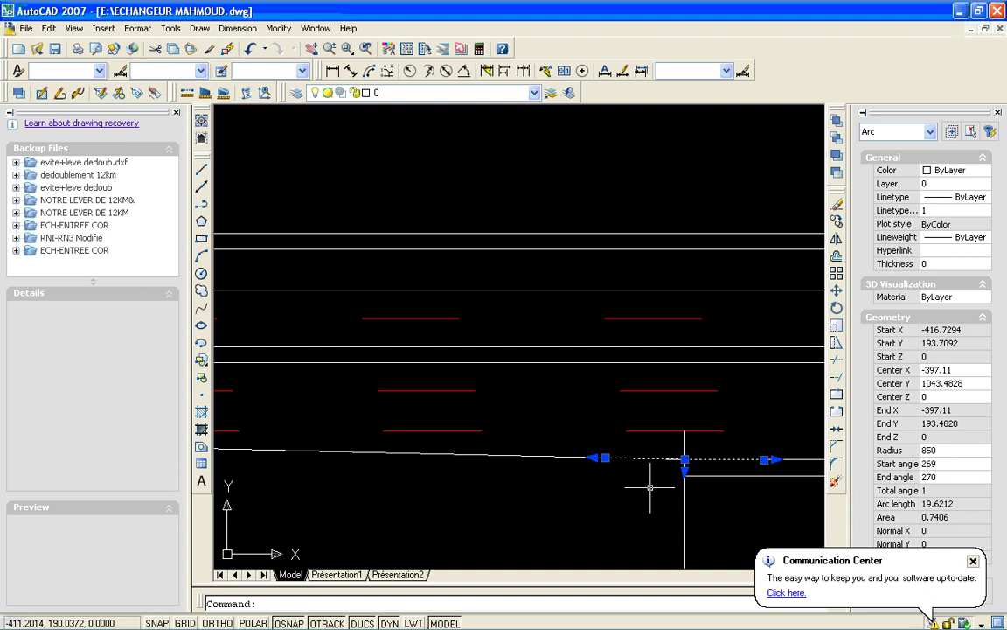
pyautogui.press('Escape')
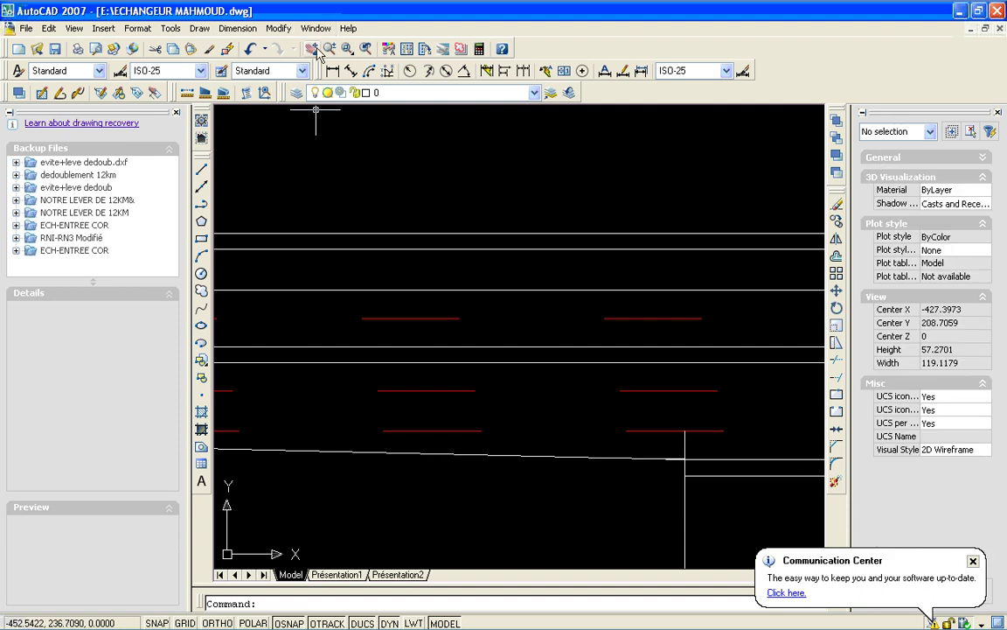
# - Pan left until the ramp's left end is in view
pyautogui.click(313, 48)
pyautogui.moveTo(315, 326)
pyautogui.mouseDown()
pyautogui.moveTo(378, 270)
pyautogui.moveTo(638, 265)
pyautogui.mouseUp()
pyautogui.moveTo(472, 302); pyautogui.dragTo(688, 316)
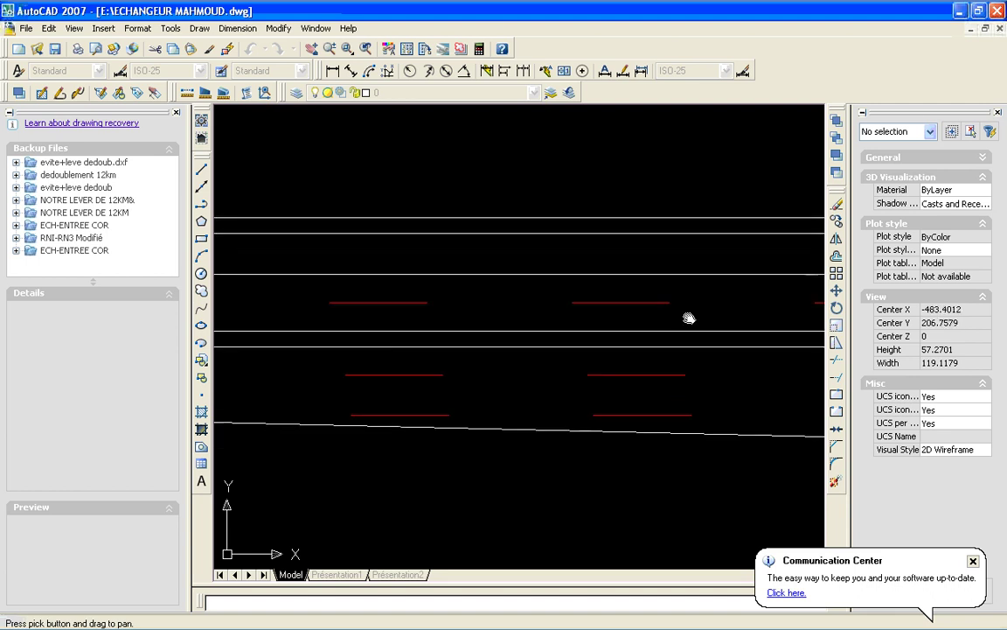
pyautogui.moveTo(477, 315); pyautogui.dragTo(625, 302)
pyautogui.moveTo(372, 317)
pyautogui.mouseDown()
pyautogui.moveTo(515, 360)
pyautogui.moveTo(450, 360)
pyautogui.moveTo(536, 338)
pyautogui.mouseUp()
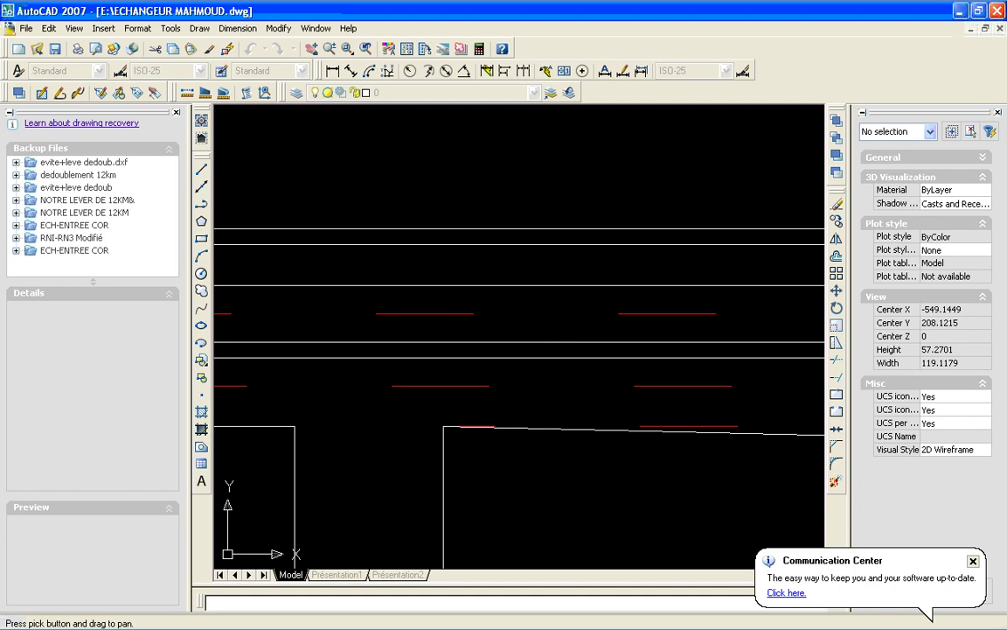
pyautogui.press('Escape')
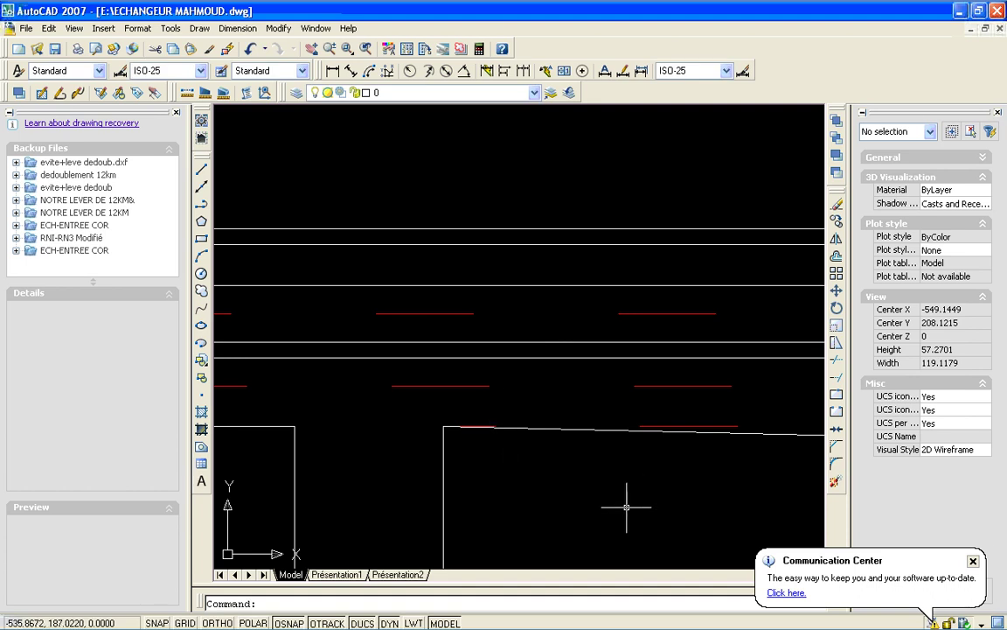
pyautogui.press('Return')
pyautogui.press('Escape')
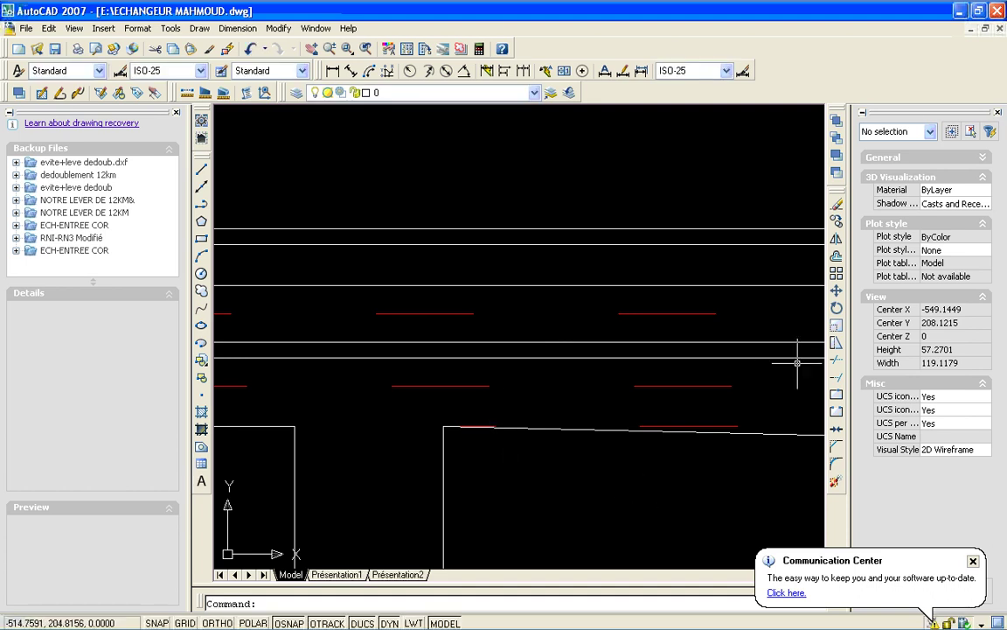
# - Fillet the sloped ramp polyline to the left horizontal edge with radius 850
pyautogui.click(836, 465)
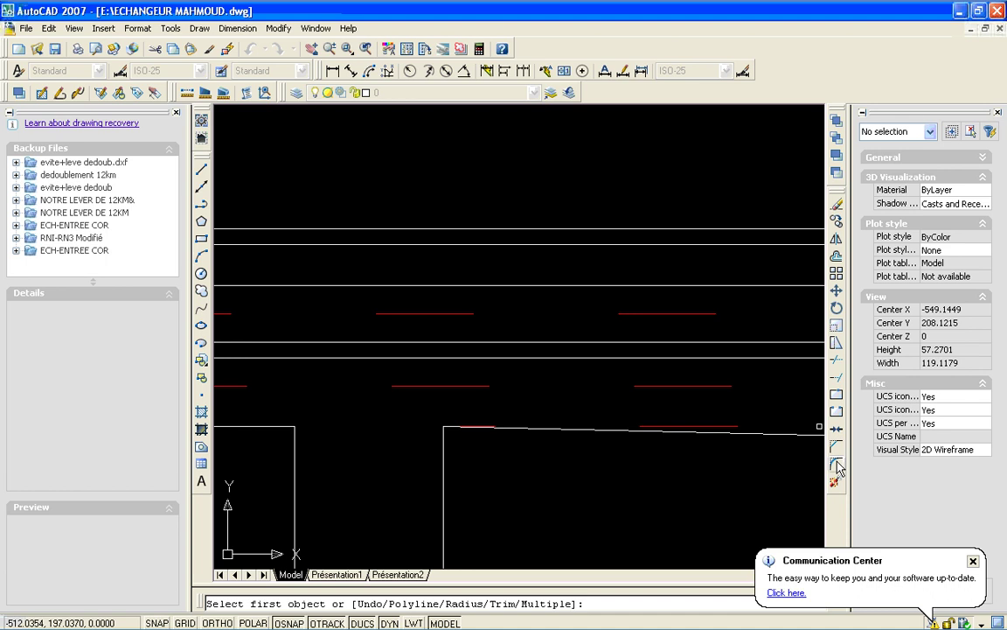
pyautogui.write('r')
pyautogui.press('Return')
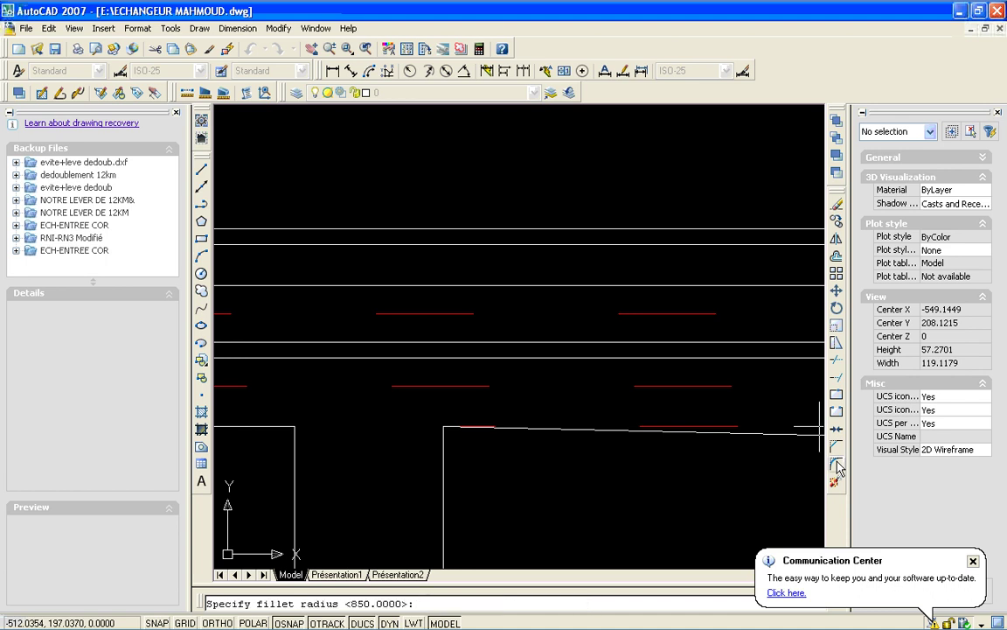
pyautogui.write('85')
pyautogui.write('0')
pyautogui.press('Return')
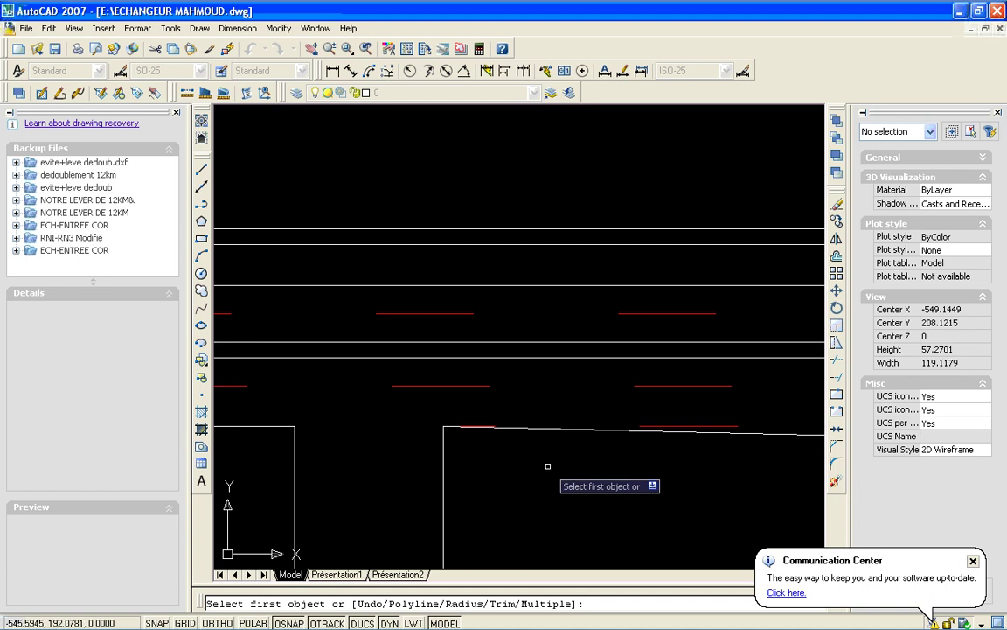
pyautogui.click(580, 431)
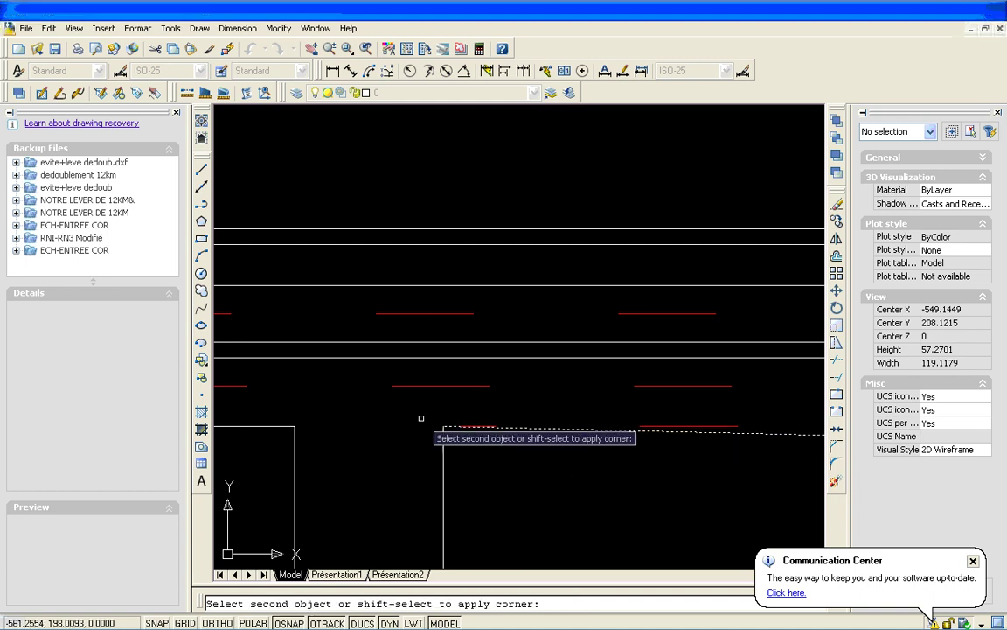
pyautogui.click(262, 426)
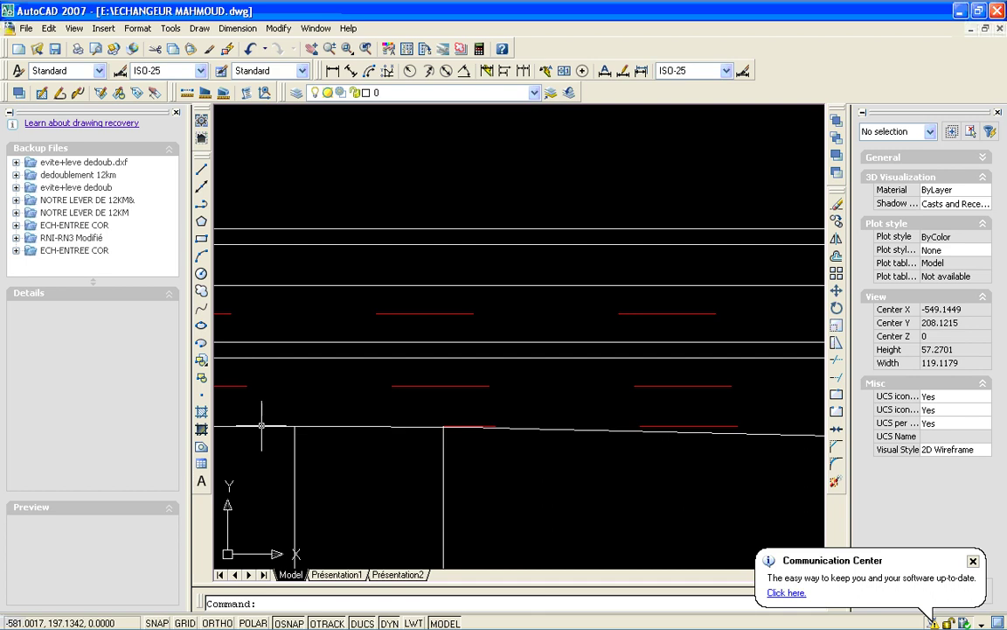
# - Select the horizontal line and ramp polyline to check the fillet joint
pyautogui.click(329, 426)
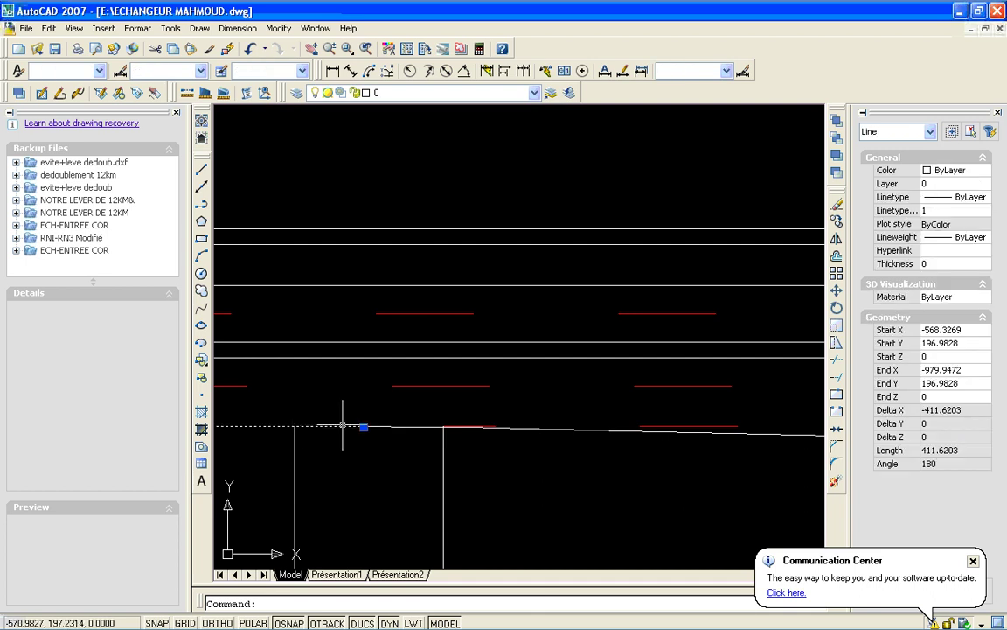
pyautogui.click(376, 427)
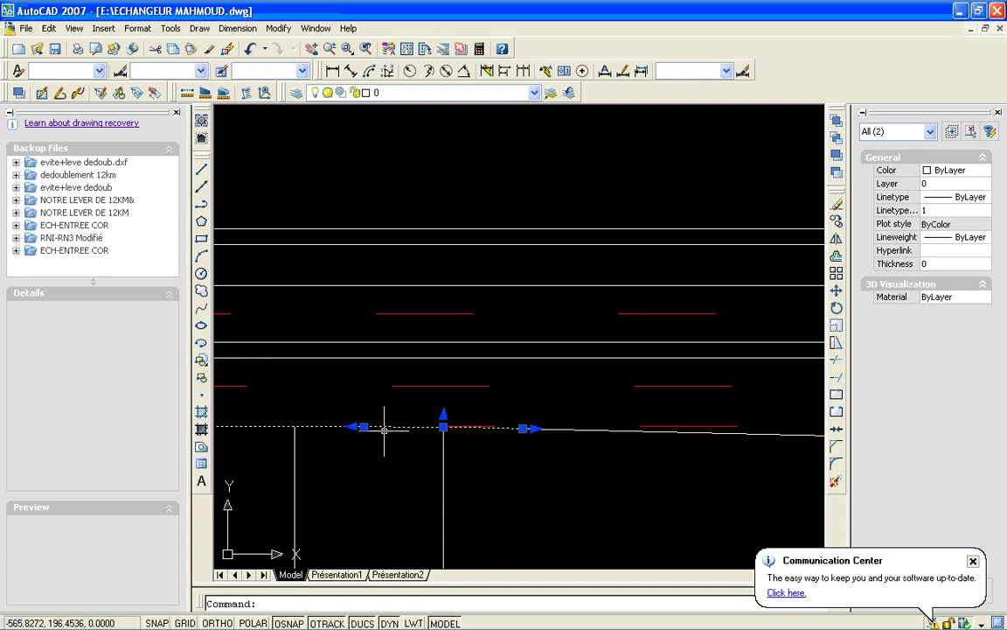
pyautogui.press('Escape')
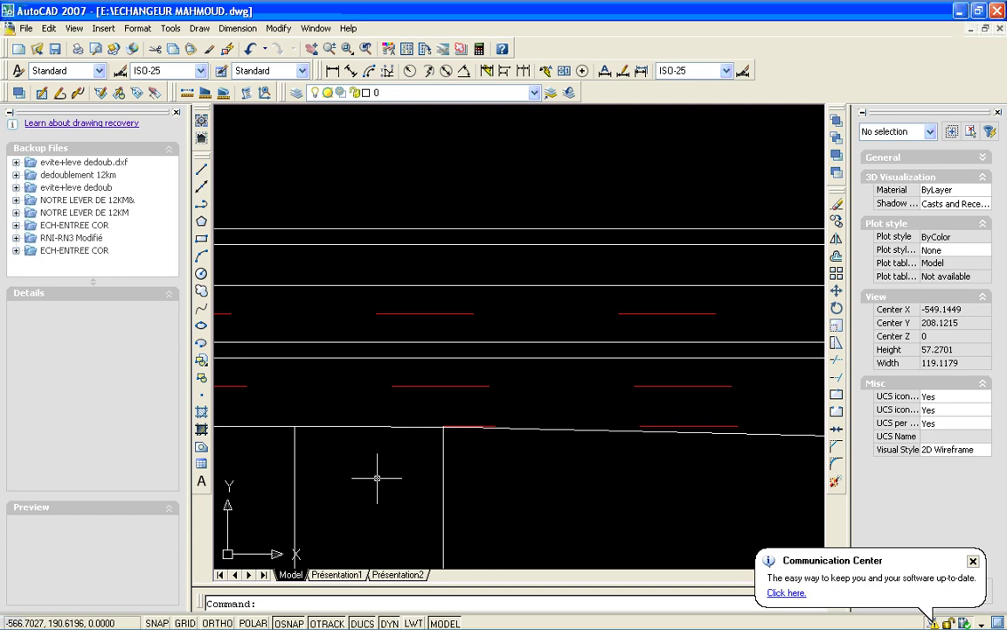
pyautogui.click(377, 477)
pyautogui.click(376, 478)
pyautogui.click(376, 477)
pyautogui.click(368, 478)
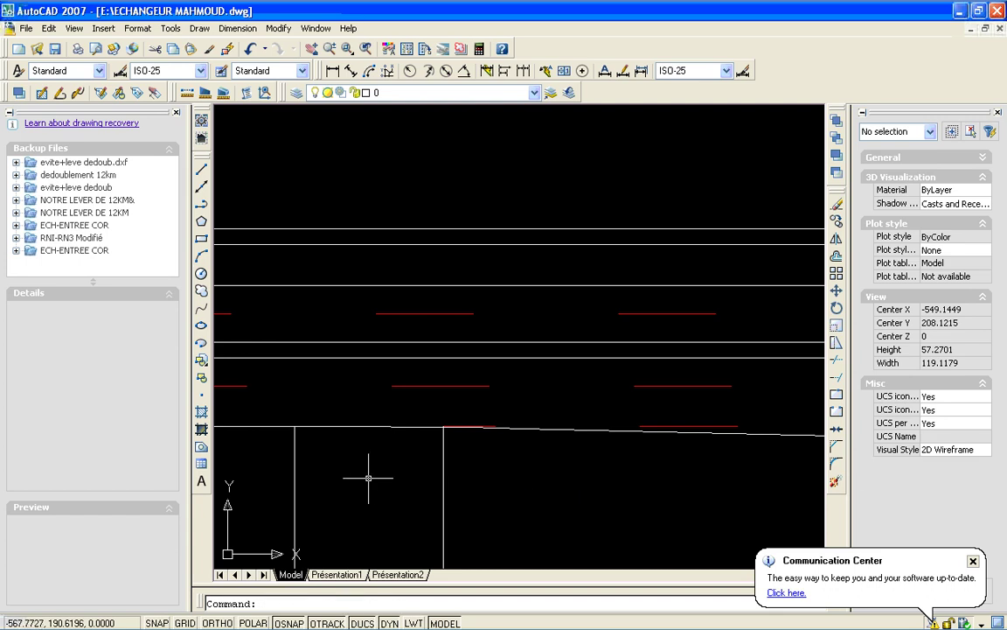
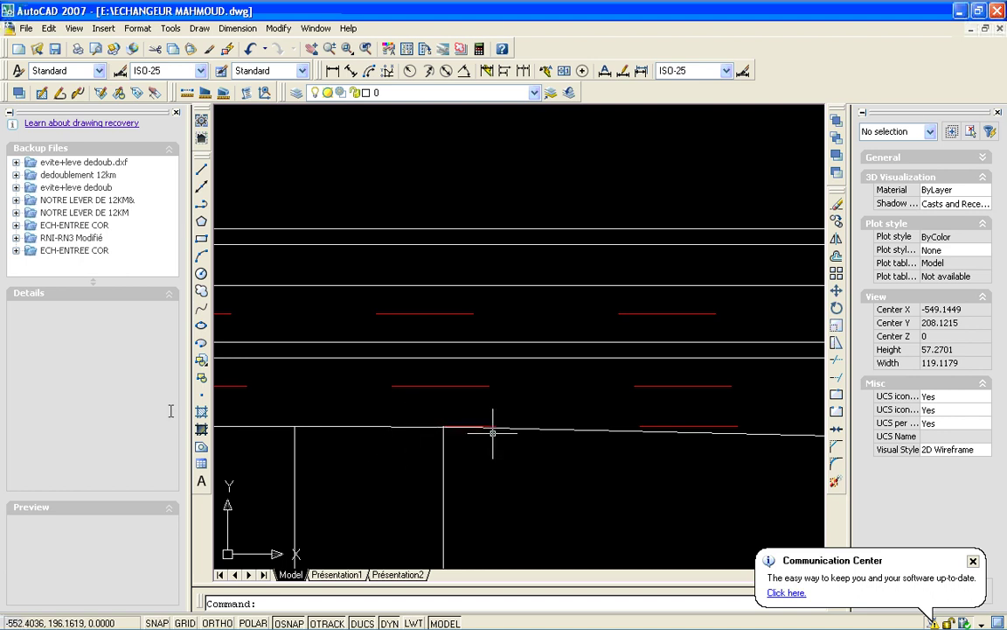
# - Inspect the short red arc, then zoom out until the whole interchange and loop fit
pyautogui.click(419, 427)
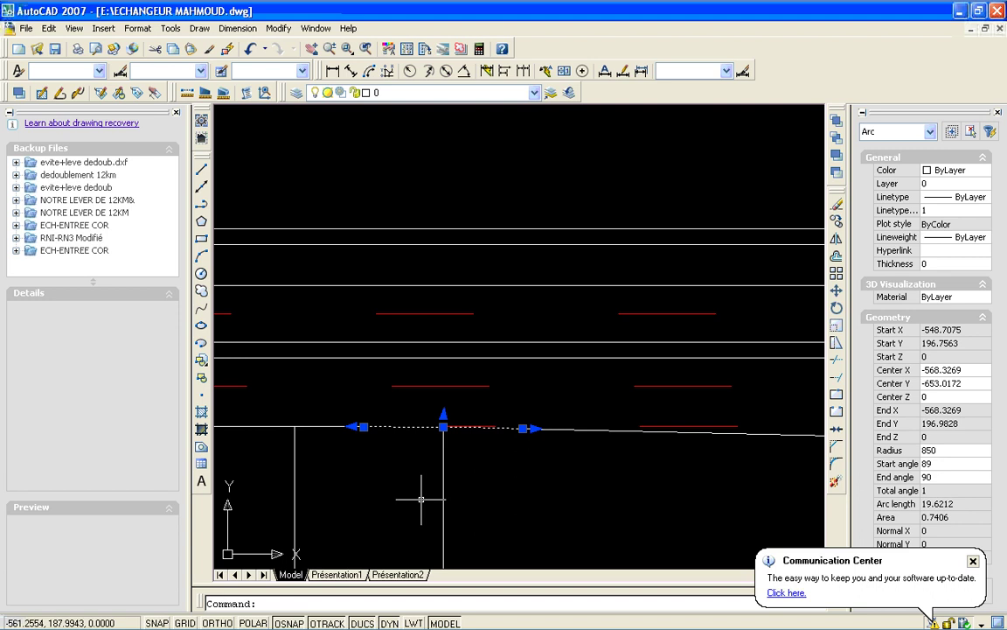
pyautogui.press('Escape')
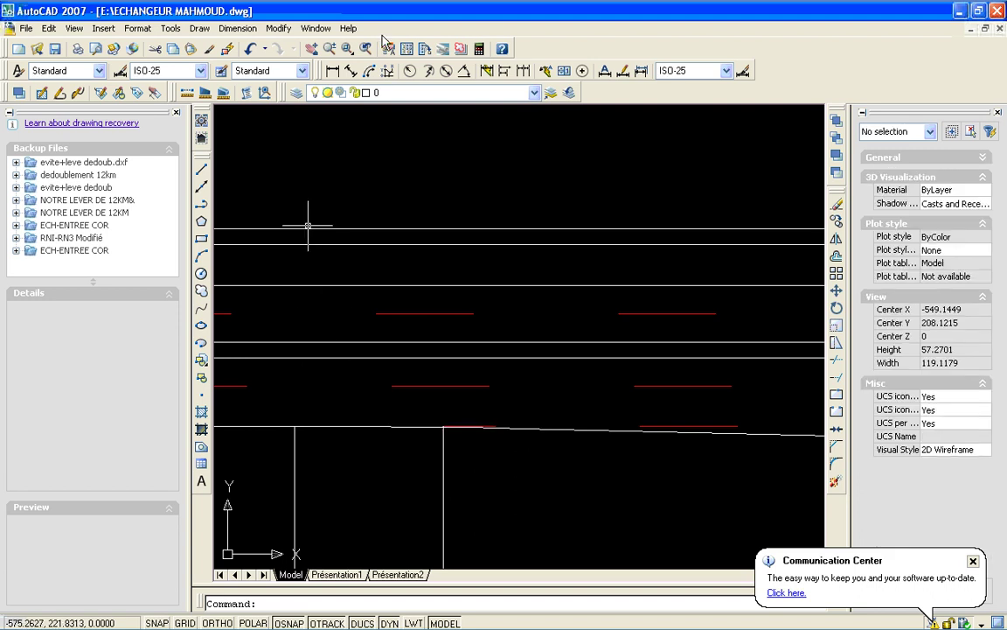
pyautogui.click(330, 48)
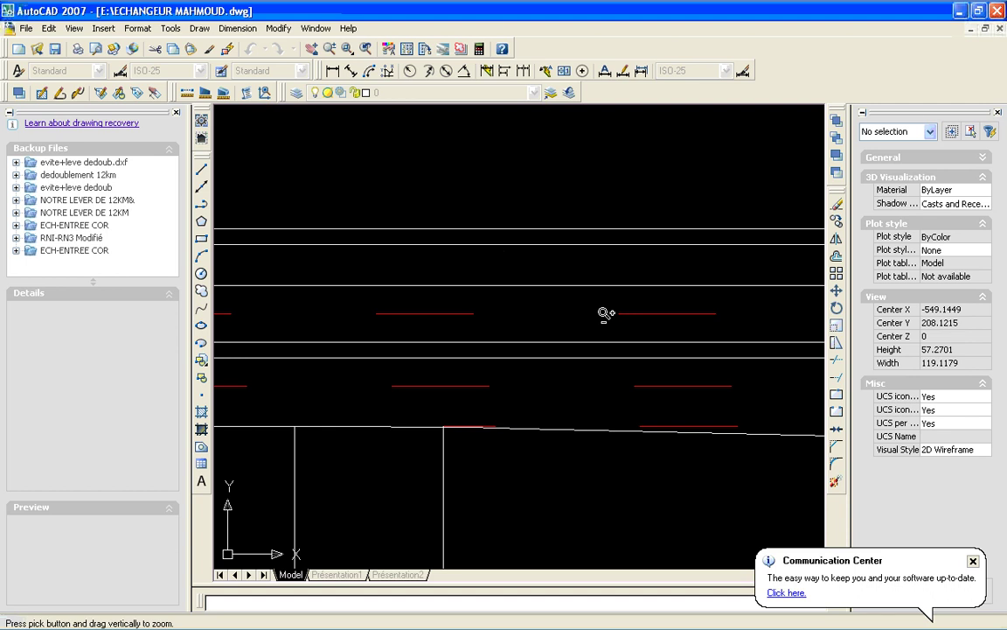
pyautogui.moveTo(577, 298)
pyautogui.mouseDown()
pyautogui.moveTo(707, 276)
pyautogui.moveTo(580, 371)
pyautogui.moveTo(580, 394)
pyautogui.mouseUp()
pyautogui.moveTo(735, 263); pyautogui.dragTo(591, 374)
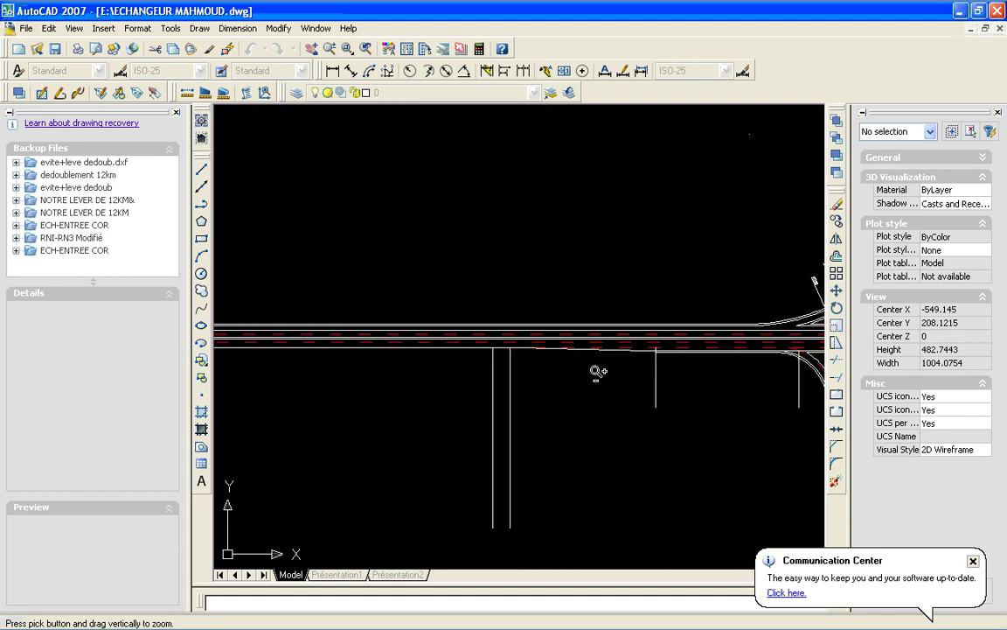
pyautogui.moveTo(704, 291); pyautogui.dragTo(579, 387)
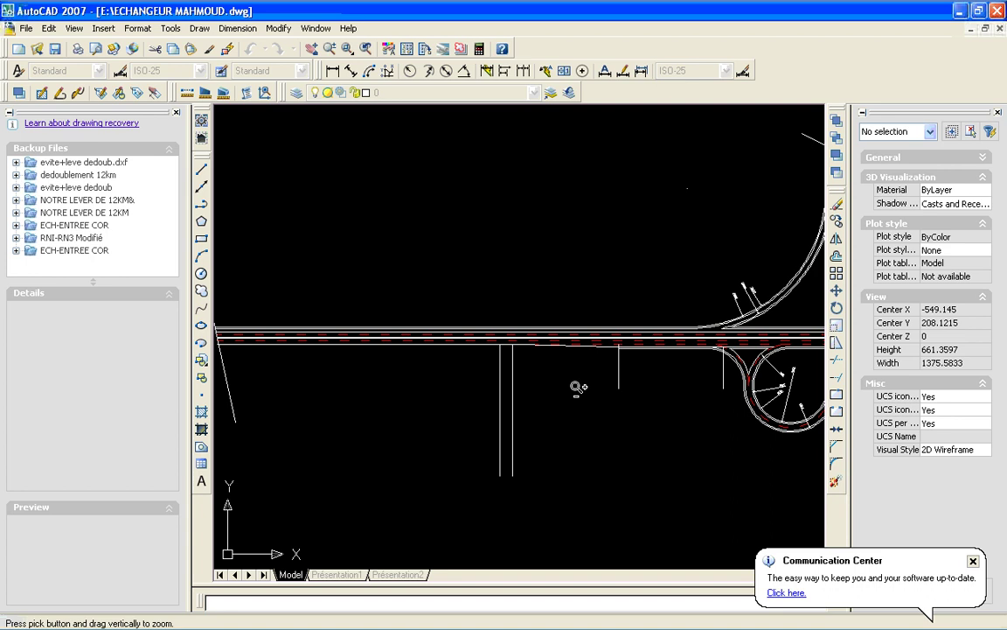
pyautogui.moveTo(668, 320); pyautogui.dragTo(635, 379)
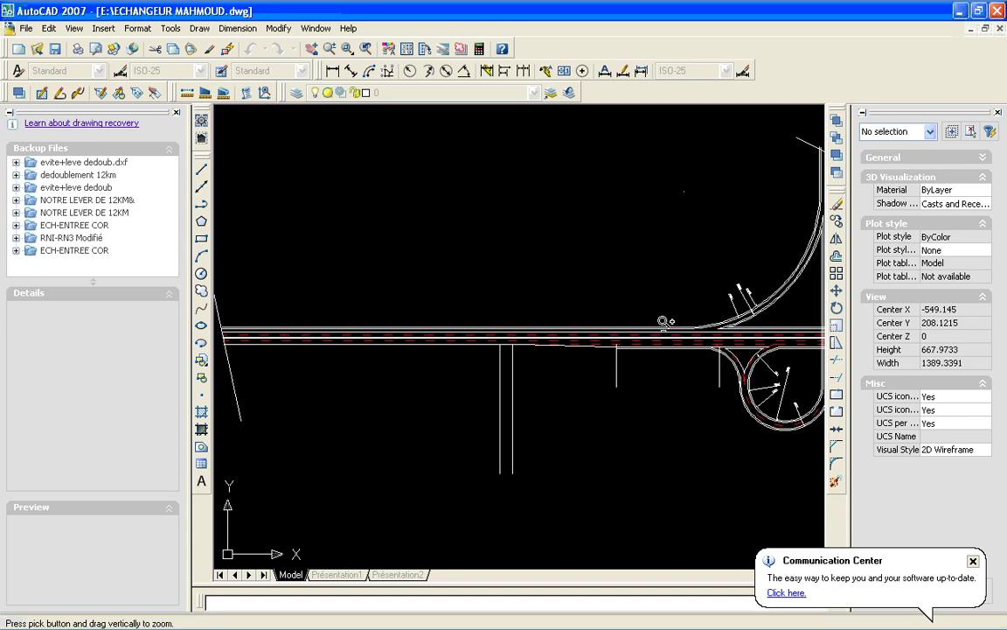
pyautogui.moveTo(650, 294); pyautogui.dragTo(589, 411)
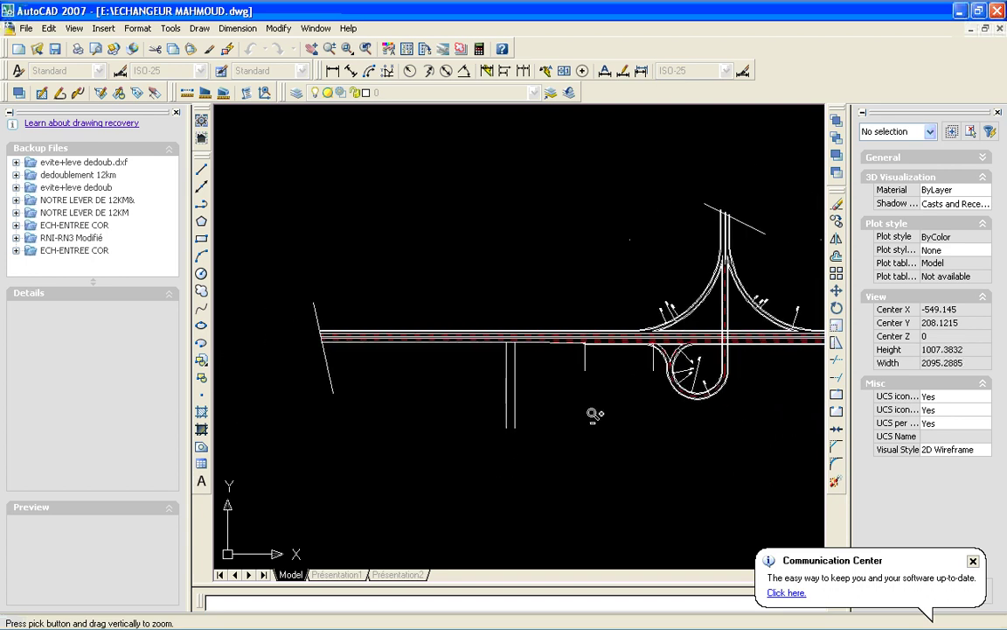
pyautogui.moveTo(659, 316); pyautogui.dragTo(583, 359)
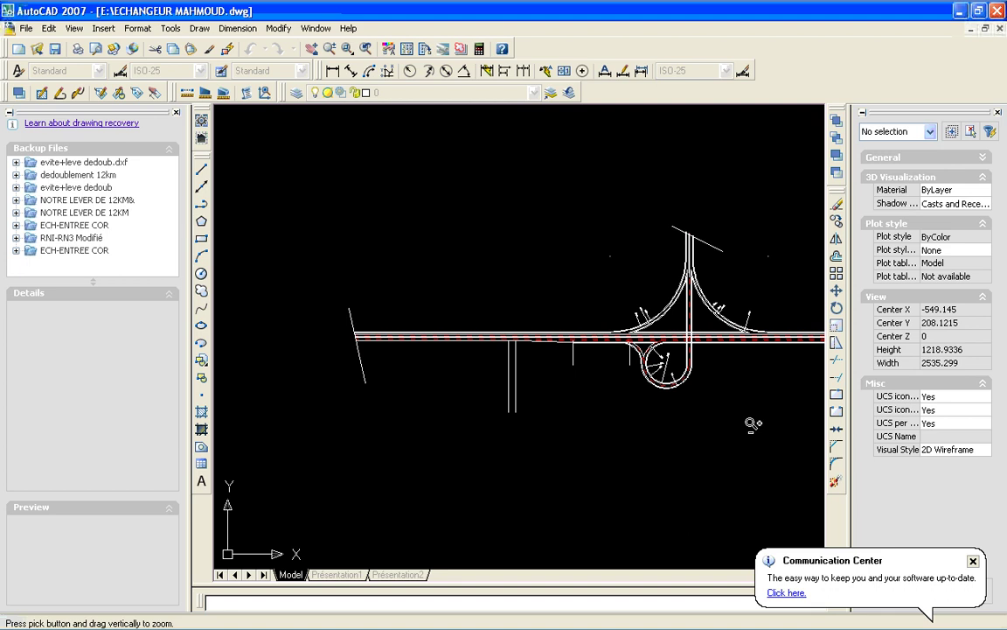
pyautogui.press('Escape')
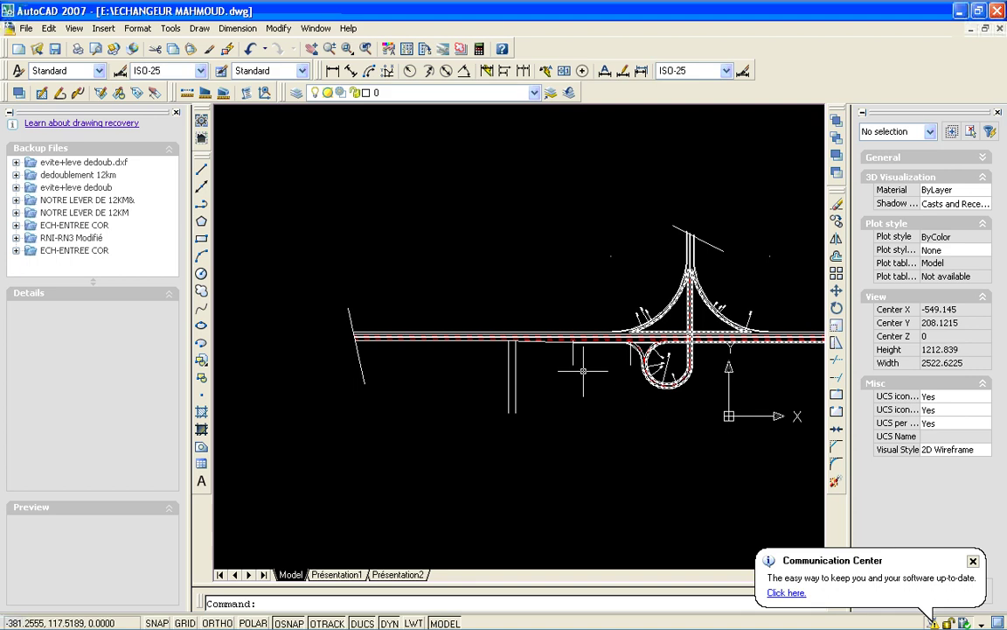
# - Window-zoom onto the loop junction and select its red radius-60 centreline arc
pyautogui.click(347, 49)
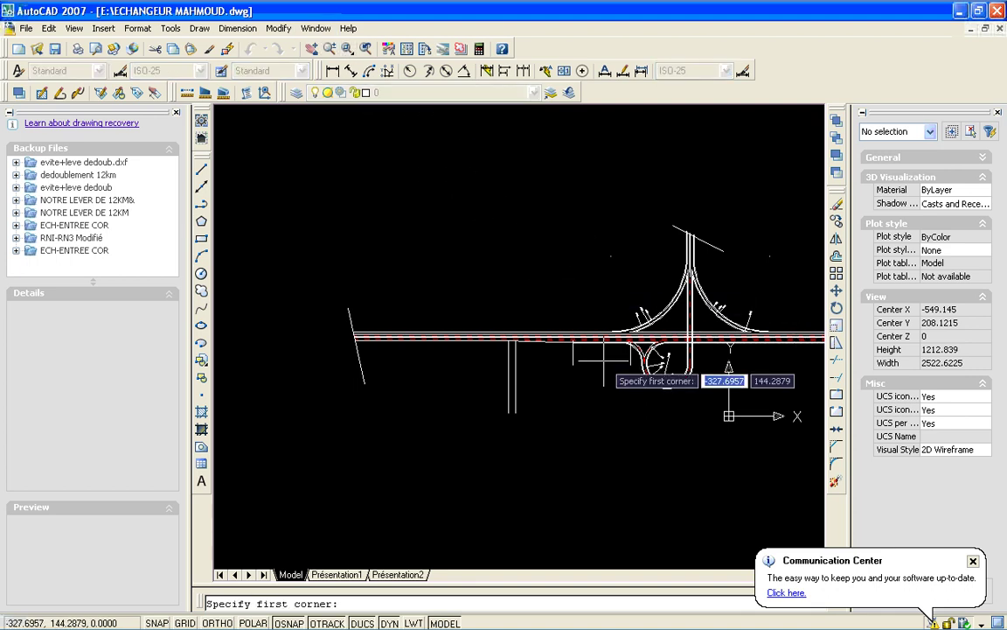
pyautogui.click(622, 304)
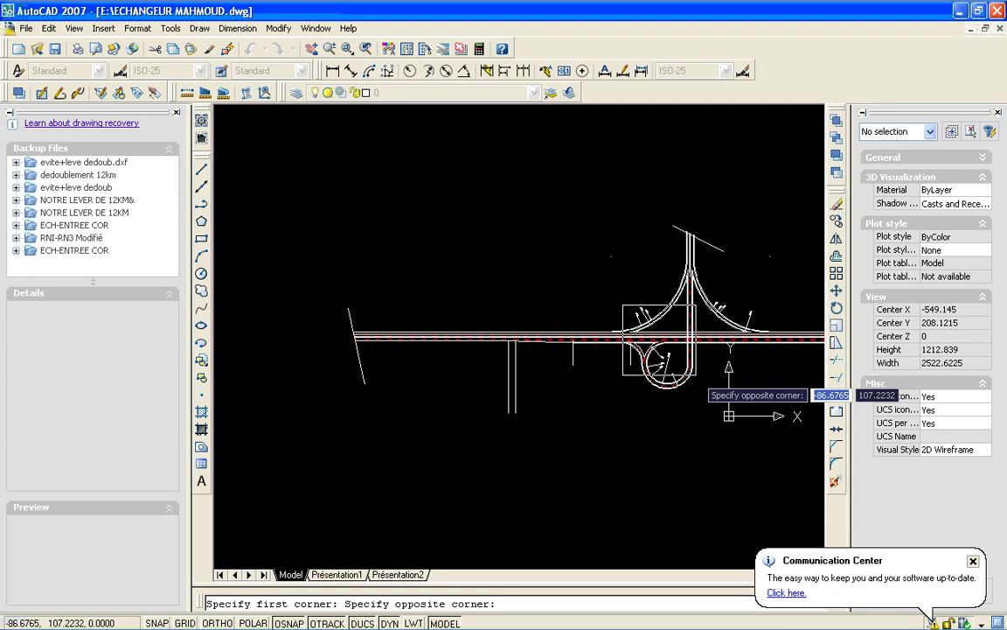
pyautogui.click(695, 374)
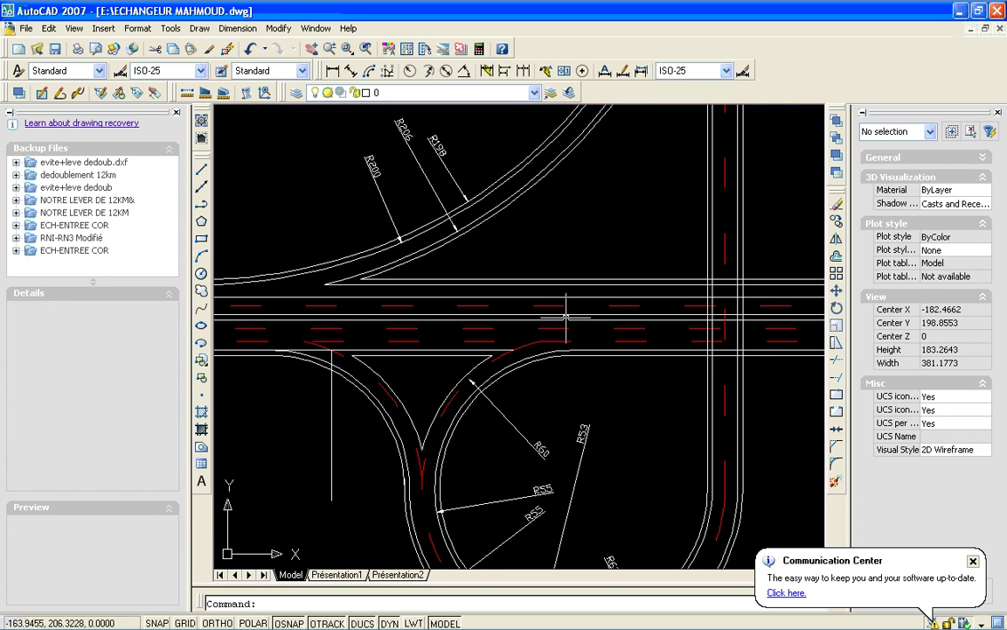
pyautogui.click(520, 348)
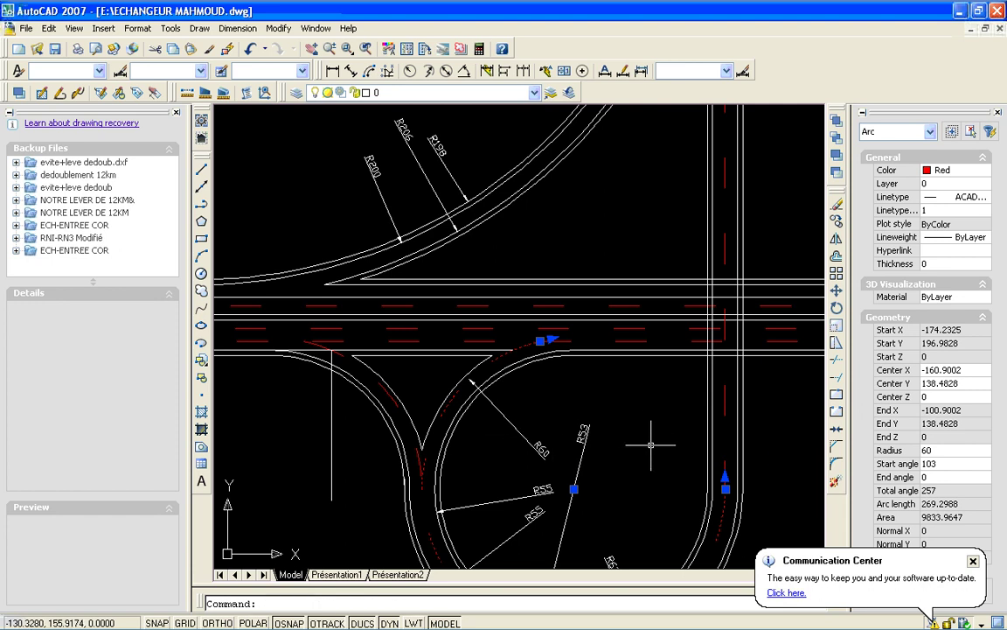
# - Trim the excess red centreline segment at the junction, using the red arc as cutting edge
pyautogui.press('Escape')
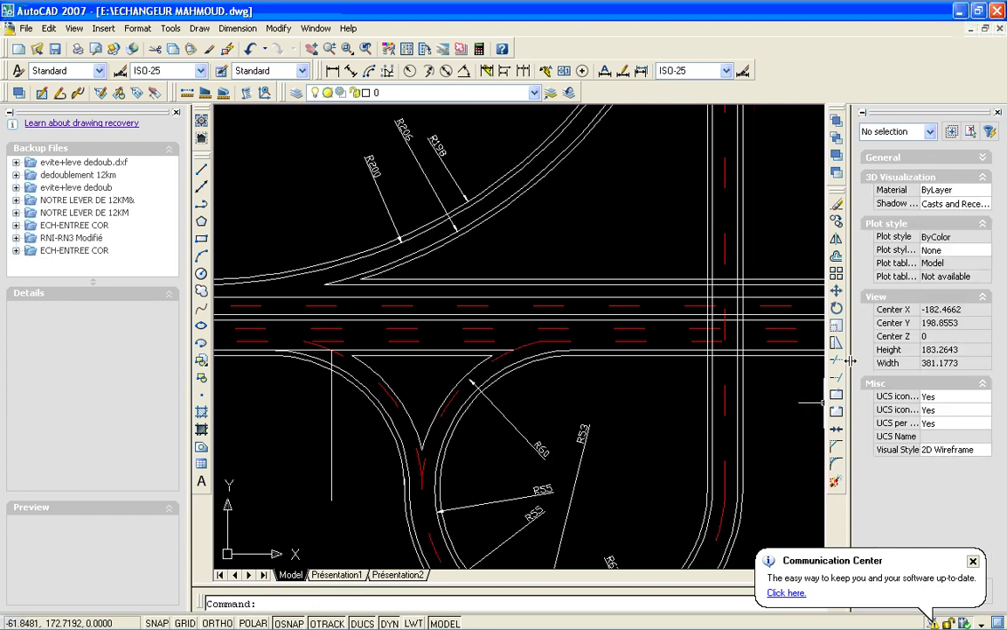
pyautogui.click(837, 360)
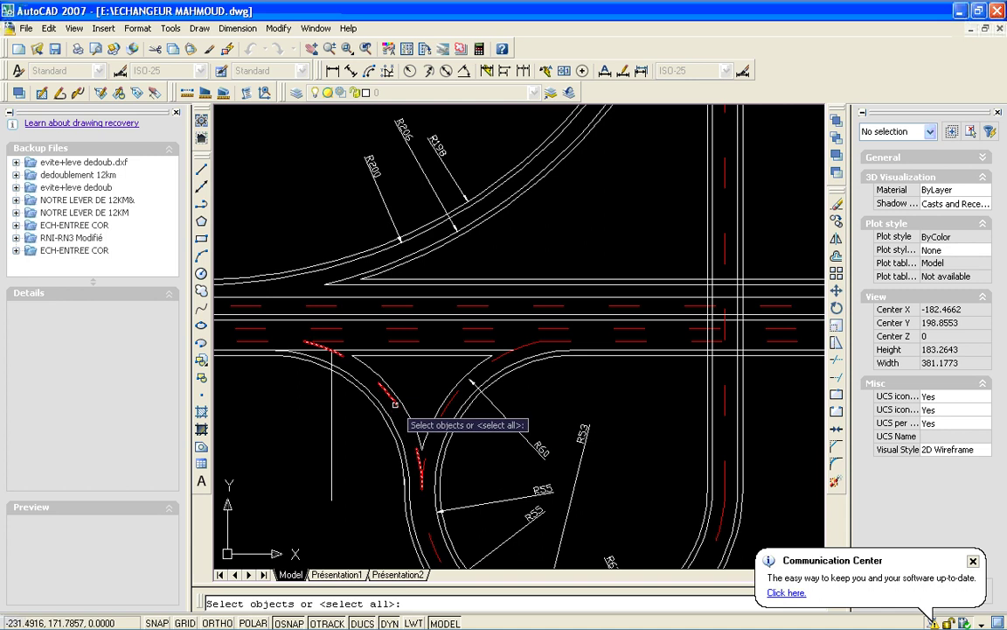
pyautogui.click(395, 405)
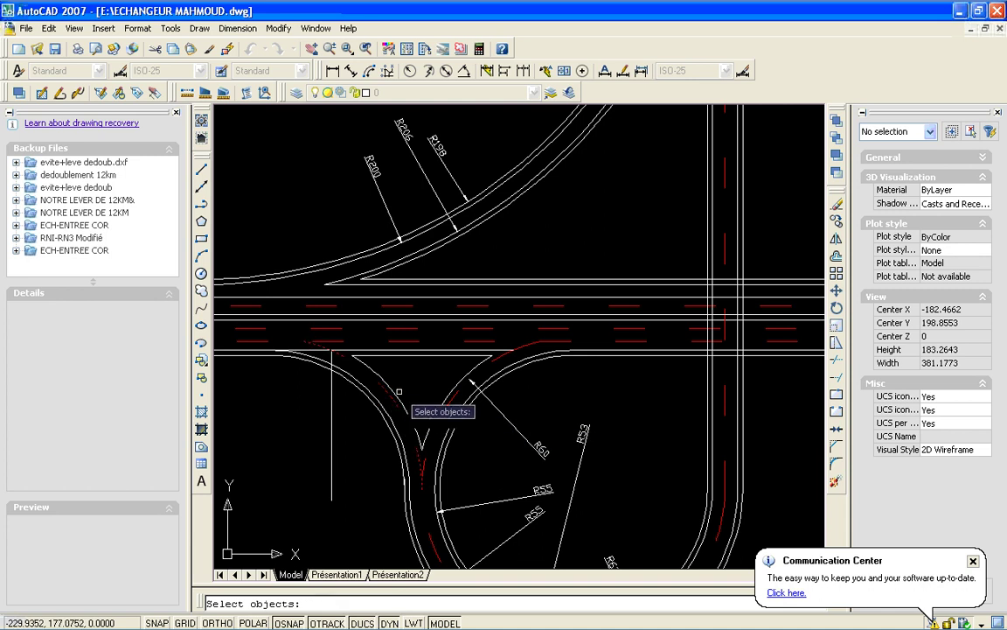
pyautogui.press('Return')
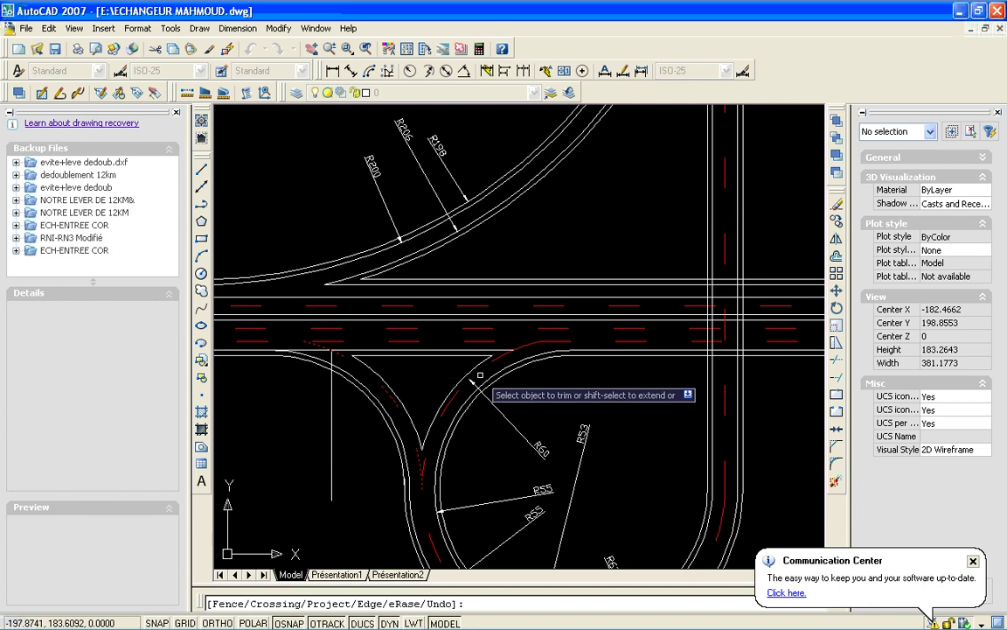
pyautogui.click(499, 359)
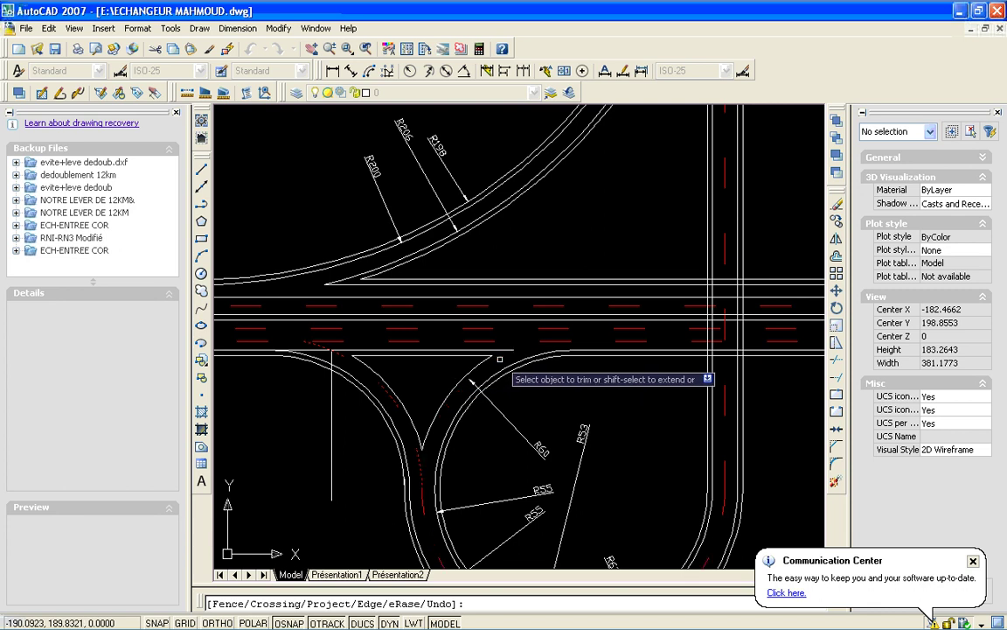
pyautogui.press('Return')
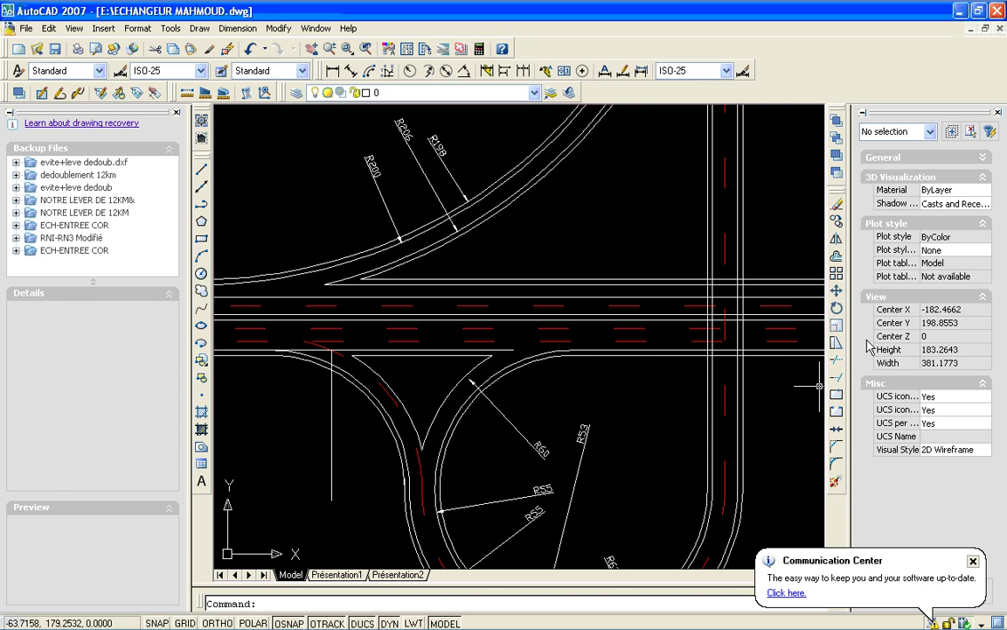
pyautogui.click(837, 255)
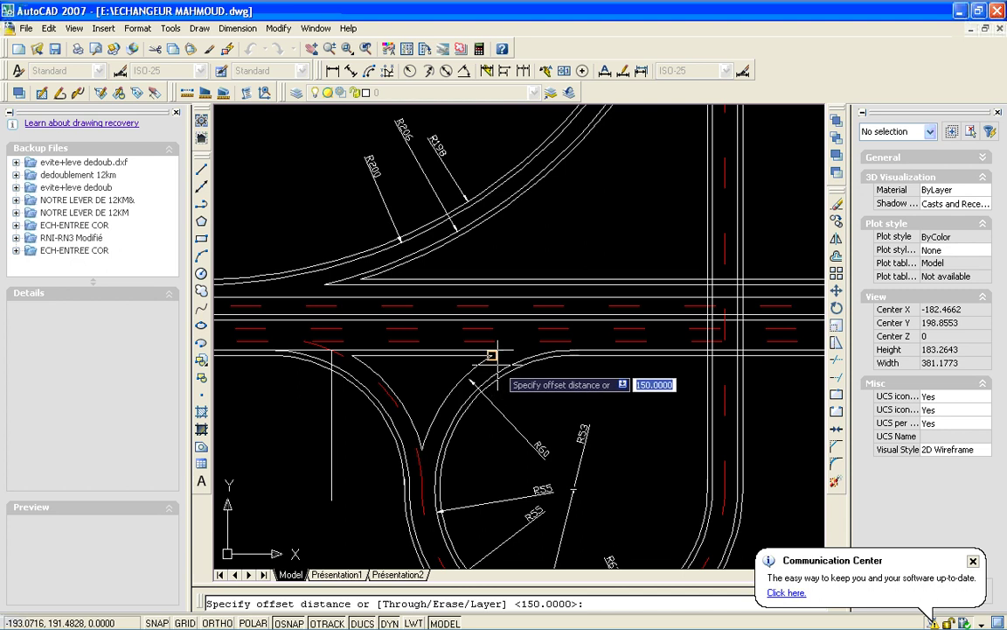
pyautogui.click(557, 349)
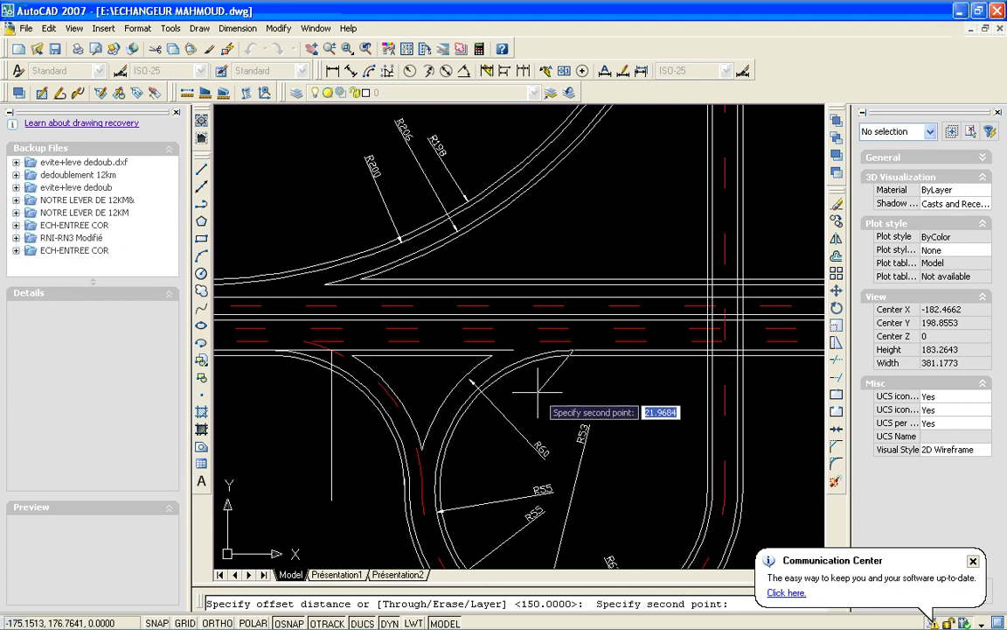
pyautogui.press('Escape')
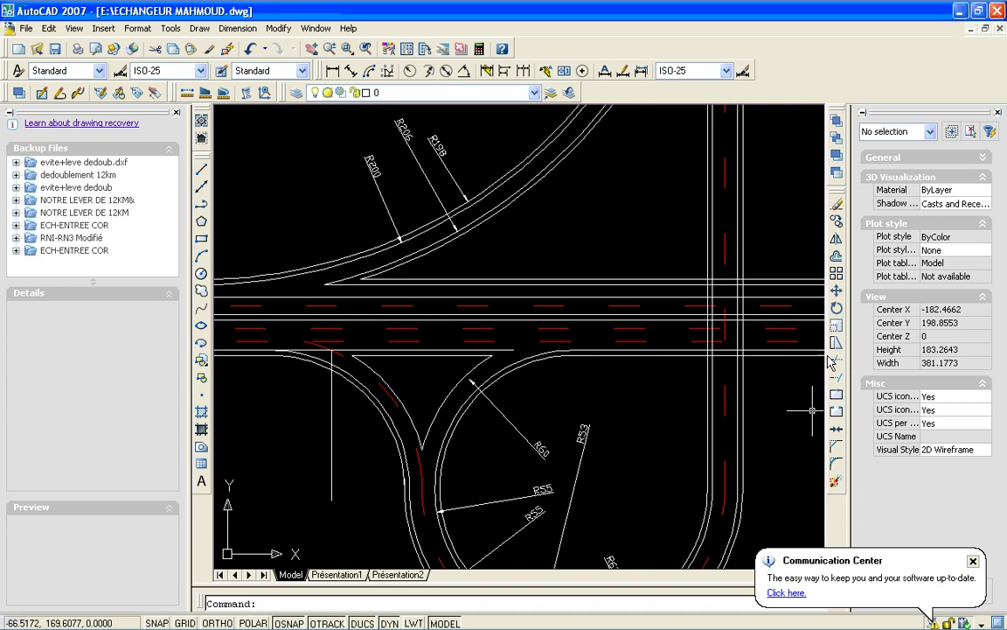
pyautogui.click(836, 258)
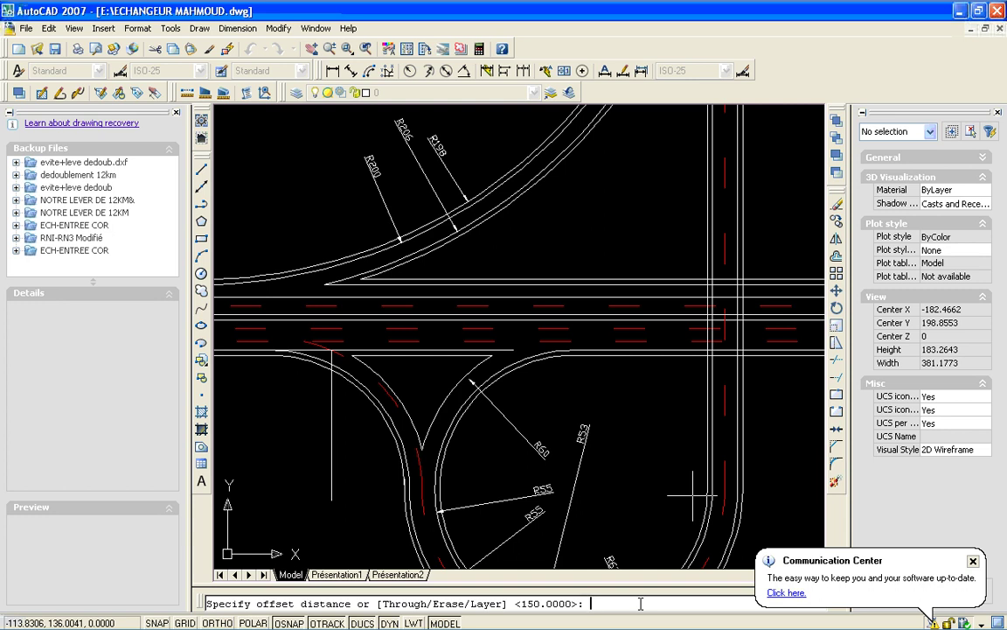
pyautogui.write('2')
pyautogui.press('BackSpace')
pyautogui.press('Escape')
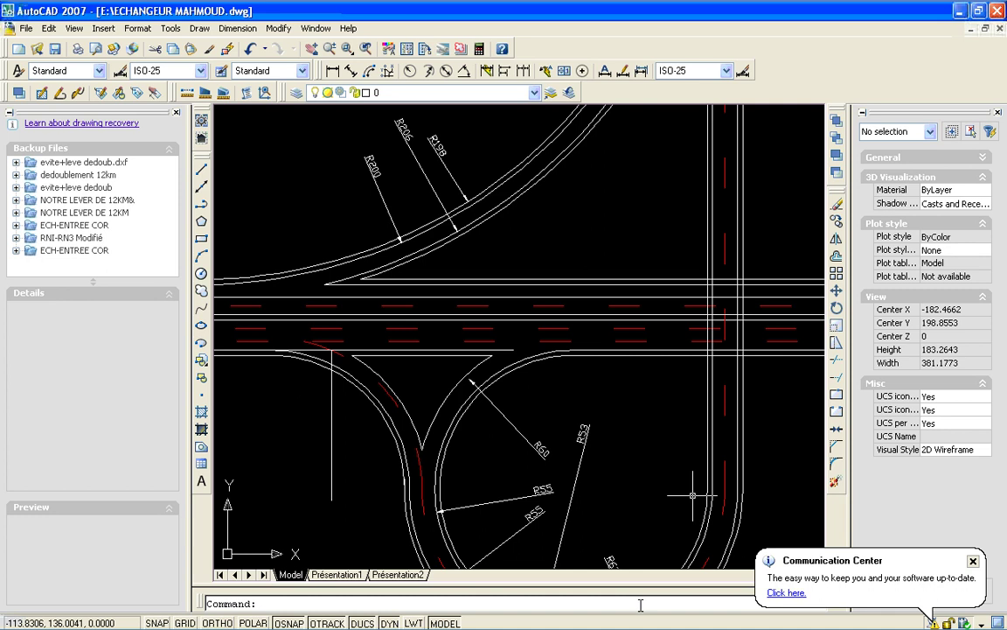
# - Pan the drawing upward to show the full loop ramp with its R53 and R67 labels
pyautogui.click(329, 49)
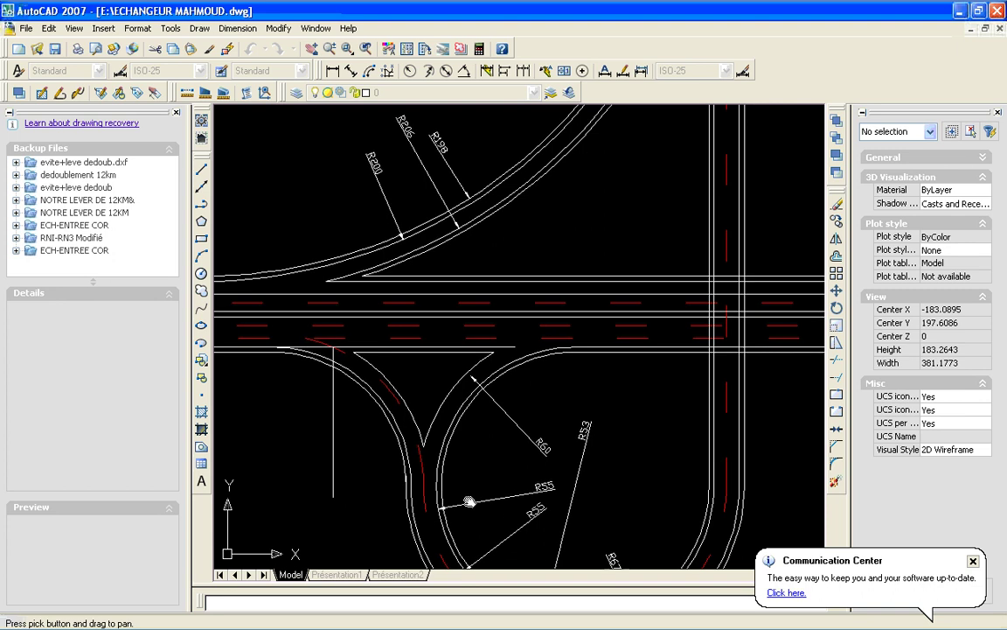
pyautogui.moveTo(464, 562); pyautogui.dragTo(532, 449)
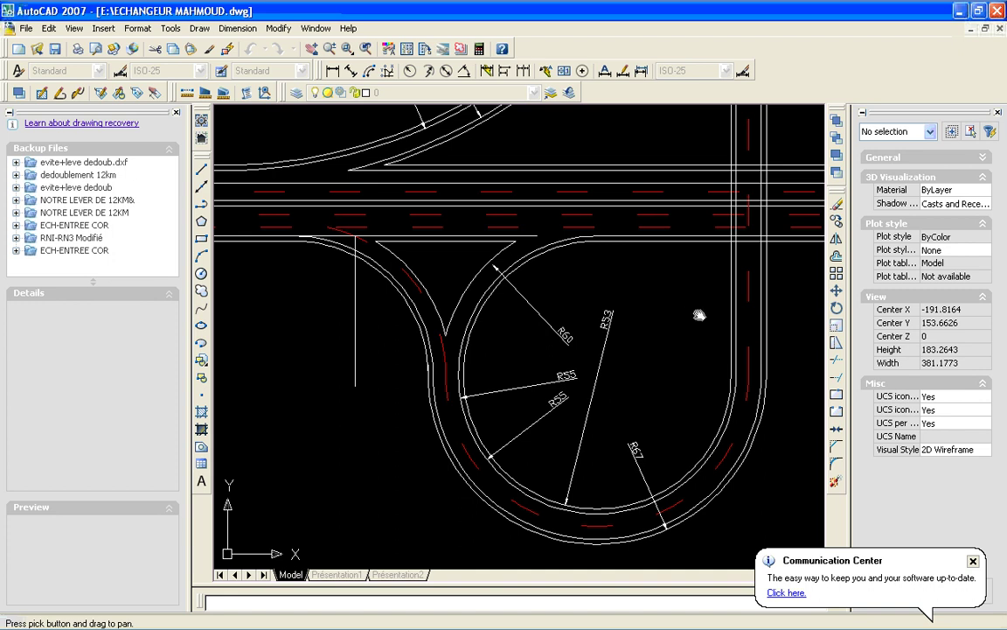
pyautogui.press('Escape')
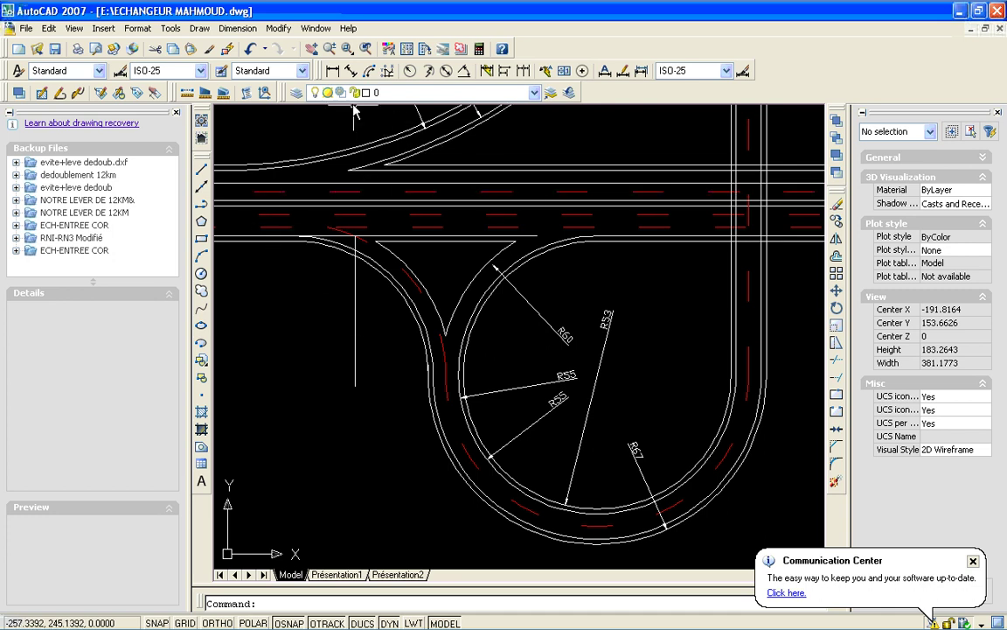
# - Start a linear dimension on the interchange plan
pyautogui.click(332, 70)
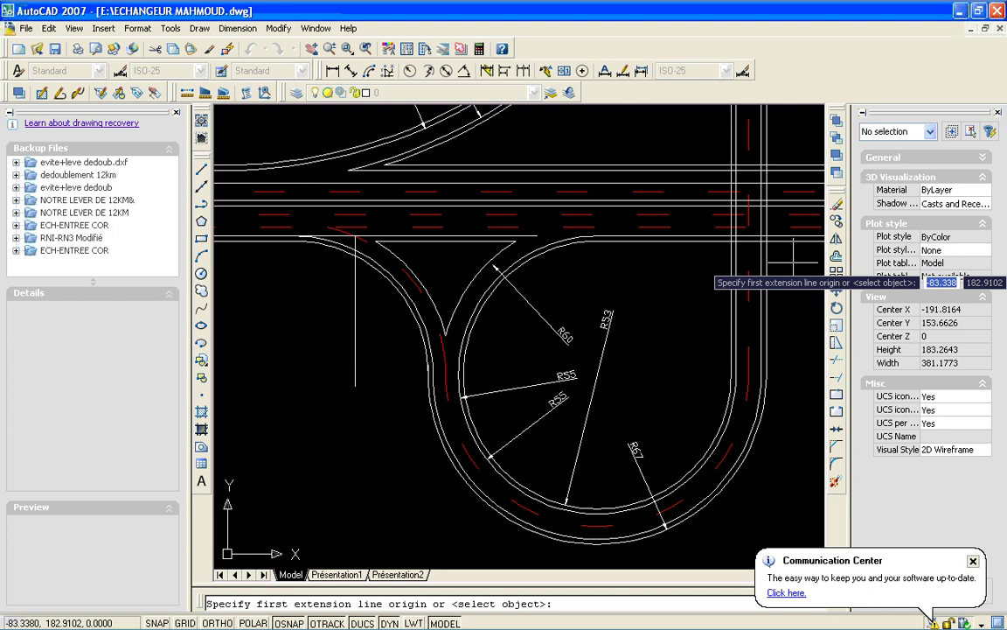
# - Draw a 325° construction line across the loop, running from upper left to lower right
pyautogui.press('Escape')
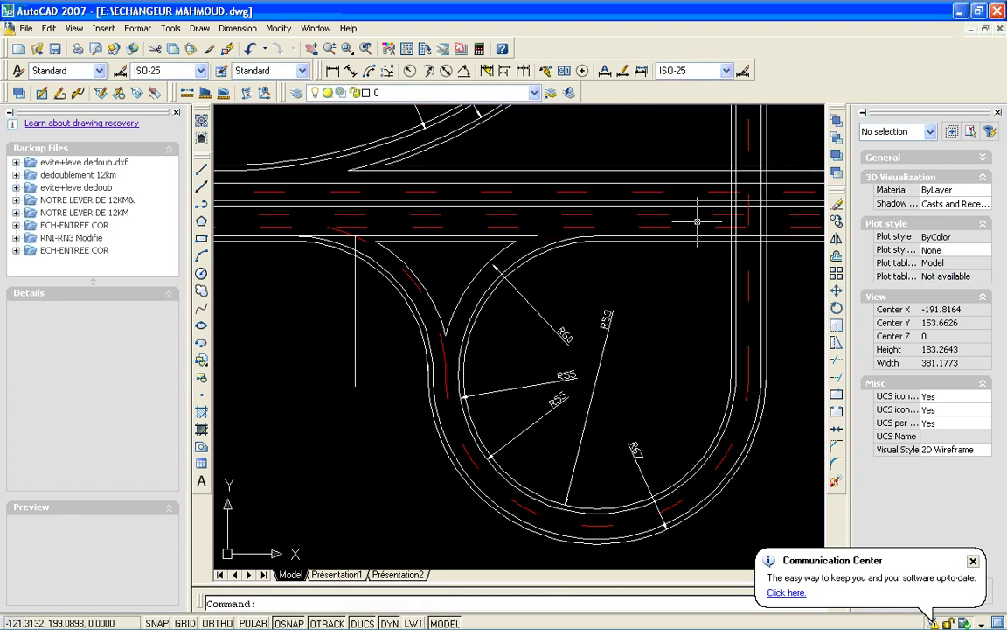
pyautogui.click(697, 224)
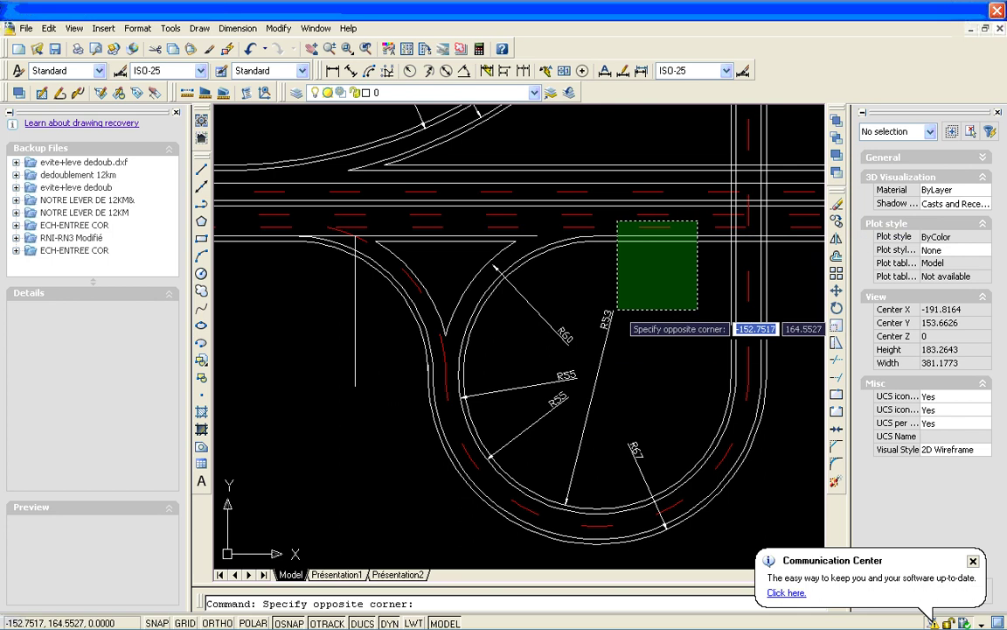
pyautogui.press('Escape')
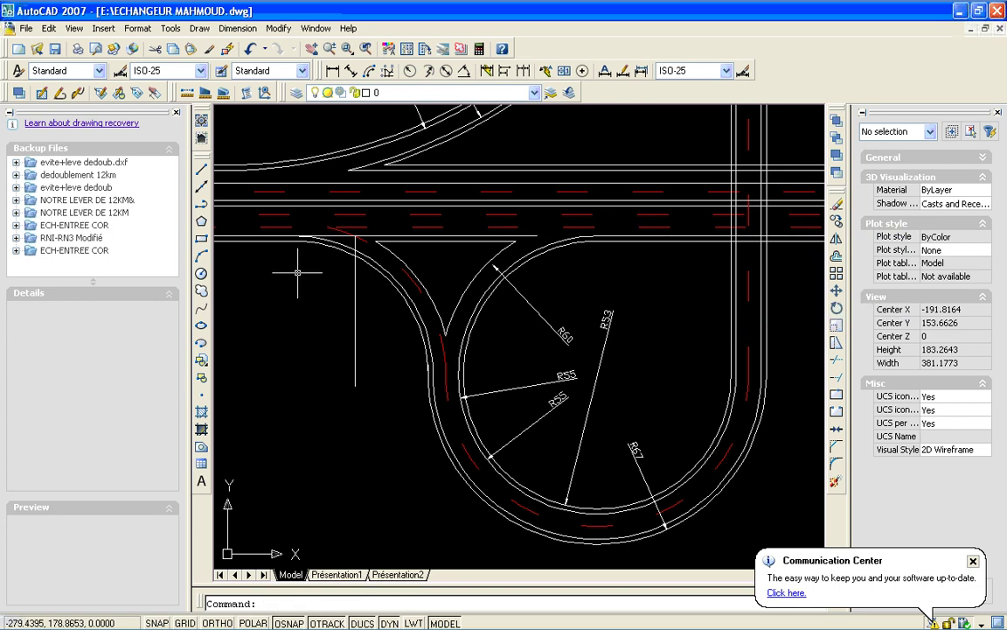
pyautogui.click(203, 189)
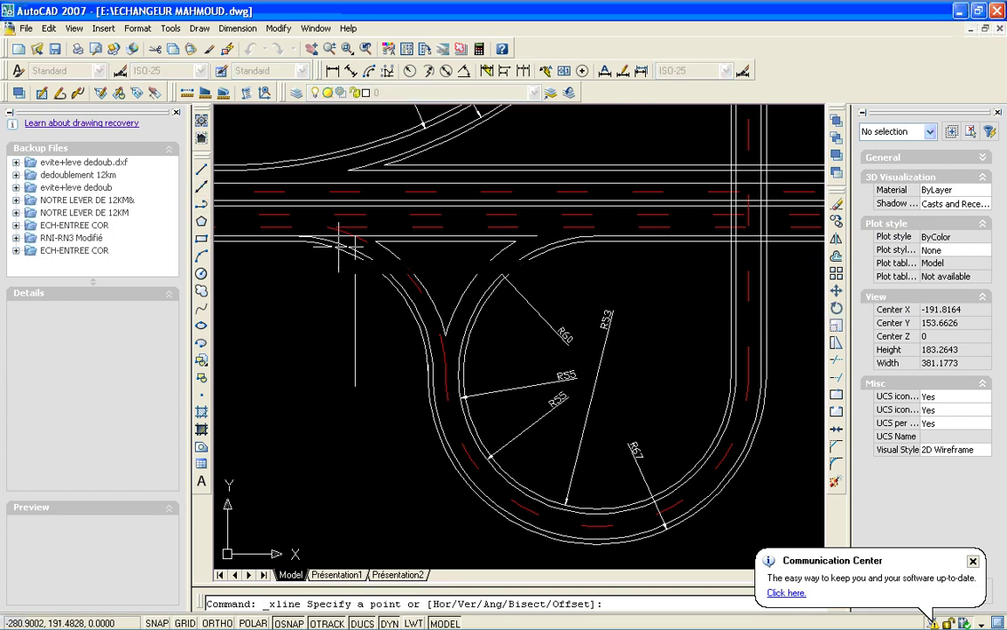
pyautogui.click(682, 441)
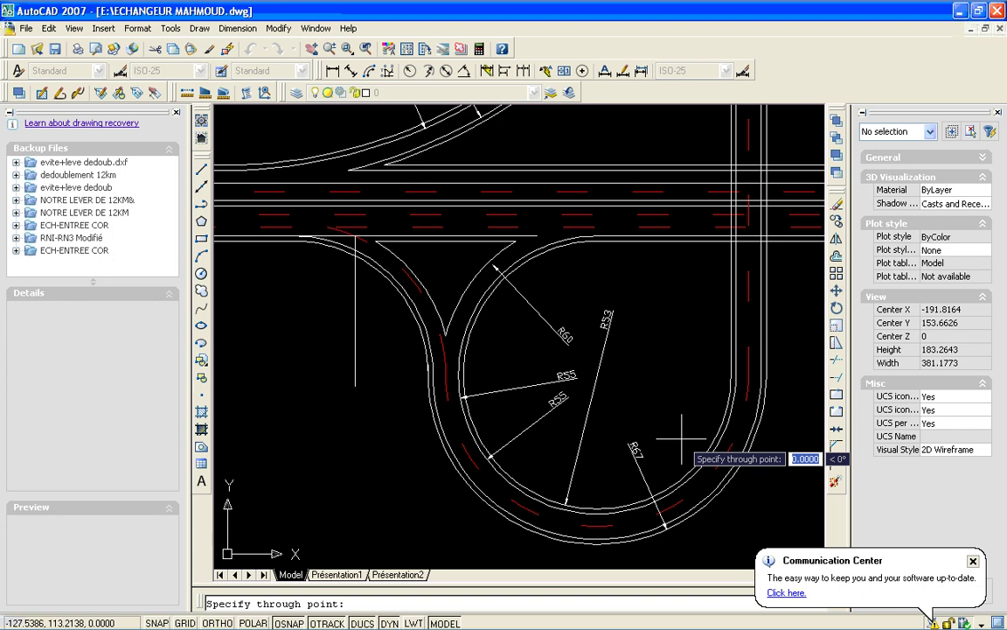
pyautogui.click(787, 512)
pyautogui.press('Return')
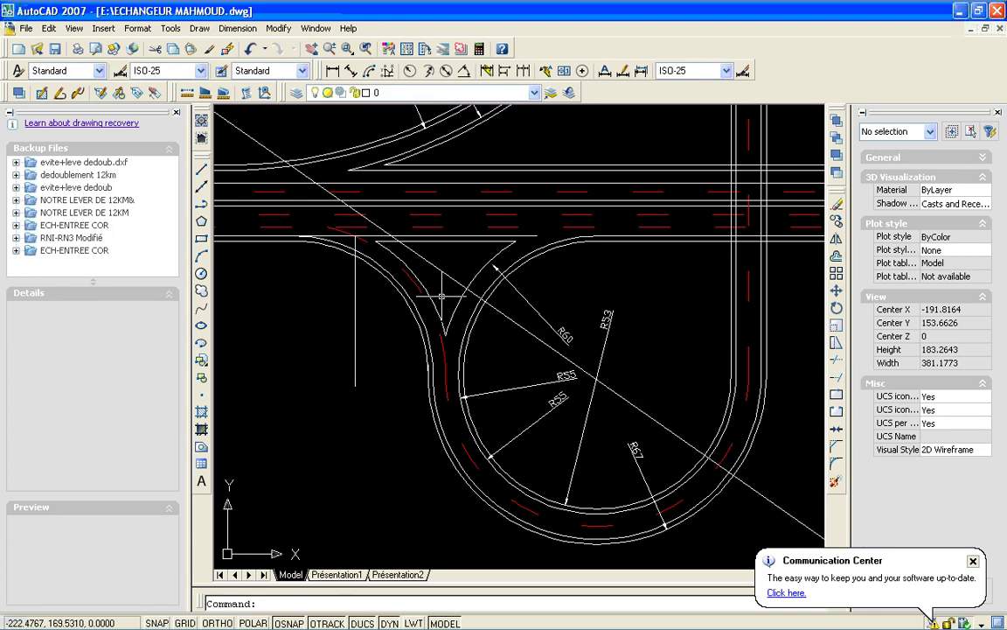
# - Dimension two widths across the curved right-hand ramp, the first reading 5
pyautogui.click(336, 73)
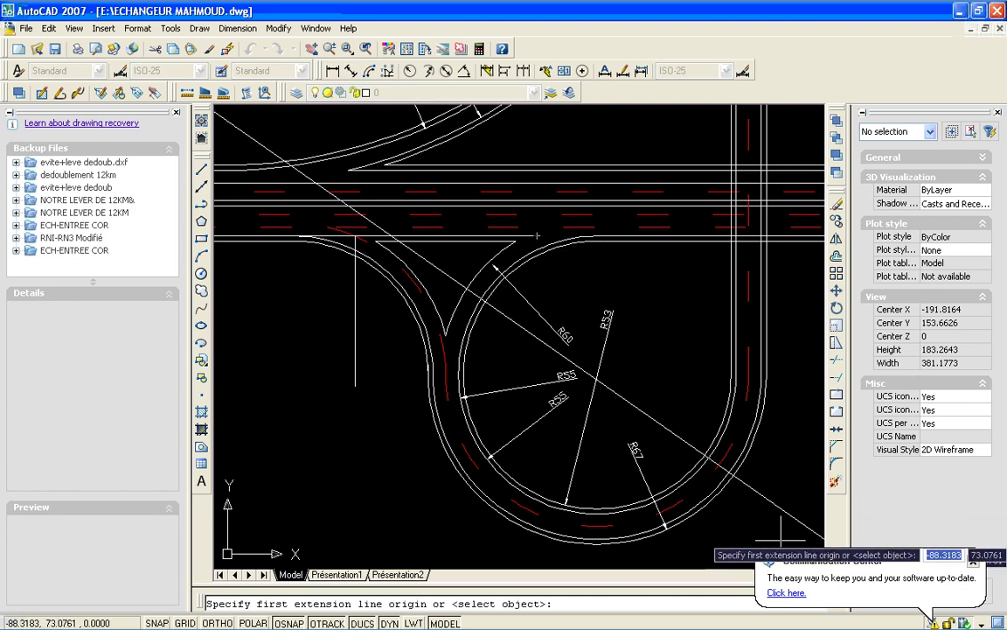
pyautogui.click(730, 472)
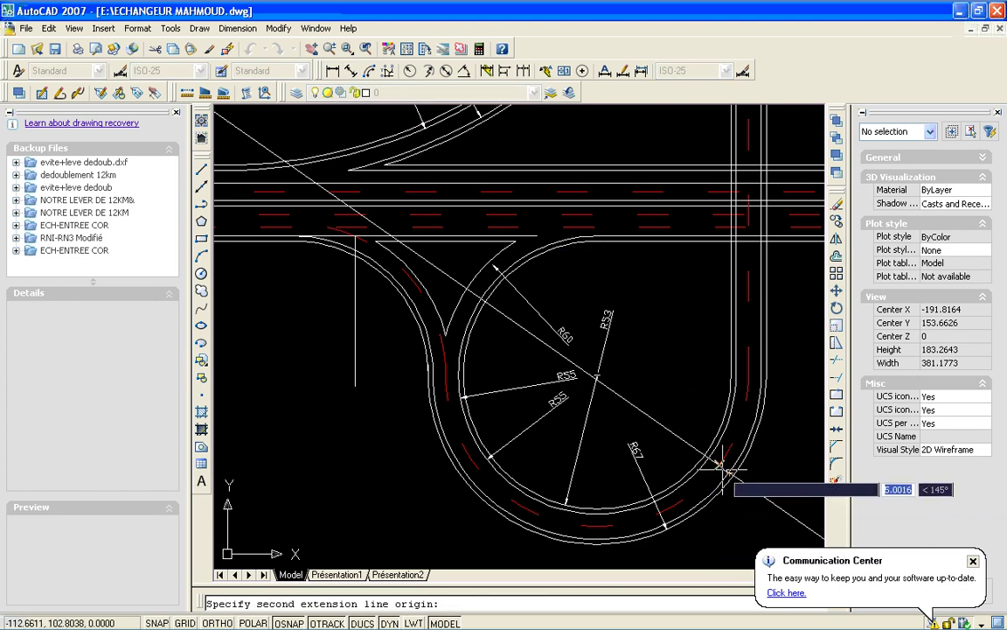
pyautogui.click(736, 426)
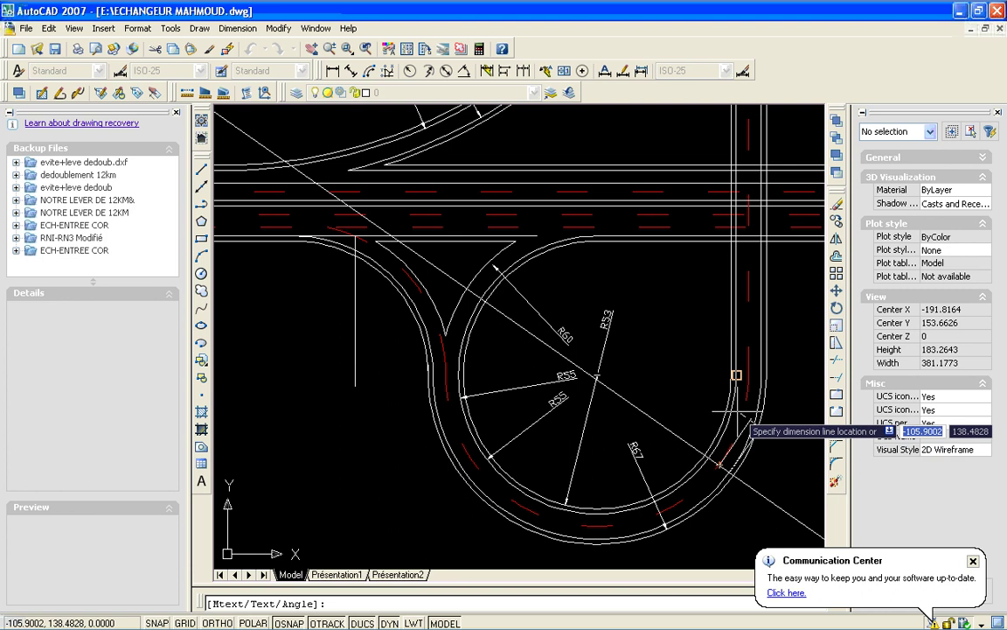
pyautogui.click(789, 368)
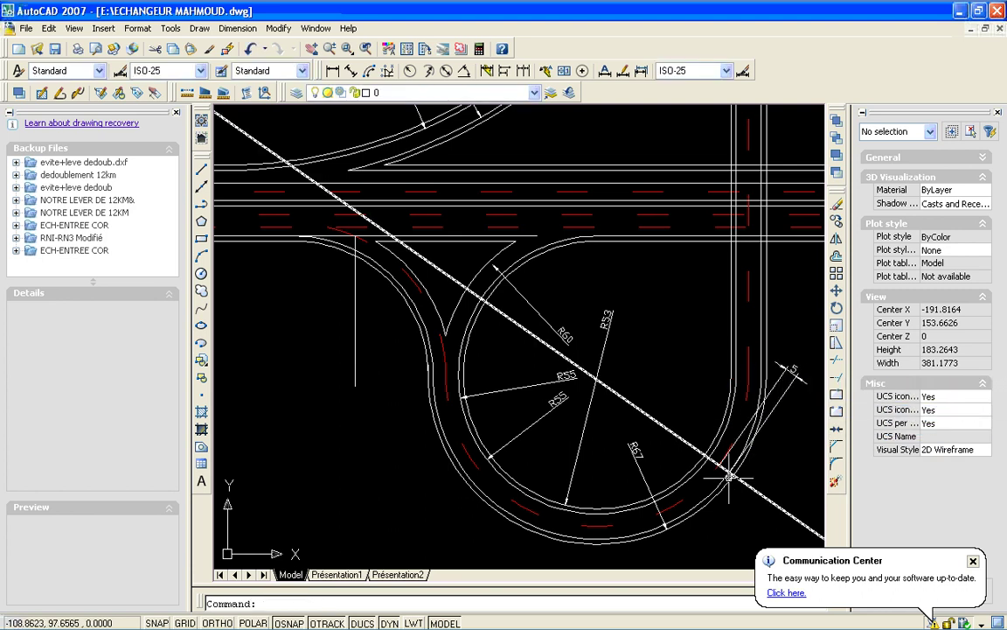
pyautogui.press('Return')
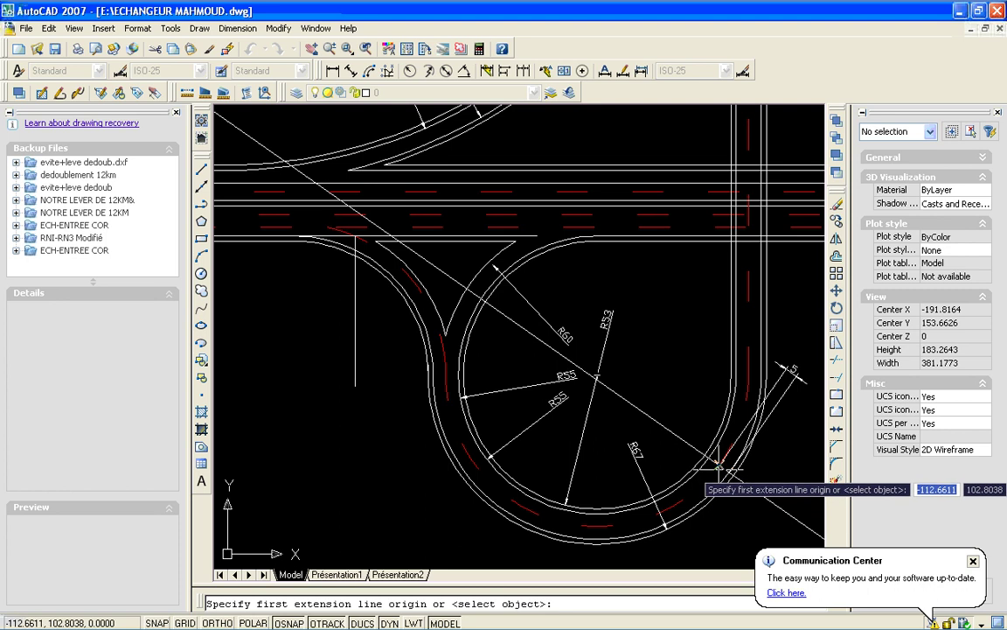
pyautogui.click(717, 467)
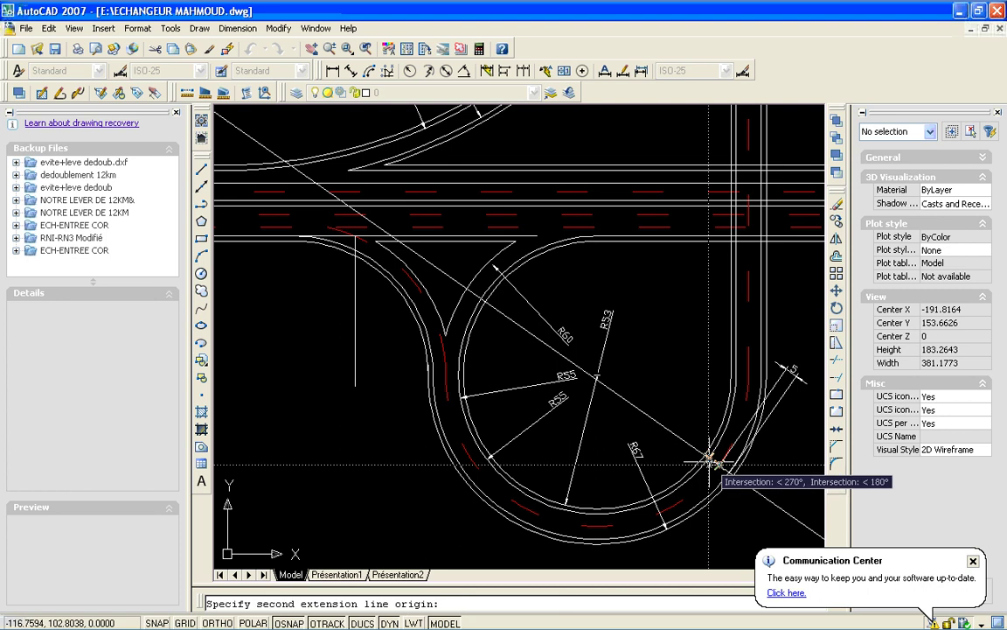
pyautogui.click(708, 458)
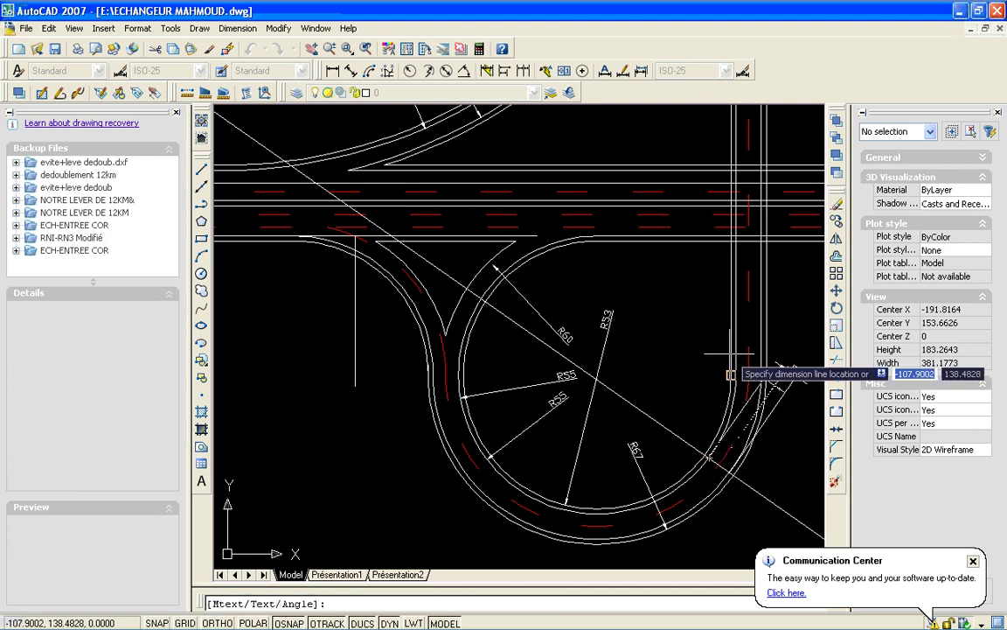
pyautogui.click(763, 298)
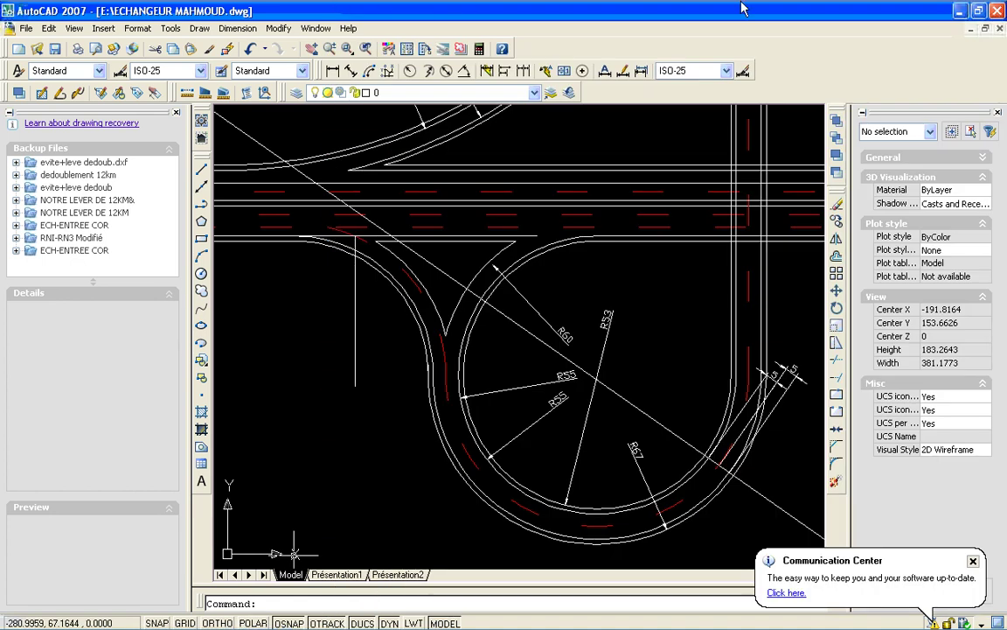
# - Minimize AutoCAD and the Word l'echangeur report to reveal the thése mah et ami folder
pyautogui.click(960, 11)
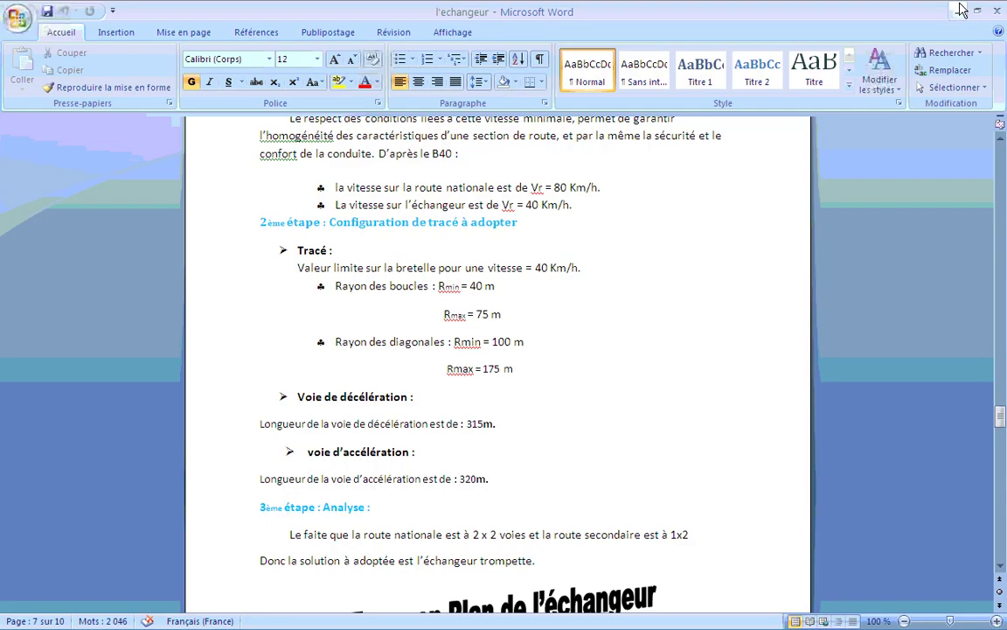
pyautogui.click(960, 10)
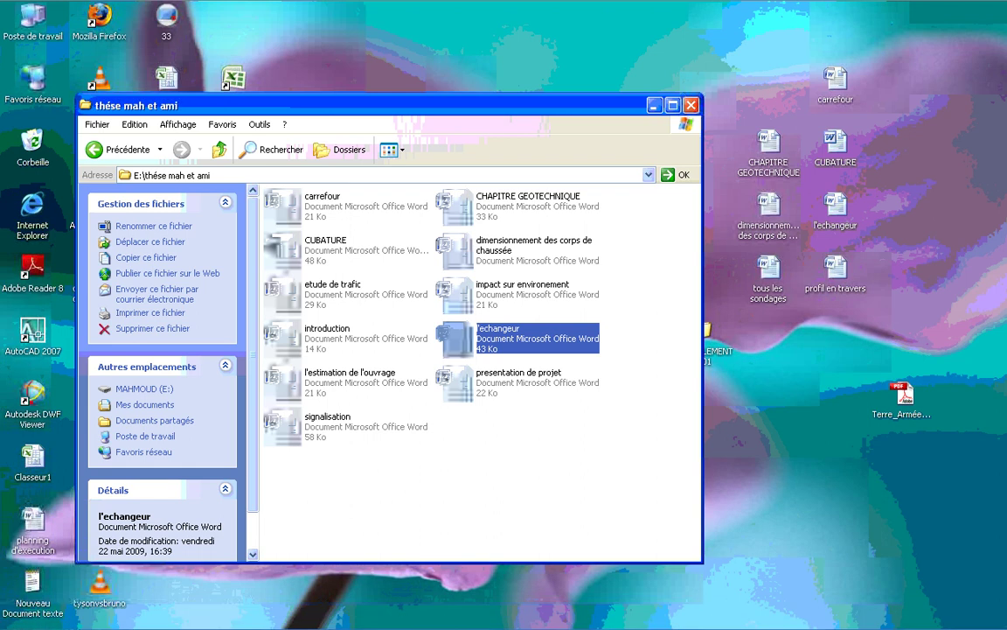
# - Move the thése mah et ami folder window right and bring the AutoCAD drawing back
pyautogui.moveTo(382, 106)
pyautogui.mouseDown()
pyautogui.moveTo(671, 92)
pyautogui.moveTo(737, 105)
pyautogui.moveTo(671, 93)
pyautogui.mouseUp()
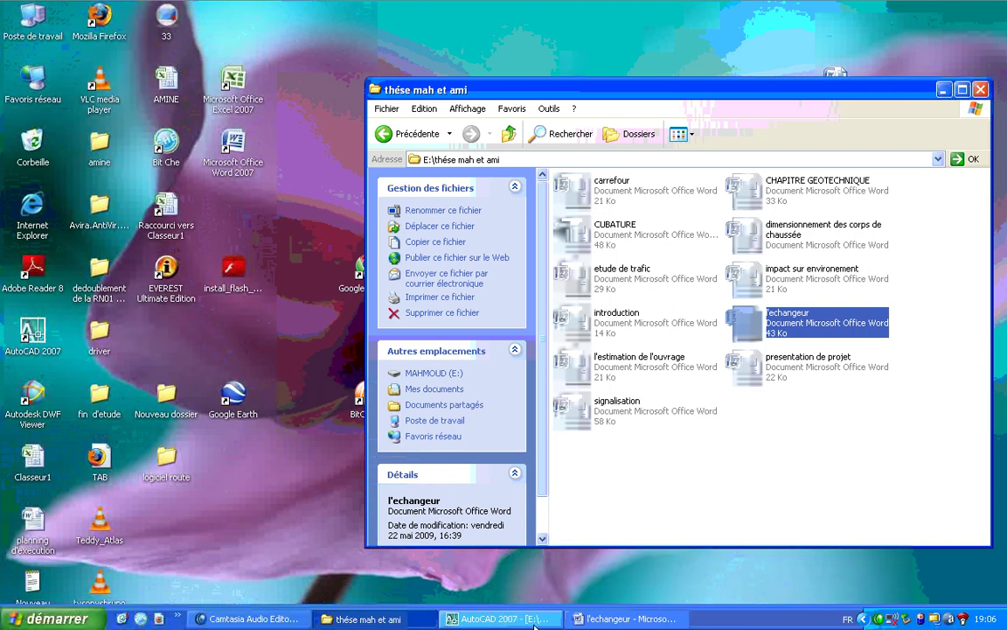
pyautogui.click(534, 623)
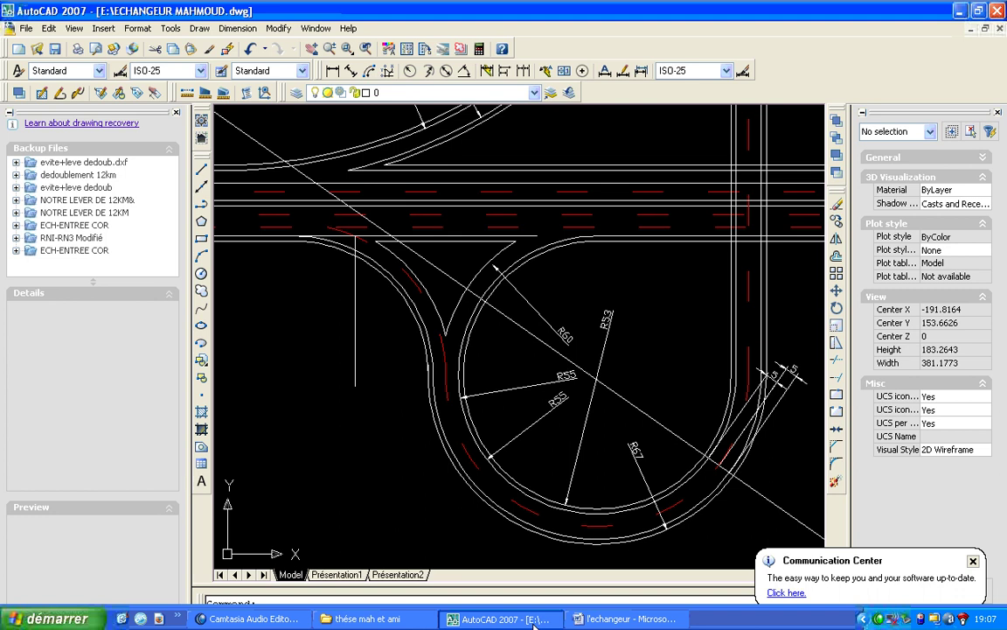
# - Select and delete the diagonal construction line crossing the loop ramp
pyautogui.click(743, 503)
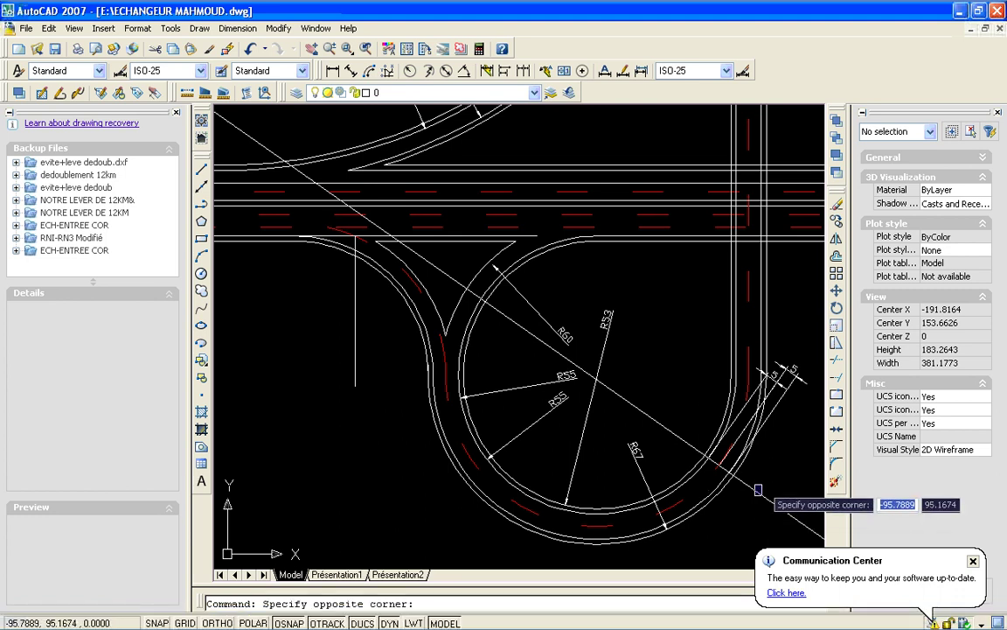
pyautogui.click(754, 497)
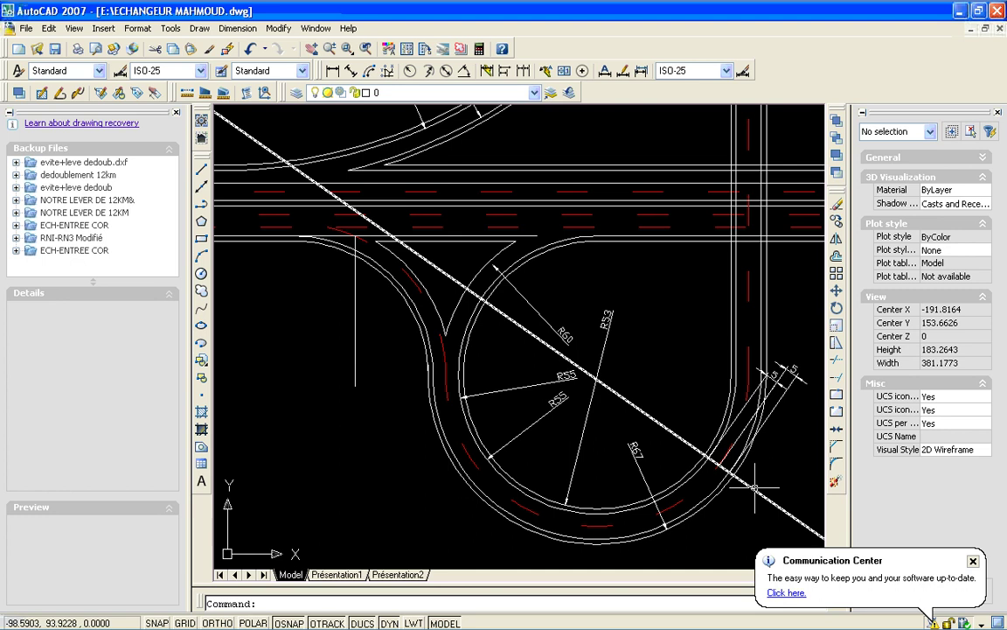
pyautogui.click(754, 488)
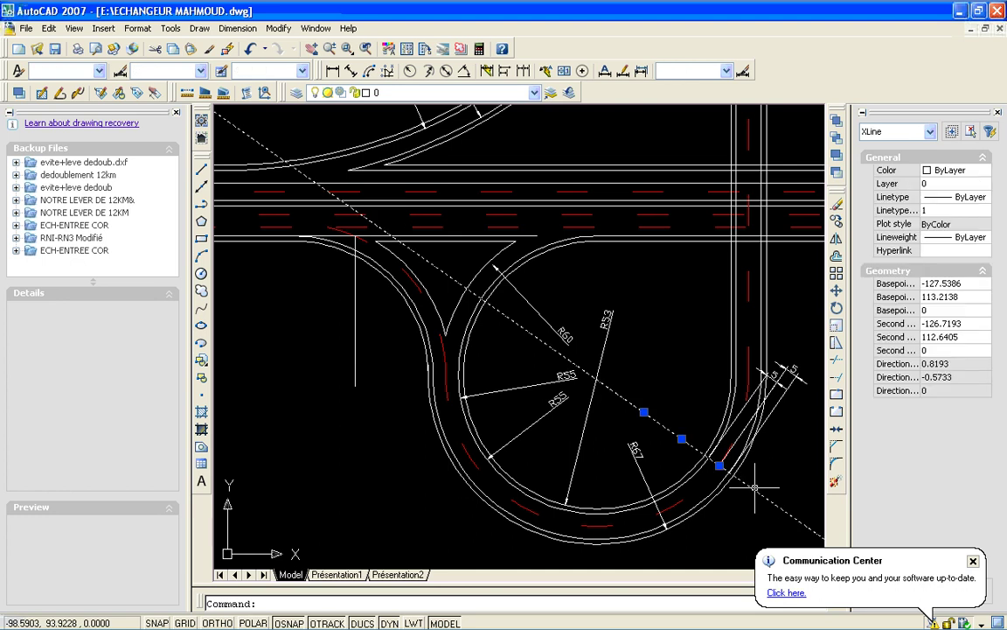
pyautogui.press('Delete')
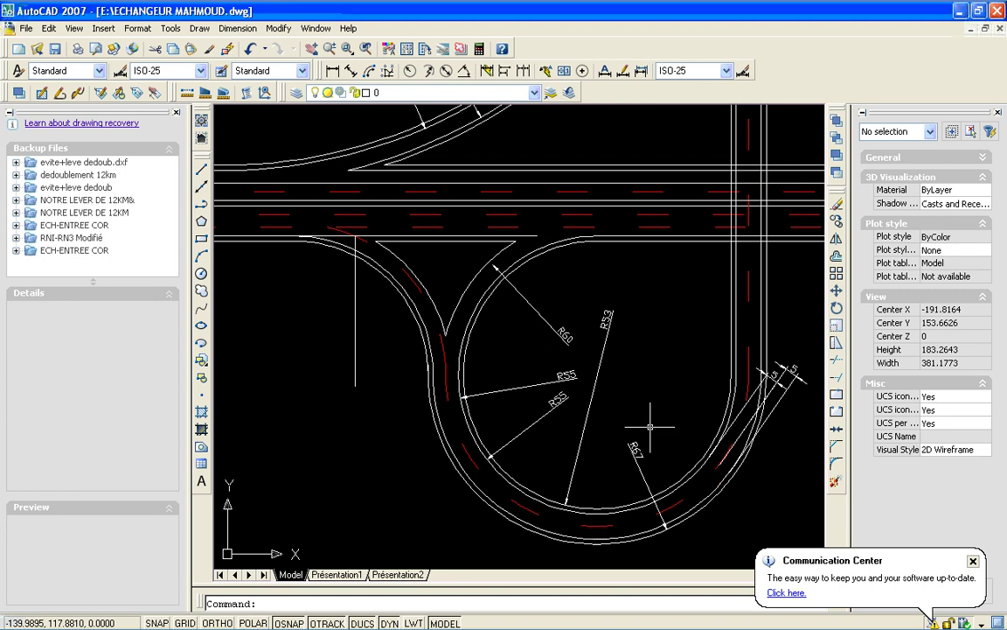
# - Draw a single-segment vertical polyline downward from near the left loop arc, beside the guide line
pyautogui.click(202, 204)
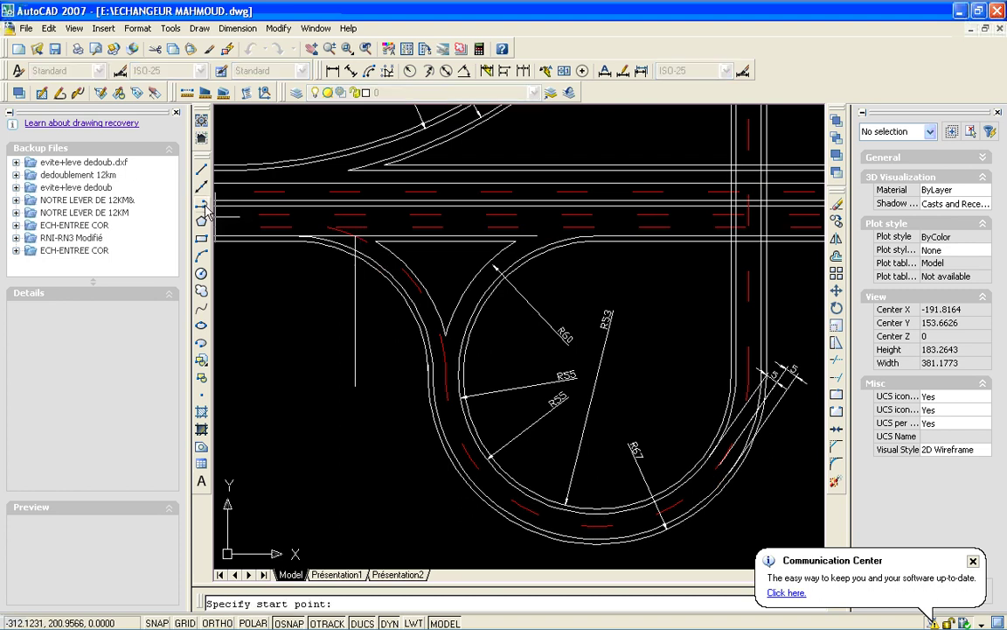
pyautogui.click(434, 265)
pyautogui.click(366, 304)
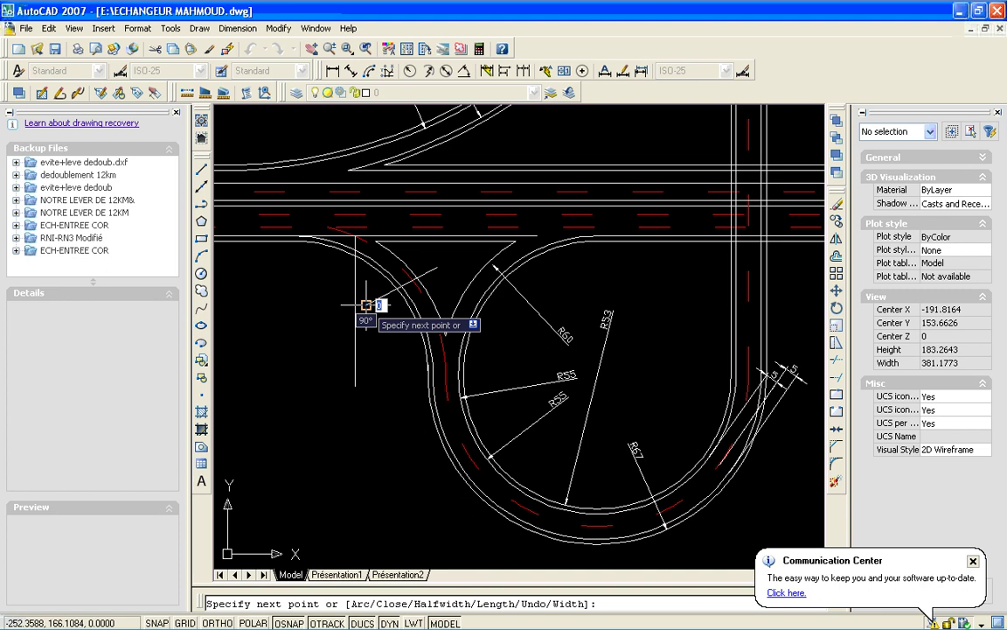
pyautogui.press('Return')
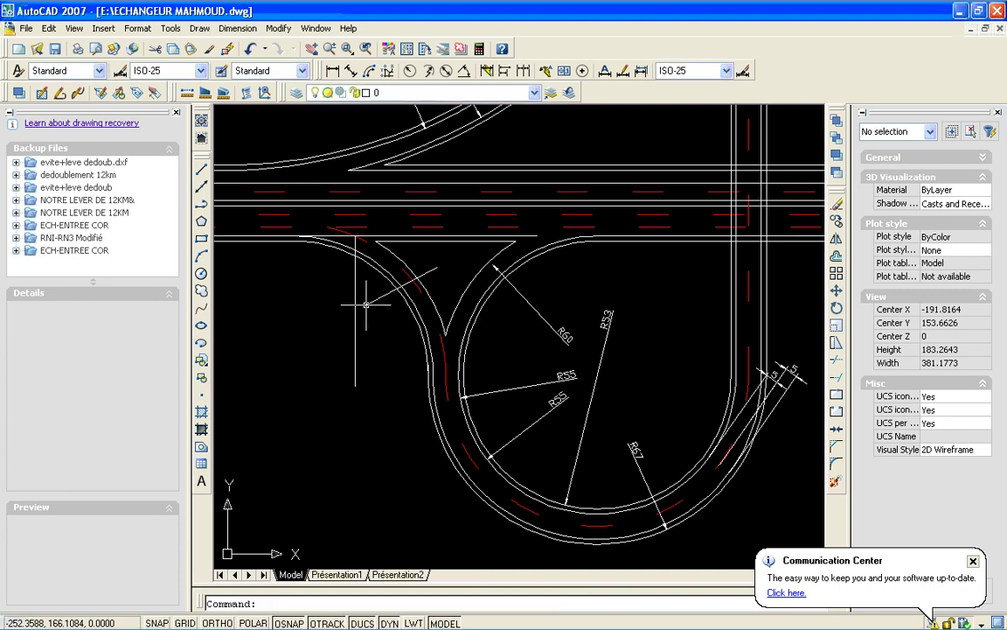
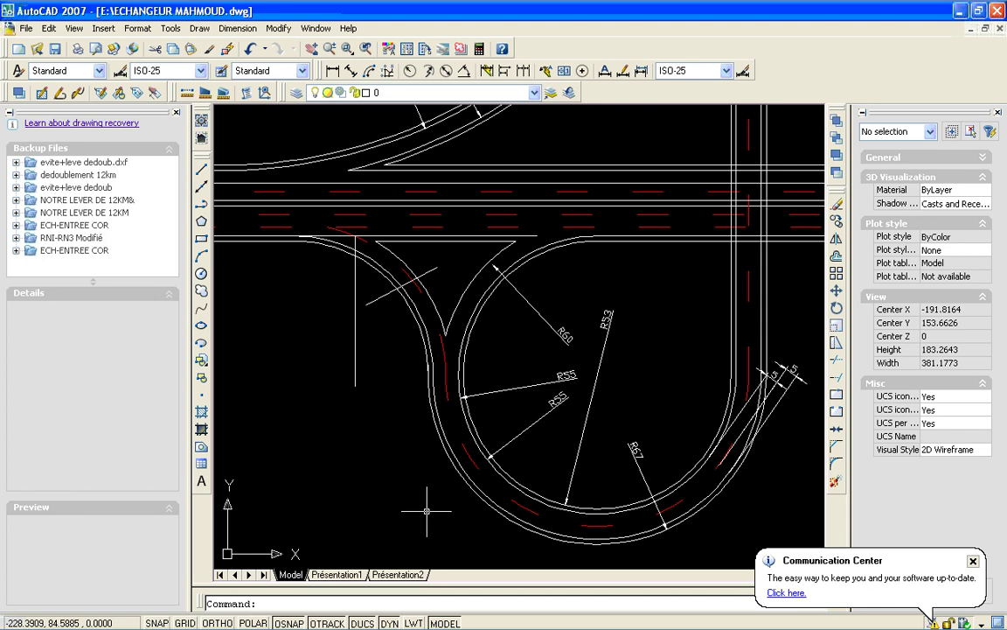
# - Select the left ramp's red dashed arc, check its radius of 60, then deselect it
pyautogui.click(445, 355)
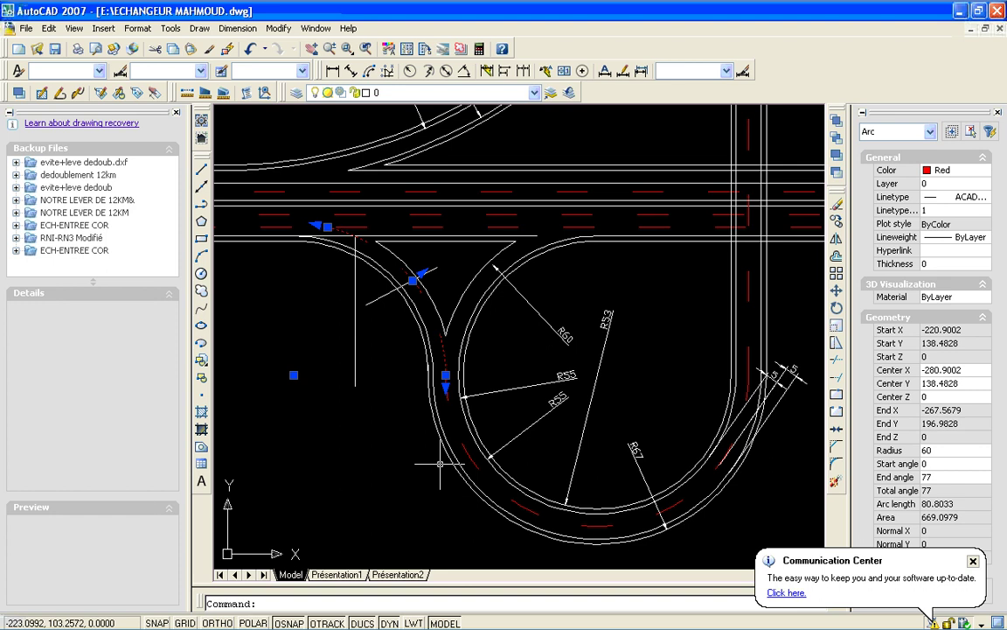
pyautogui.click(325, 452)
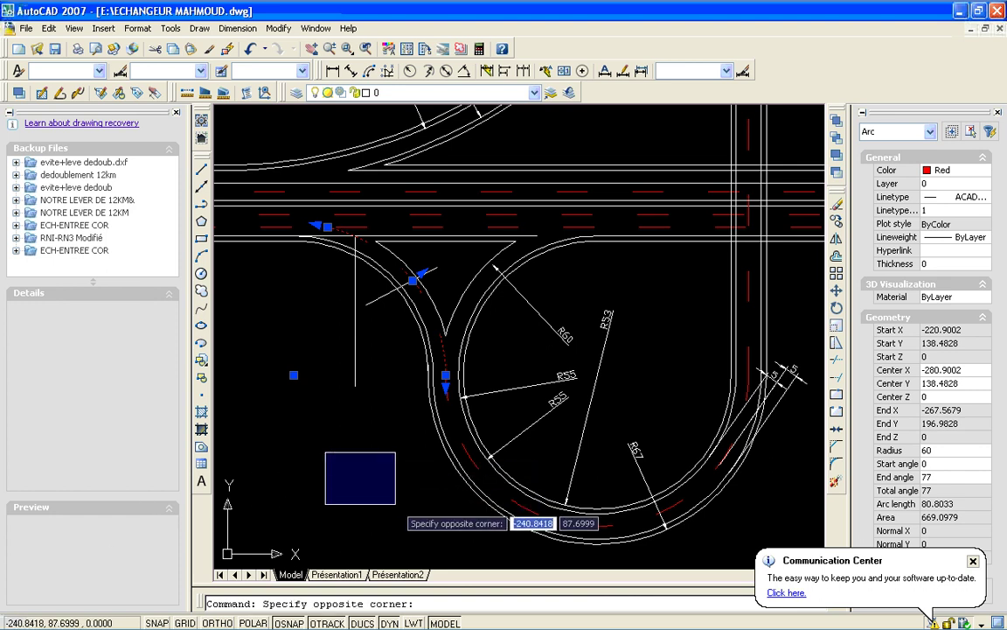
pyautogui.click(395, 504)
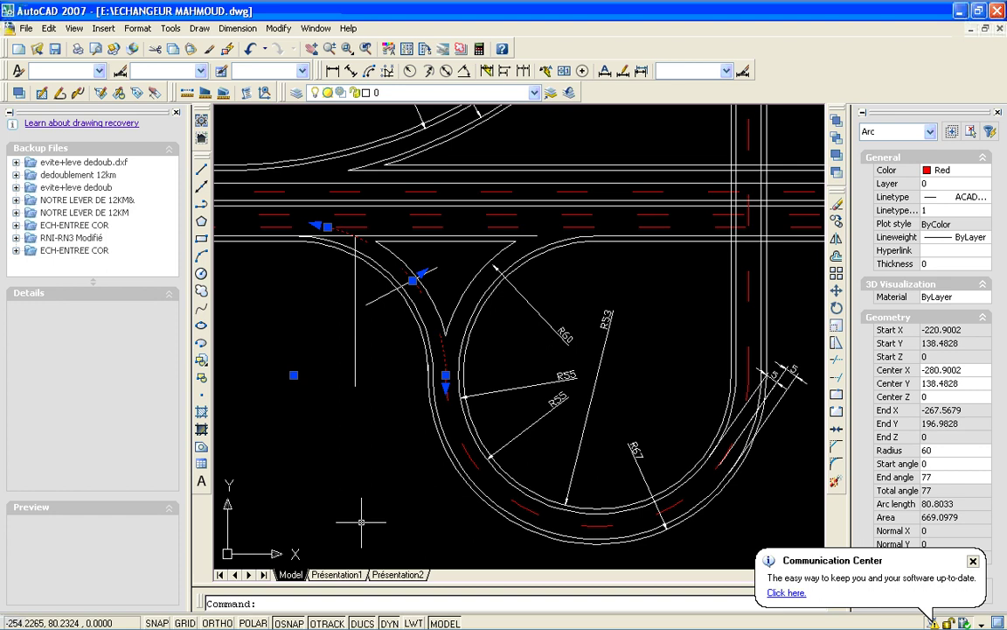
# - Deselect the red dashed ramp arc so no grips remain
pyautogui.press('Escape')
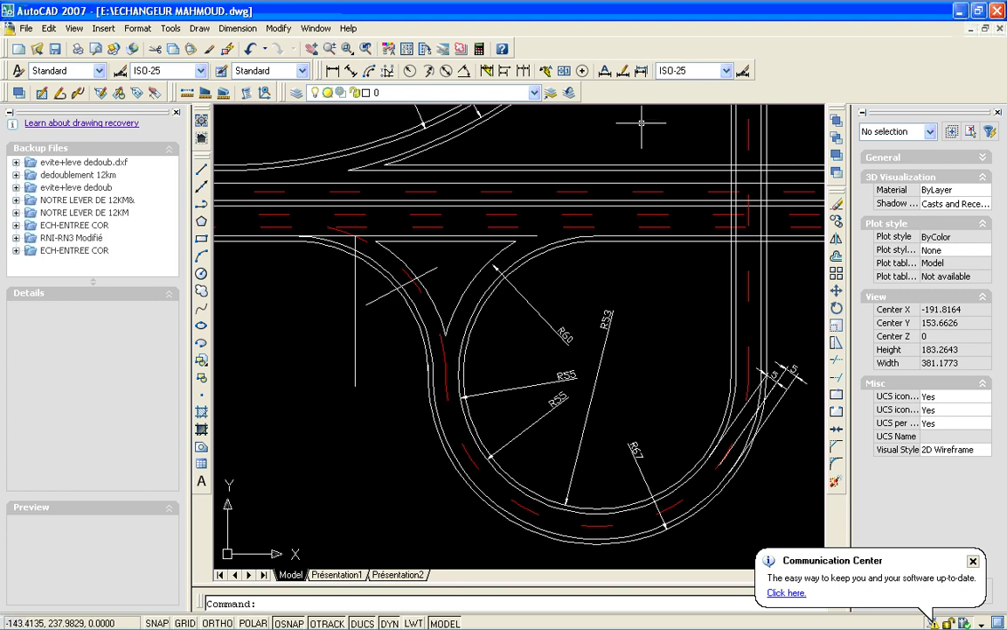
# - Zoom out to the whole interchange, then zoom in on the northern ramp junction
pyautogui.click(329, 48)
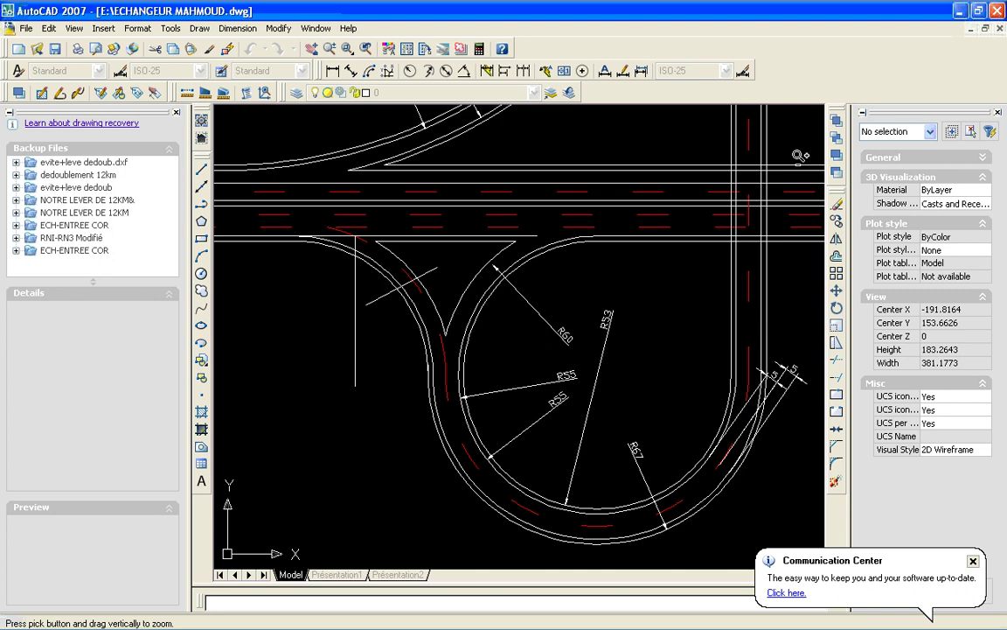
pyautogui.moveTo(721, 143)
pyautogui.mouseDown()
pyautogui.moveTo(709, 226)
pyautogui.moveTo(745, 201)
pyautogui.moveTo(639, 221)
pyautogui.mouseUp()
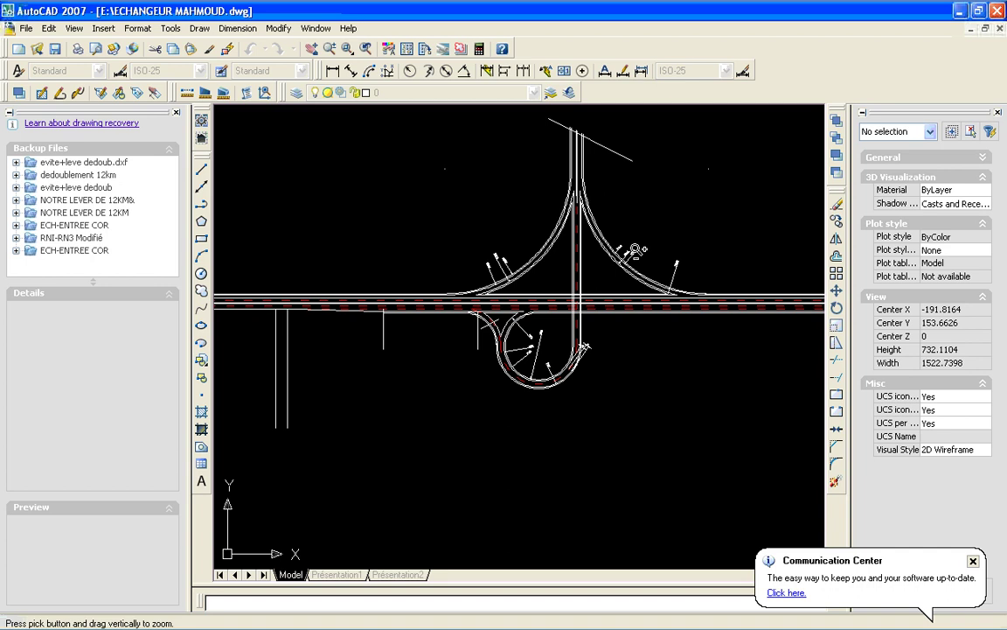
pyautogui.click(347, 49)
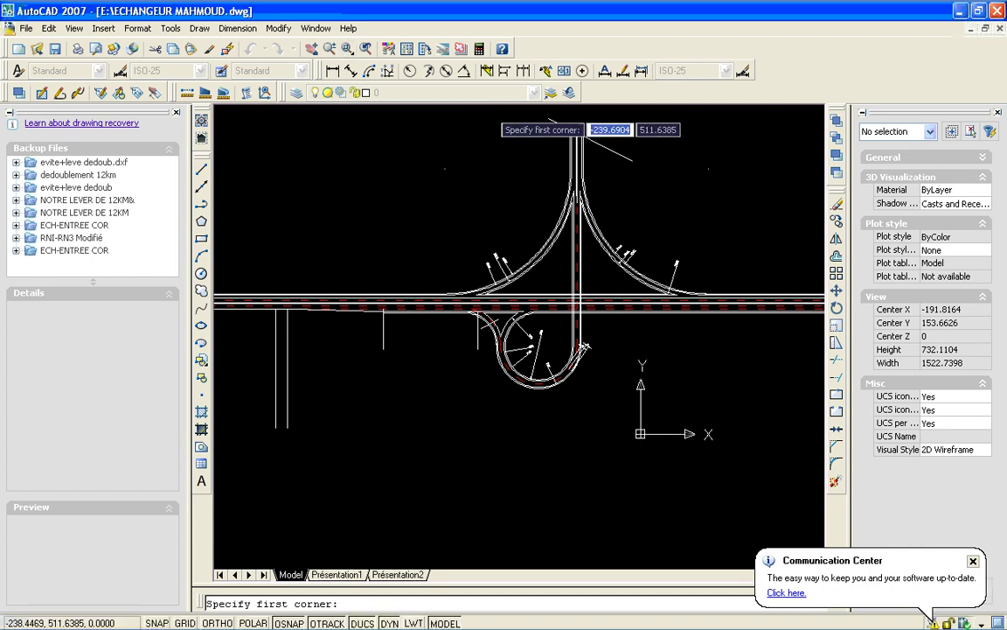
pyautogui.click(496, 112)
pyautogui.click(669, 230)
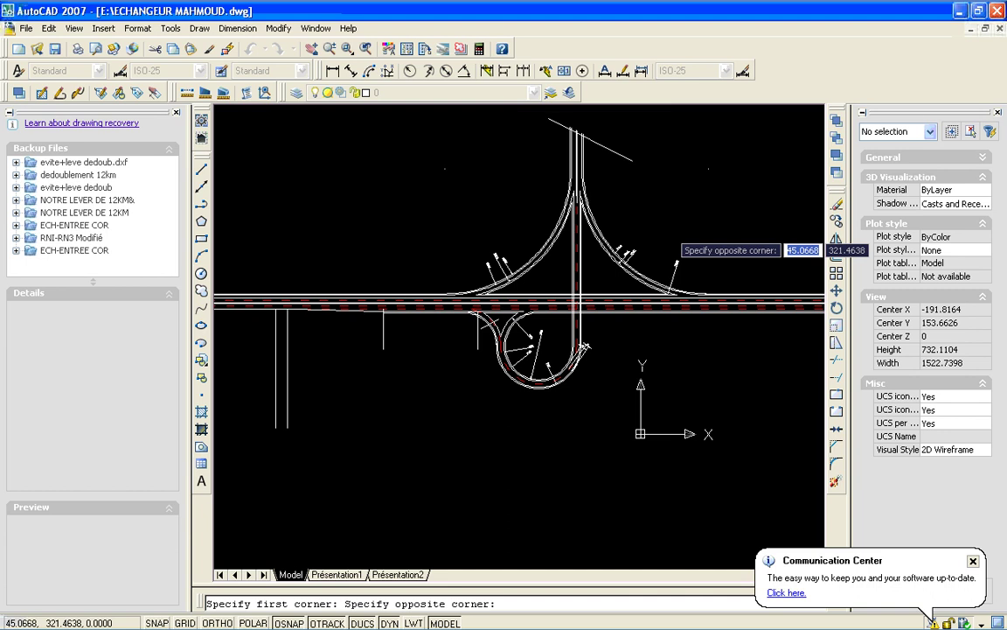
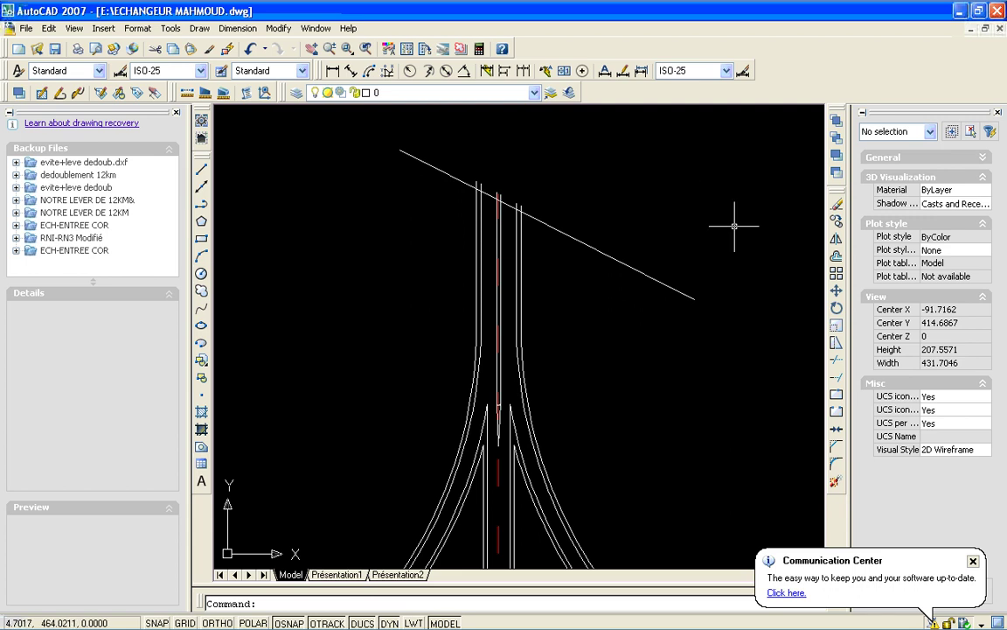
# - Minimize AutoCAD and the 'thése mah et ami' folder window to reveal the desktop
pyautogui.click(959, 10)
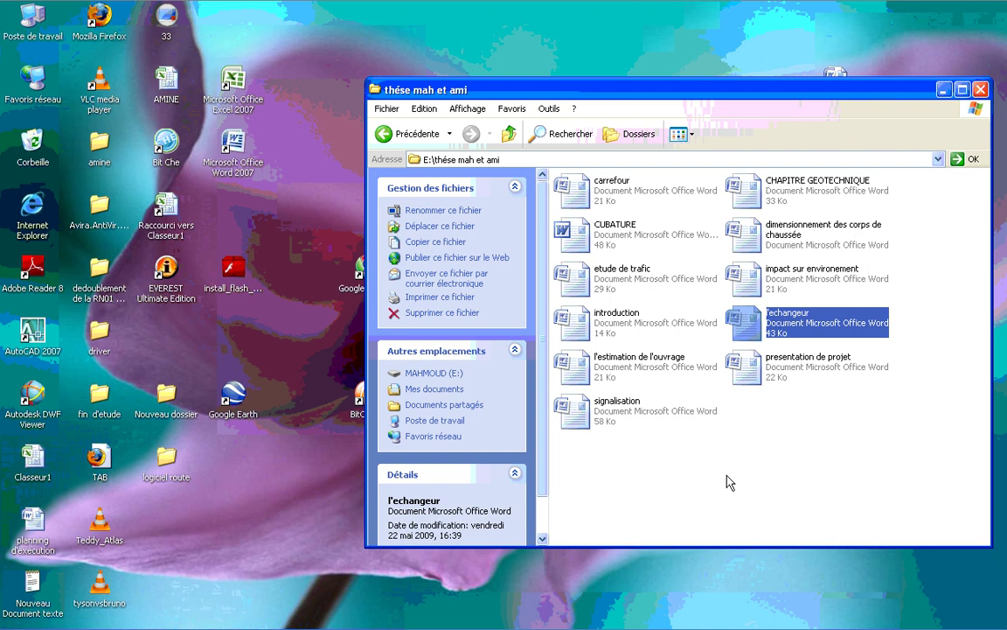
pyautogui.click(726, 480)
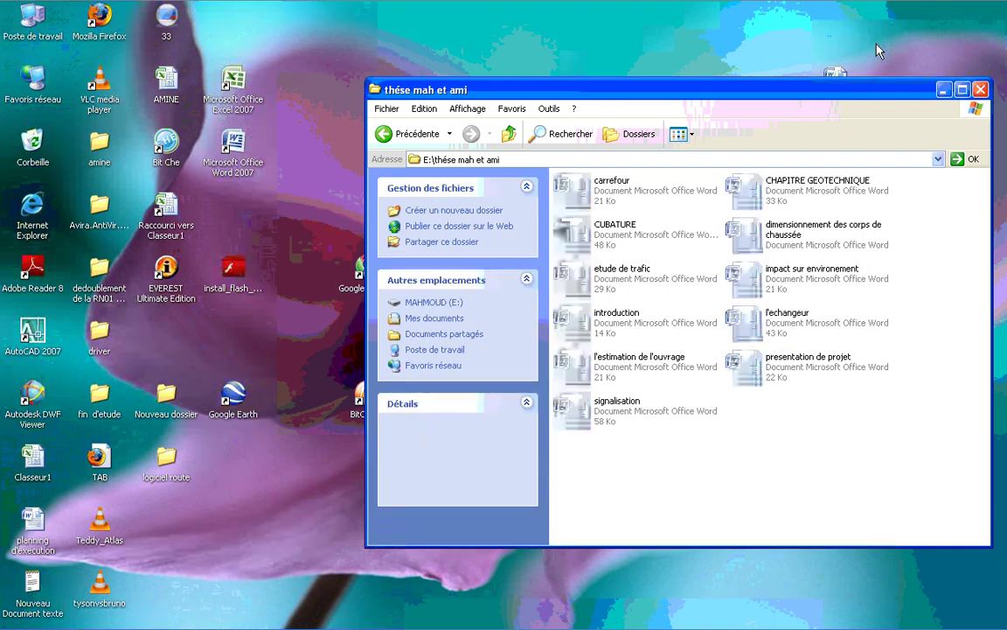
pyautogui.click(944, 91)
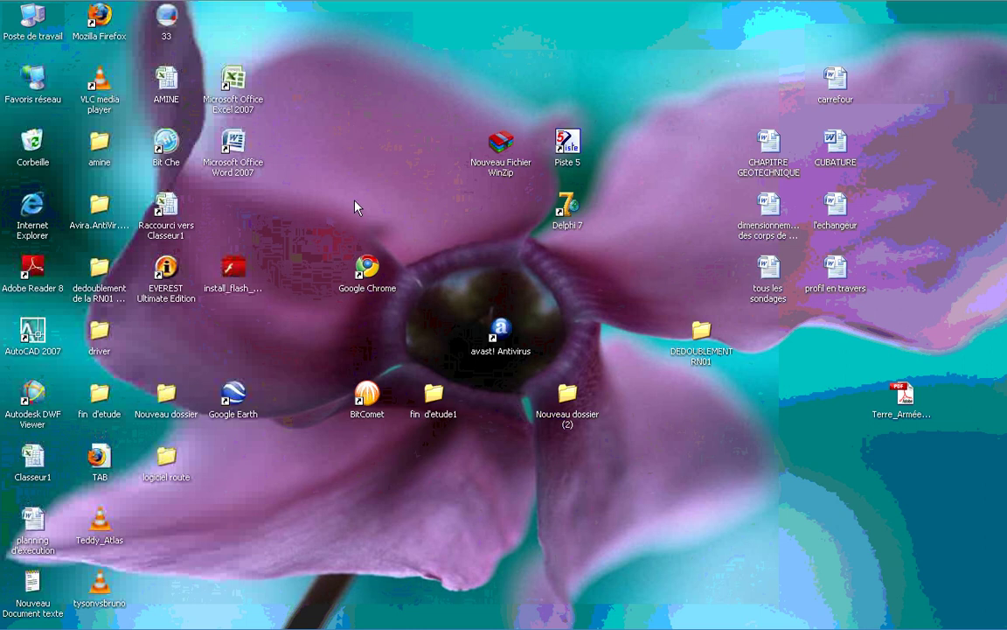
# - Launch Piste 5 and browse the open-alignment dialog to drive MAHMOUD (E:)
pyautogui.doubleClick(568, 145)
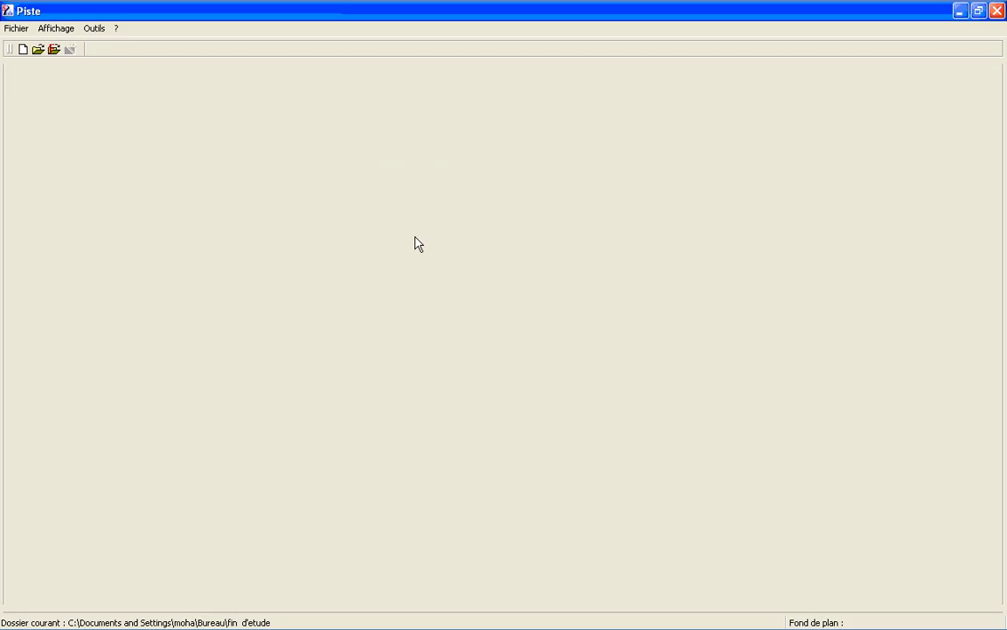
pyautogui.click(37, 53)
pyautogui.click(495, 376)
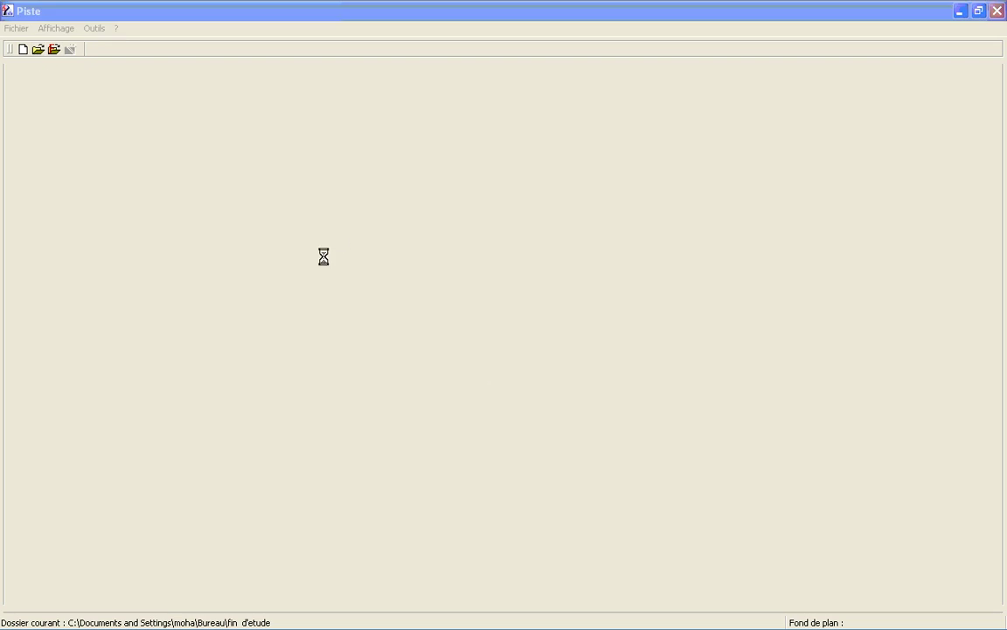
pyautogui.click(278, 76)
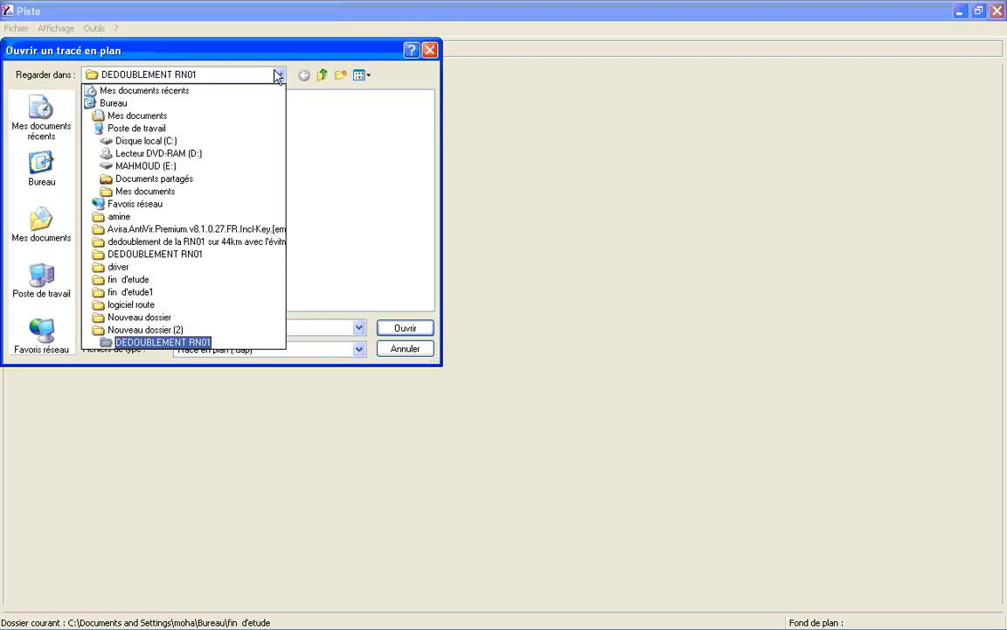
pyautogui.click(266, 166)
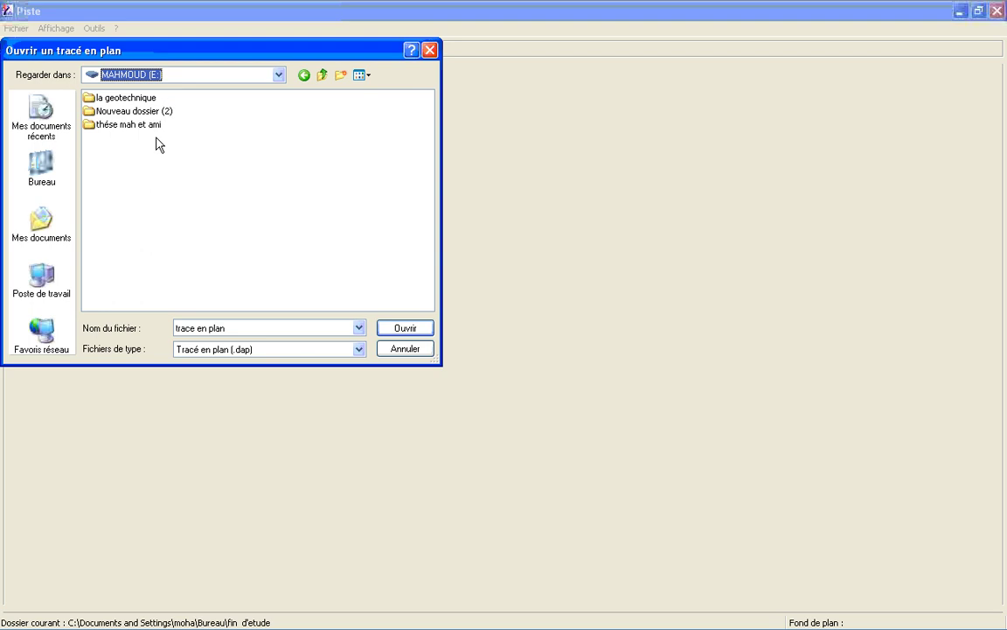
# - Open 'trace en plan' from Nouveau dossier (2) > DEDOUBLEMENT RN01 > DEDOUBLEMENT RN01
pyautogui.doubleClick(149, 114)
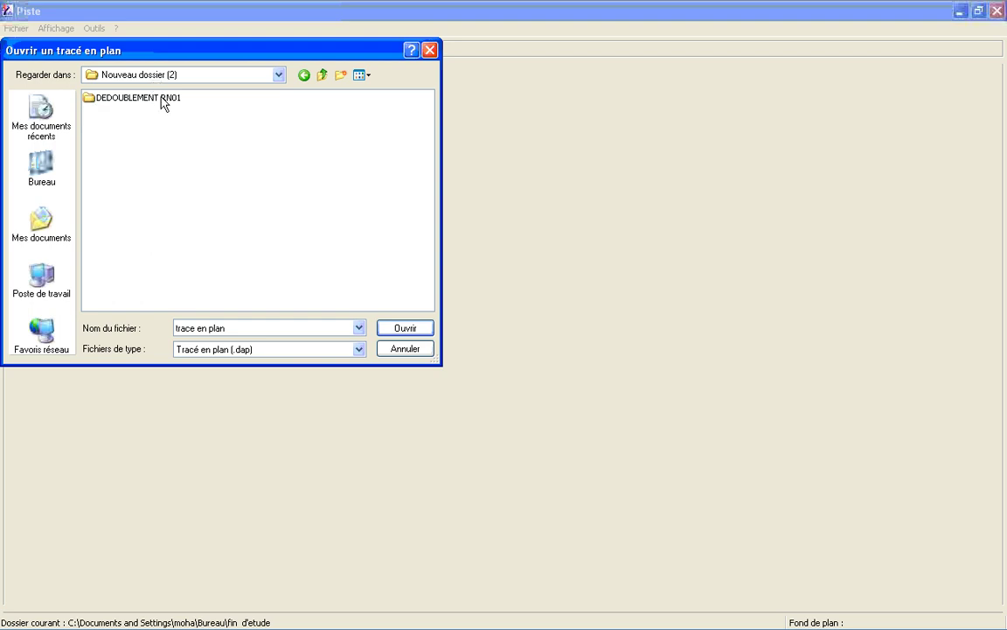
pyautogui.doubleClick(161, 99)
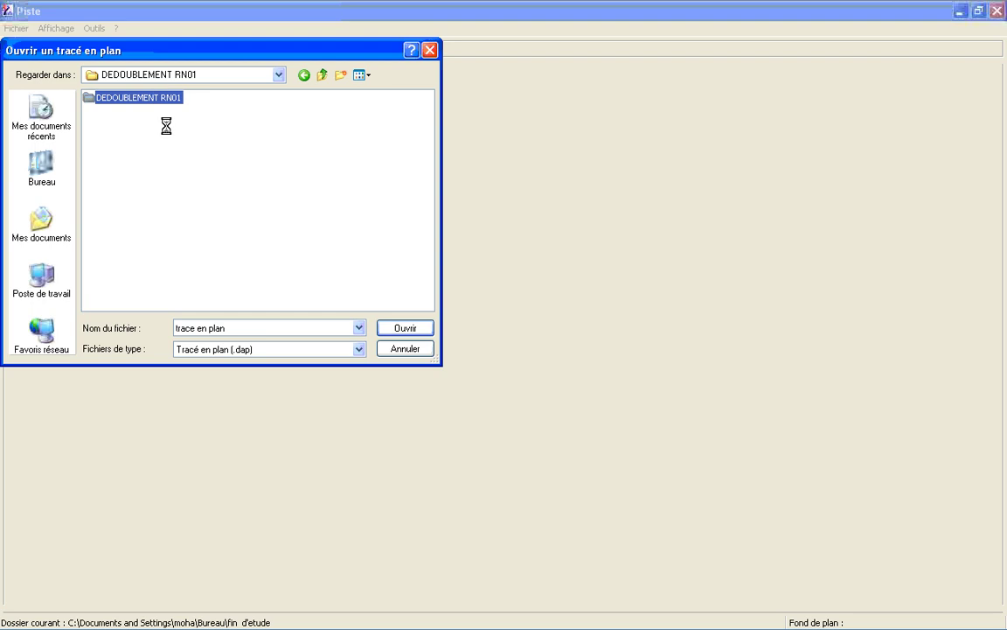
pyautogui.doubleClick(155, 101)
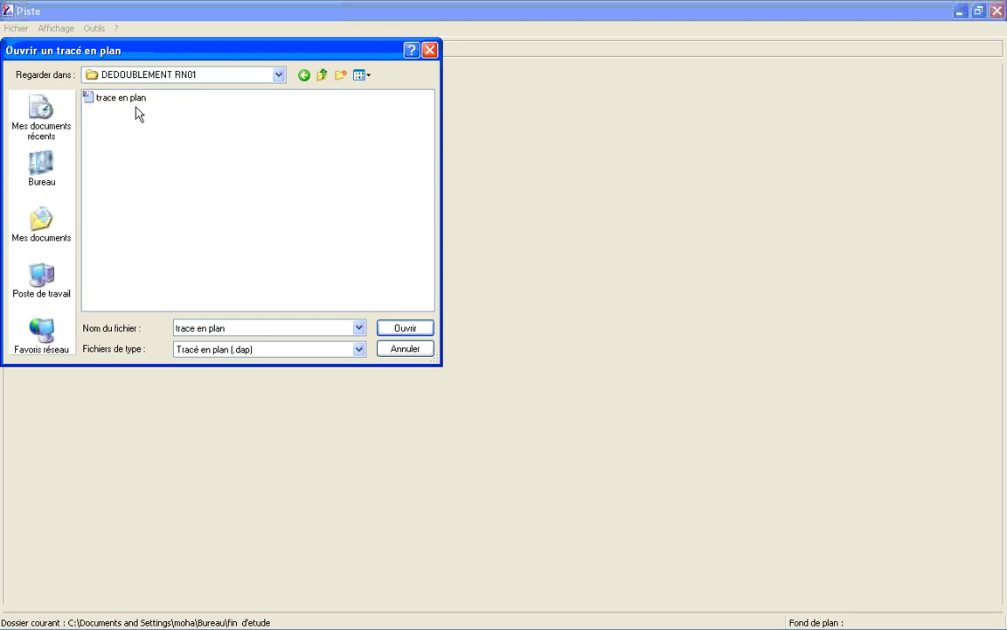
pyautogui.click(135, 102)
pyautogui.doubleClick(101, 96)
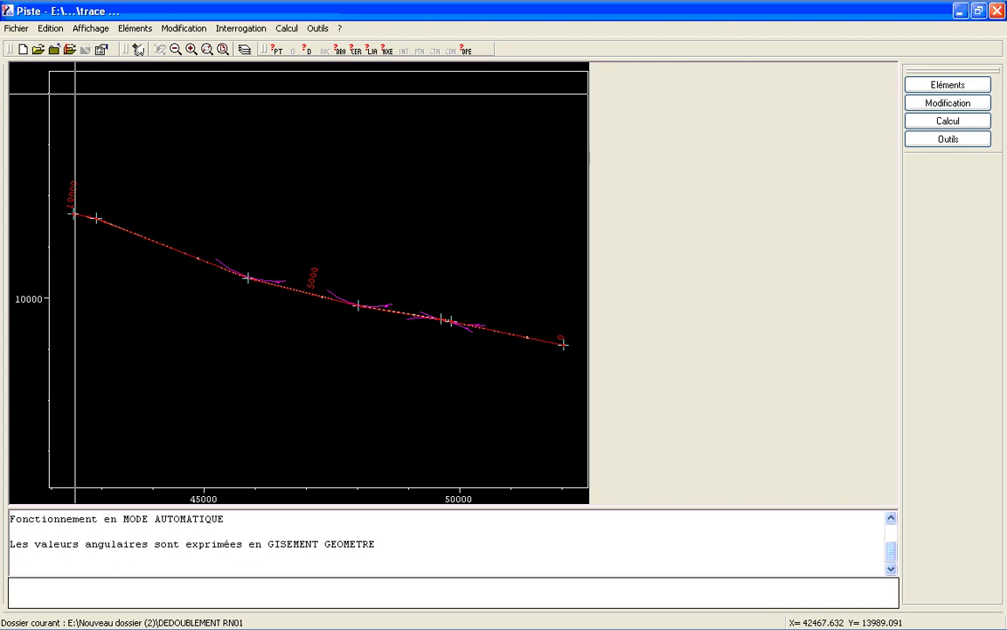
# - Load 'lever existante' as the background plan through Fichier > Fond de plan > Ouvrir
pyautogui.click(25, 29)
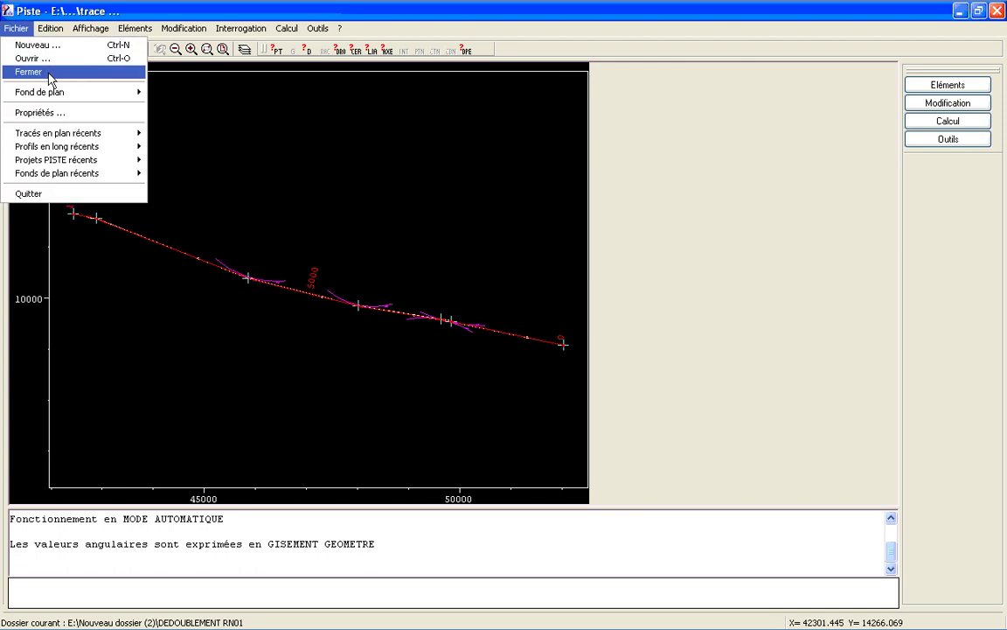
pyautogui.moveTo(74, 92)
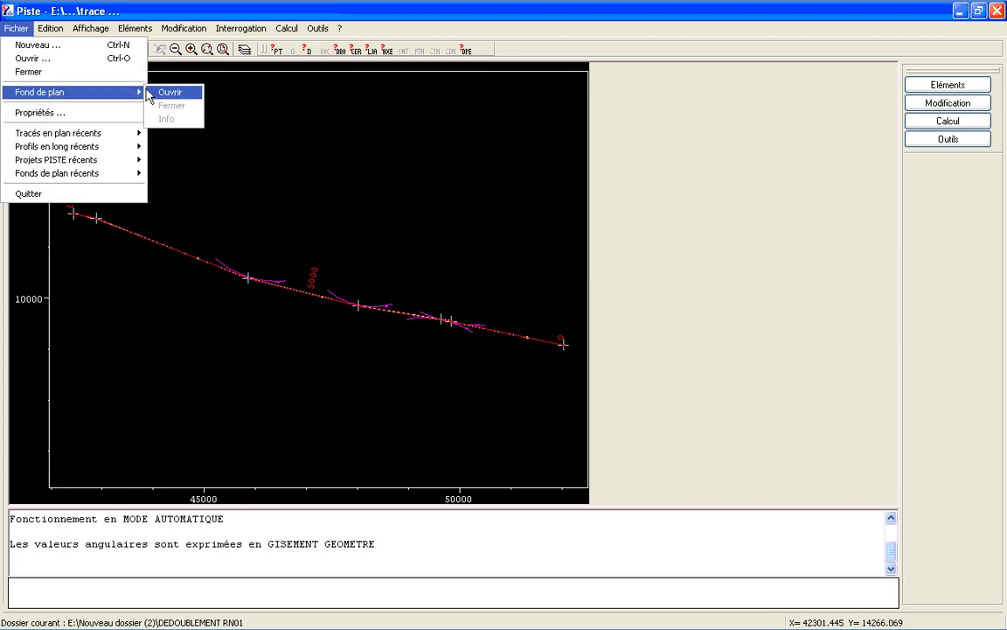
pyautogui.click(149, 96)
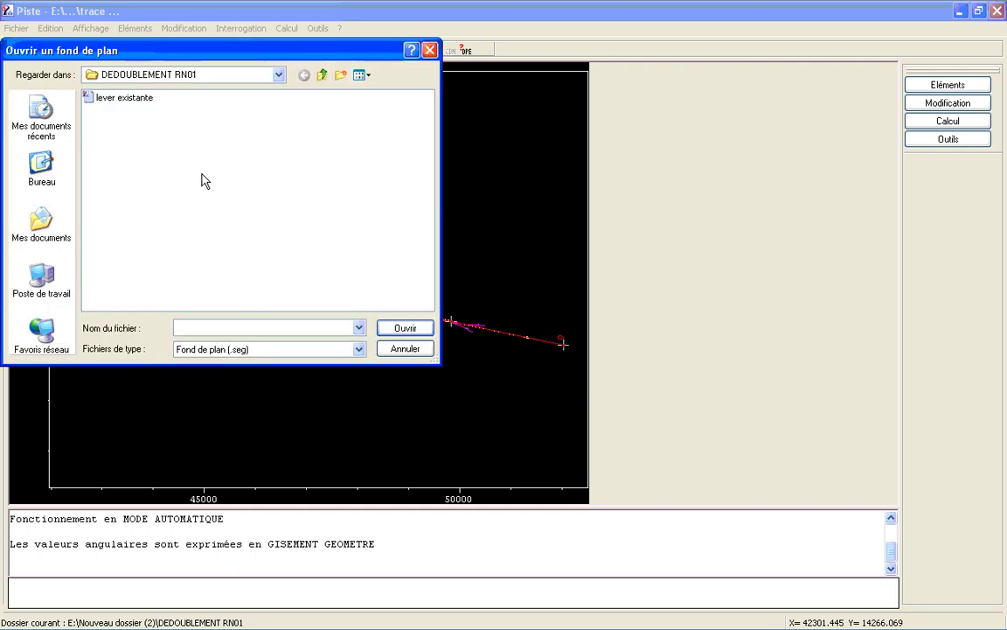
pyautogui.click(140, 99)
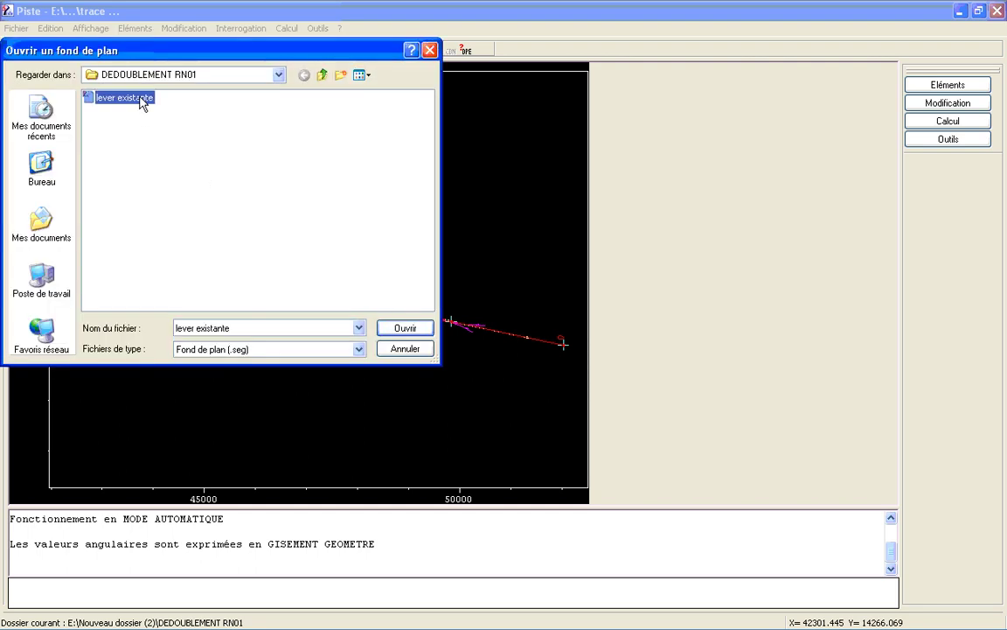
pyautogui.doubleClick(143, 99)
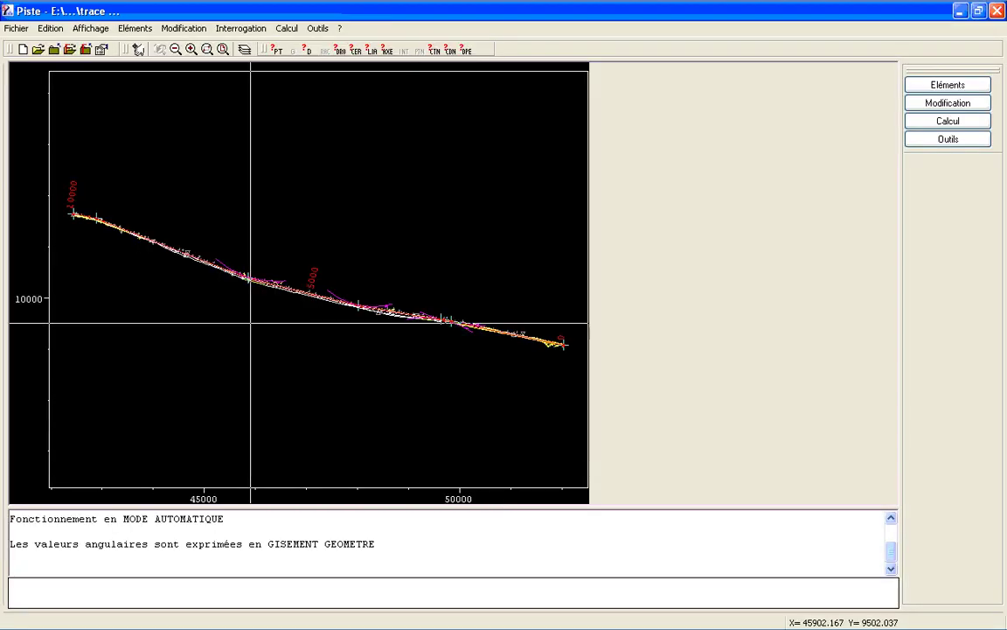
# - Zoom-window onto the alignment's right end, then onto the earthworks near X 52000
pyautogui.click(207, 48)
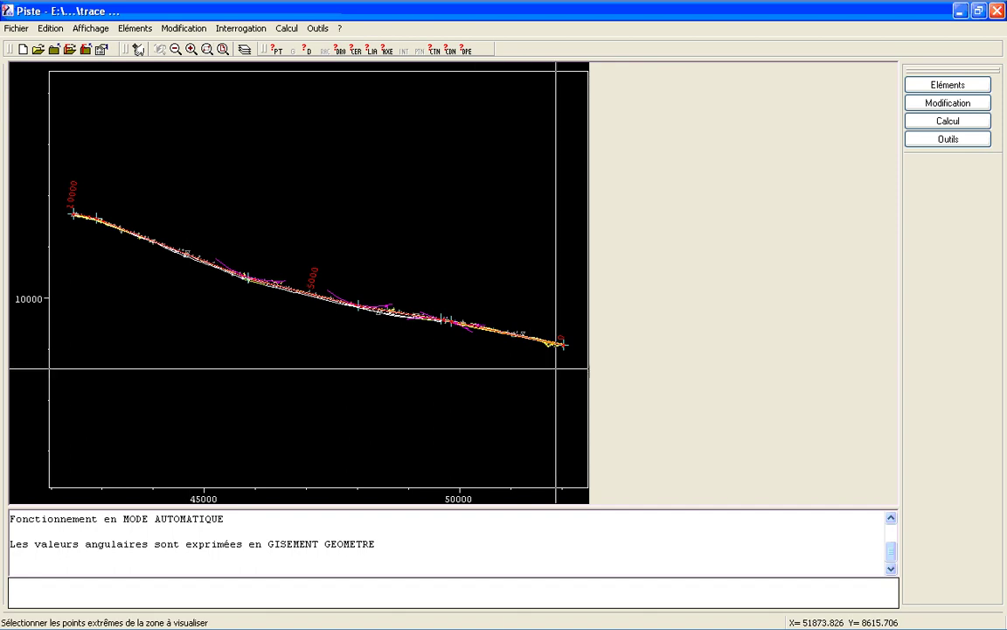
pyautogui.click(554, 336)
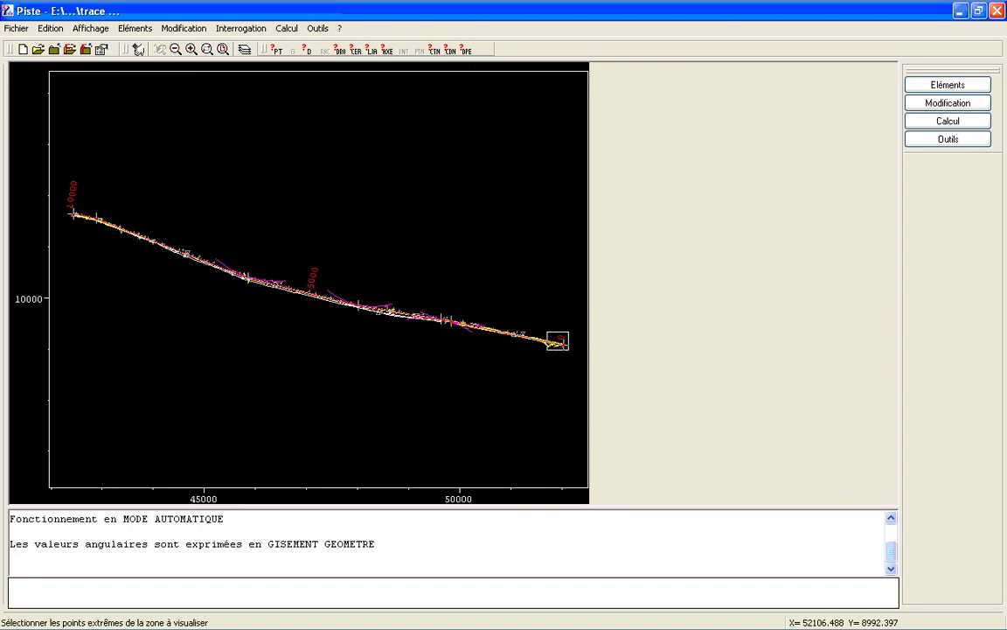
pyautogui.click(567, 353)
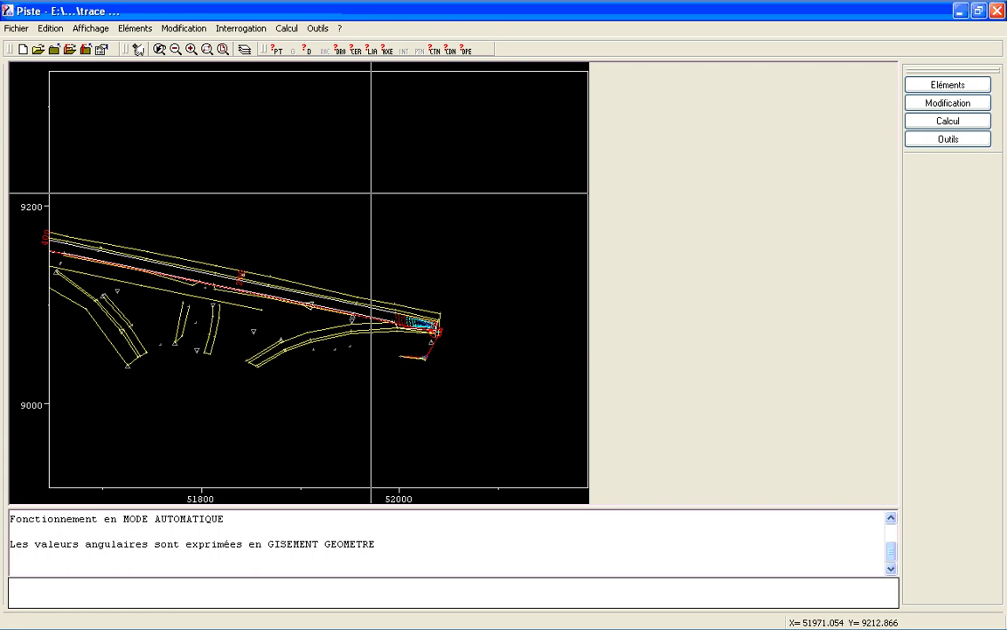
pyautogui.click(207, 50)
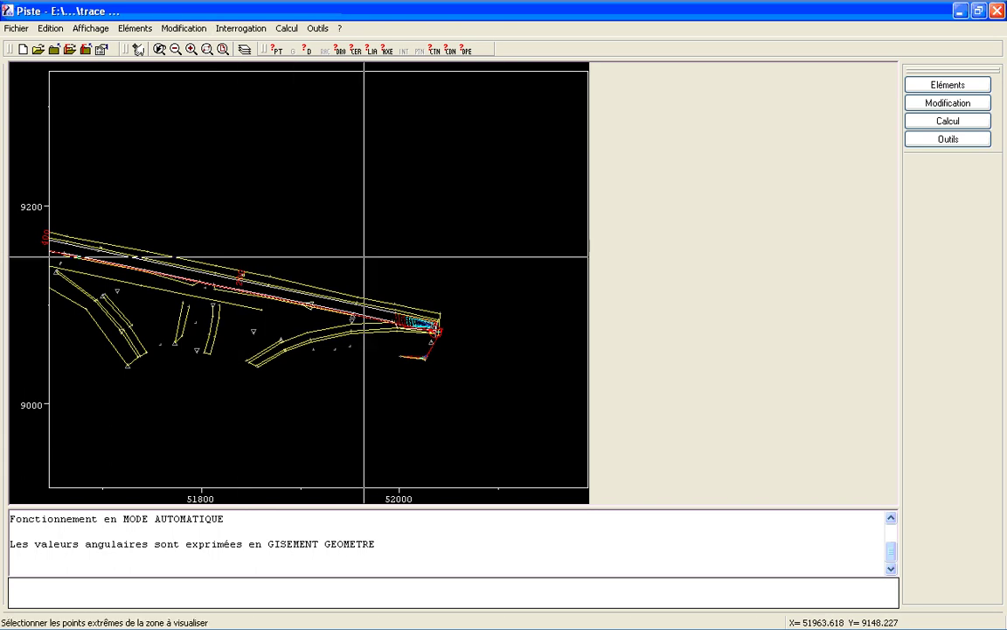
pyautogui.click(322, 248)
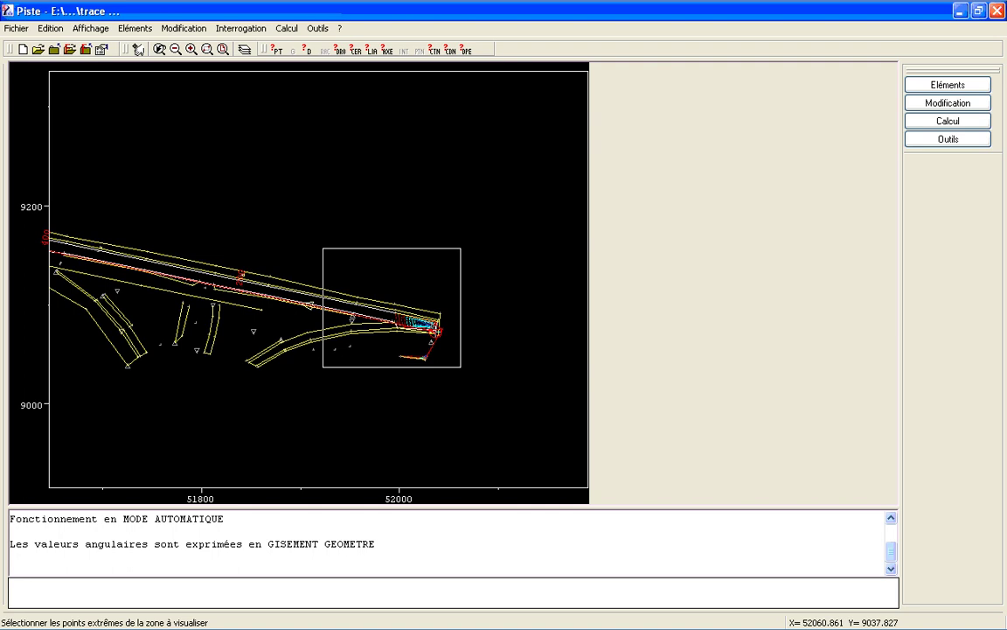
pyautogui.click(460, 367)
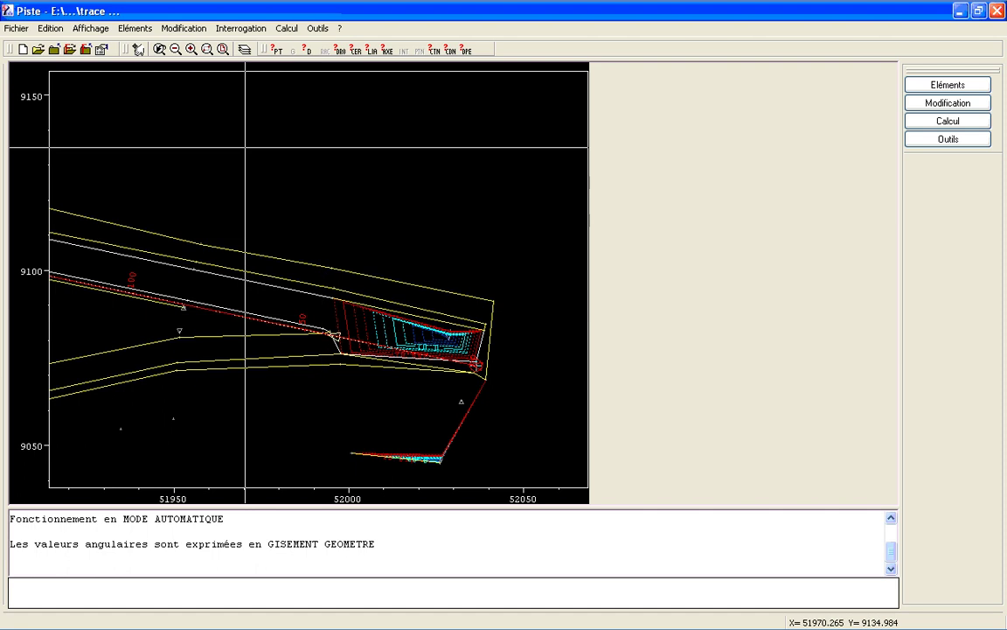
# - Zoom-window onto the cyan and red earthwork contours, then zoom out one step
pyautogui.click(208, 50)
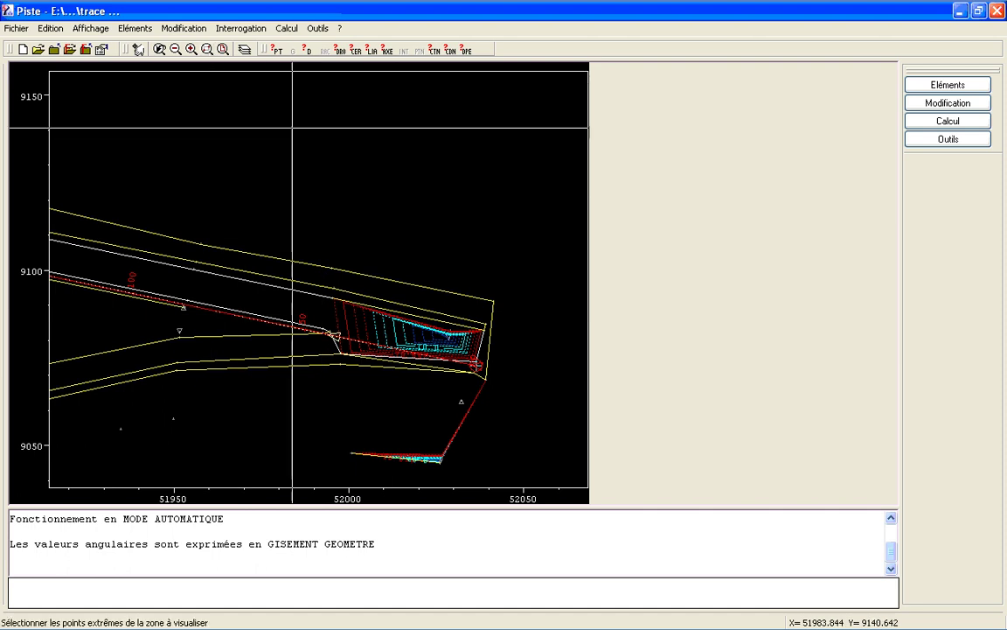
pyautogui.click(299, 227)
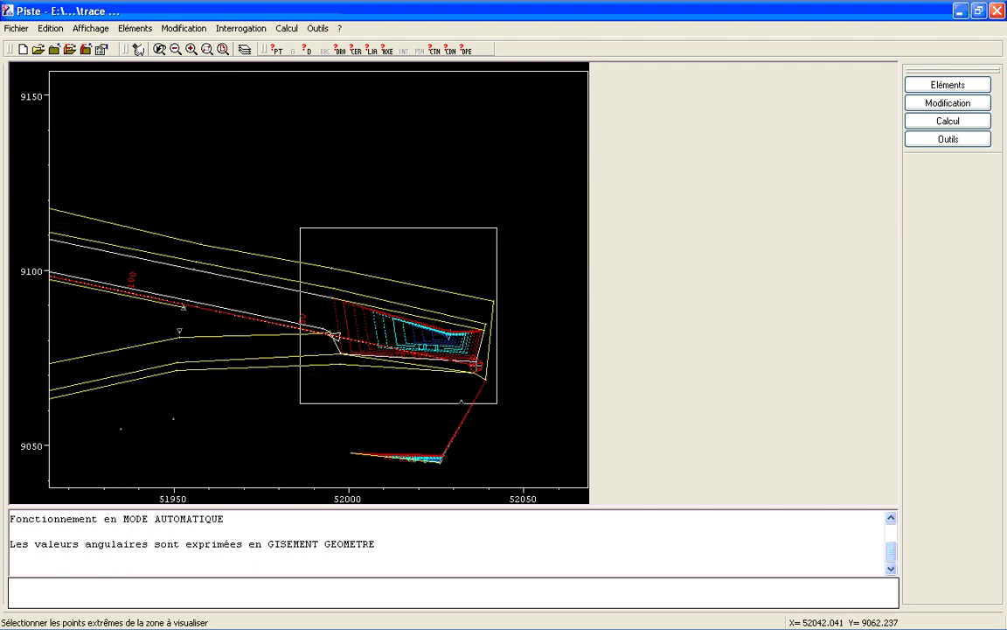
pyautogui.click(502, 413)
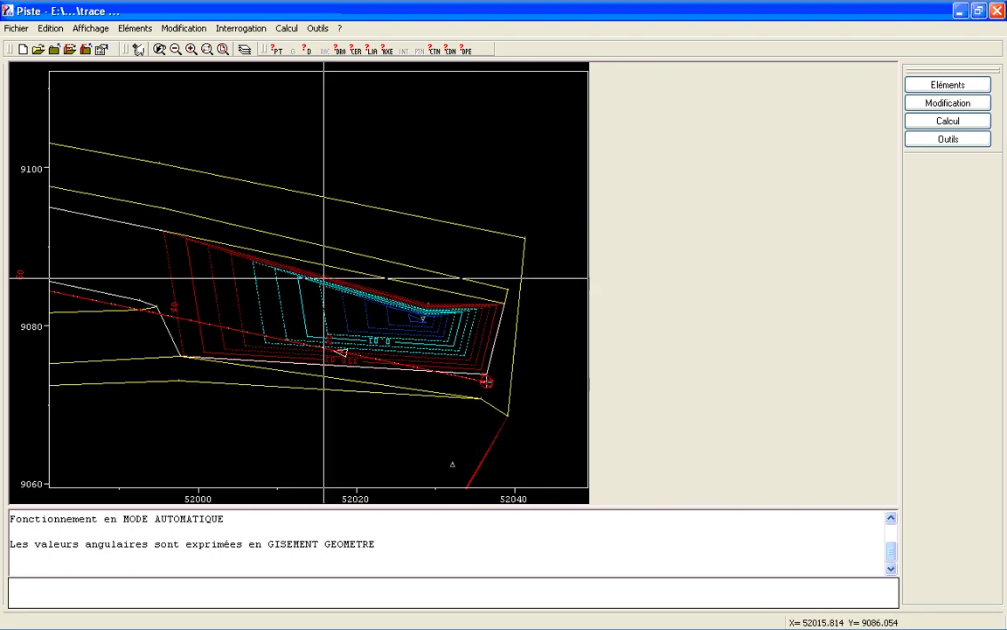
pyautogui.click(176, 51)
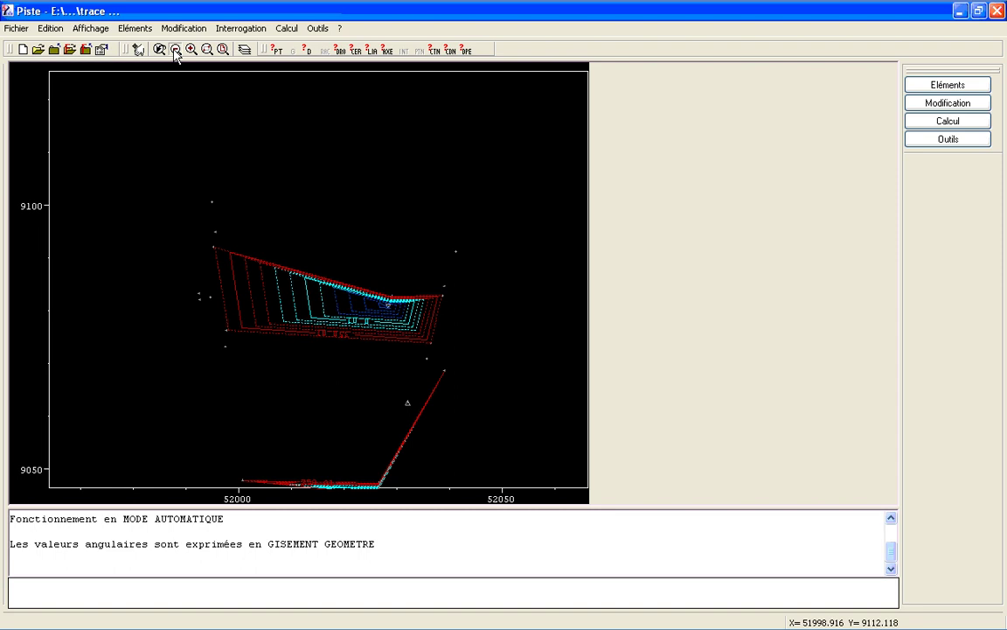
# - Zoom out three steps over the alignment end, then bring ECHANGEUR MAHMOUD.dwg forward in AutoCAD
pyautogui.click(175, 50)
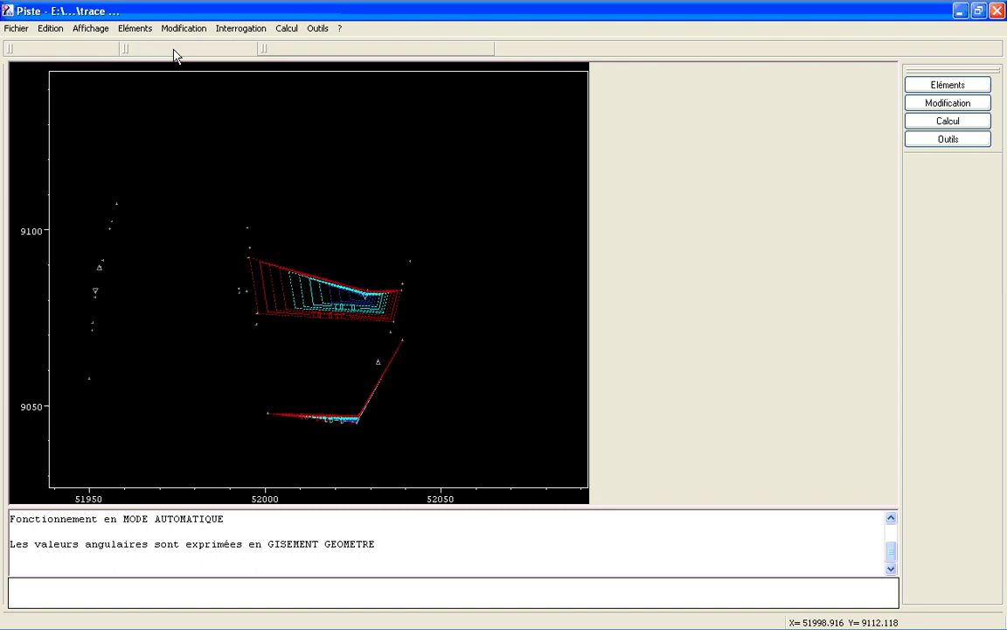
pyautogui.click(175, 52)
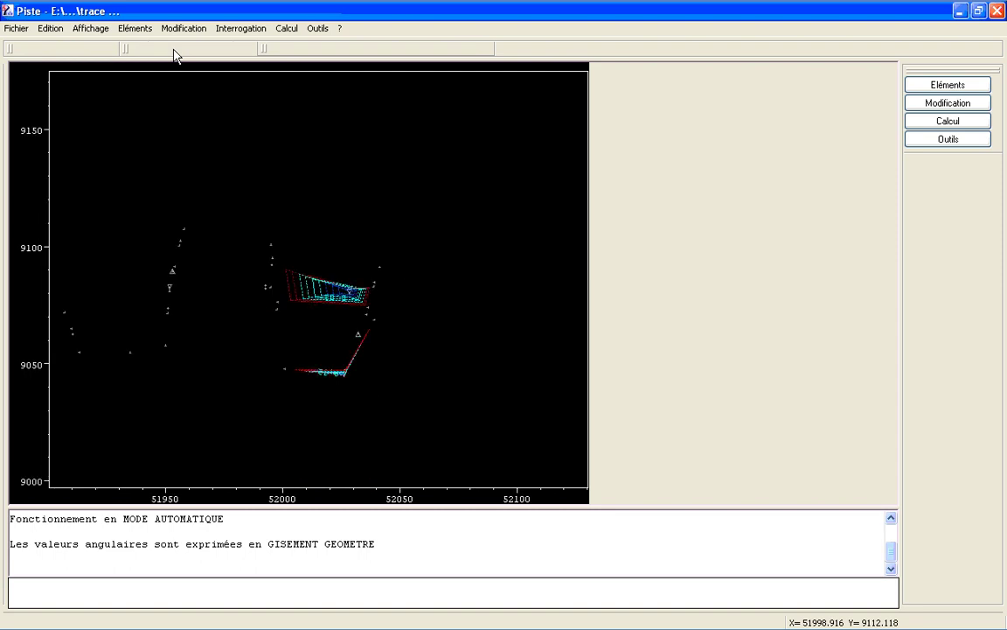
pyautogui.click(175, 54)
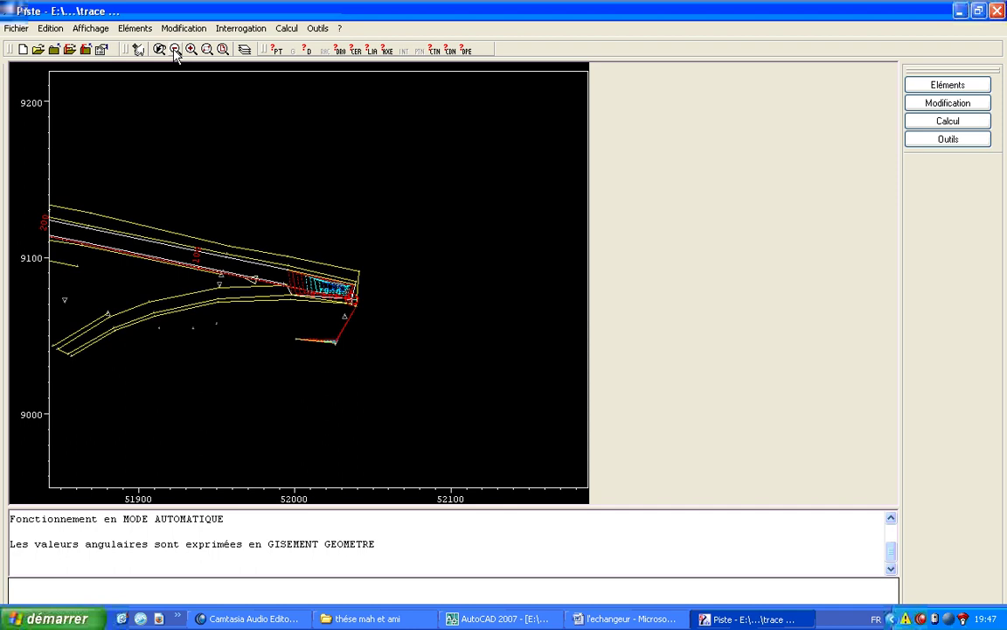
pyautogui.click(516, 619)
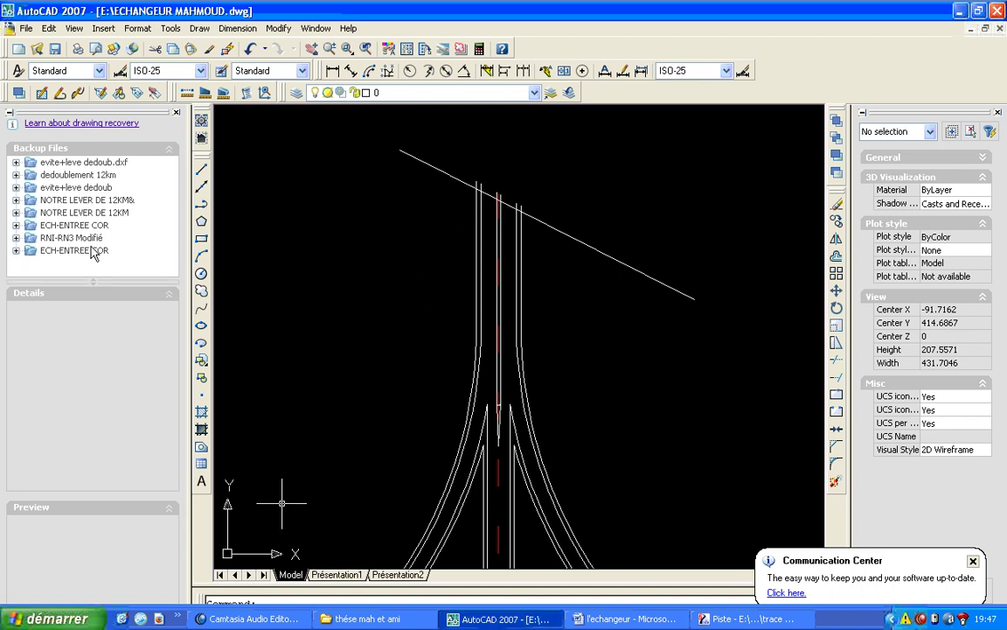
# - Open NOTRE LEVER DE 12KM&.dwg from the Drawing Recovery Manager and dismiss the proxy graphics notice
pyautogui.click(125, 197)
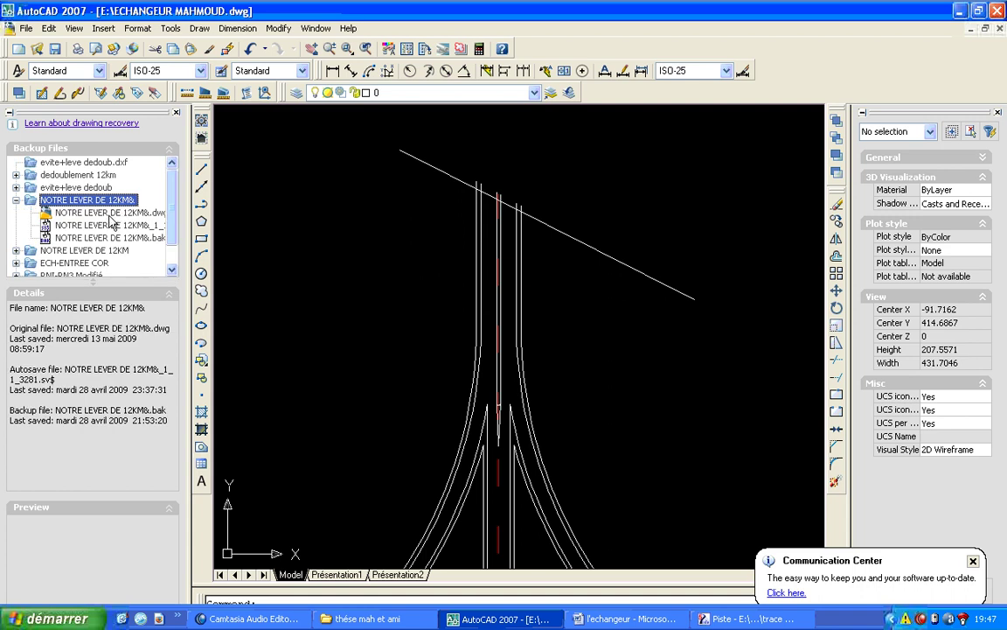
pyautogui.click(110, 215)
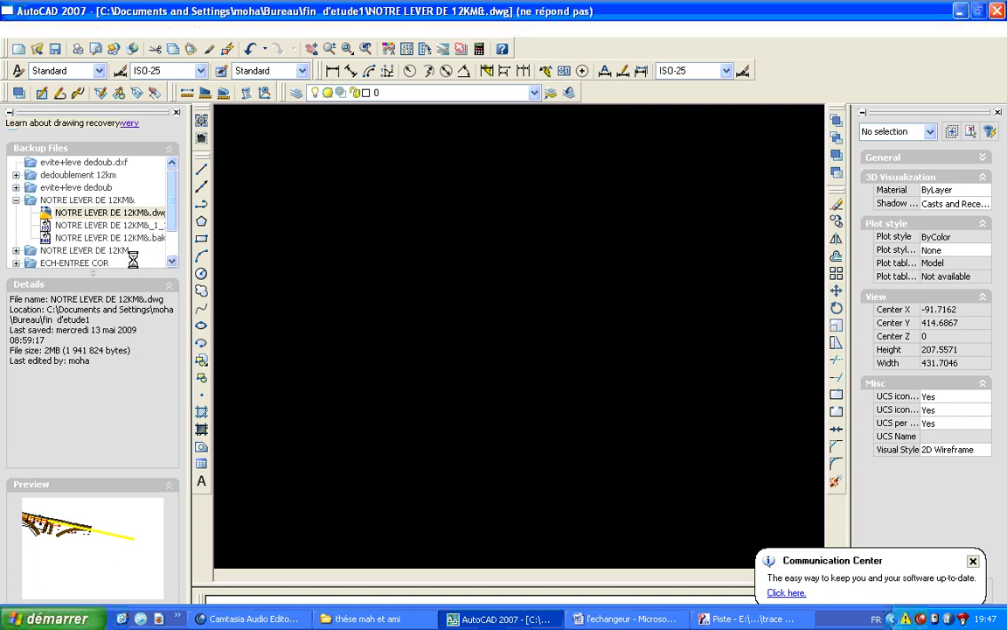
pyautogui.hotkey('alt', 'Tab')
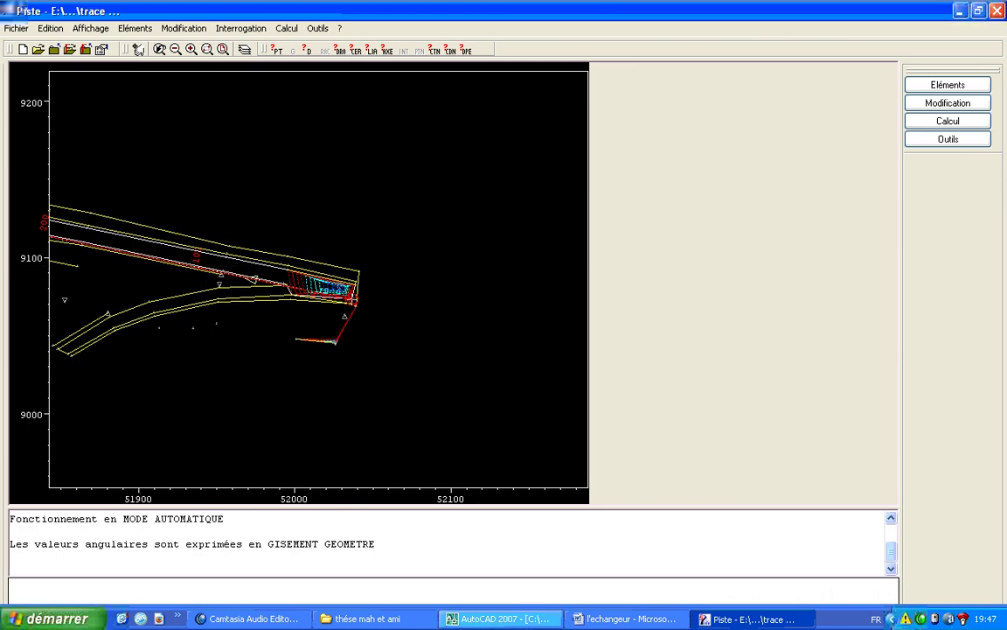
pyautogui.click(503, 618)
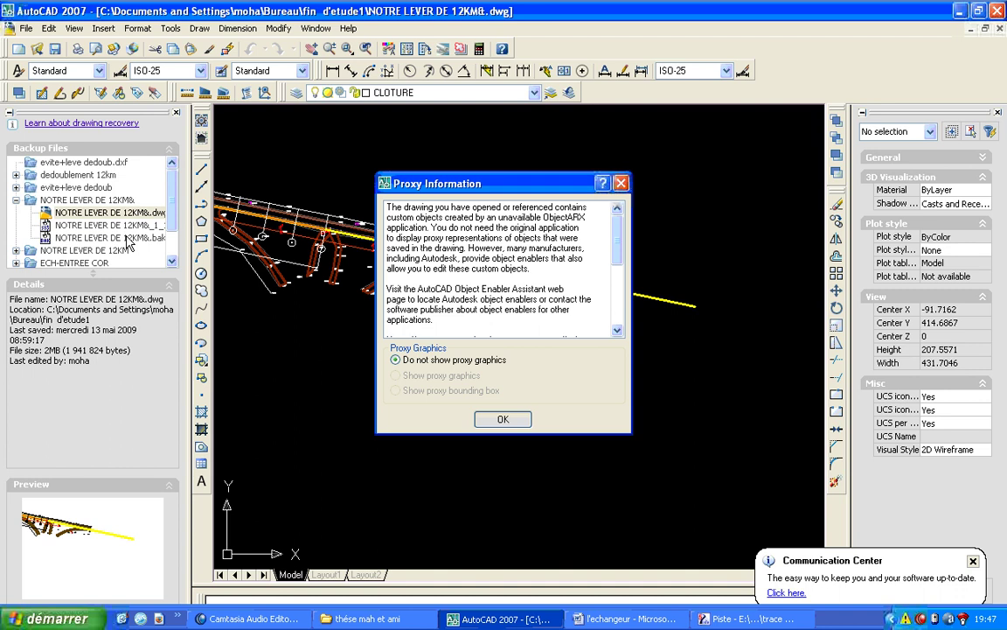
pyautogui.scroll(-1, 125, 242)
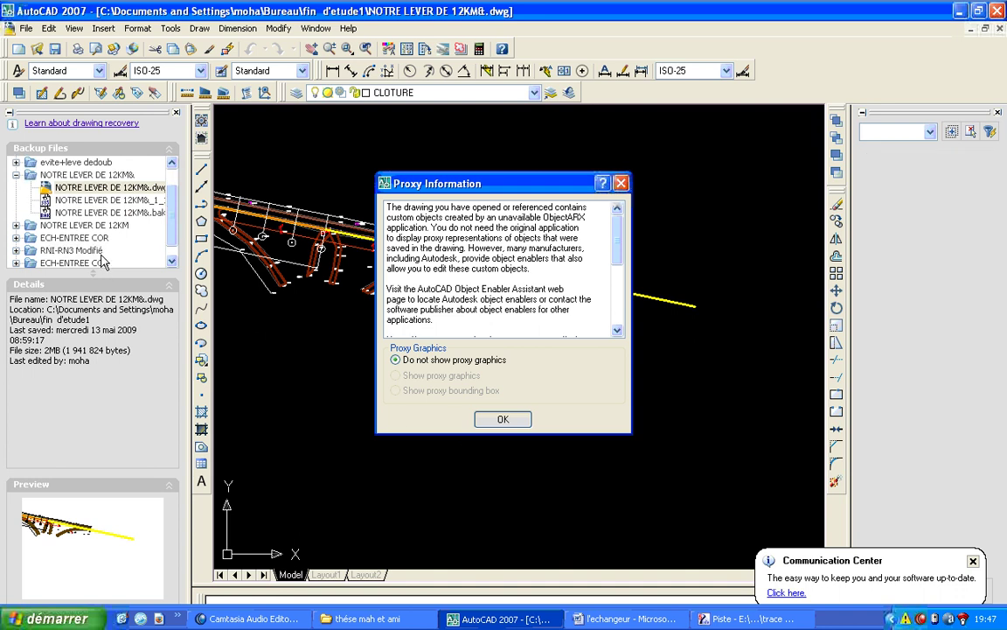
pyautogui.press('Return')
# - Expand the NOTRE LEVER DE 12KM backup folder and preview its .dwg file details
pyautogui.click(122, 226)
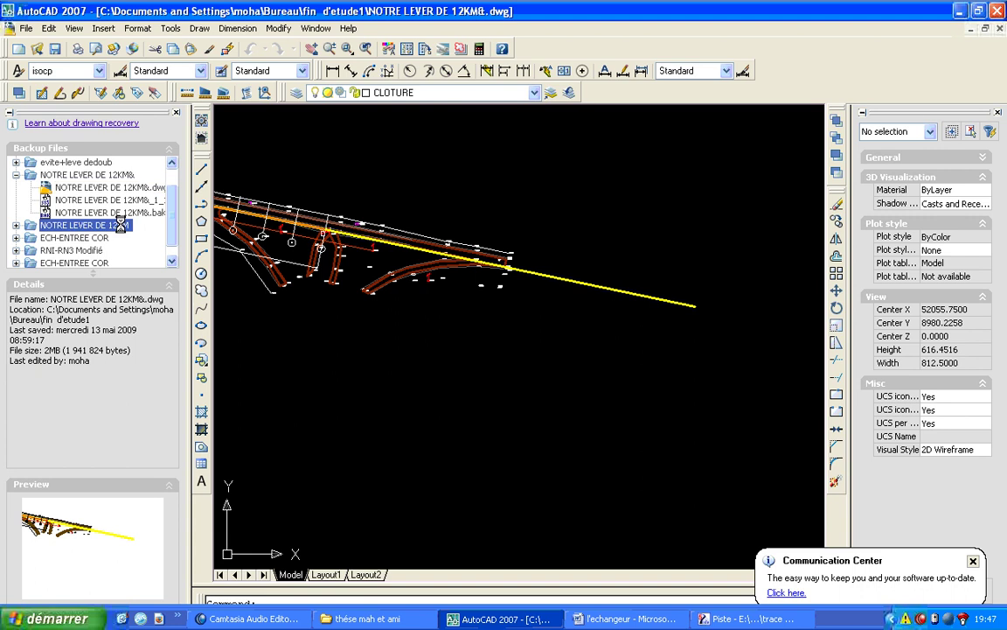
pyautogui.click(122, 226)
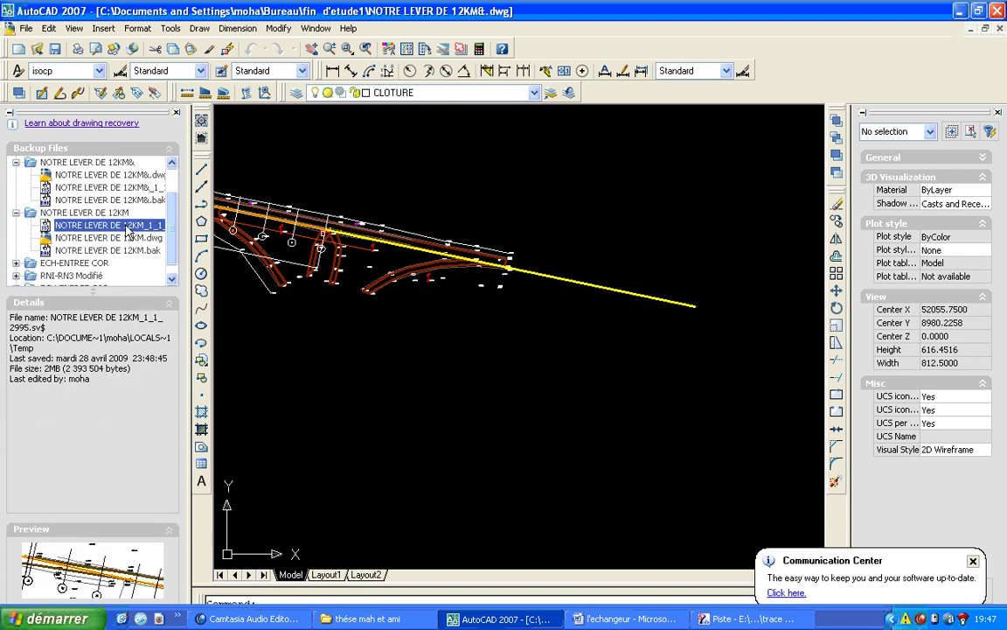
pyautogui.click(127, 239)
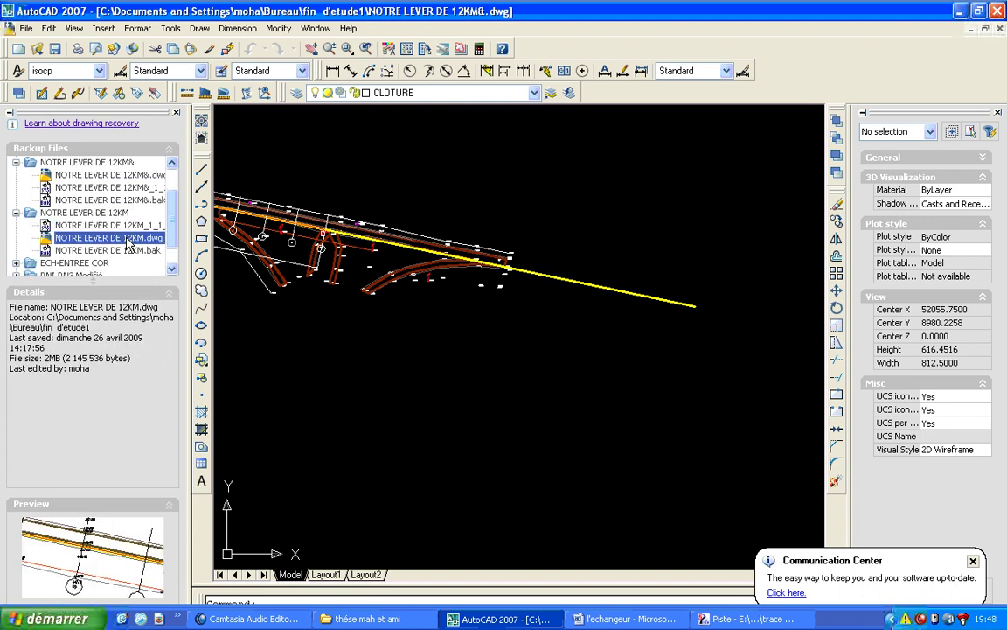
# - Cycle the open drawings with Ctrl+Tab until ECHANGEUR MAHMOUD.dwg is active
pyautogui.click(144, 176)
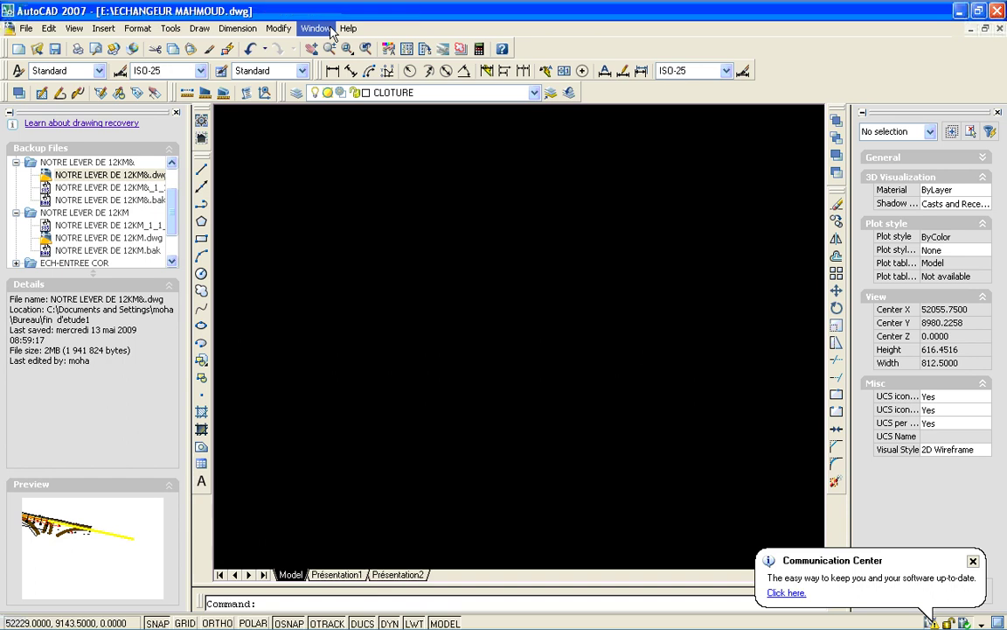
pyautogui.hotkey('ctrl', 'Tab')
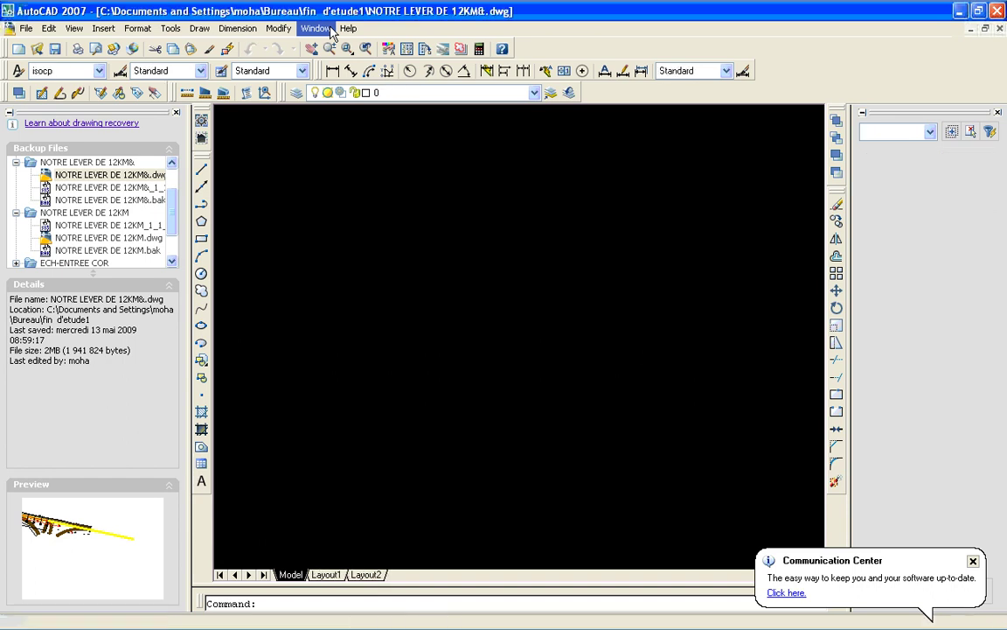
pyautogui.hotkey('ctrl', 'Tab')
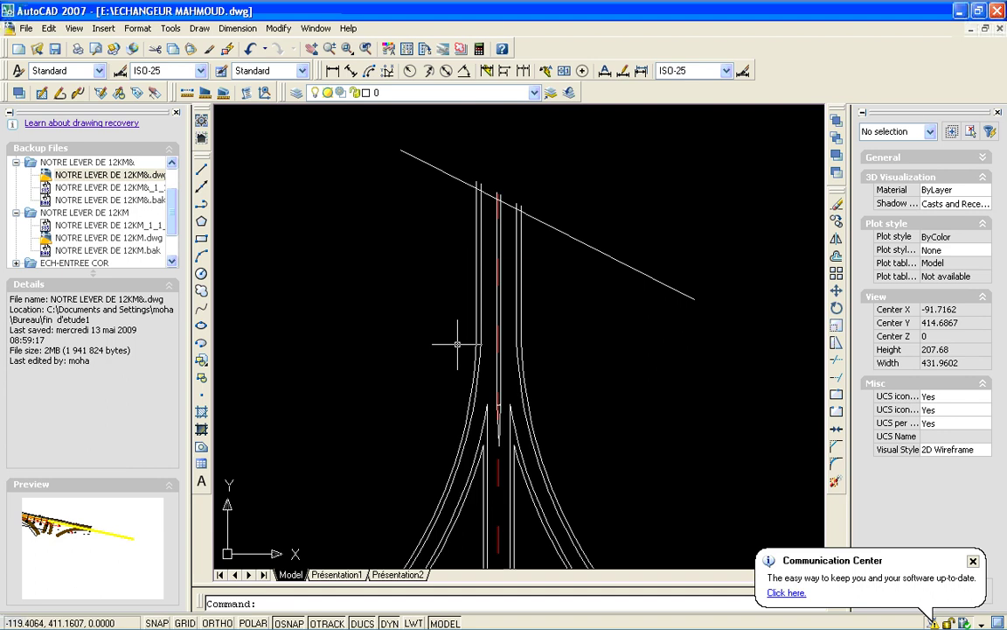
# - Zoom Extents to show the whole interchange with its loop ramp, cancelling the AutoPlay prompt
pyautogui.click(354, 56)
pyautogui.moveTo(354, 56); pyautogui.dragTo(346, 220)
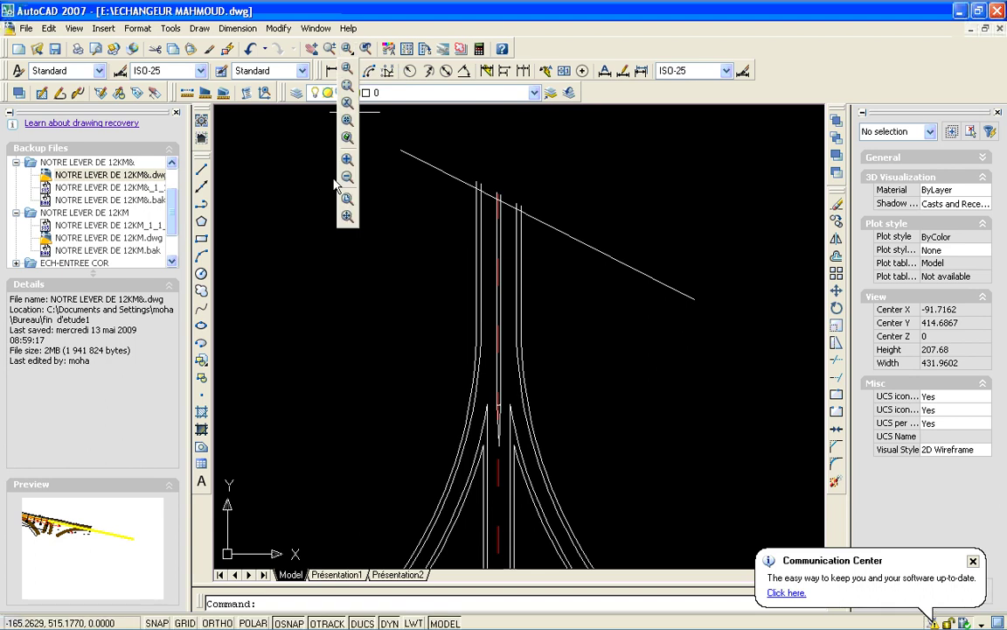
pyautogui.click(347, 220)
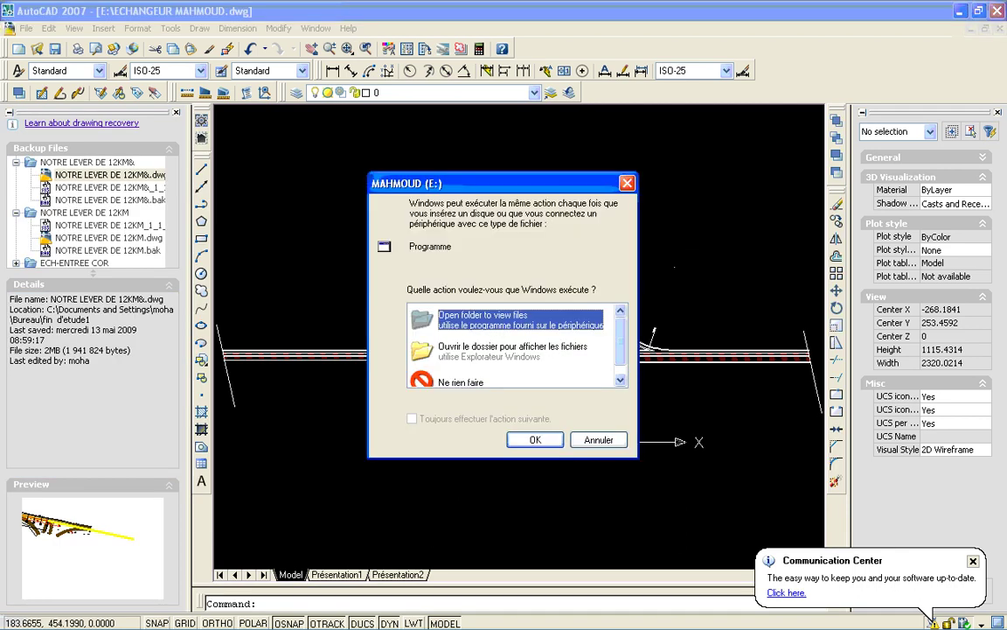
pyautogui.click(598, 440)
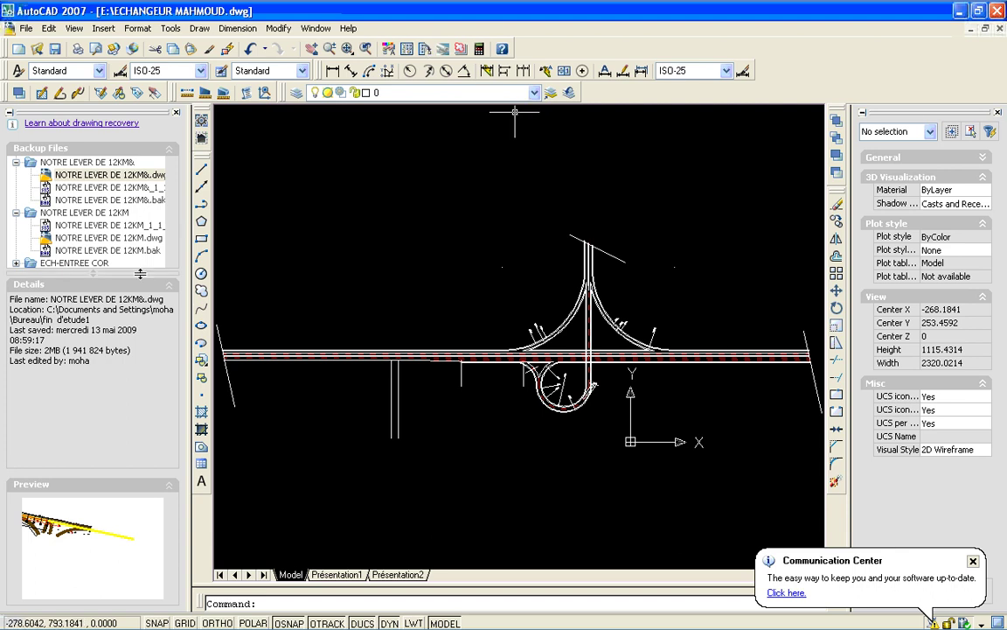
pyautogui.click(337, 121)
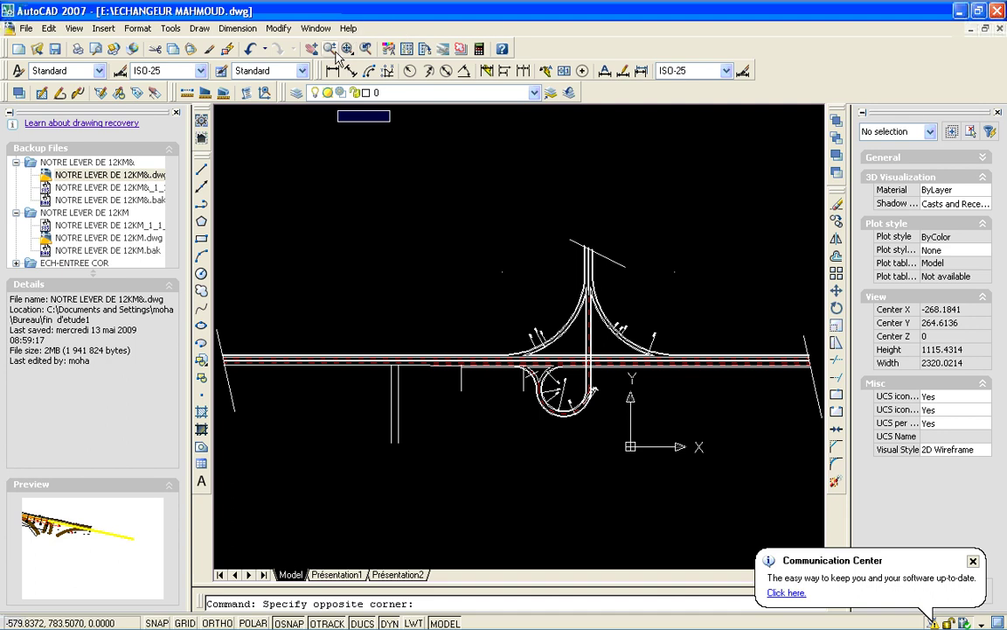
# - Cancel the empty selection and zoom in realtime on the R200/R206/R198 ramp curve
pyautogui.click(472, 210)
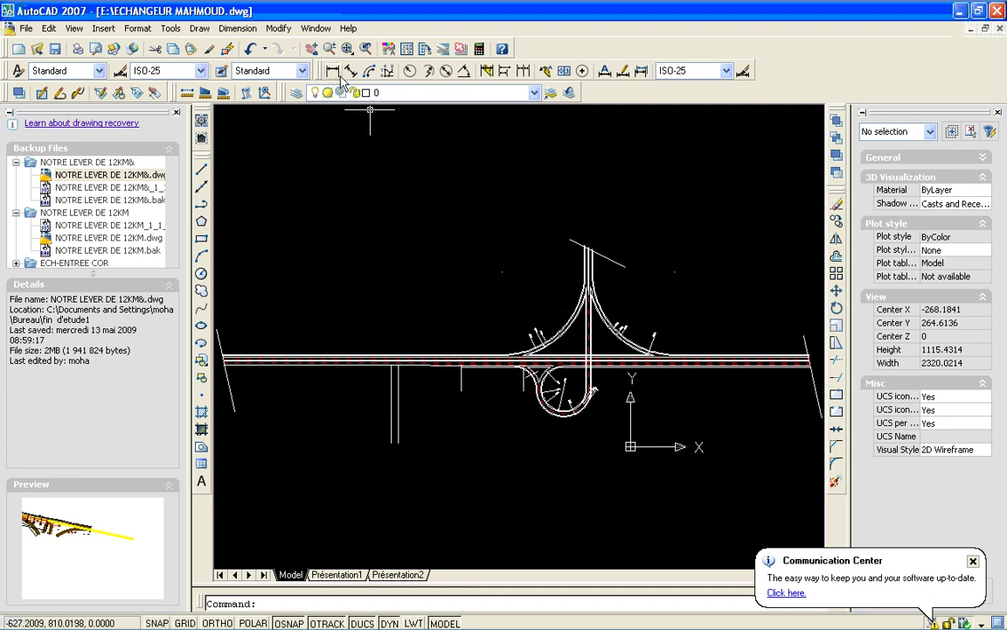
pyautogui.click(330, 49)
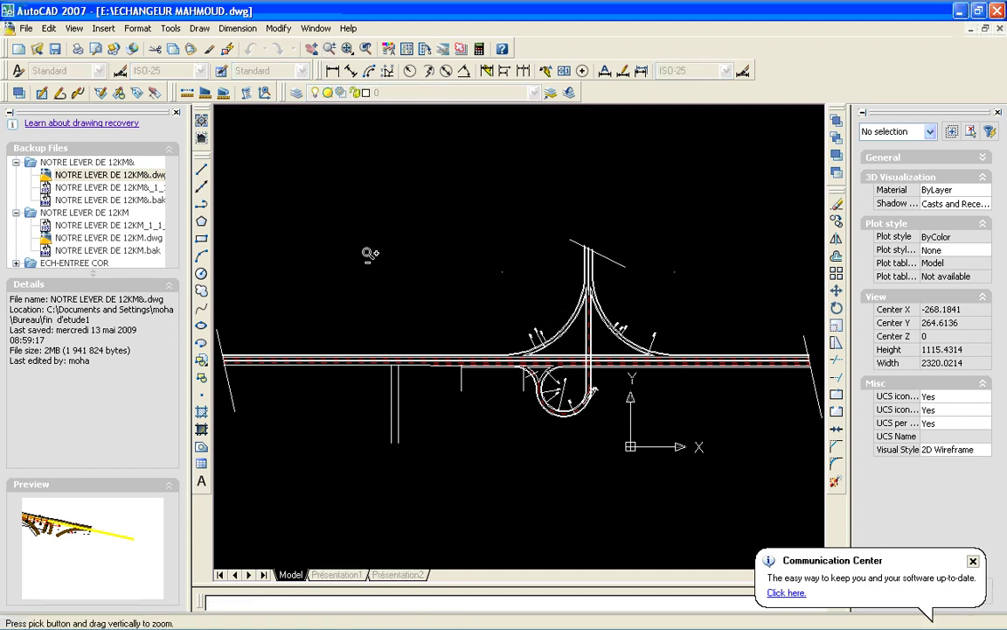
pyautogui.moveTo(340, 396); pyautogui.dragTo(515, 507)
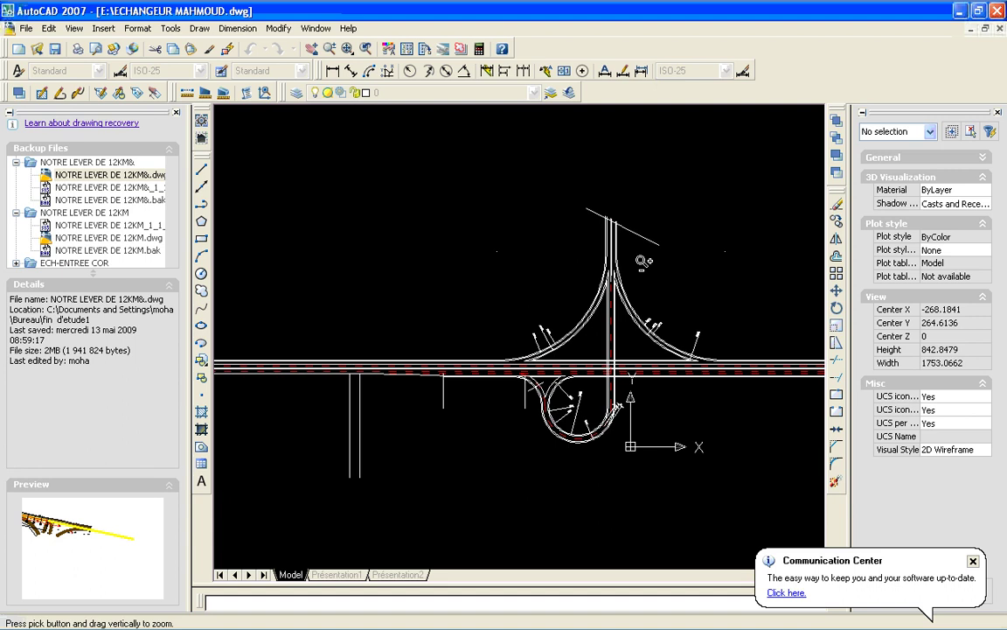
pyautogui.moveTo(454, 480); pyautogui.dragTo(600, 296)
pyautogui.moveTo(501, 476); pyautogui.dragTo(684, 340)
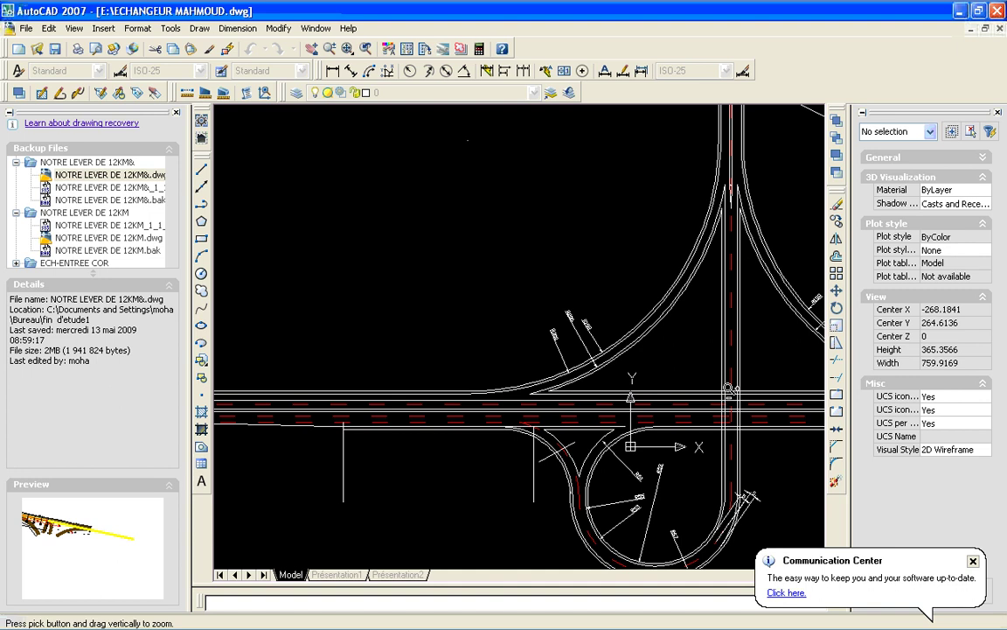
pyautogui.moveTo(579, 535)
pyautogui.mouseDown()
pyautogui.moveTo(508, 482)
pyautogui.moveTo(621, 411)
pyautogui.moveTo(603, 327)
pyautogui.mouseUp()
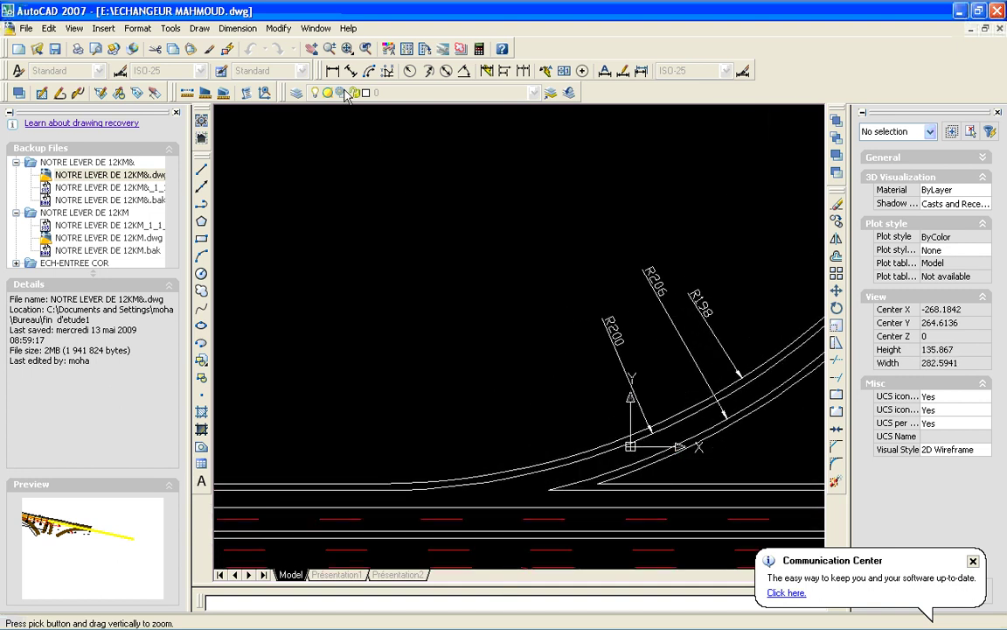
# - Pan to centre the R200 curve and bring the road intersection below into view
pyautogui.click(311, 48)
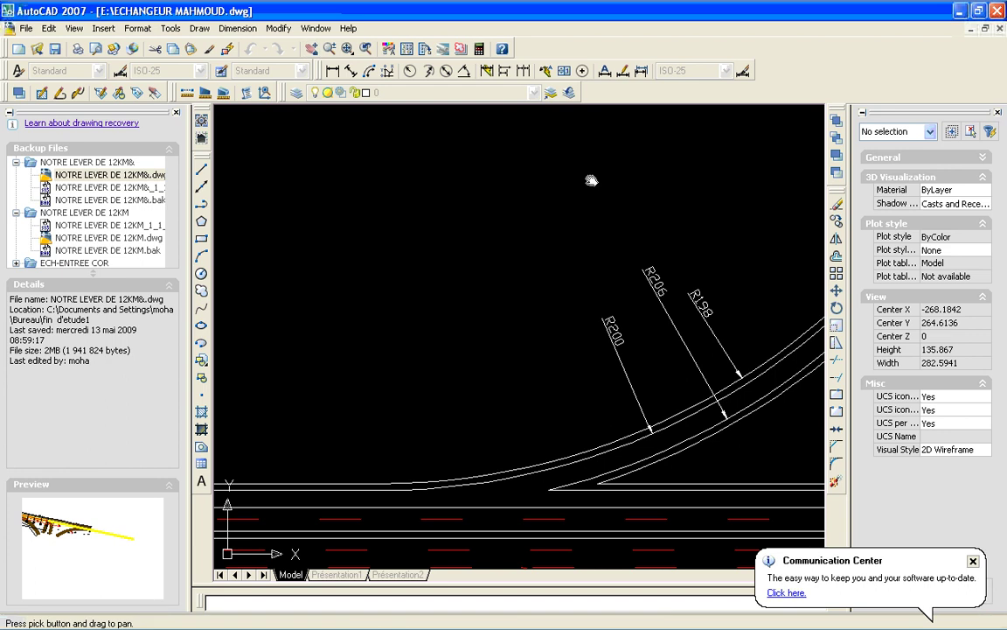
pyautogui.moveTo(799, 421); pyautogui.dragTo(566, 340)
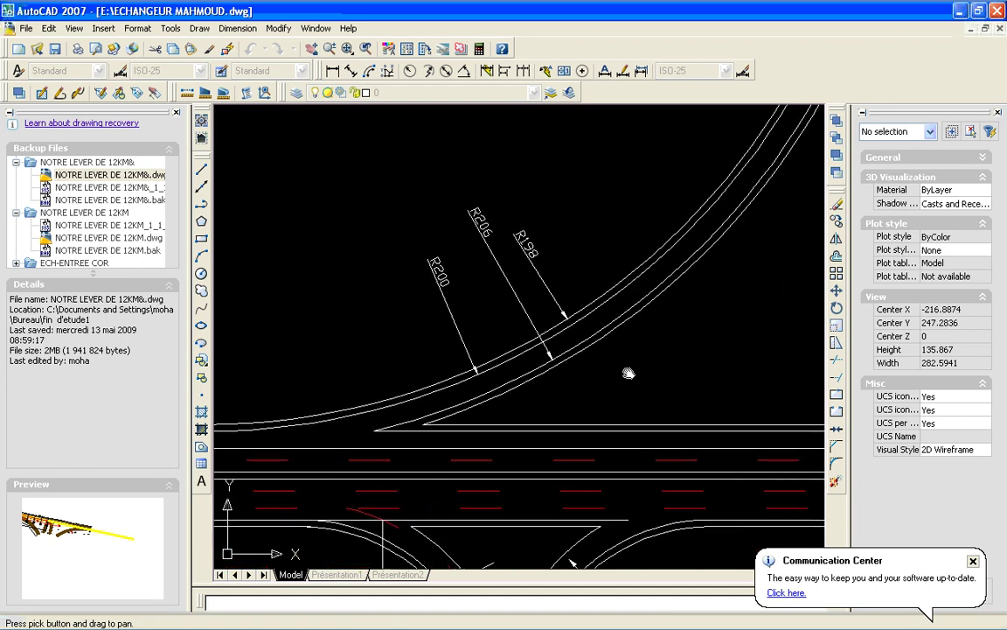
pyautogui.moveTo(798, 490); pyautogui.dragTo(630, 410)
pyautogui.moveTo(674, 444)
pyautogui.mouseDown()
pyautogui.moveTo(586, 405)
pyautogui.moveTo(521, 395)
pyautogui.mouseUp()
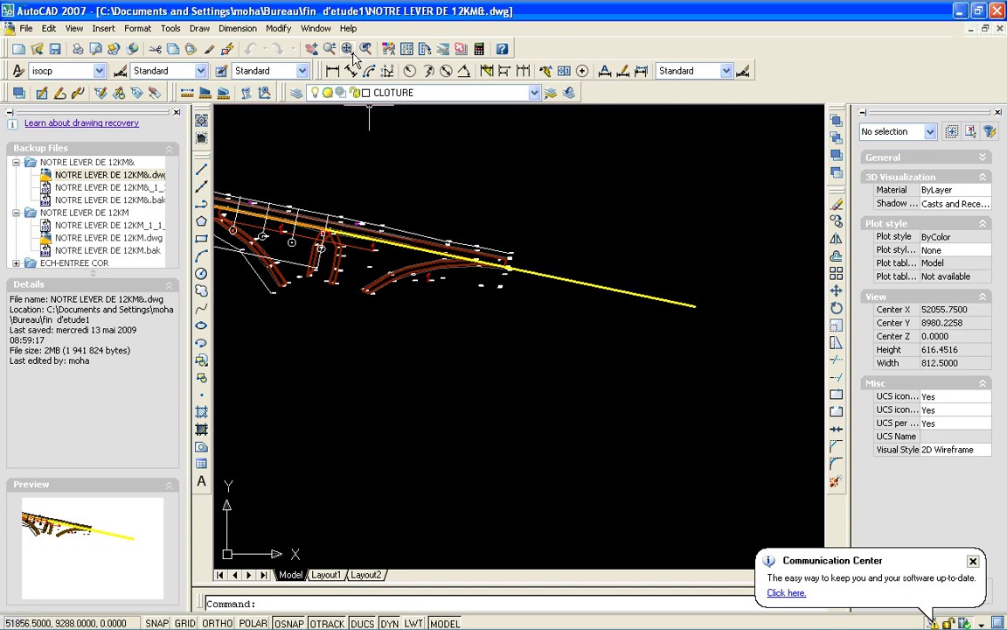
# - Zoom-window onto the ramp junction near the RN 23 marker, cancelling a stray aligned dimension
pyautogui.moveTo(354, 54); pyautogui.dragTo(351, 74)
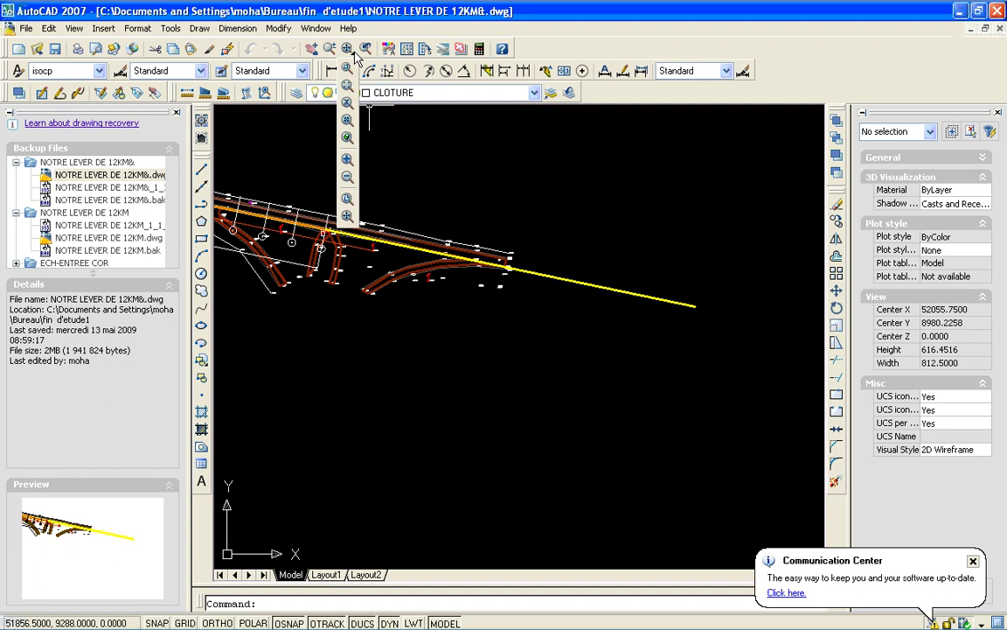
pyautogui.click(351, 74)
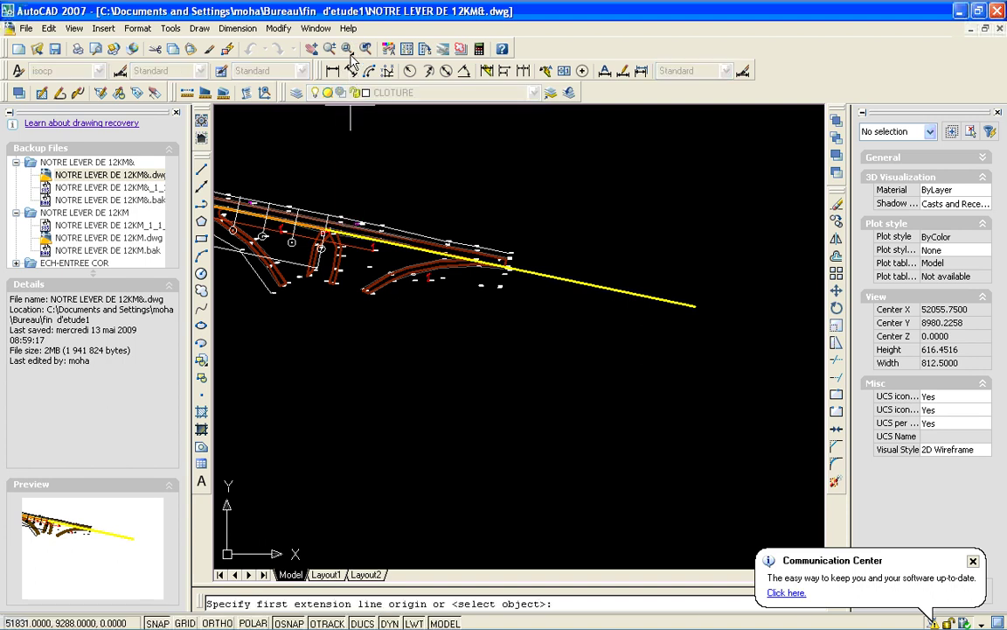
pyautogui.click(267, 160)
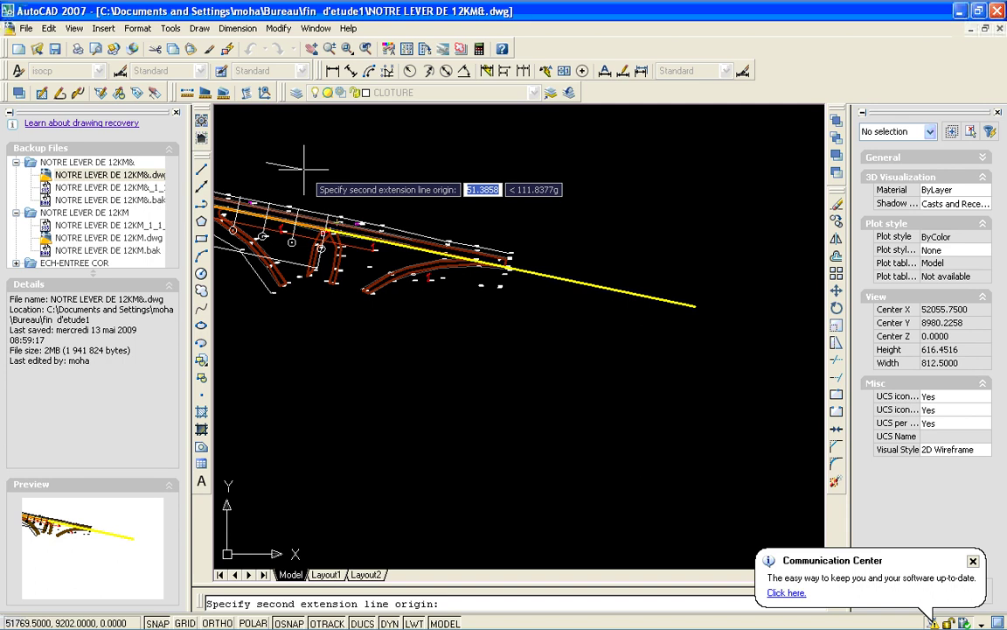
pyautogui.press('Escape')
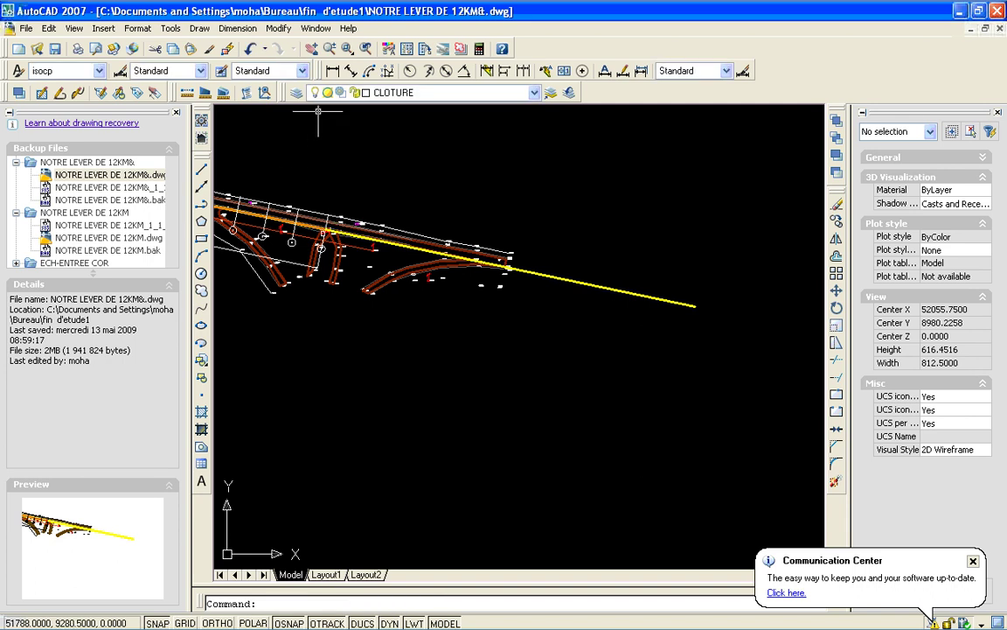
pyautogui.click(348, 49)
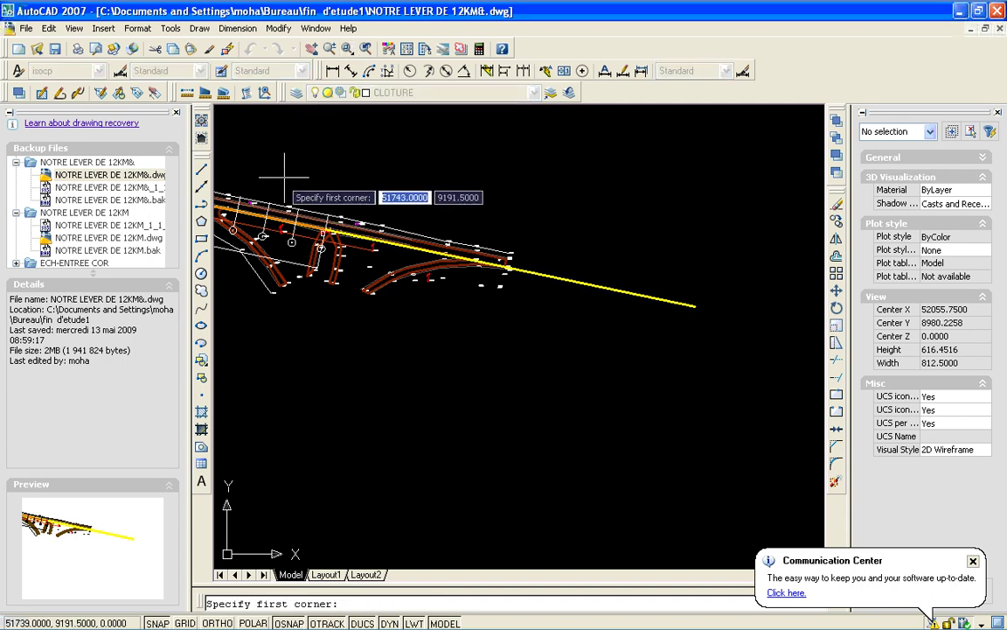
pyautogui.click(270, 175)
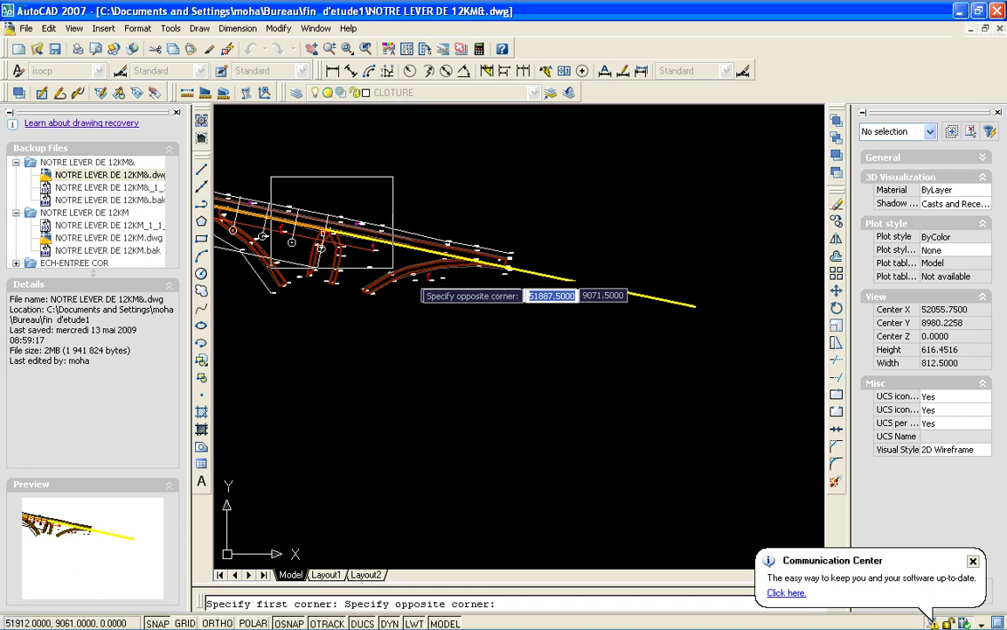
pyautogui.click(412, 276)
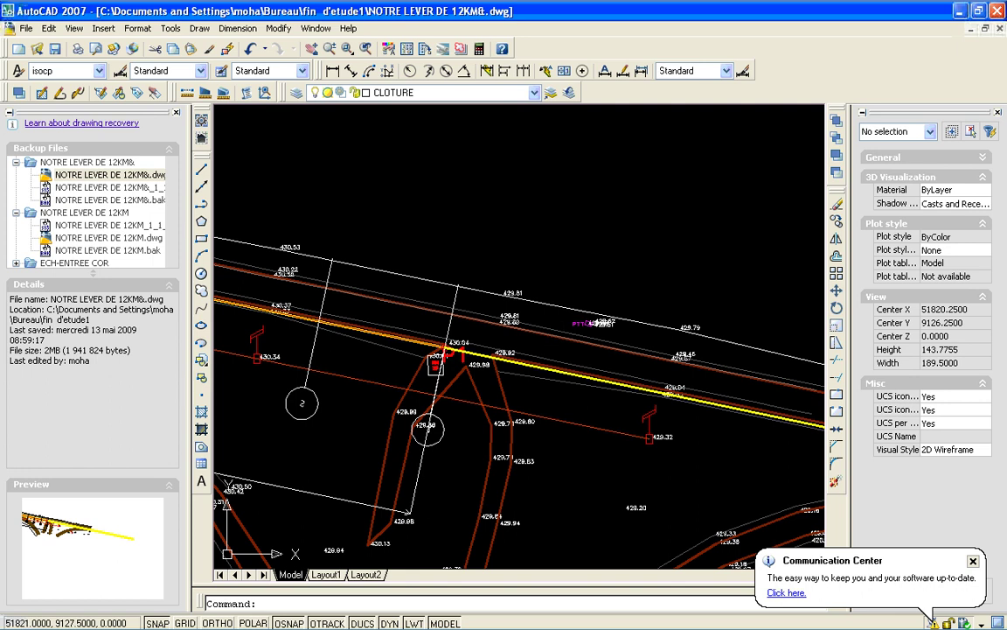
# - Delete the two stray white lines below the top road edge, then pick the white line through the circle
pyautogui.click(479, 290)
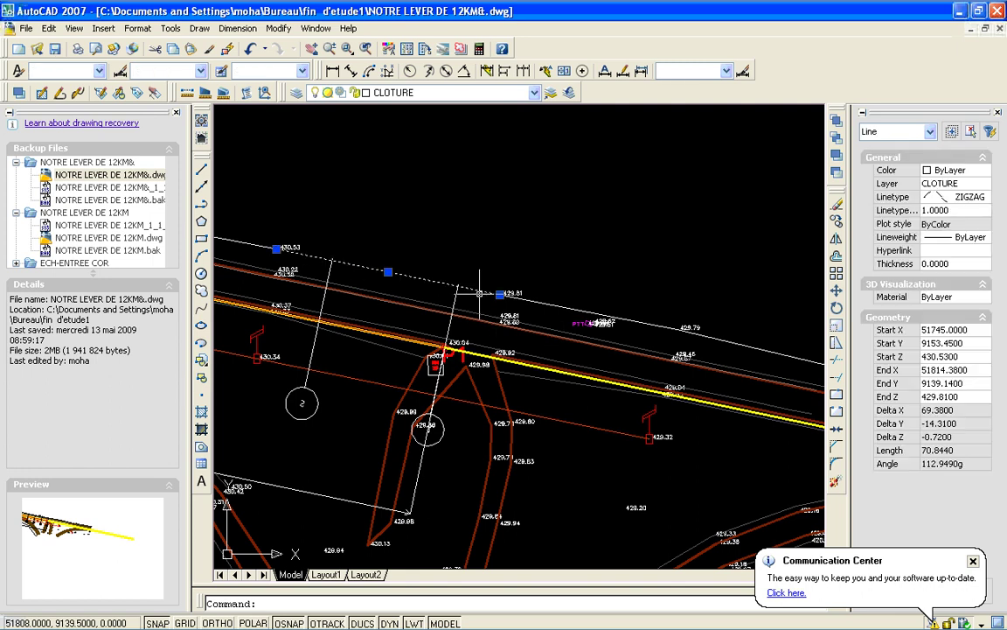
pyautogui.click(454, 299)
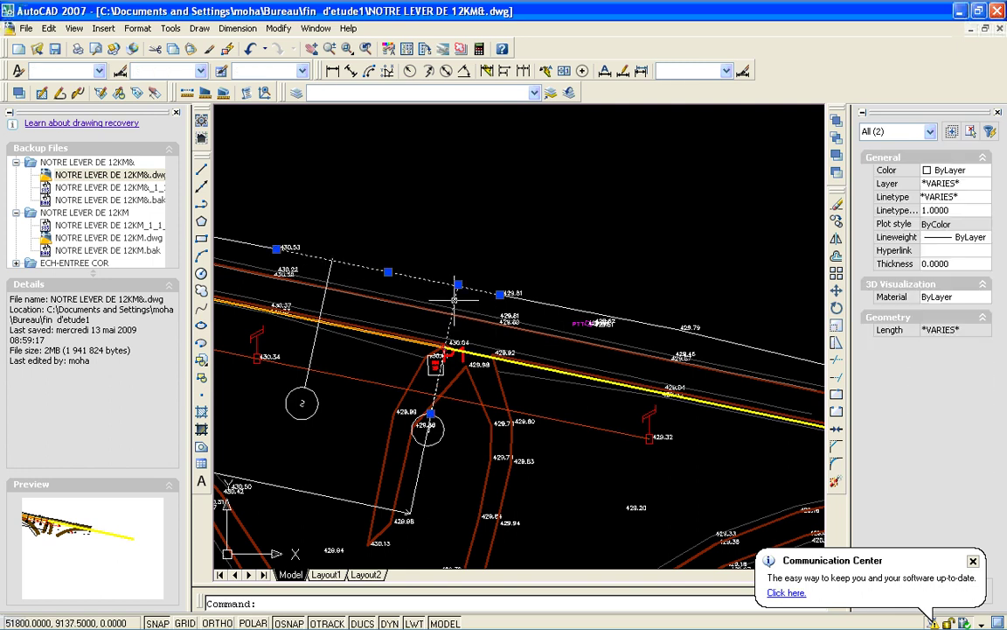
pyautogui.press('Delete')
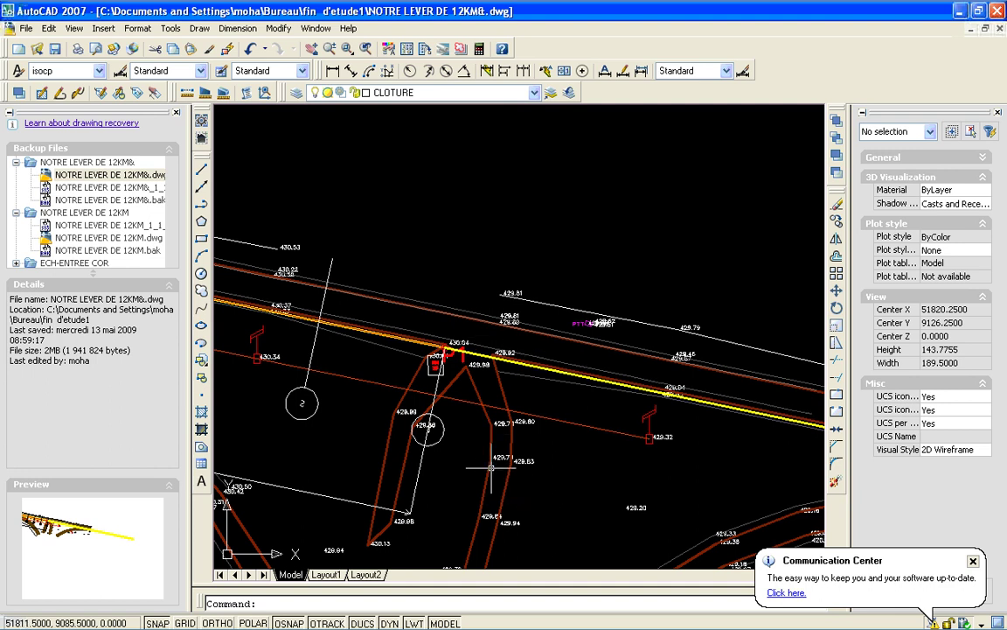
pyautogui.click(437, 379)
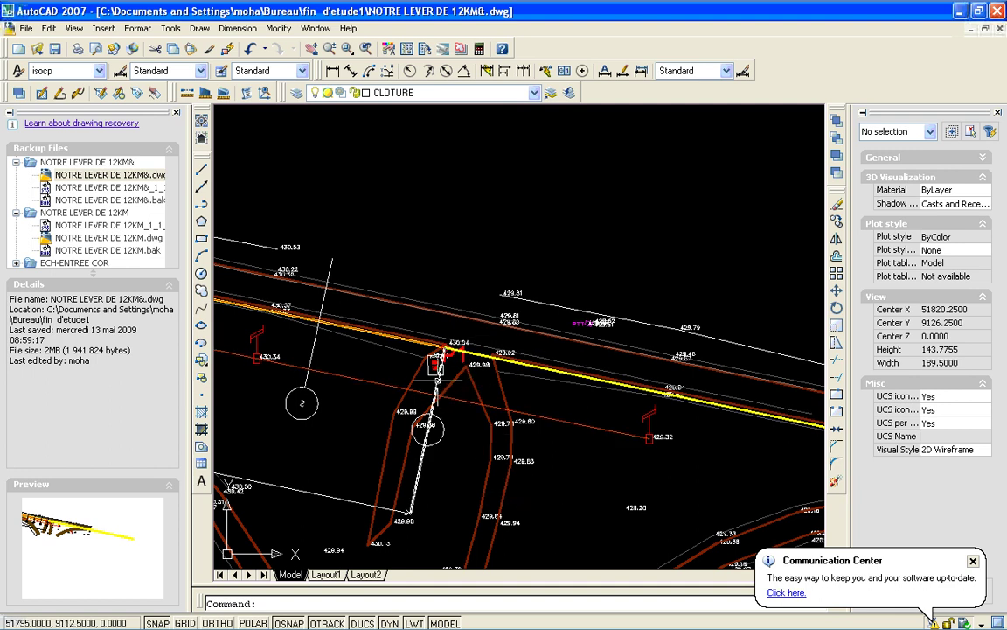
pyautogui.press('Escape')
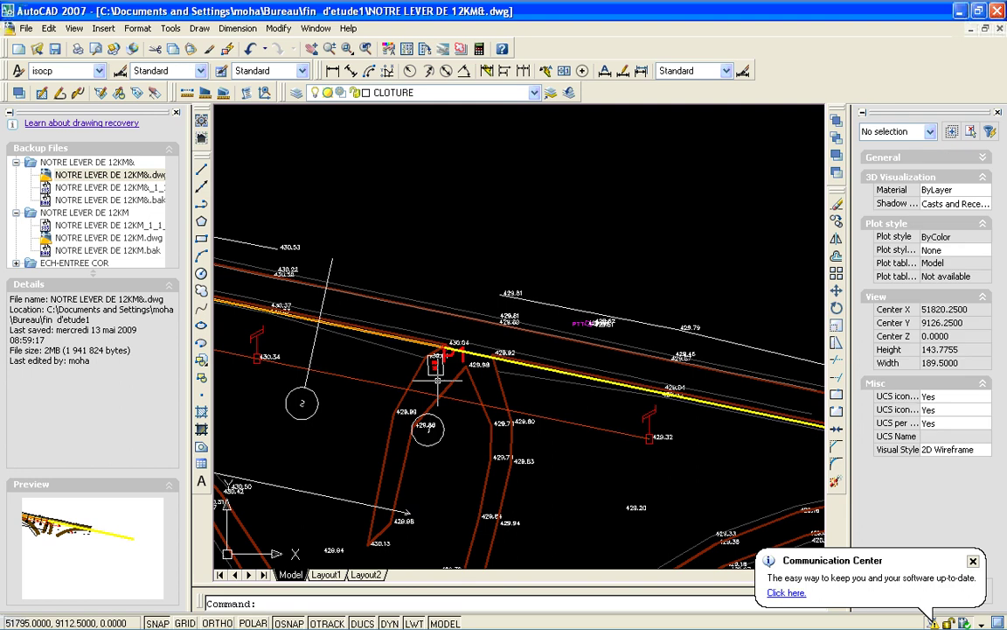
# - Zoom-window around the RN 23 marker at the road edge and start a polyline
pyautogui.click(347, 48)
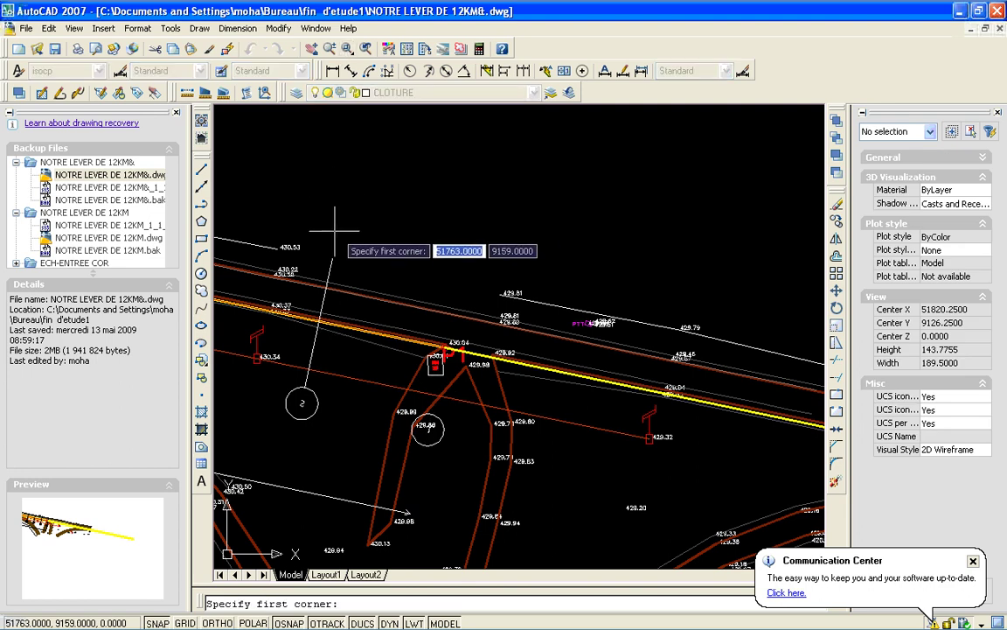
pyautogui.click(335, 231)
pyautogui.click(563, 443)
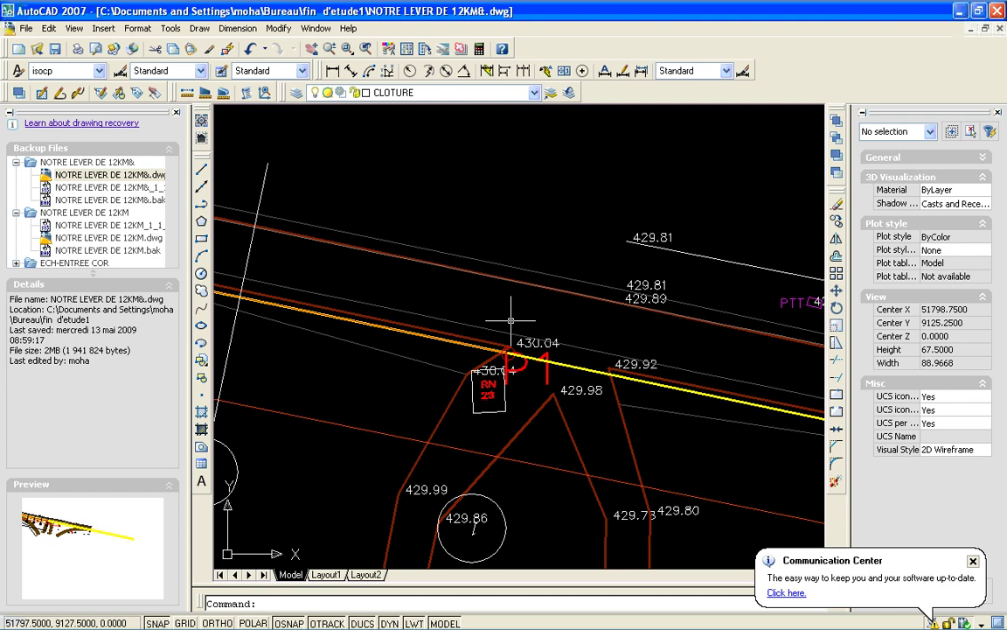
pyautogui.click(511, 321)
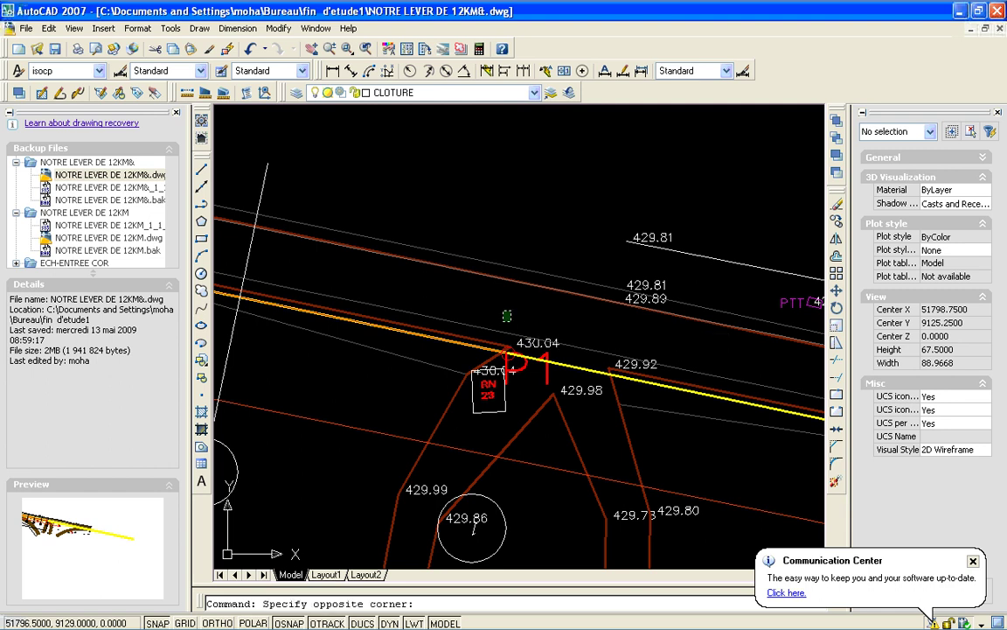
pyautogui.click(503, 310)
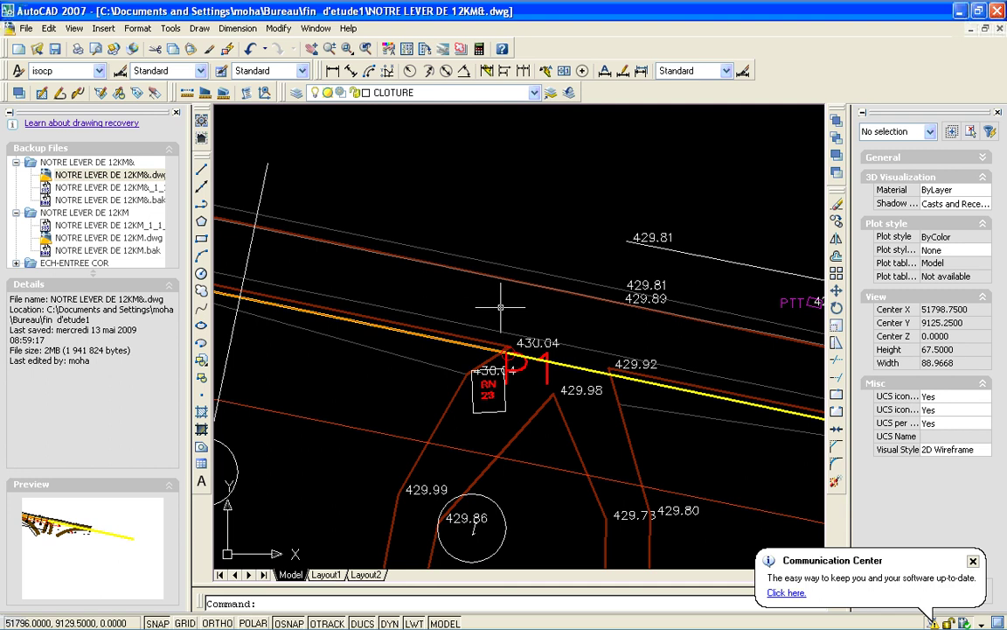
pyautogui.click(202, 204)
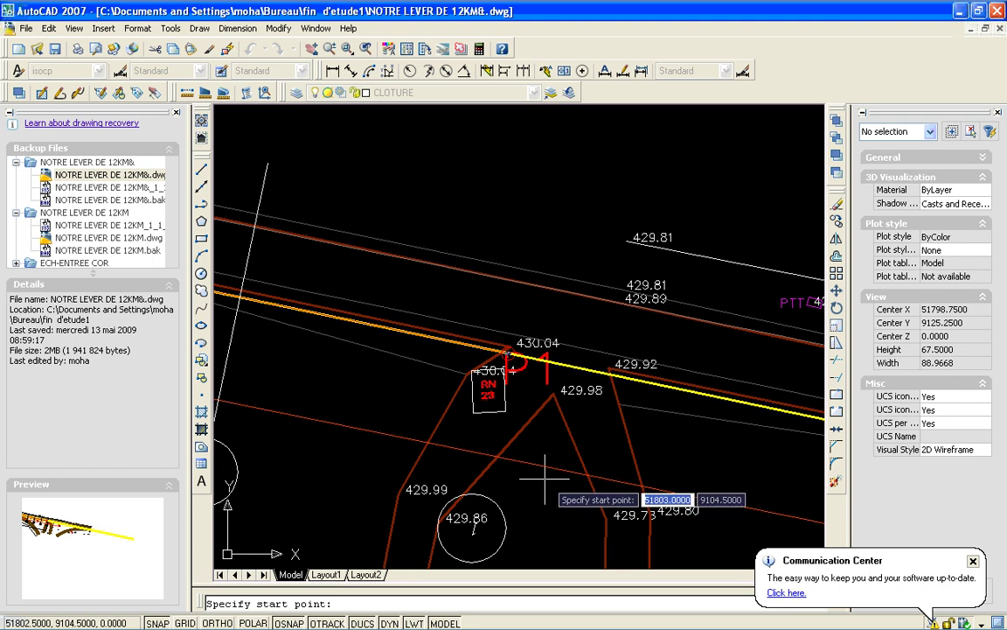
# - Zoom out from the RN 23 junction until all ramps and numbered circles are visible
pyautogui.click(348, 48)
pyautogui.click(315, 173)
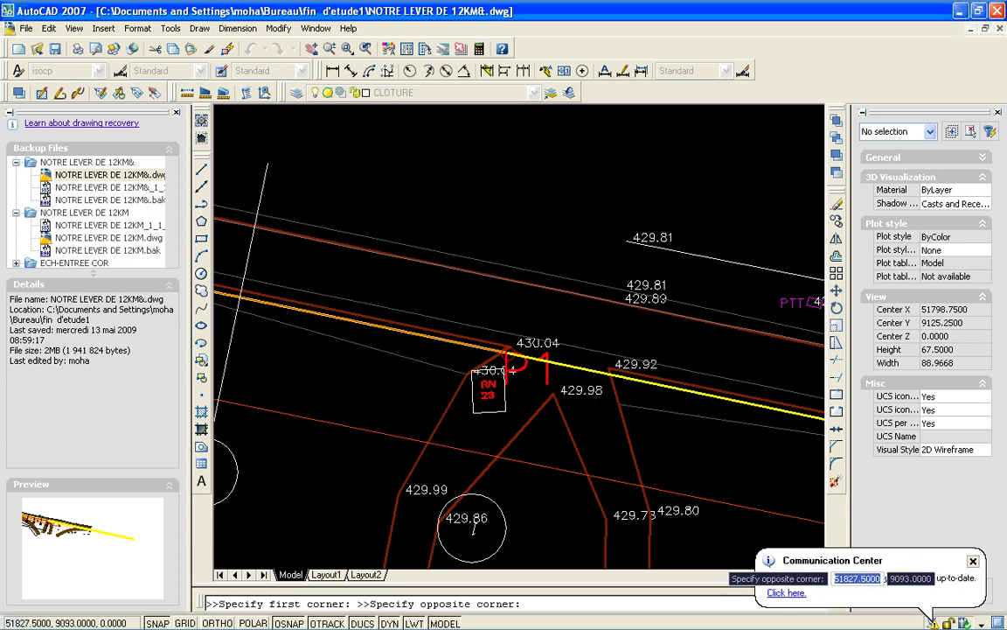
pyautogui.scroll(1, 497, 510)
pyautogui.click(718, 558)
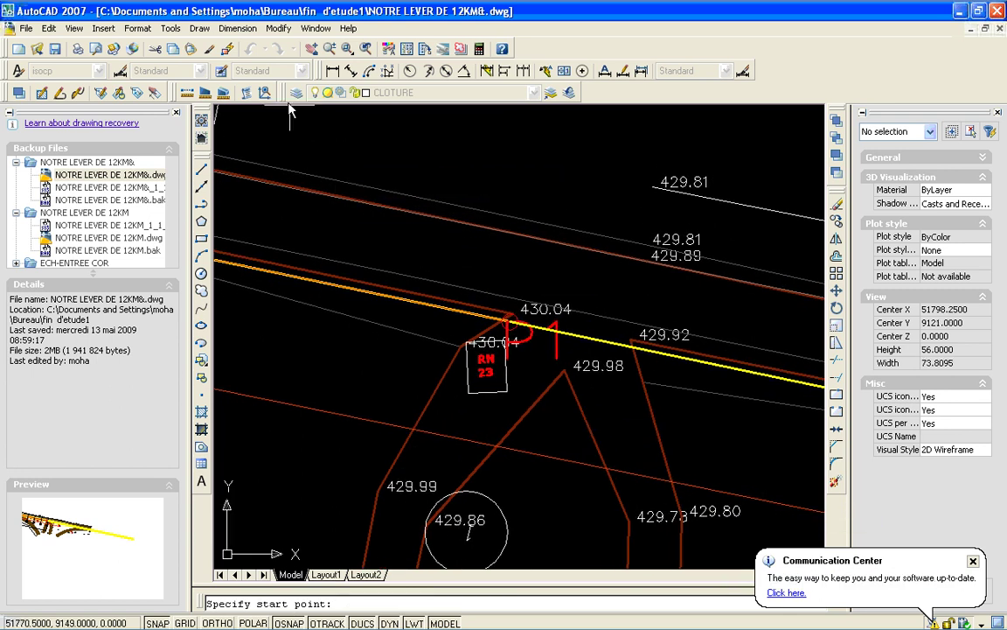
pyautogui.click(304, 50)
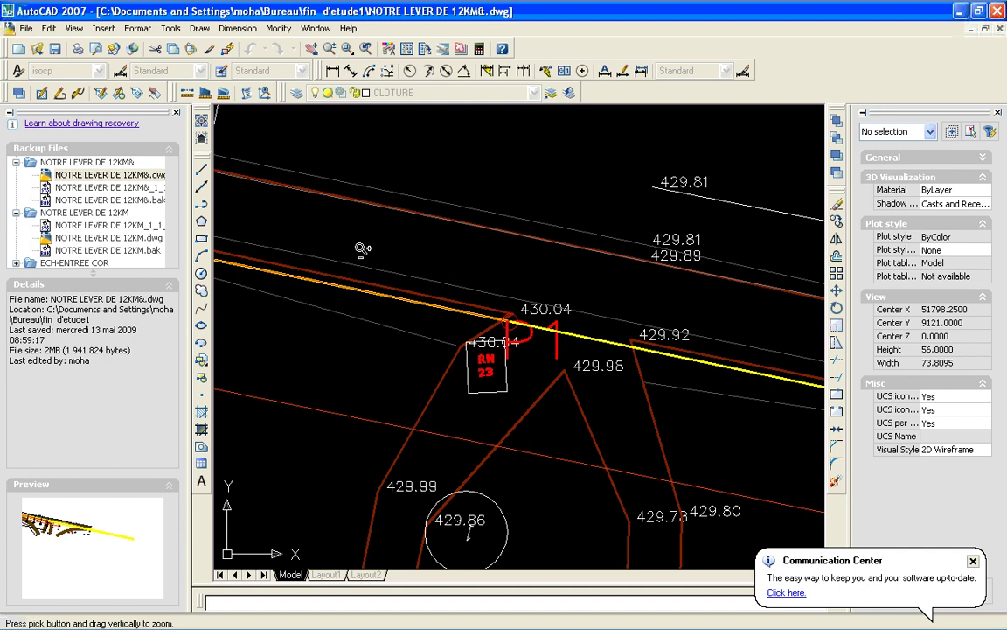
pyautogui.moveTo(324, 367)
pyautogui.mouseDown()
pyautogui.moveTo(461, 304)
pyautogui.moveTo(426, 281)
pyautogui.mouseUp()
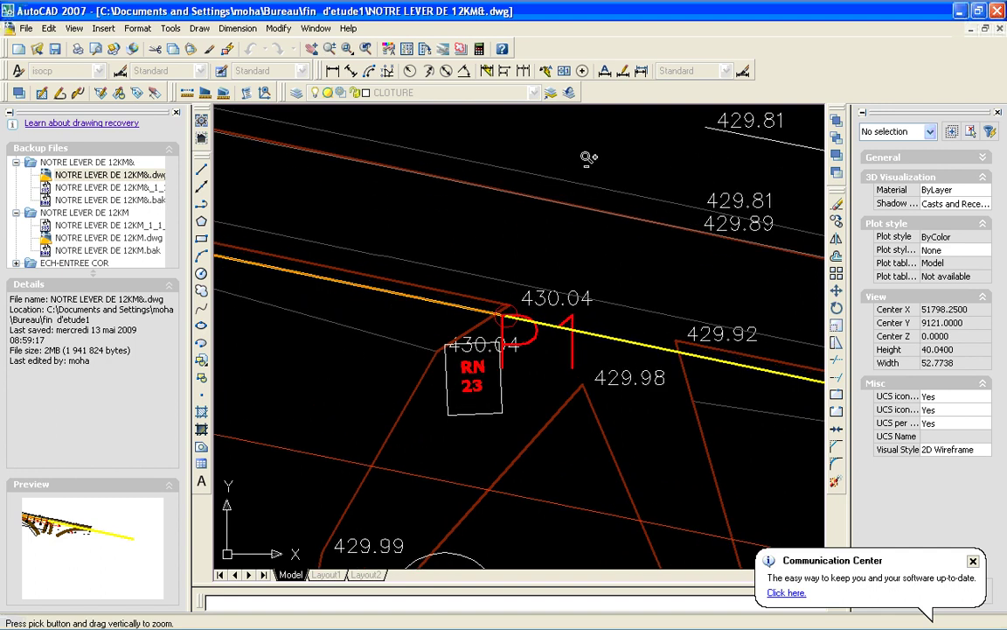
pyautogui.moveTo(647, 160); pyautogui.dragTo(378, 355)
pyautogui.moveTo(556, 181); pyautogui.dragTo(429, 330)
pyautogui.moveTo(595, 167); pyautogui.dragTo(439, 379)
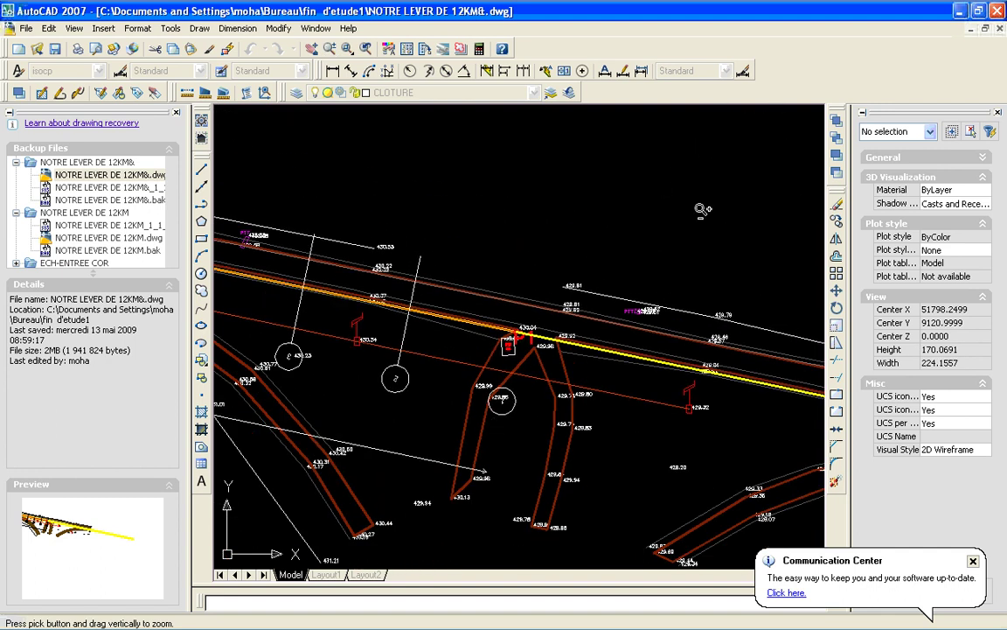
pyautogui.moveTo(634, 189); pyautogui.dragTo(581, 364)
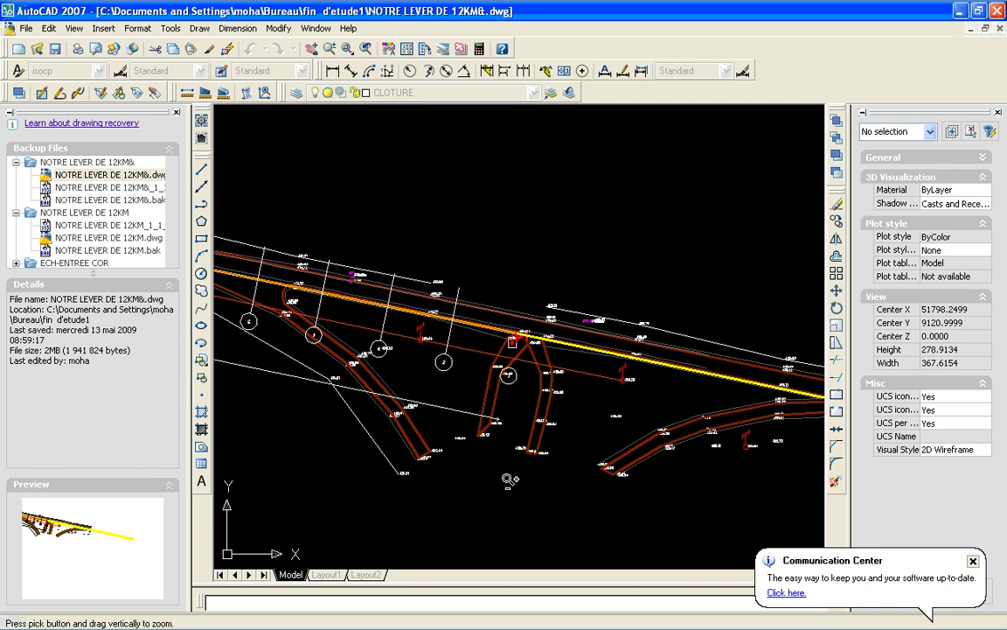
# - Zoom and pan to the ramps below the main road, then start a polyline beside the left ramp
pyautogui.moveTo(510, 479)
pyautogui.mouseDown()
pyautogui.moveTo(549, 288)
pyautogui.moveTo(583, 232)
pyautogui.mouseUp()
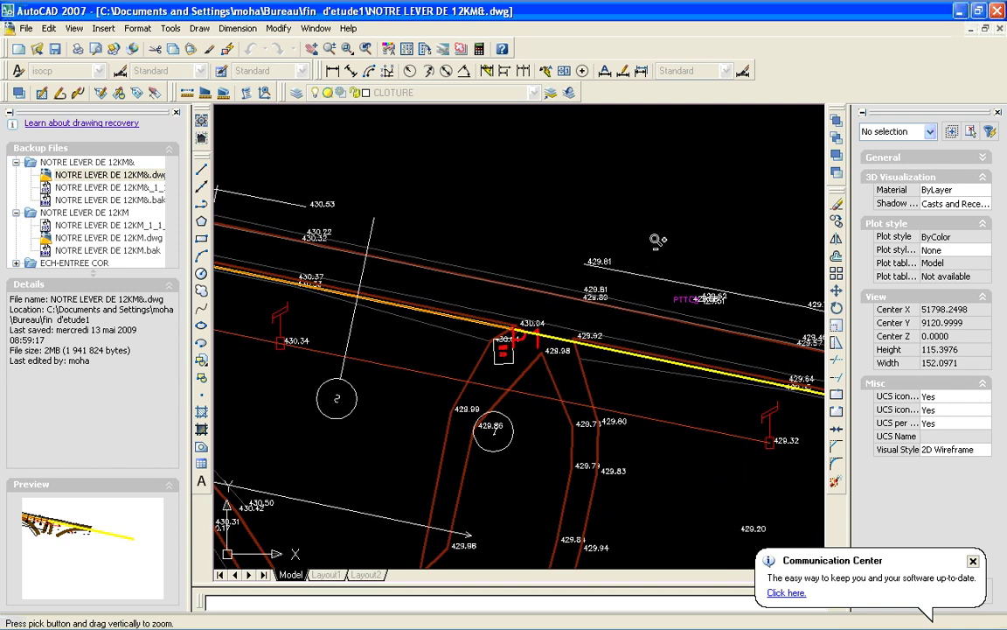
pyautogui.moveTo(715, 170); pyautogui.dragTo(532, 313)
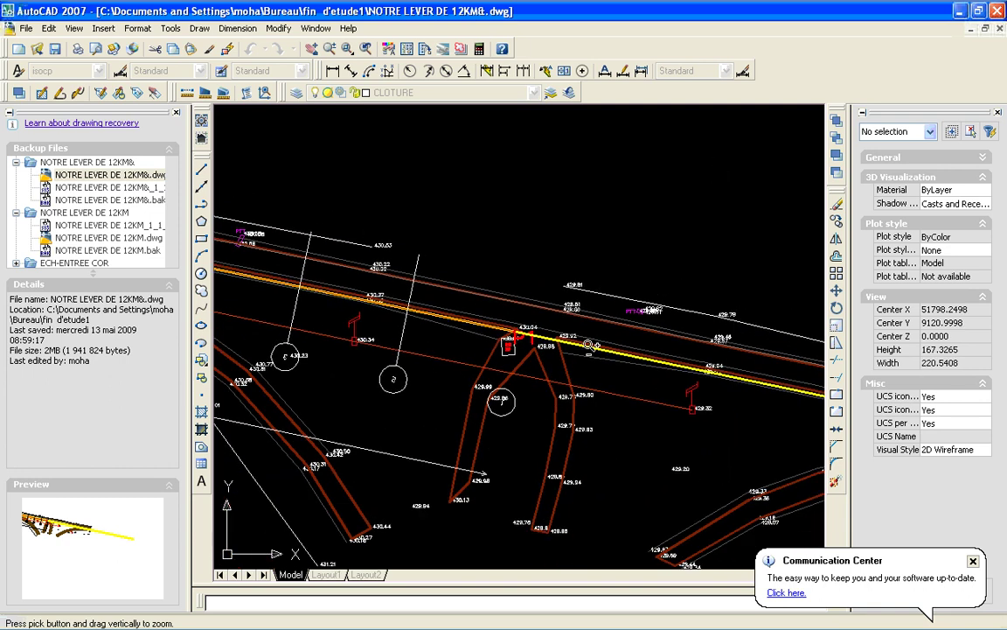
pyautogui.click(312, 49)
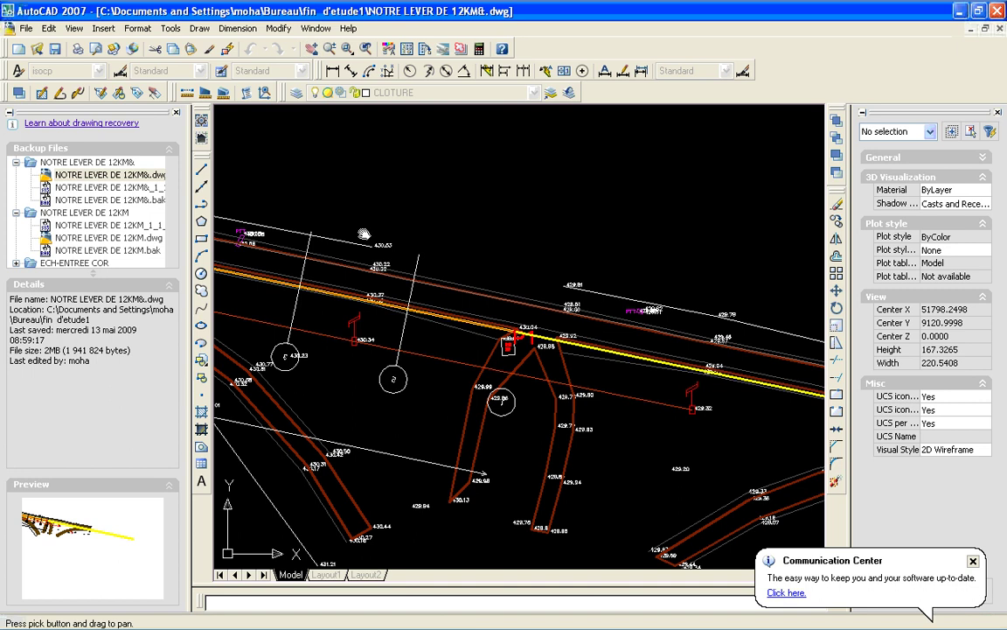
pyautogui.moveTo(373, 431); pyautogui.dragTo(410, 281)
pyautogui.moveTo(336, 466); pyautogui.dragTo(374, 422)
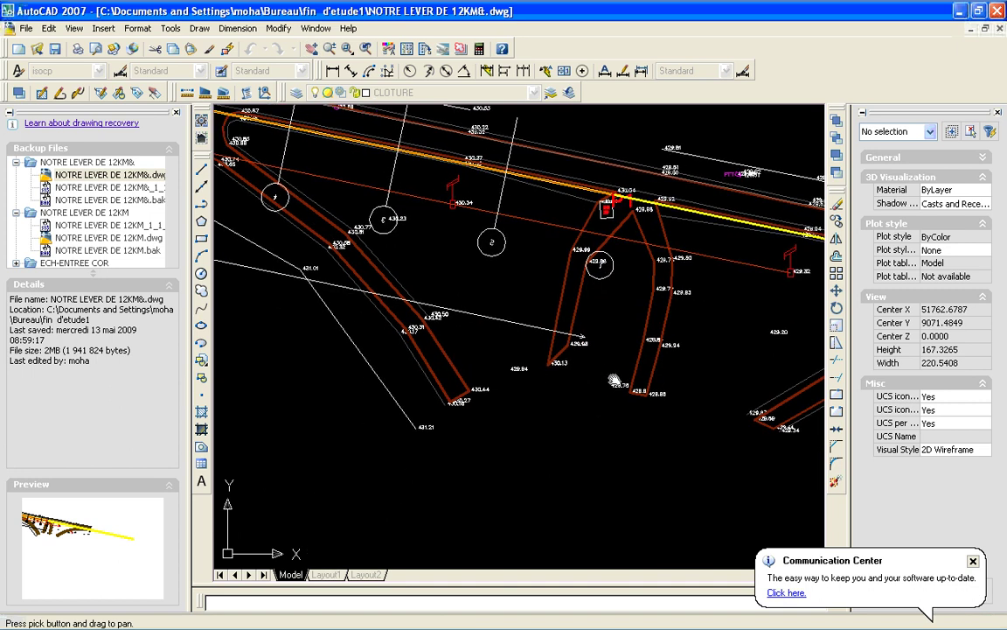
pyautogui.moveTo(620, 391); pyautogui.dragTo(549, 332)
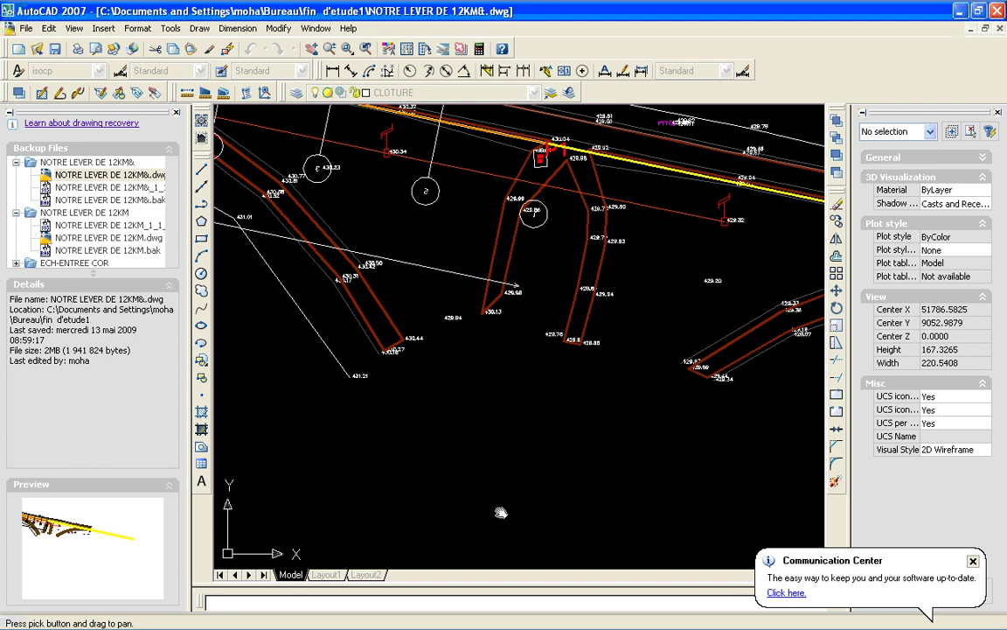
pyautogui.click(203, 206)
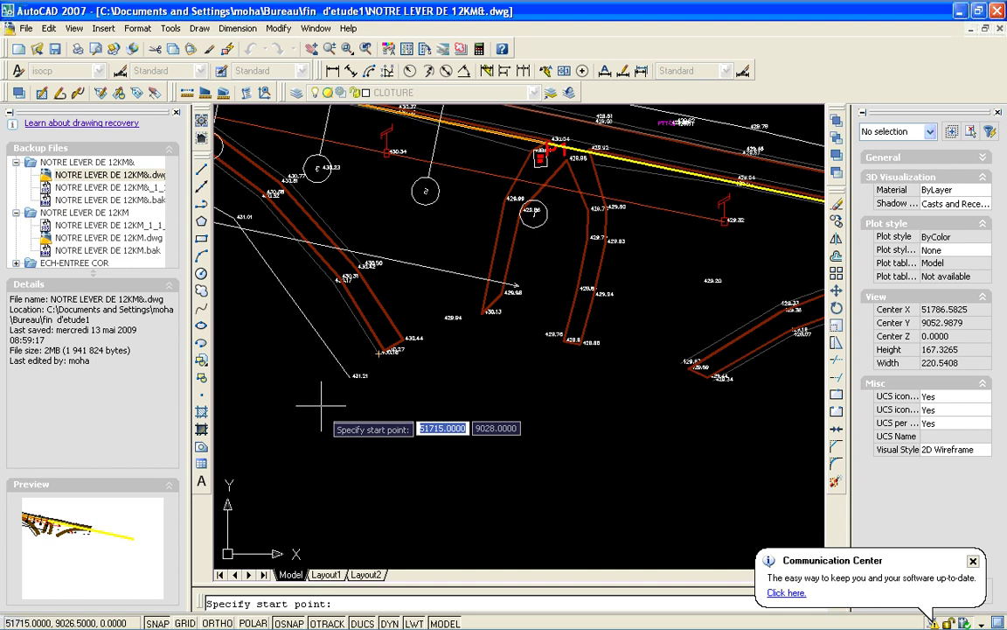
# - Cancel the polyline and pan the view over the brown ramps beside the RN 23 marker
pyautogui.press('Escape')
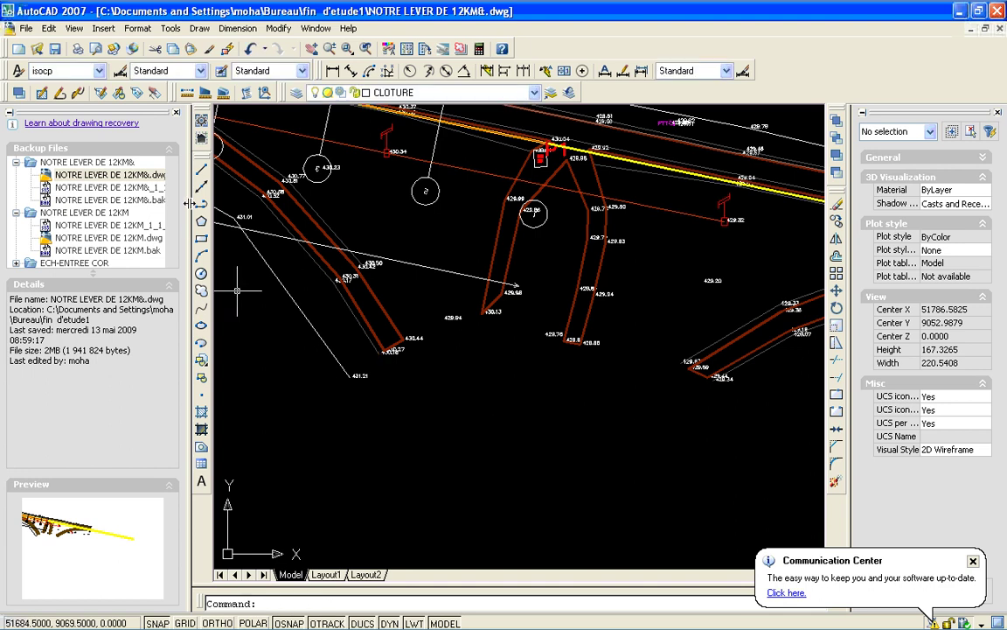
pyautogui.click(202, 188)
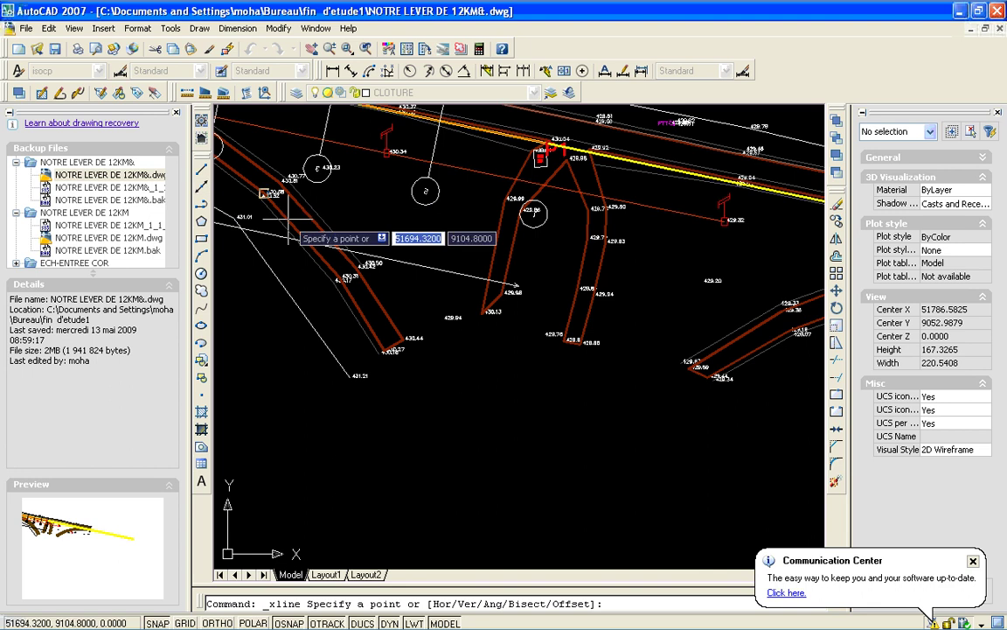
pyautogui.click(315, 54)
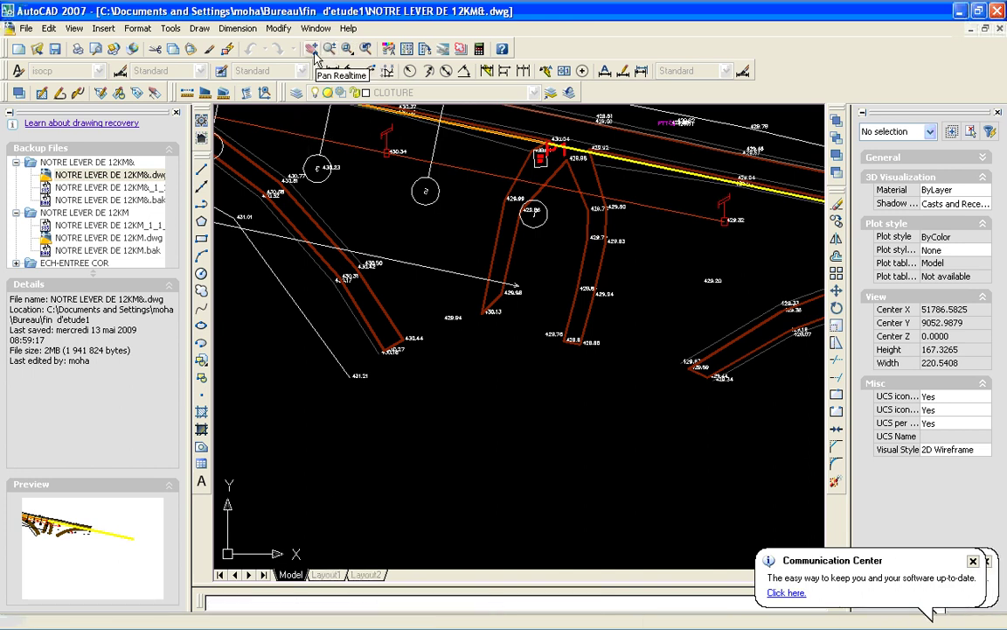
pyautogui.press('Escape')
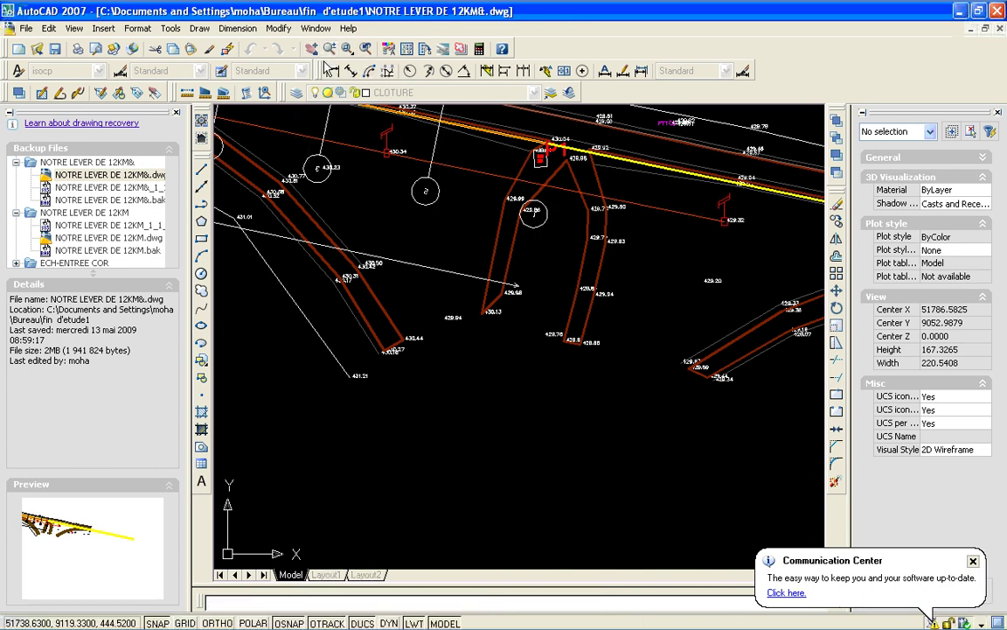
pyautogui.click(311, 48)
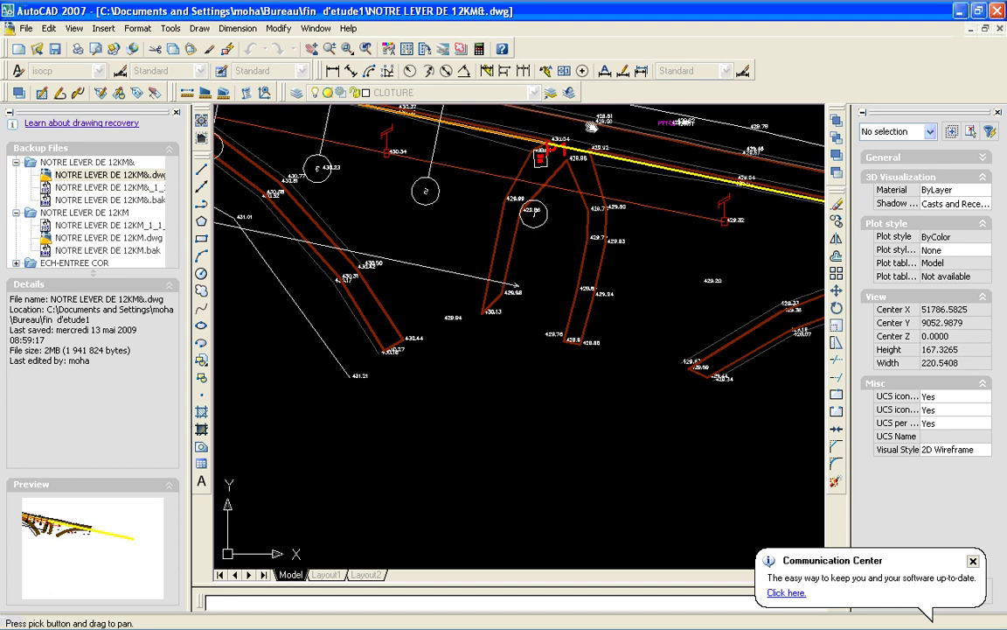
pyautogui.moveTo(535, 116); pyautogui.dragTo(474, 248)
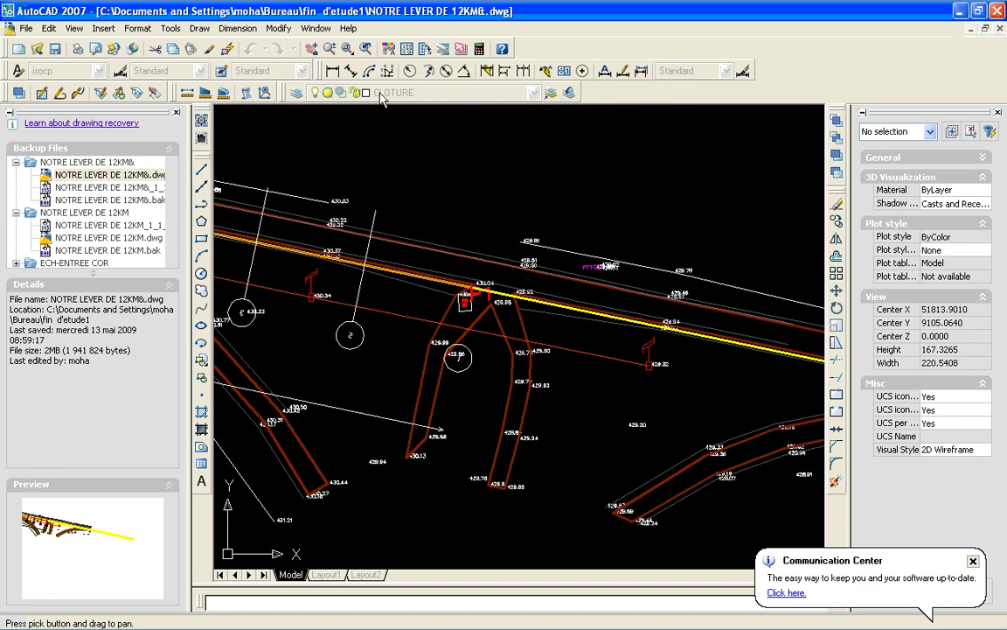
# - Zoom-window close around the P1 station and RN 23 marker, then start PLINE
pyautogui.click(311, 48)
pyautogui.click(349, 48)
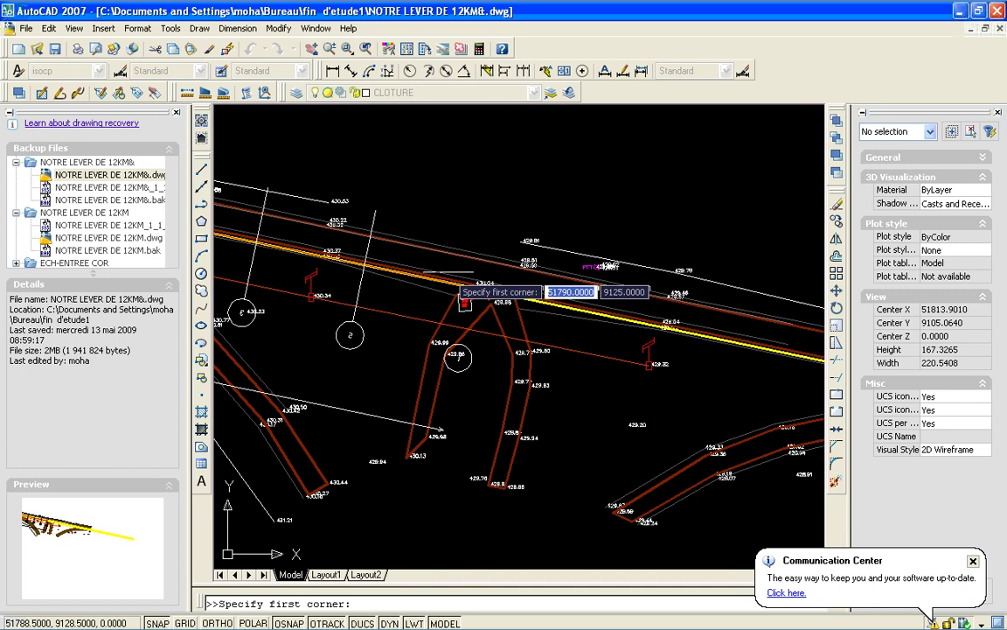
pyautogui.click(445, 272)
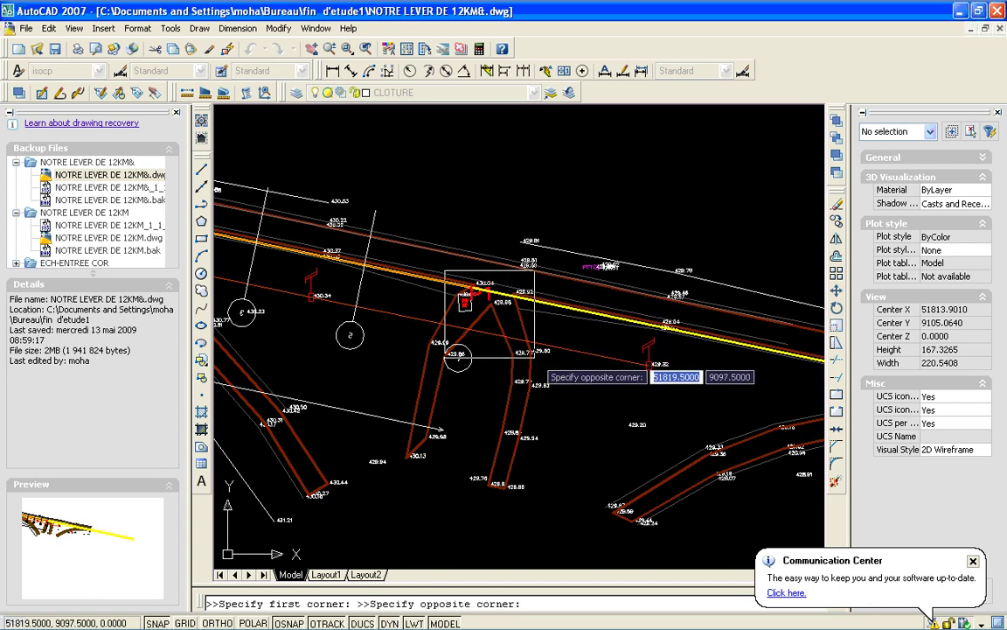
pyautogui.click(556, 361)
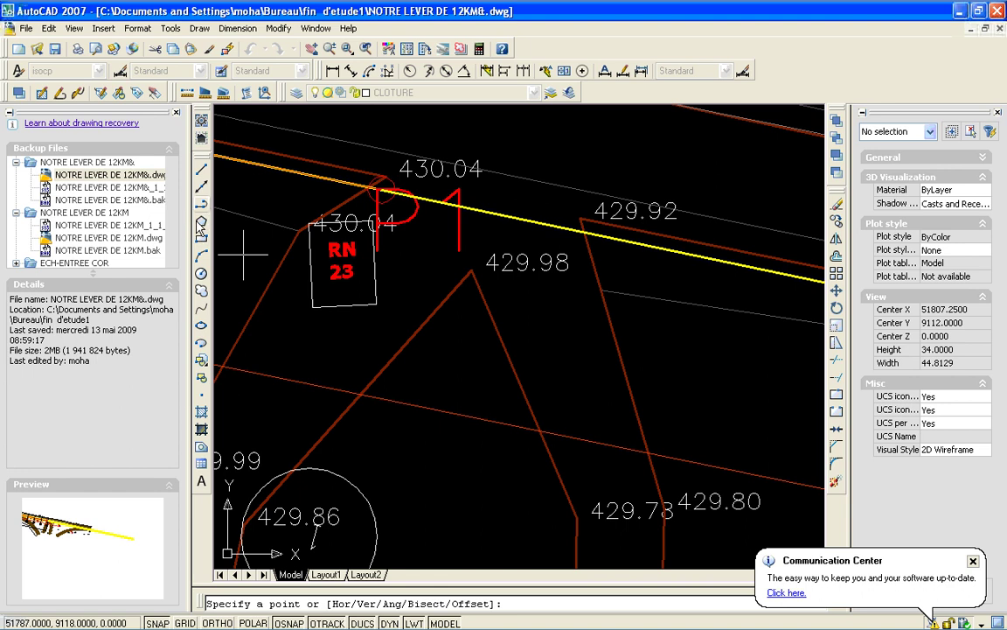
pyautogui.click(201, 203)
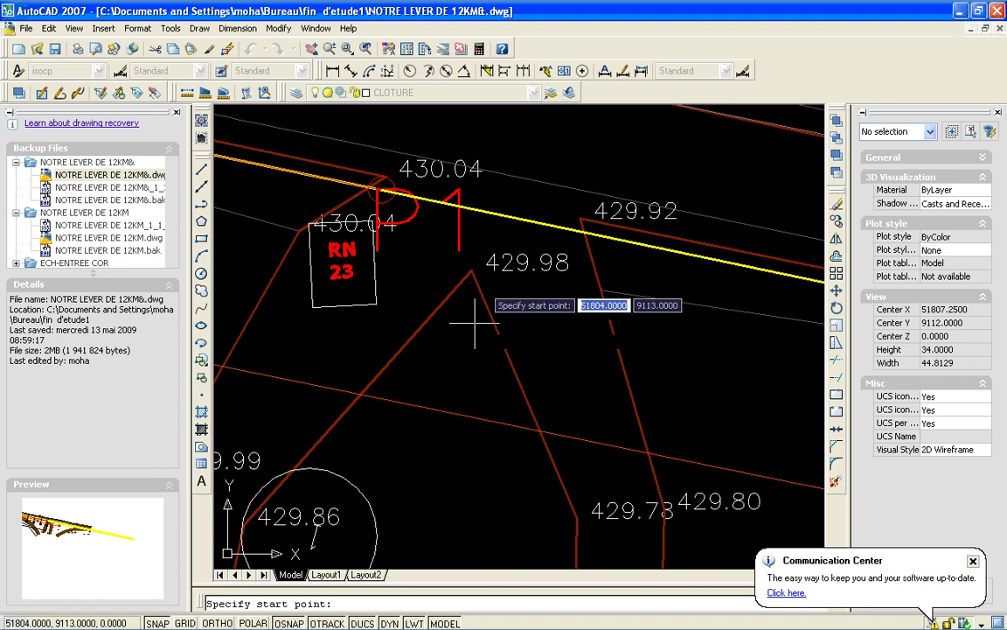
# - Start the polyline at the 429.98 ramp corner and turn OSNAP off
pyautogui.click(471, 270)
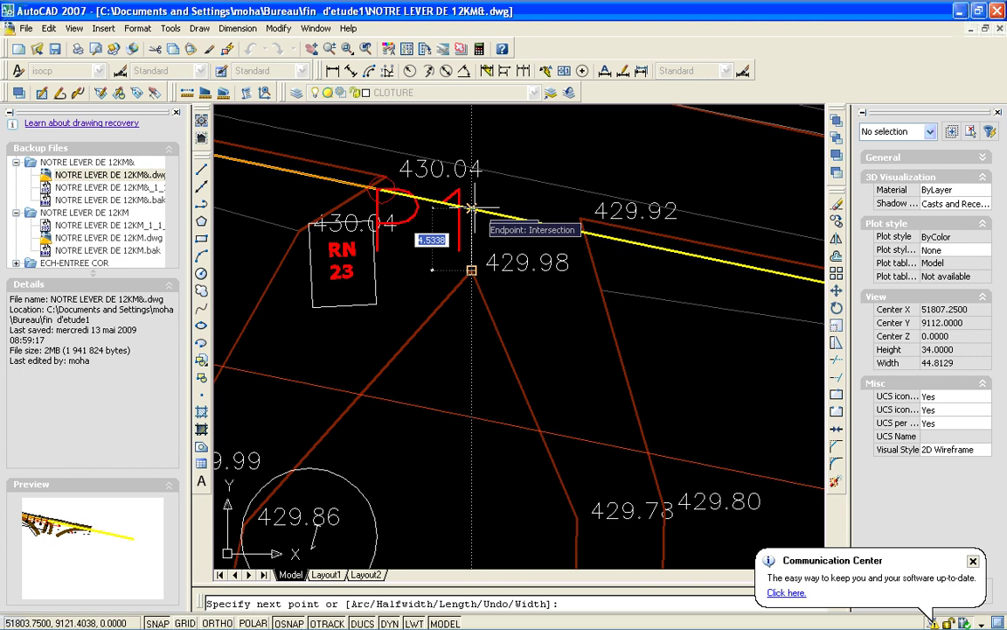
pyautogui.click(289, 622)
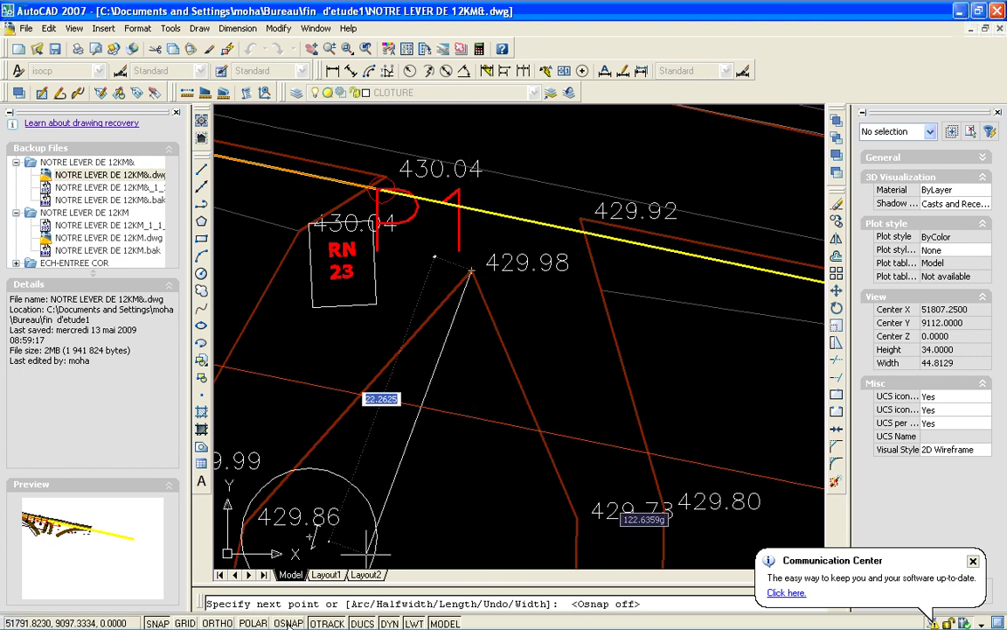
# - Enable the Perpendicular object snap in the OSNAP settings
pyautogui.rightClick(289, 622)
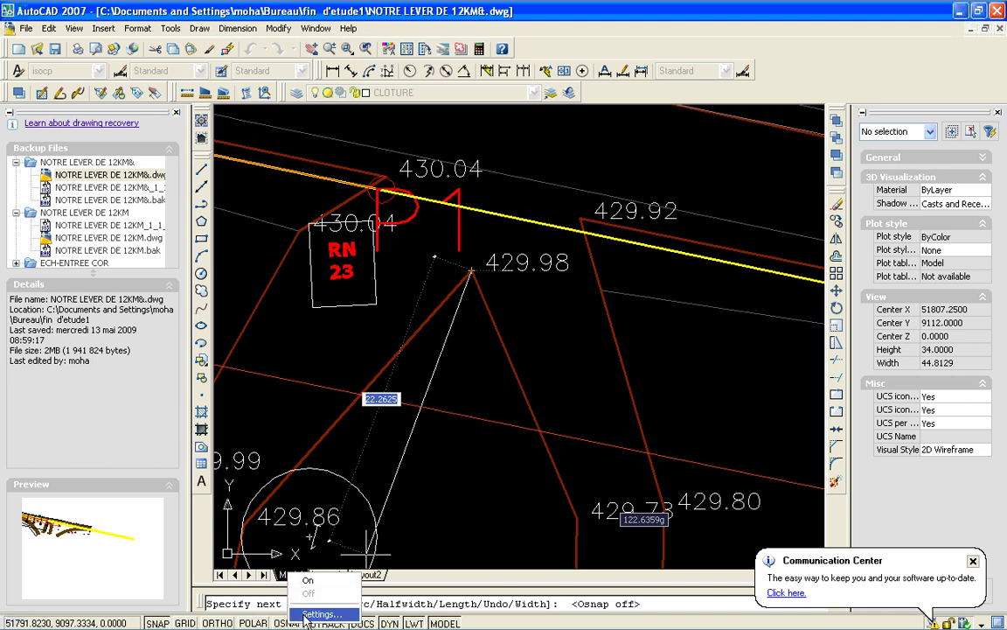
pyautogui.click(320, 613)
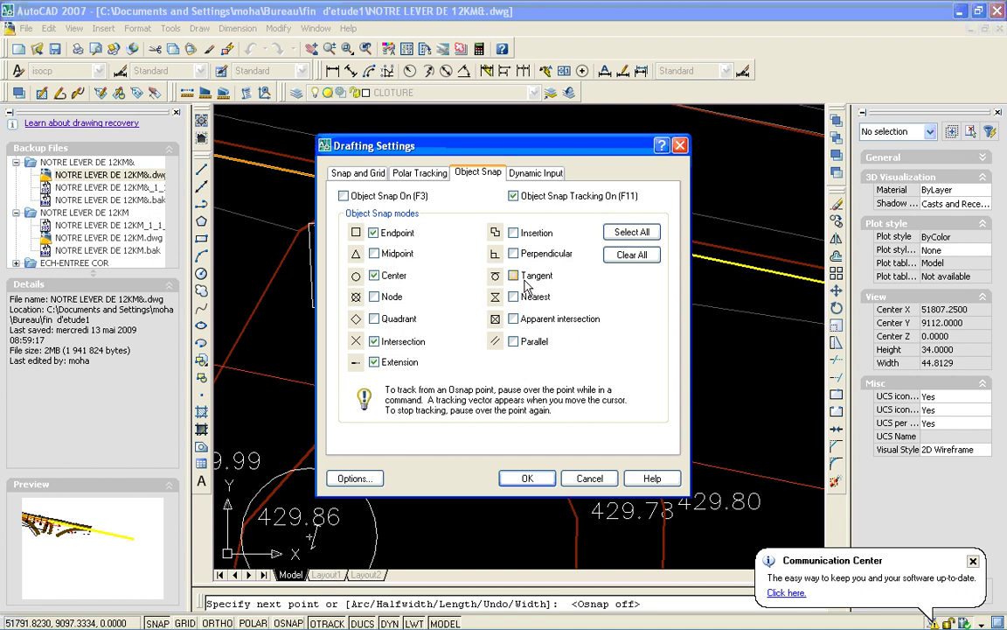
pyautogui.click(514, 253)
pyautogui.click(528, 480)
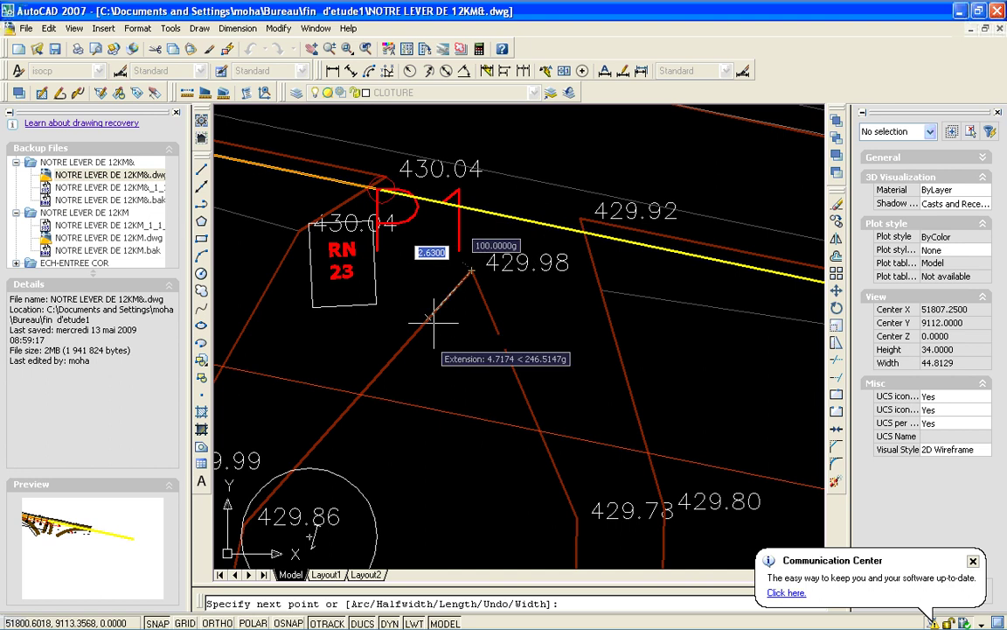
# - Turn on all object snap modes with Select All in the OSNAP settings
pyautogui.rightClick(289, 621)
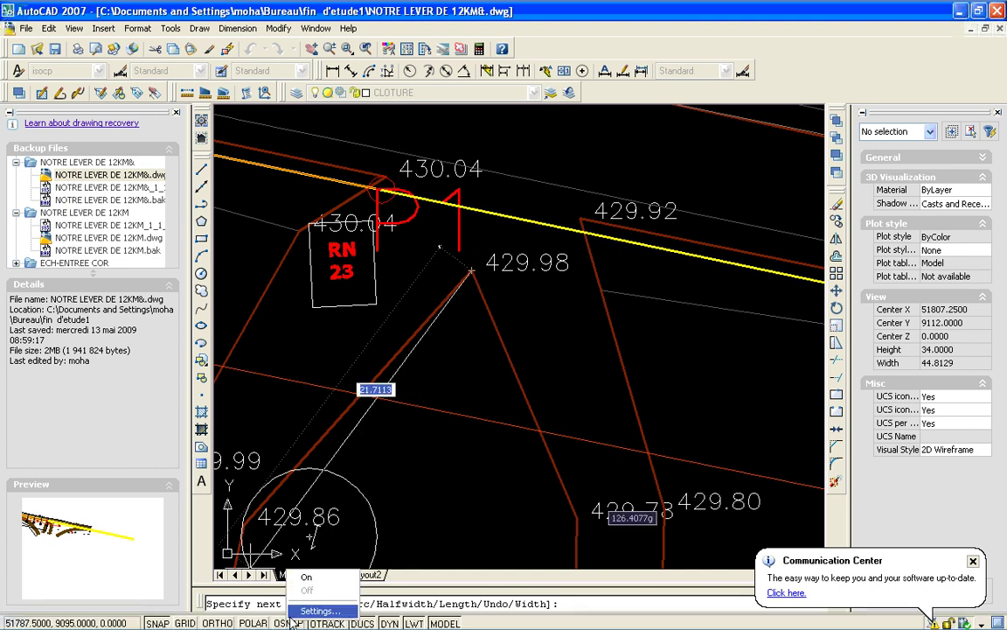
pyautogui.click(315, 609)
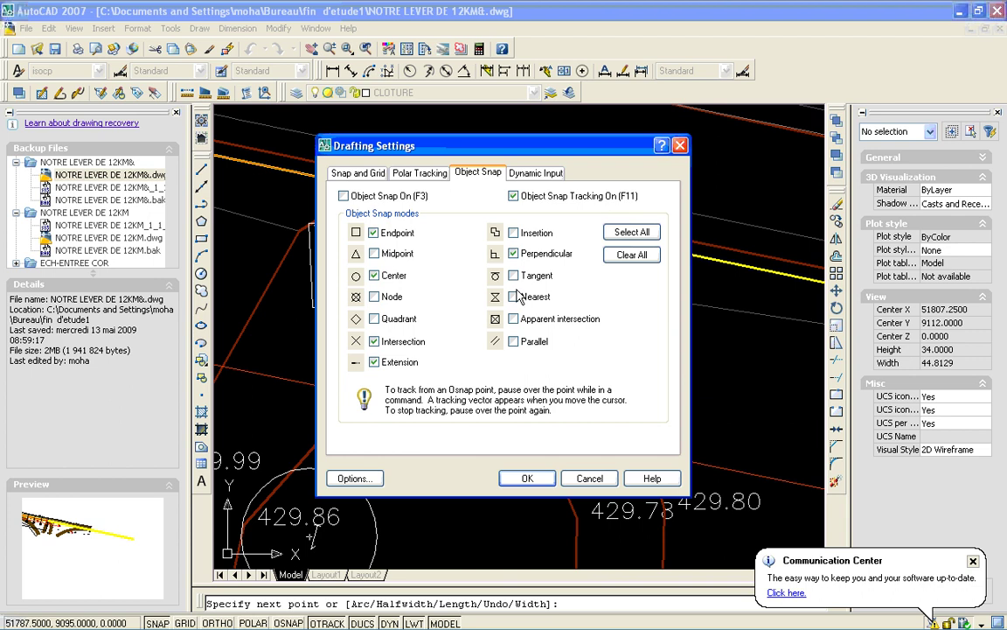
pyautogui.click(631, 232)
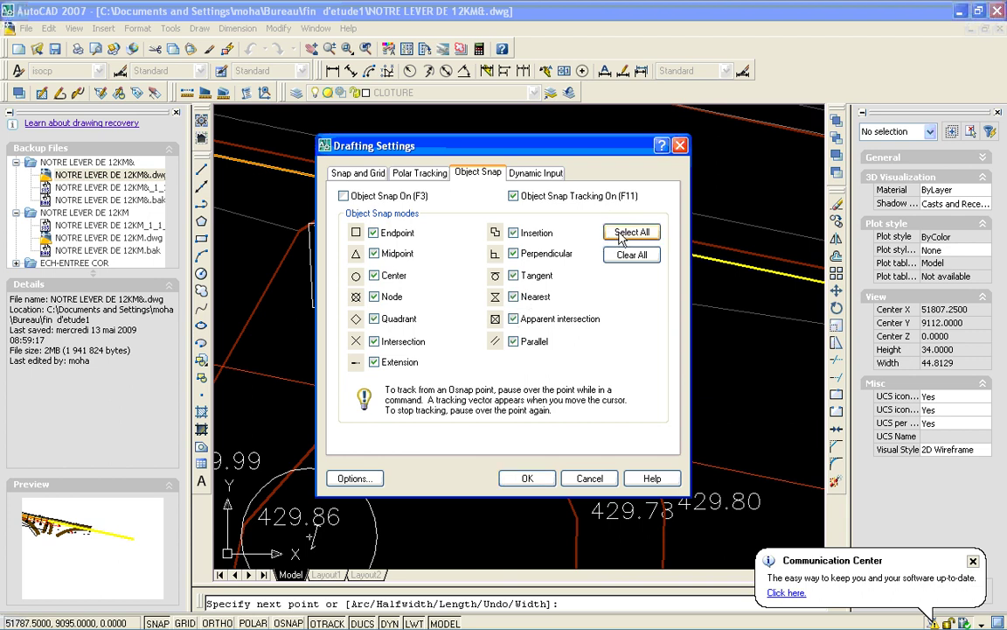
pyautogui.click(527, 469)
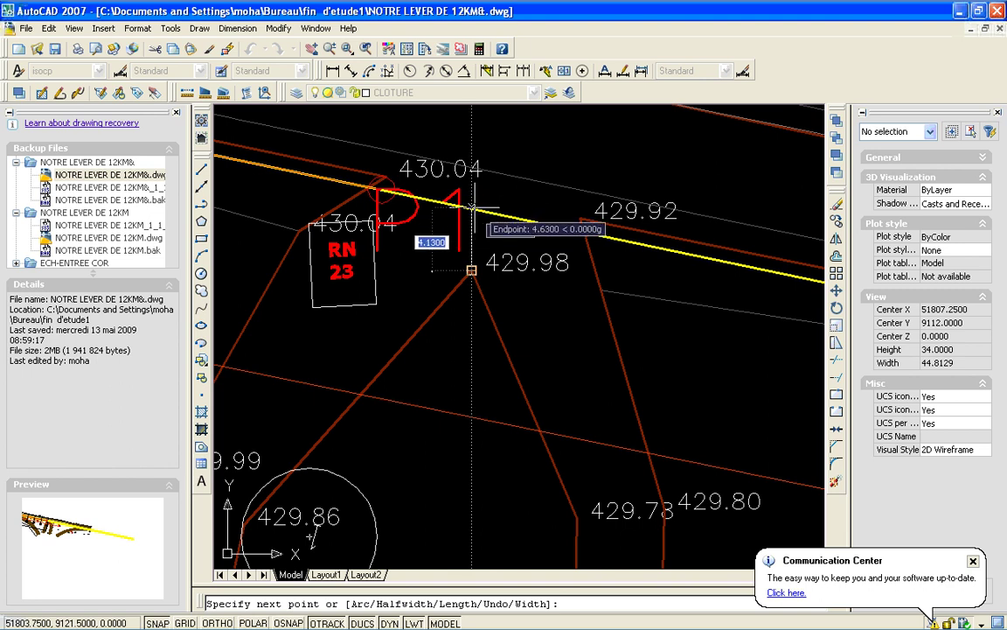
# - Place the polyline's points on the yellow road edge near P1 and end PLINE
pyautogui.click(477, 230)
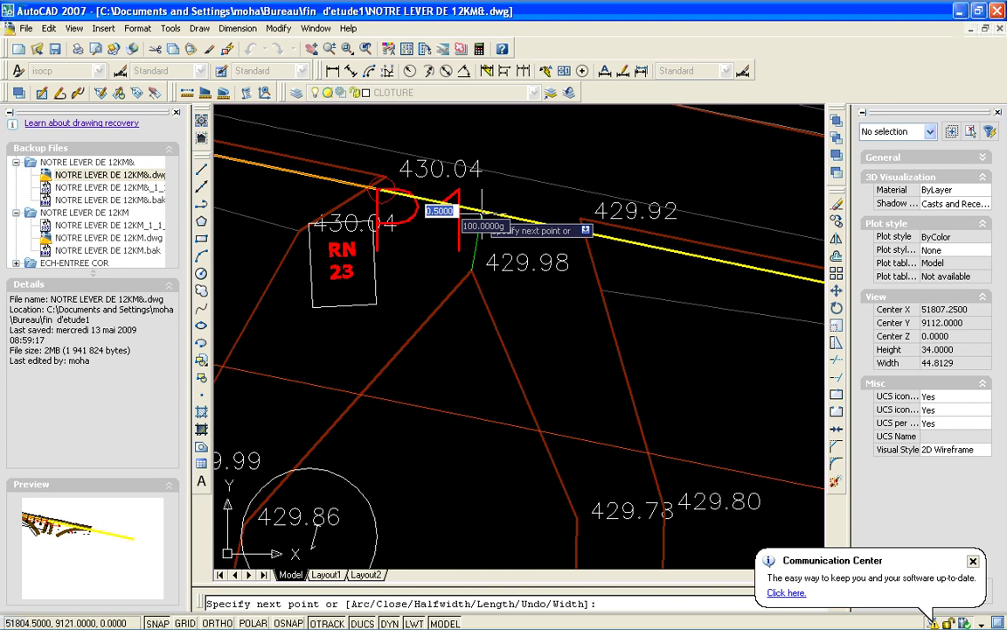
pyautogui.click(482, 212)
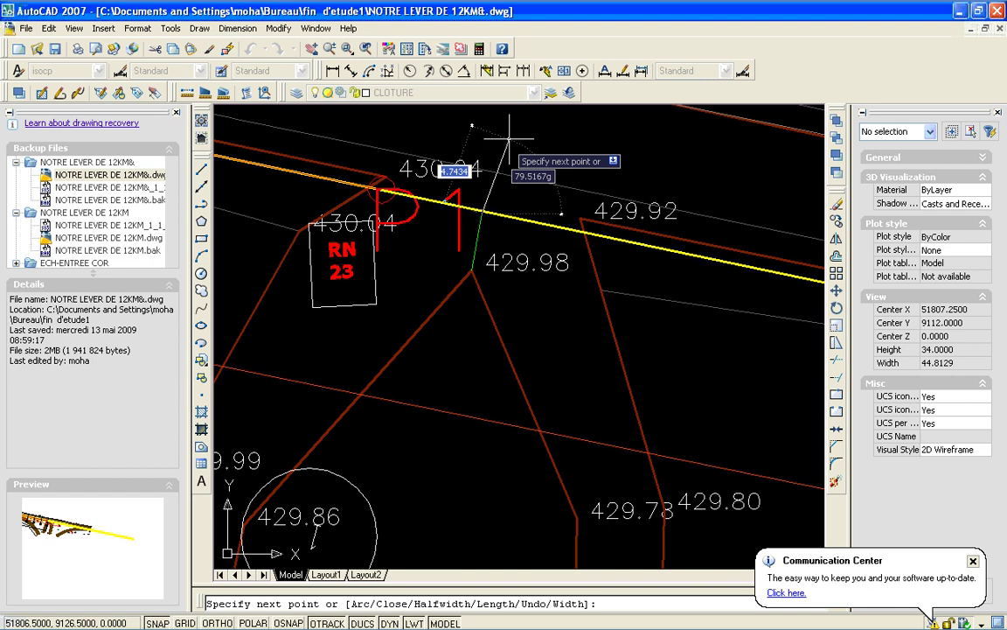
pyautogui.press('Return')
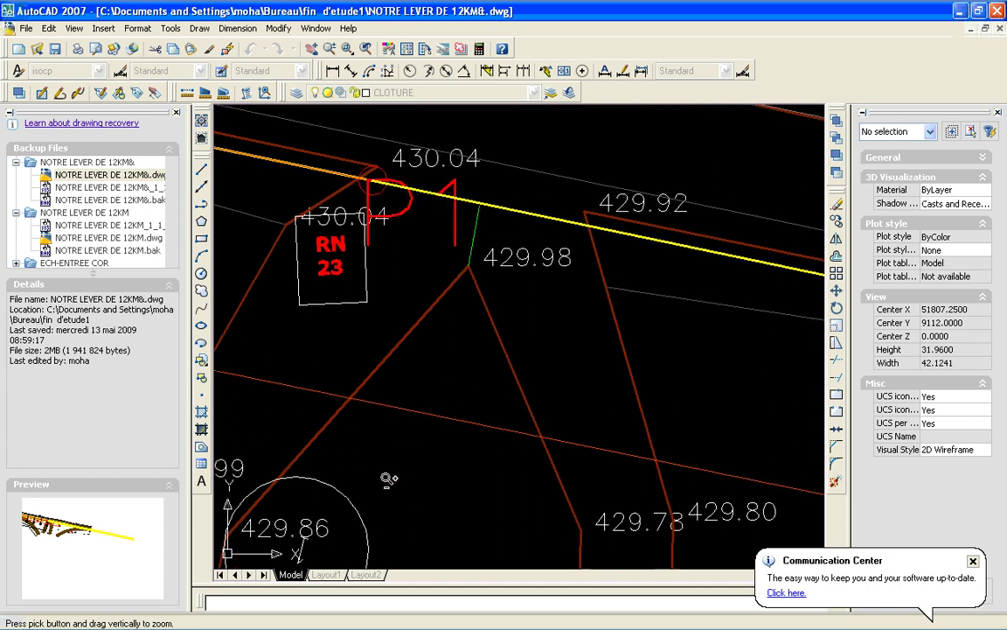
# - Zoom out to the whole interchange and draw a green two-point line below the ramps
pyautogui.moveTo(412, 420); pyautogui.dragTo(460, 434)
pyautogui.moveTo(595, 214); pyautogui.dragTo(347, 625)
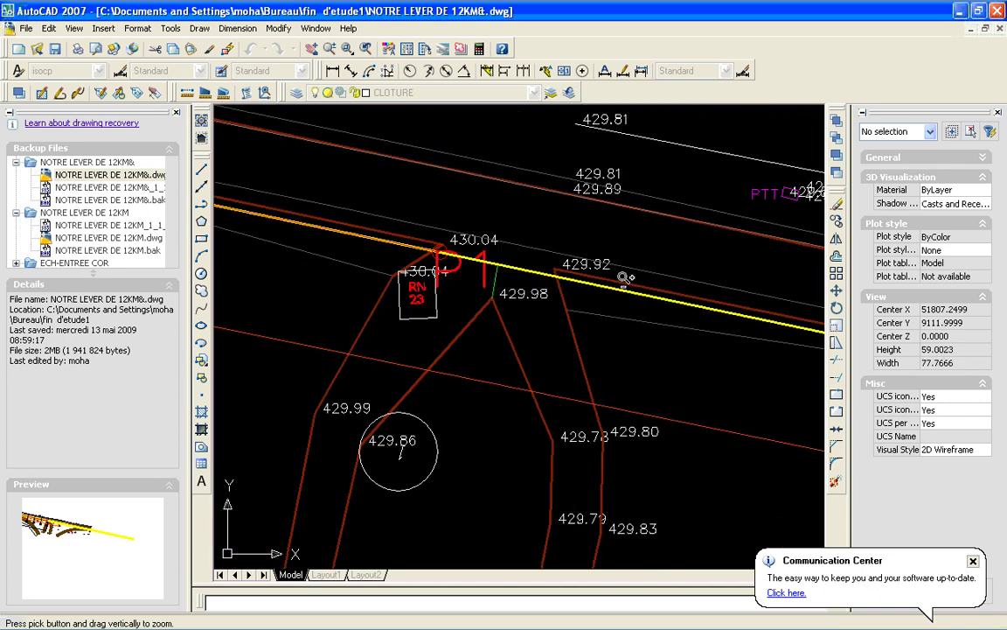
pyautogui.moveTo(428, 415); pyautogui.dragTo(428, 546)
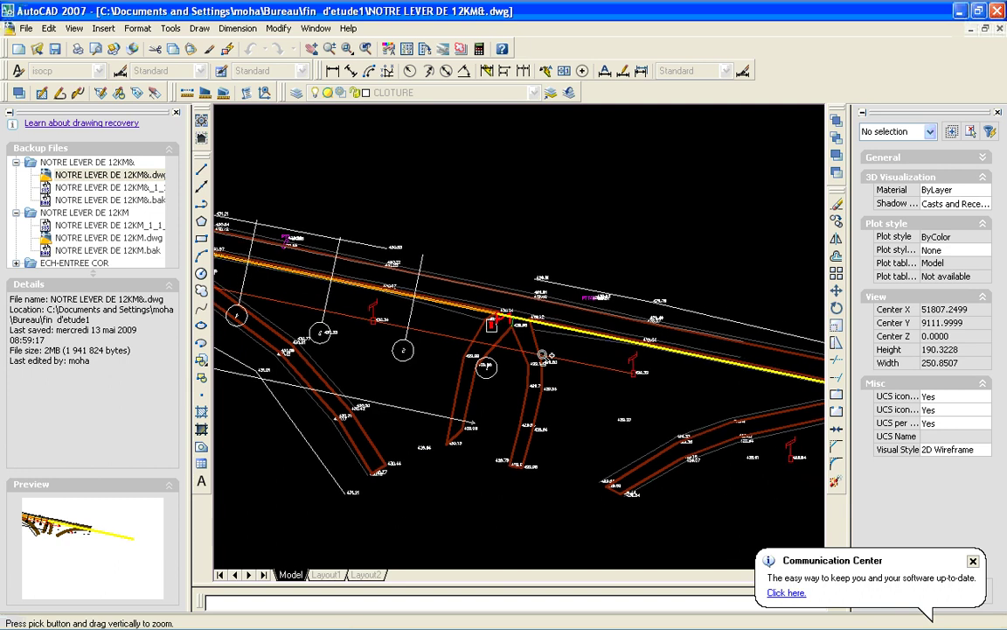
pyautogui.press('Escape')
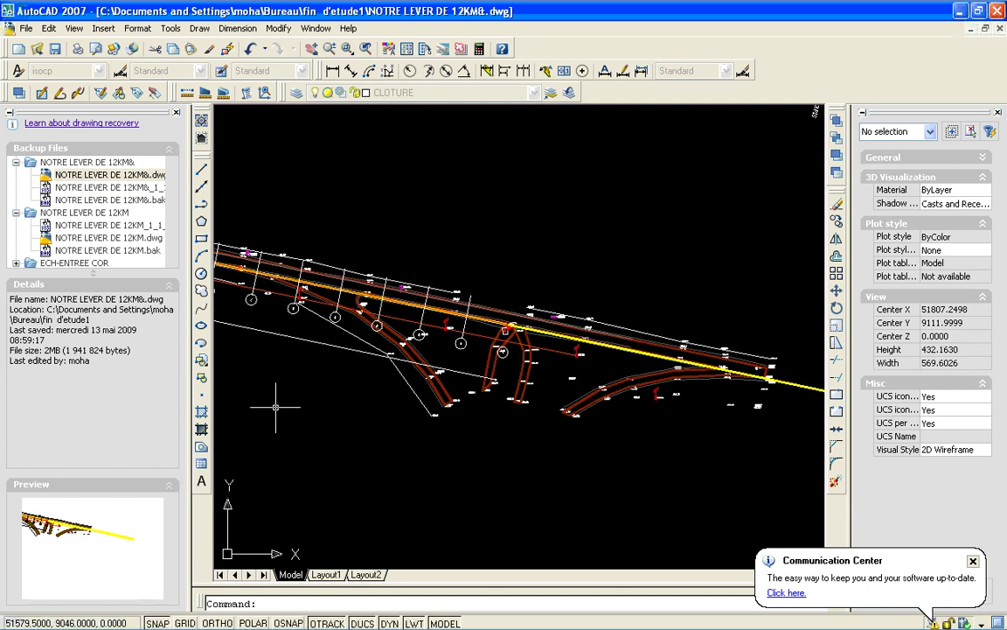
pyautogui.click(202, 206)
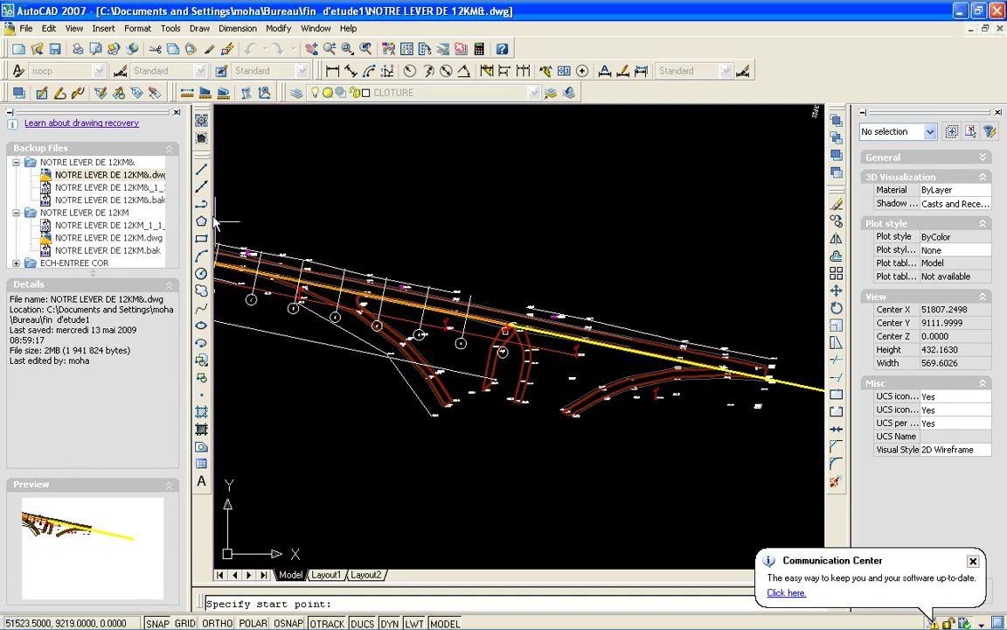
pyautogui.click(359, 449)
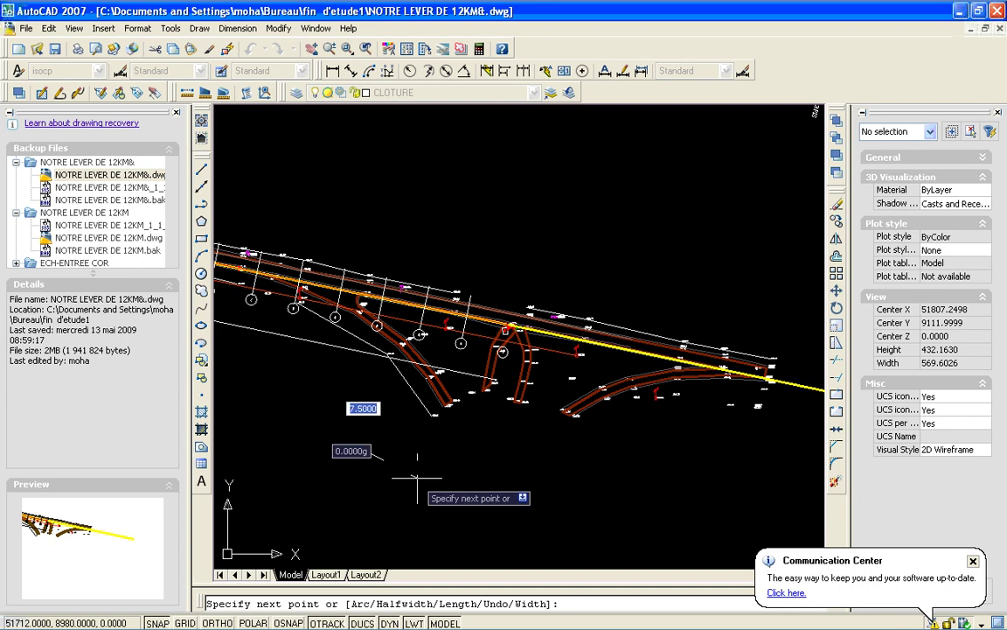
pyautogui.click(503, 518)
pyautogui.press('Return')
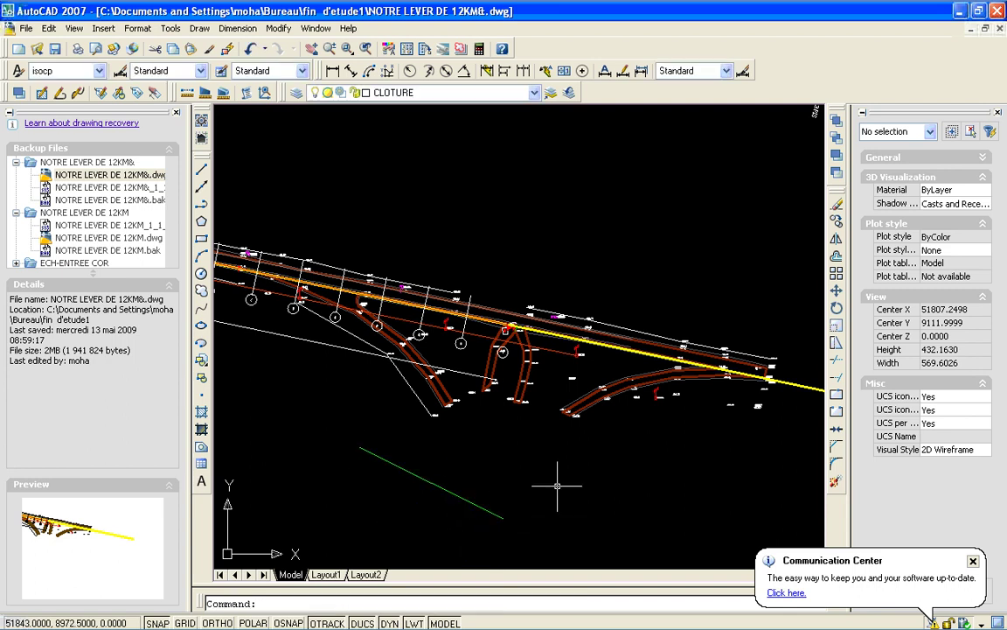
# - Extend the green line to the lower boundary near P1, then restore the previous wide view
pyautogui.click(836, 376)
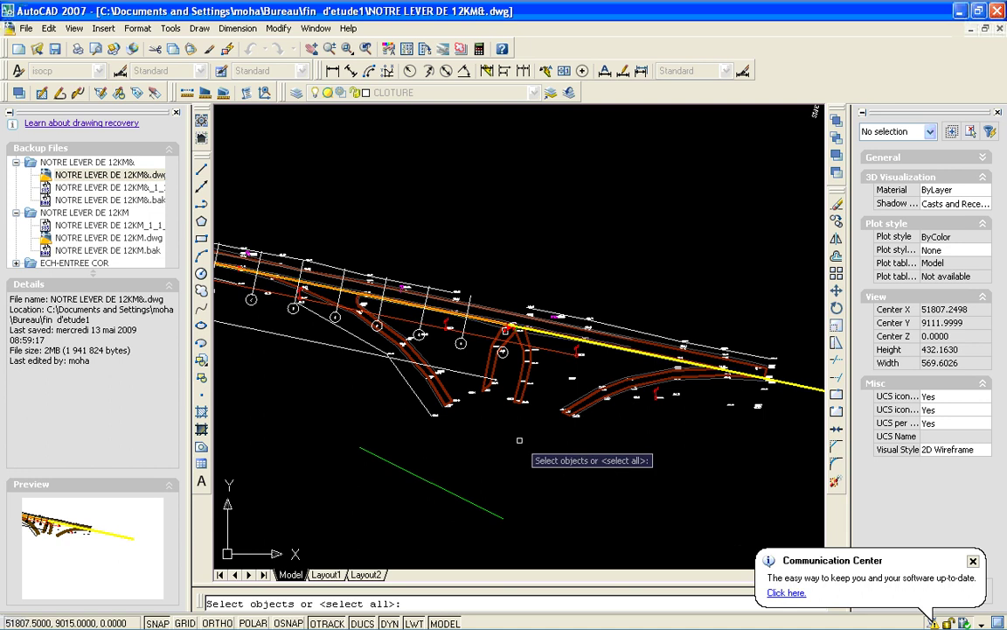
pyautogui.click(450, 495)
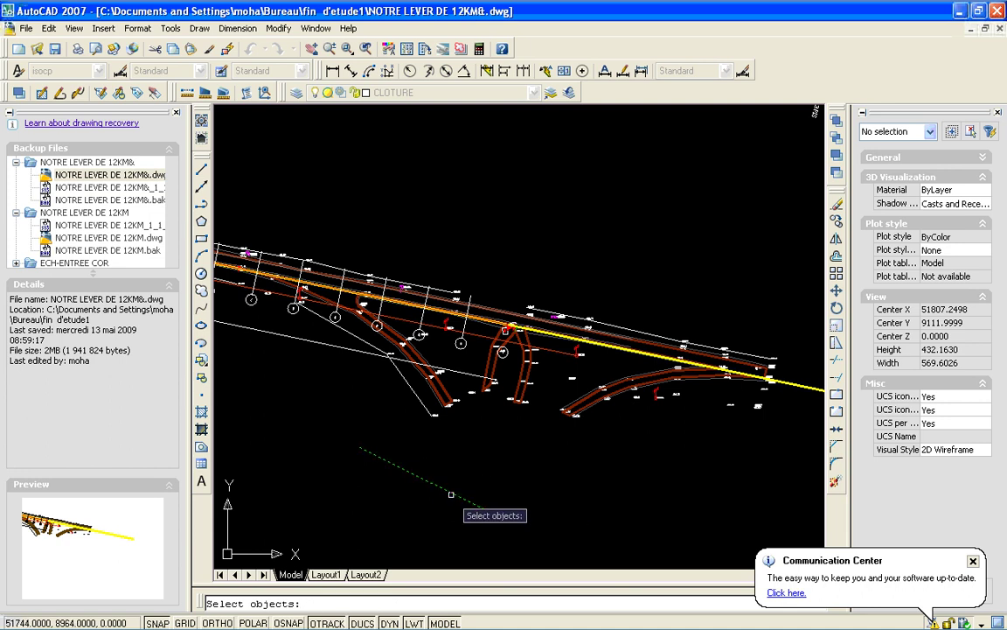
pyautogui.press('Return')
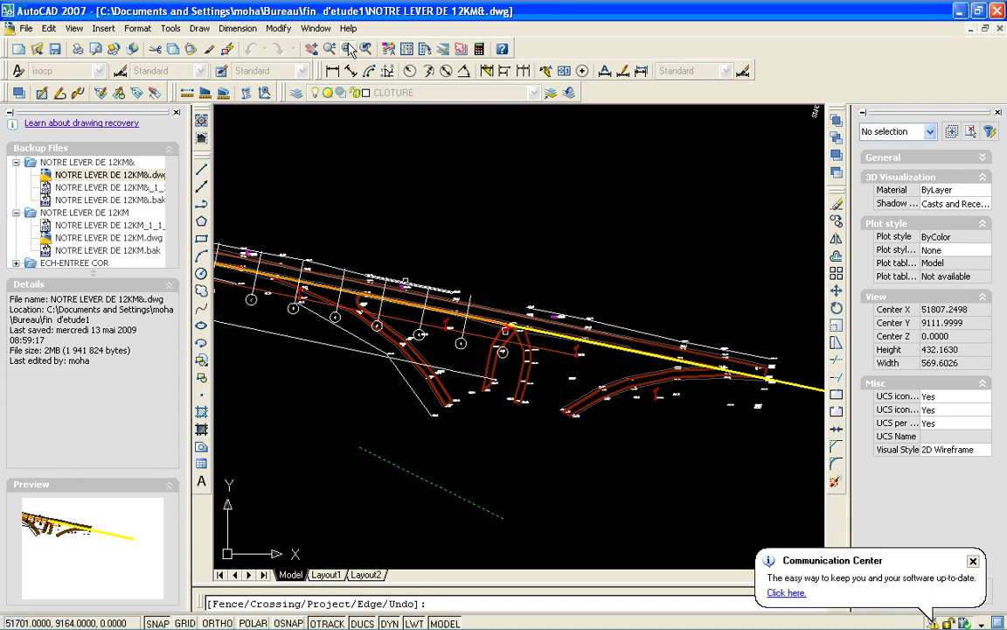
pyautogui.click(313, 45)
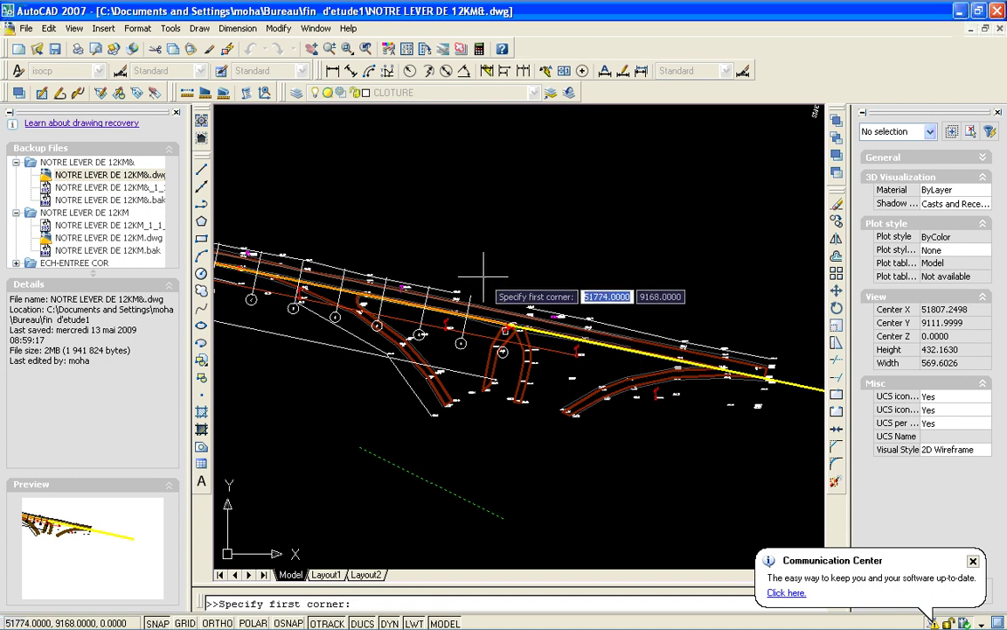
pyautogui.click(505, 330)
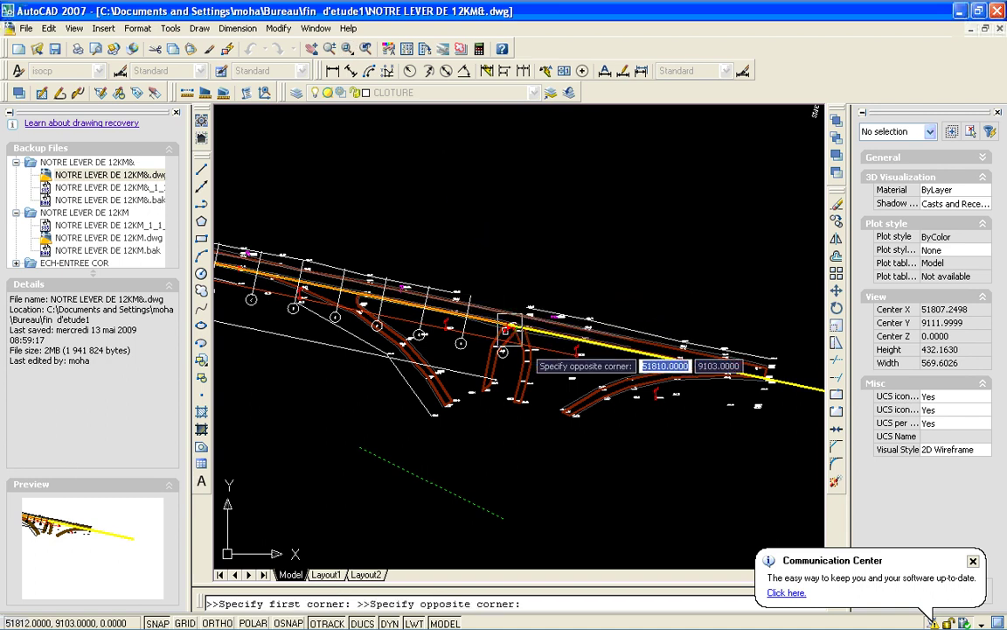
pyautogui.click(533, 365)
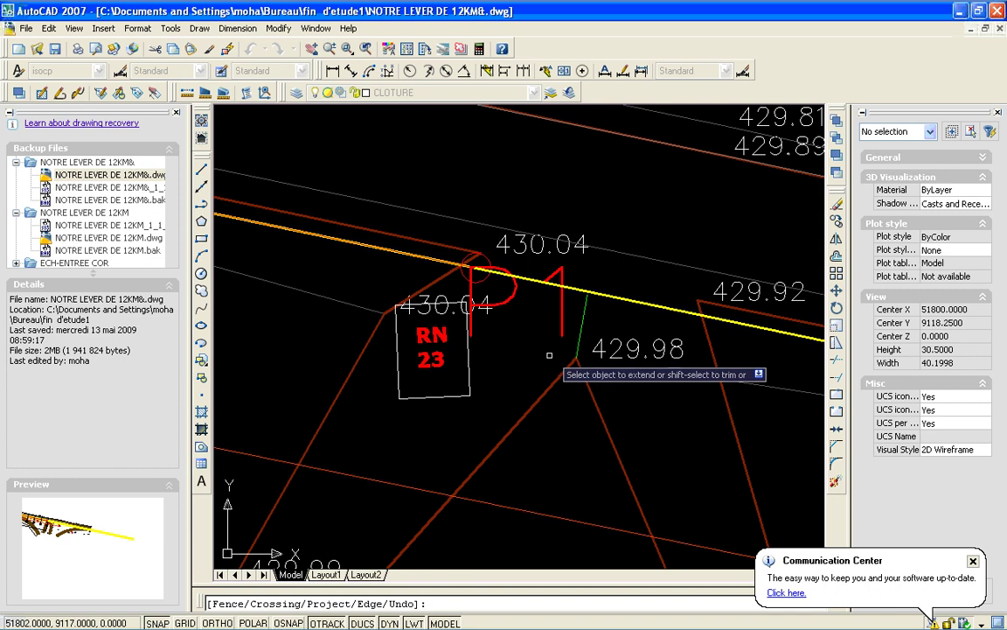
pyautogui.click(580, 340)
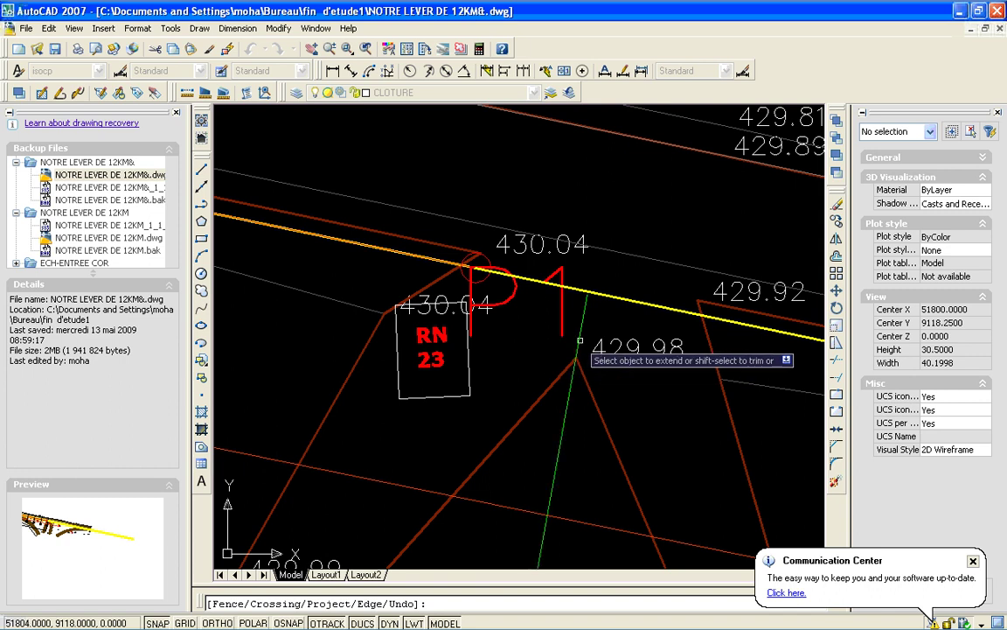
pyautogui.press('Return')
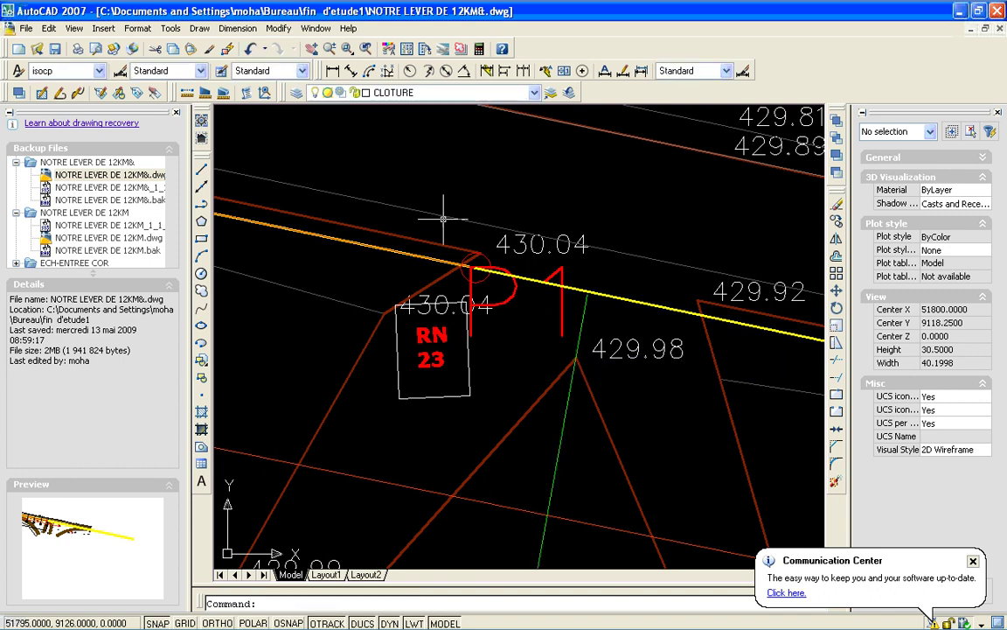
pyautogui.click(365, 49)
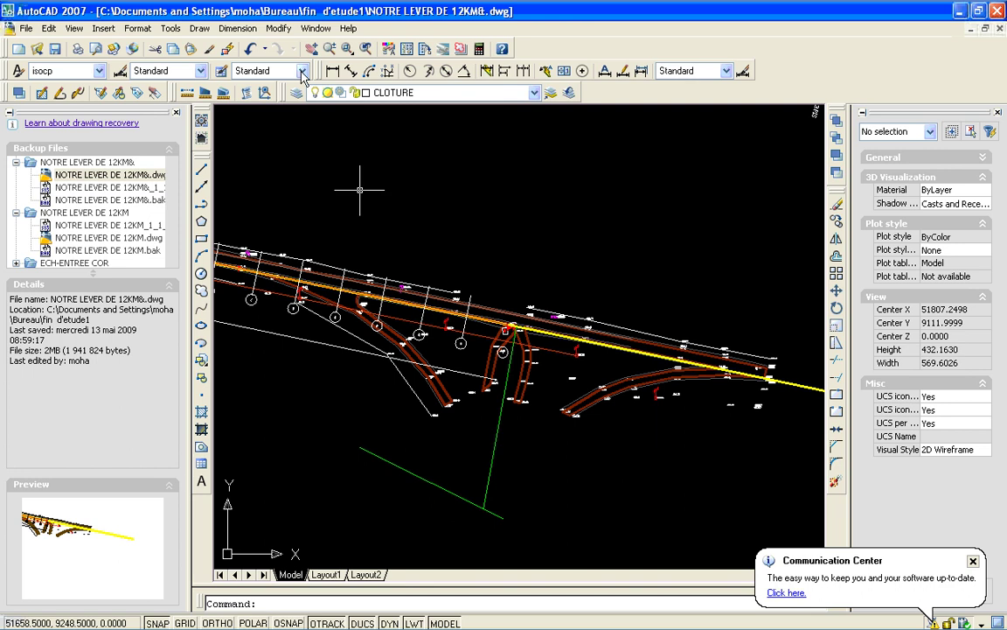
# - Draw a radius-18.31 circle centred at 51812, 9013.5 beside the green line and select it
pyautogui.click(366, 50)
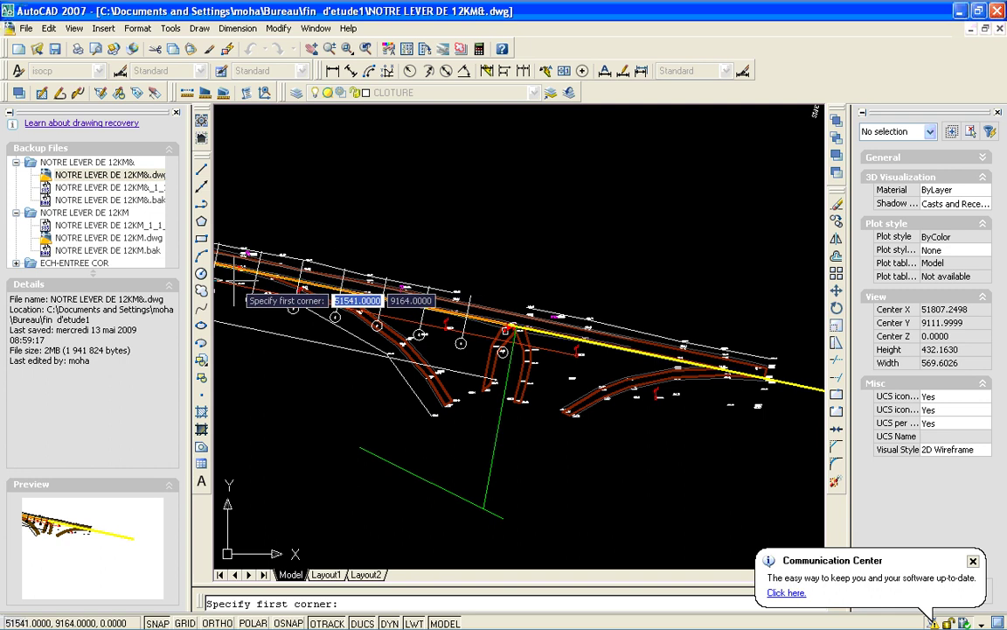
pyautogui.press('Escape')
pyautogui.click(202, 274)
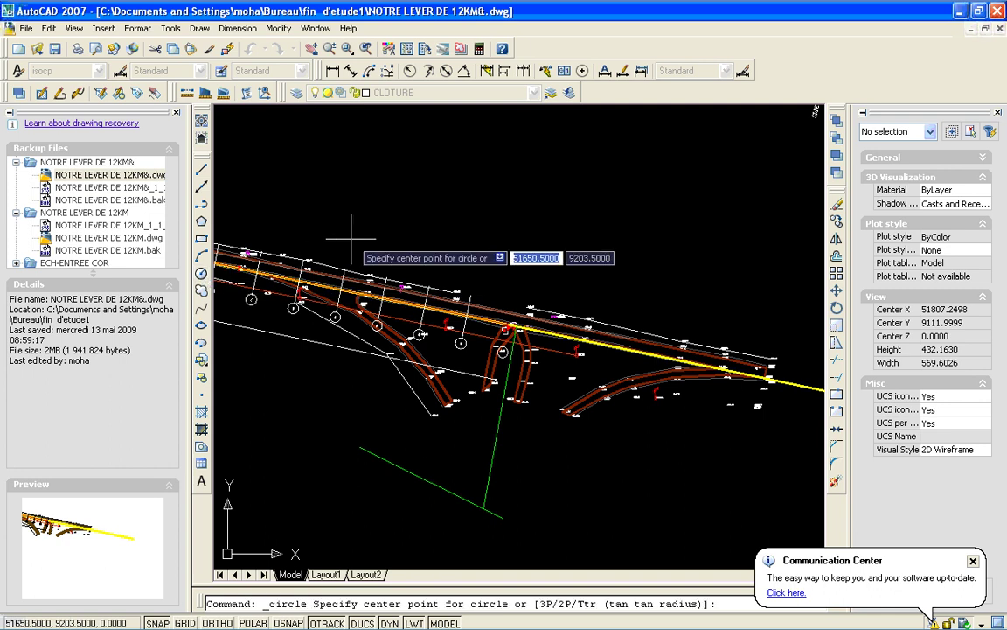
pyautogui.click(516, 213)
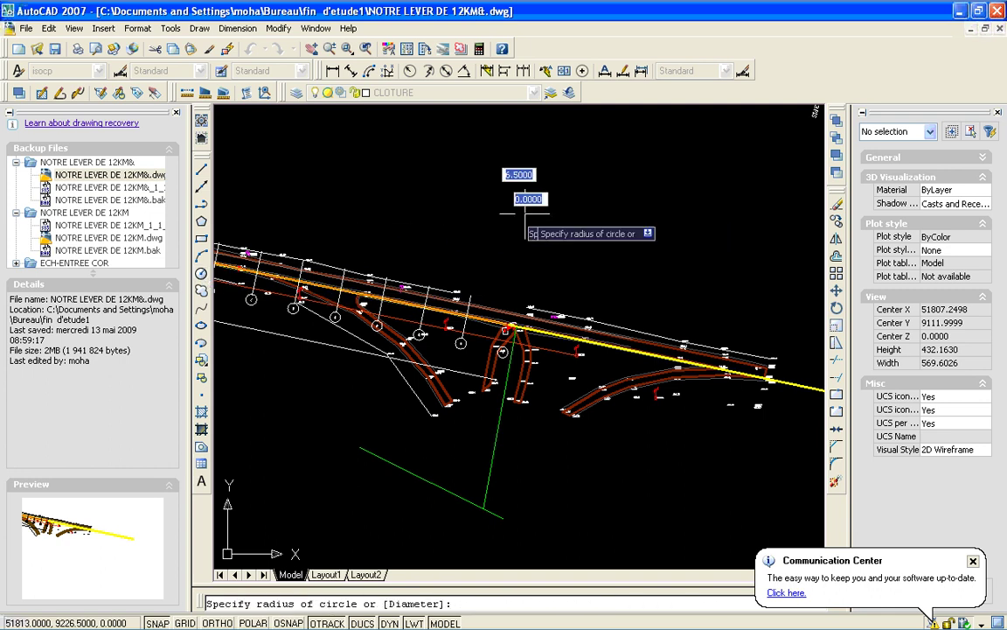
pyautogui.click(584, 227)
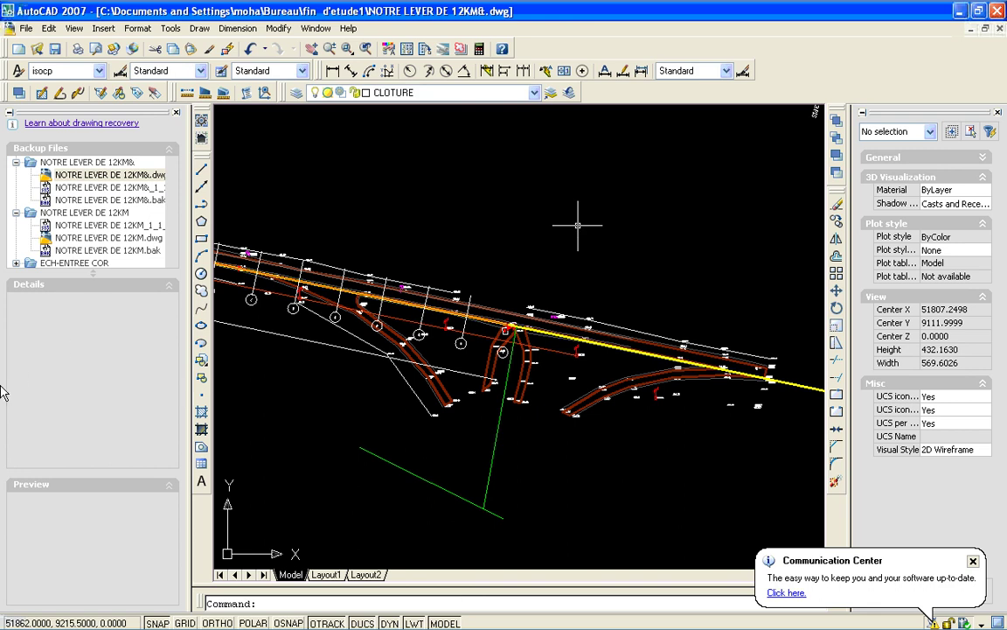
pyautogui.click(201, 273)
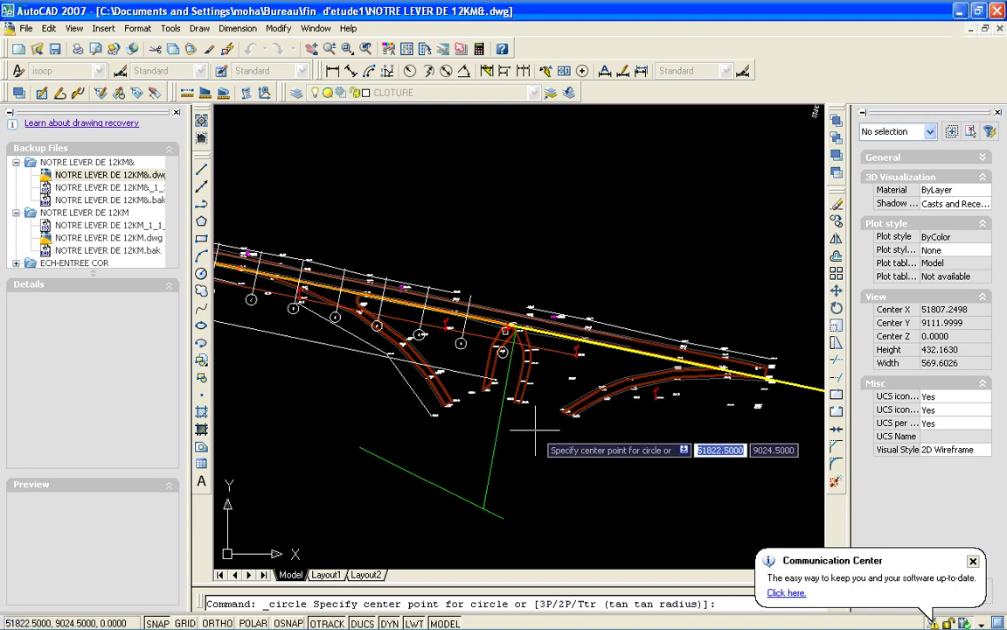
pyautogui.click(525, 442)
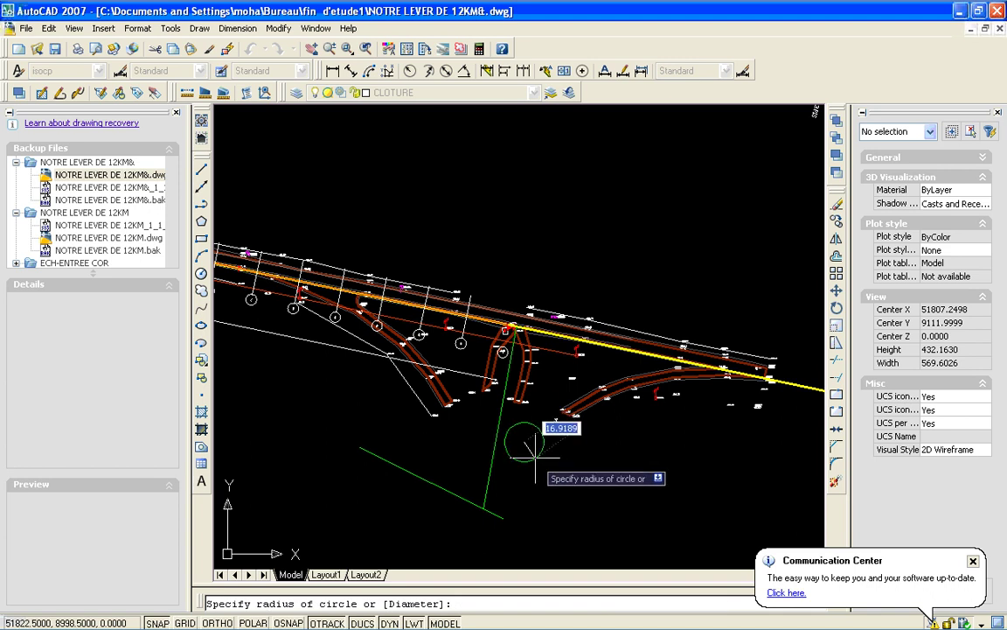
pyautogui.click(534, 451)
pyautogui.click(534, 452)
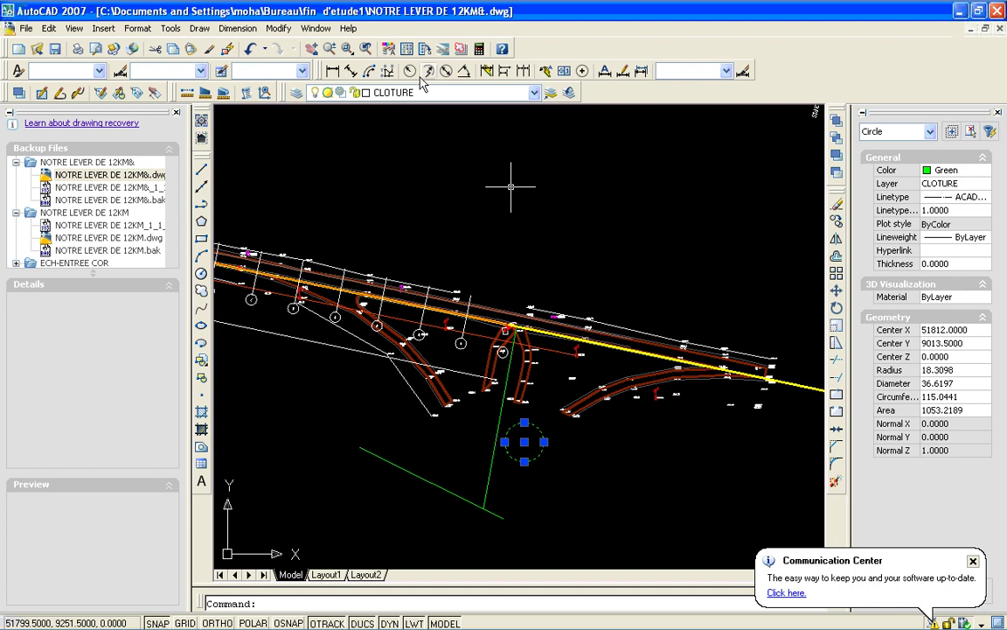
# - Window-zoom onto the ramp section to read spot heights from 428.64 to 429.69
pyautogui.click(313, 48)
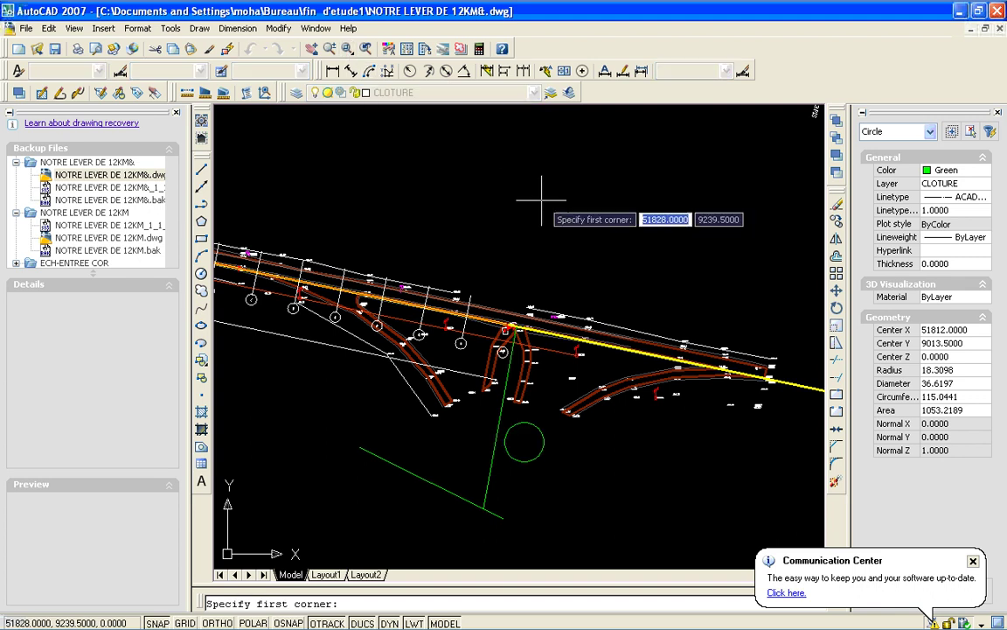
pyautogui.click(543, 390)
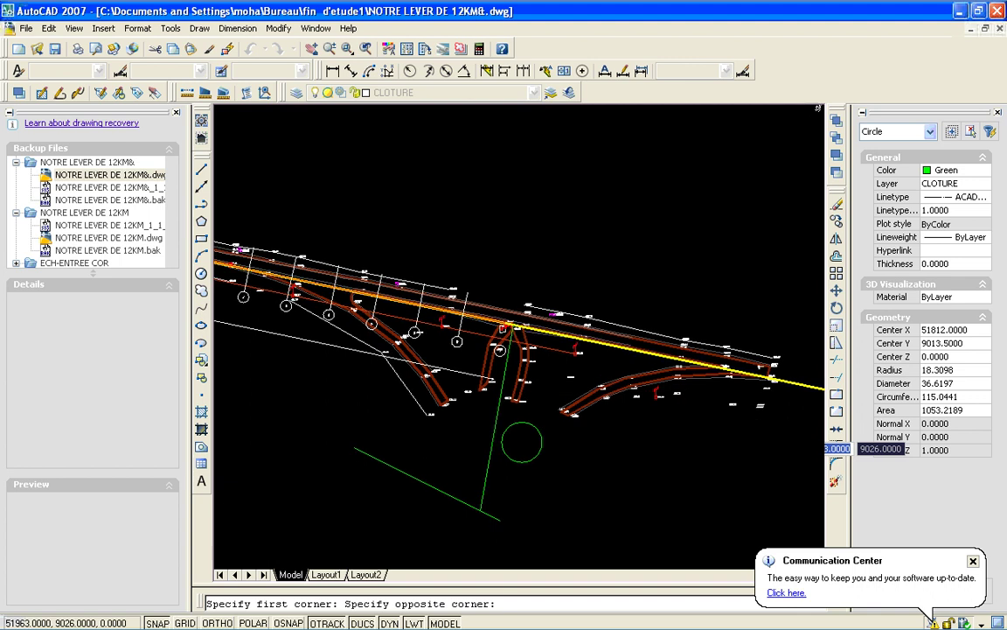
pyautogui.click(820, 442)
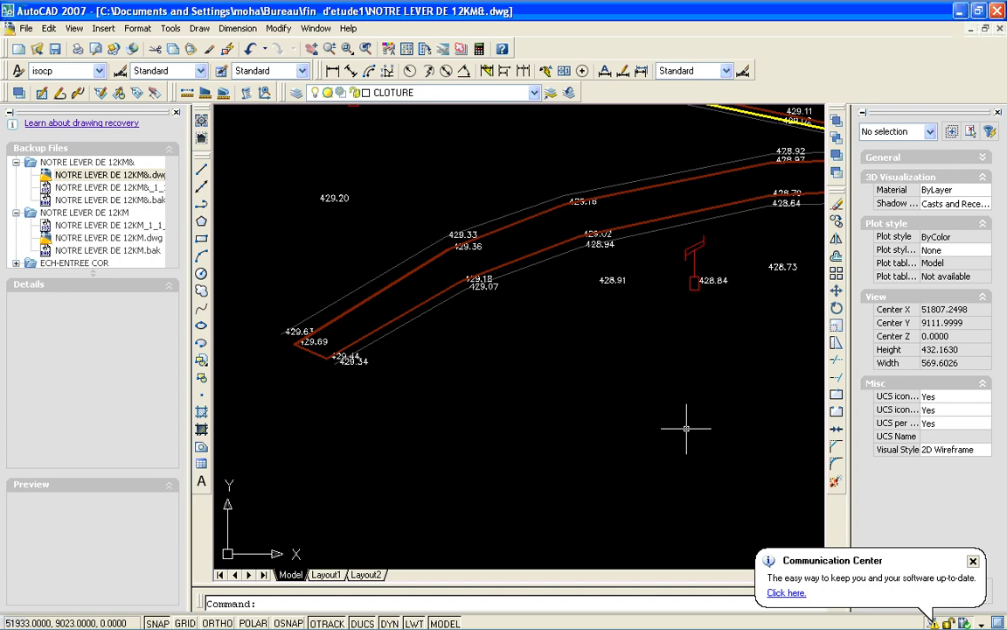
pyautogui.moveTo(495, 622)
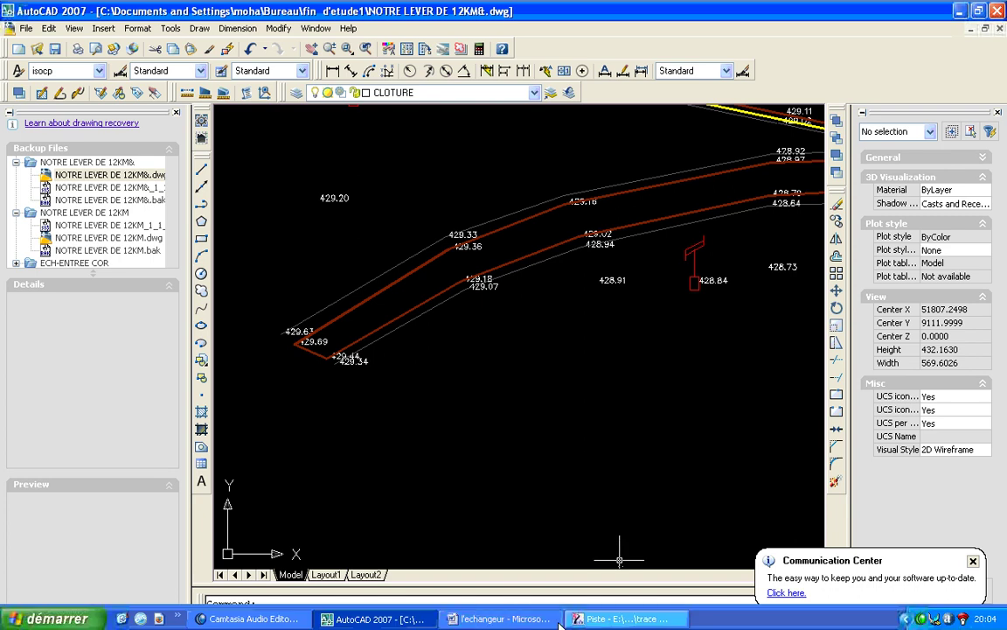
pyautogui.click(599, 618)
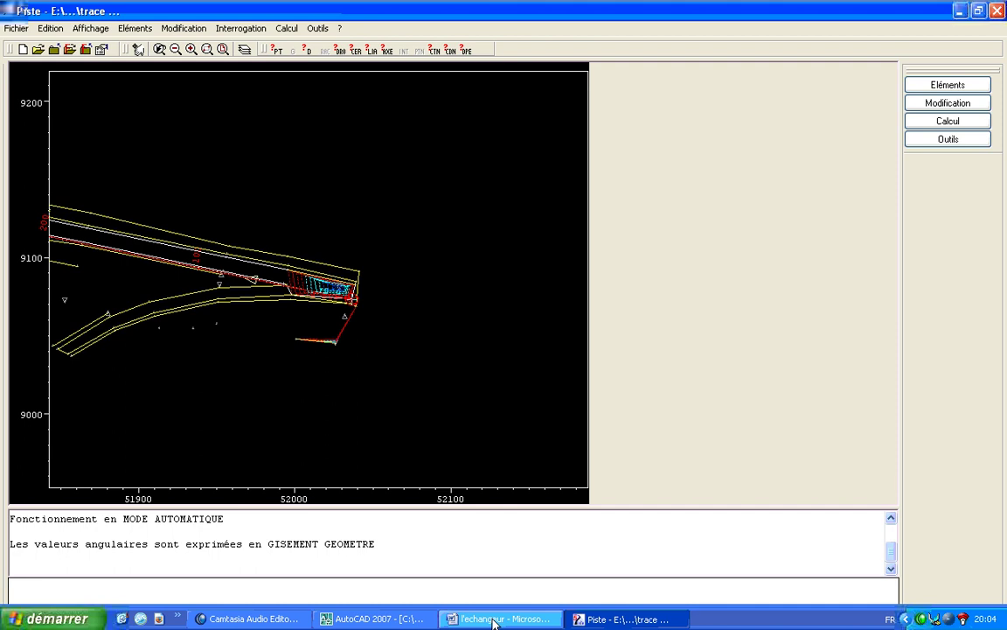
pyautogui.click(376, 618)
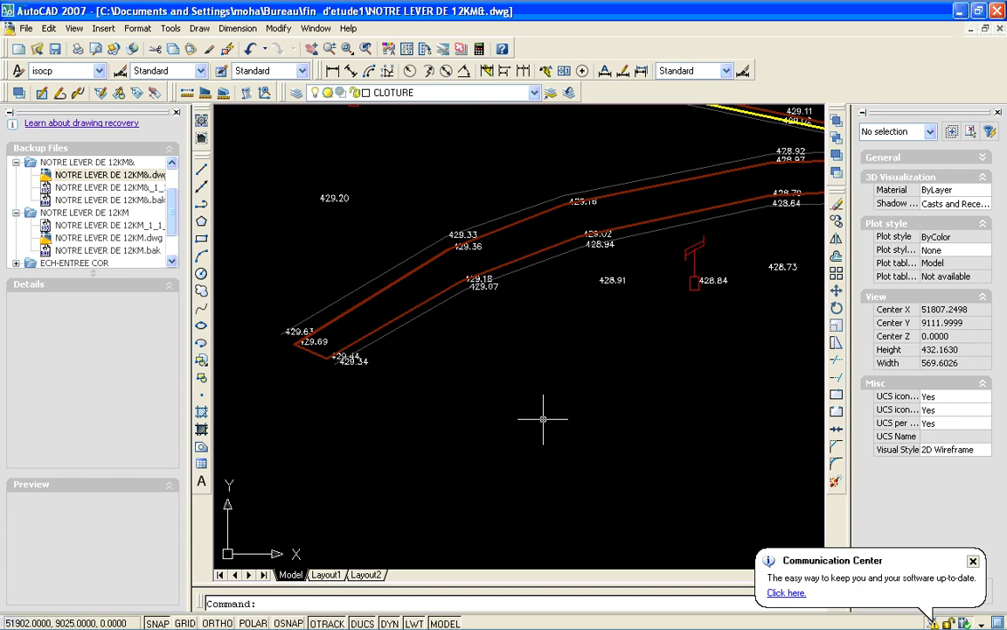
# - Zoom out on the survey ramps, then switch to the ECHANGEUR MAHMOUD.dwg drawing
pyautogui.click(329, 48)
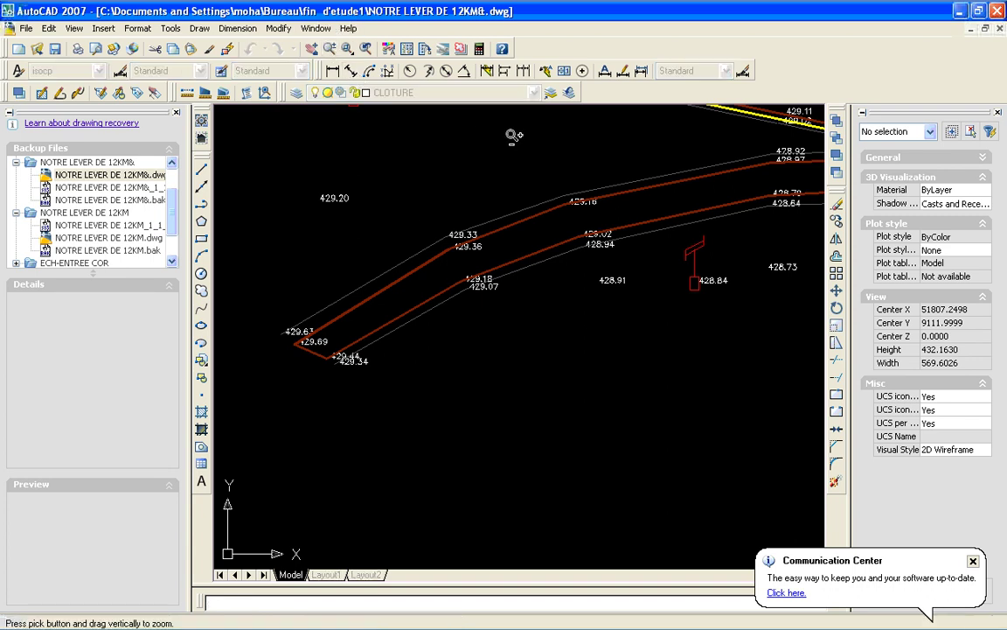
pyautogui.moveTo(513, 150)
pyautogui.mouseDown()
pyautogui.moveTo(566, 203)
pyautogui.moveTo(502, 303)
pyautogui.mouseUp()
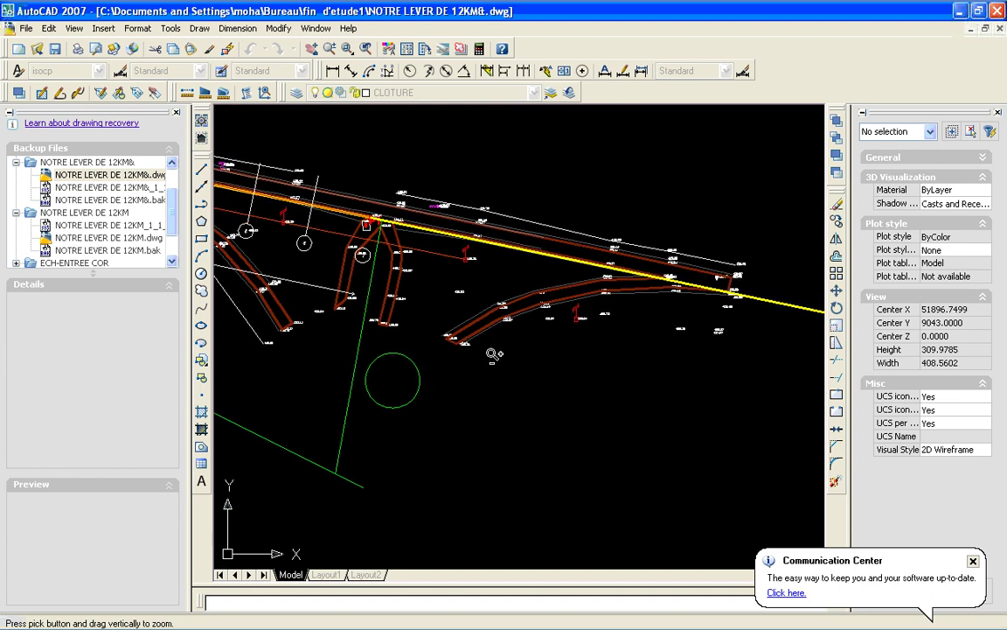
pyautogui.moveTo(539, 219)
pyautogui.mouseDown()
pyautogui.moveTo(590, 250)
pyautogui.moveTo(425, 336)
pyautogui.moveTo(483, 353)
pyautogui.mouseUp()
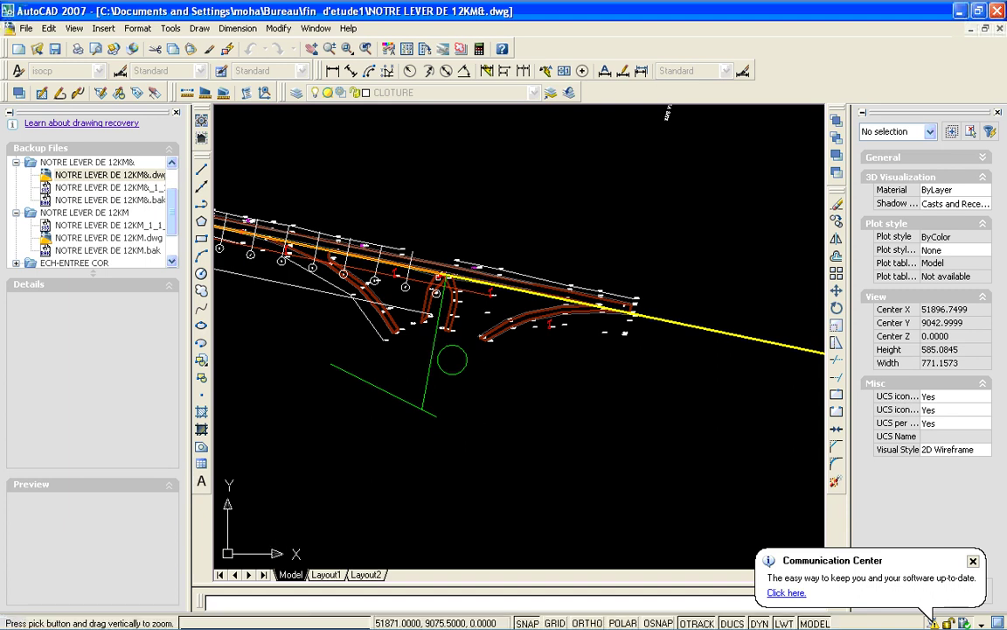
pyautogui.press('Escape')
pyautogui.hotkey('ctrl', 'Tab')
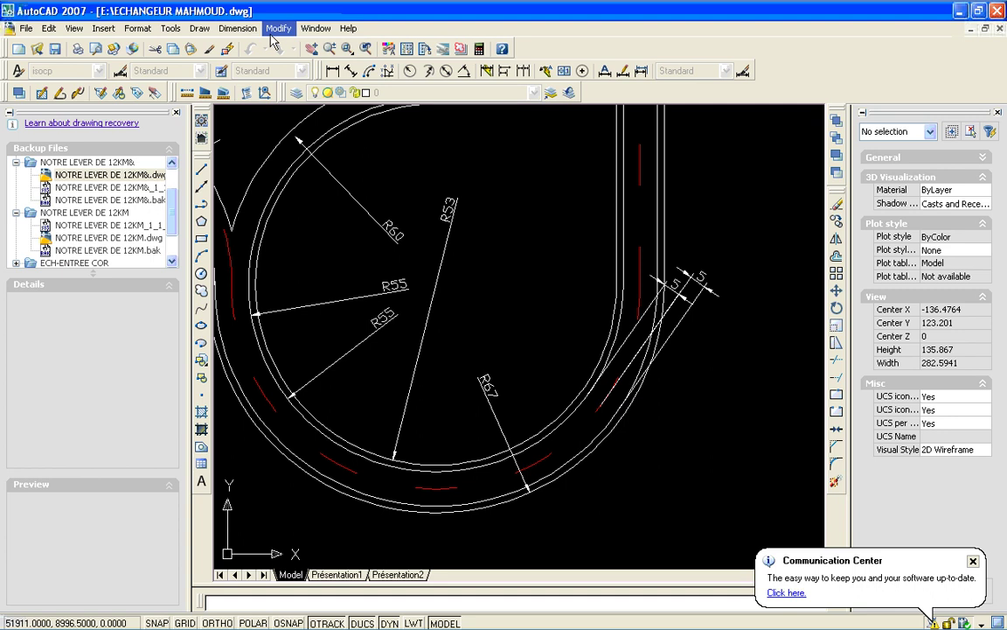
# - Start a window zoom on the loop ramp, briefly open the toolbar list, then cancel both
pyautogui.click(346, 50)
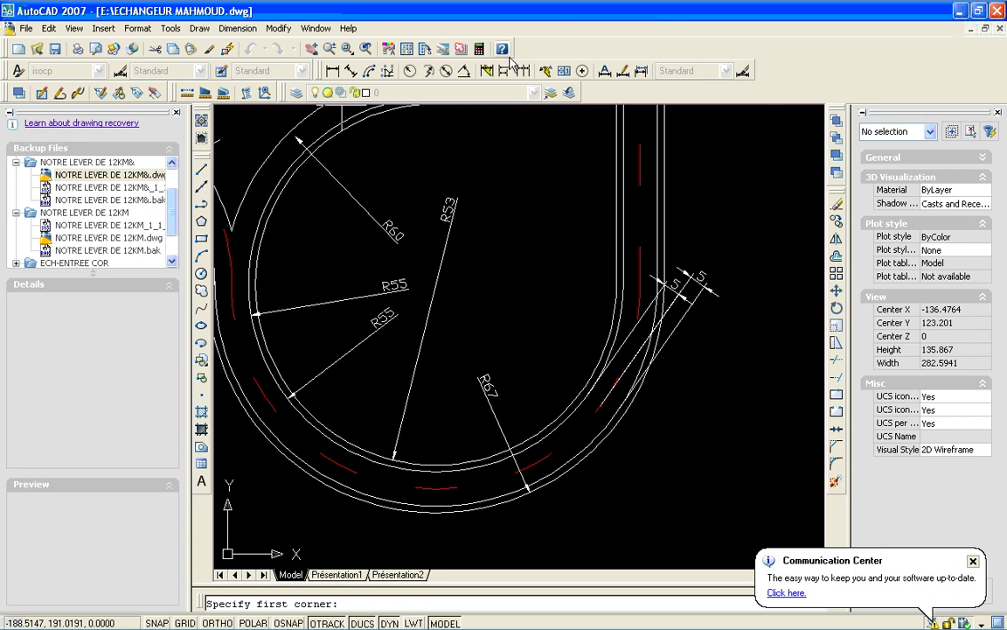
pyautogui.rightClick(352, 53)
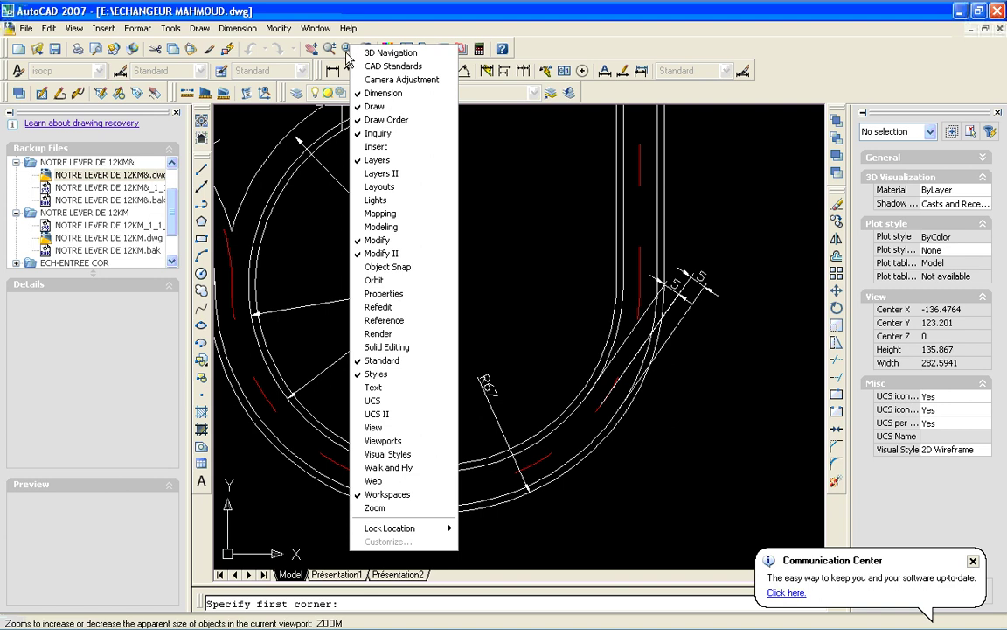
pyautogui.press('Escape')
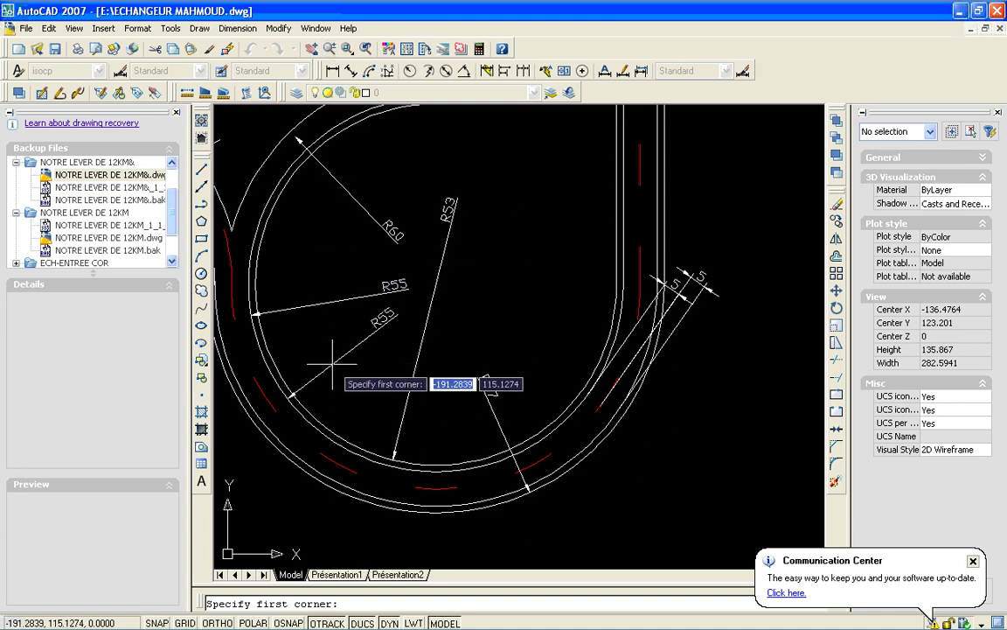
pyautogui.press('Escape')
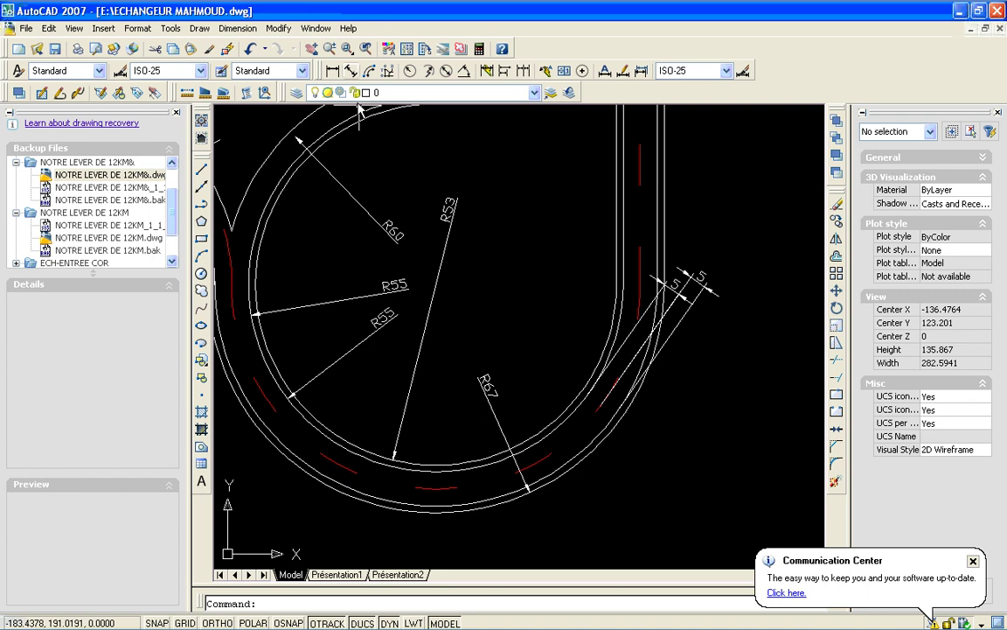
# - Zoom to the full interchange, window-select its 76 objects and run View > Regen
pyautogui.click(329, 48)
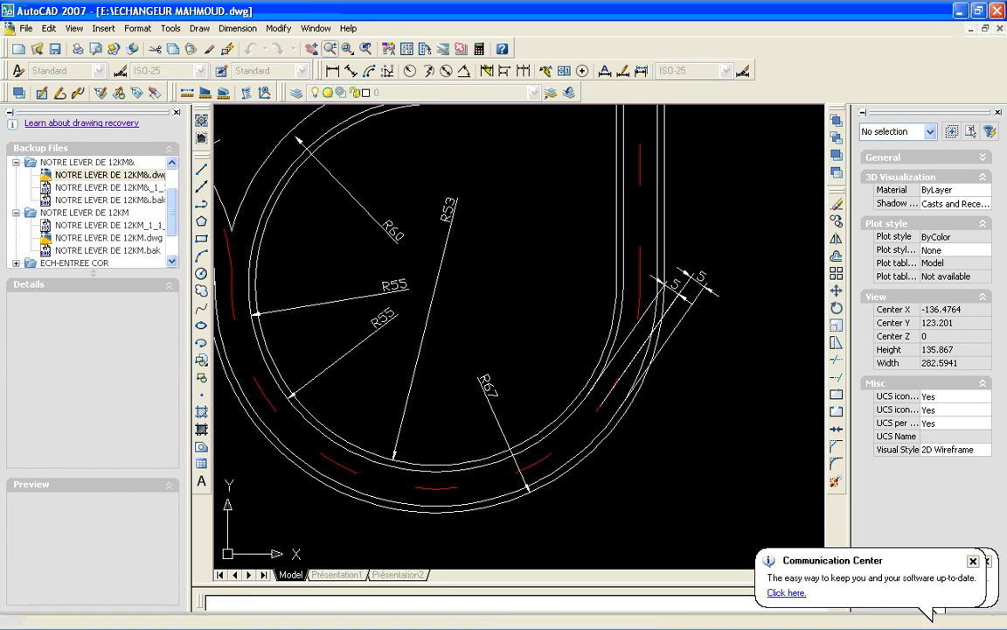
pyautogui.moveTo(290, 350)
pyautogui.mouseDown()
pyautogui.moveTo(569, 199)
pyautogui.moveTo(422, 453)
pyautogui.moveTo(516, 405)
pyautogui.mouseUp()
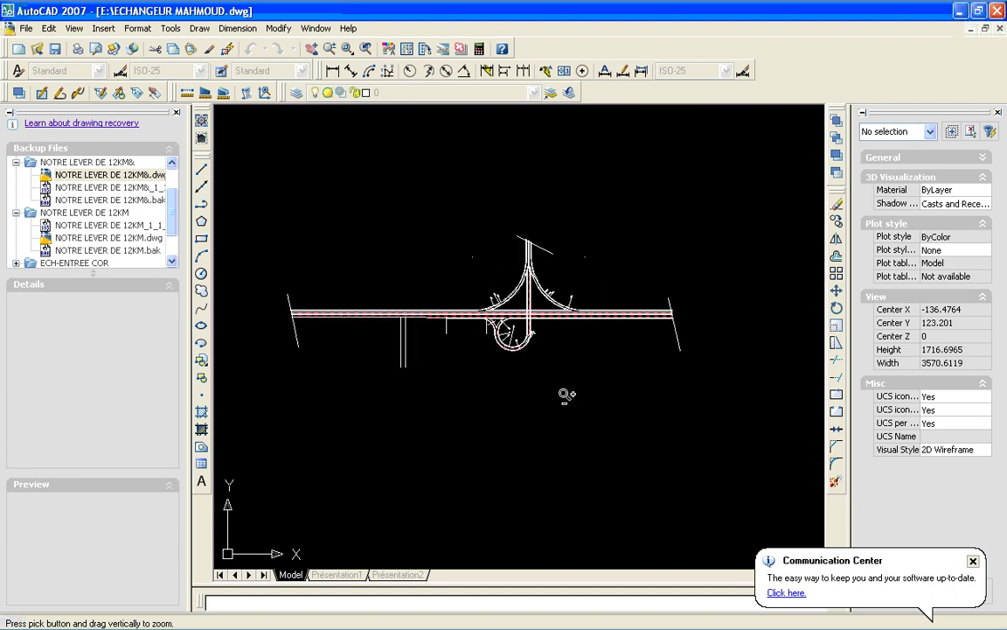
pyautogui.press('Escape')
pyautogui.click(233, 188)
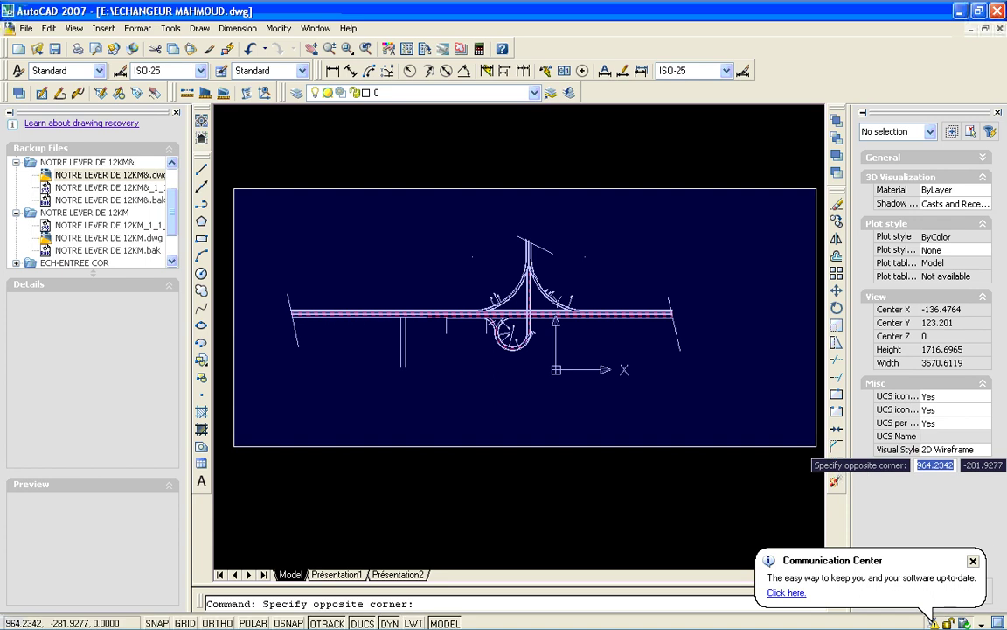
pyautogui.click(816, 446)
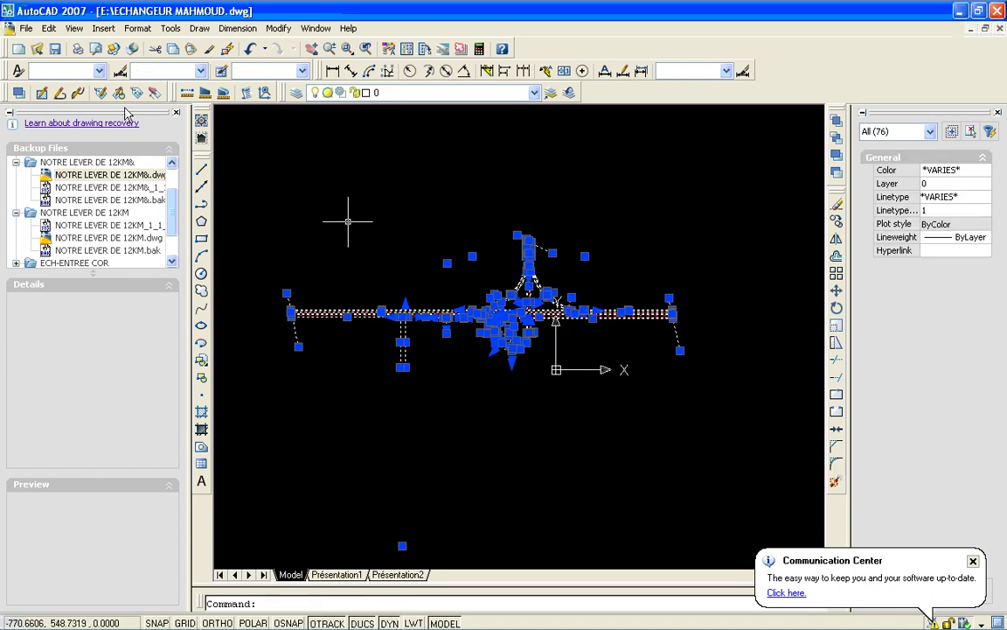
pyautogui.click(74, 28)
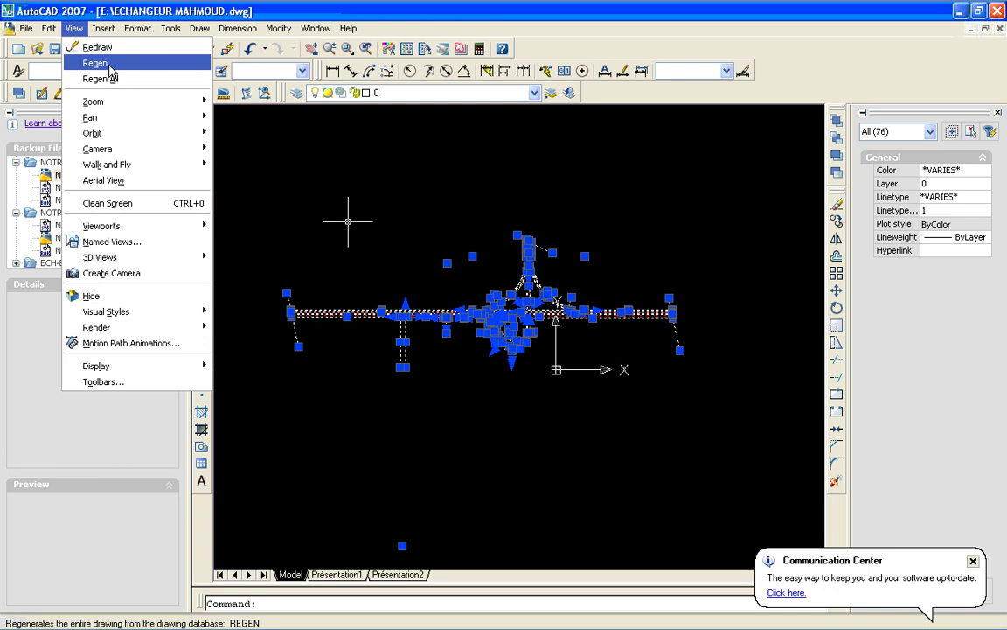
pyautogui.click(100, 61)
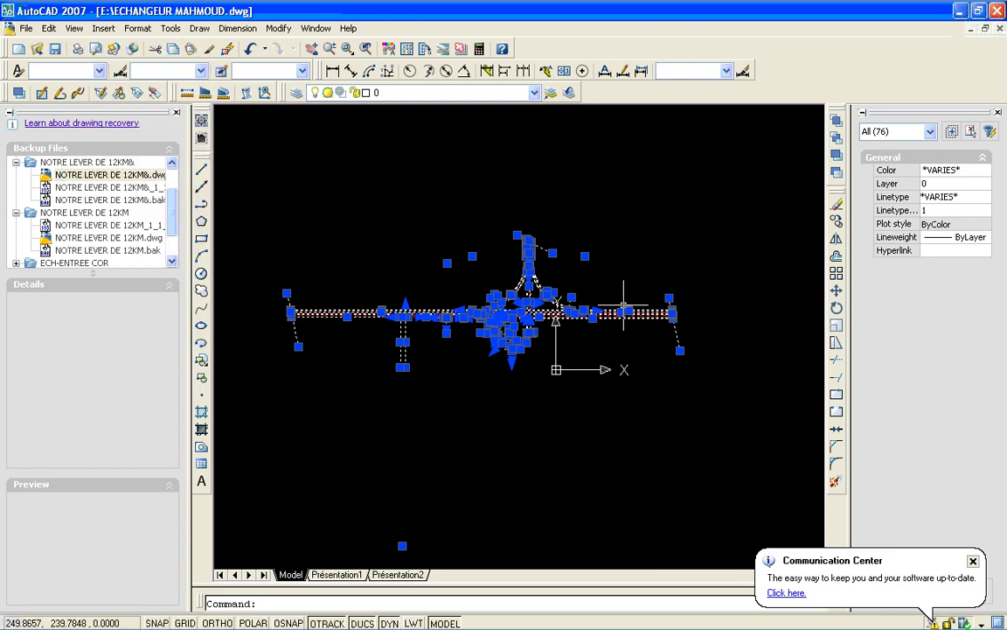
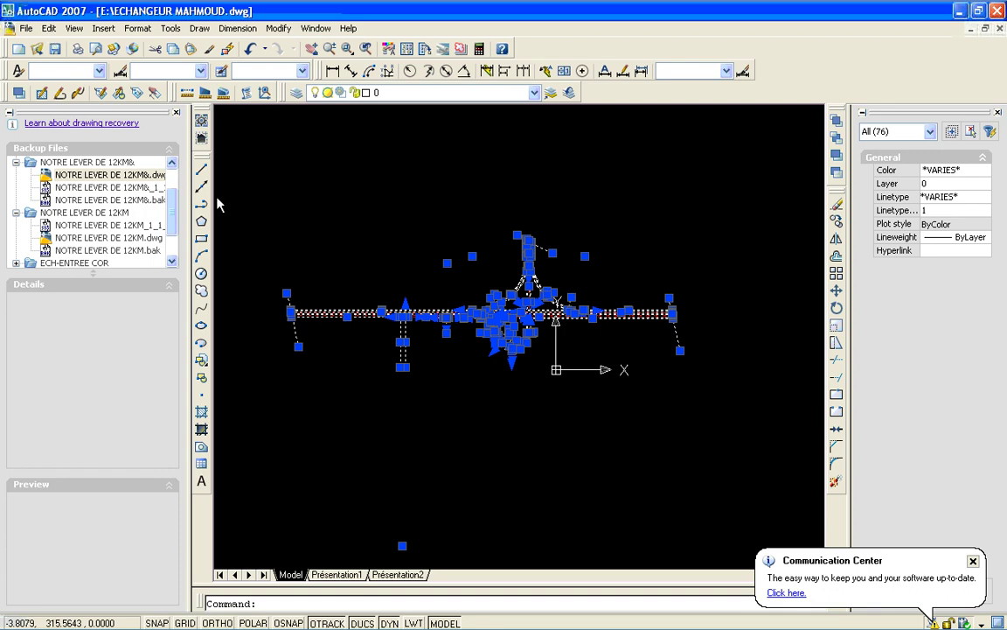
# - Copy the interchange design with a base point and switch to NOTRE LEVER DE 12KM&.dwg
pyautogui.rightClick(435, 310)
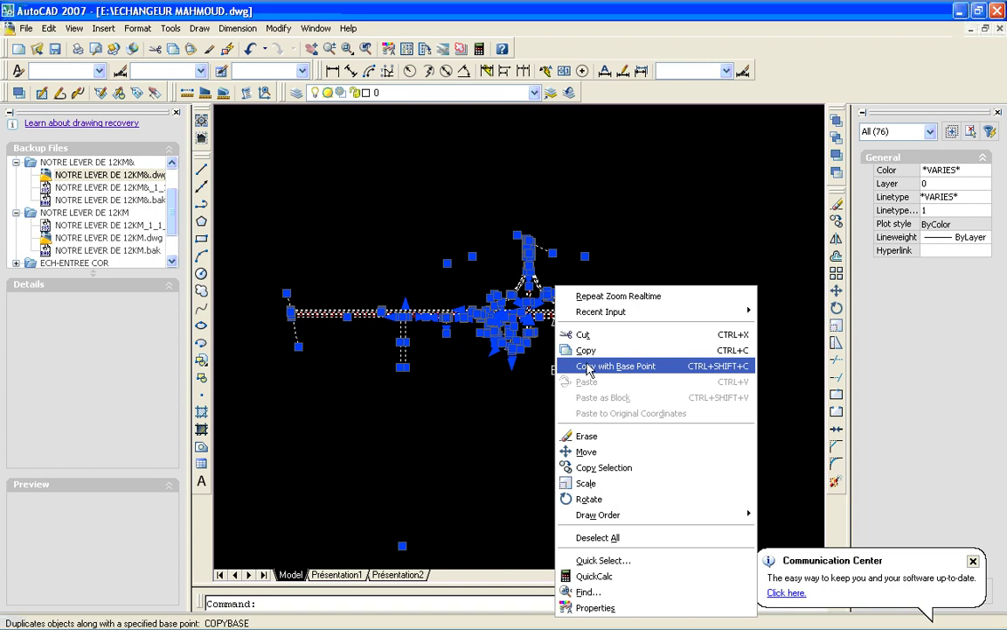
pyautogui.click(584, 350)
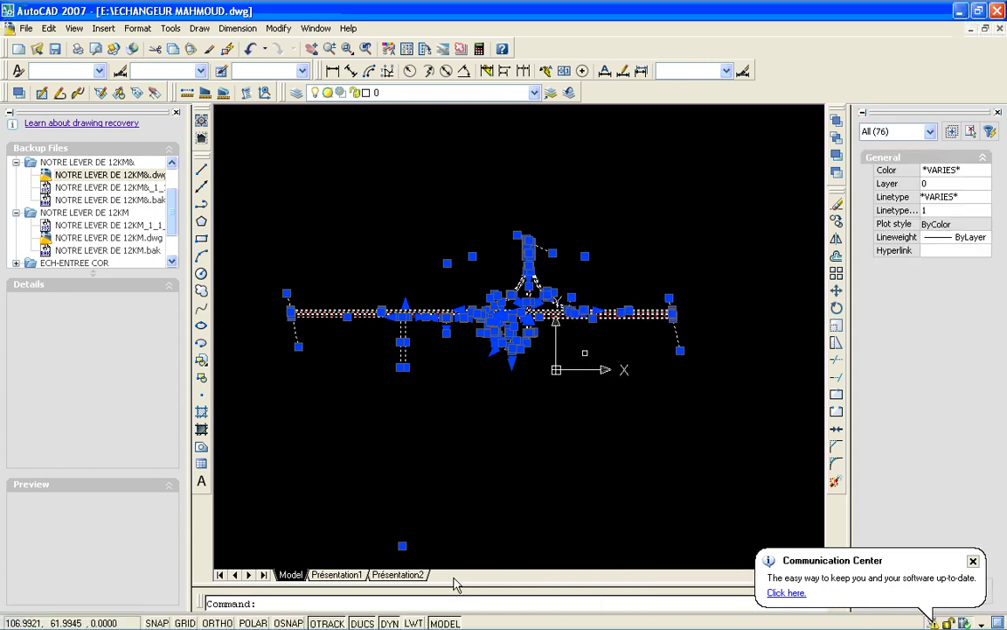
pyautogui.hotkey('ctrl', 'Tab')
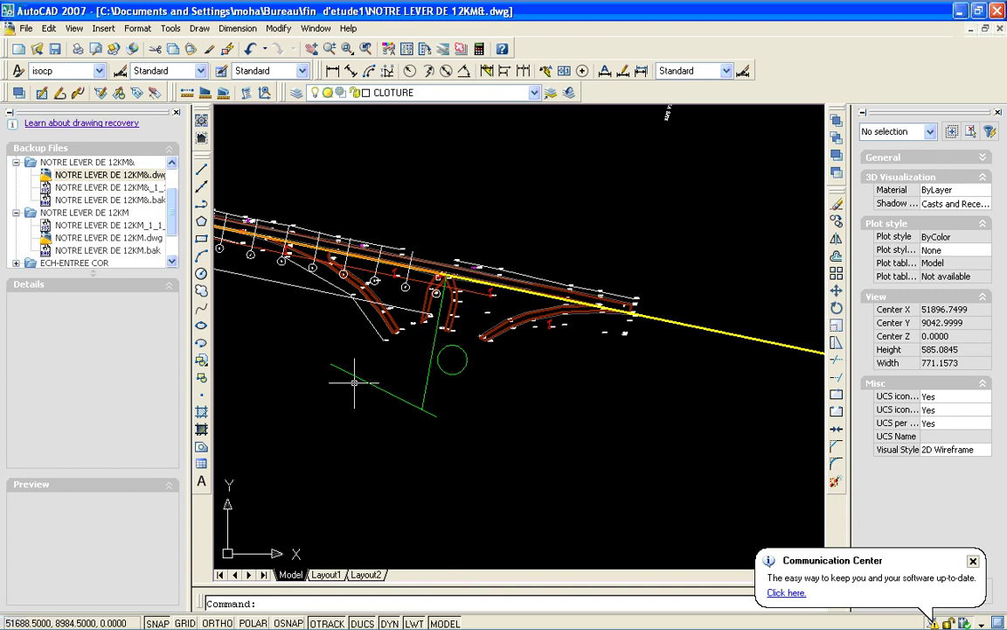
# - Paste the interchange as a block across the road below the survey lines, then zoom out to view it
pyautogui.rightClick(459, 482)
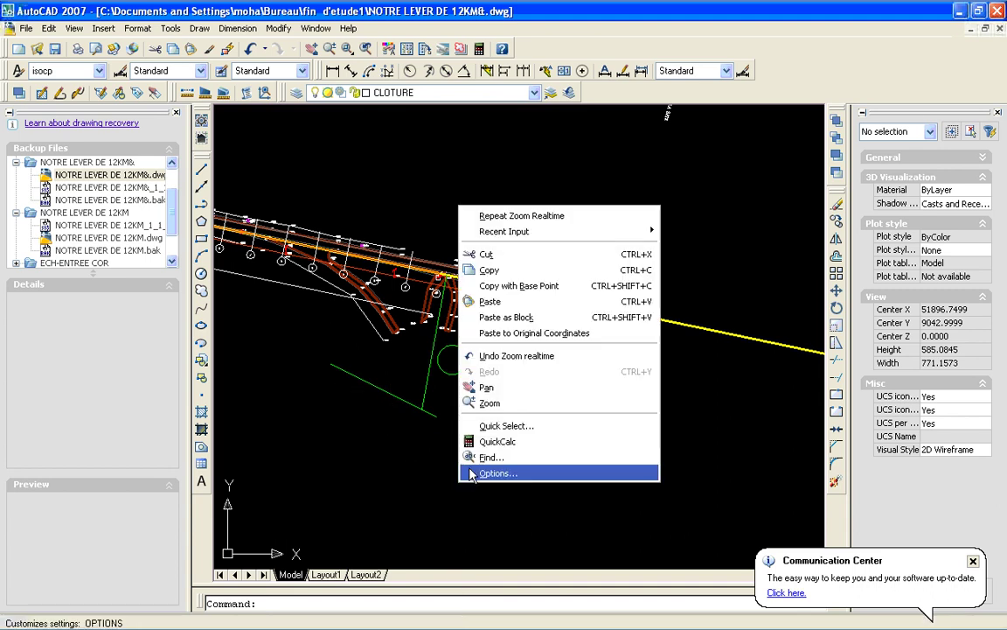
pyautogui.click(538, 319)
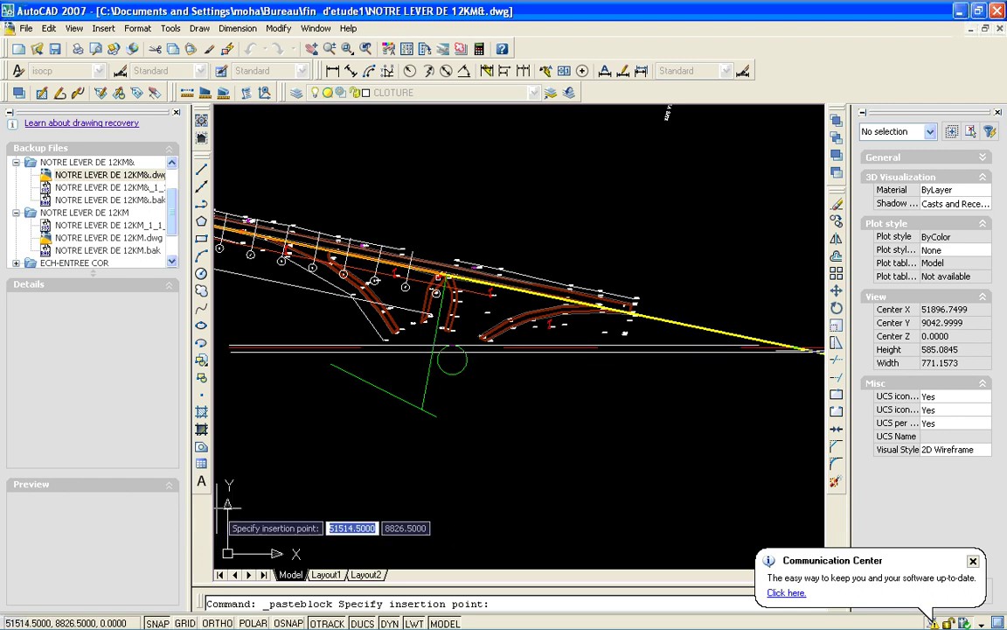
pyautogui.click(221, 507)
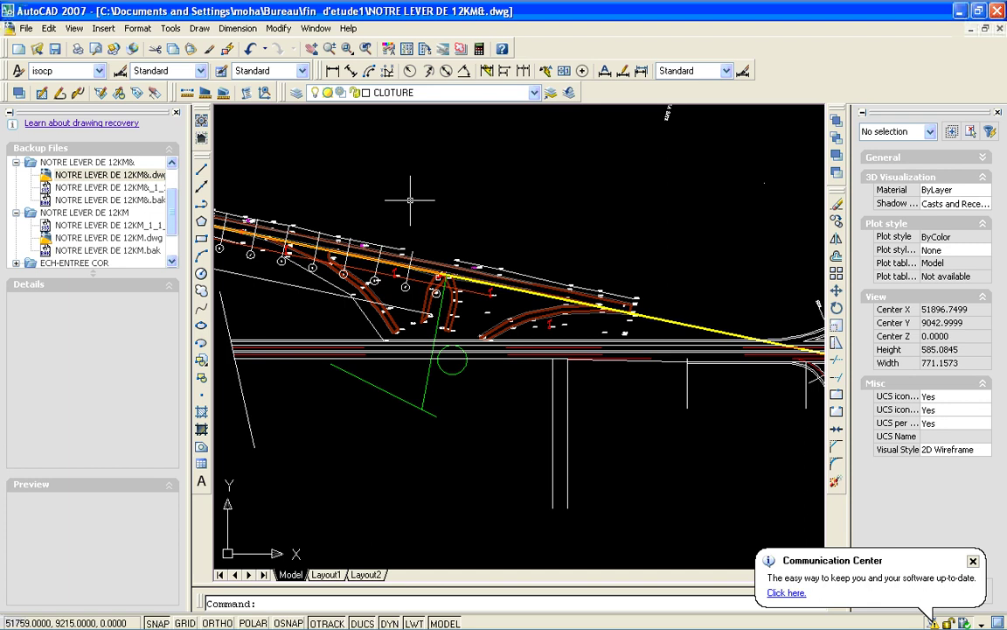
pyautogui.click(329, 50)
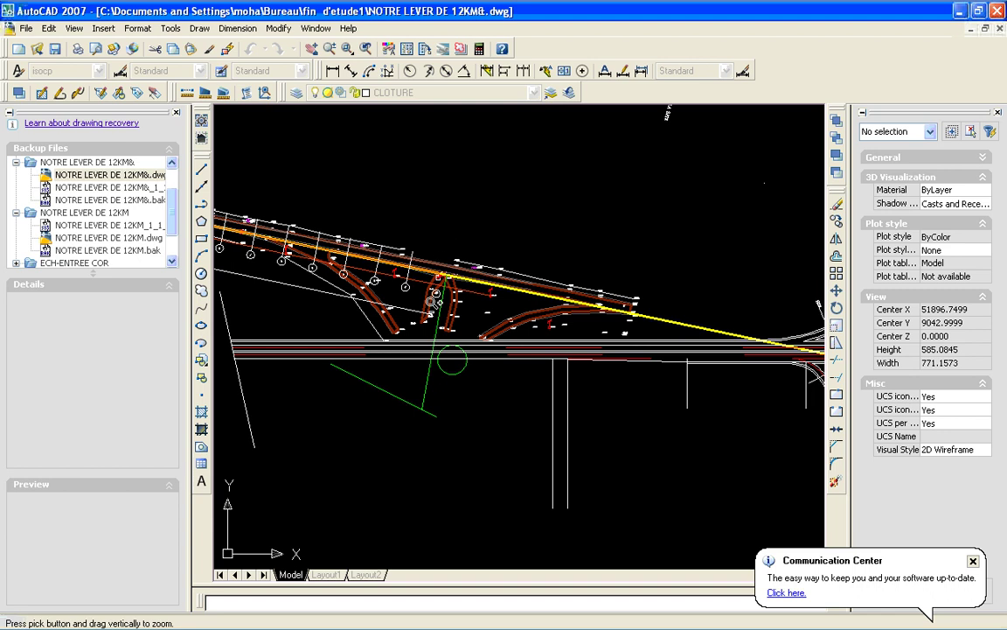
pyautogui.moveTo(433, 300); pyautogui.dragTo(511, 248)
pyautogui.moveTo(565, 224); pyautogui.dragTo(520, 349)
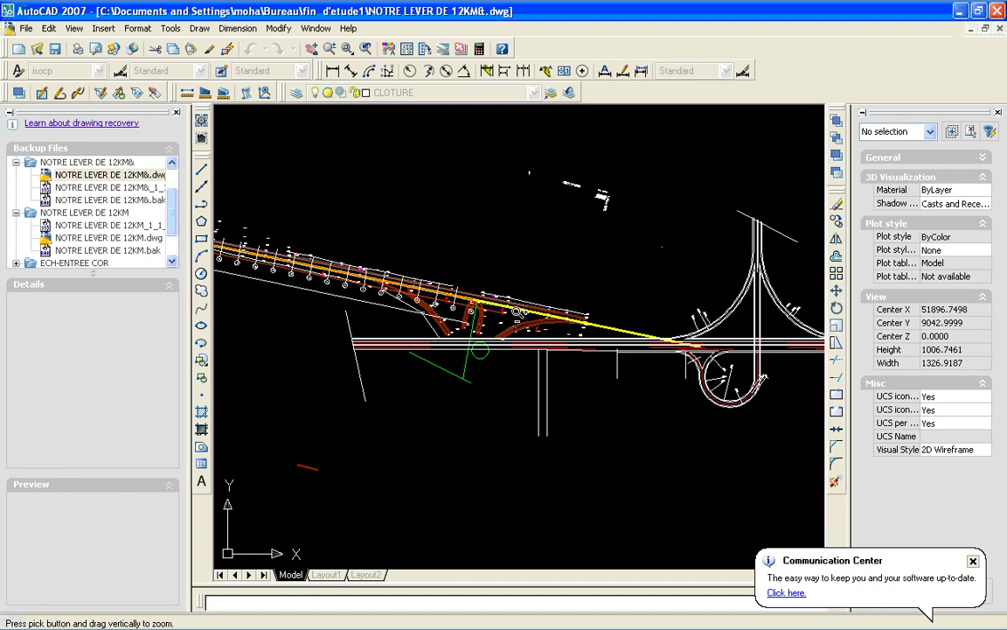
pyautogui.press('Escape')
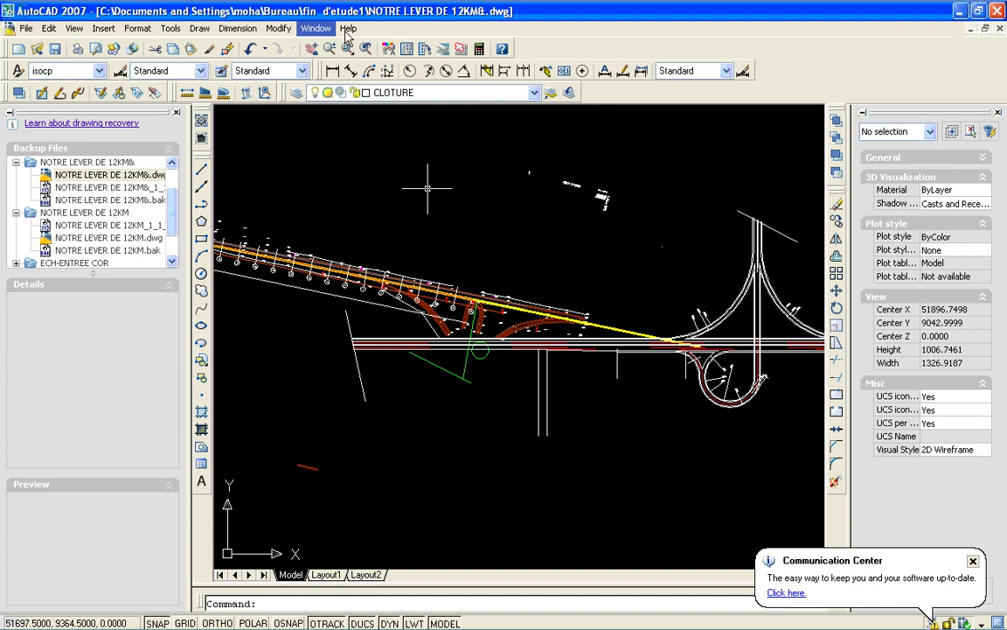
# - Window-zoom twice to close in on the RN 23 junction
pyautogui.click(347, 50)
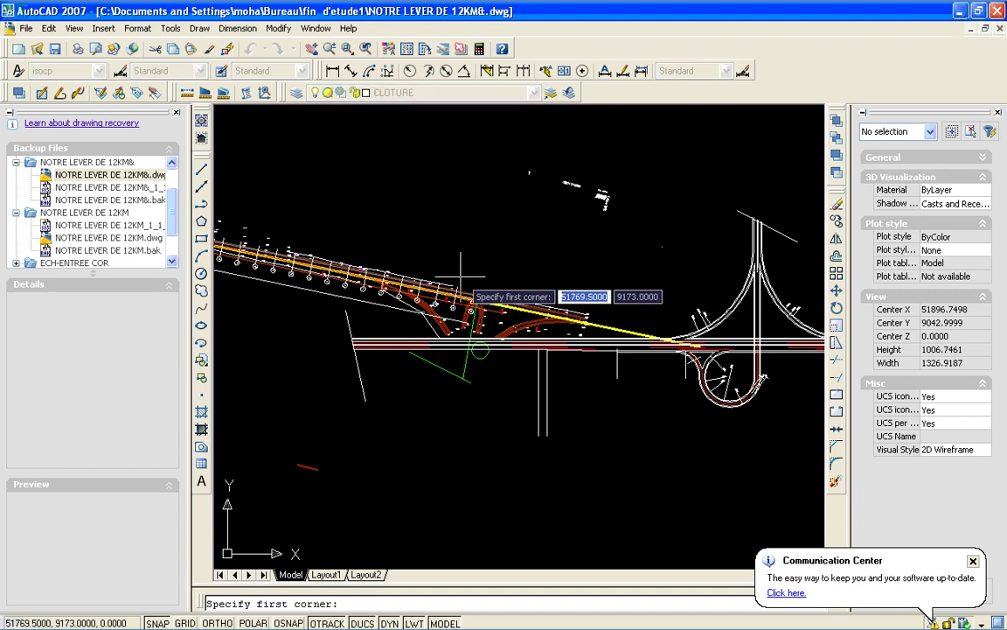
pyautogui.click(461, 278)
pyautogui.click(554, 373)
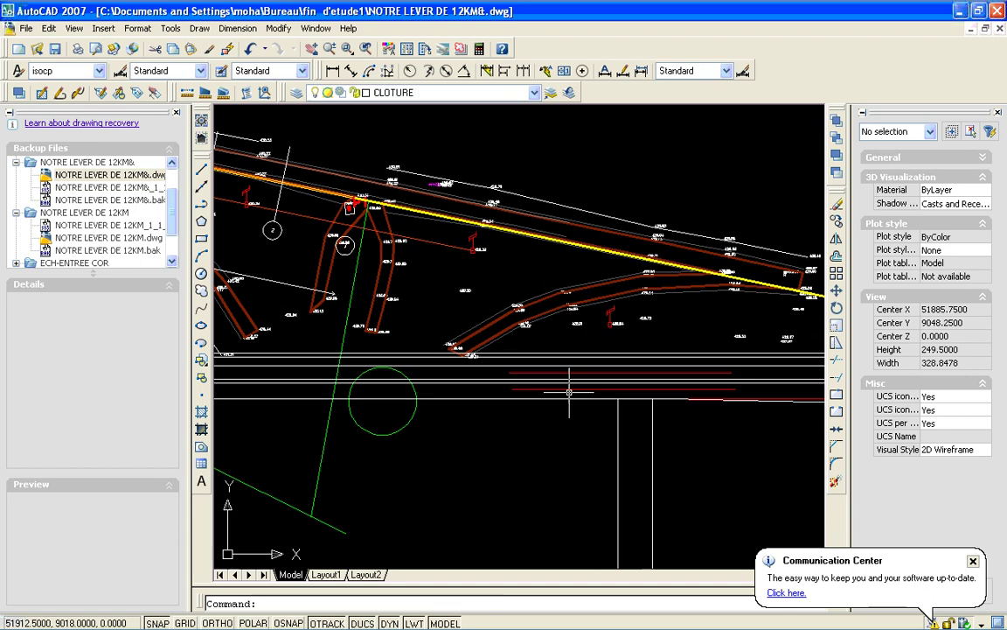
pyautogui.click(348, 50)
pyautogui.click(254, 125)
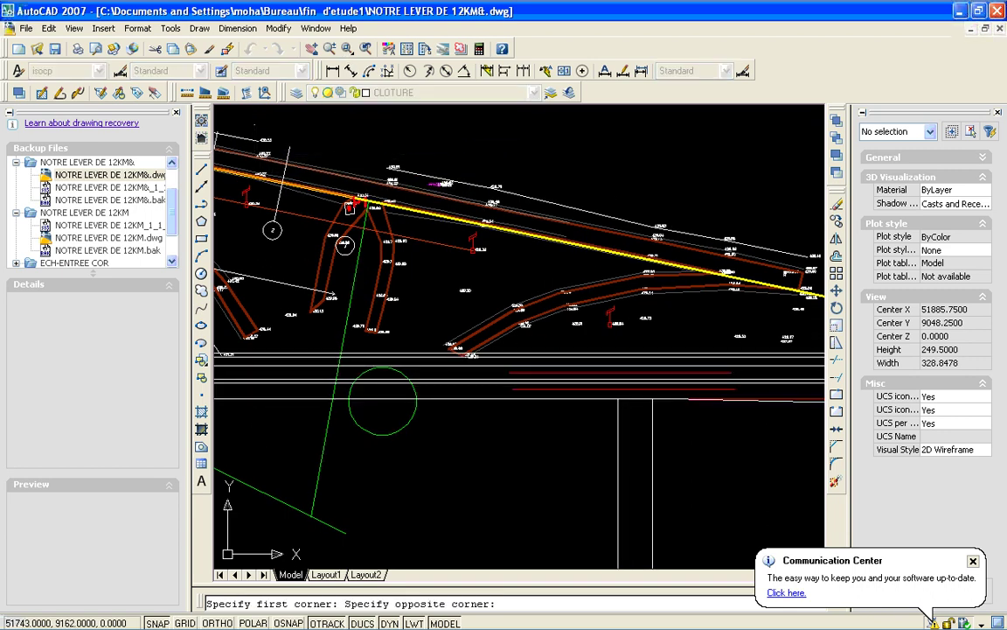
pyautogui.click(459, 271)
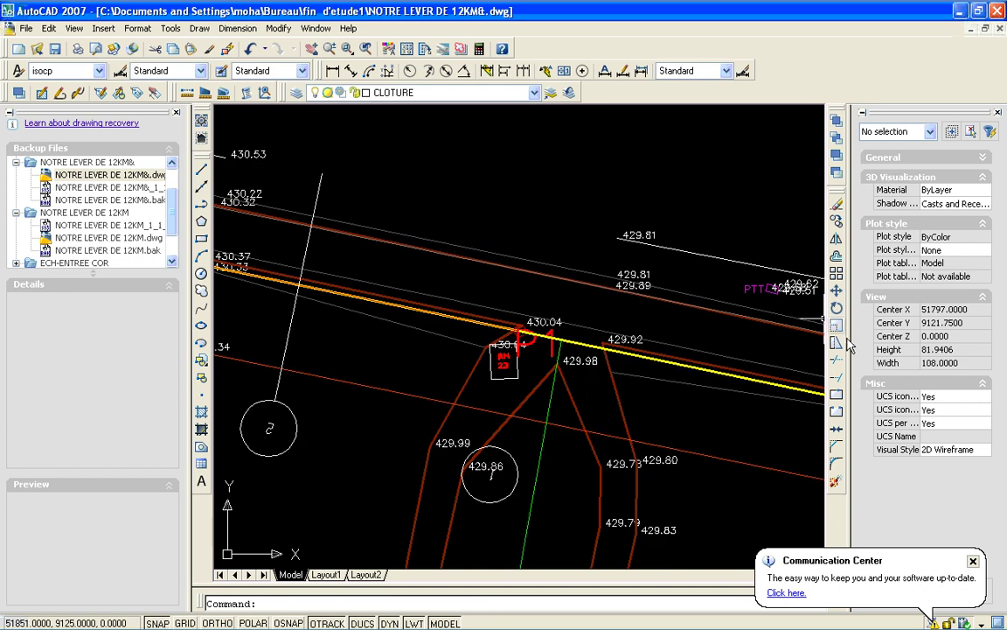
# - Offset the yellow and orange road lines by 2 units
pyautogui.click(836, 256)
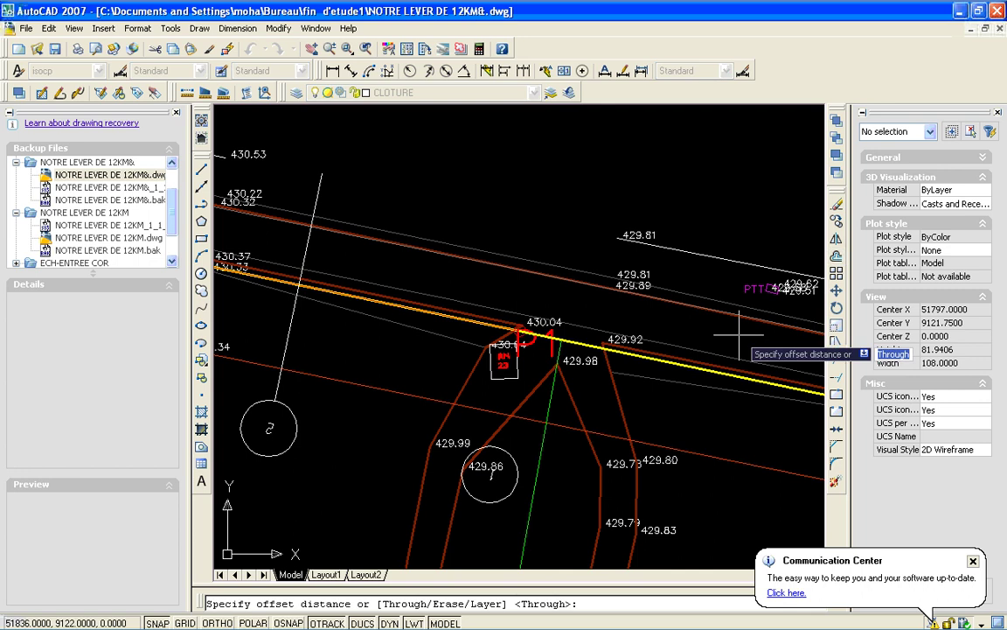
pyautogui.click(570, 337)
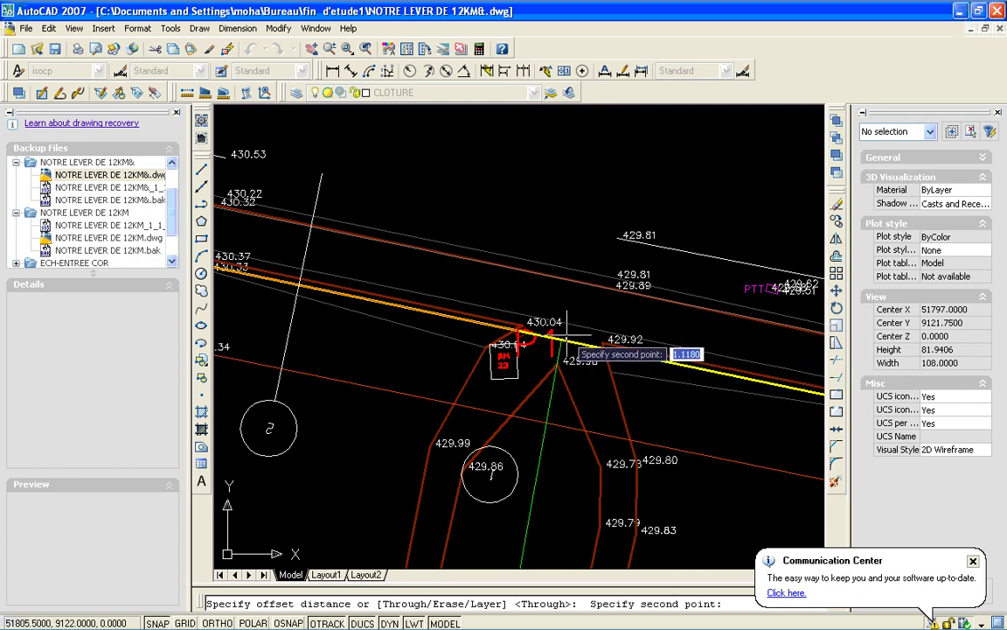
pyautogui.write('2')
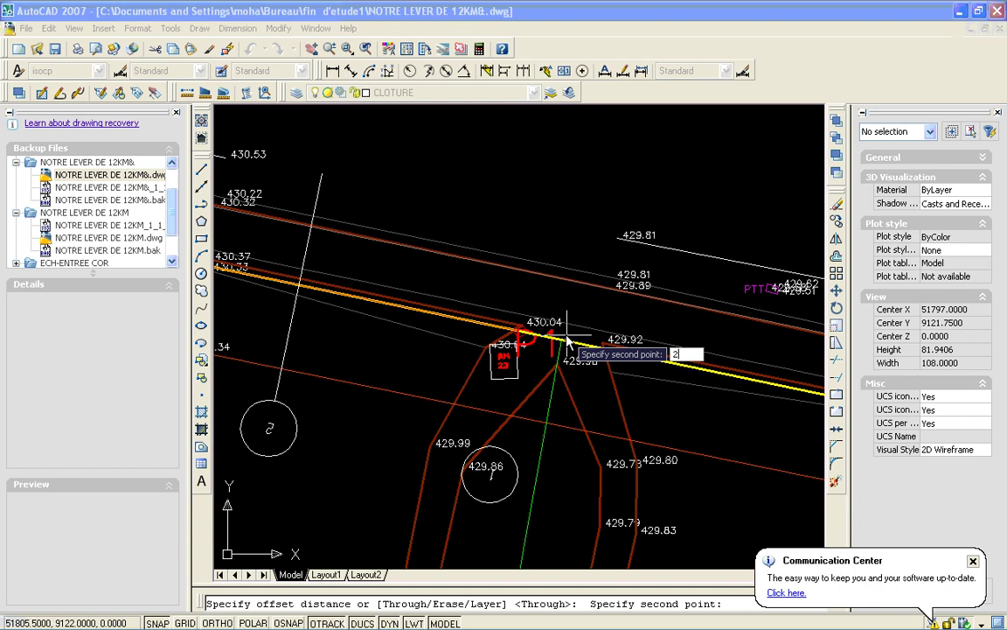
pyautogui.press('Return')
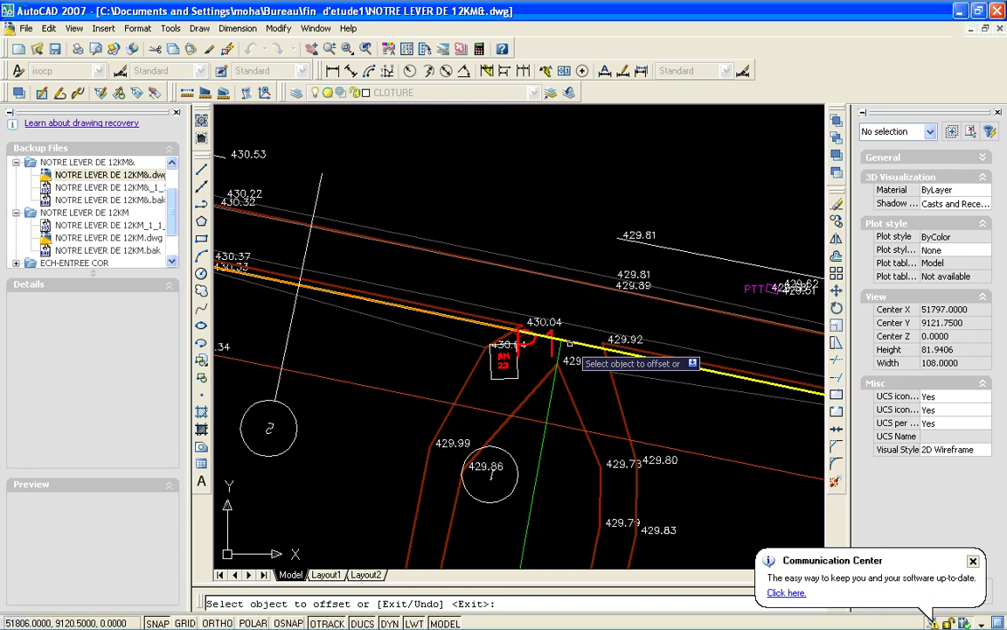
pyautogui.click(572, 339)
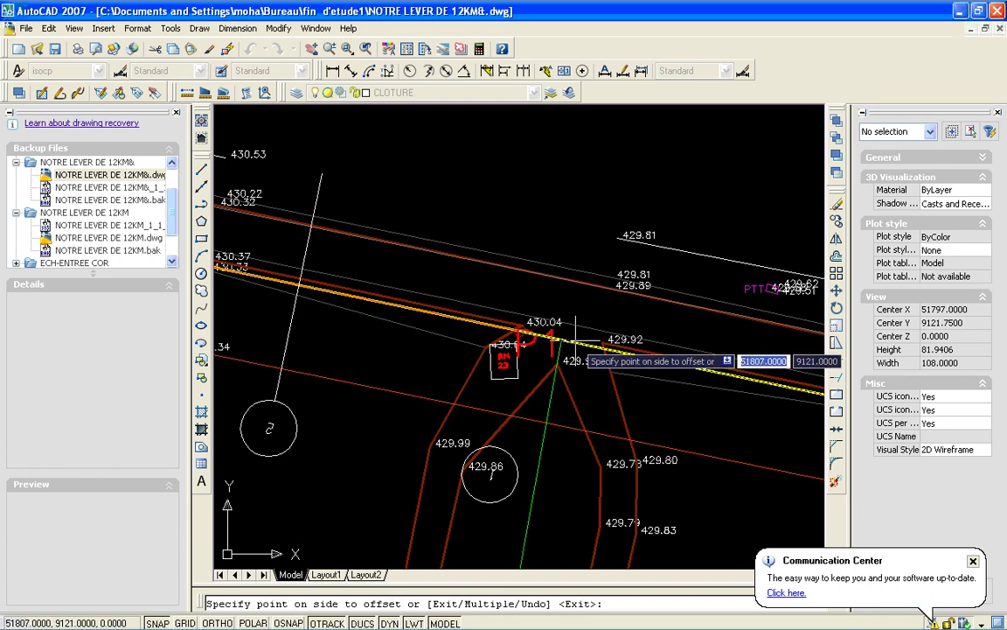
pyautogui.click(575, 341)
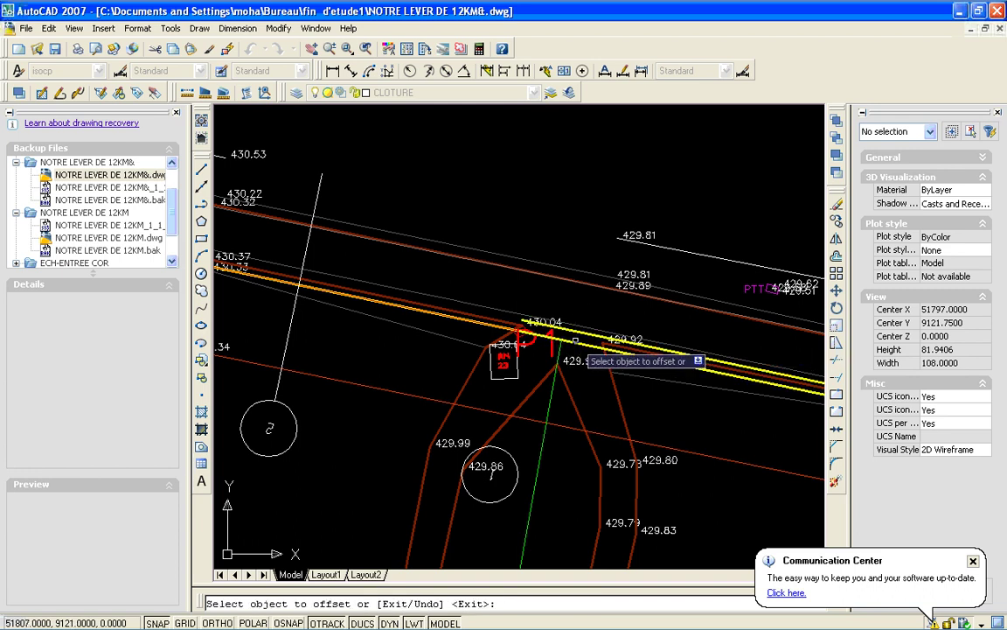
pyautogui.click(505, 327)
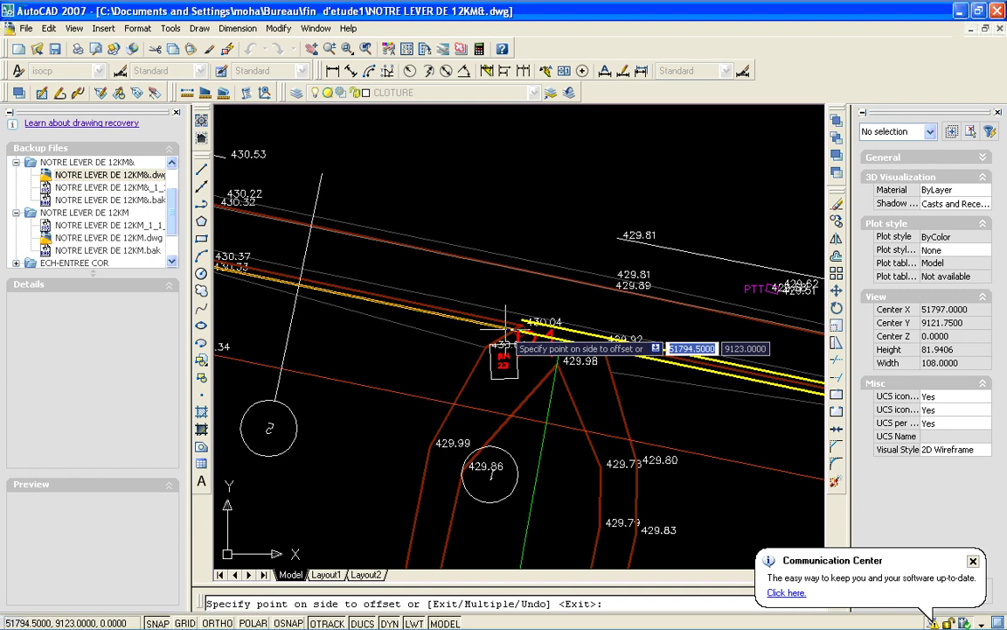
pyautogui.click(507, 323)
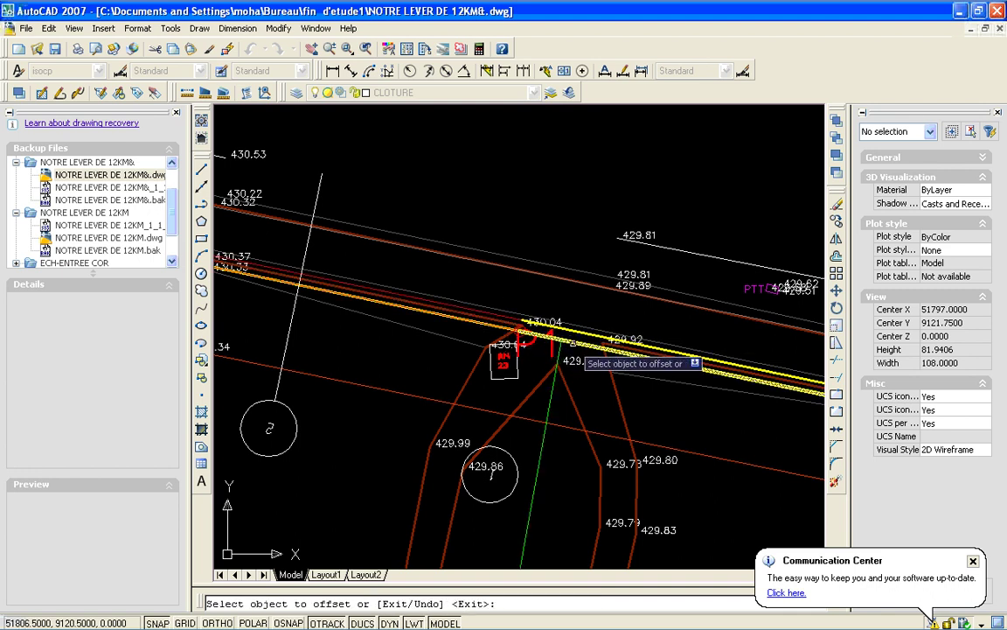
# - Offset the yellow line downward and the other orange line toward the junction, 2 units each
pyautogui.click(574, 345)
pyautogui.click(574, 394)
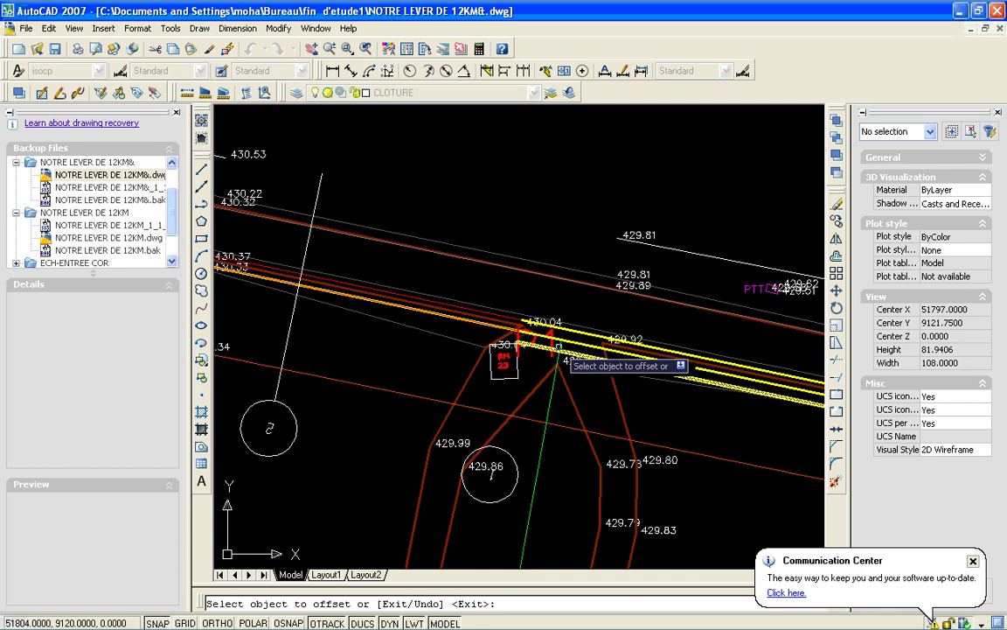
pyautogui.click(477, 325)
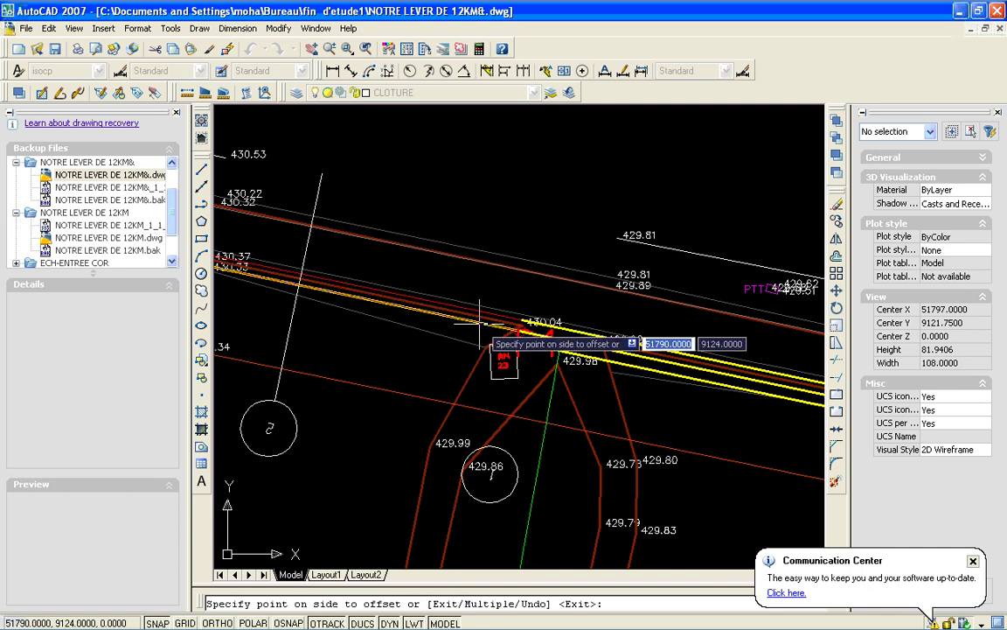
pyautogui.click(475, 333)
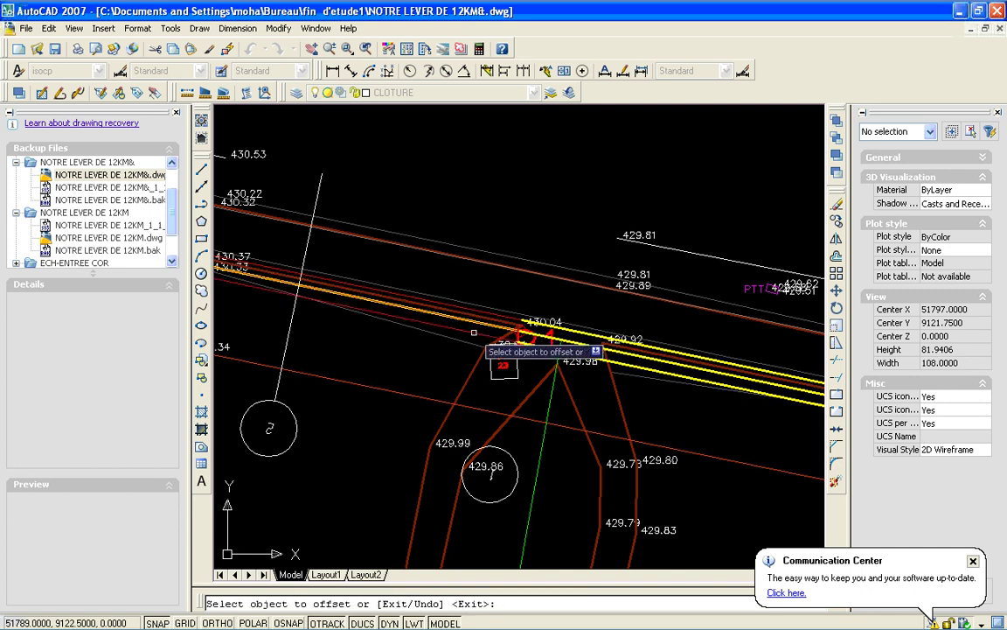
pyautogui.press('Return')
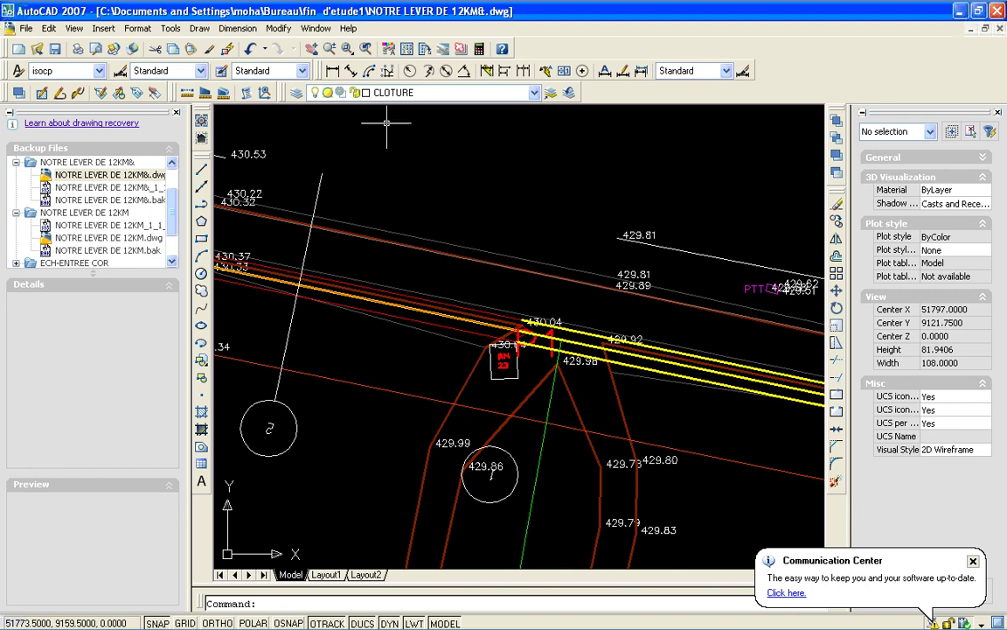
# - Window-zoom onto the RN 23 junction
pyautogui.click(346, 50)
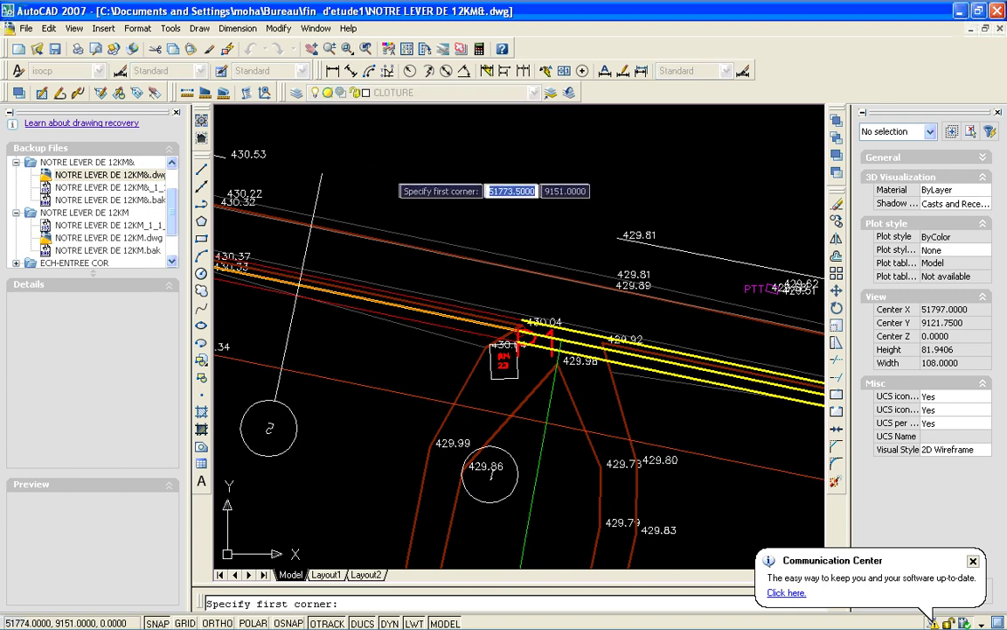
pyautogui.click(435, 279)
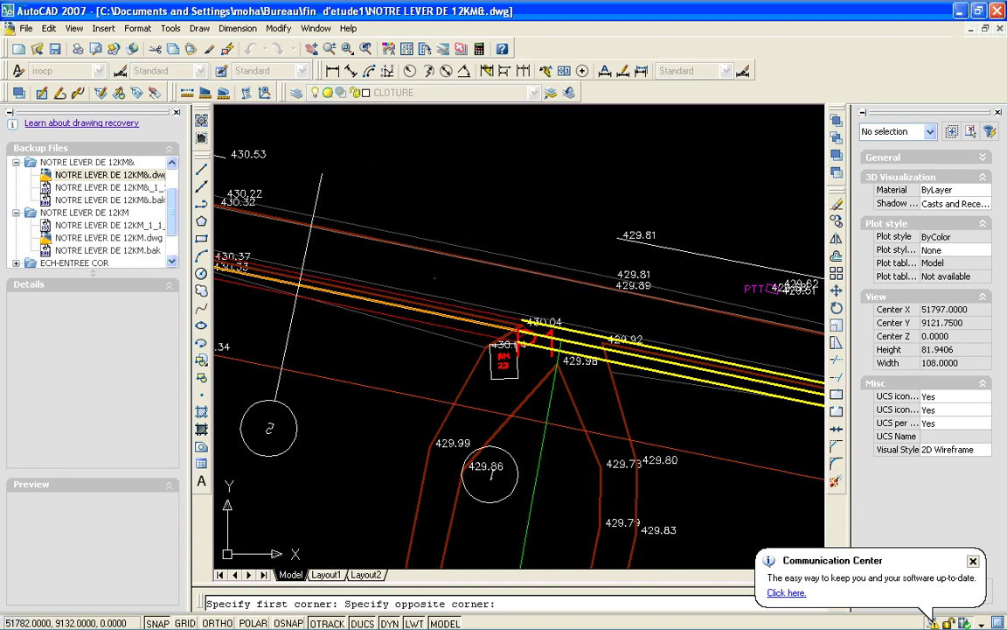
pyautogui.click(554, 391)
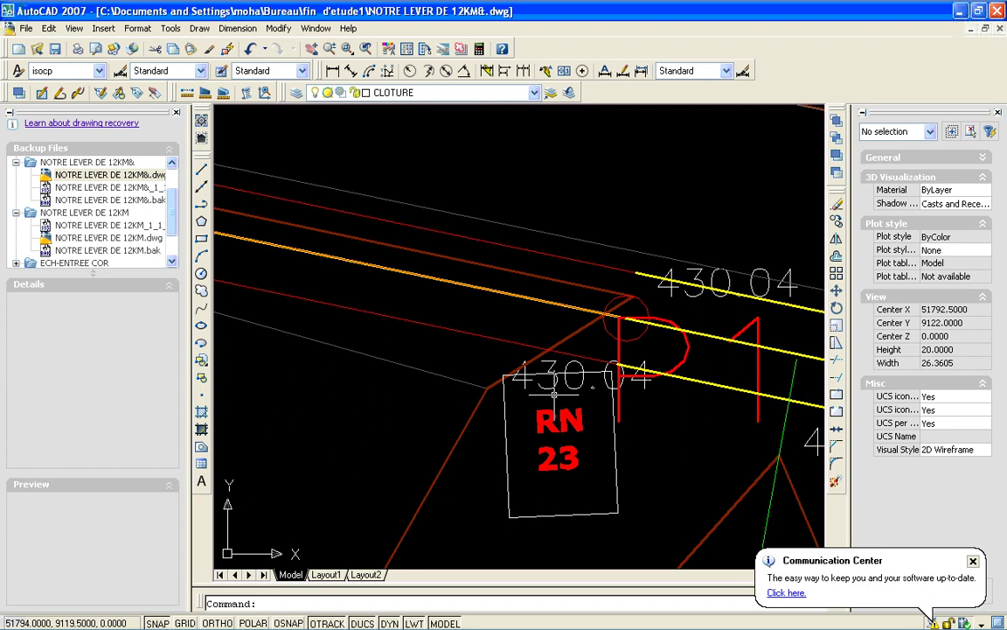
pyautogui.click(551, 402)
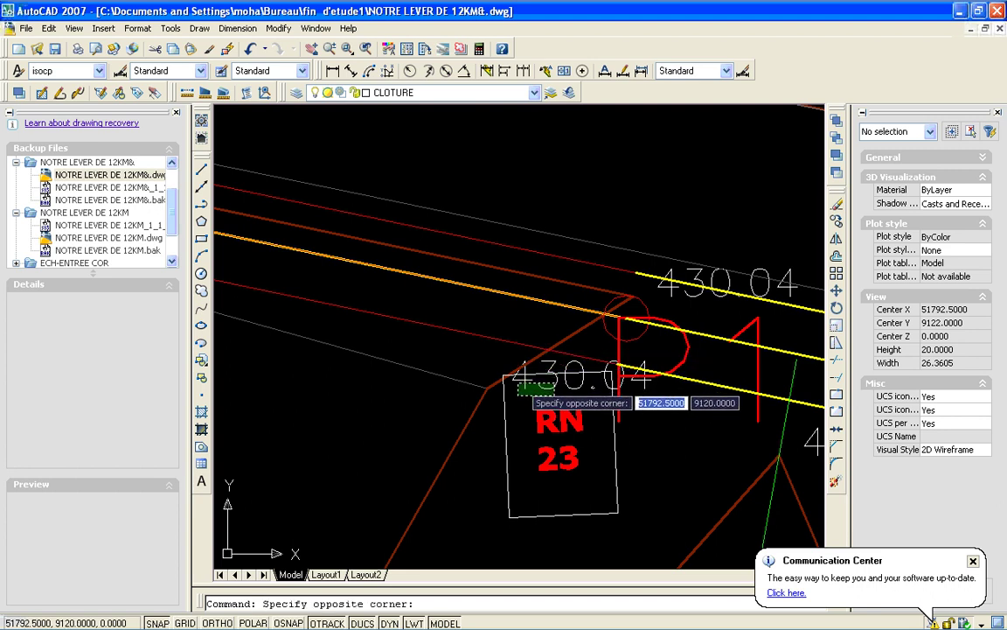
pyautogui.press('Escape')
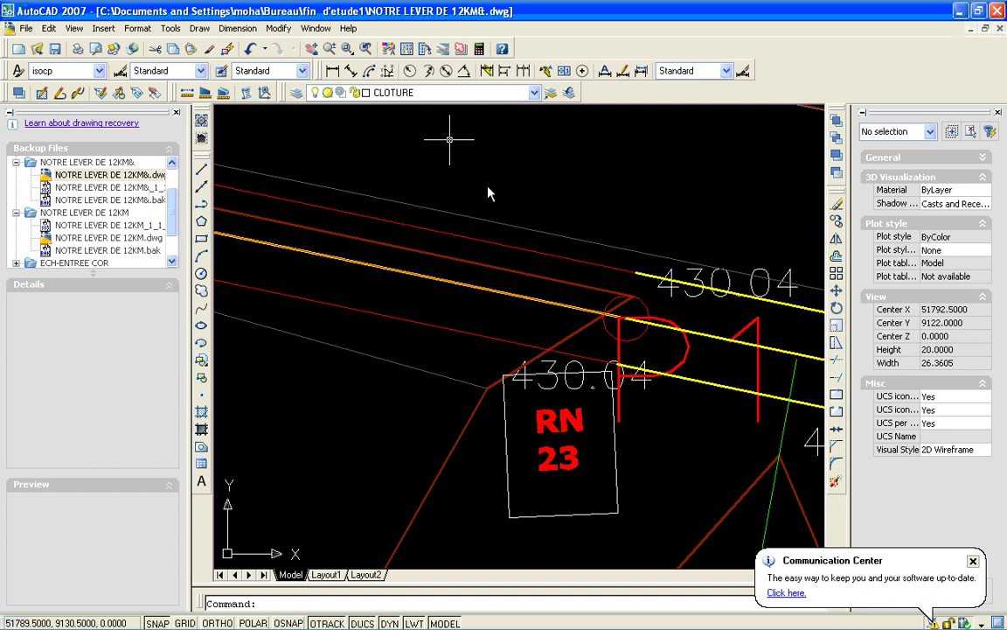
# - Zoom out around the RN 23 marker until the neighbouring roads and contours show
pyautogui.click(330, 49)
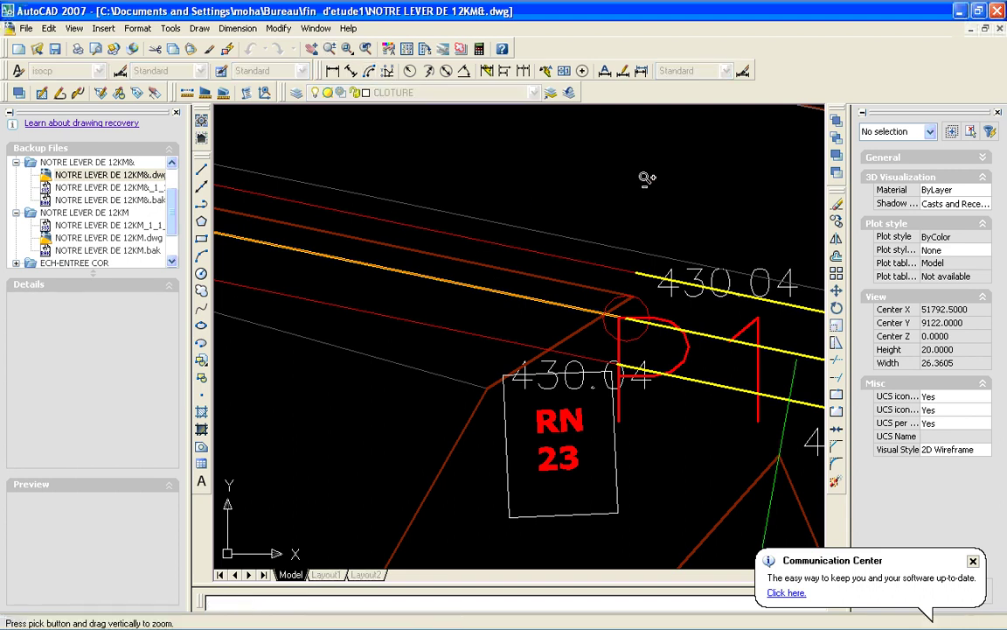
pyautogui.moveTo(583, 161); pyautogui.dragTo(508, 282)
pyautogui.moveTo(629, 218)
pyautogui.mouseDown()
pyautogui.moveTo(670, 281)
pyautogui.moveTo(477, 372)
pyautogui.mouseUp()
pyautogui.moveTo(671, 228)
pyautogui.mouseDown()
pyautogui.moveTo(551, 312)
pyautogui.moveTo(434, 471)
pyautogui.mouseUp()
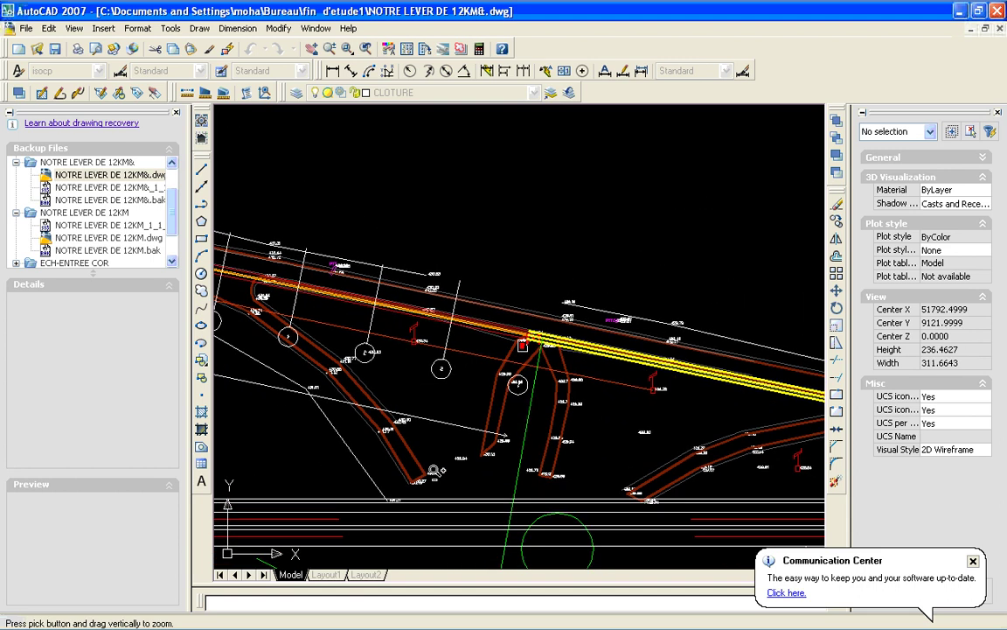
pyautogui.moveTo(618, 303); pyautogui.dragTo(347, 308)
pyautogui.press('Escape')
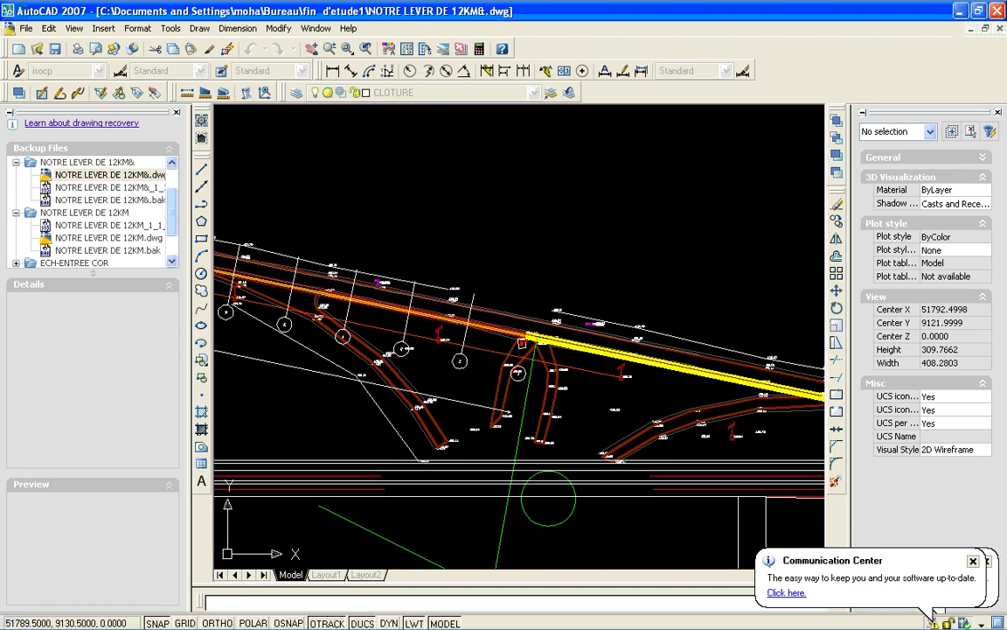
# - Draw a short horizontal polyline above the road
pyautogui.click(201, 205)
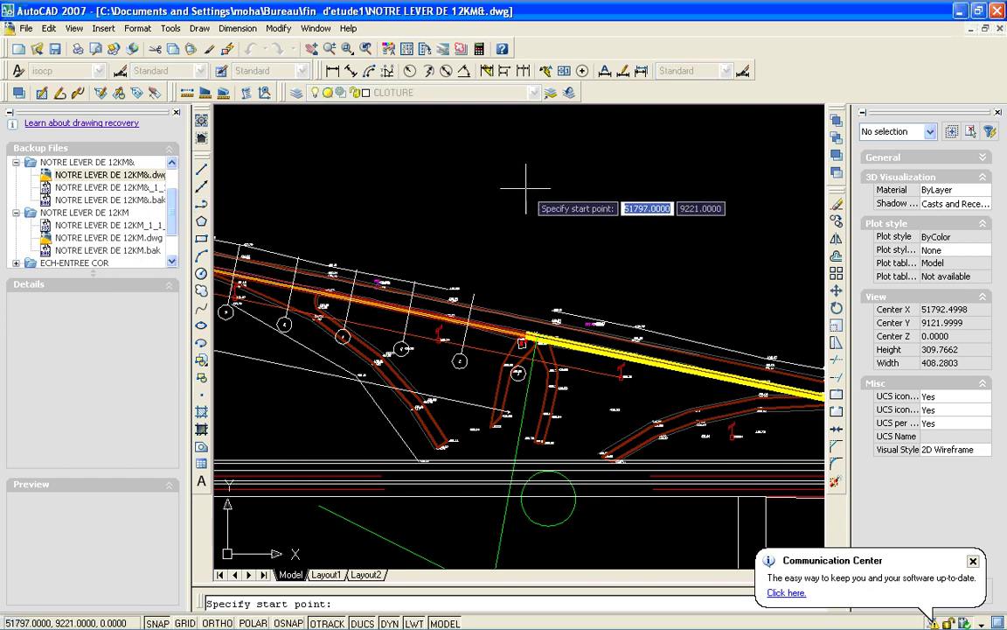
pyautogui.click(503, 160)
pyautogui.click(689, 166)
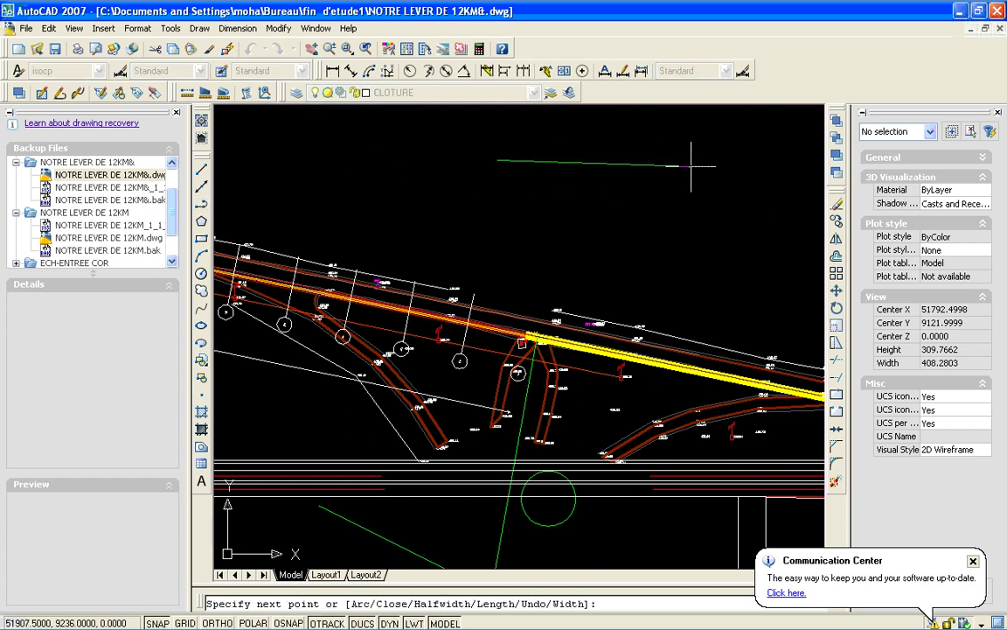
pyautogui.press('Return')
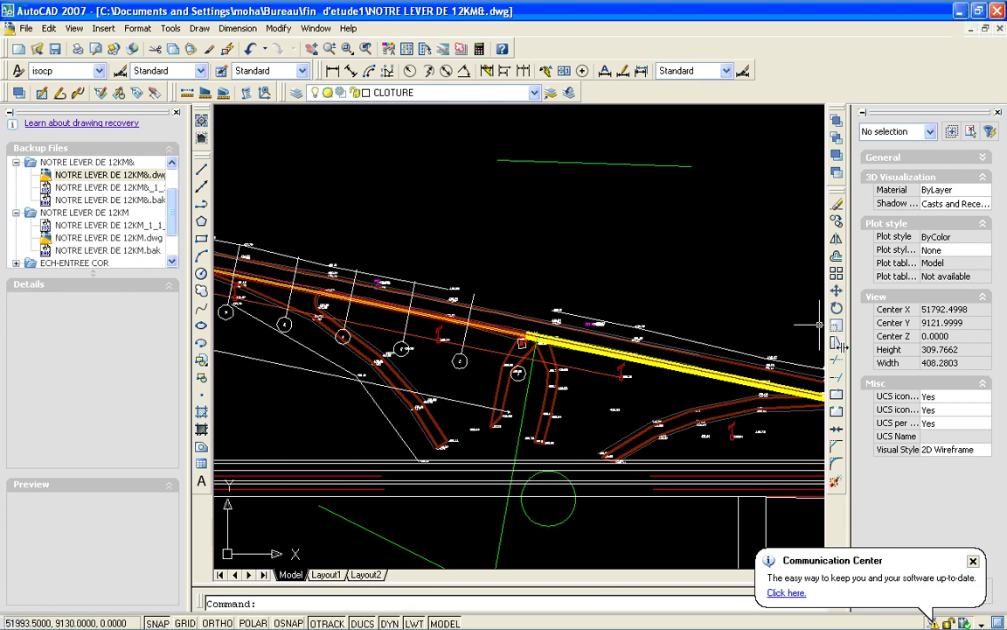
# - Extend the slanted green line up to the new polyline boundary
pyautogui.click(837, 379)
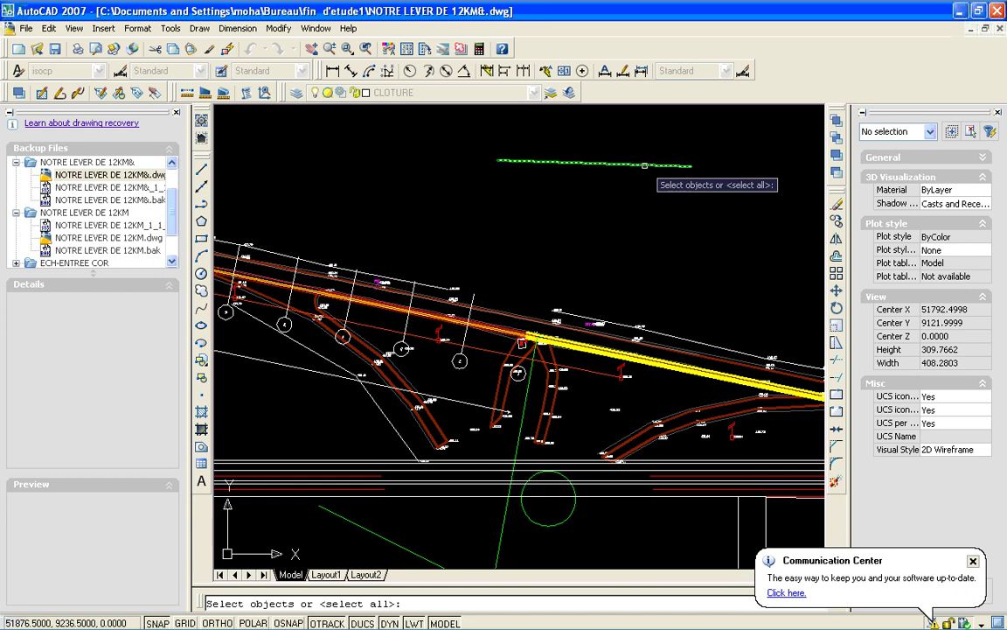
pyautogui.click(644, 164)
pyautogui.press('Return')
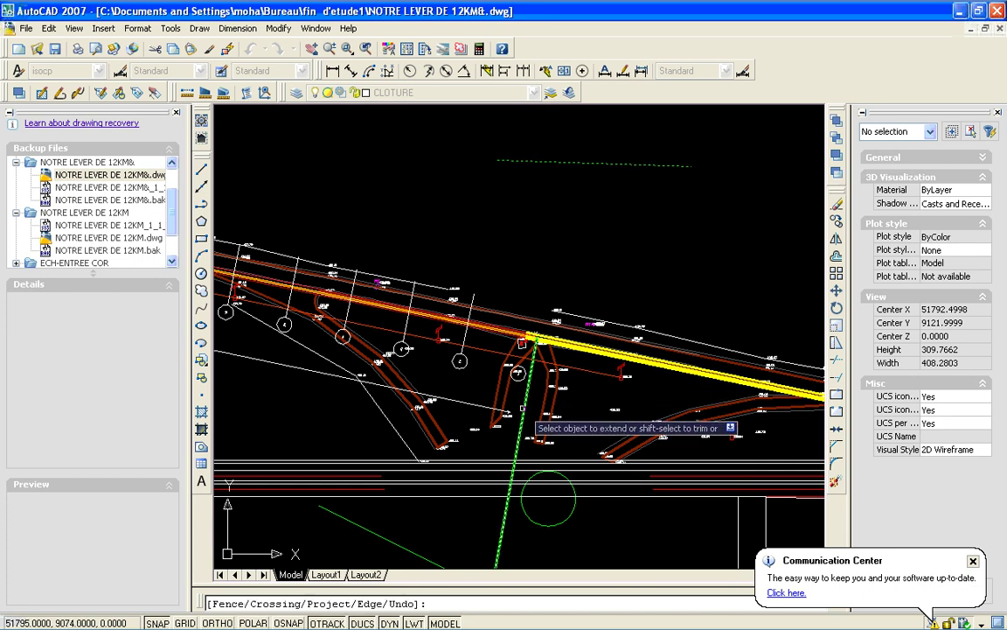
pyautogui.click(523, 407)
pyautogui.press('Return')
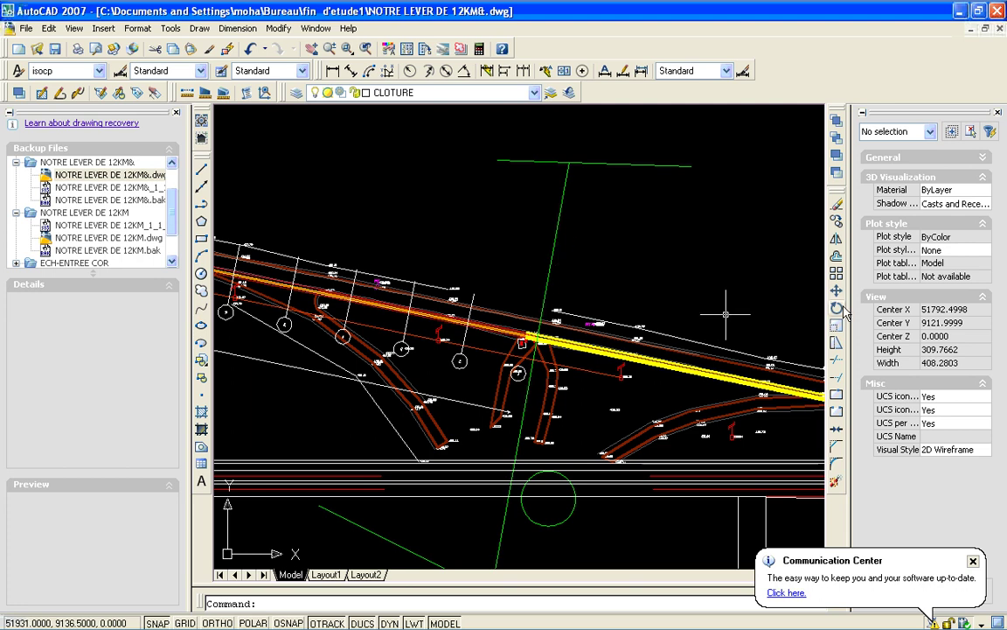
pyautogui.click(837, 257)
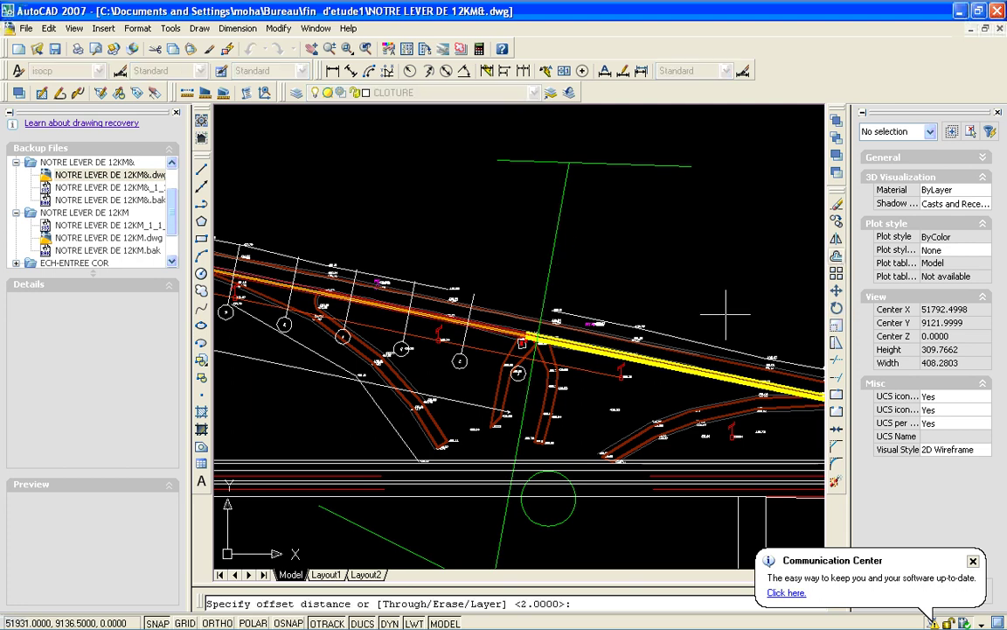
pyautogui.click(544, 287)
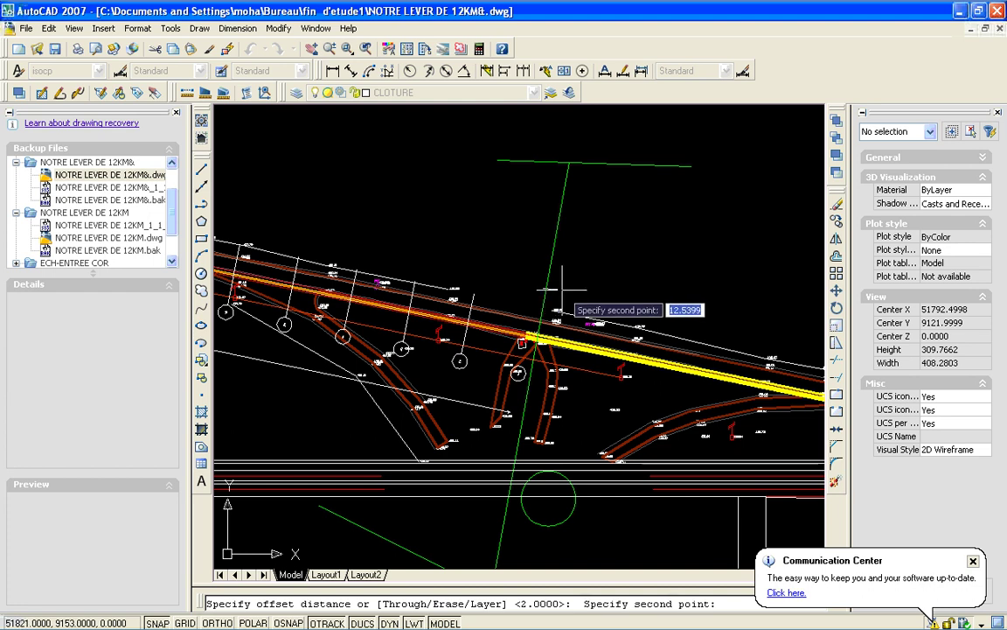
pyautogui.press('Escape')
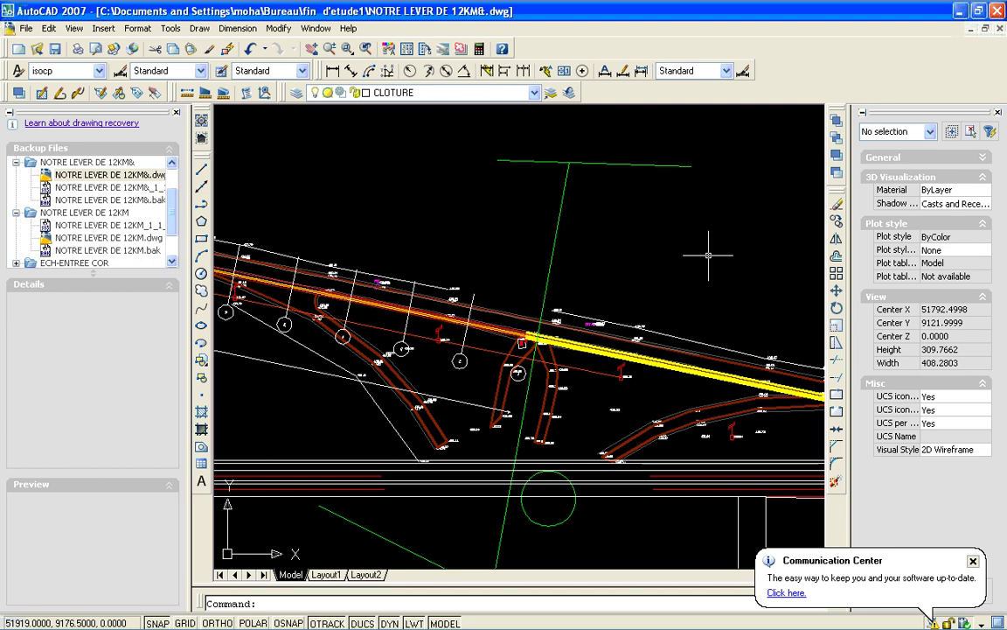
pyautogui.click(836, 259)
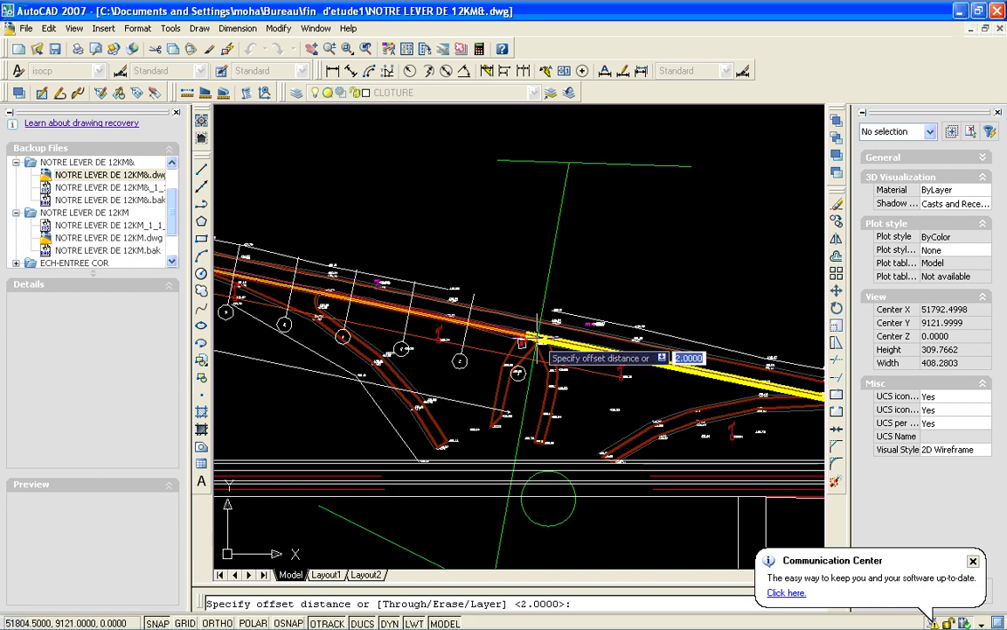
pyautogui.click(537, 338)
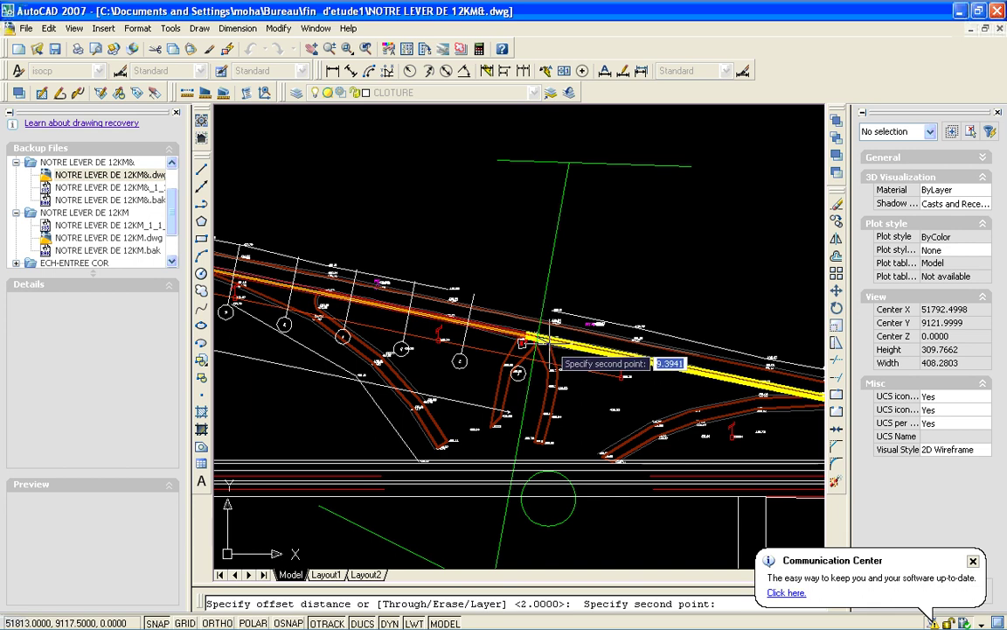
pyautogui.click(536, 340)
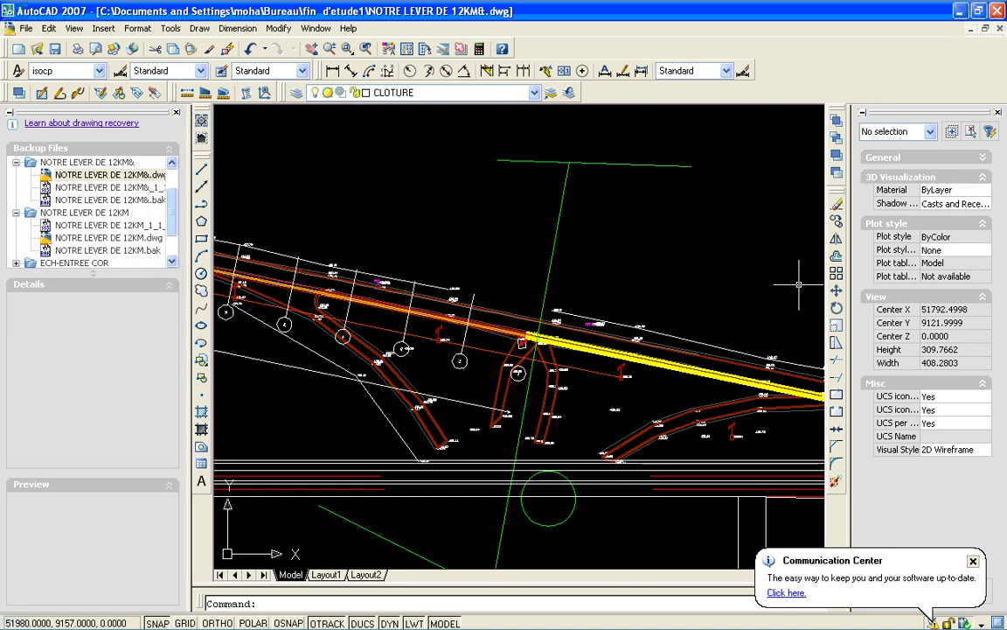
# - Offset the green axis line by 1 unit so it becomes a doubled line
pyautogui.click(835, 256)
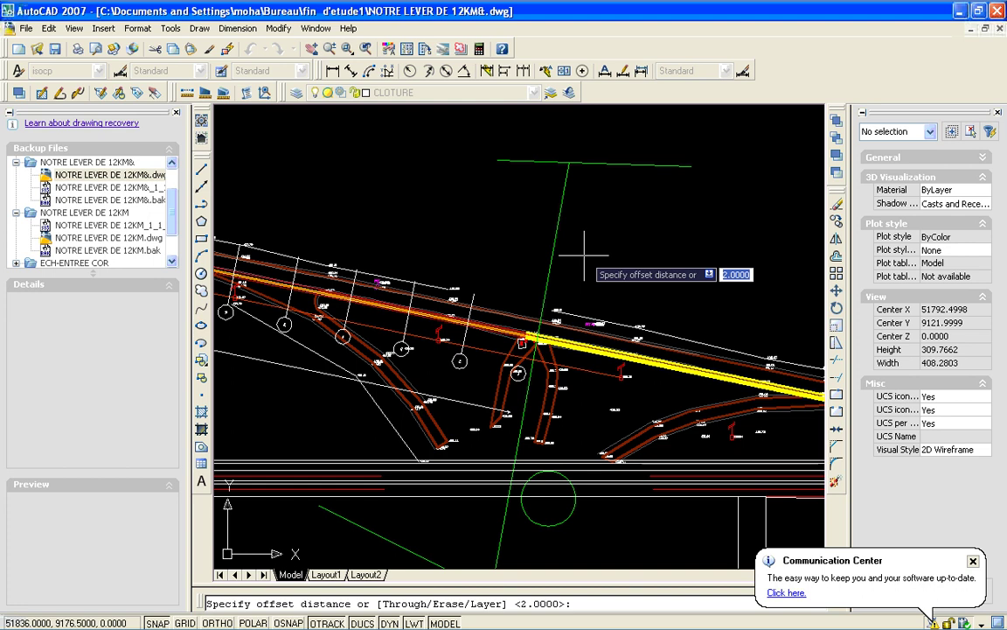
pyautogui.write('1')
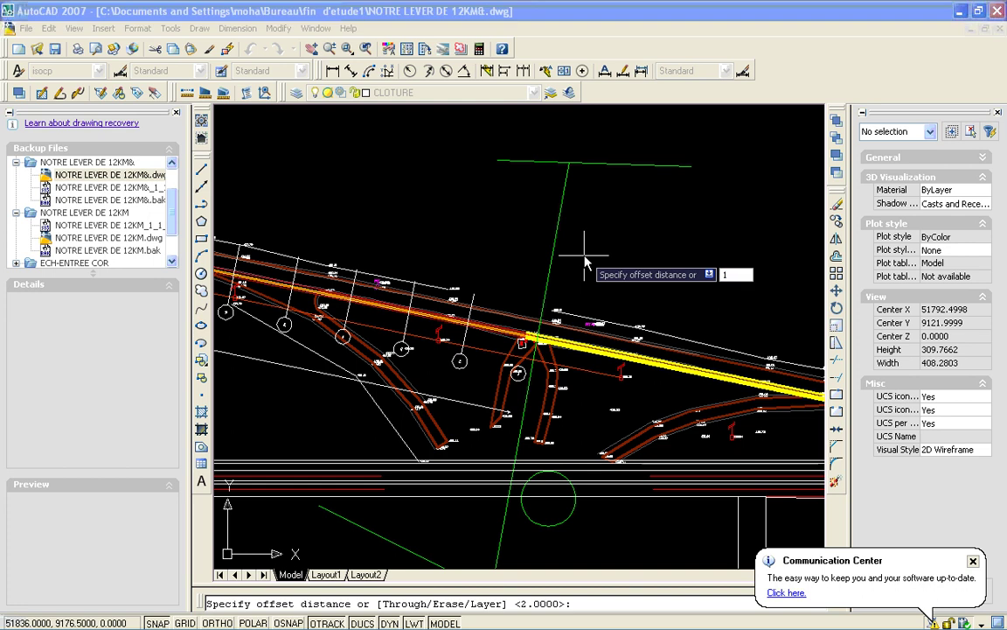
pyautogui.press('Return')
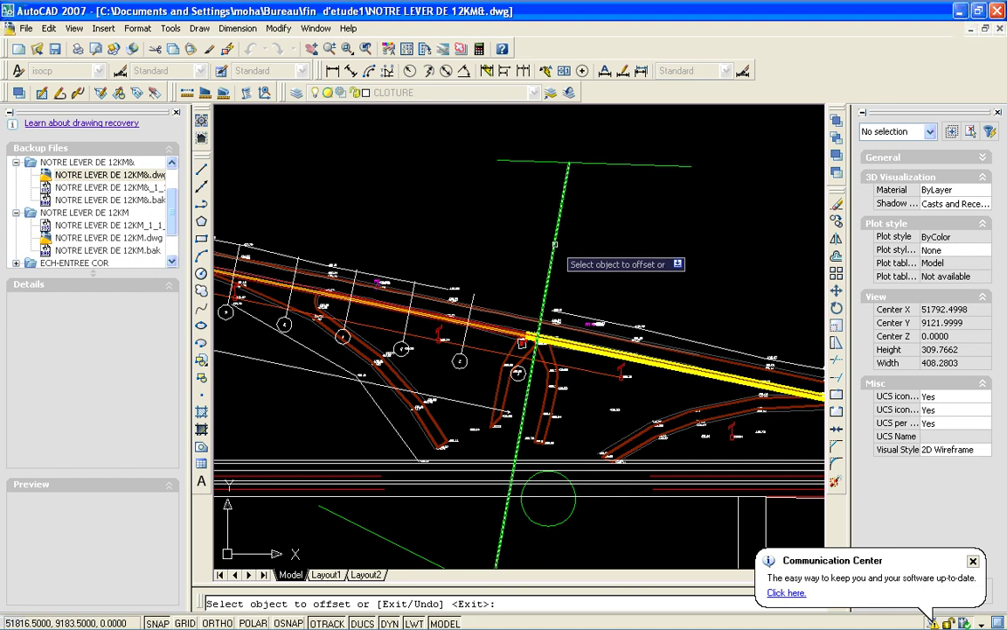
pyautogui.click(555, 244)
pyautogui.click(565, 252)
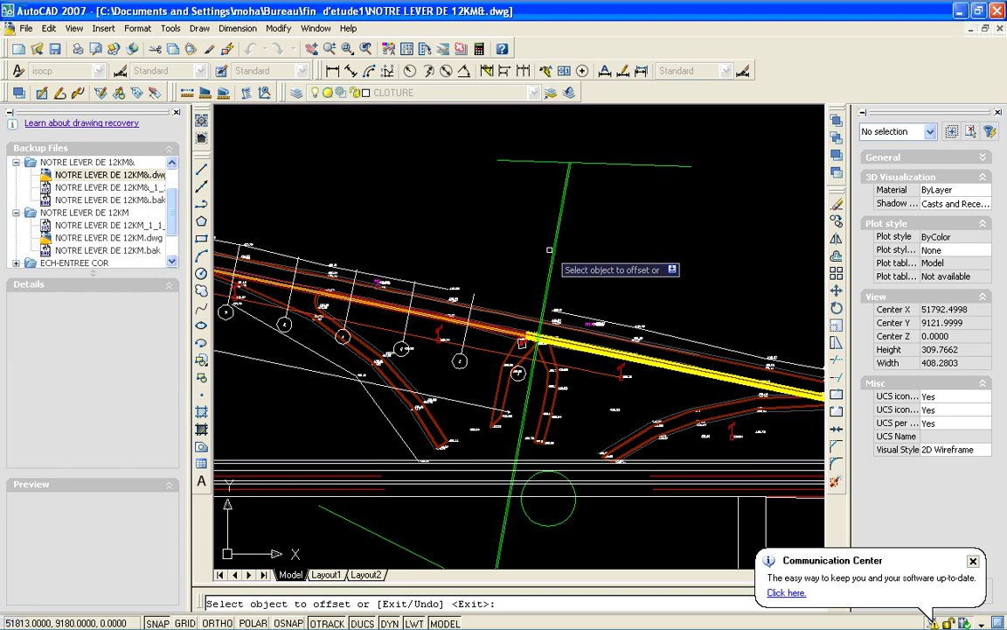
pyautogui.click(551, 250)
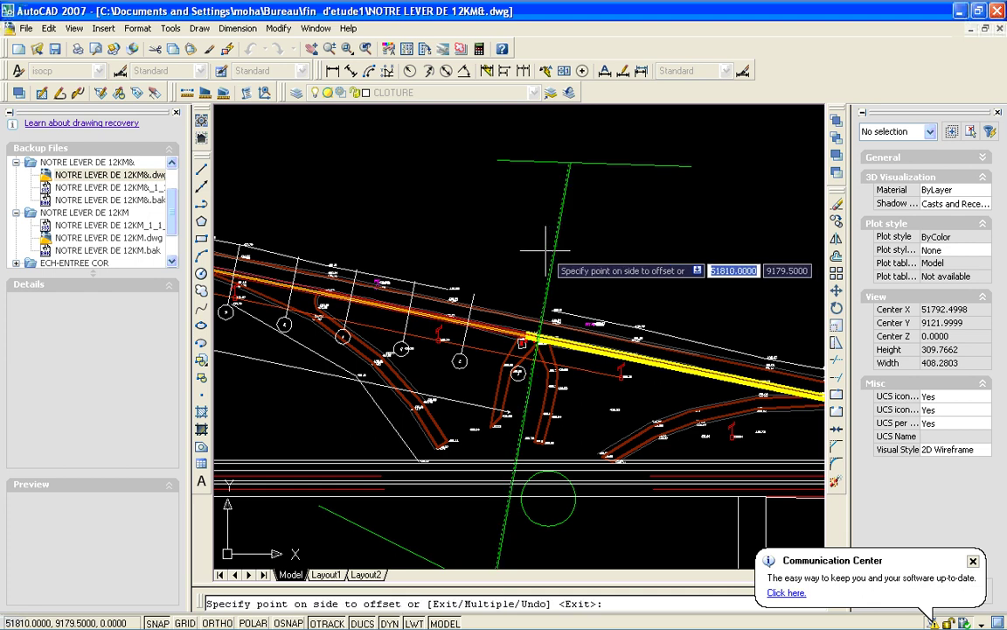
pyautogui.click(549, 255)
pyautogui.press('Return')
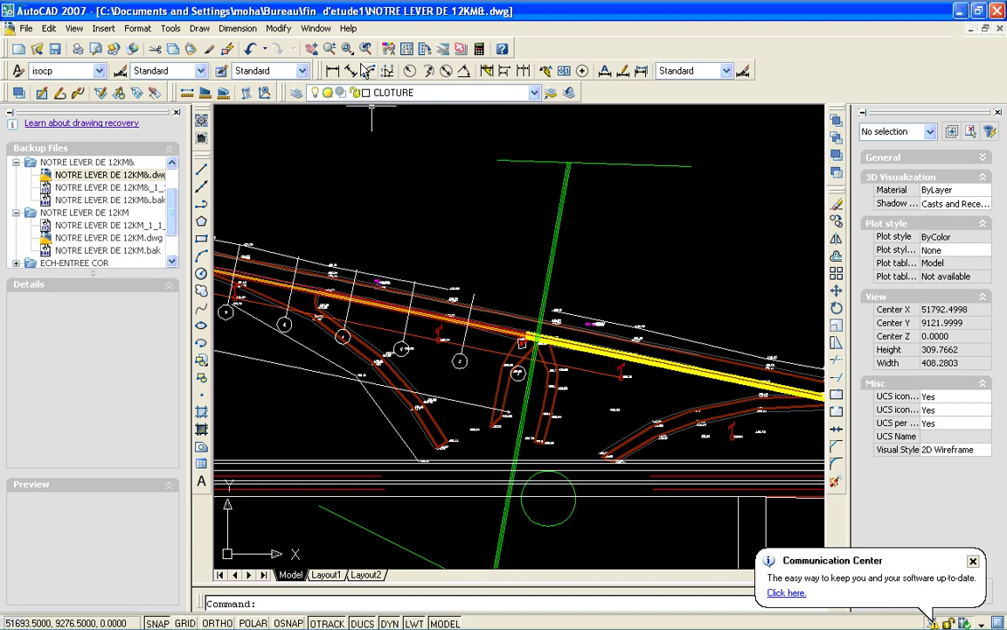
pyautogui.click(348, 50)
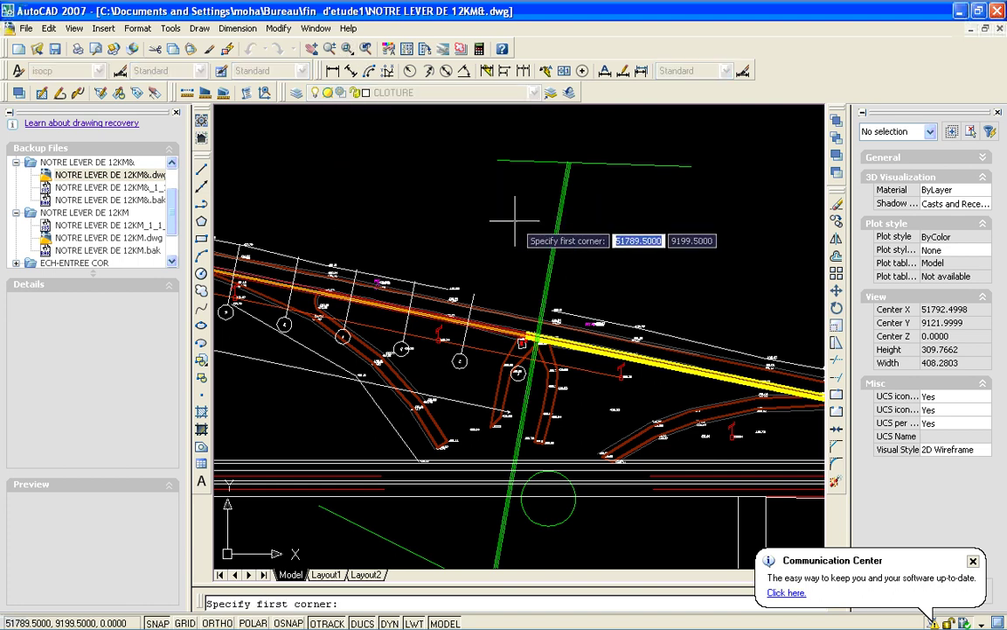
pyautogui.click(478, 278)
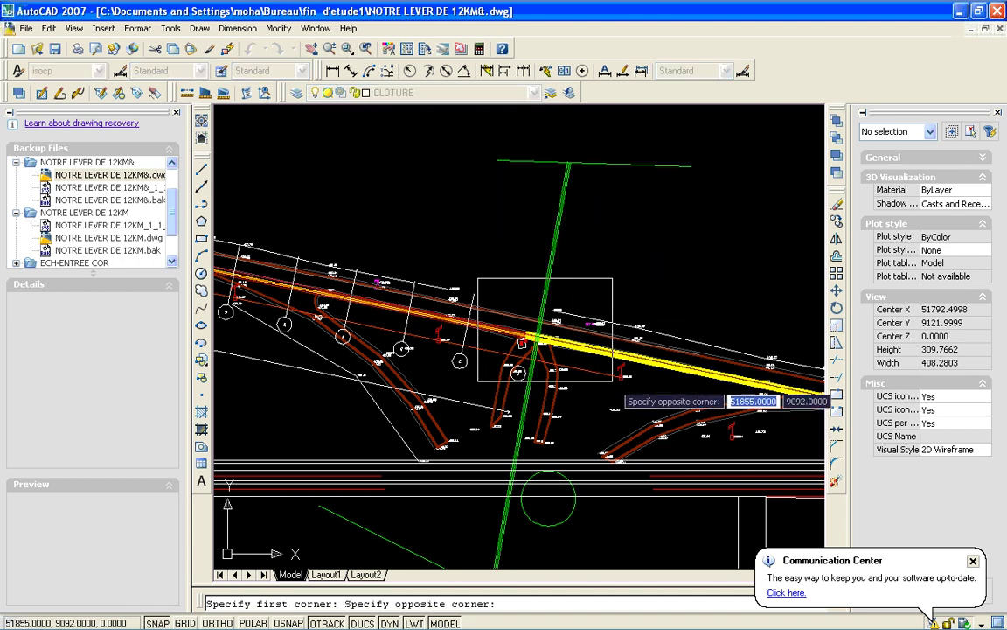
pyautogui.click(621, 394)
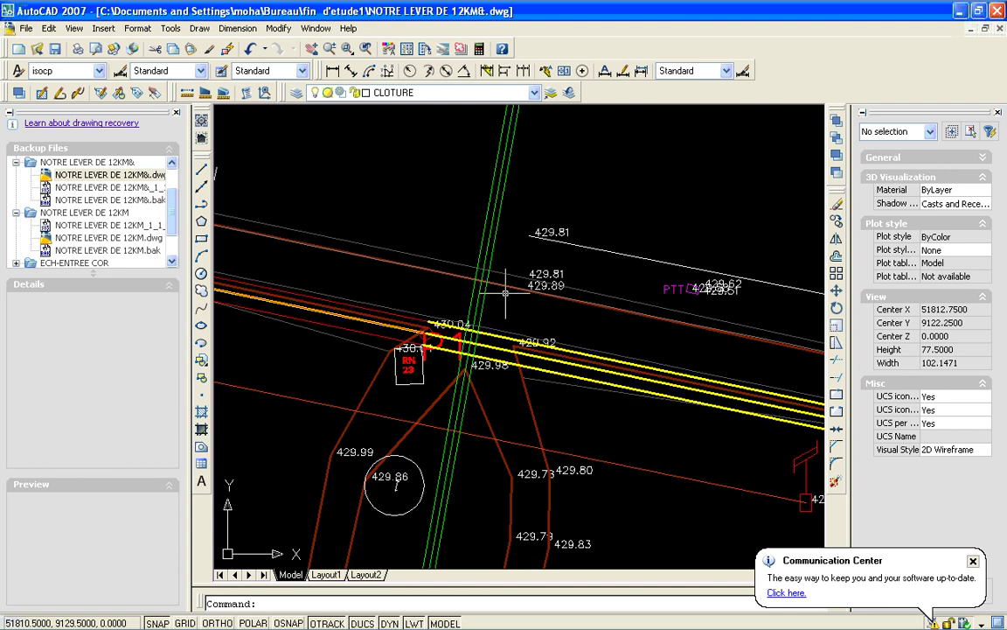
pyautogui.click(484, 336)
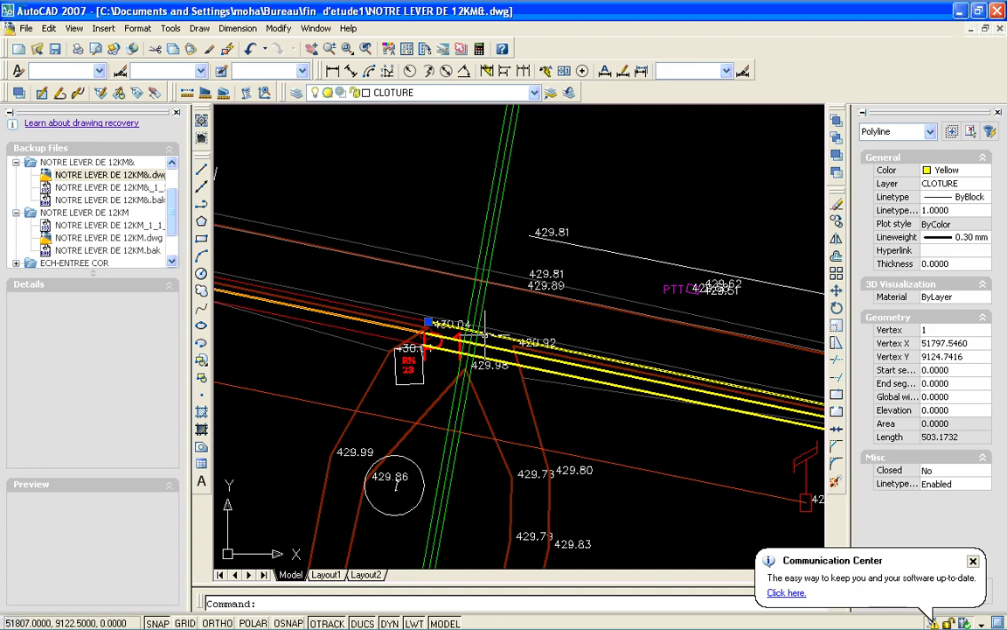
pyautogui.press('Escape')
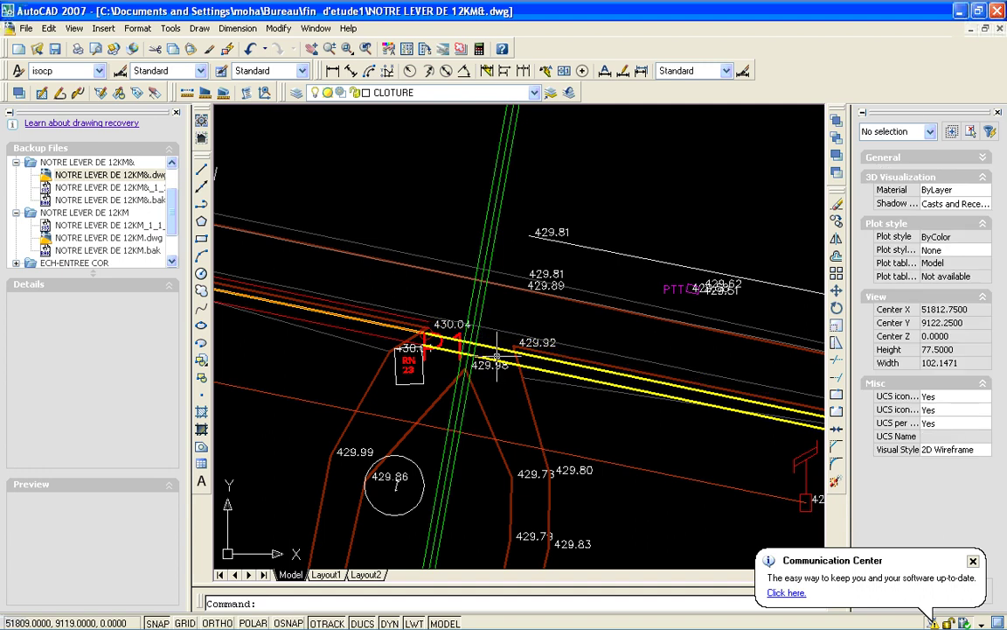
pyautogui.click(503, 359)
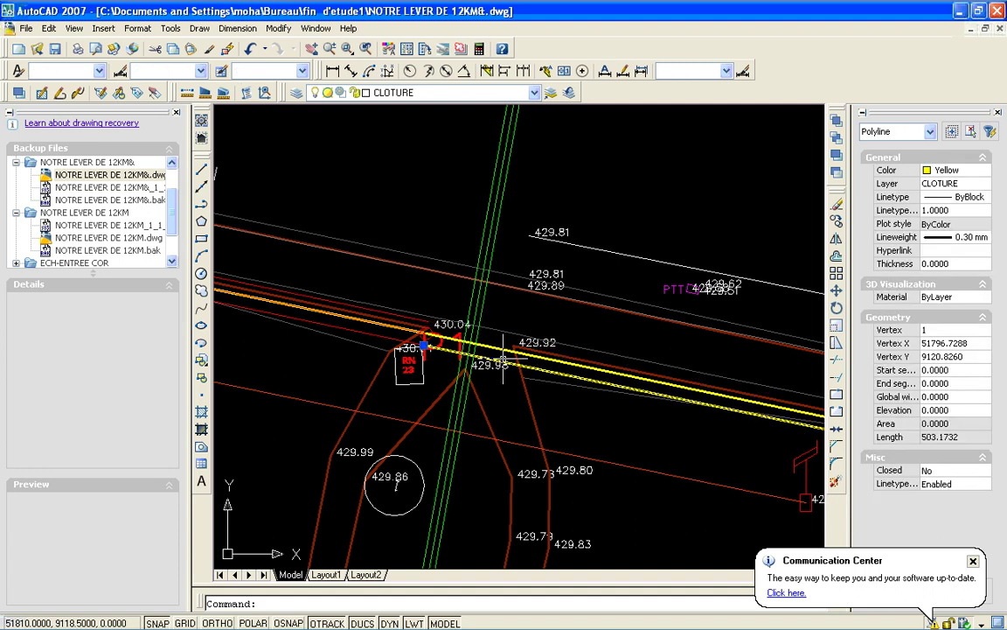
pyautogui.press('Escape')
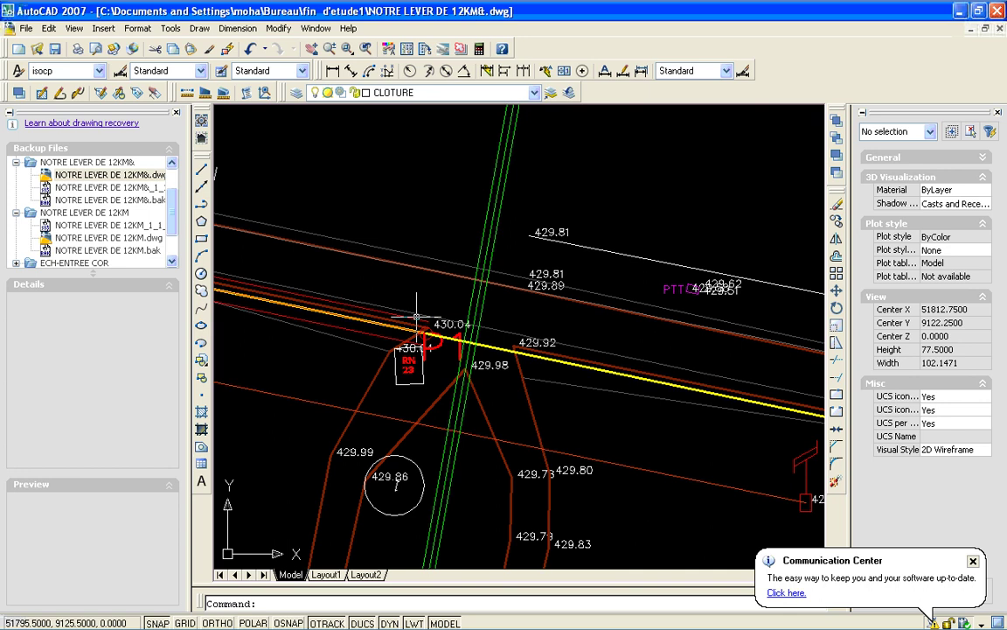
pyautogui.click(416, 317)
pyautogui.press('Escape')
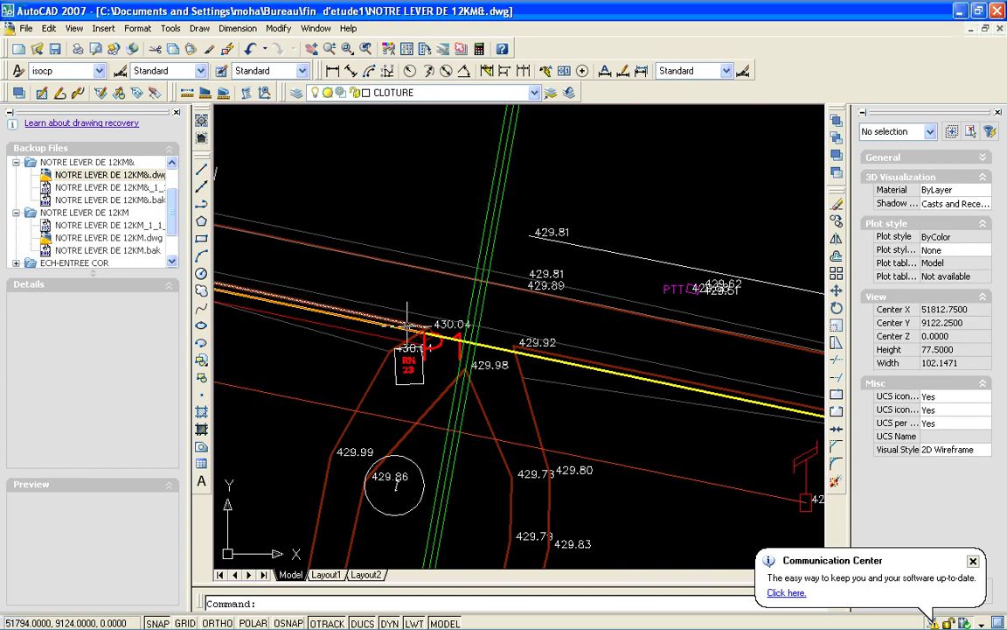
pyautogui.click(389, 337)
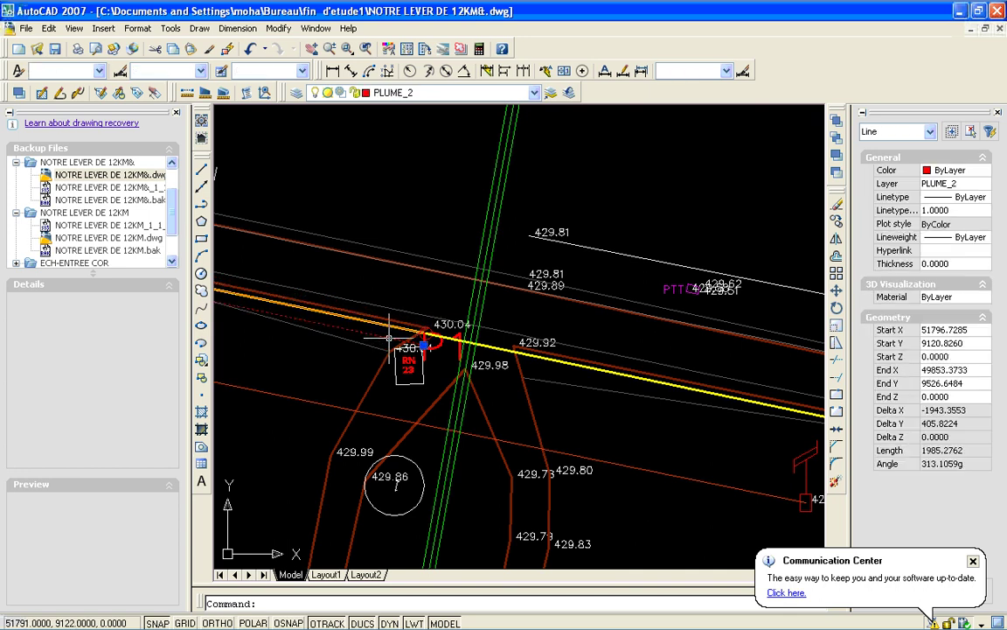
pyautogui.press('Escape')
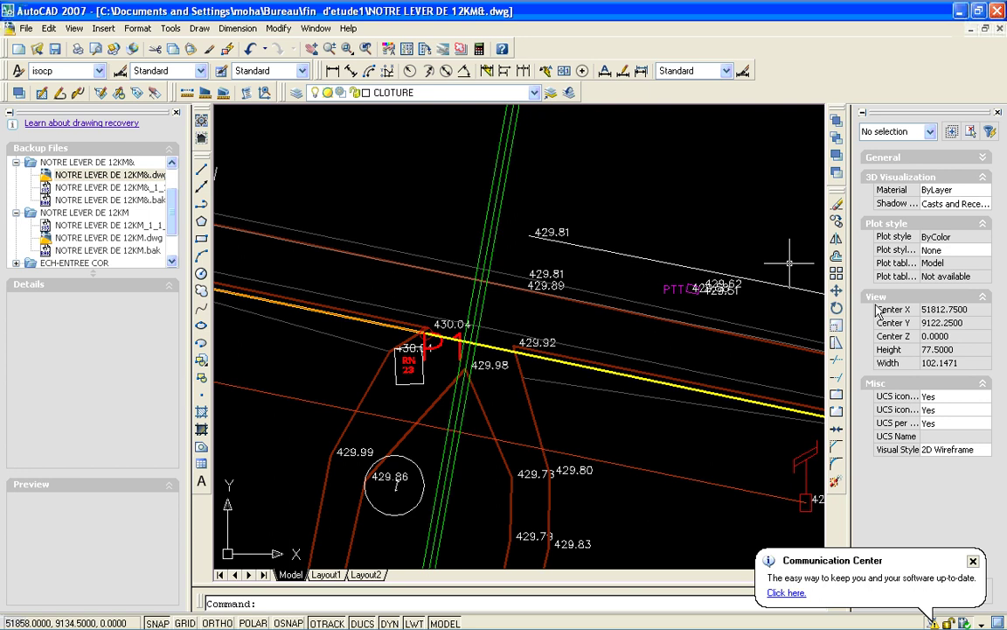
# - Offset the yellow road line and the red line near 430.04 by 1.0000
pyautogui.click(837, 256)
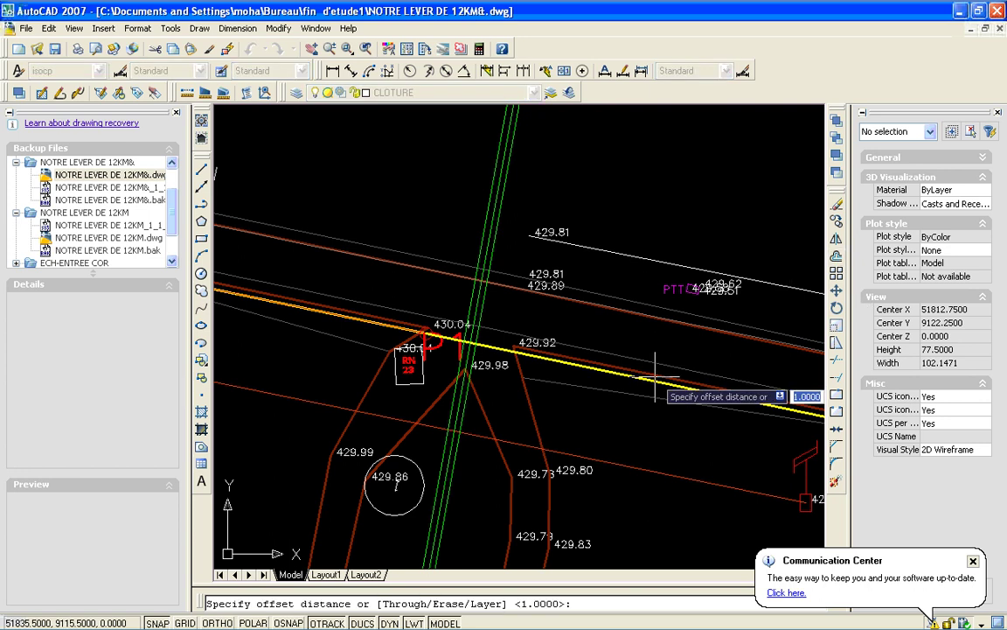
pyautogui.write('1')
pyautogui.press('Return')
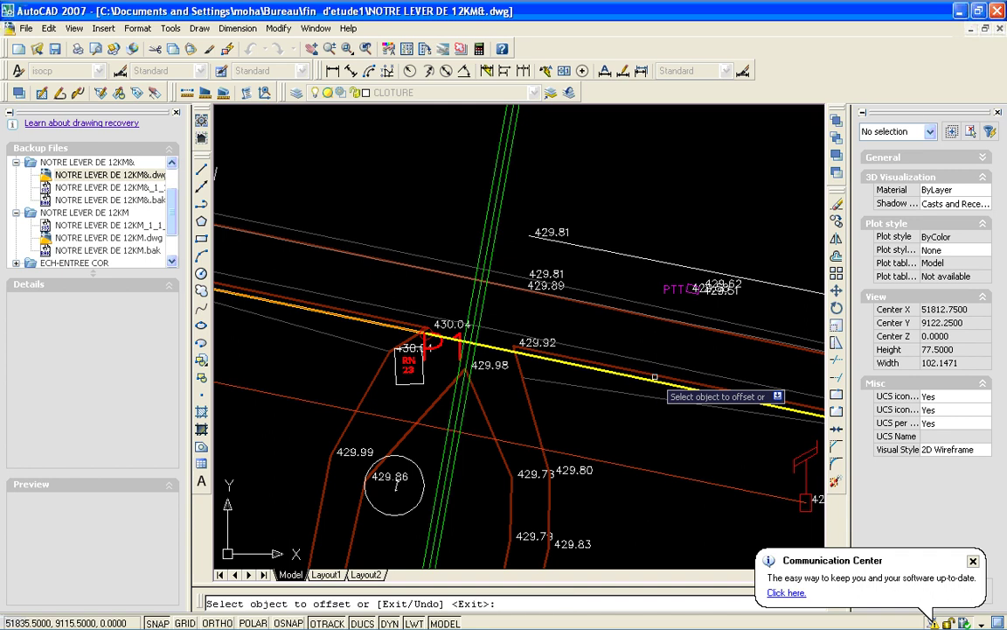
pyautogui.click(491, 345)
pyautogui.click(500, 342)
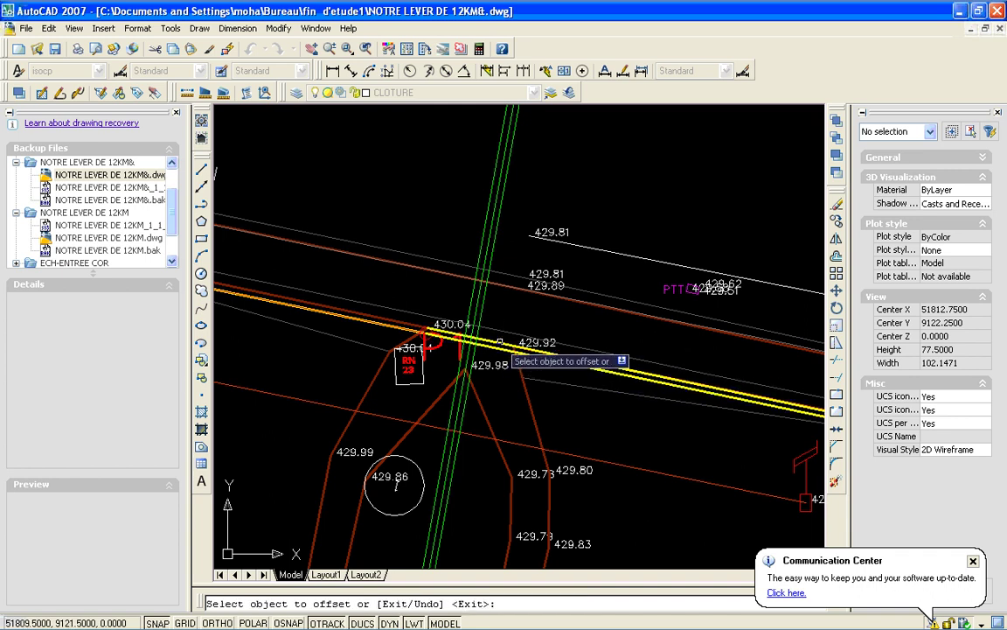
pyautogui.click(497, 342)
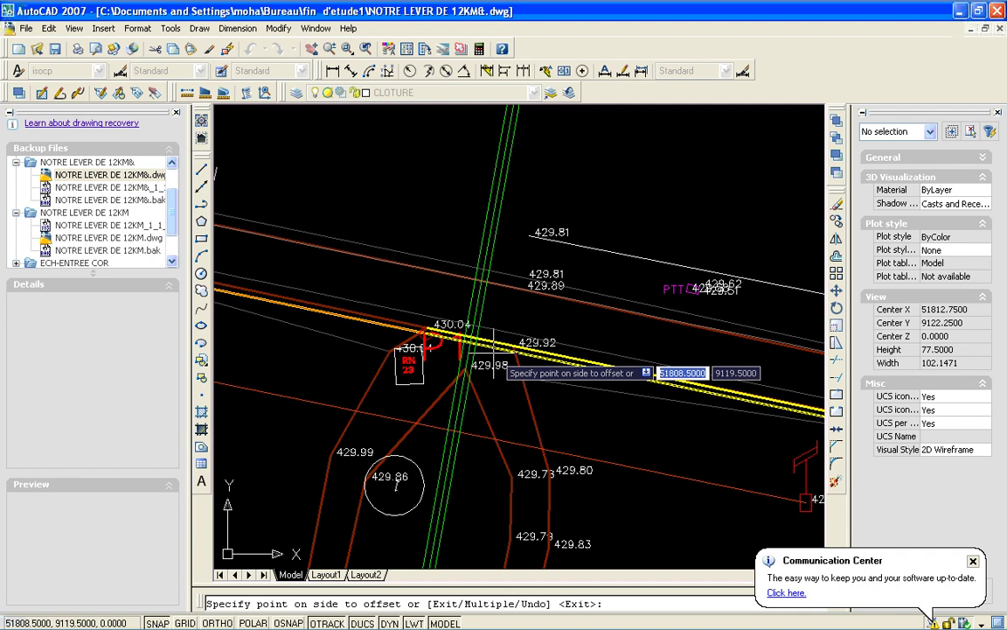
pyautogui.click(494, 357)
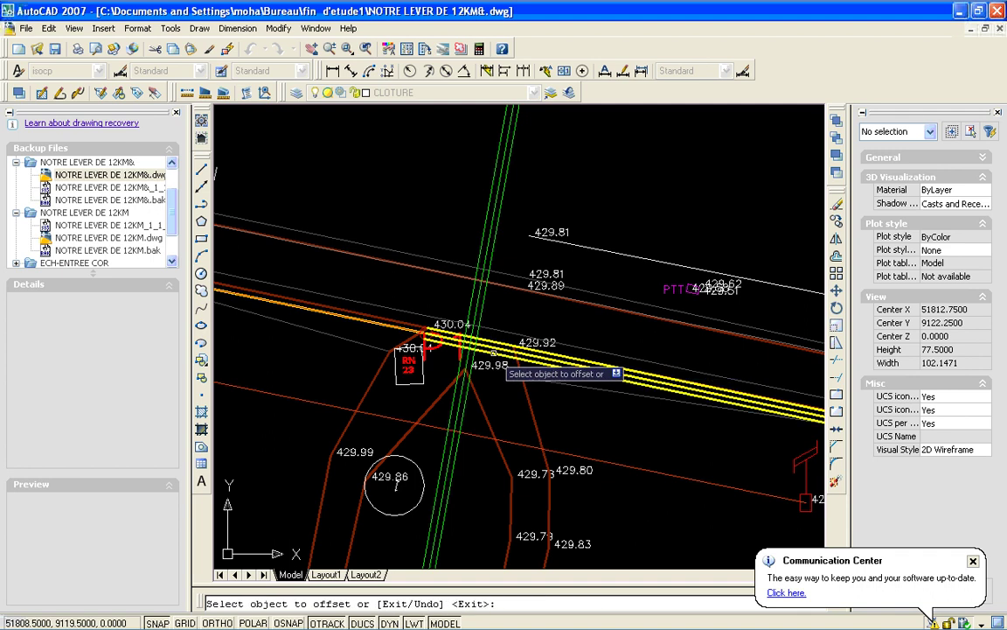
pyautogui.click(407, 327)
pyautogui.click(411, 321)
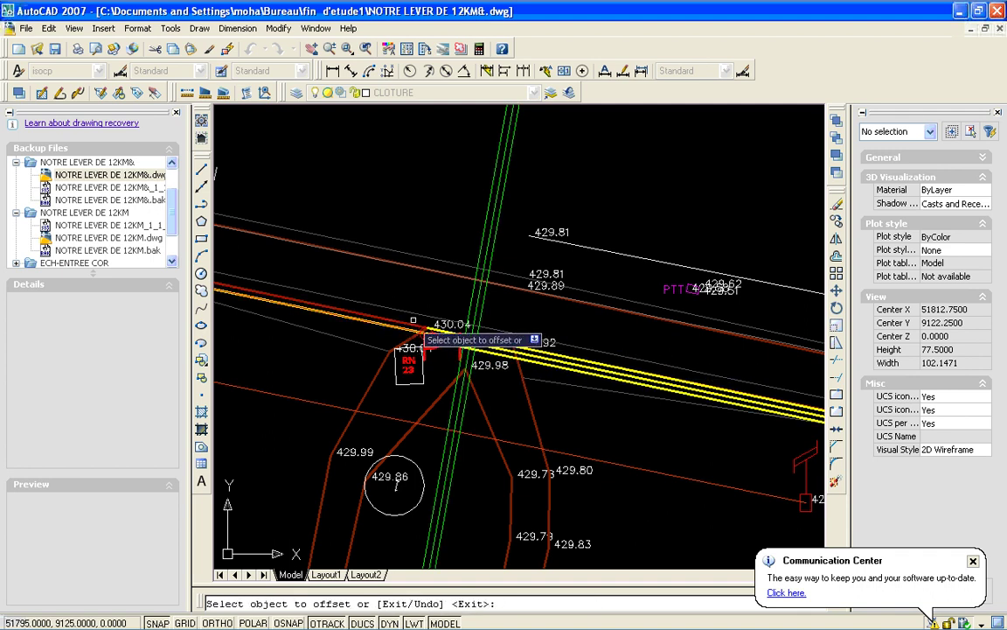
pyautogui.click(398, 333)
pyautogui.click(398, 334)
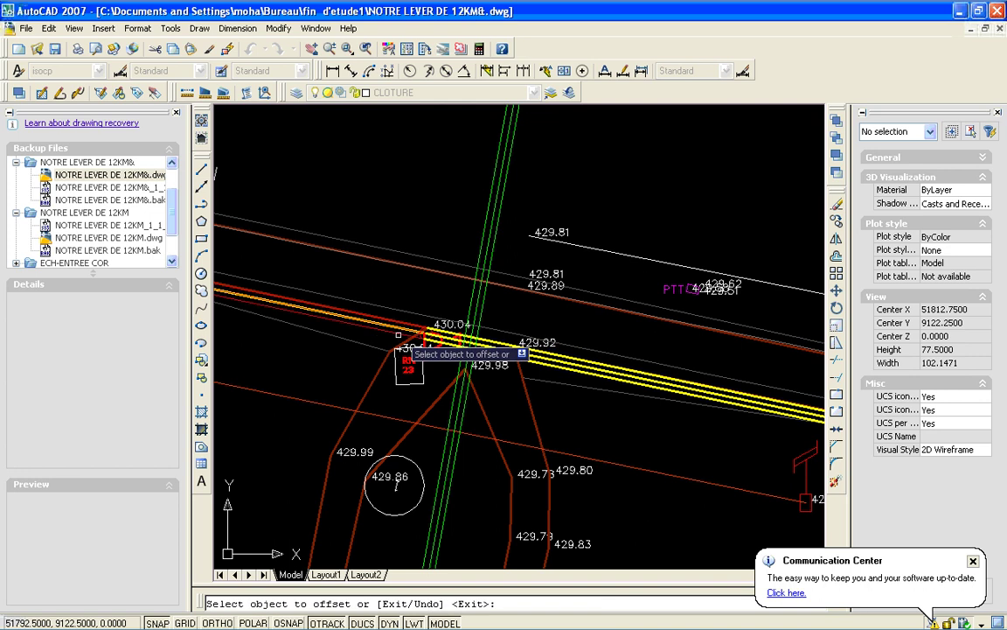
pyautogui.press('Return')
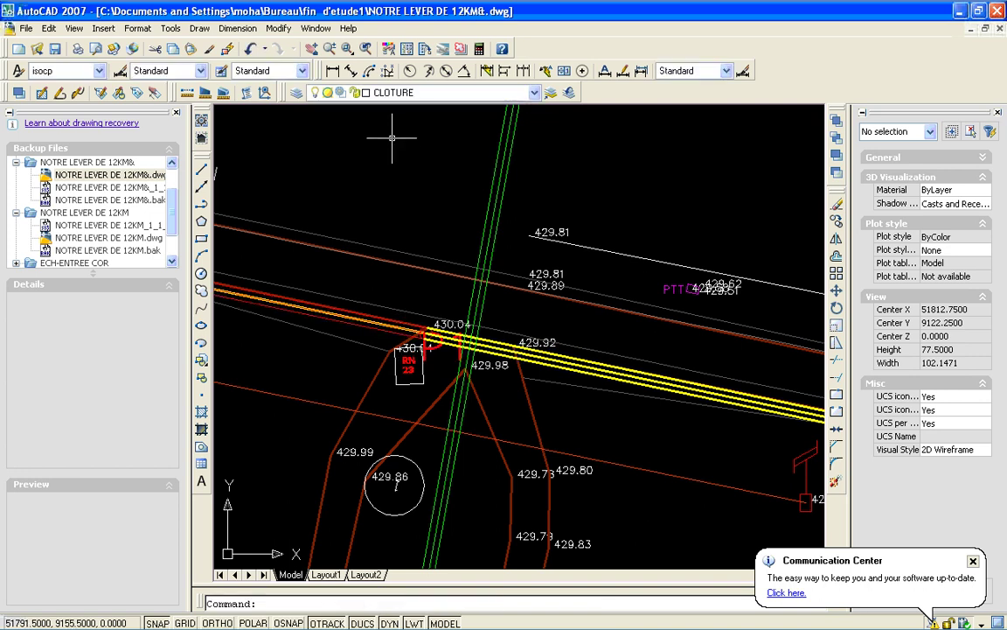
# - Zoom out from the junction until the interchange loops appear right of the offset lines
pyautogui.click(306, 51)
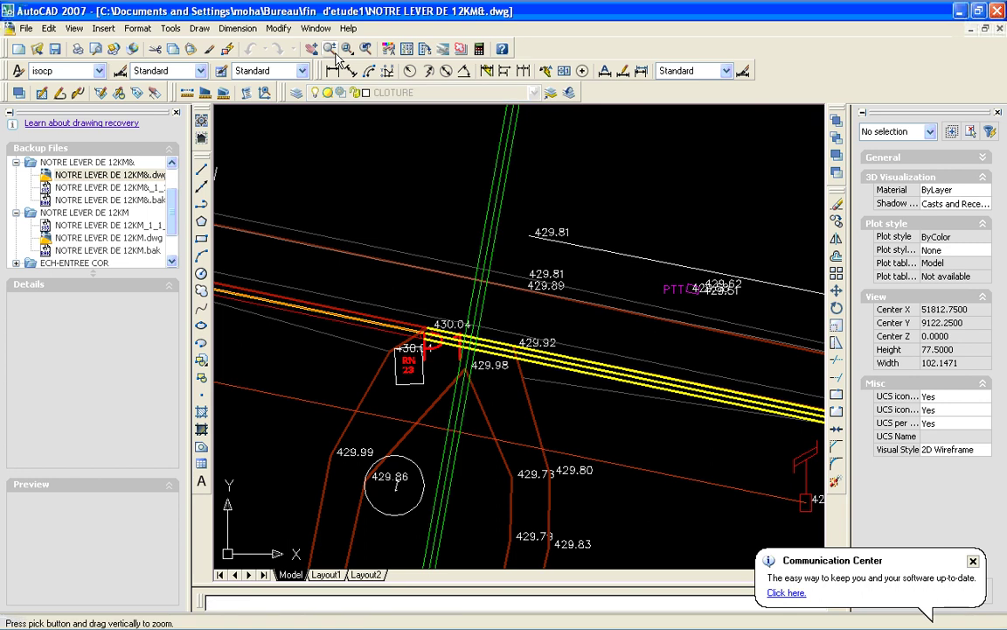
pyautogui.moveTo(673, 210)
pyautogui.mouseDown()
pyautogui.moveTo(717, 244)
pyautogui.moveTo(472, 366)
pyautogui.mouseUp()
pyautogui.moveTo(612, 255); pyautogui.dragTo(569, 366)
pyautogui.moveTo(536, 309); pyautogui.dragTo(505, 339)
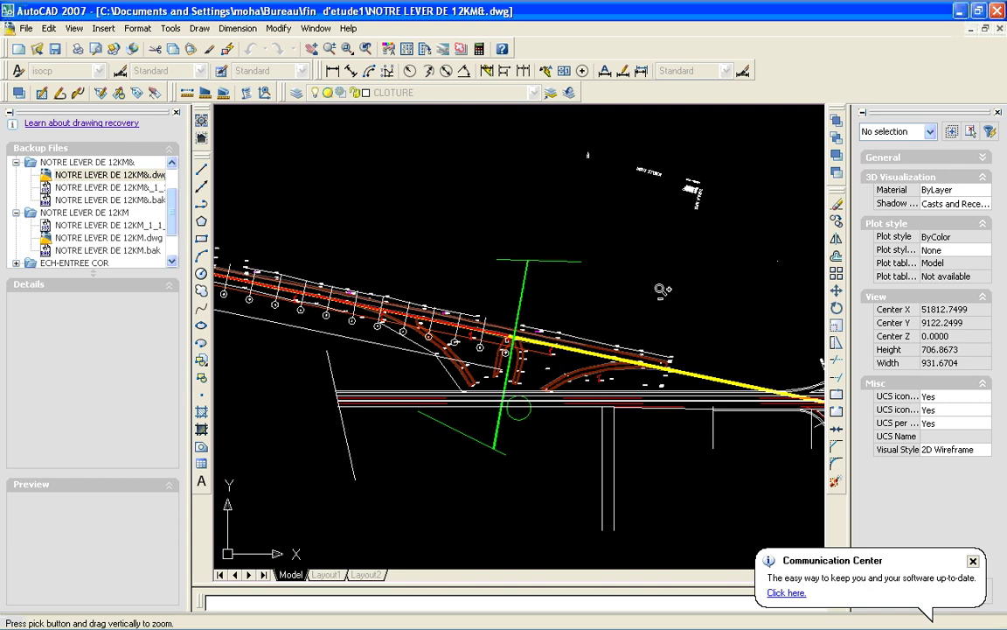
pyautogui.moveTo(597, 263); pyautogui.dragTo(493, 373)
pyautogui.moveTo(590, 282); pyautogui.dragTo(550, 416)
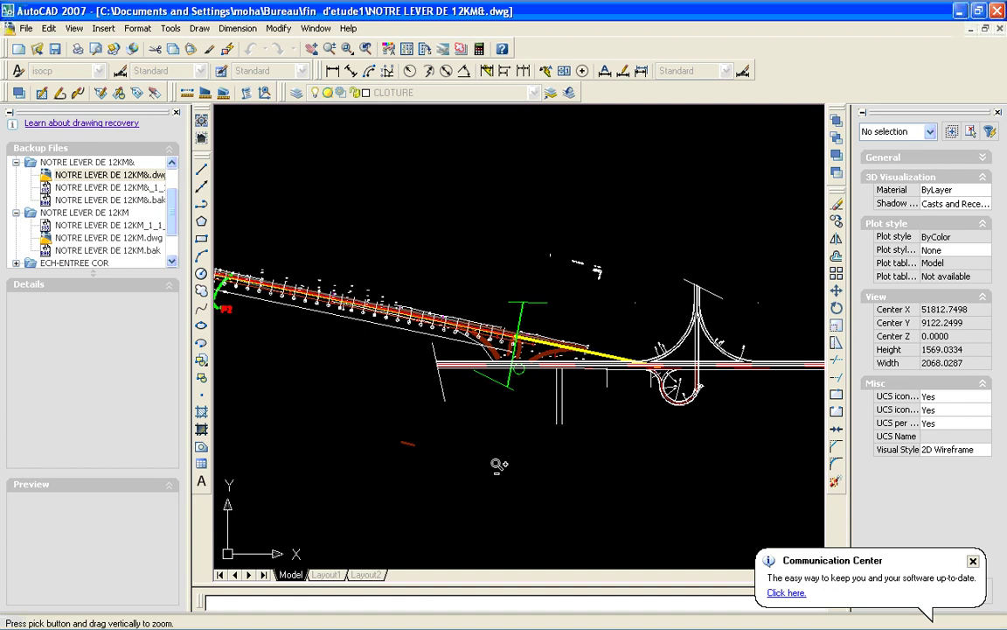
pyautogui.moveTo(496, 464)
pyautogui.mouseDown()
pyautogui.moveTo(606, 395)
pyautogui.moveTo(604, 373)
pyautogui.moveTo(548, 390)
pyautogui.moveTo(580, 303)
pyautogui.moveTo(457, 421)
pyautogui.moveTo(428, 466)
pyautogui.moveTo(519, 349)
pyautogui.mouseUp()
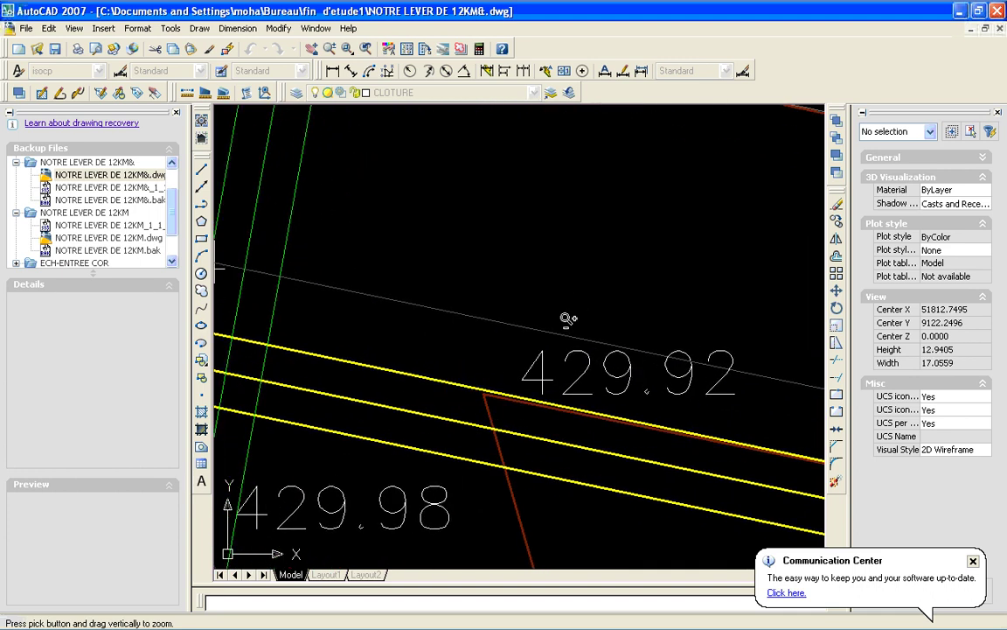
pyautogui.moveTo(647, 261)
pyautogui.mouseDown()
pyautogui.moveTo(710, 216)
pyautogui.moveTo(600, 307)
pyautogui.moveTo(697, 220)
pyautogui.moveTo(629, 270)
pyautogui.moveTo(431, 480)
pyautogui.mouseUp()
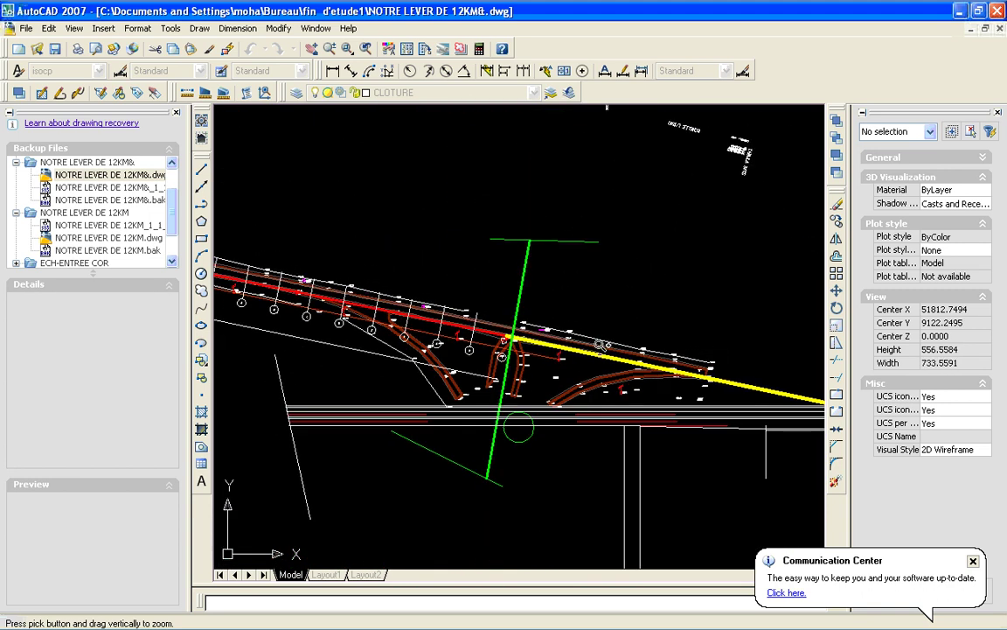
pyautogui.moveTo(542, 311); pyautogui.dragTo(397, 433)
pyautogui.moveTo(493, 356)
pyautogui.mouseDown()
pyautogui.moveTo(413, 426)
pyautogui.moveTo(653, 298)
pyautogui.moveTo(533, 396)
pyautogui.mouseUp()
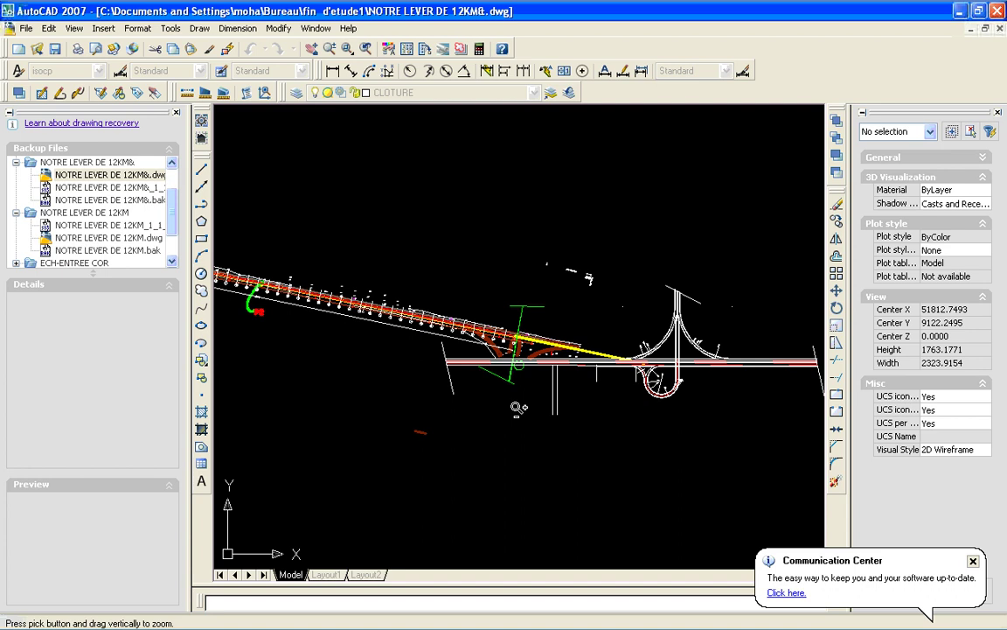
pyautogui.press('Escape')
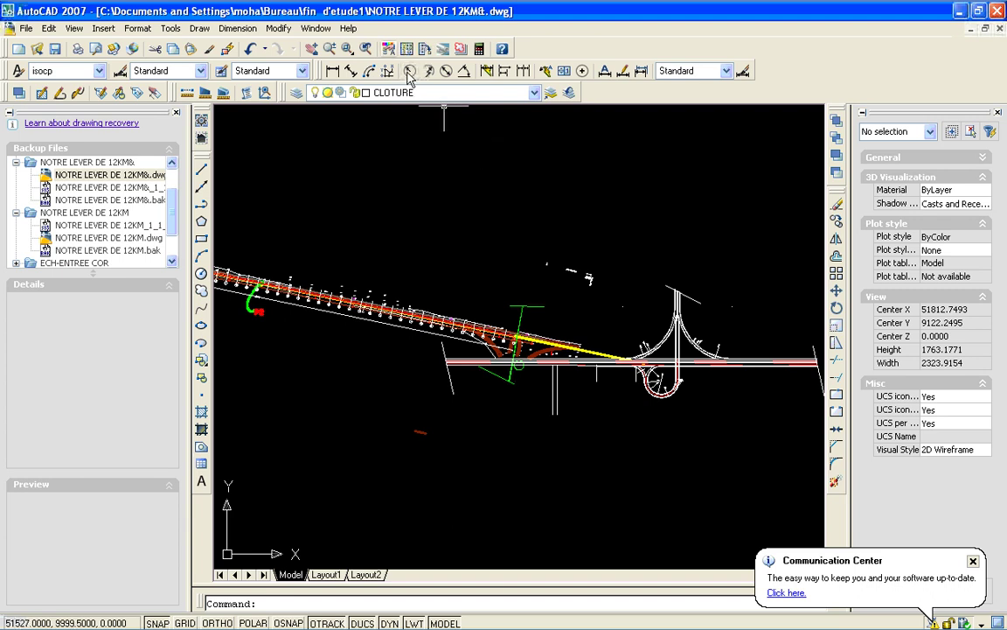
# - Return to the RN 23 junction view, remove the two extra green lines, and run DI
pyautogui.click(366, 49)
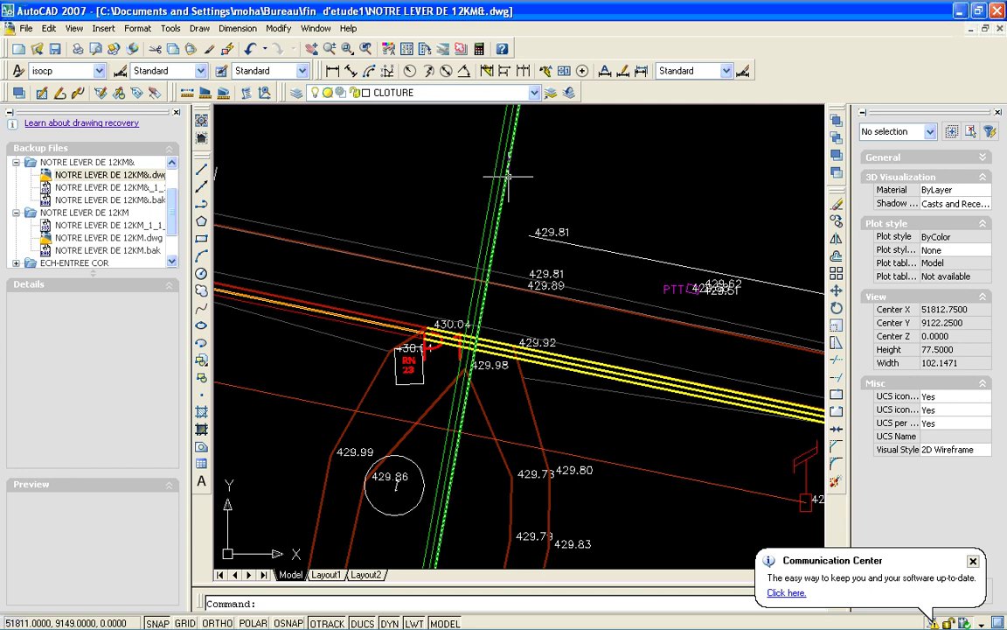
pyautogui.click(508, 176)
pyautogui.press('Escape')
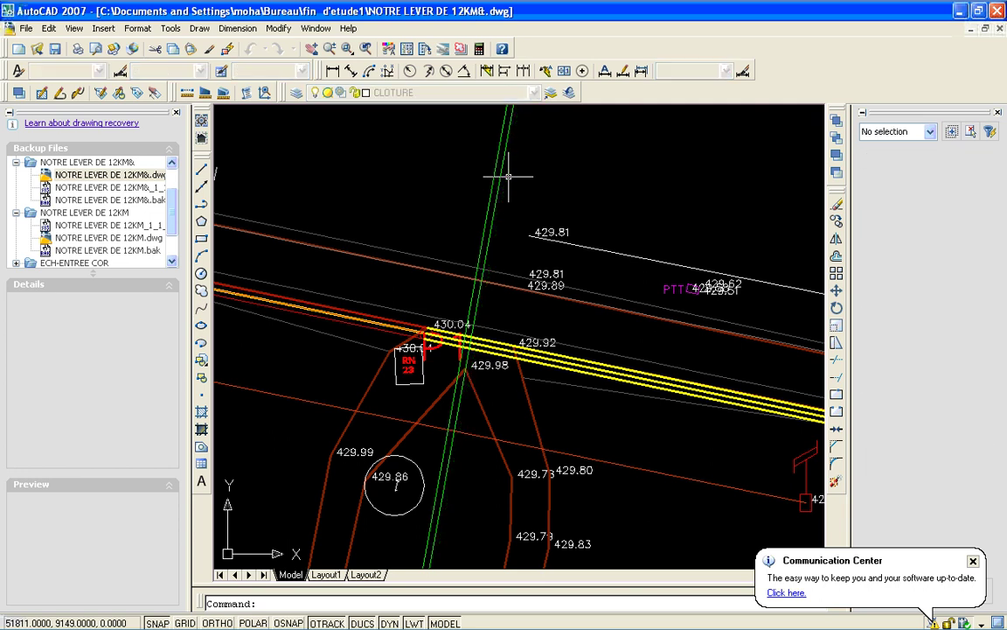
pyautogui.click(494, 176)
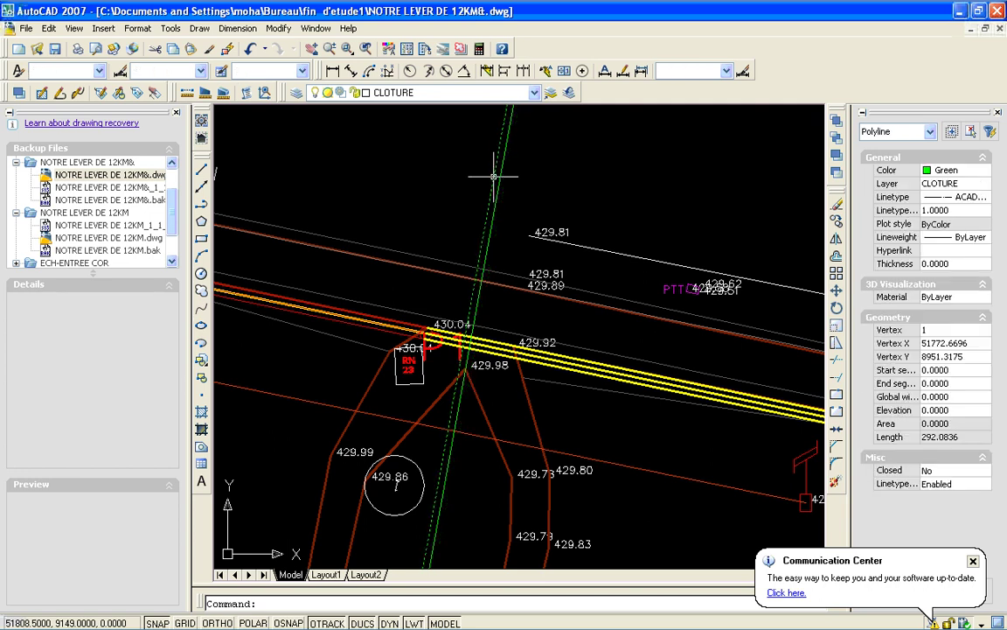
pyautogui.press('Escape')
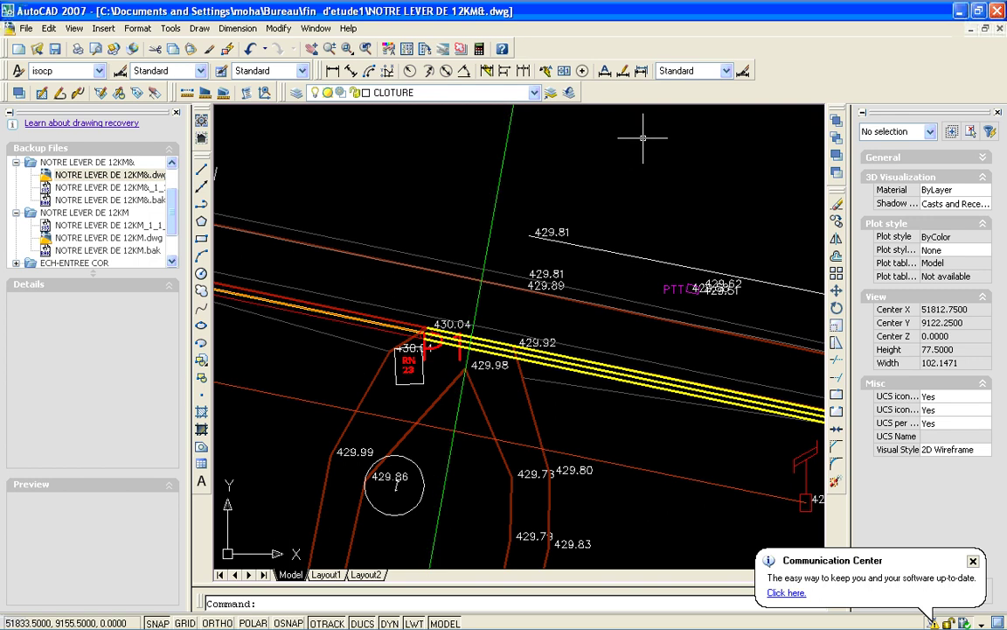
pyautogui.write('di')
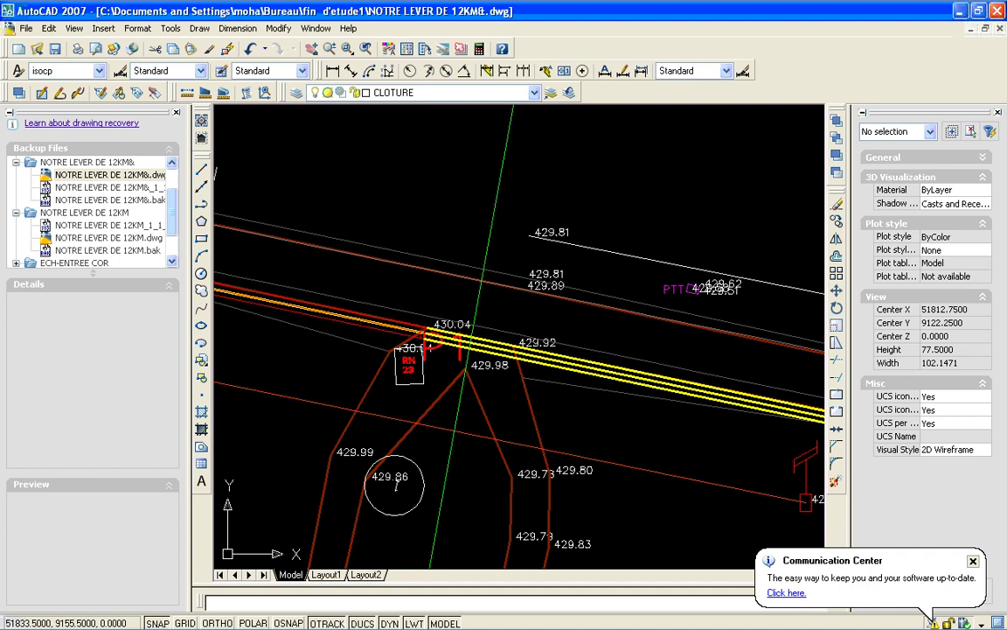
pyautogui.press('Return')
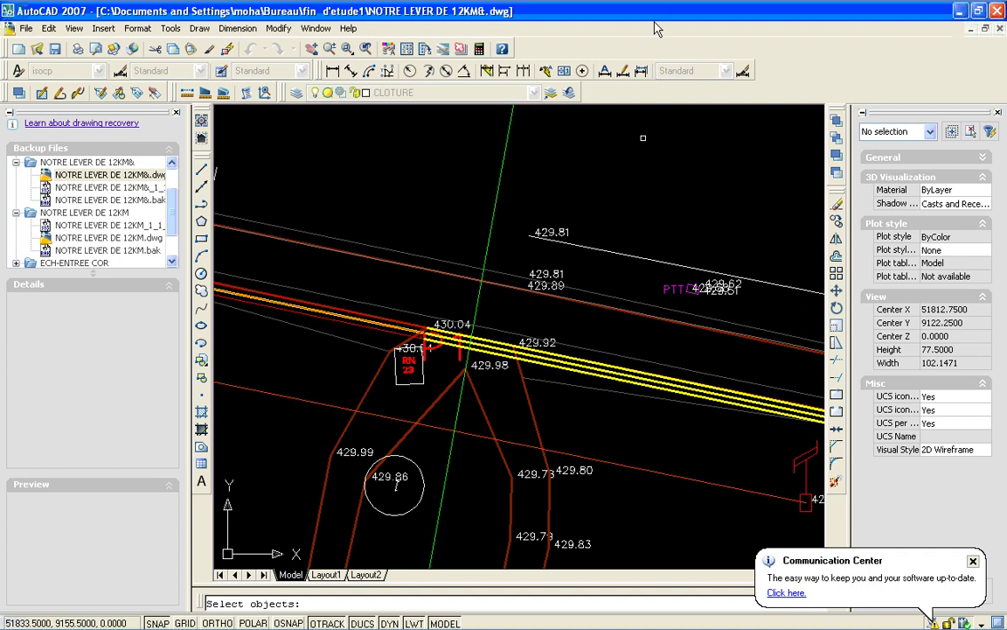
# - Zoom out and pan right to bring the interchange loop ramp and crossing road into view
pyautogui.click(333, 49)
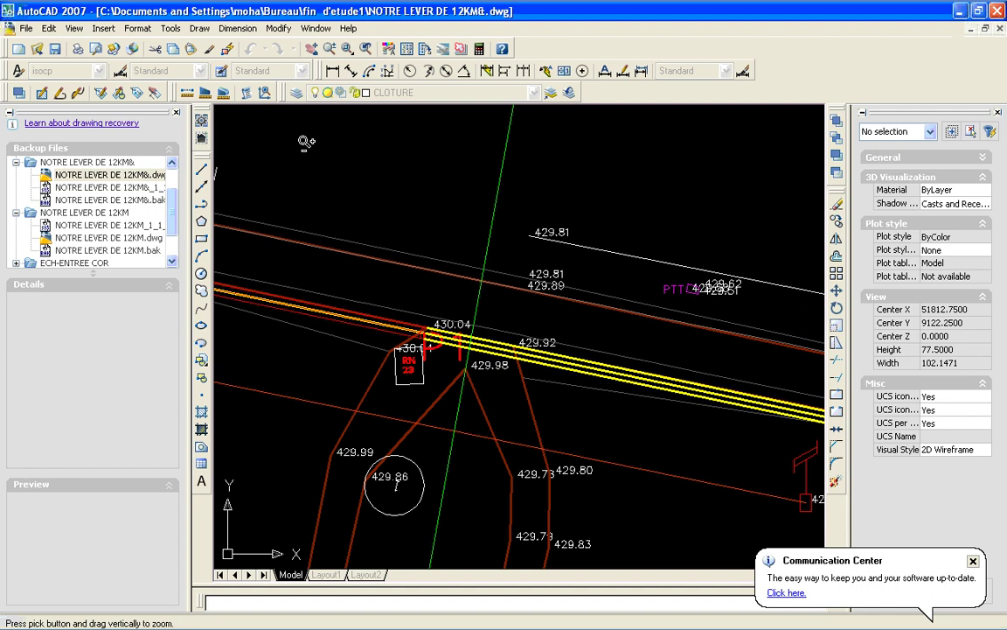
pyautogui.moveTo(304, 142); pyautogui.dragTo(437, 421)
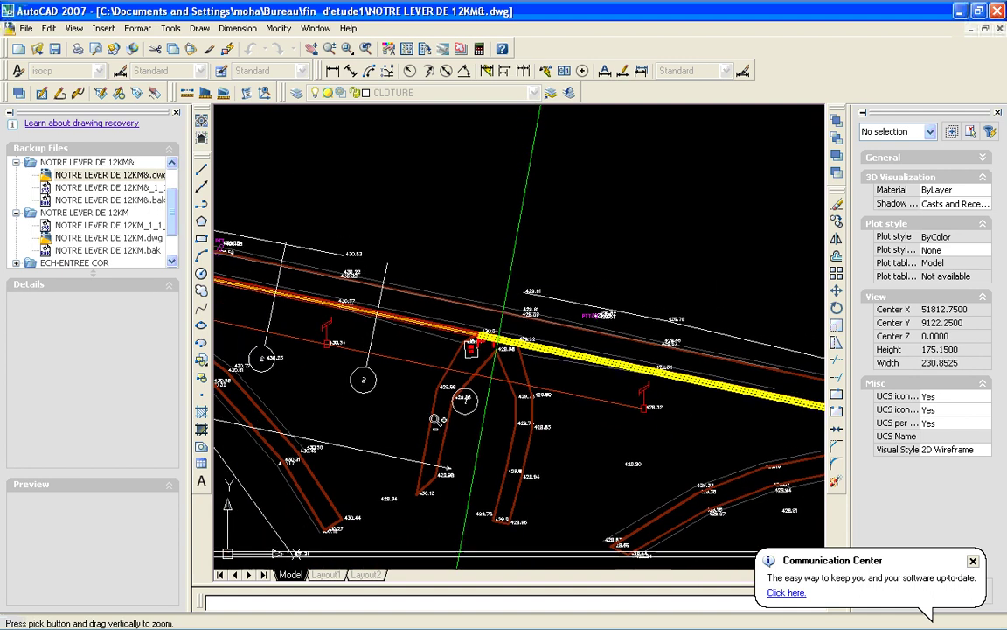
pyautogui.moveTo(493, 278); pyautogui.dragTo(495, 266)
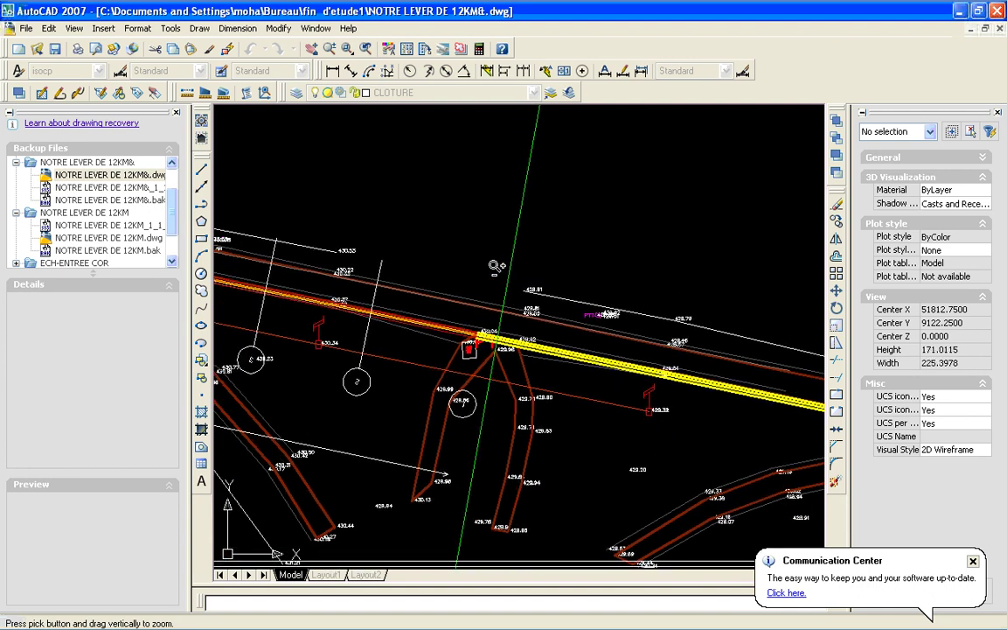
pyautogui.moveTo(493, 124)
pyautogui.mouseDown()
pyautogui.moveTo(548, 627)
pyautogui.moveTo(558, 627)
pyautogui.mouseUp()
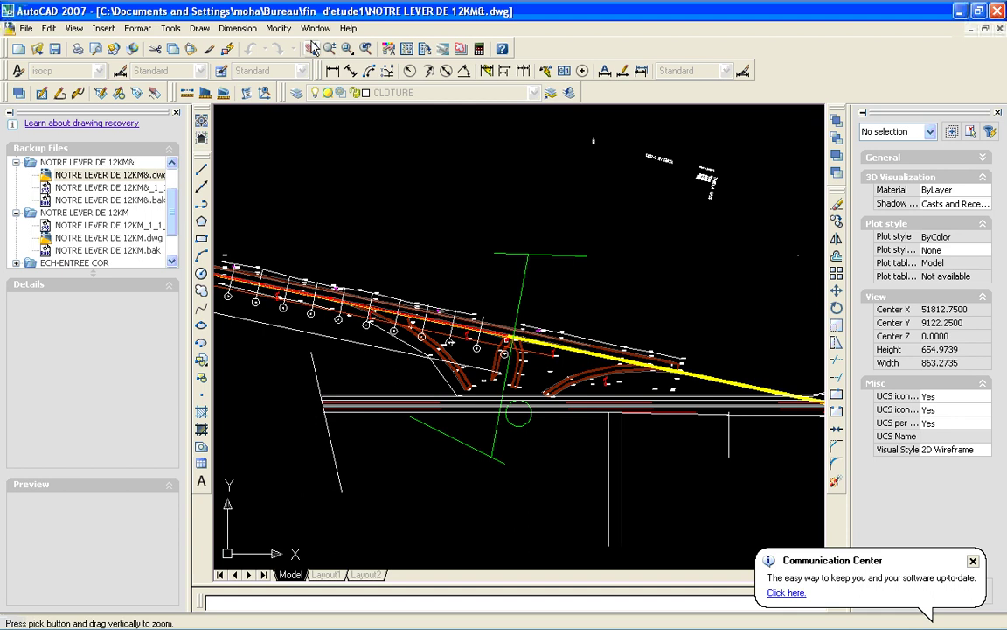
pyautogui.press('Escape')
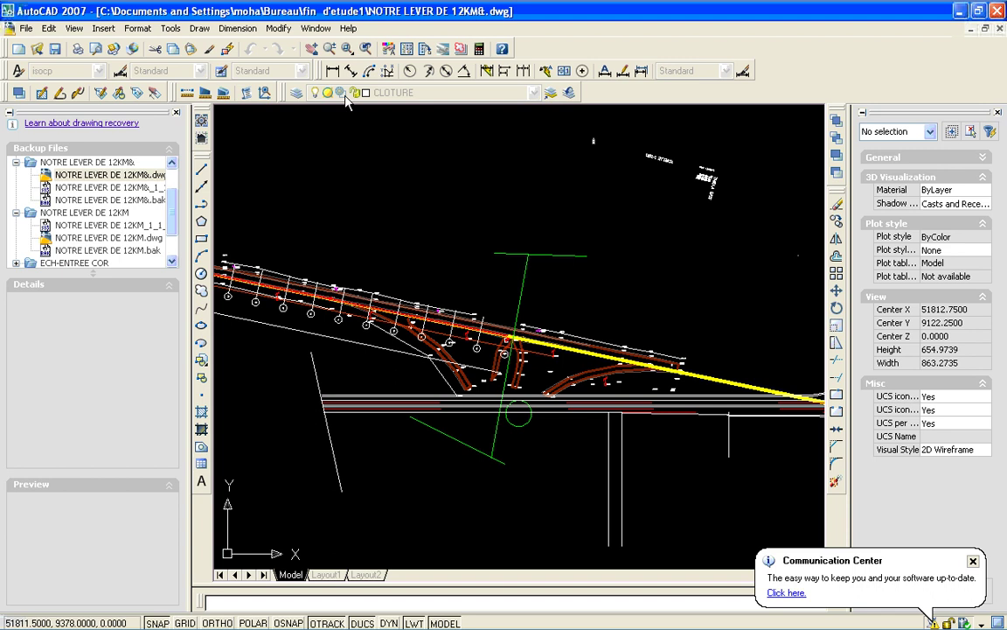
pyautogui.click(312, 50)
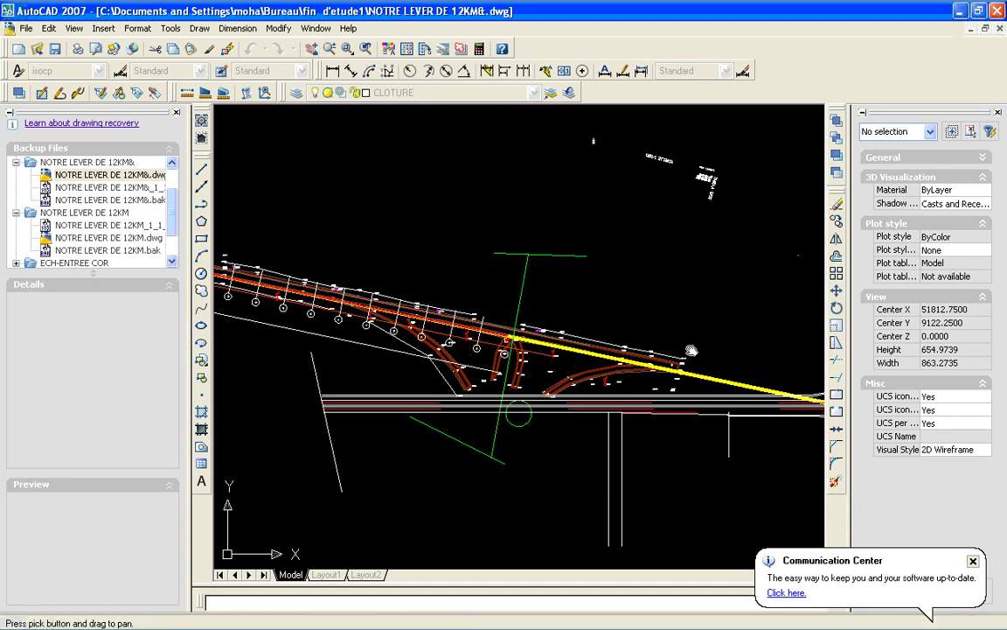
pyautogui.moveTo(691, 350); pyautogui.dragTo(256, 283)
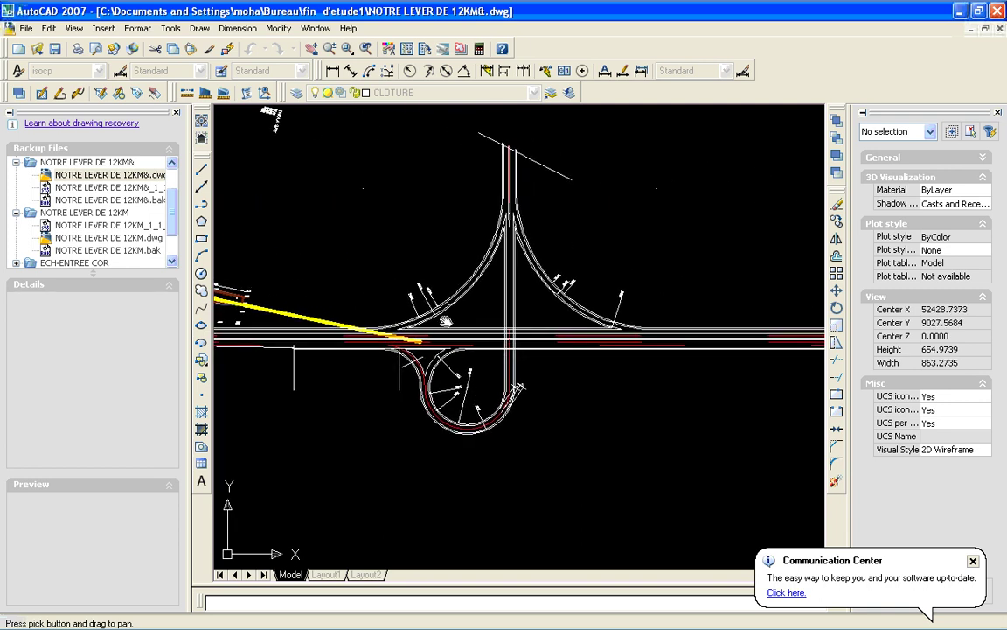
pyautogui.click(347, 49)
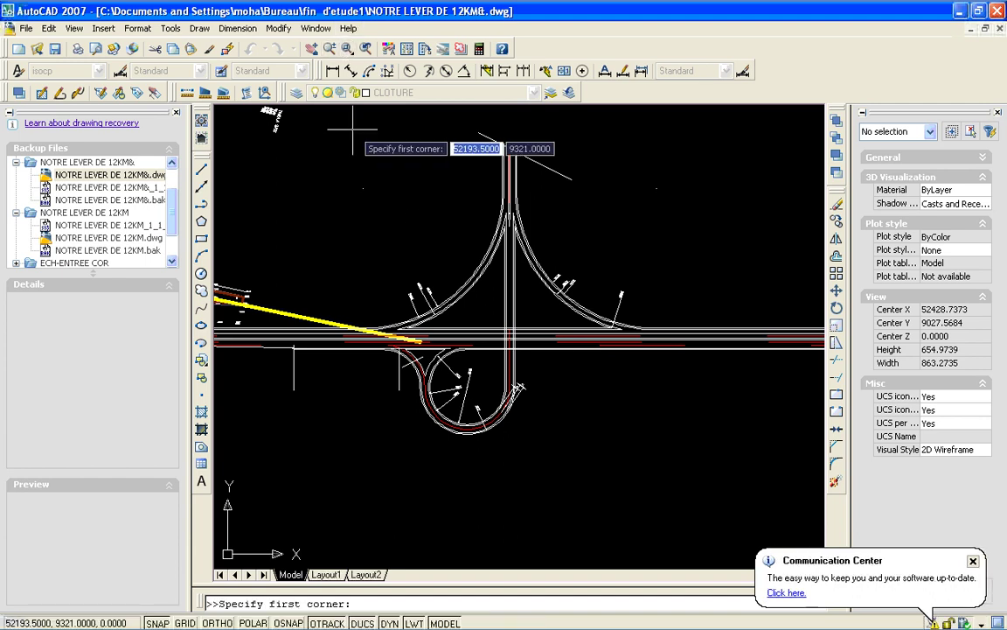
# - Zoom in on the road-edge intersection at the junction, abandoning a first selection attempt
pyautogui.click(440, 303)
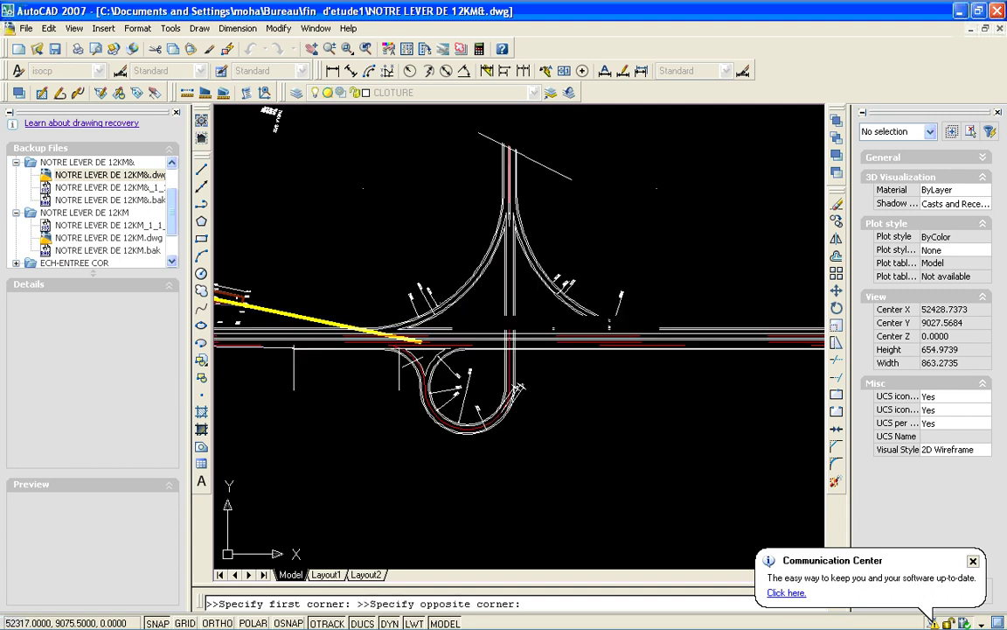
pyautogui.click(519, 387)
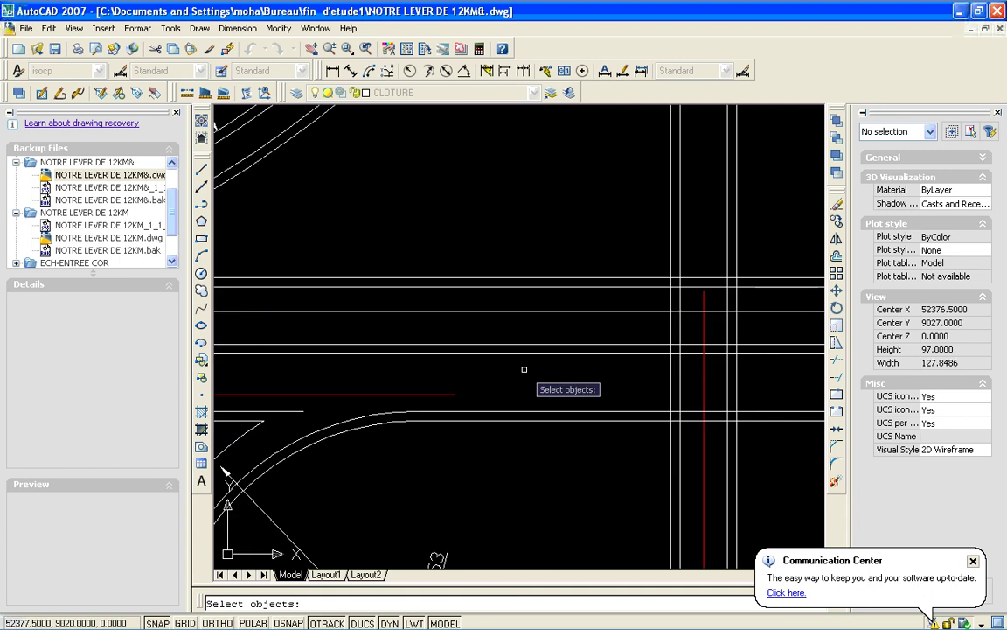
pyautogui.click(524, 370)
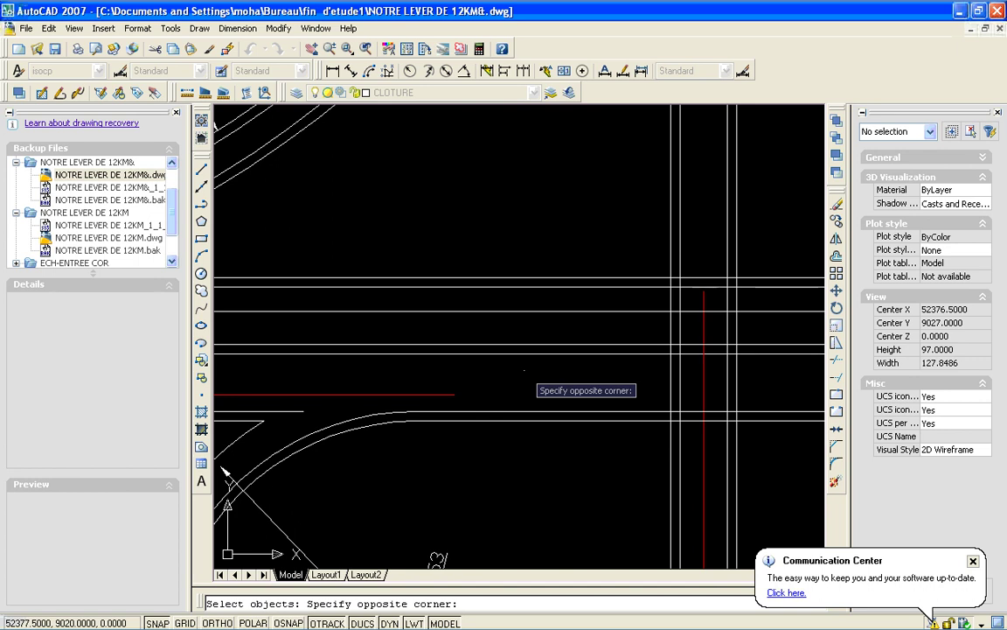
pyautogui.click(524, 370)
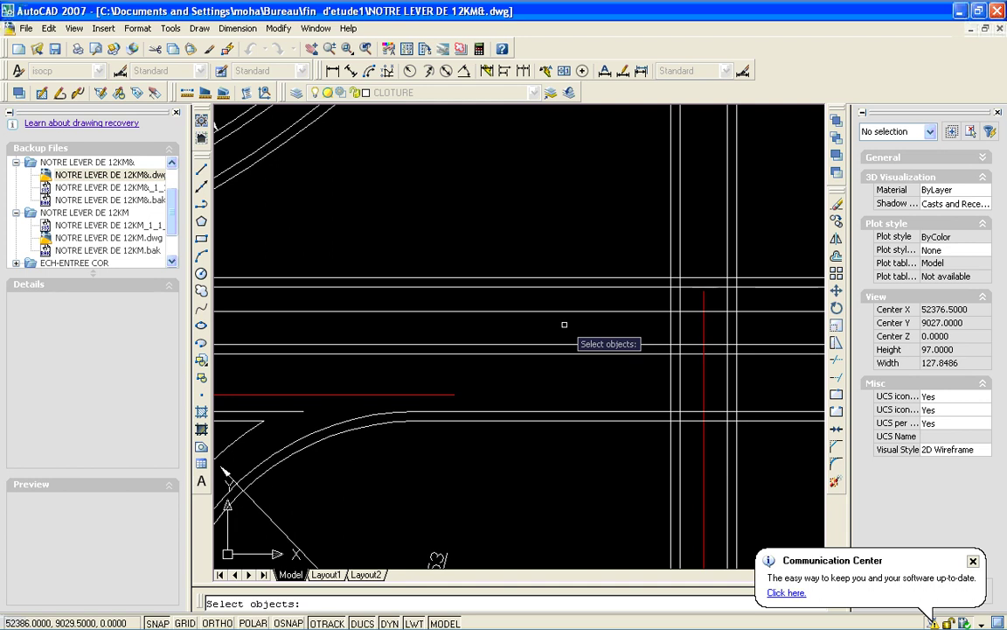
pyautogui.press('Escape')
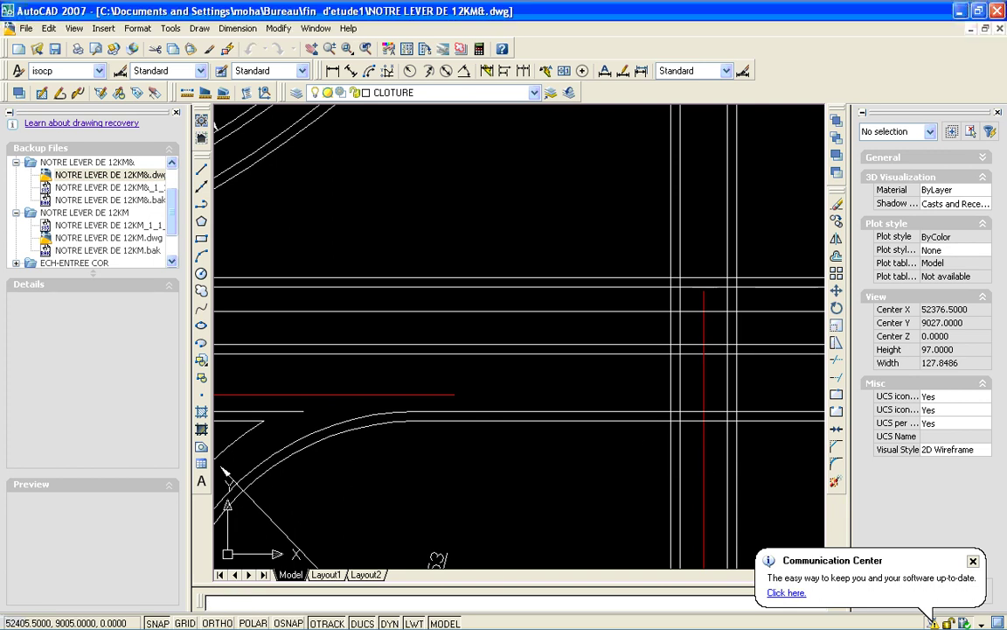
# - Window-select the interchange road lines for ALIGN and confirm the selection
pyautogui.press('Return')
pyautogui.click(593, 188)
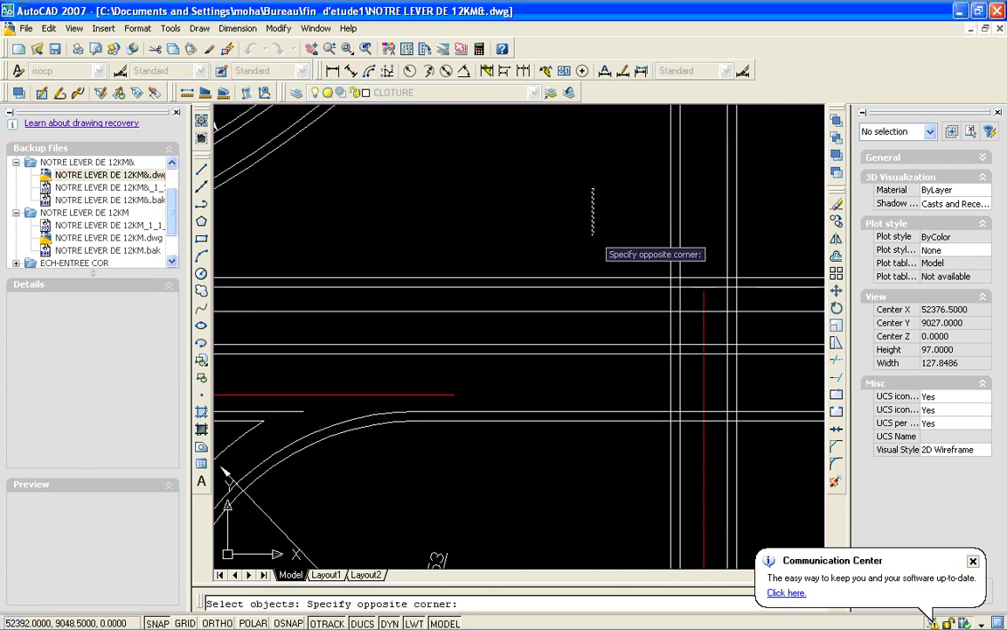
pyautogui.click(593, 253)
pyautogui.click(592, 254)
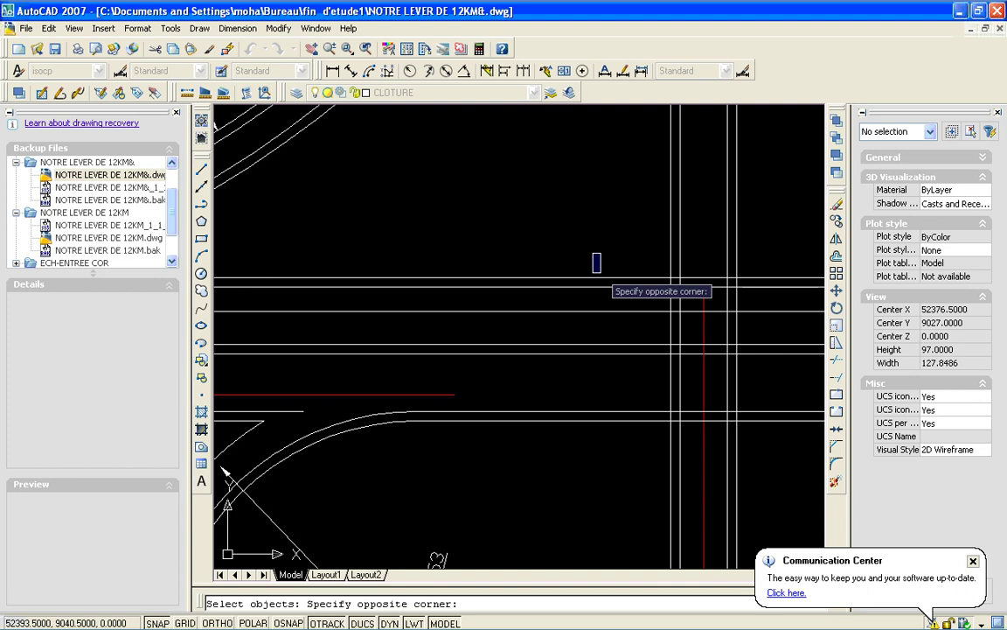
pyautogui.click(588, 308)
pyautogui.click(589, 306)
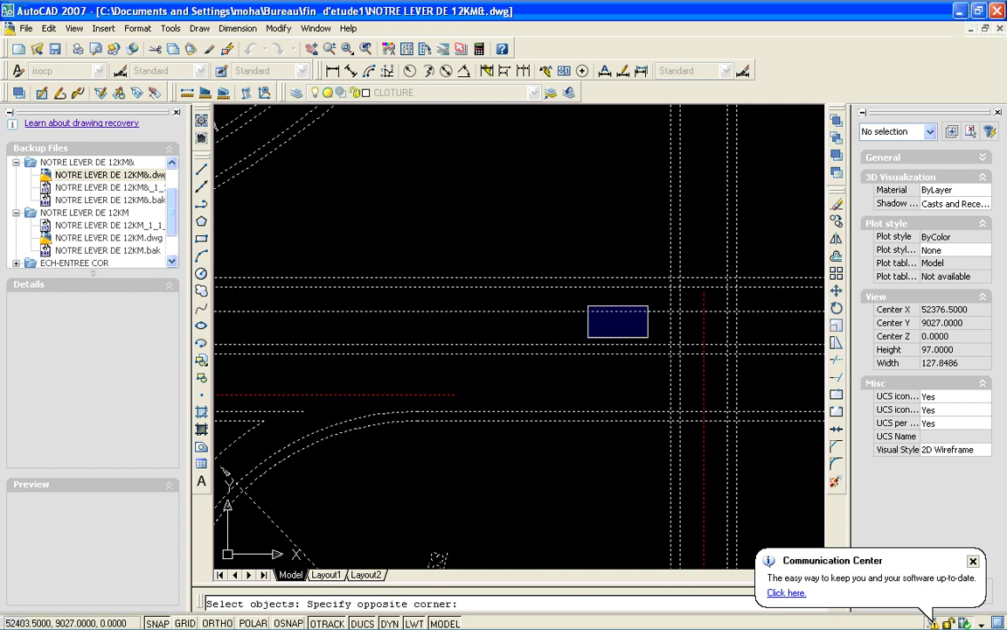
pyautogui.click(687, 367)
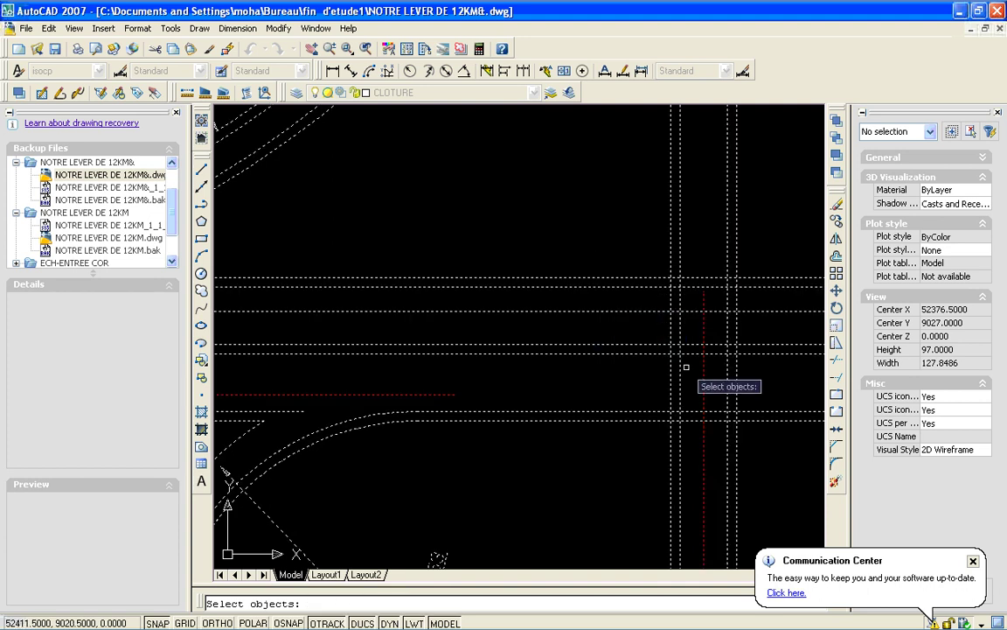
pyautogui.press('Return')
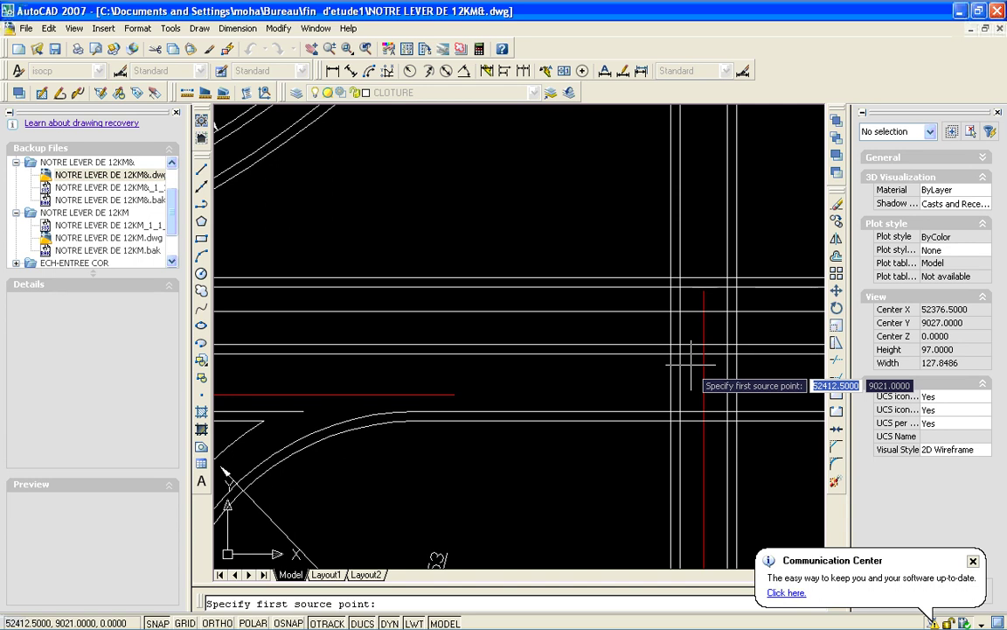
pyautogui.click(691, 364)
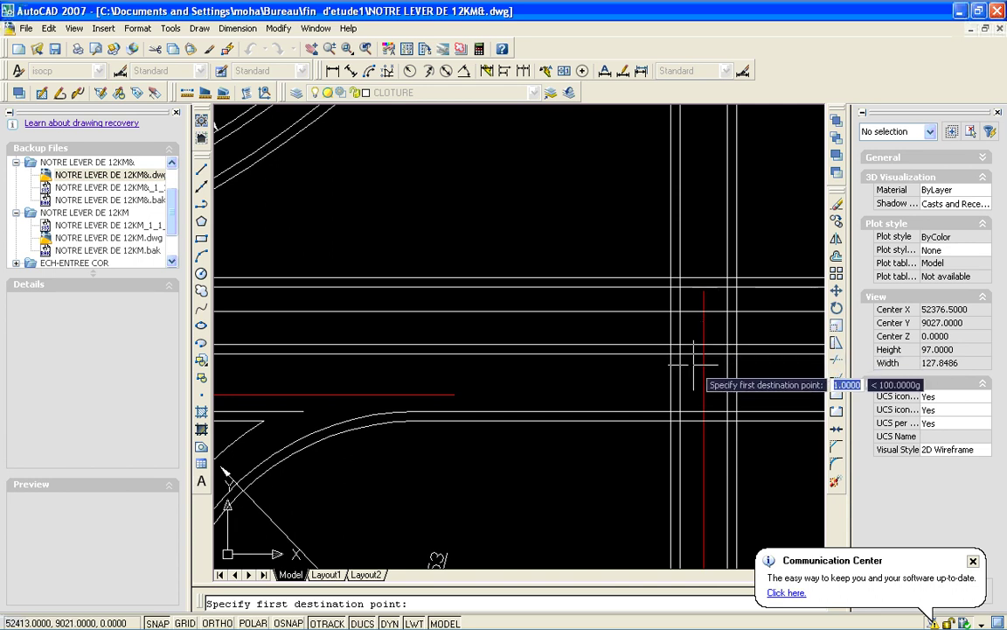
pyautogui.press('Escape')
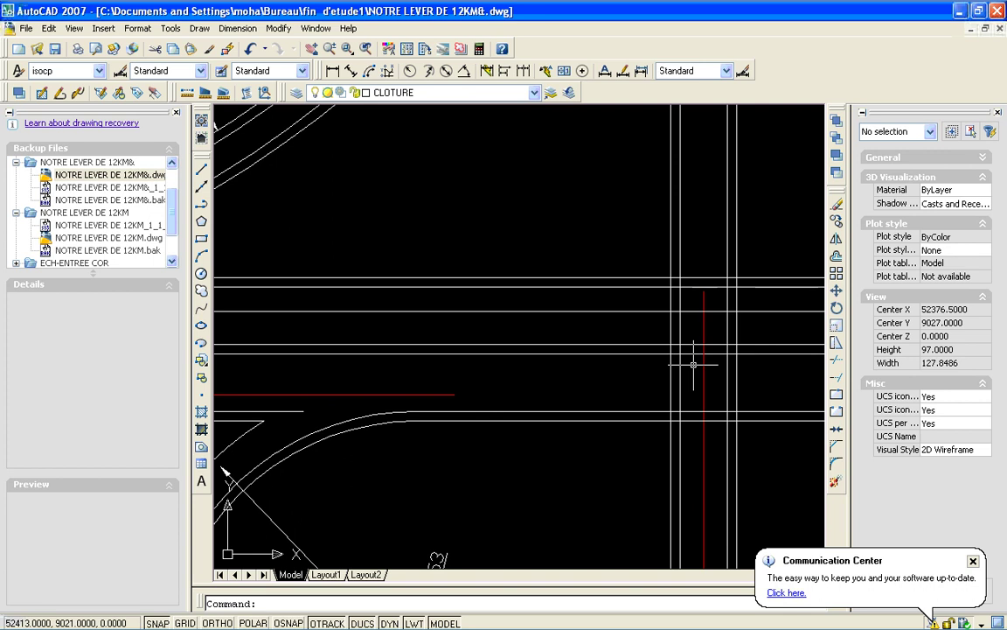
pyautogui.press('Return')
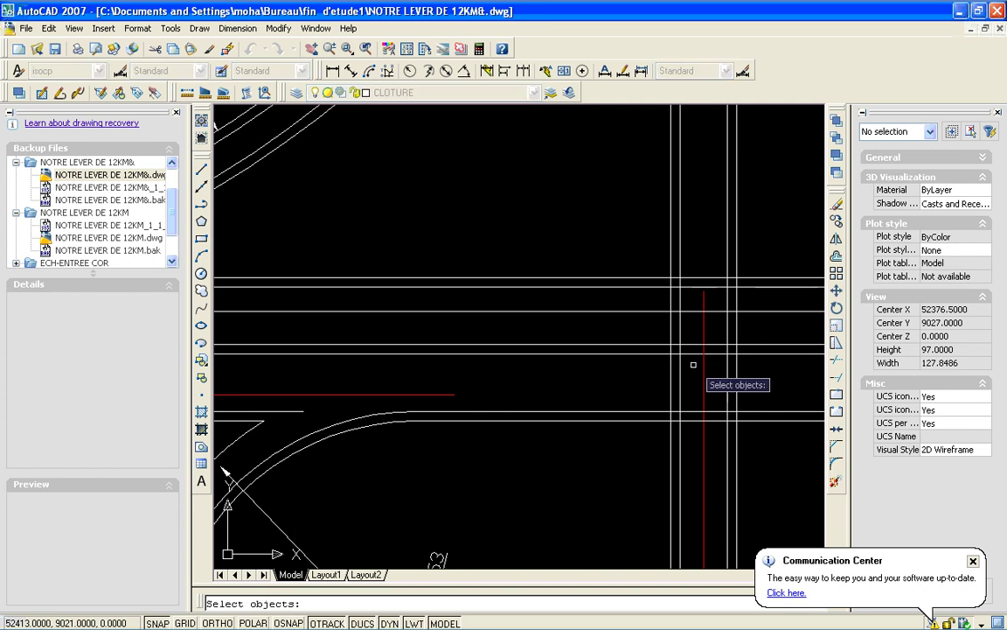
pyautogui.hotkey('ctrl', 'a')
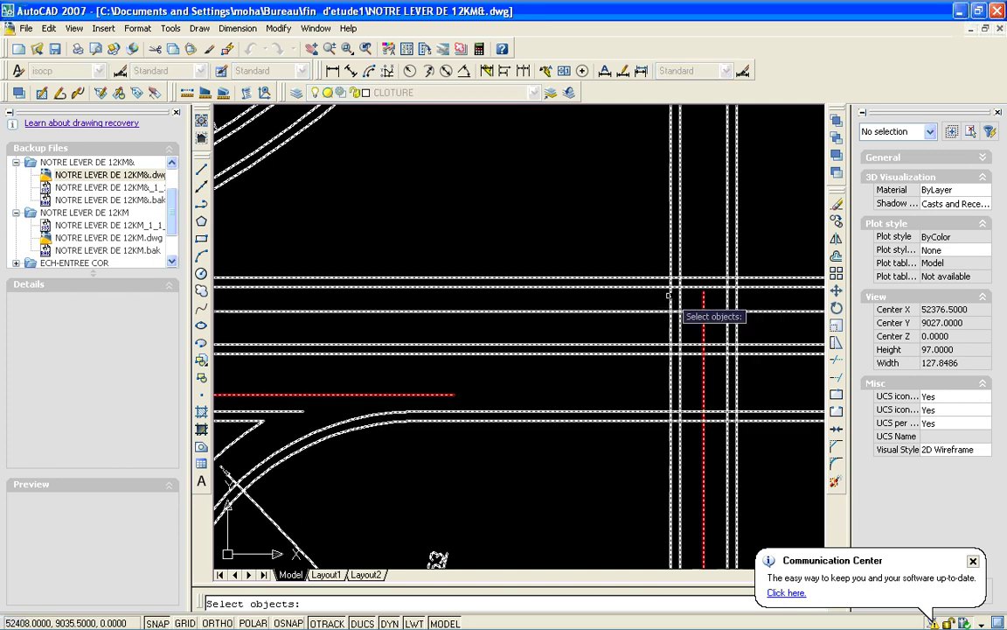
pyautogui.press('Escape')
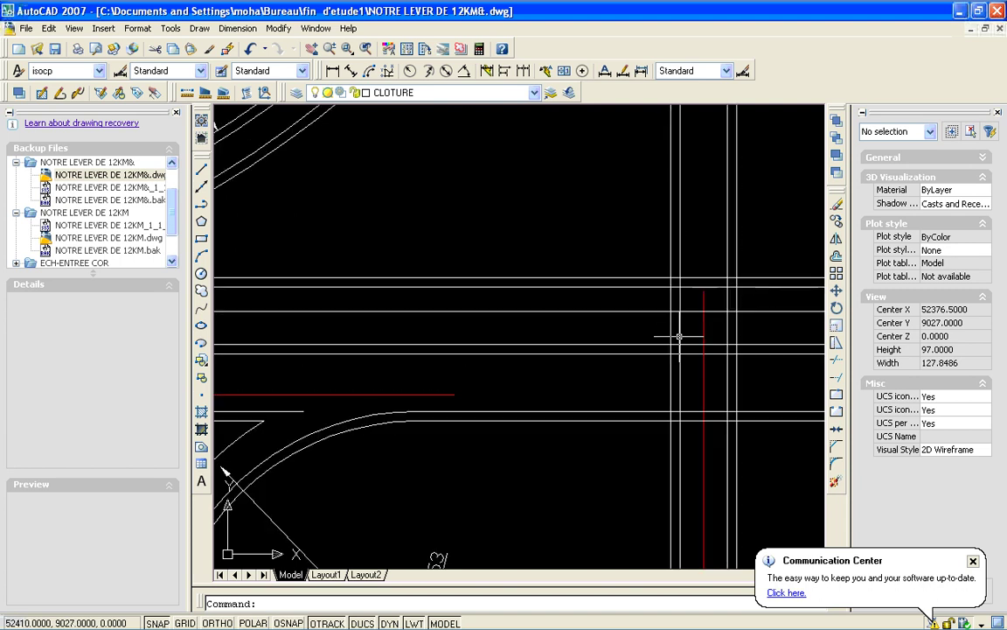
pyautogui.click(684, 332)
pyautogui.click(686, 329)
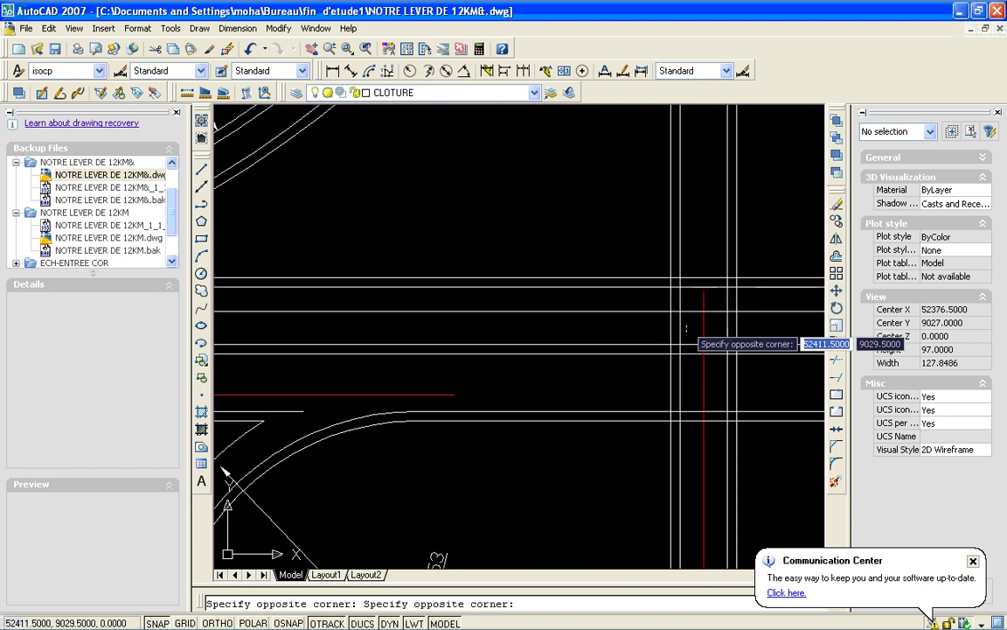
pyautogui.click(686, 329)
pyautogui.click(686, 329)
pyautogui.click(686, 329)
pyautogui.click(686, 329)
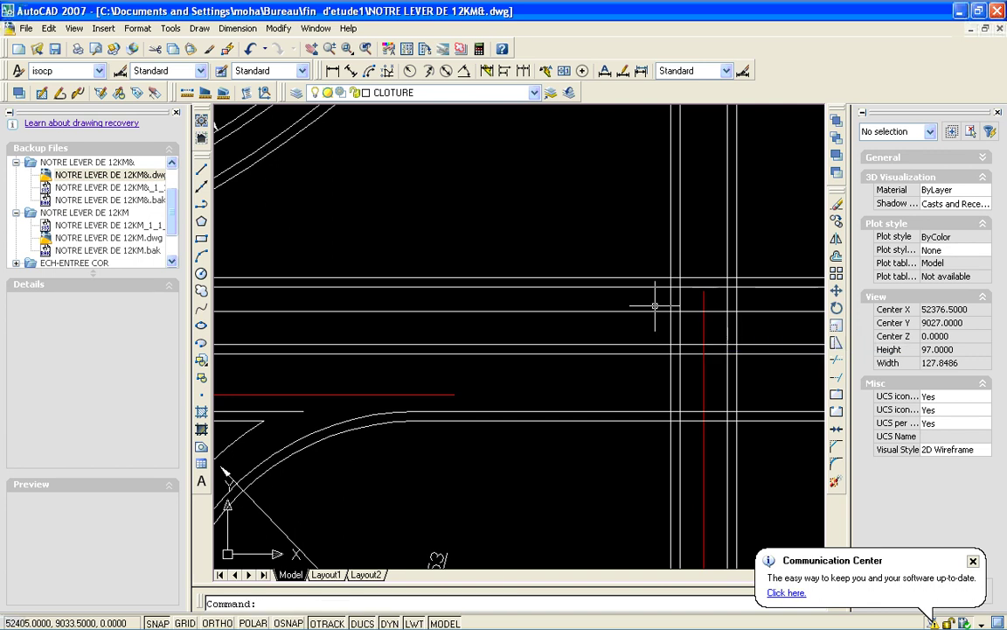
pyautogui.click(654, 272)
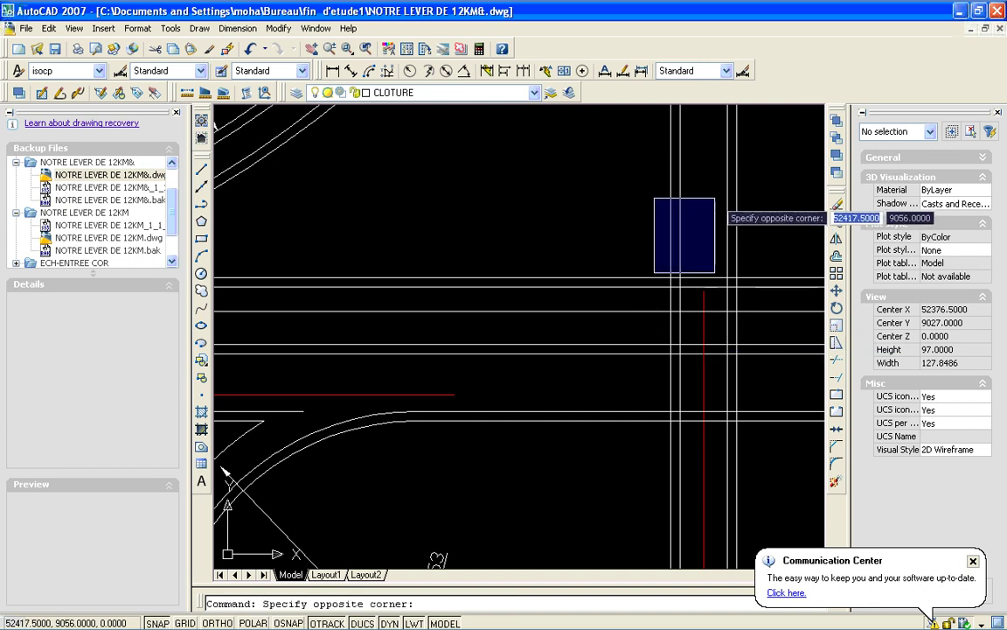
pyautogui.click(717, 198)
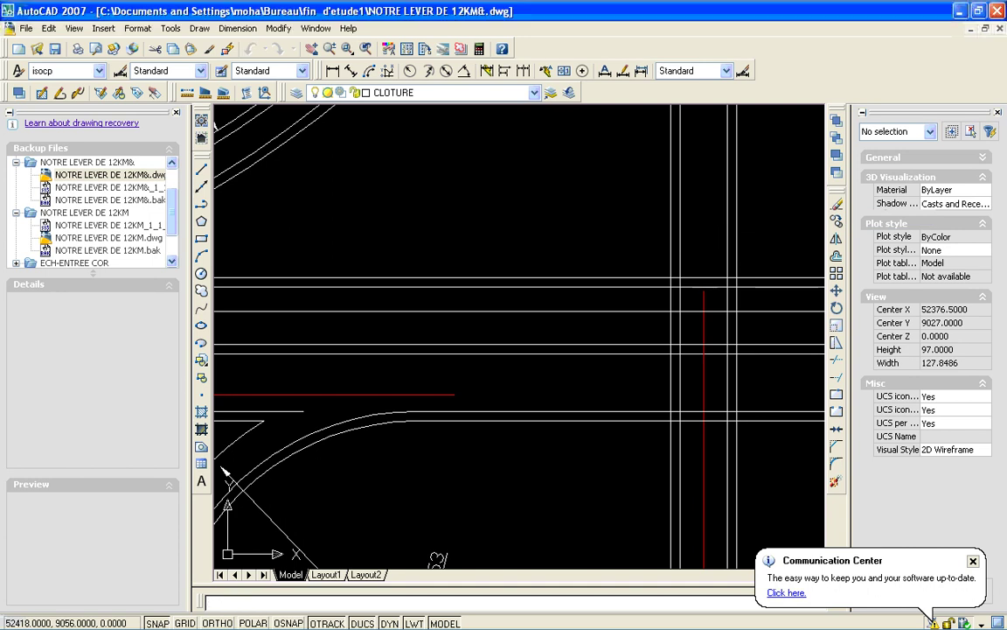
pyautogui.click(742, 219)
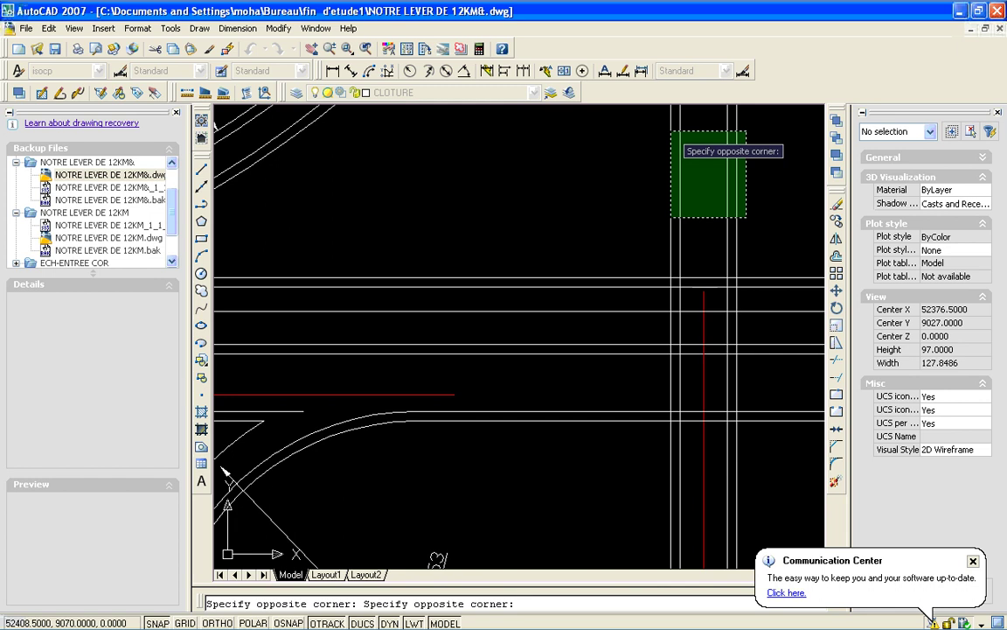
pyautogui.click(671, 131)
pyautogui.click(639, 194)
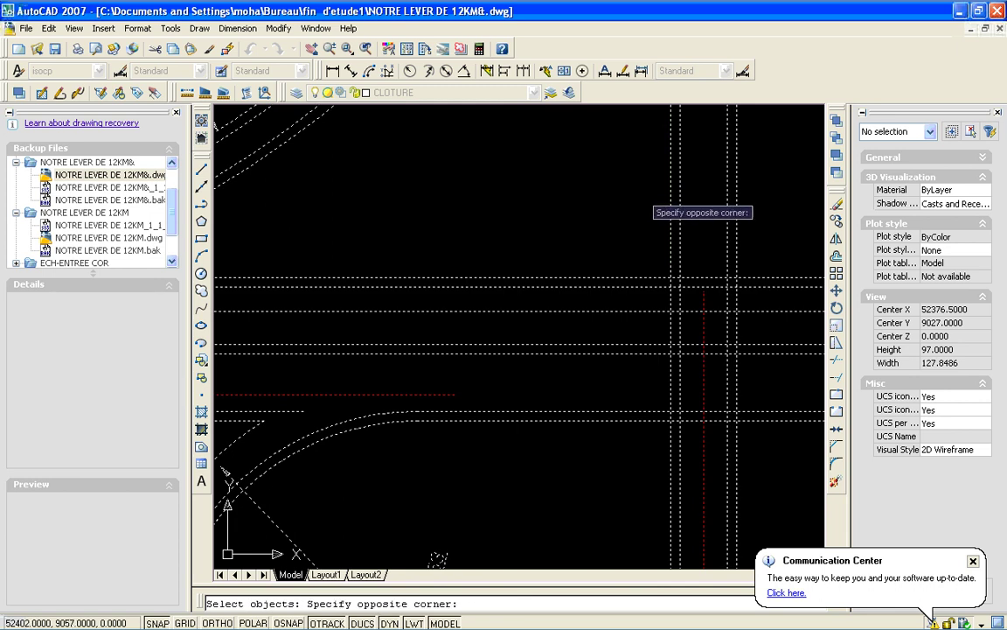
pyautogui.click(639, 194)
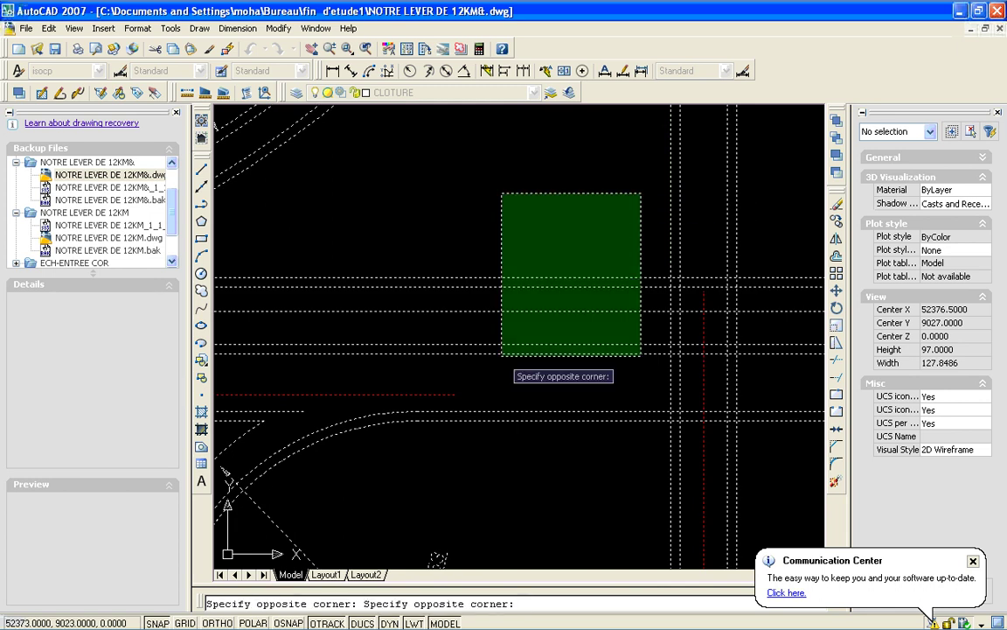
pyautogui.click(541, 327)
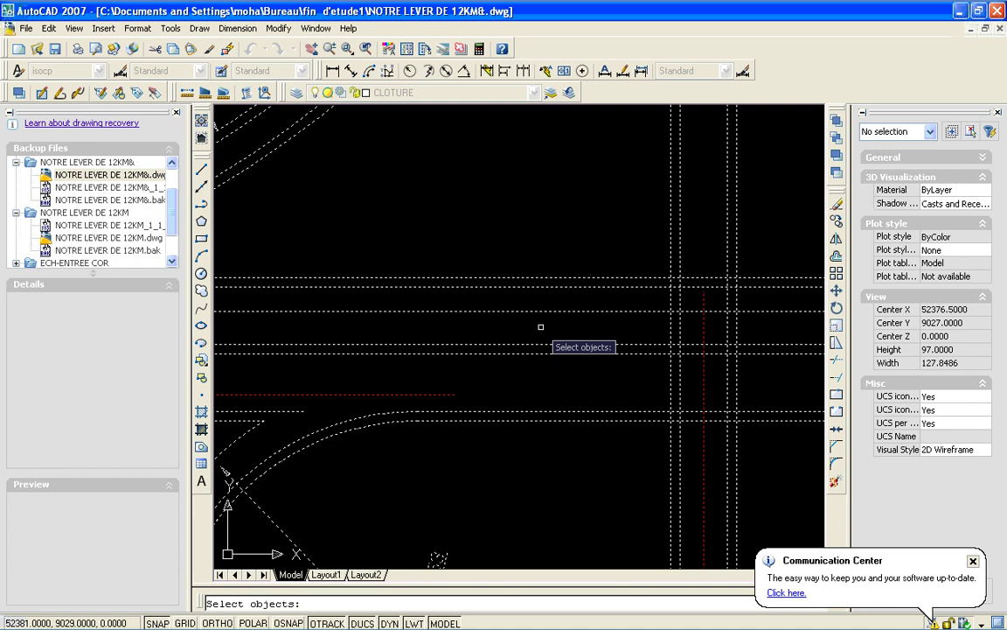
pyautogui.press('Return')
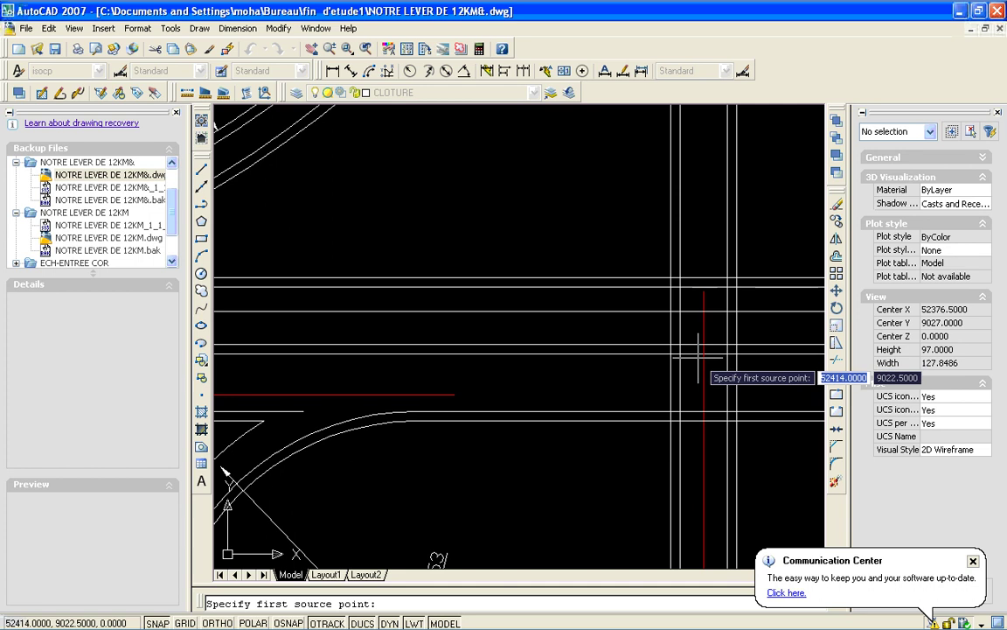
# - Turn on intersection snap and set the first source point at the design's road-edge intersection
pyautogui.moveTo(292, 625)
pyautogui.click(249, 618)
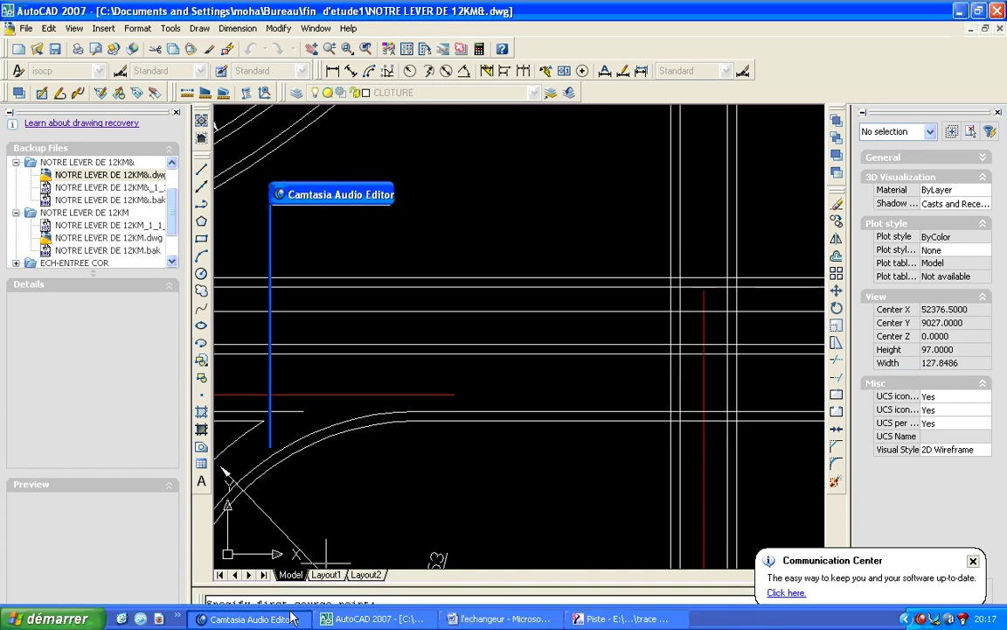
pyautogui.click(249, 618)
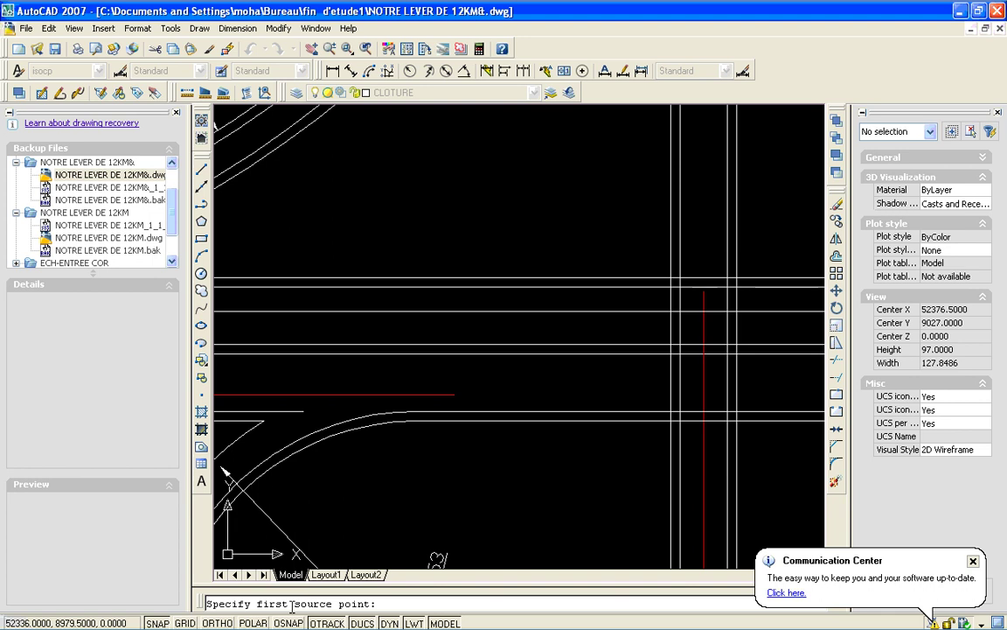
pyautogui.click(301, 622)
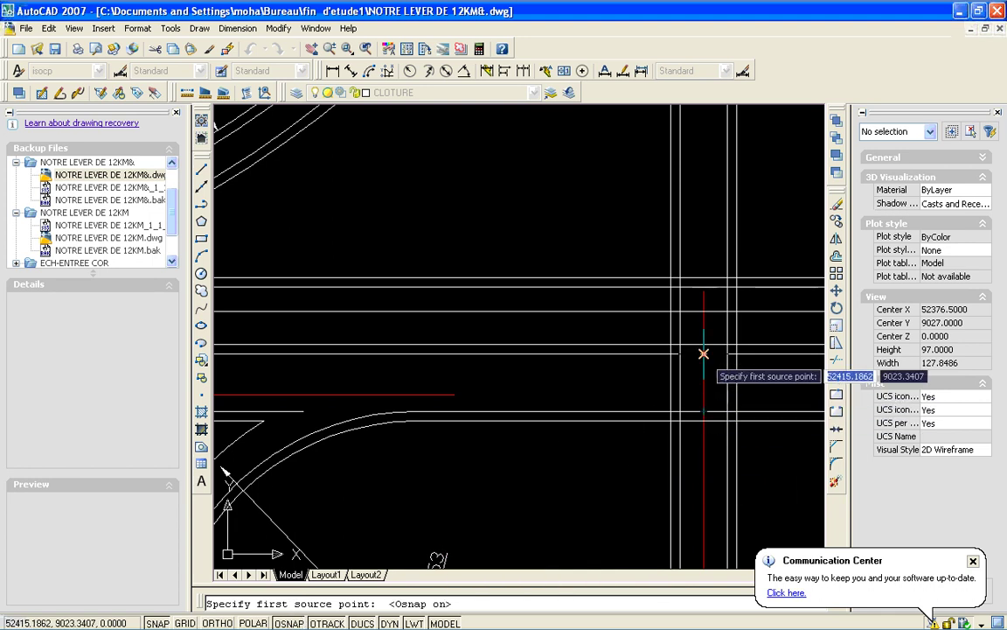
pyautogui.click(704, 353)
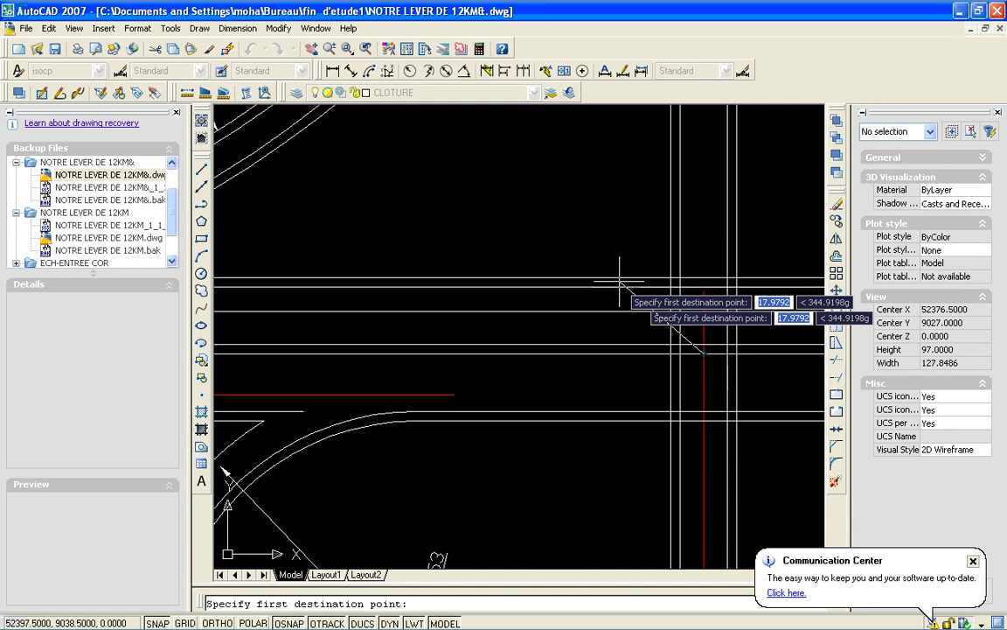
pyautogui.click(368, 50)
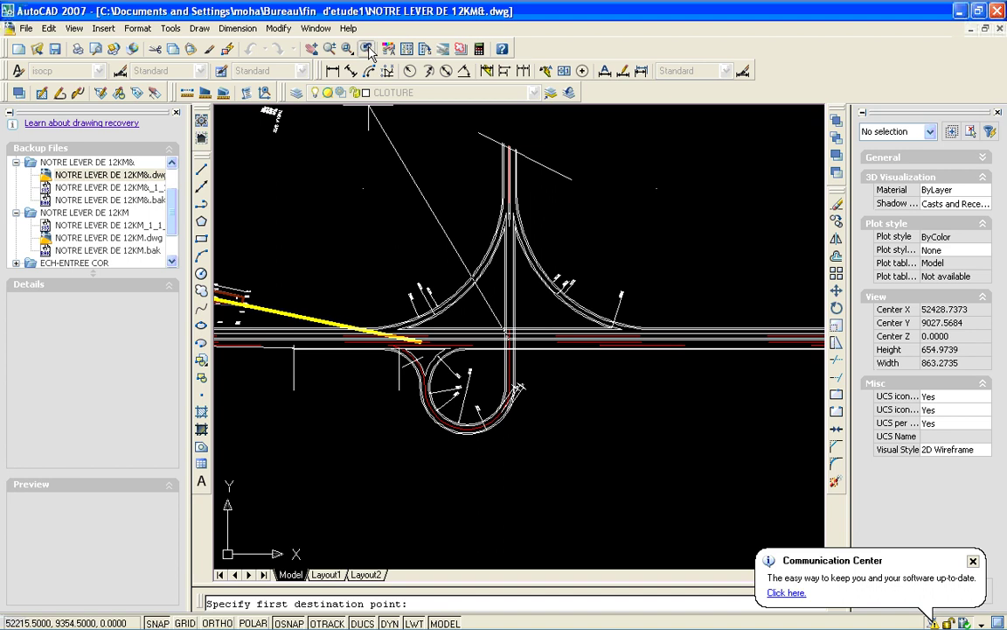
pyautogui.click(368, 50)
pyautogui.click(368, 50)
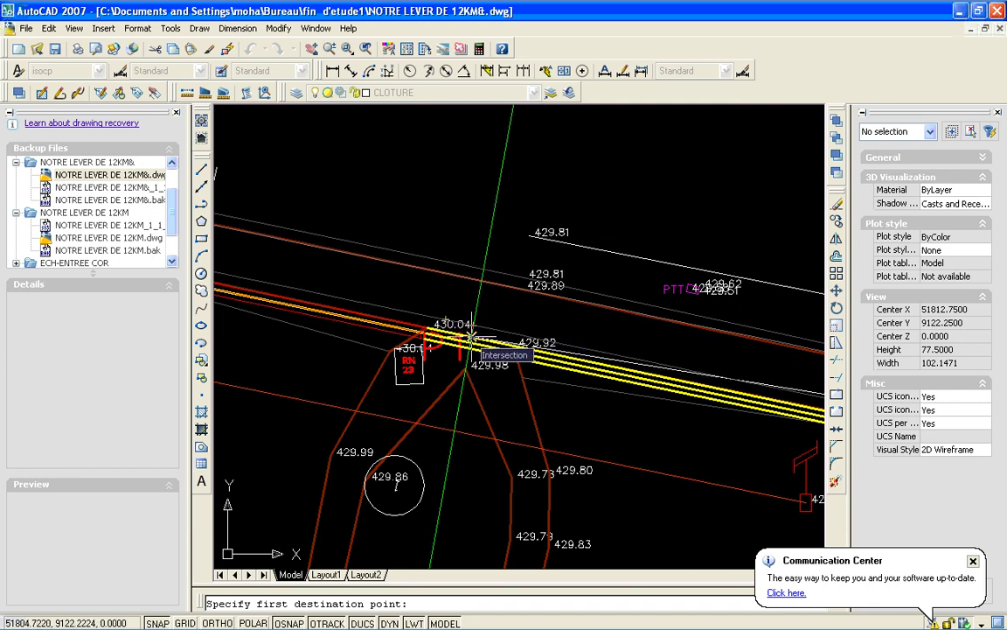
# - Set the first destination point on the intersection beside the RN 23 marker
pyautogui.click(471, 336)
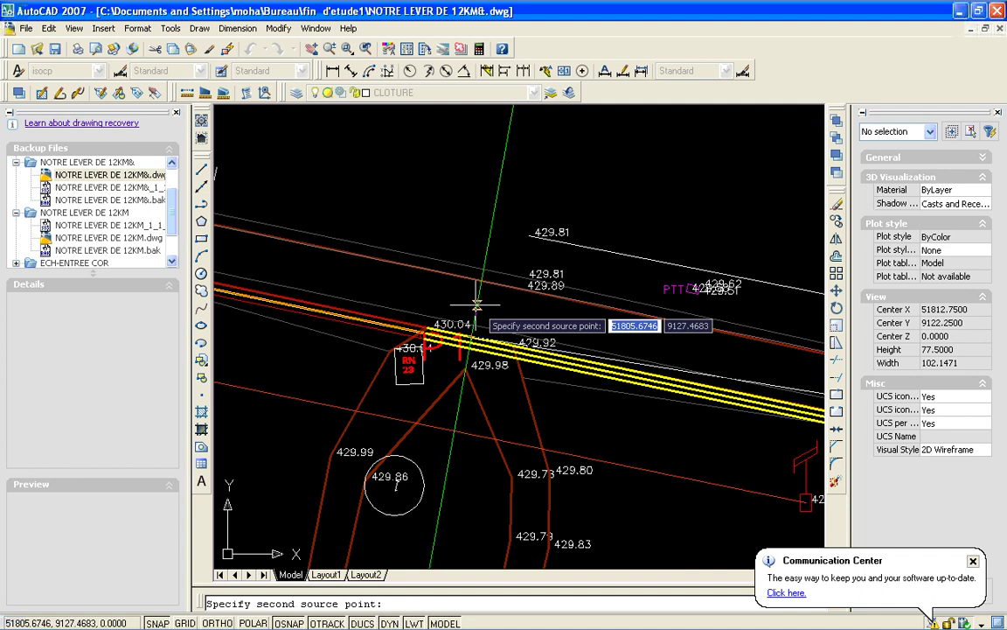
pyautogui.click(366, 51)
pyautogui.click(367, 50)
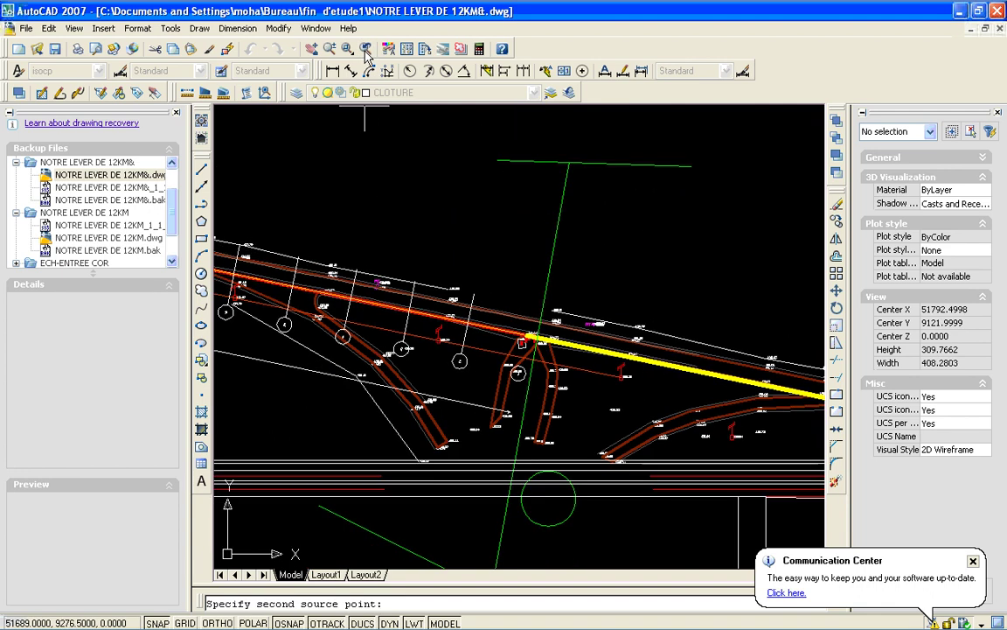
pyautogui.click(366, 52)
pyautogui.click(366, 51)
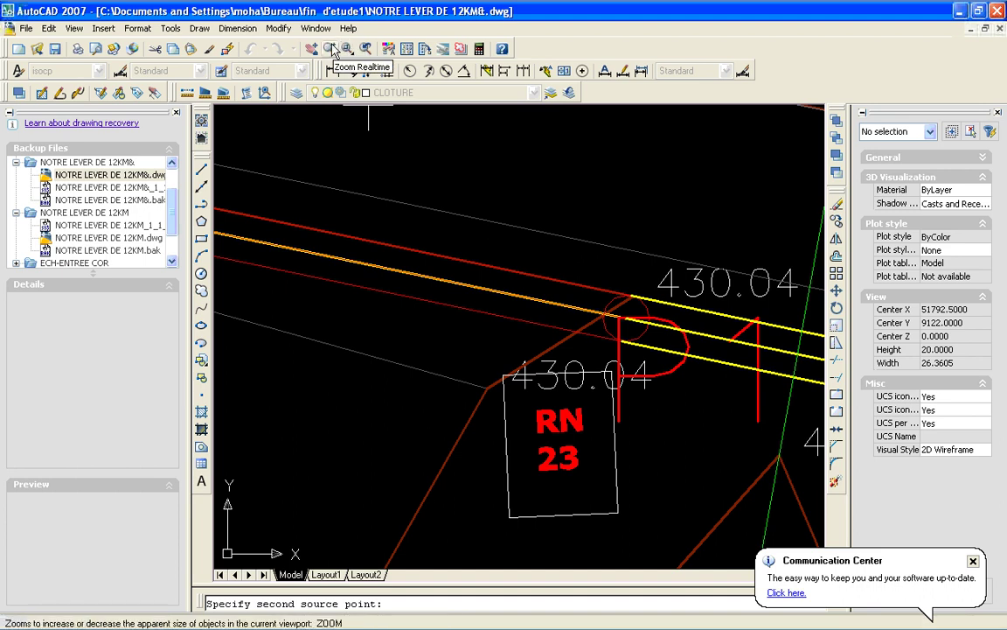
# - Zoom out from RN 23 and pan across to bring the interchange's central road crossing into view
pyautogui.click(332, 51)
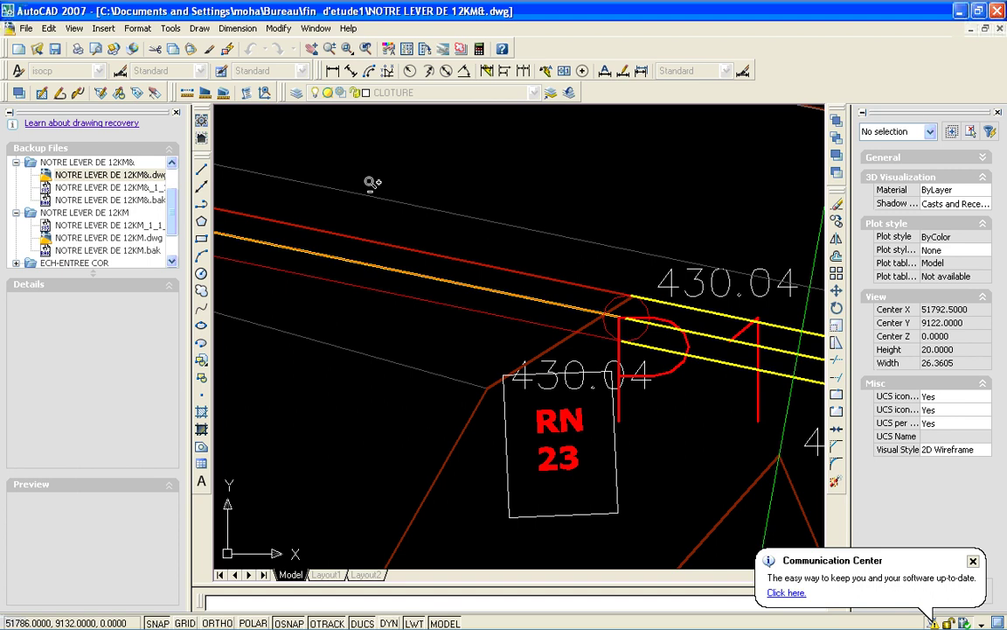
pyautogui.moveTo(372, 182); pyautogui.dragTo(333, 407)
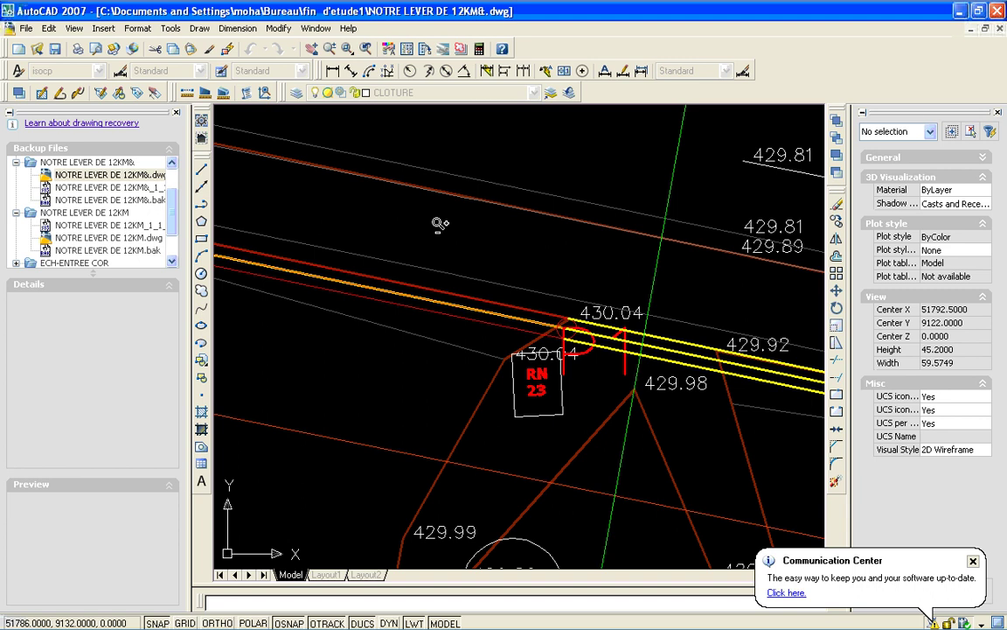
pyautogui.moveTo(440, 225); pyautogui.dragTo(335, 390)
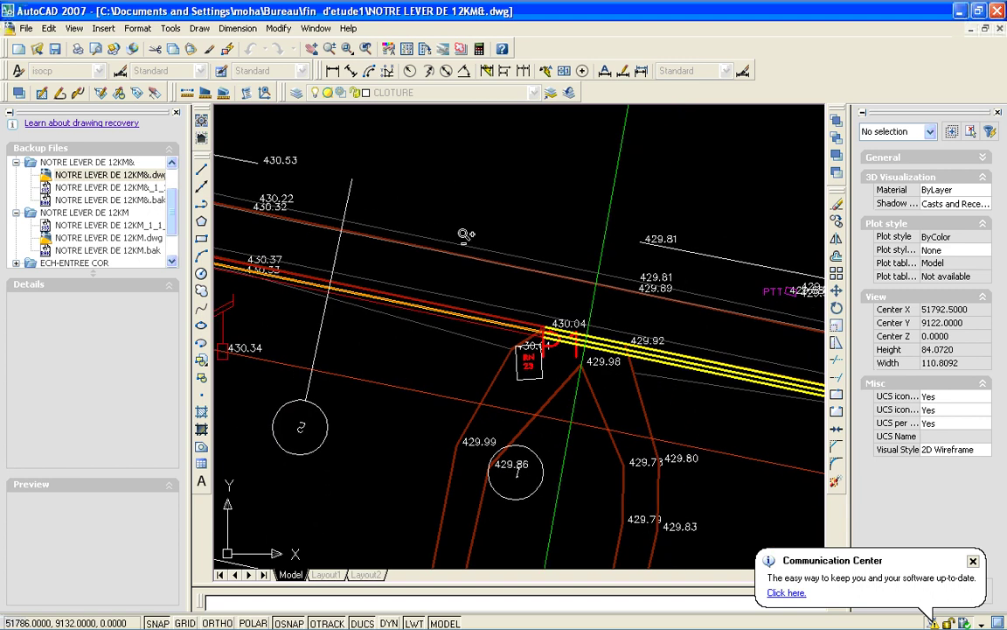
pyautogui.moveTo(543, 197); pyautogui.dragTo(389, 461)
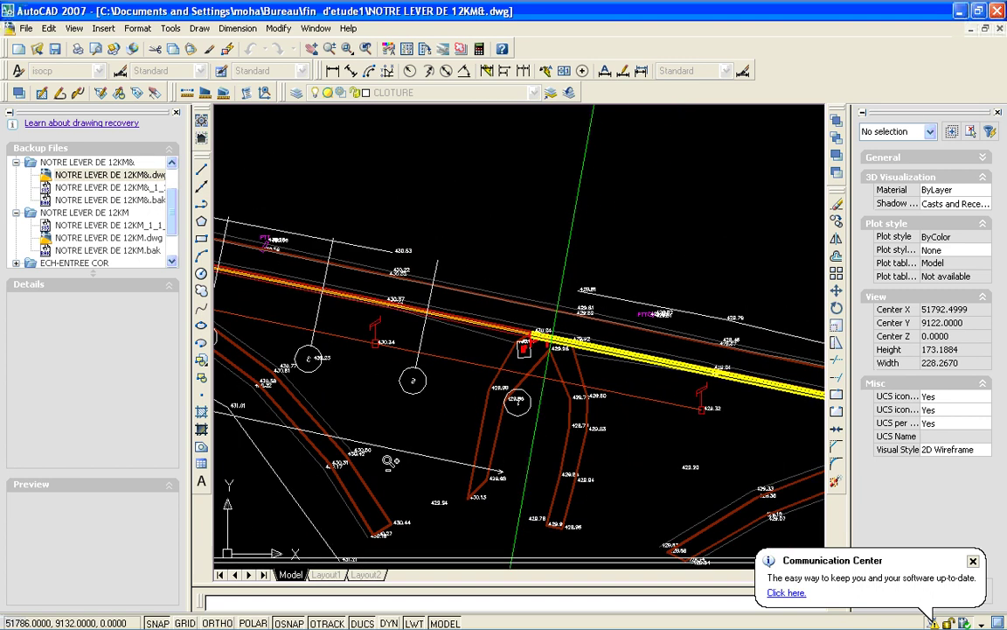
pyautogui.moveTo(479, 198)
pyautogui.mouseDown()
pyautogui.moveTo(435, 417)
pyautogui.moveTo(349, 498)
pyautogui.mouseUp()
pyautogui.moveTo(495, 188)
pyautogui.mouseDown()
pyautogui.moveTo(492, 215)
pyautogui.moveTo(381, 370)
pyautogui.mouseUp()
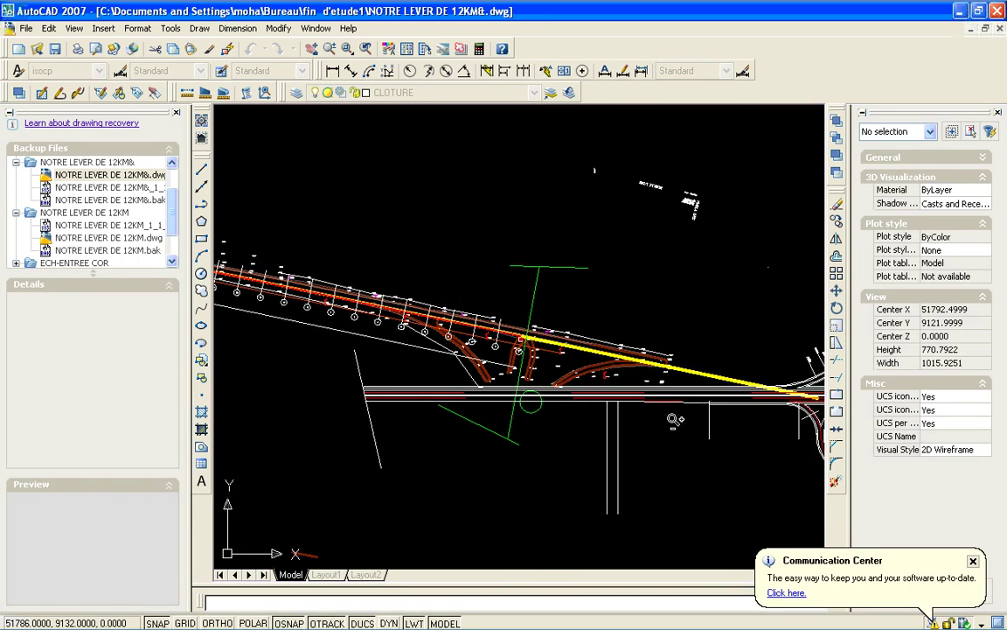
pyautogui.click(312, 50)
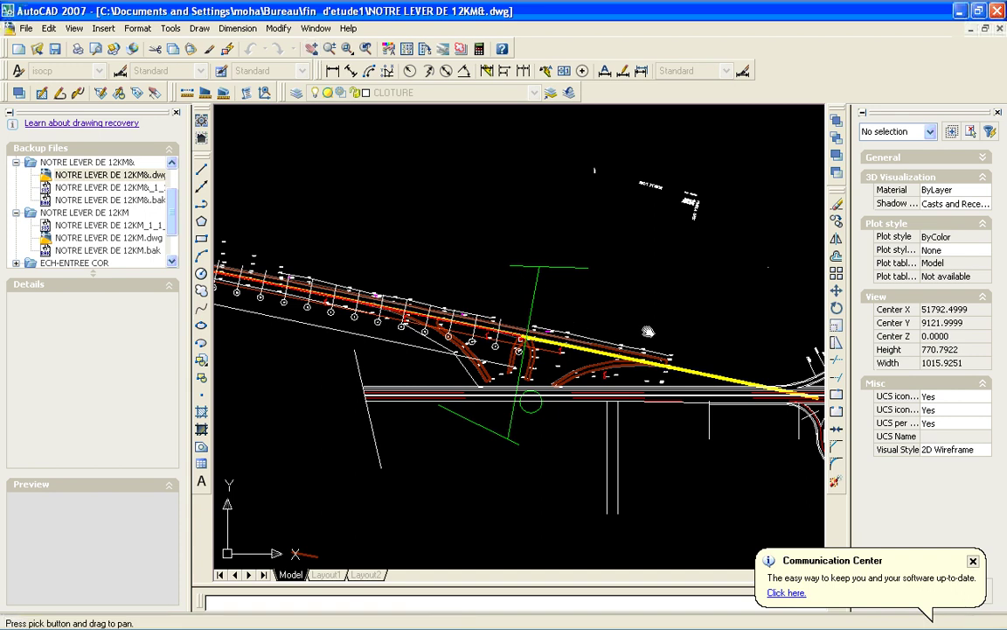
pyautogui.moveTo(647, 332); pyautogui.dragTo(291, 282)
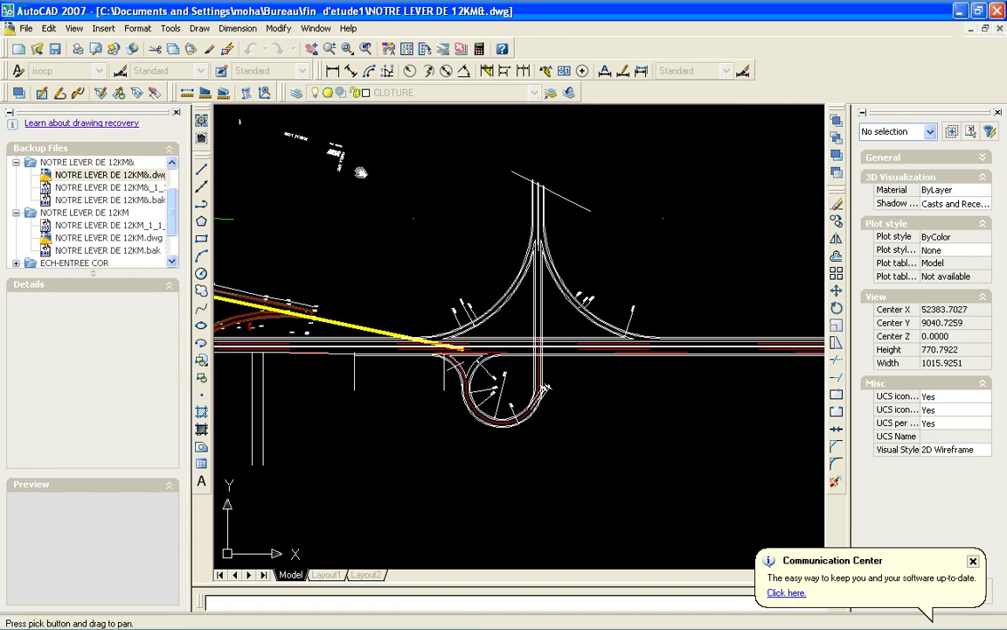
pyautogui.click(347, 50)
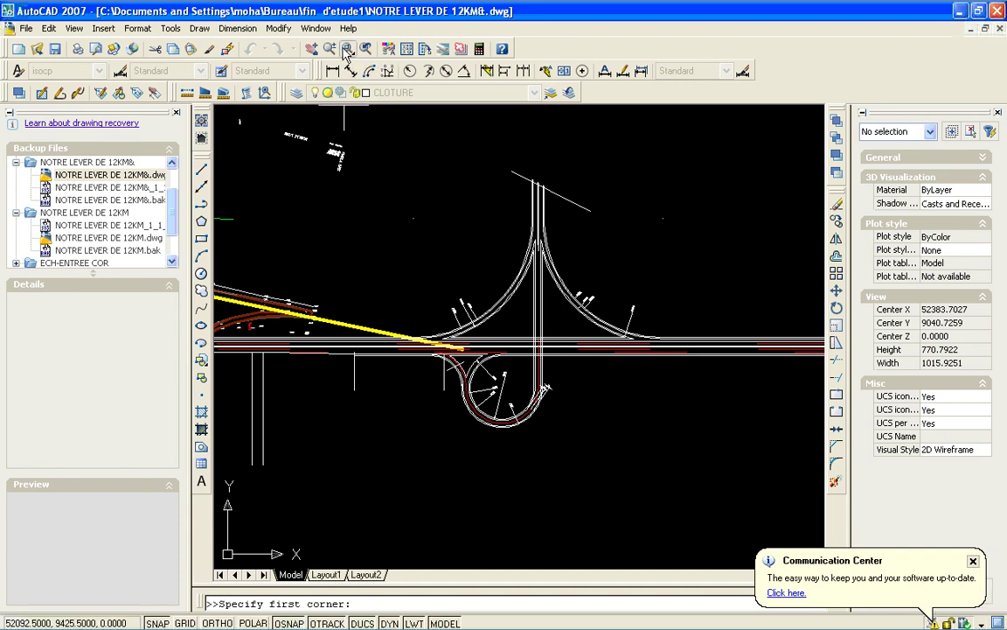
# - Zoom onto the interchange's central crossing and pick the second source point there
pyautogui.click(491, 317)
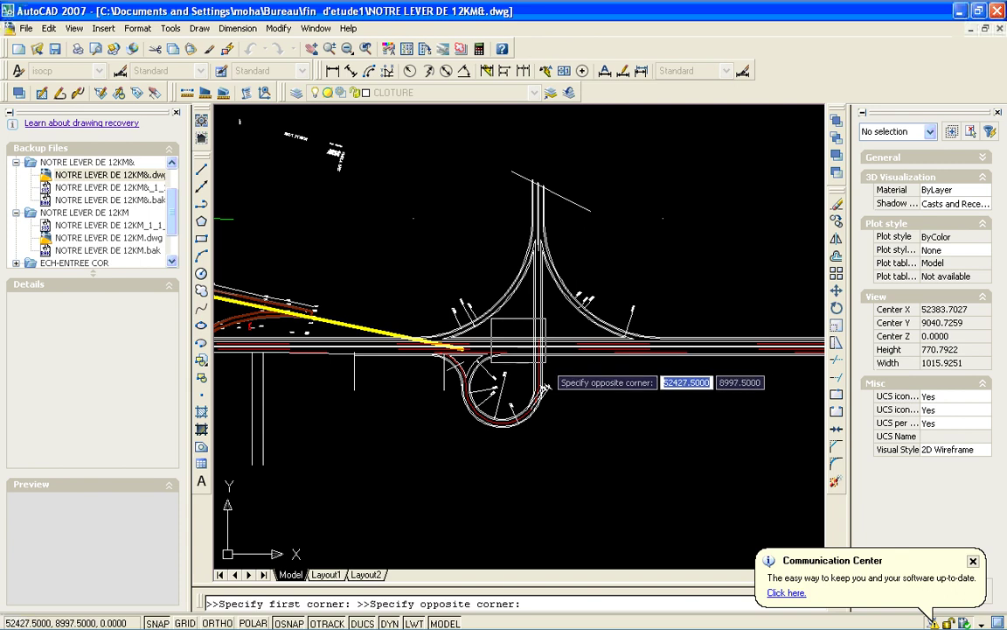
pyautogui.click(546, 361)
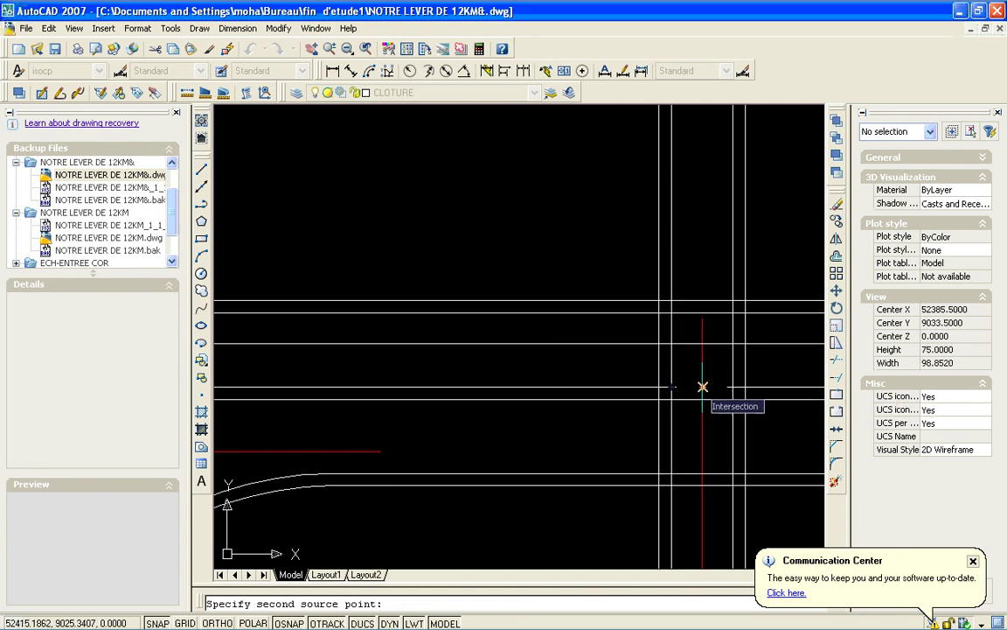
pyautogui.click(703, 385)
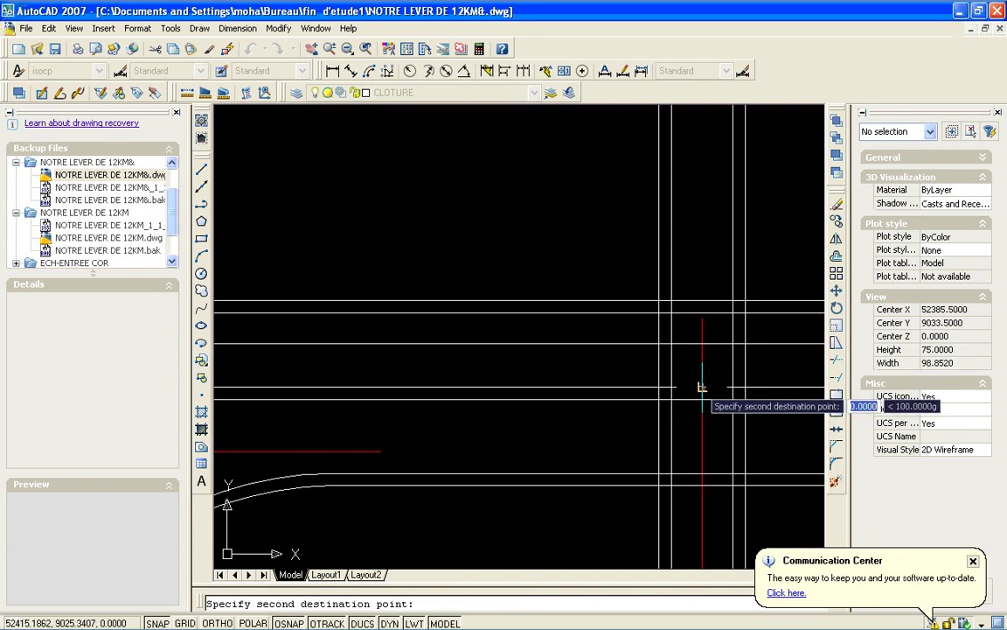
# - Set the second destination point on the survey road edge near RN 23 and finish the alignment
pyautogui.click(366, 49)
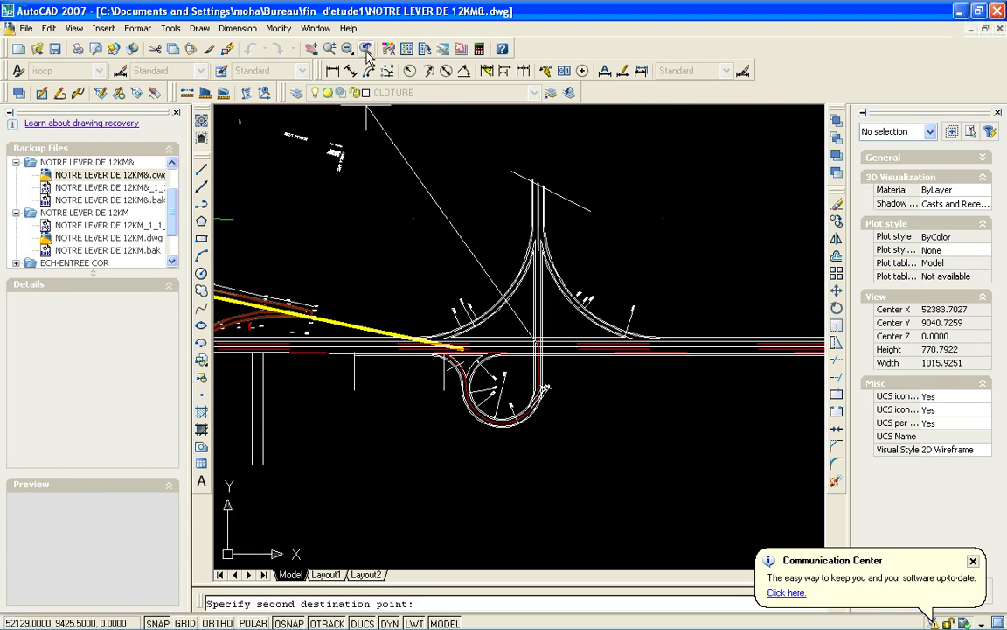
pyautogui.click(366, 49)
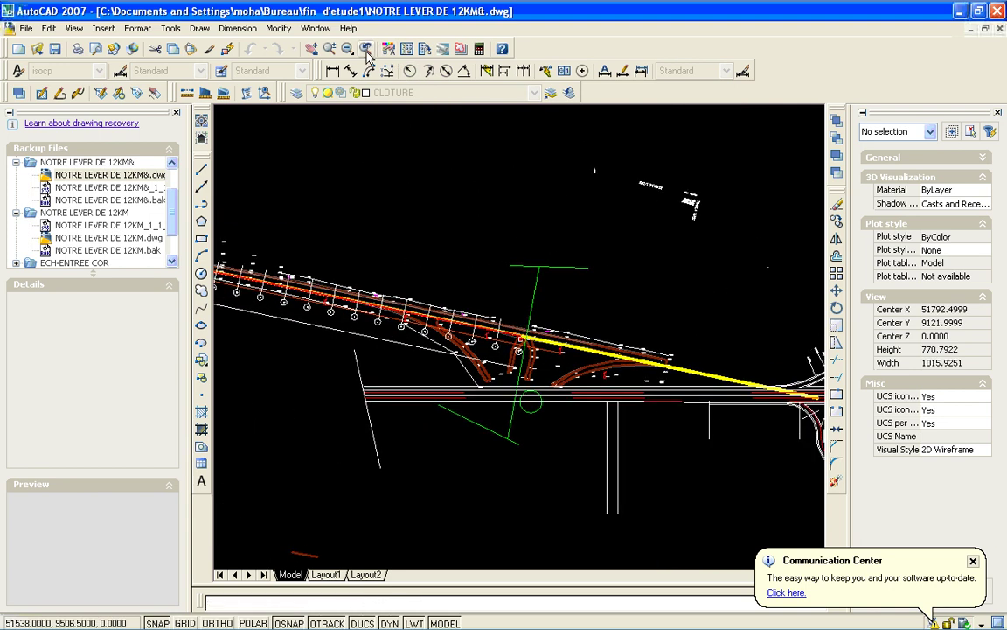
pyautogui.click(367, 49)
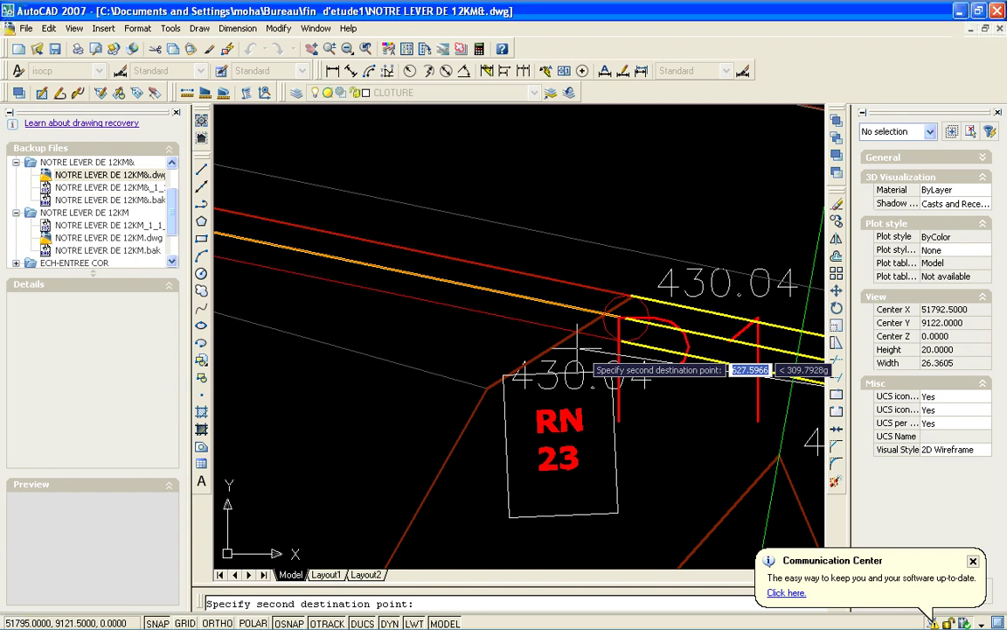
pyautogui.click(793, 376)
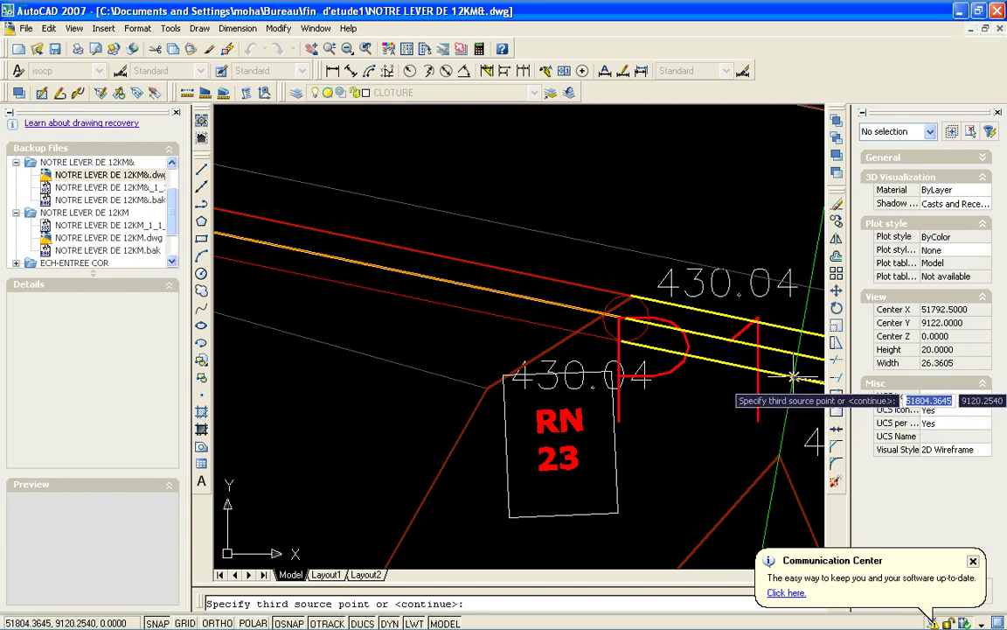
pyautogui.click(793, 377)
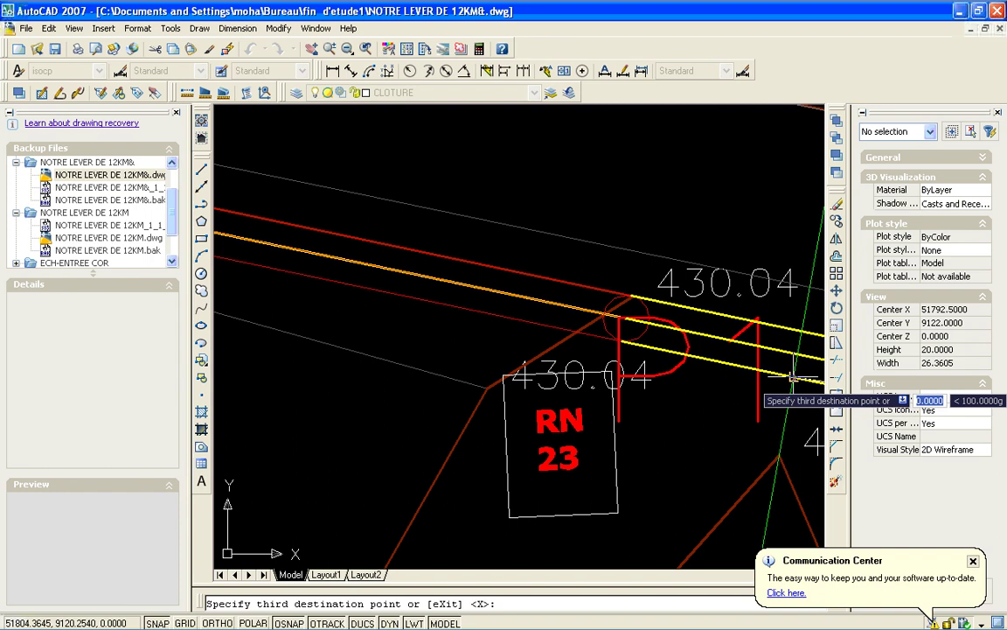
pyautogui.write('Y')
pyautogui.press('BackSpace')
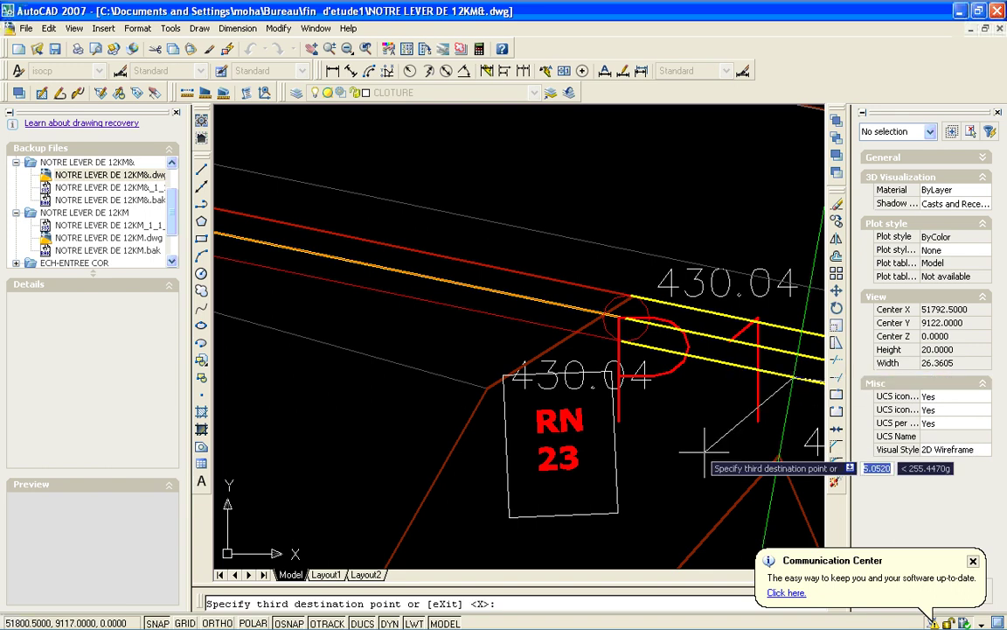
pyautogui.press('Return')
# - Cancel the stray selection and zoom out until the whole aligned interchange and loop ramp show
pyautogui.click(682, 326)
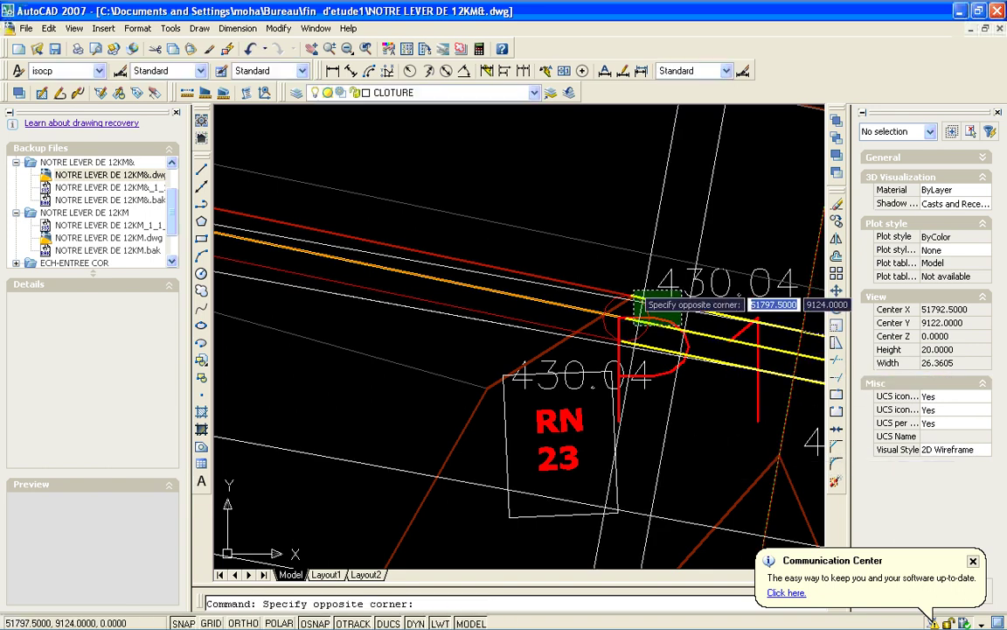
pyautogui.press('Escape')
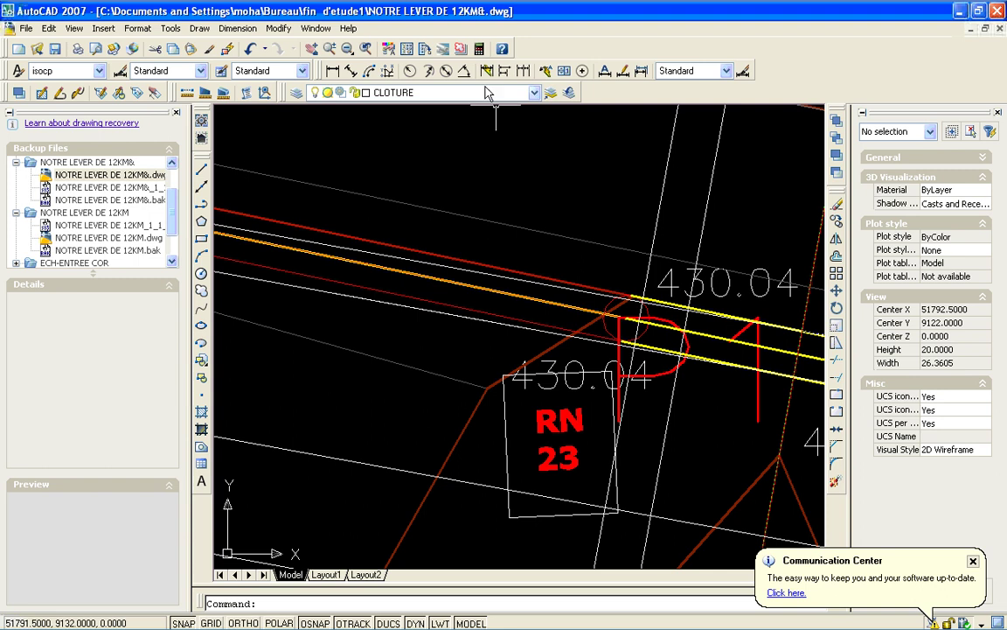
pyautogui.click(334, 54)
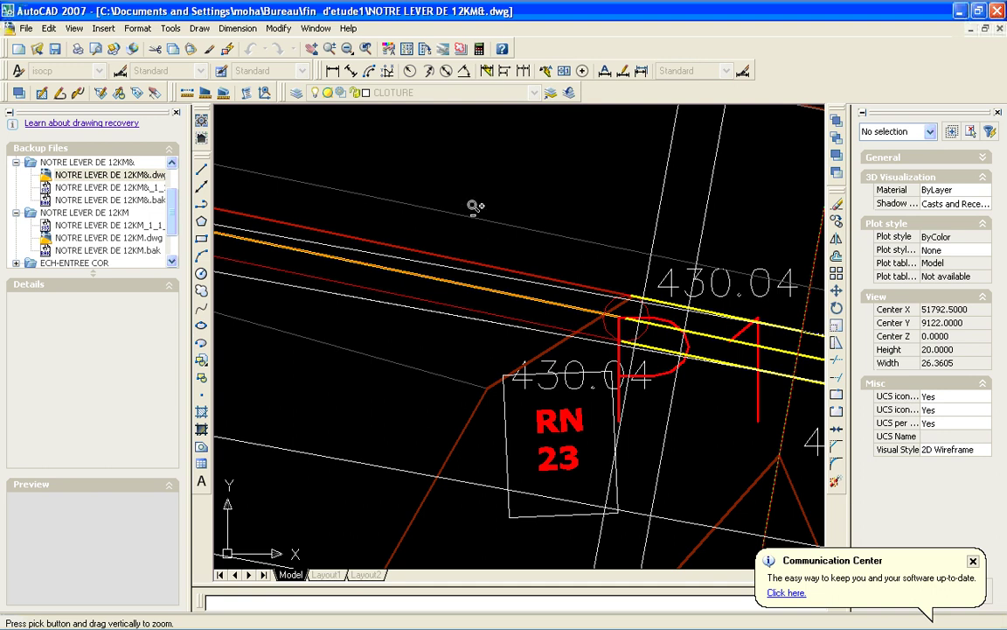
pyautogui.moveTo(474, 206); pyautogui.dragTo(405, 425)
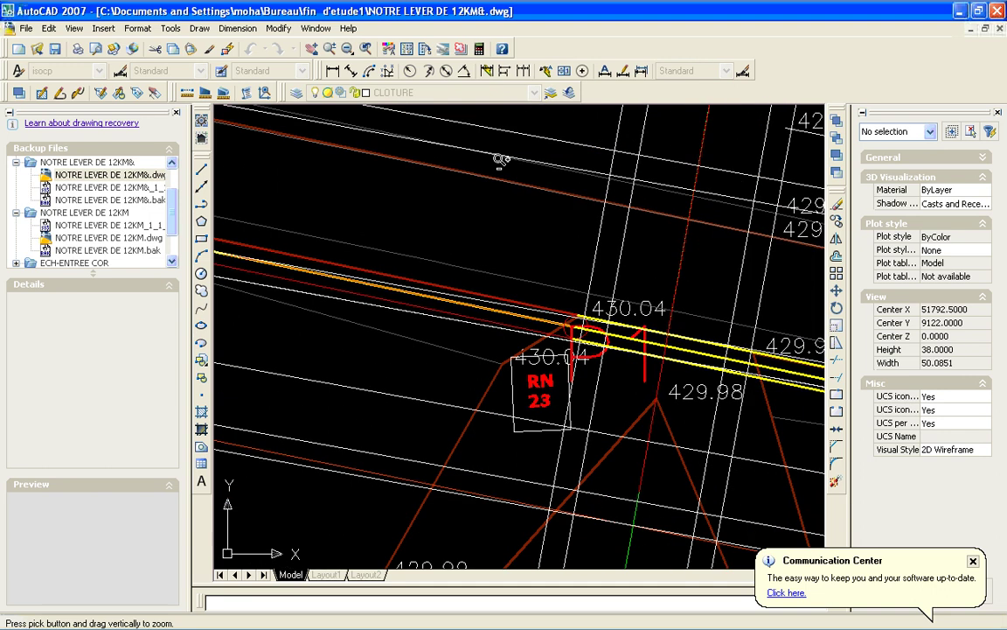
pyautogui.moveTo(500, 160); pyautogui.dragTo(356, 411)
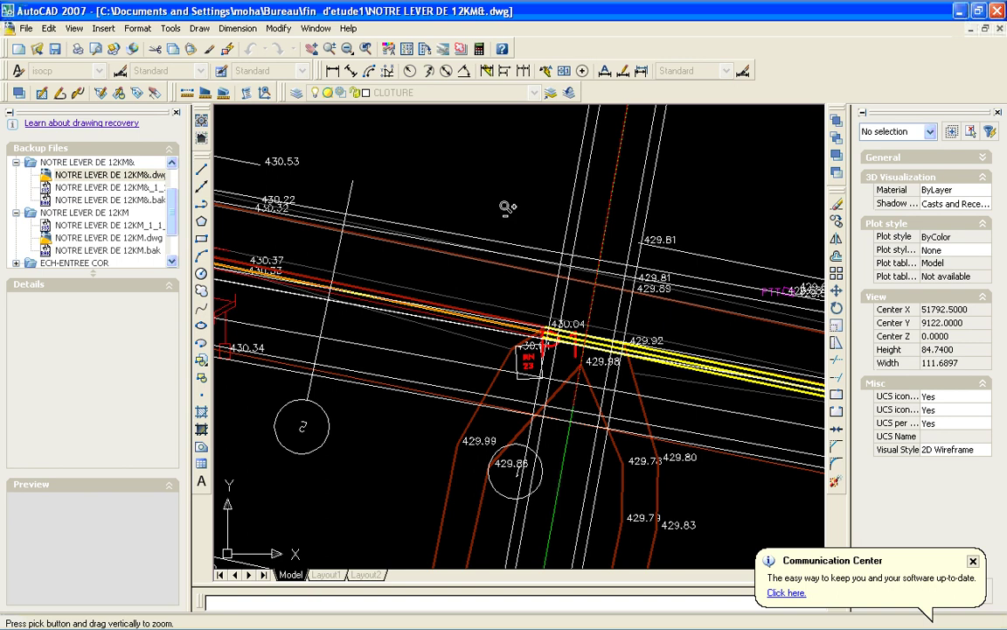
pyautogui.moveTo(507, 207)
pyautogui.mouseDown()
pyautogui.moveTo(350, 516)
pyautogui.moveTo(353, 483)
pyautogui.mouseUp()
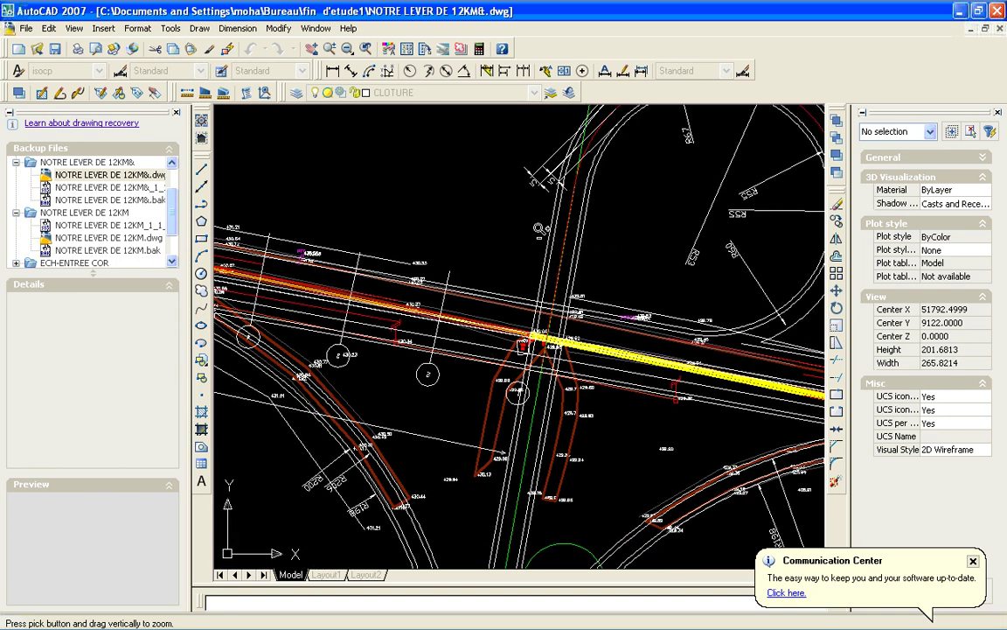
pyautogui.moveTo(526, 119)
pyautogui.mouseDown()
pyautogui.moveTo(473, 272)
pyautogui.moveTo(494, 395)
pyautogui.mouseUp()
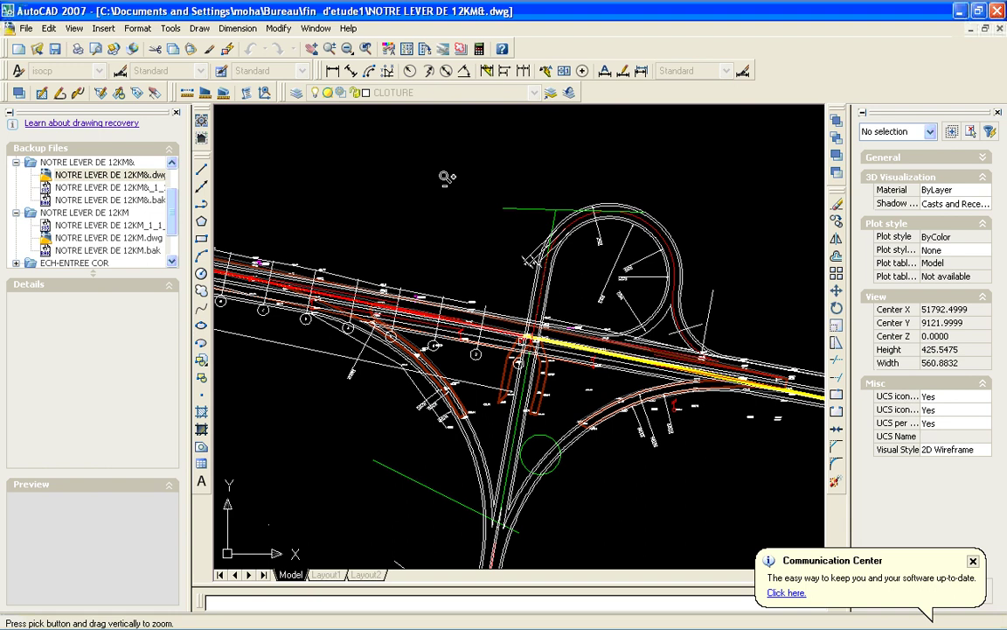
pyautogui.press('Escape')
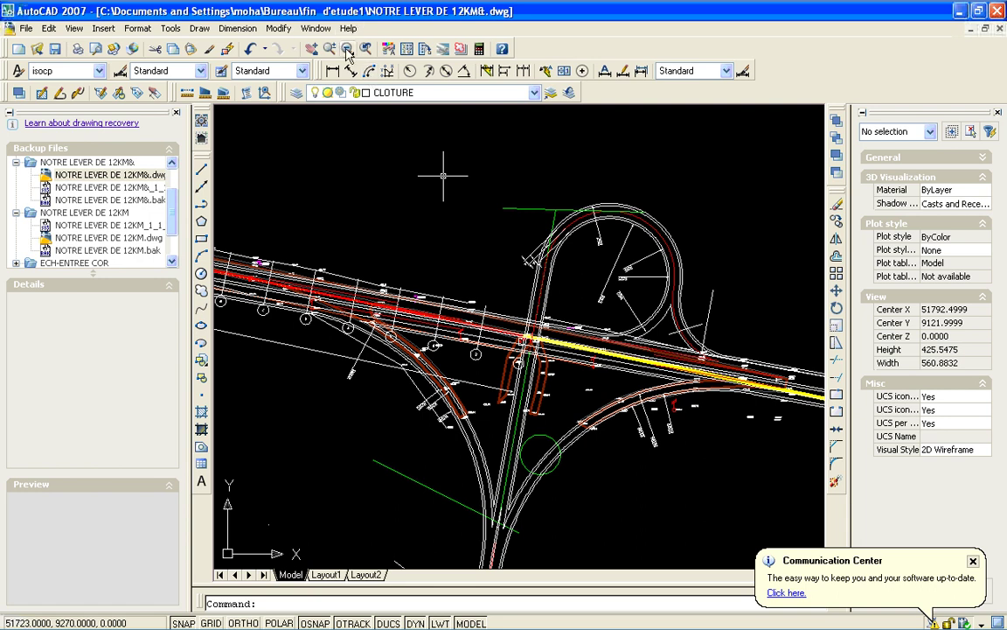
# - Zoom out over the whole road corridor, dismissing the toolbar list and an accidental block selection
pyautogui.rightClick(347, 51)
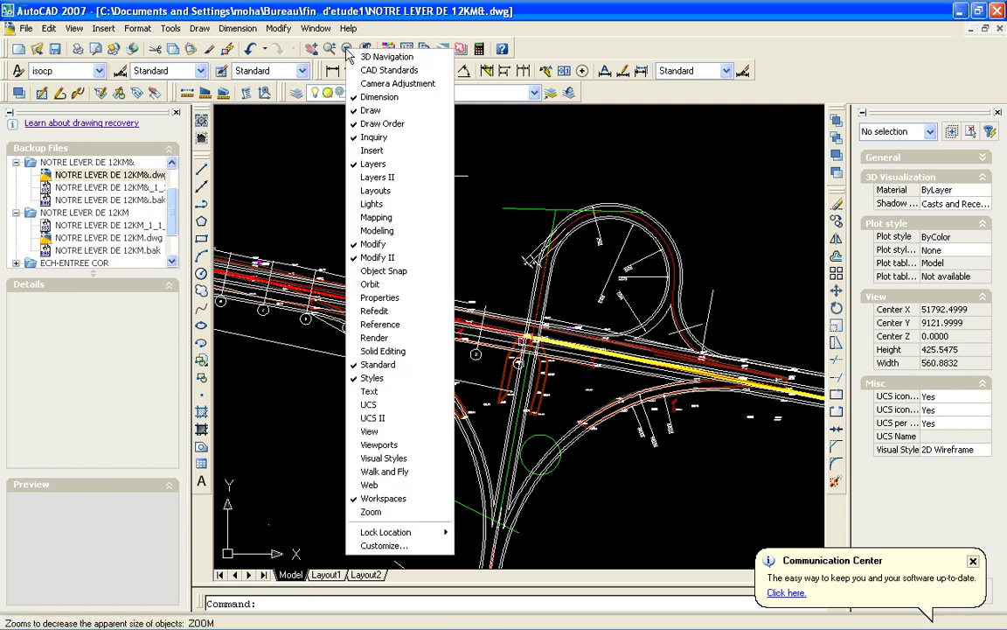
pyautogui.click(340, 116)
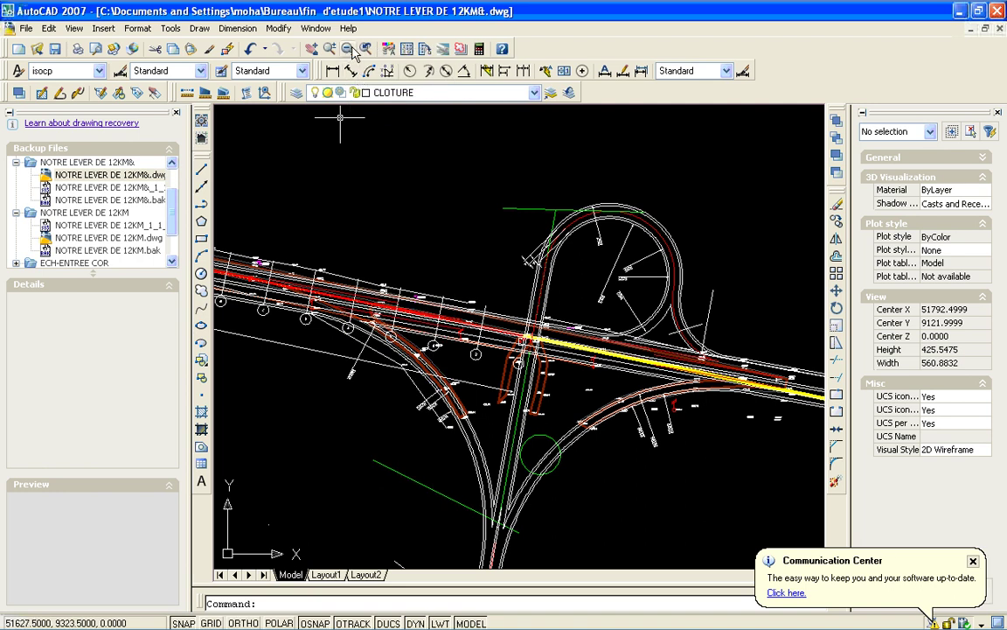
pyautogui.click(353, 52)
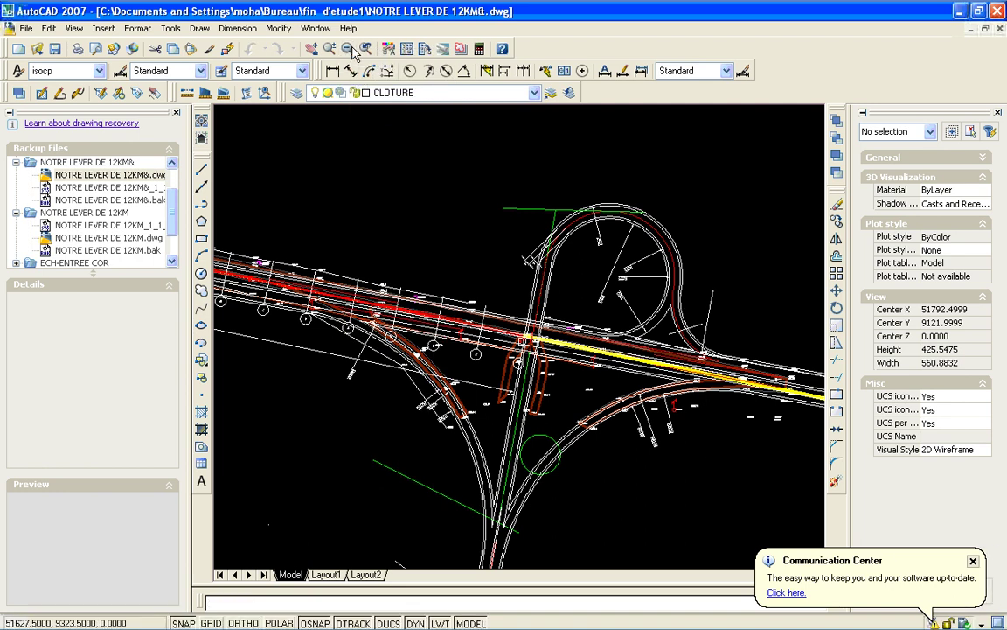
pyautogui.click(352, 52)
pyautogui.click(353, 53)
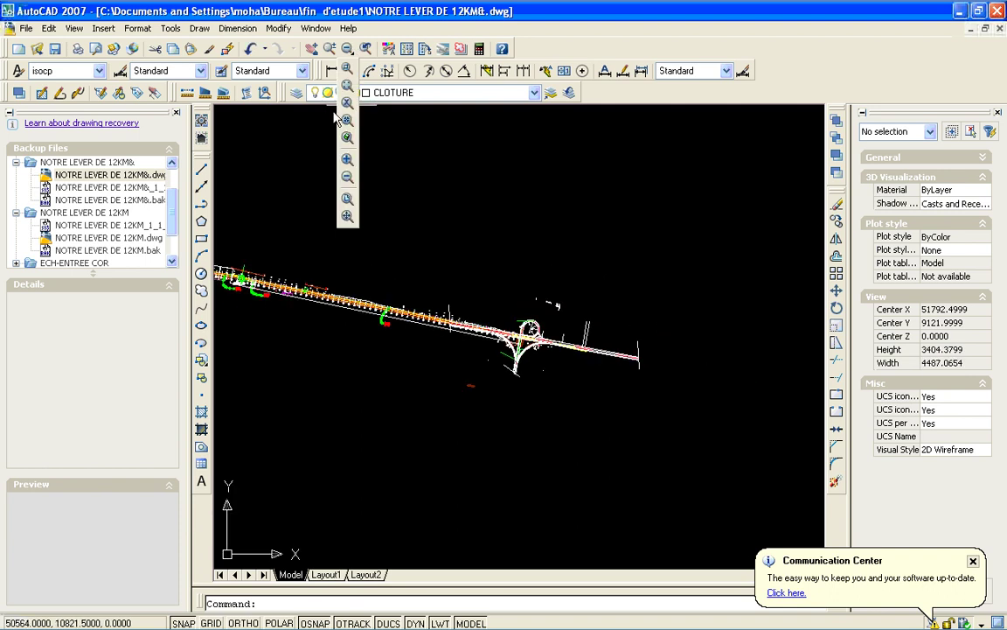
pyautogui.click(350, 70)
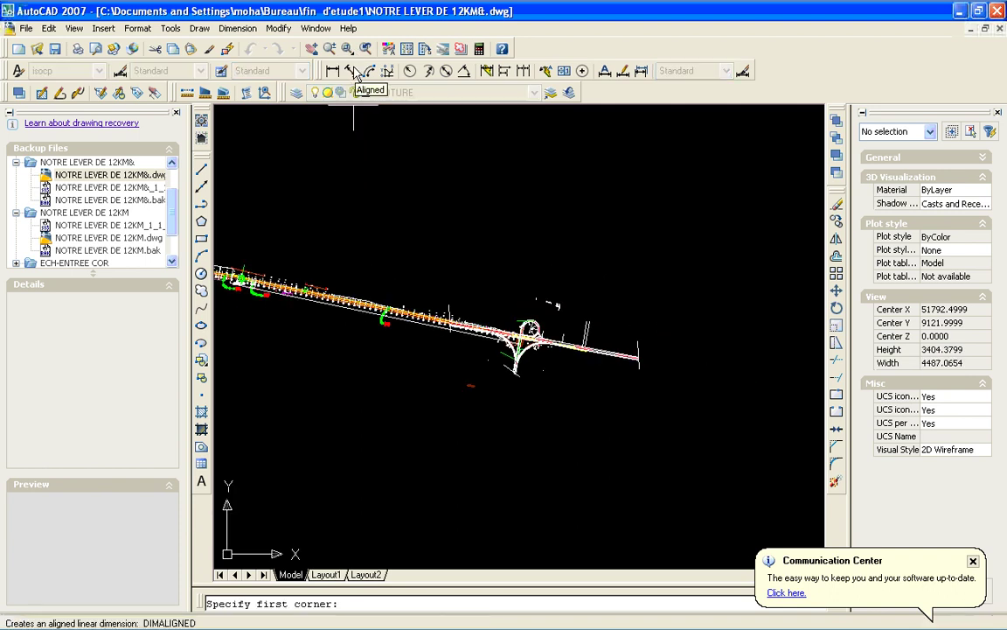
pyautogui.click(503, 339)
pyautogui.click(525, 348)
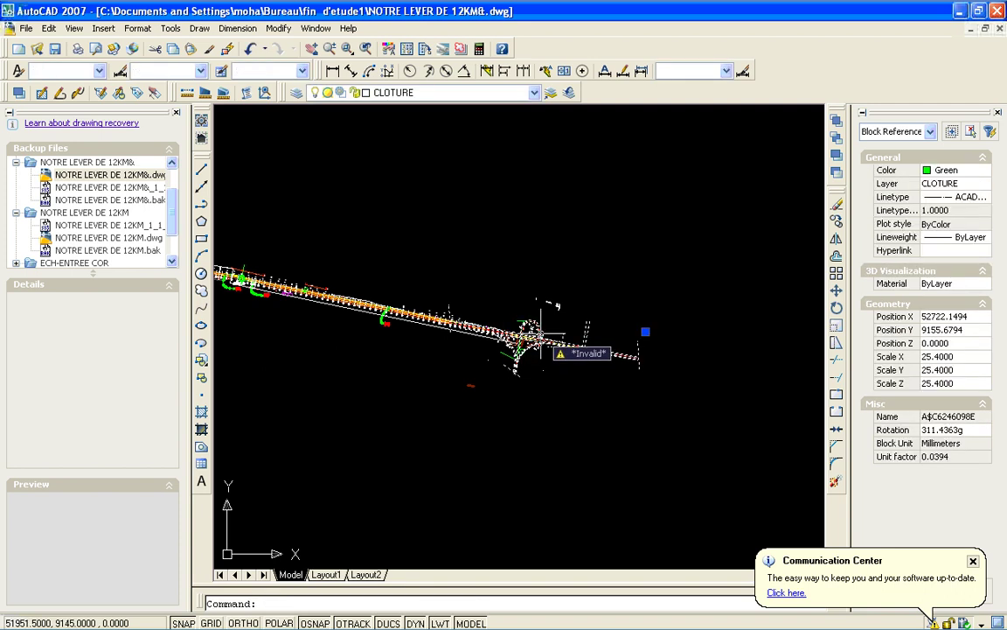
pyautogui.press('Escape')
# - Zoom Window twice to close in on the roads crossing at the RN 23 junction
pyautogui.write('z')
pyautogui.press('Return')
pyautogui.click(638, 353)
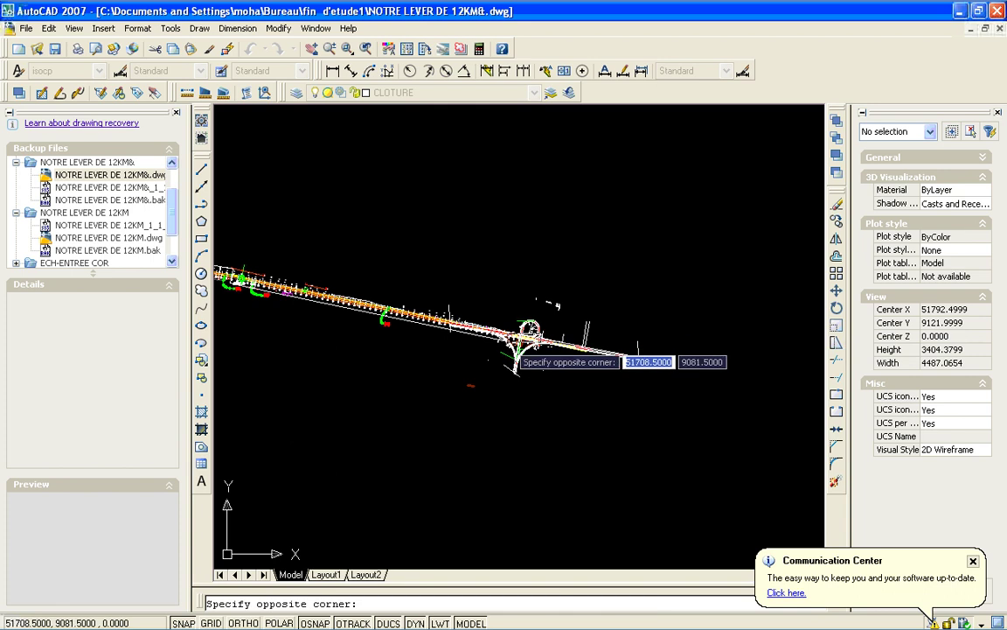
pyautogui.click(515, 361)
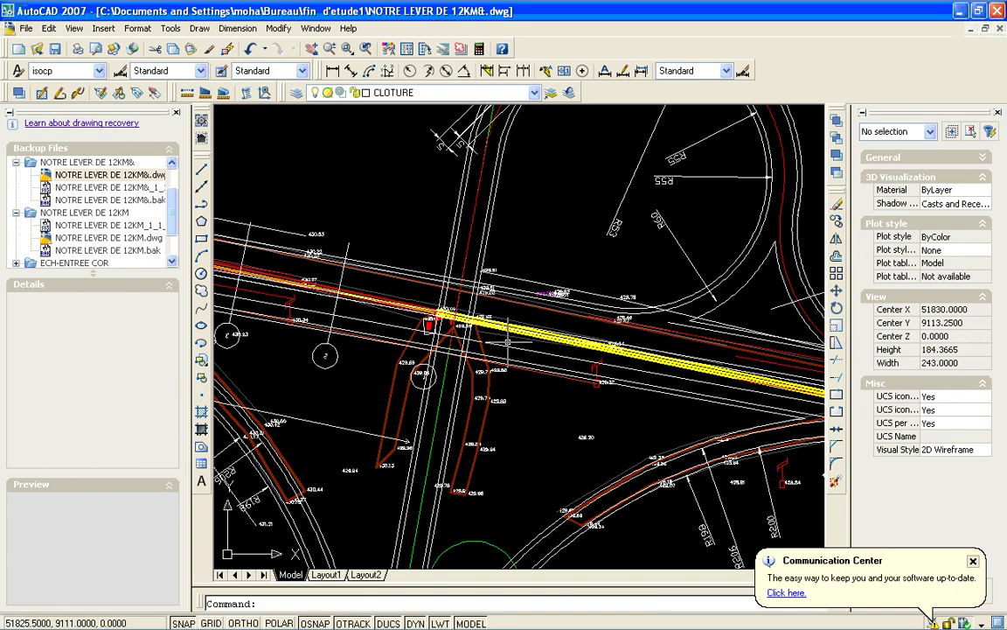
pyautogui.press('Return')
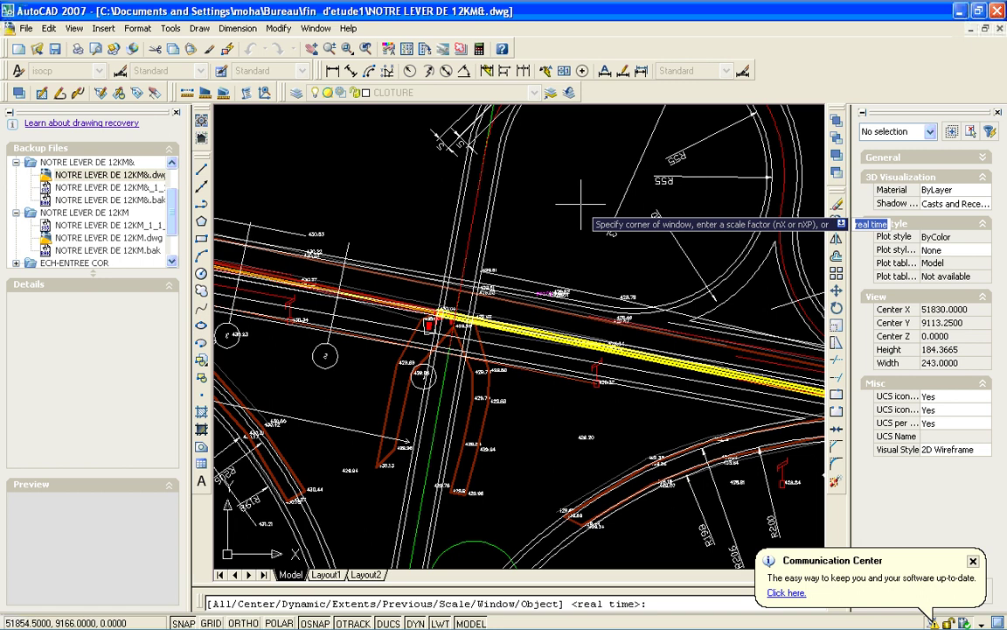
pyautogui.click(550, 215)
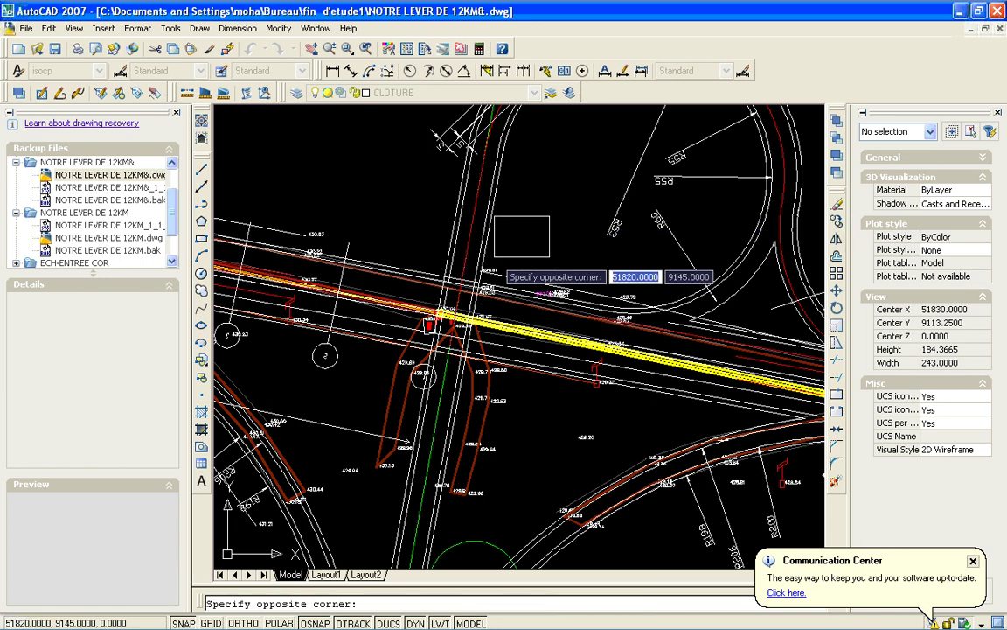
pyautogui.click(353, 393)
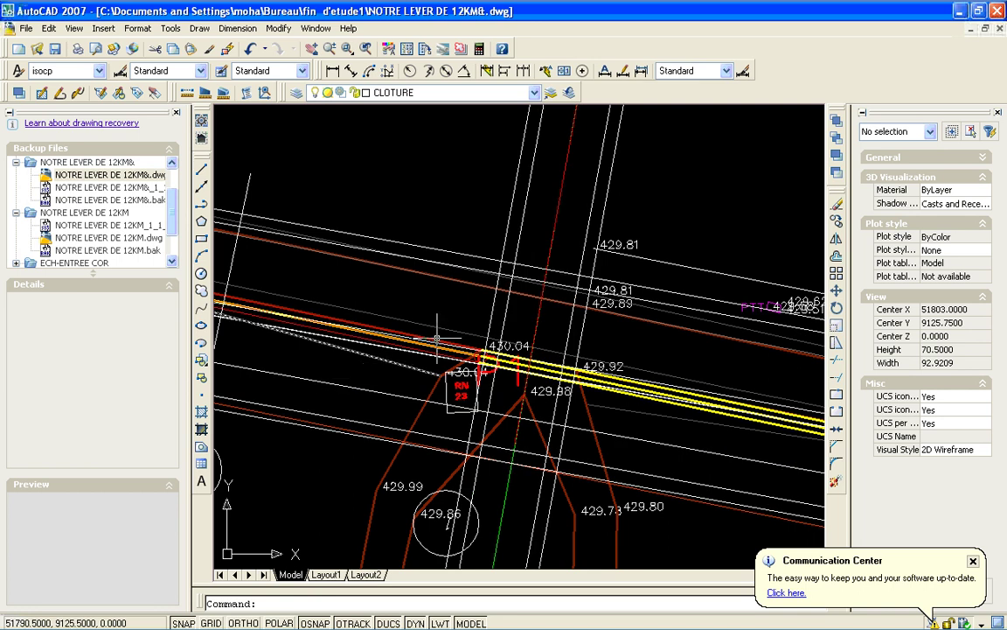
# - Deselect the interchange block and zoom out until its loop ramp and slip roads are visible
pyautogui.click(526, 203)
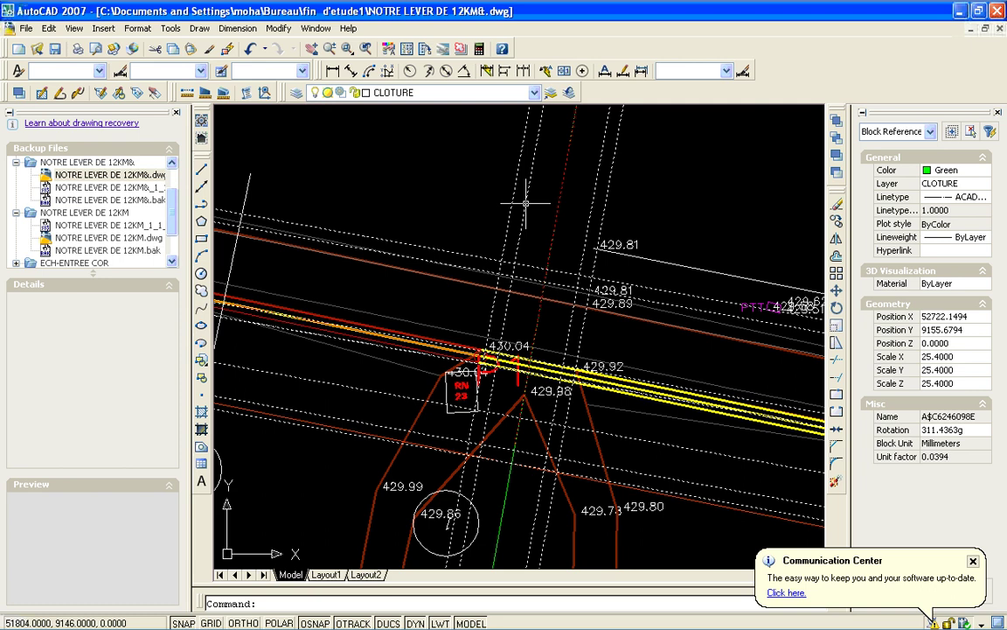
pyautogui.press('Escape')
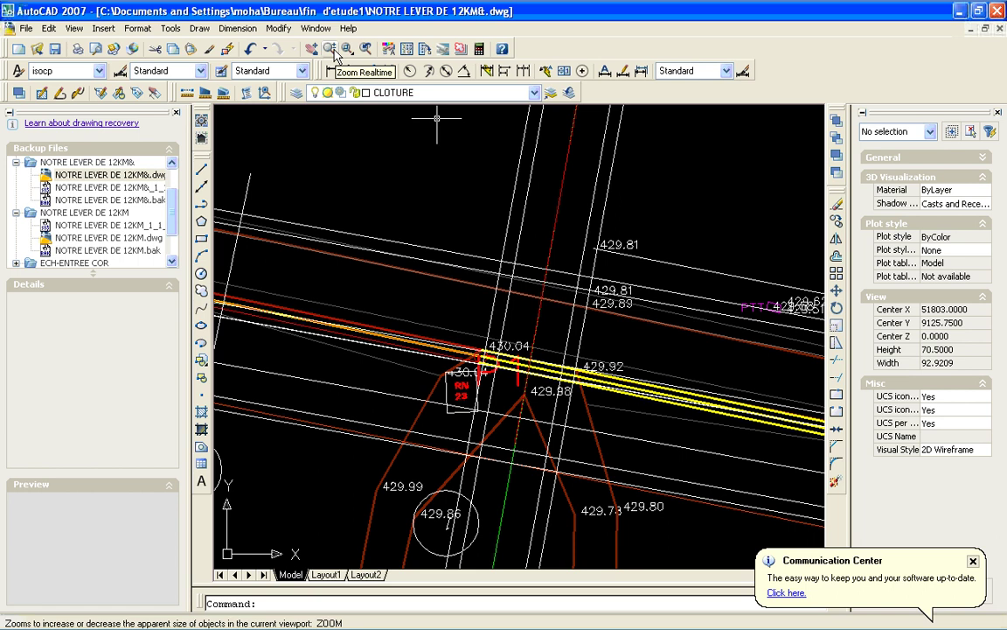
pyautogui.click(332, 49)
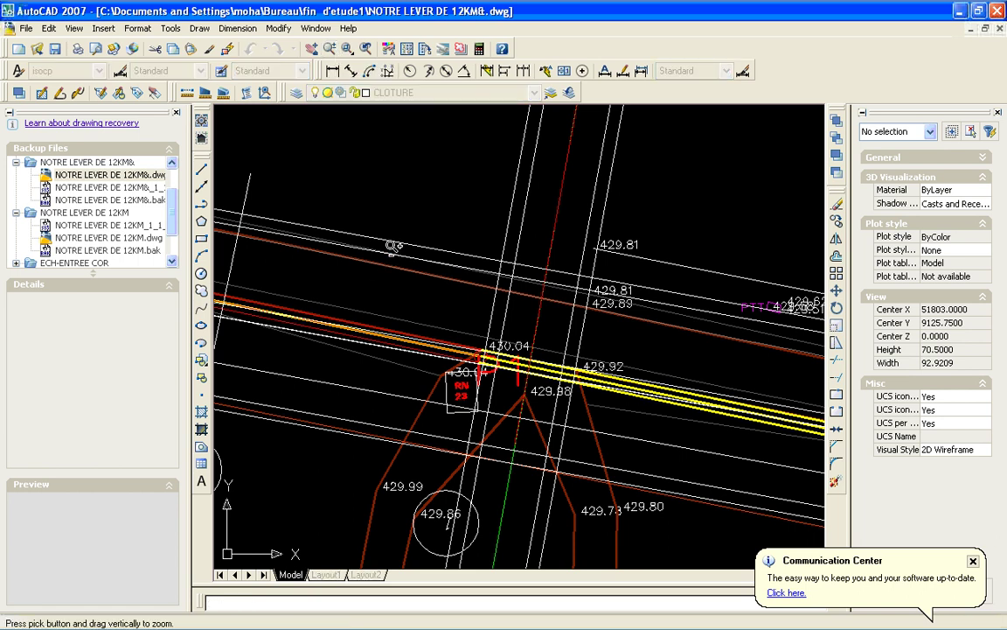
pyautogui.moveTo(435, 169); pyautogui.dragTo(338, 400)
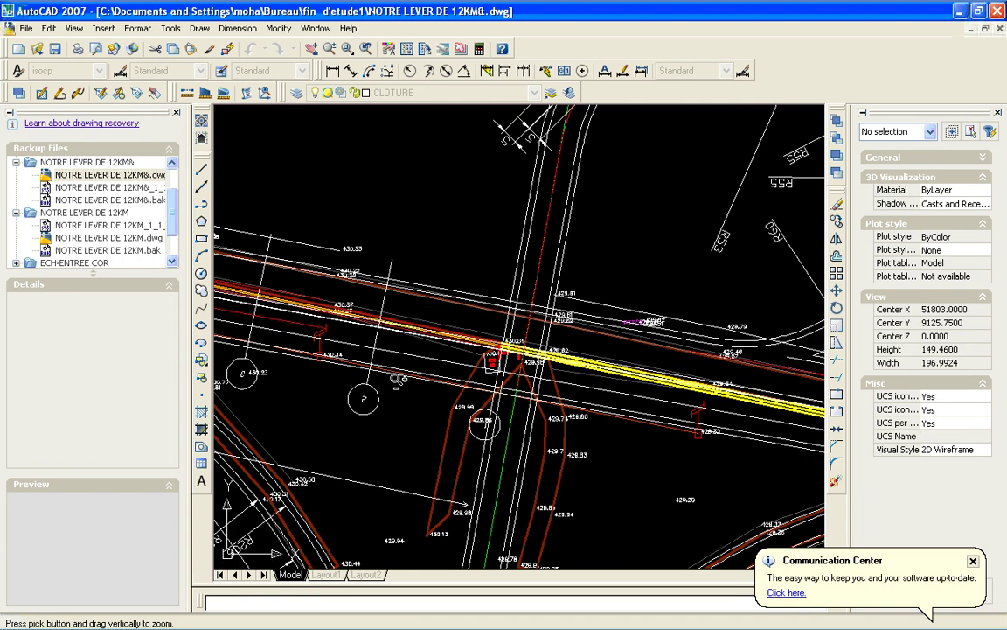
pyautogui.moveTo(438, 170); pyautogui.dragTo(386, 328)
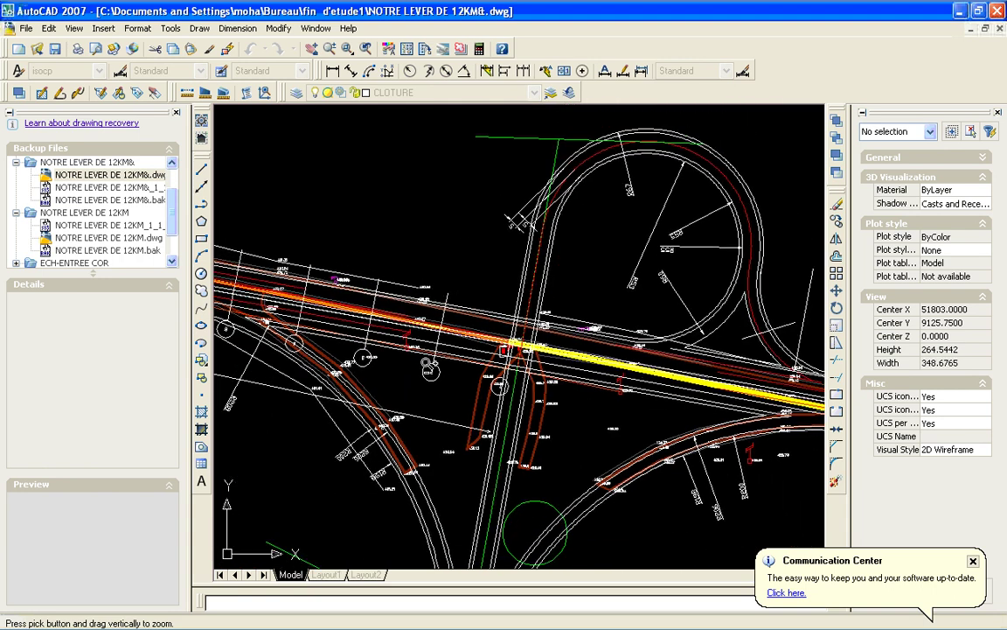
pyautogui.moveTo(479, 262); pyautogui.dragTo(398, 338)
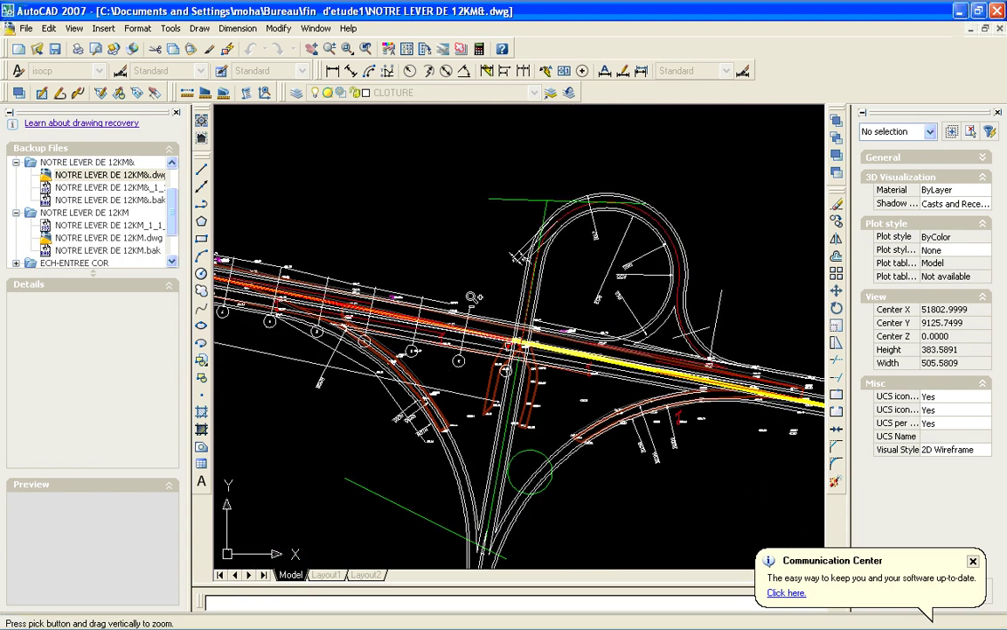
pyautogui.moveTo(436, 250); pyautogui.dragTo(423, 437)
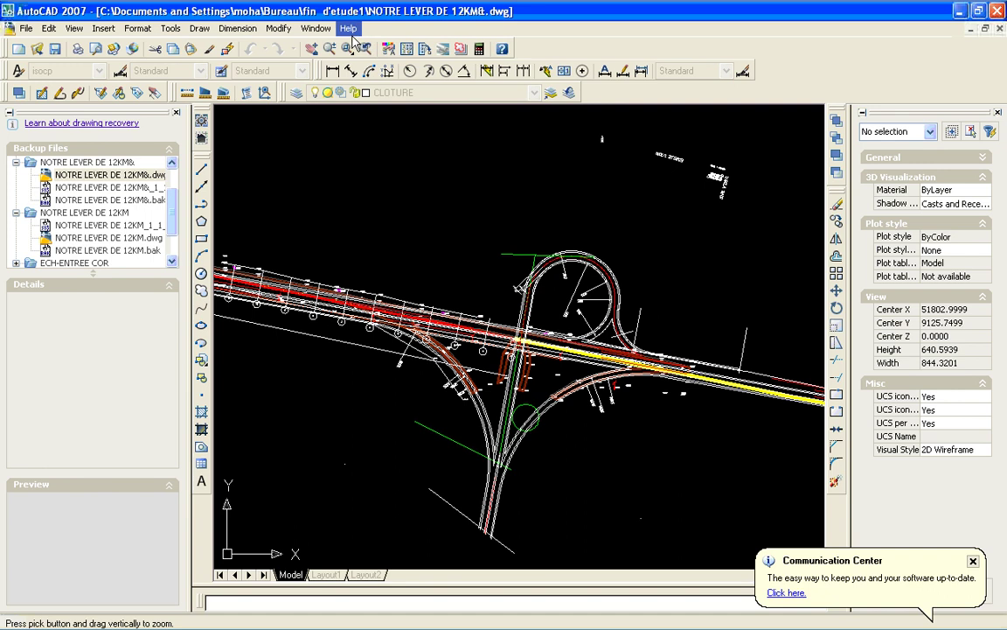
pyautogui.press('Escape')
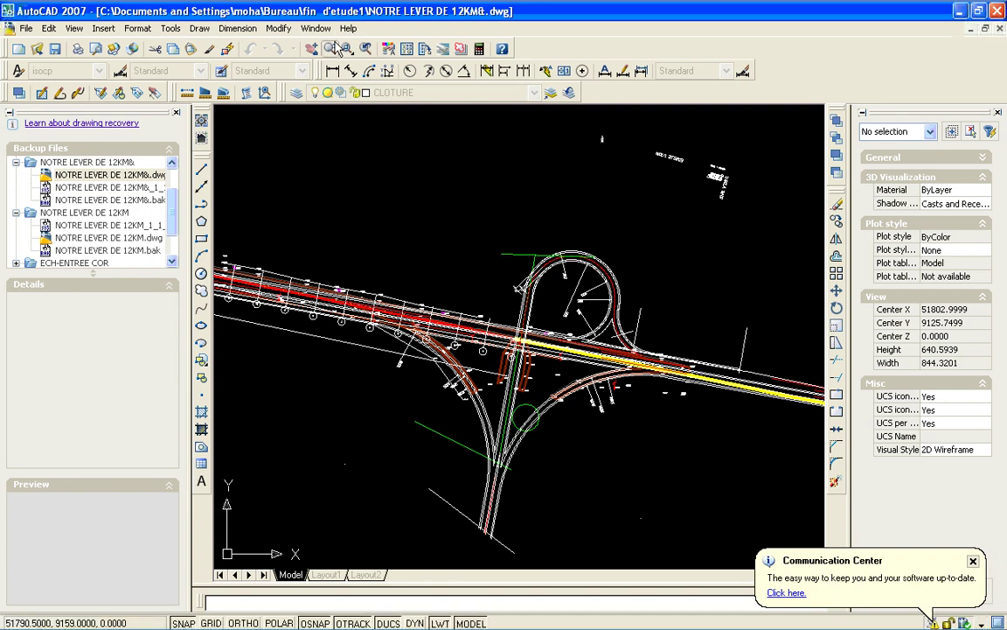
# - Zoom in close on the RN 23 junction to check it
pyautogui.click(339, 48)
pyautogui.moveTo(446, 302)
pyautogui.mouseDown()
pyautogui.moveTo(495, 323)
pyautogui.moveTo(496, 147)
pyautogui.mouseUp()
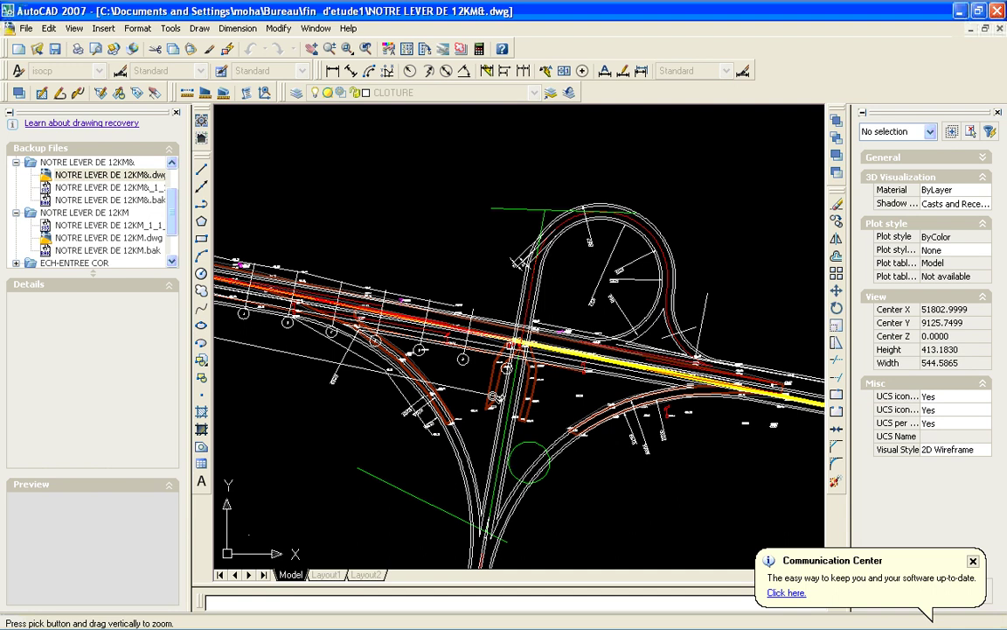
pyautogui.moveTo(492, 395); pyautogui.dragTo(731, 6)
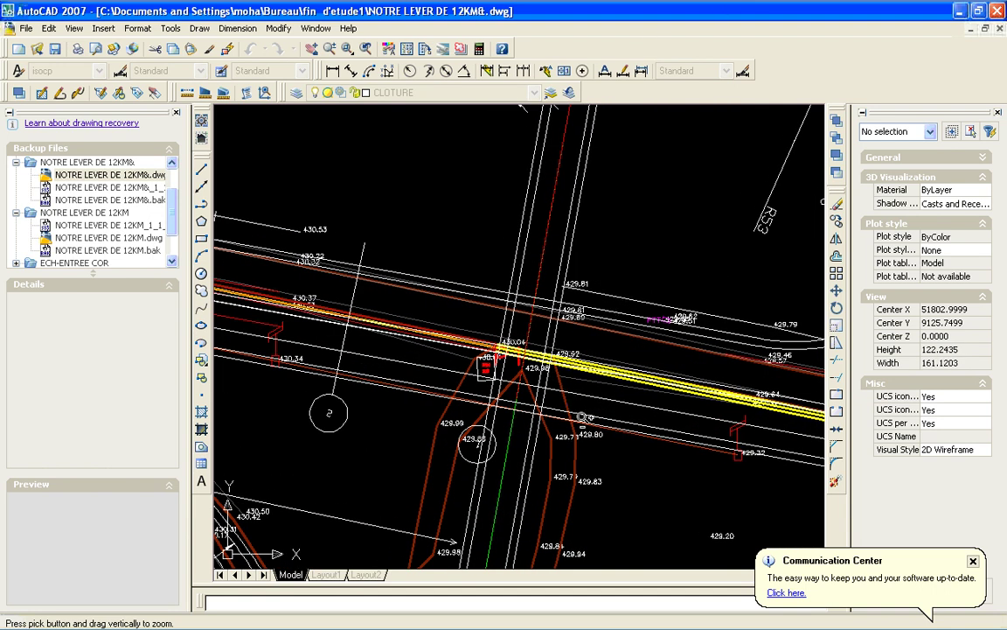
pyautogui.moveTo(582, 418); pyautogui.dragTo(573, 258)
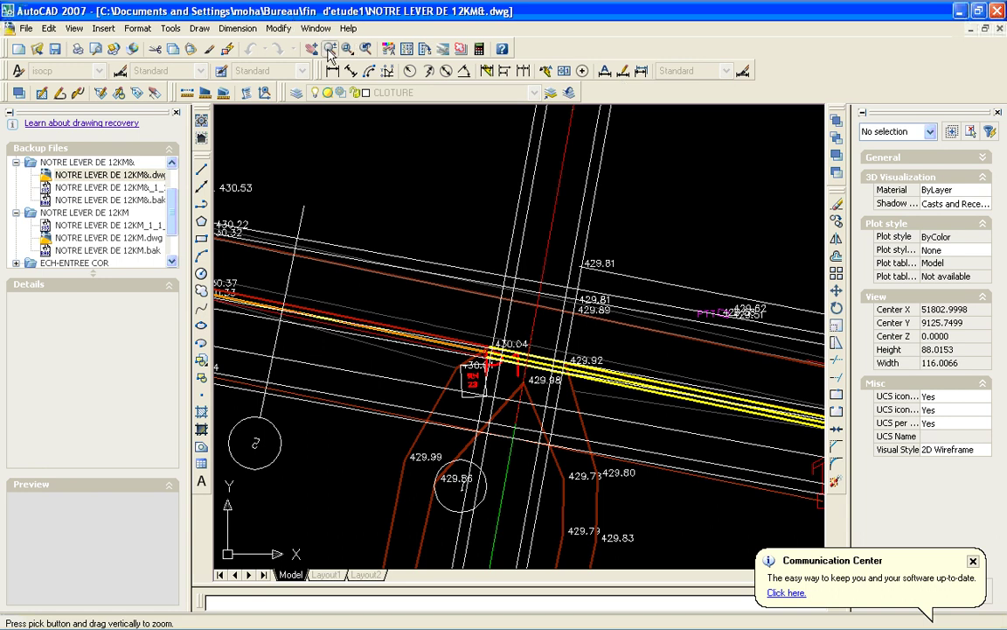
# - Zoom back out, then frame the interchange so its loop ramp and crossing roads fill the view
pyautogui.moveTo(341, 204); pyautogui.dragTo(438, 614)
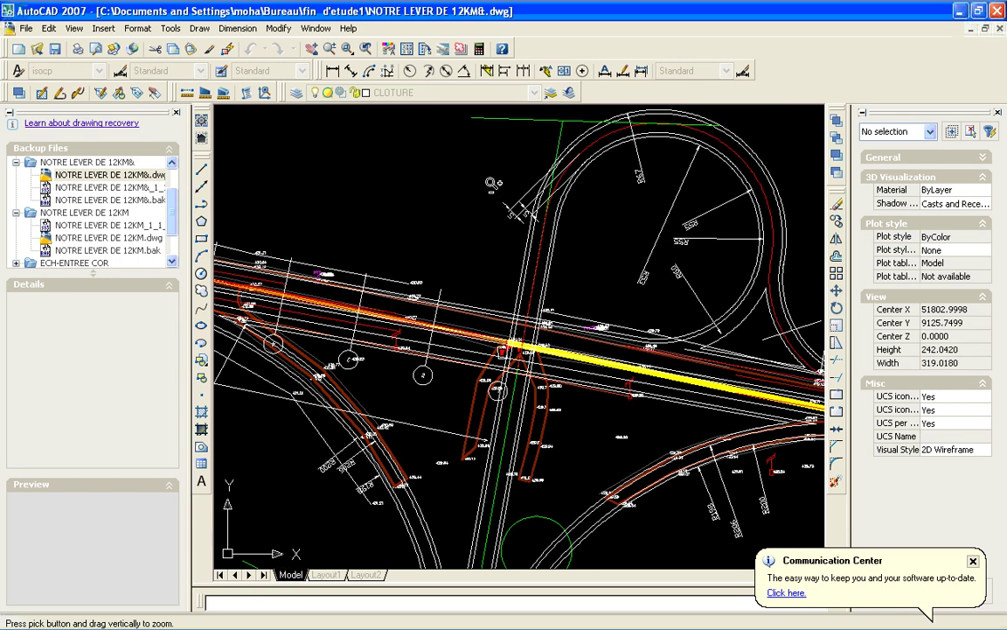
pyautogui.moveTo(429, 158)
pyautogui.mouseDown()
pyautogui.moveTo(486, 225)
pyautogui.moveTo(509, 444)
pyautogui.mouseUp()
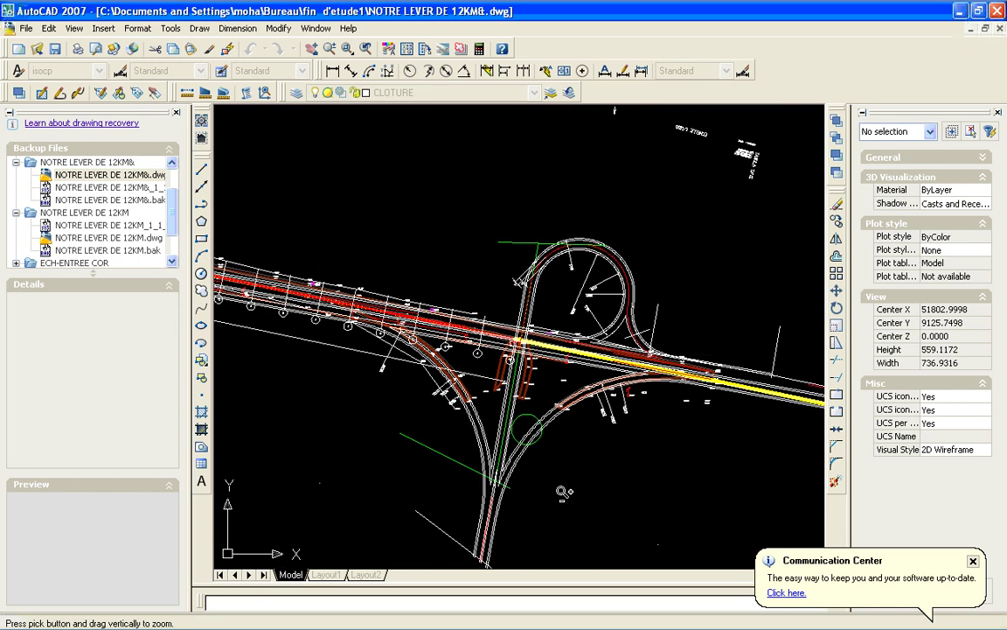
pyautogui.moveTo(497, 178); pyautogui.dragTo(474, 305)
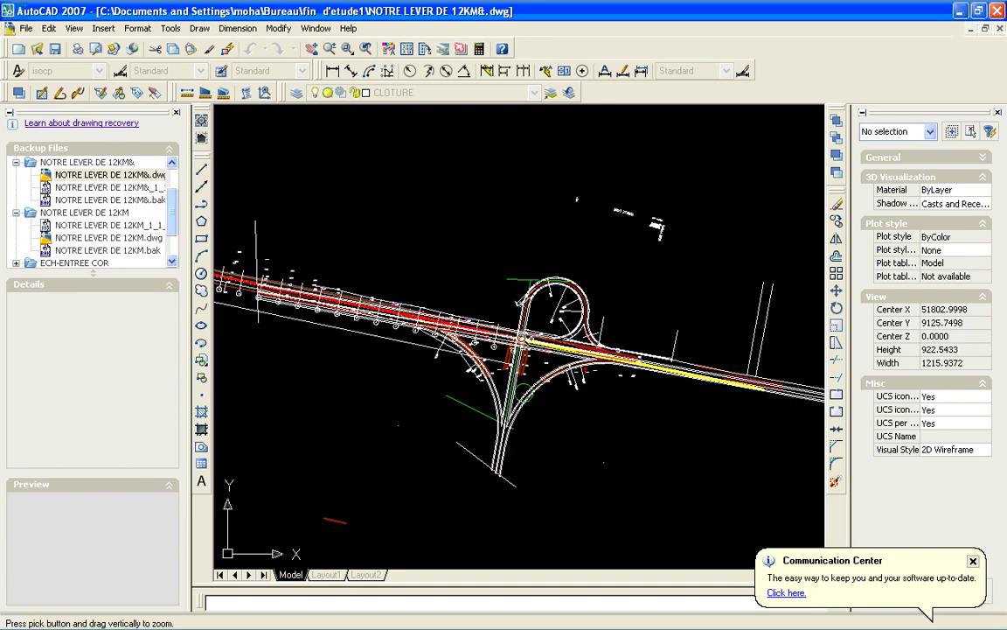
pyautogui.moveTo(464, 146)
pyautogui.mouseDown()
pyautogui.moveTo(518, 174)
pyautogui.moveTo(465, 201)
pyautogui.mouseUp()
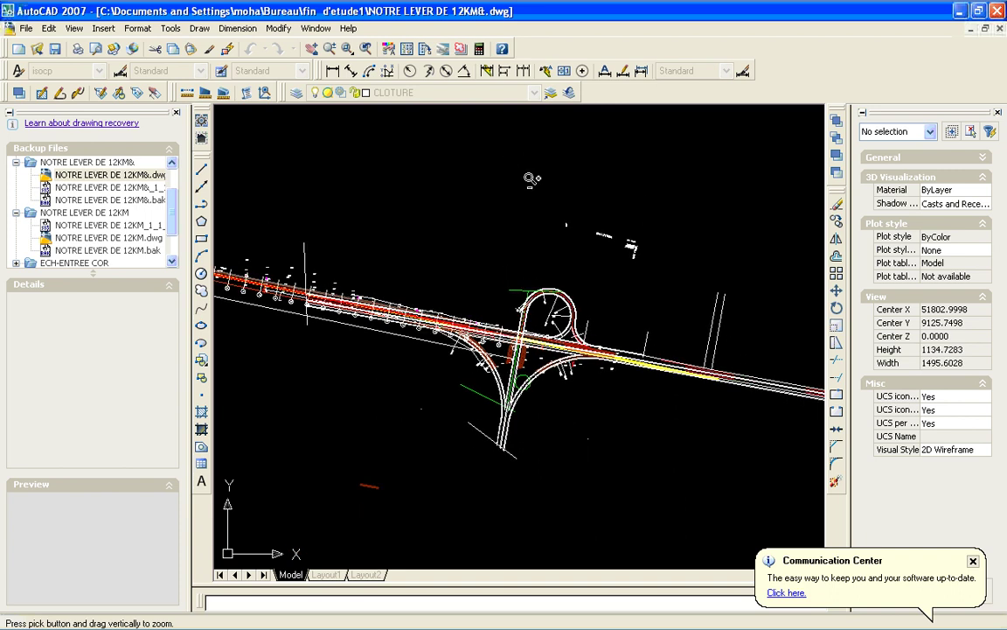
pyautogui.moveTo(550, 399); pyautogui.dragTo(503, 106)
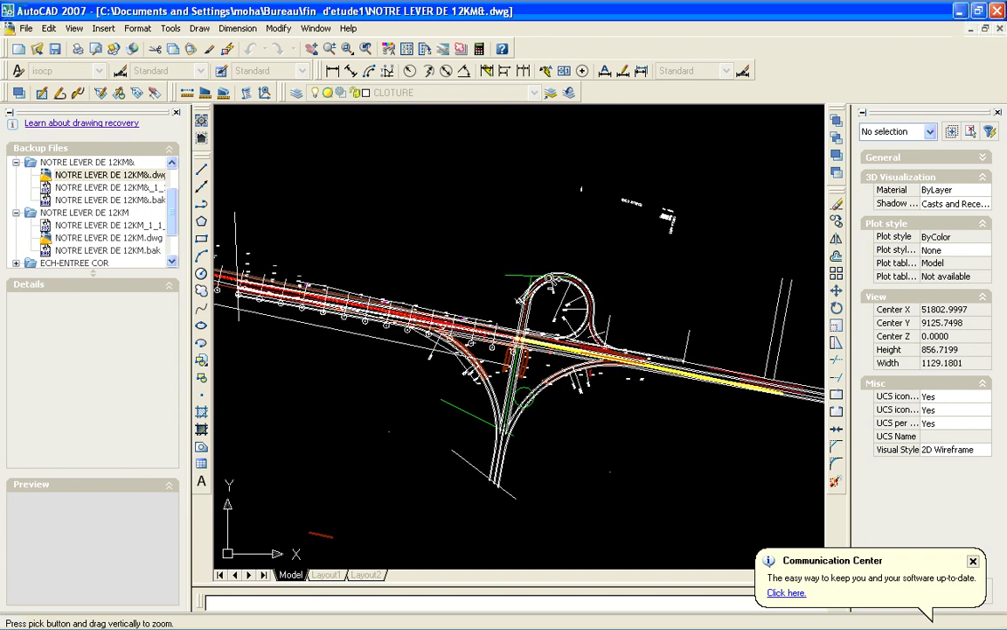
pyautogui.moveTo(499, 402); pyautogui.dragTo(530, 278)
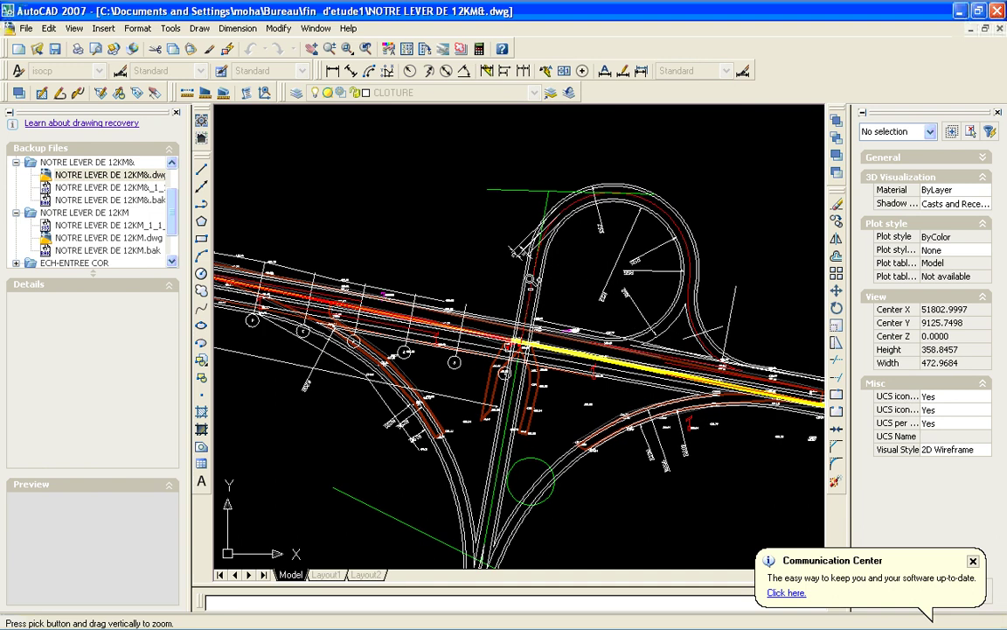
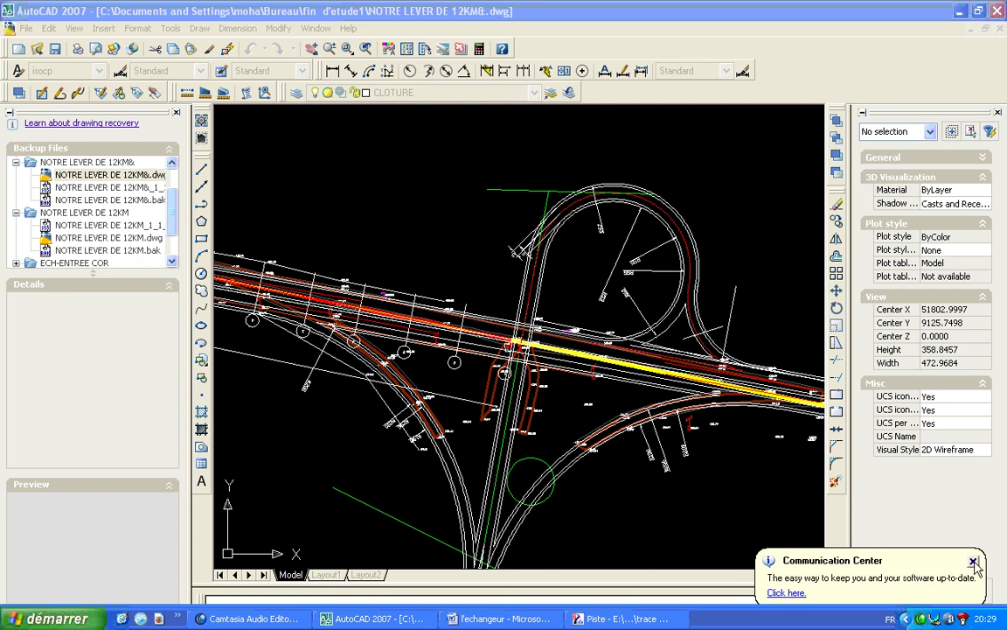
# - Bring up the Camtasia Recorder tray menu with its Record, Pause and Stop controls
pyautogui.click(920, 620)
pyautogui.rightClick(920, 620)
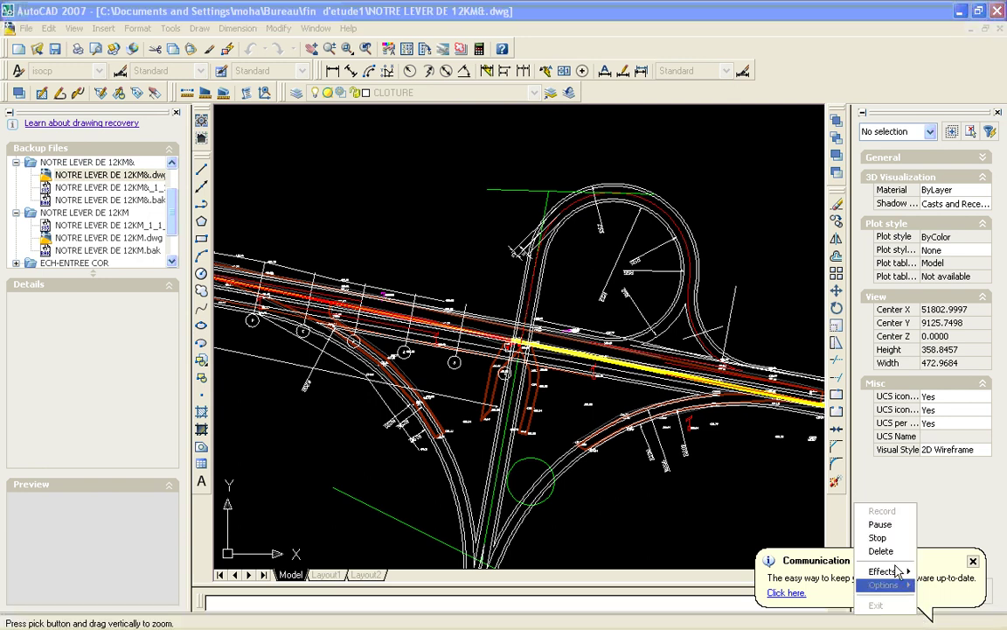